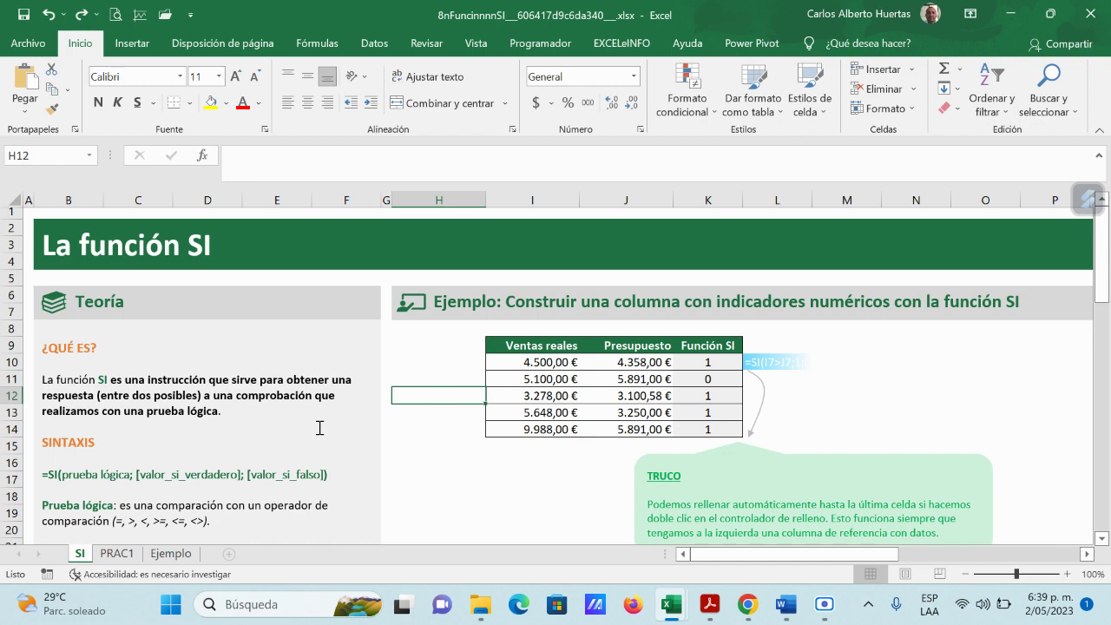
- Review the SI function theory on the SI sheet, including its syntax, comparison operators and the true and false value arguments
scroll(320, 427, down, 1)
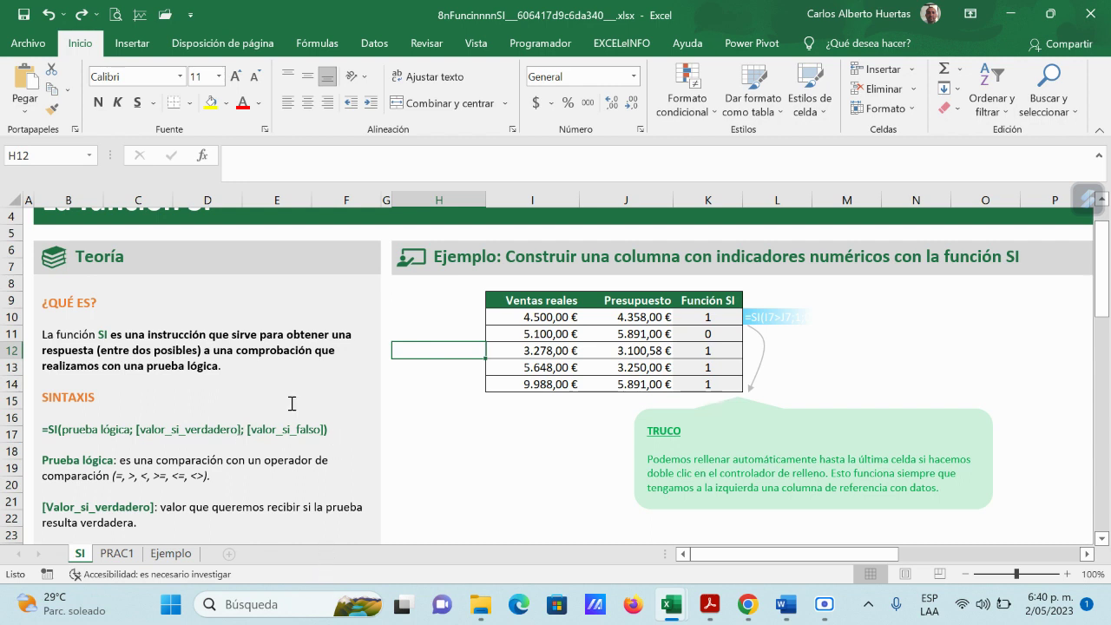
scroll(212, 456, down, 1)
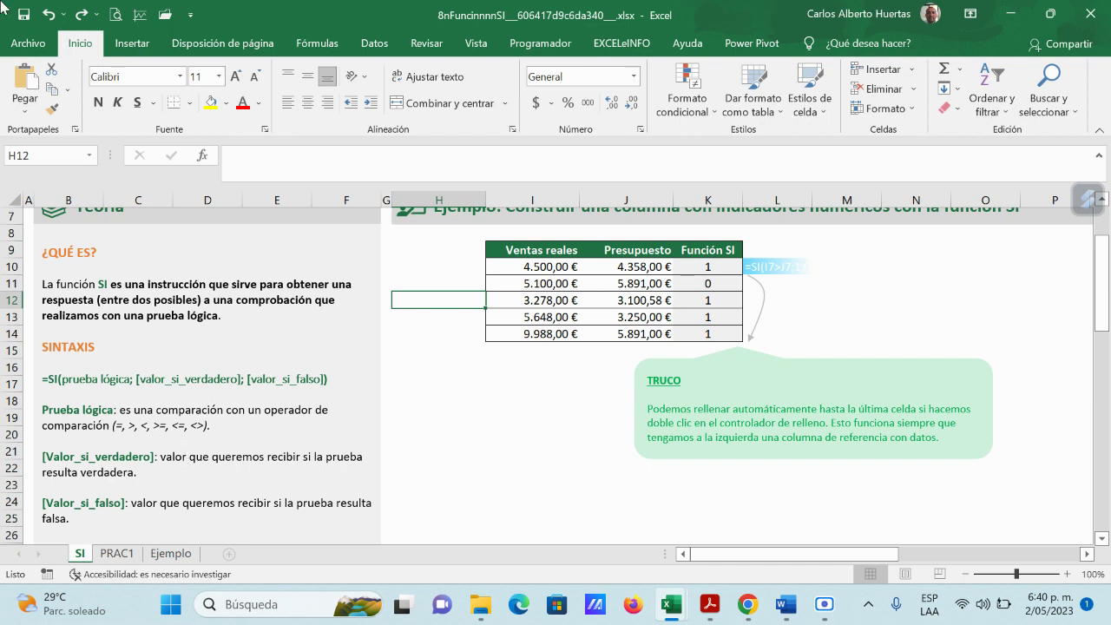
click(431, 396)
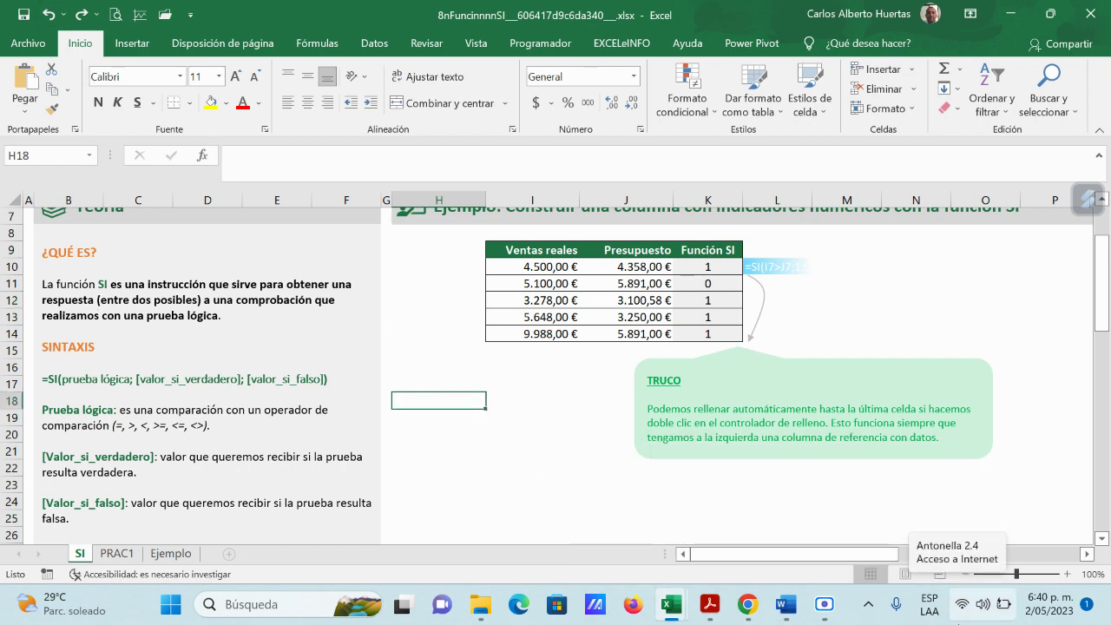
text(>)
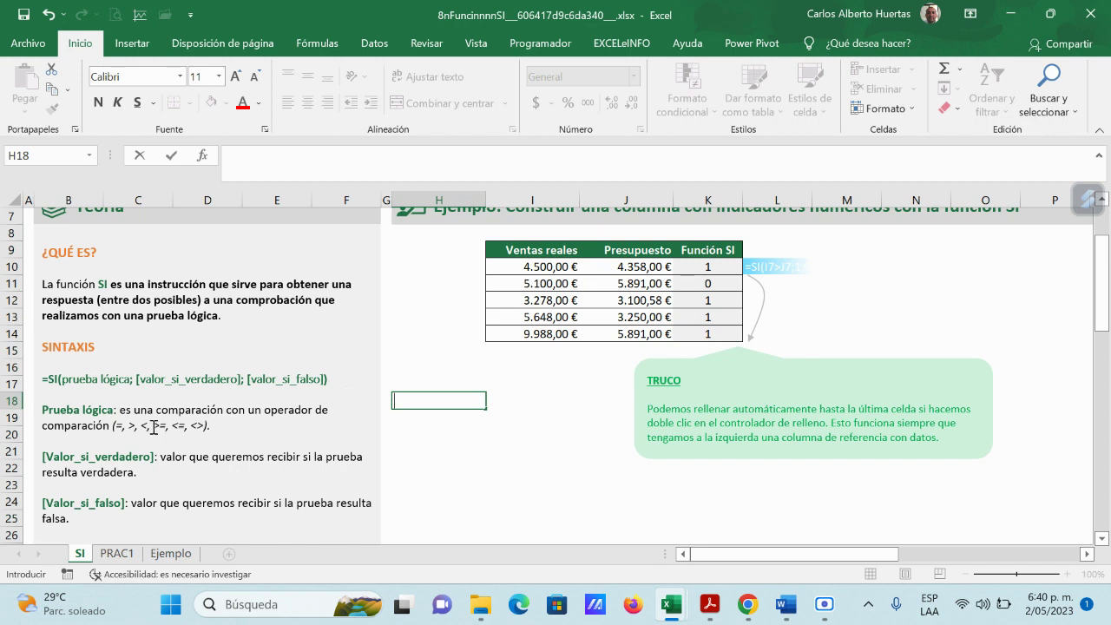
drag(153, 424, 167, 425)
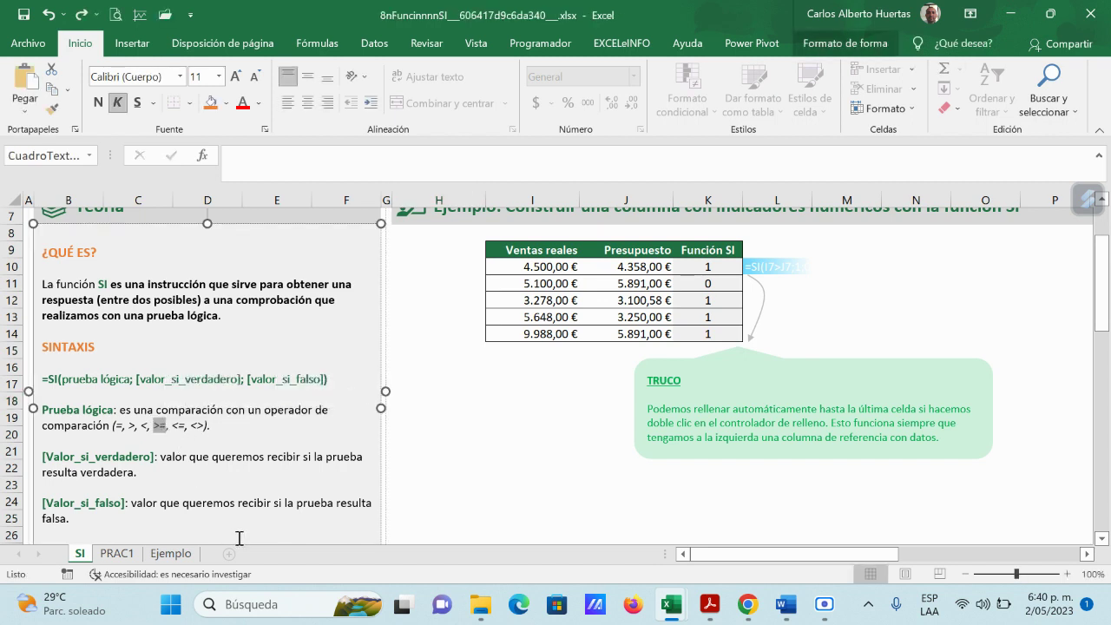
click(194, 436)
mouse_move(759, 610)
scroll(370, 516, down, 2)
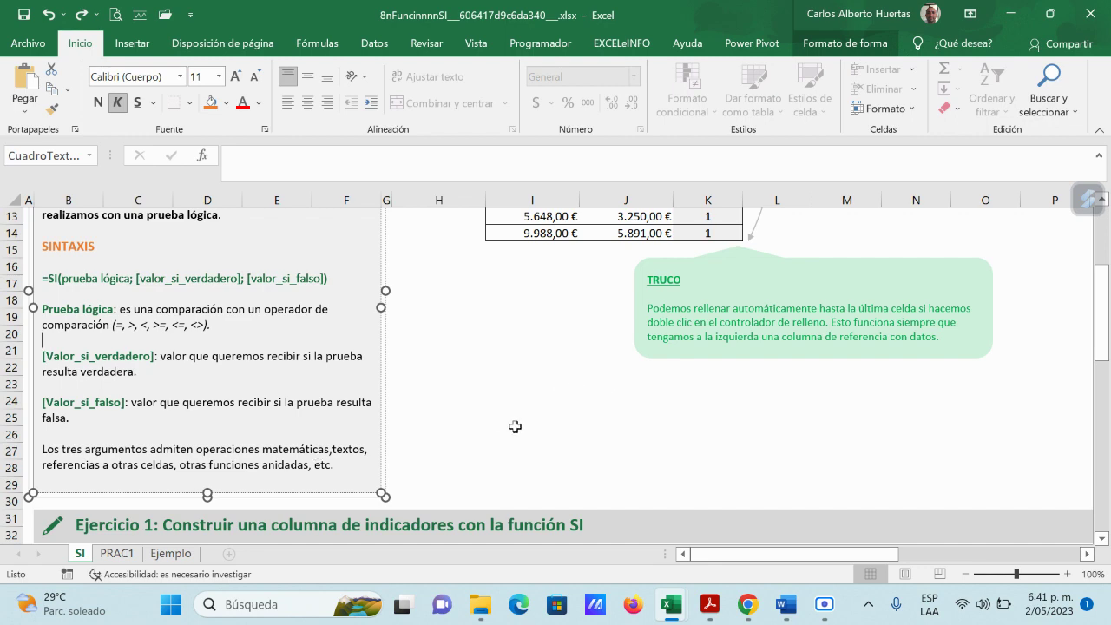
scroll(309, 446, up, 1)
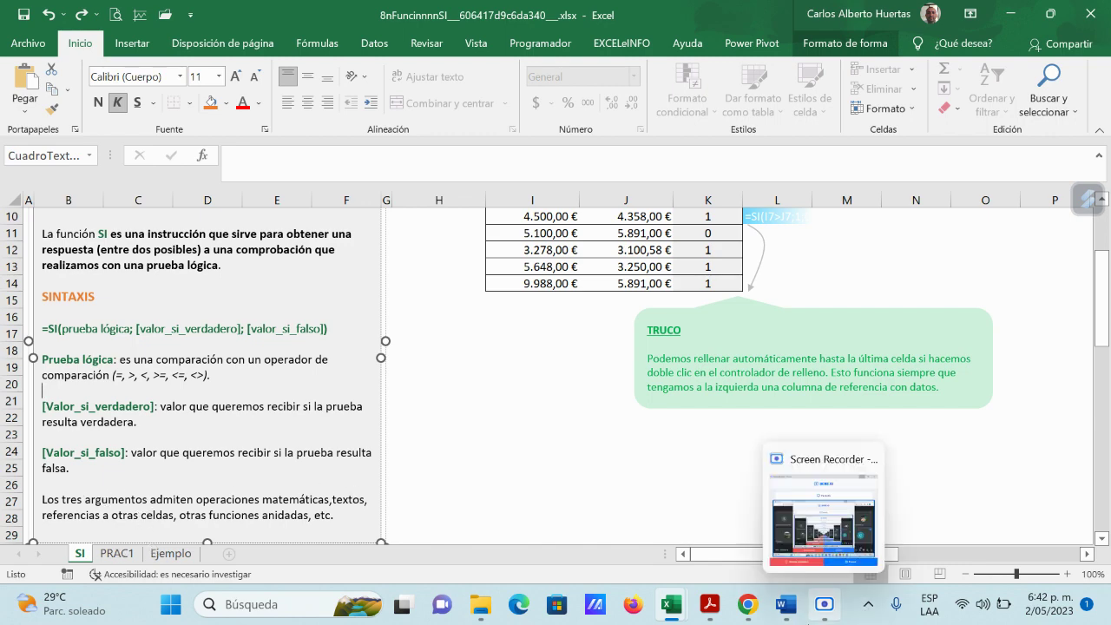
- Switch to the Google Meet call and admit all the participants waiting to join
click(579, 527)
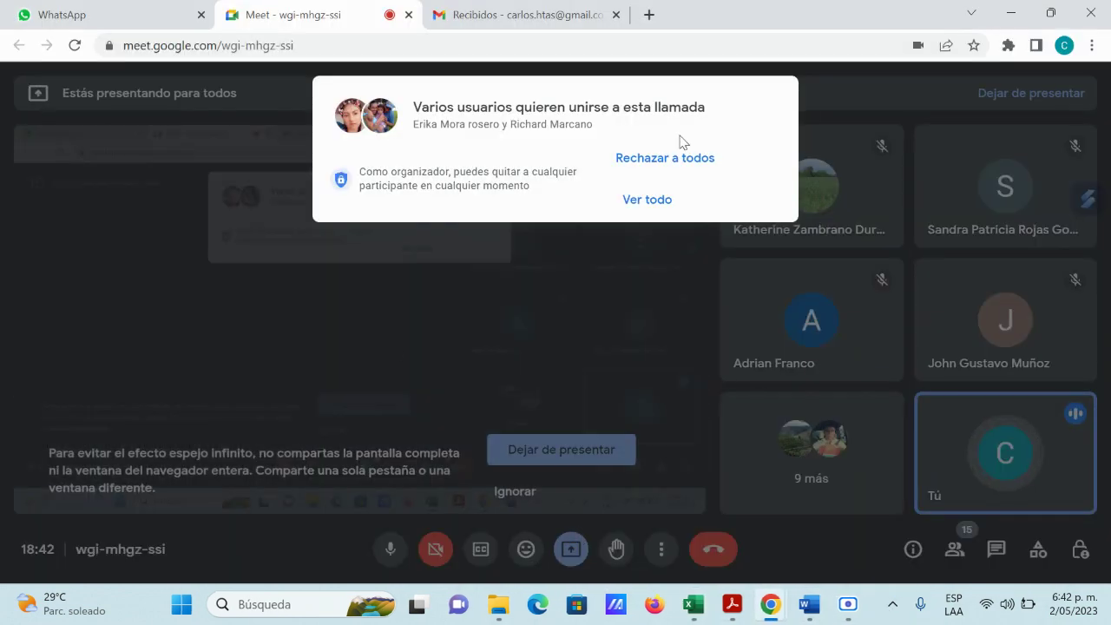
click(658, 207)
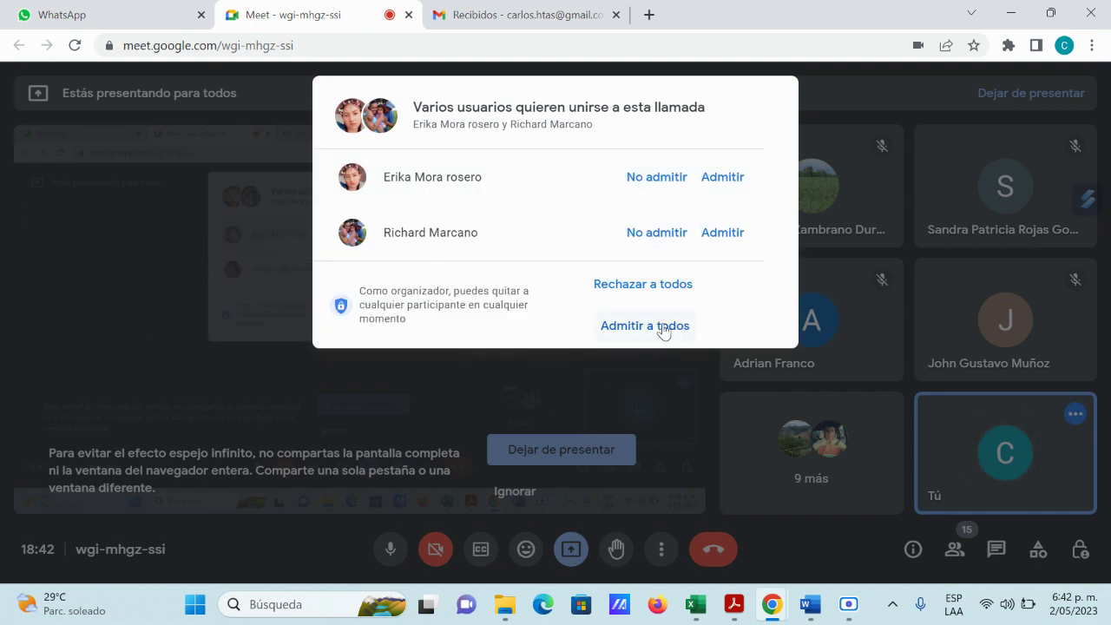
click(668, 328)
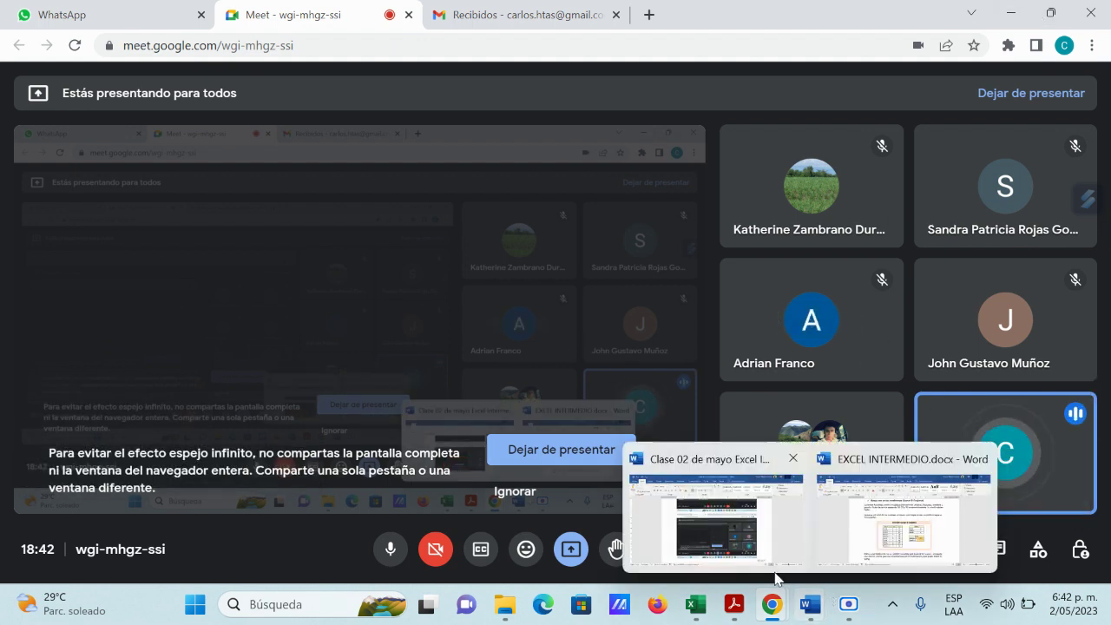
- Dismiss the Google Meet presenting notification and switch back to the 8nFuncinnnnSI workbook in Excel
mouse_move(744, 601)
click(733, 512)
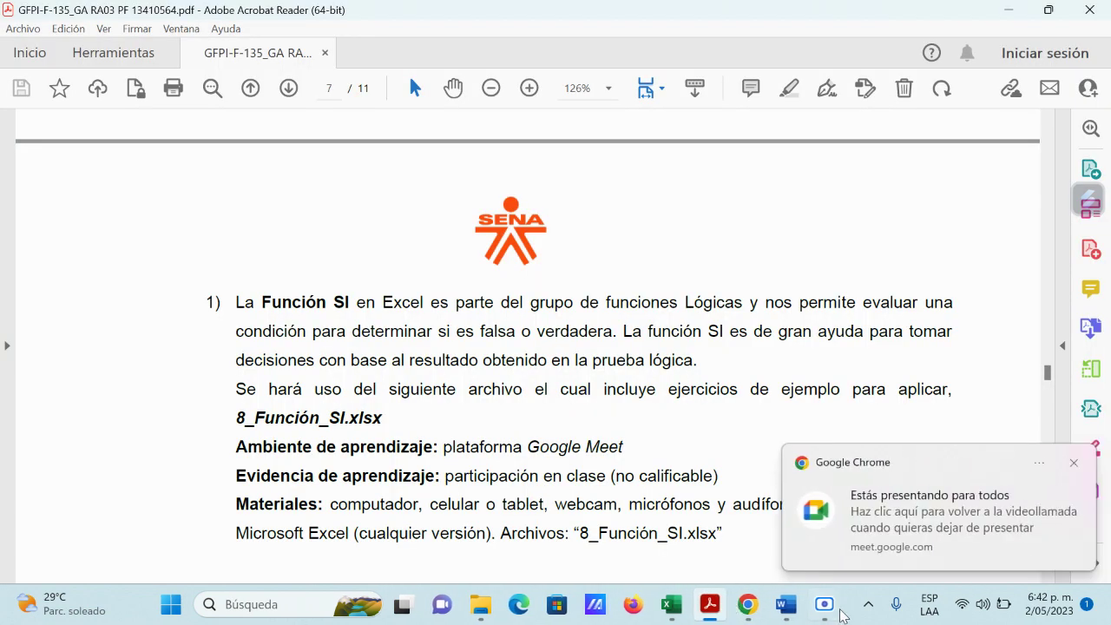
click(1073, 463)
mouse_move(676, 609)
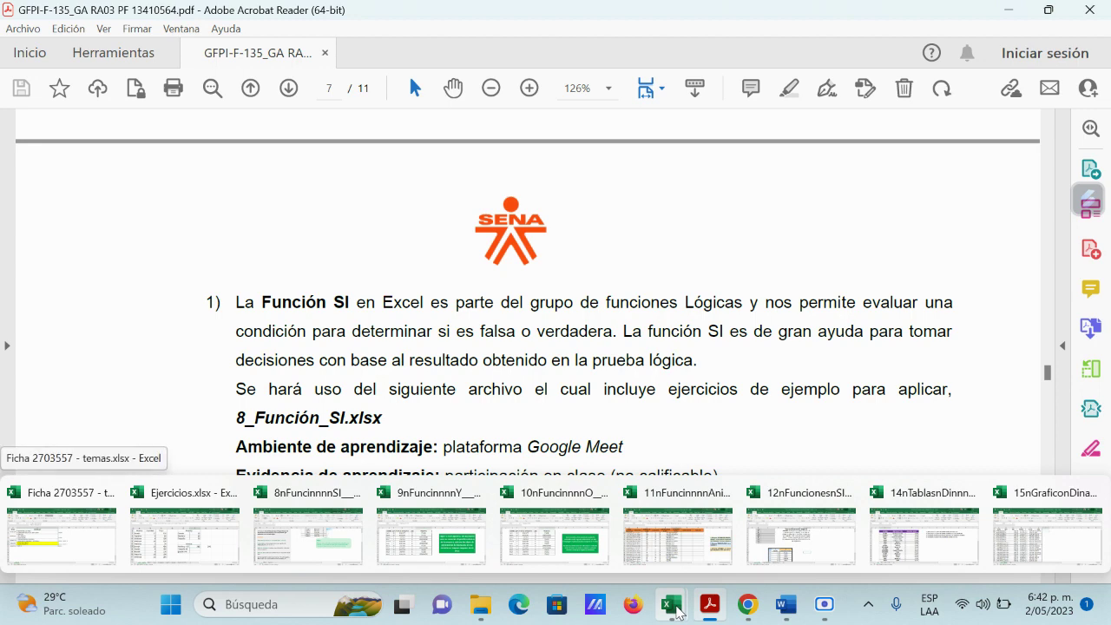
click(325, 537)
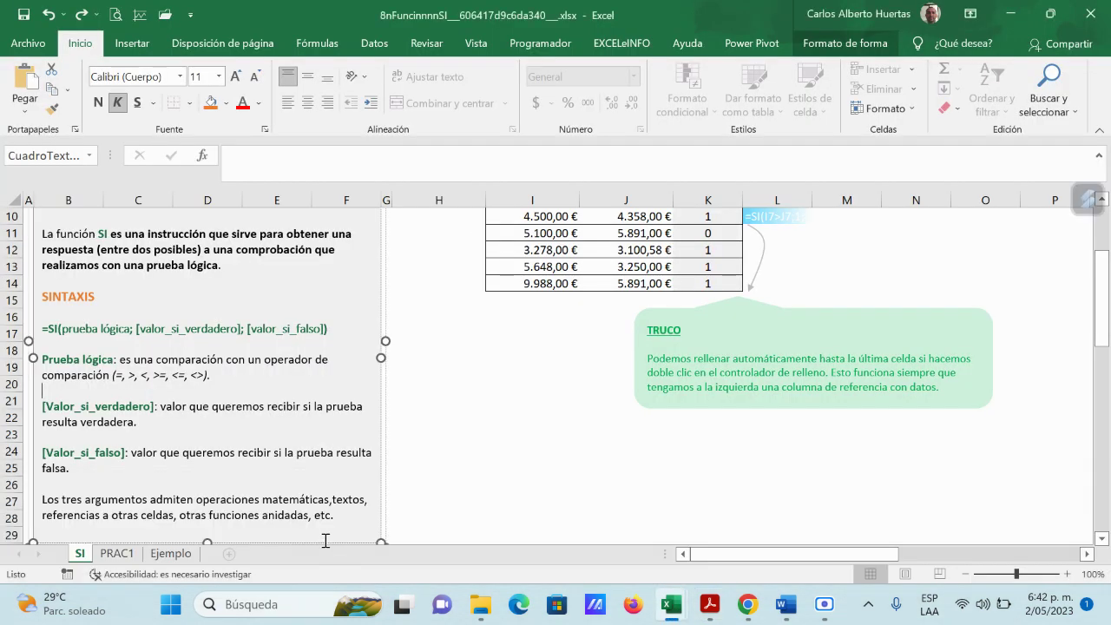
- Examine the example table comparing Ventas reales with Presupuesto, including the SI formula in K10 and the indicator column K10:K14
click(492, 430)
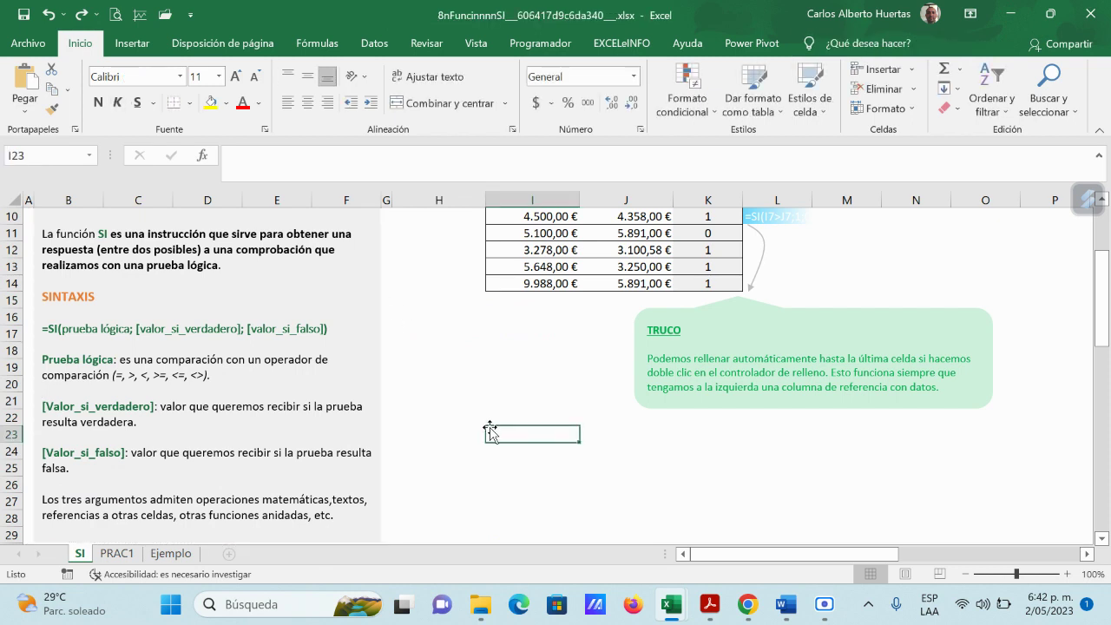
scroll(491, 431, down, 1)
scroll(507, 454, up, 2)
scroll(507, 454, up, 3)
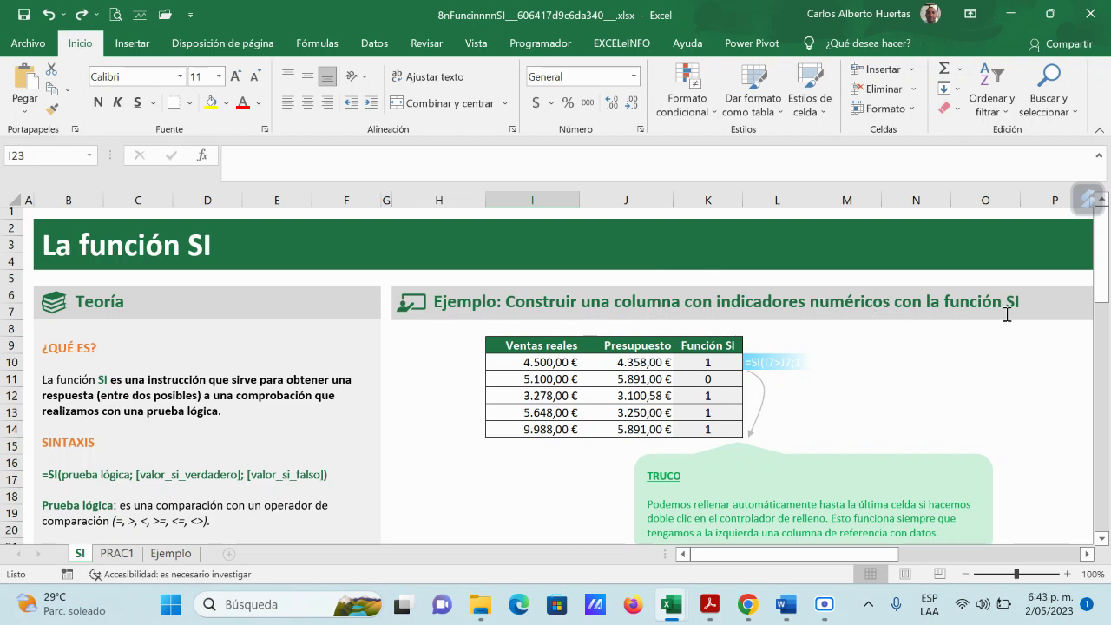
scroll(1005, 313, down, 1)
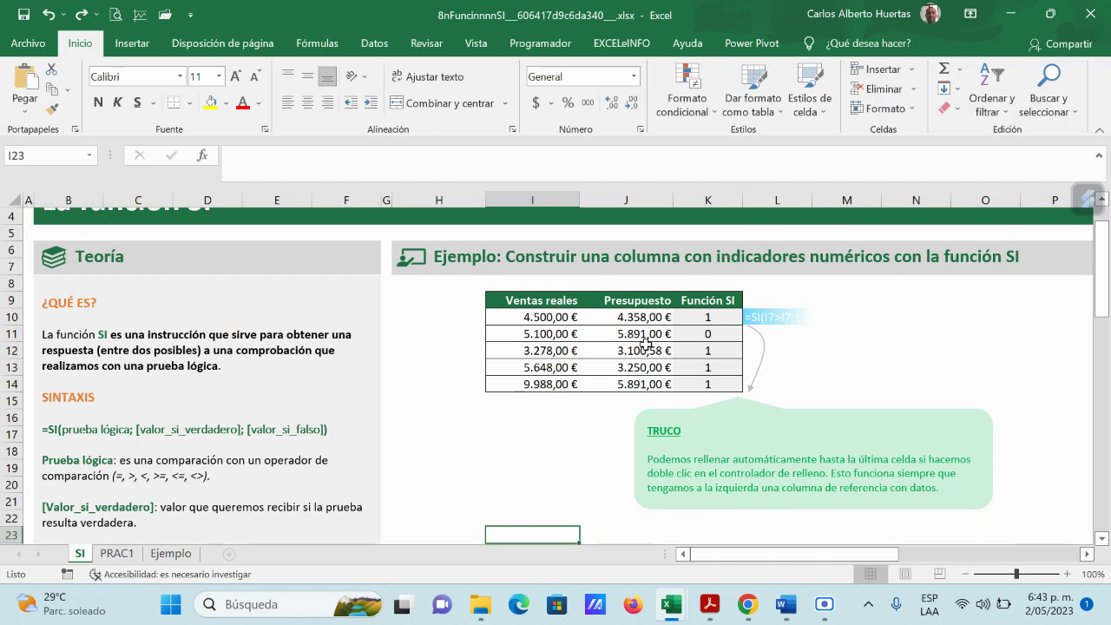
click(716, 319)
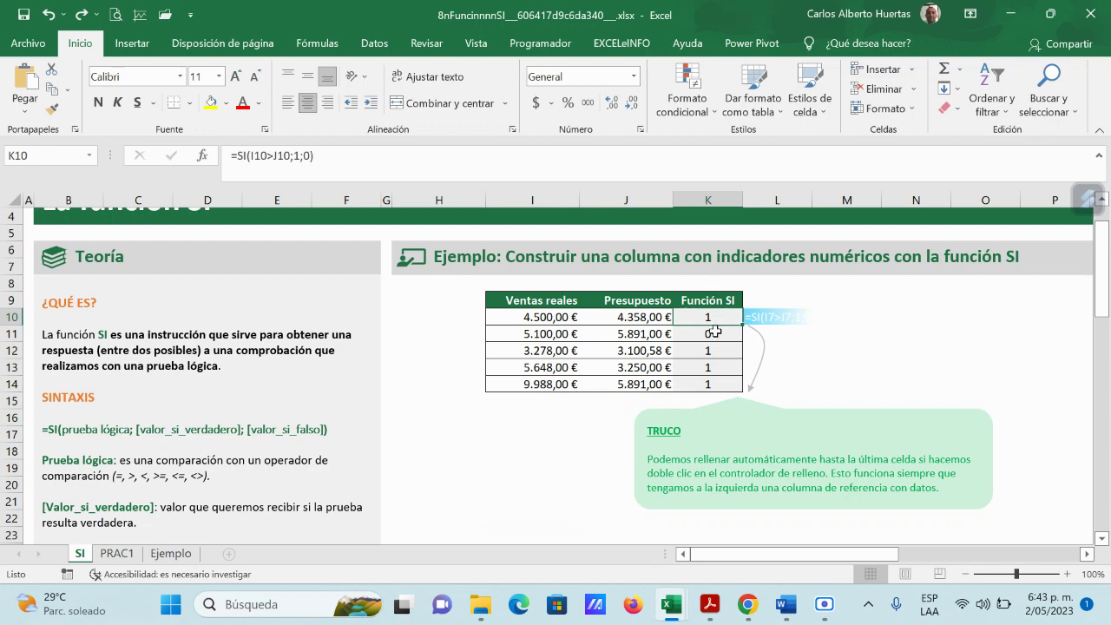
click(918, 378)
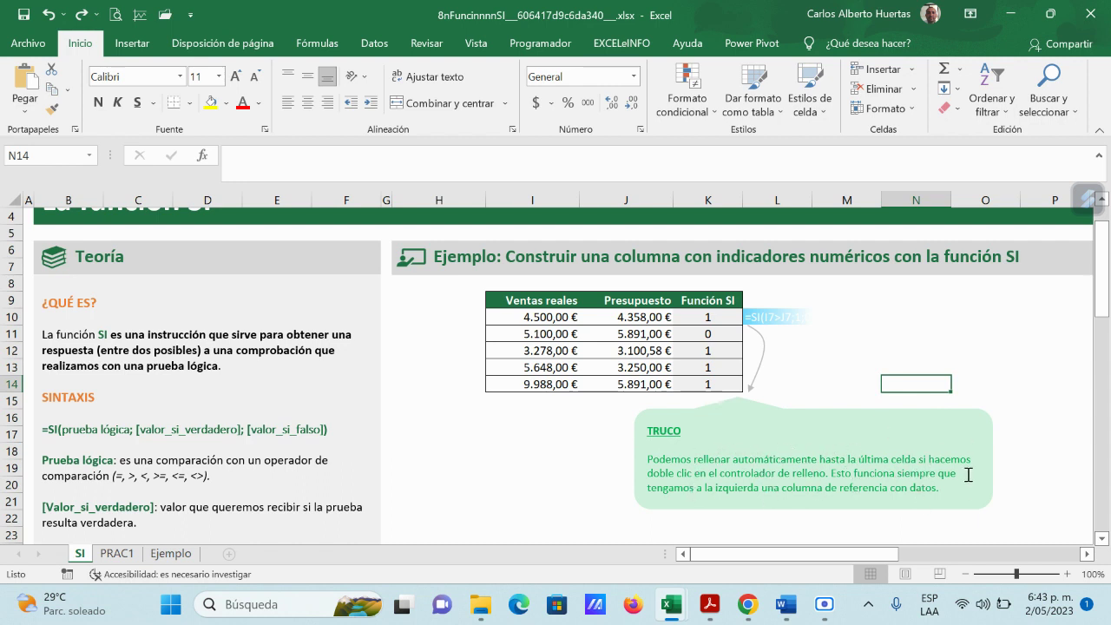
scroll(575, 421, down, 2)
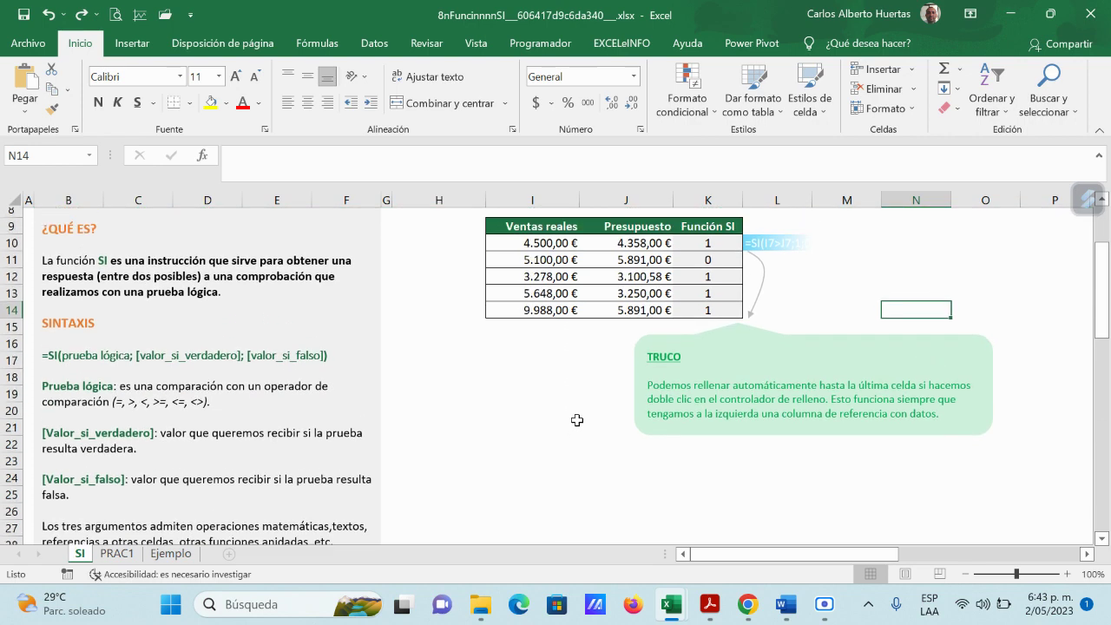
scroll(577, 420, down, 3)
scroll(577, 420, up, 4)
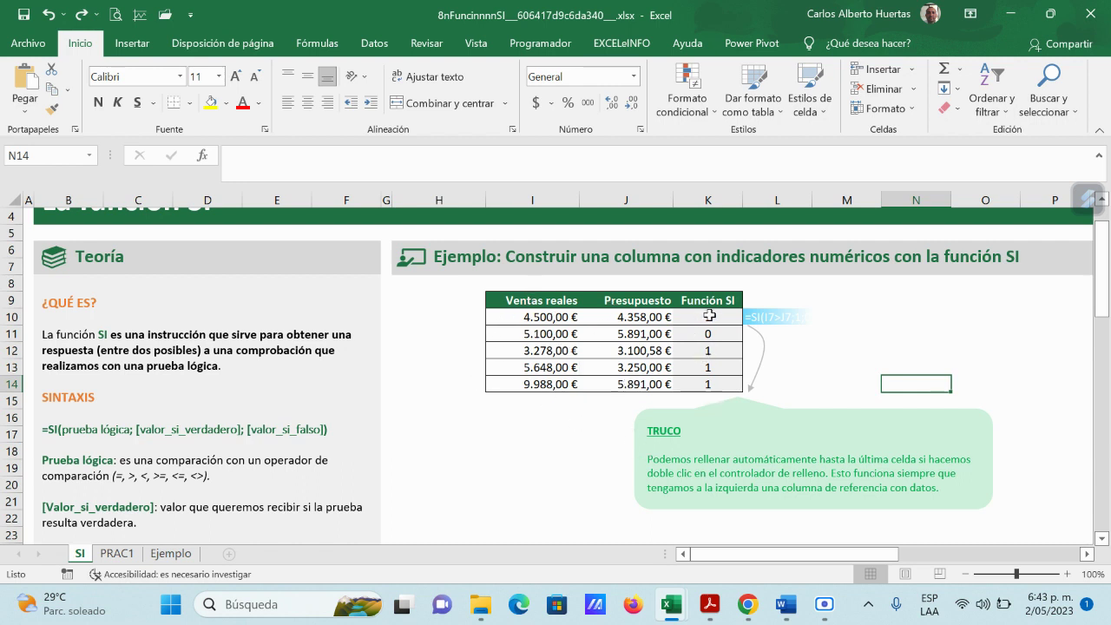
drag(710, 318, 712, 383)
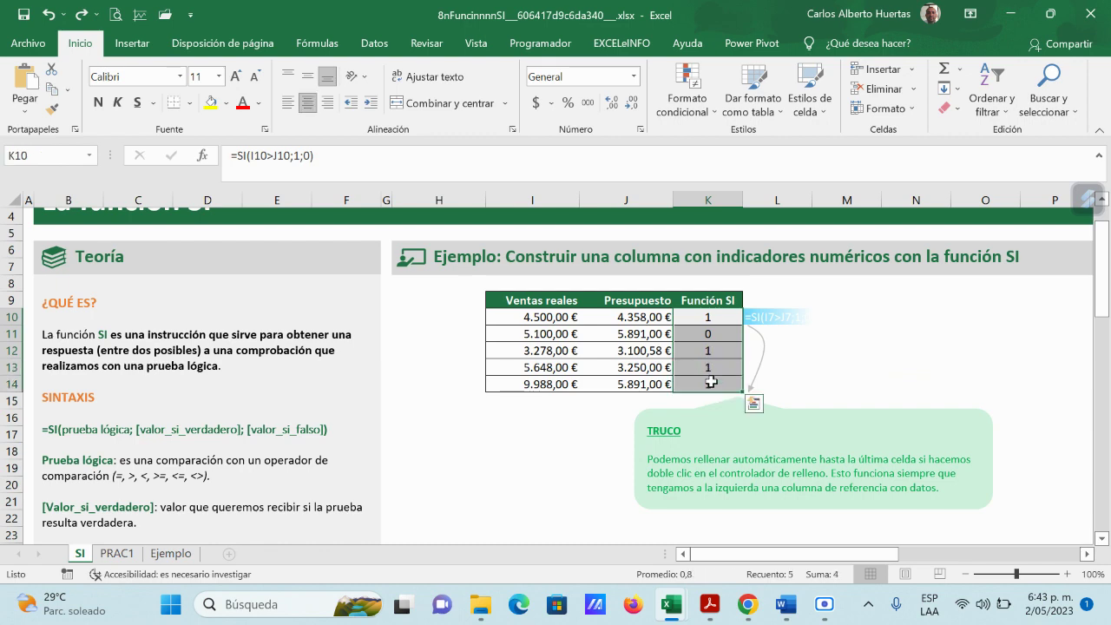
click(600, 404)
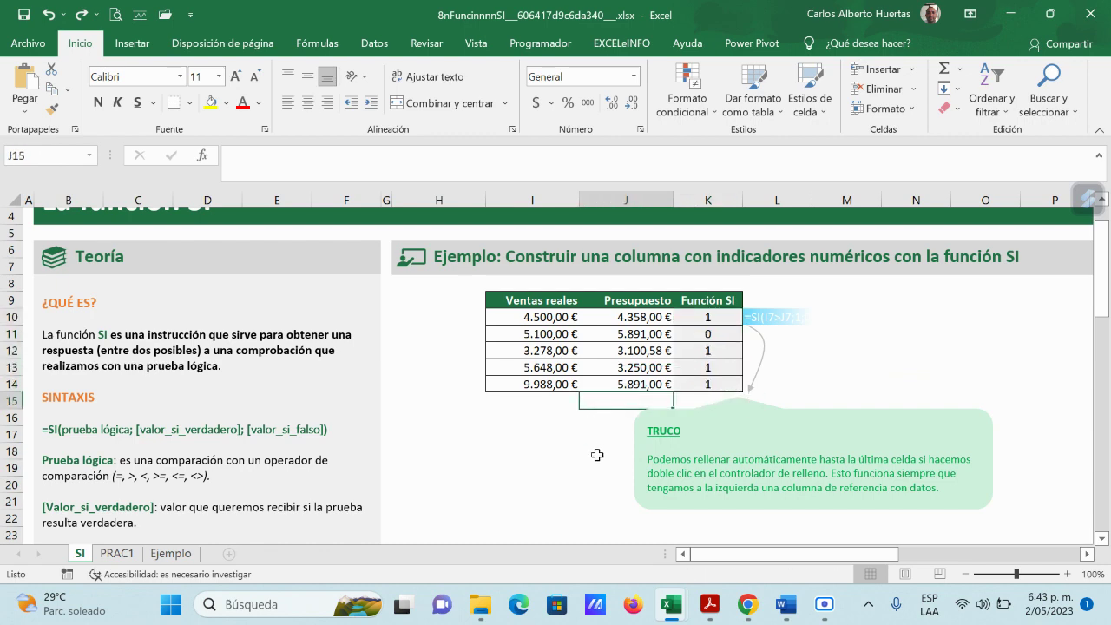
- Clear the existing formula from cell J35 in the Función SI column of Ejercicio 1
scroll(593, 446, down, 1)
scroll(593, 445, down, 6)
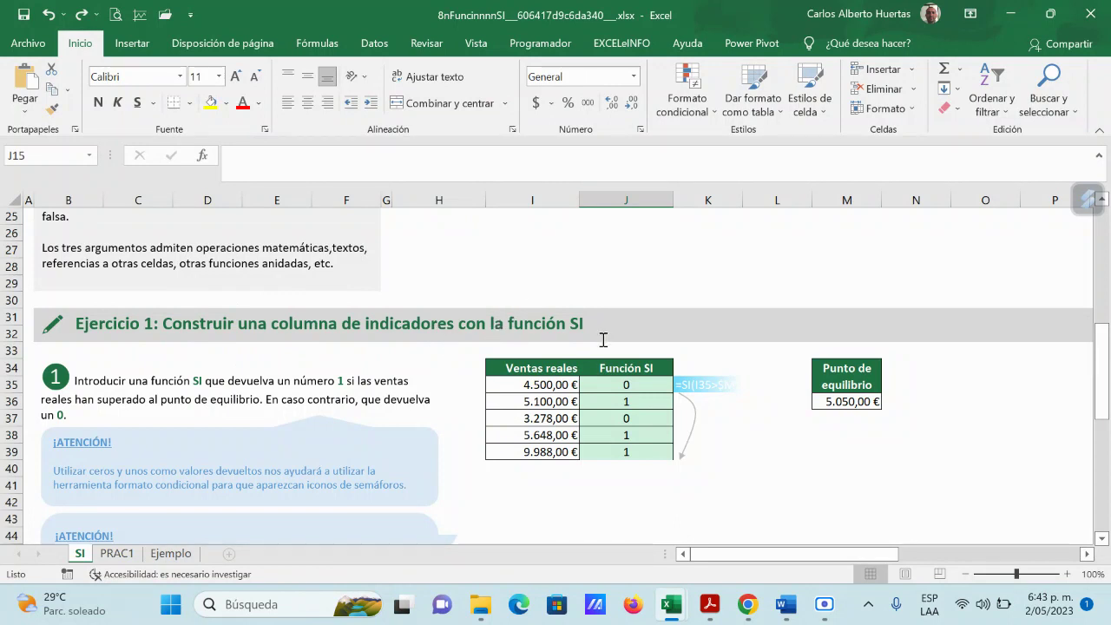
scroll(603, 337, down, 1)
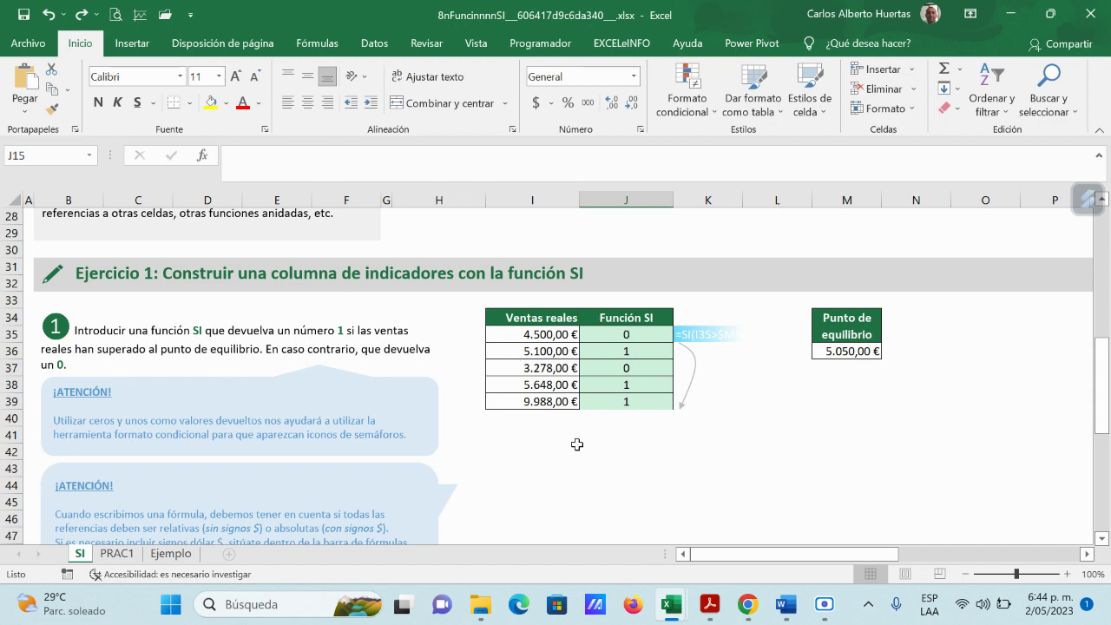
click(613, 335)
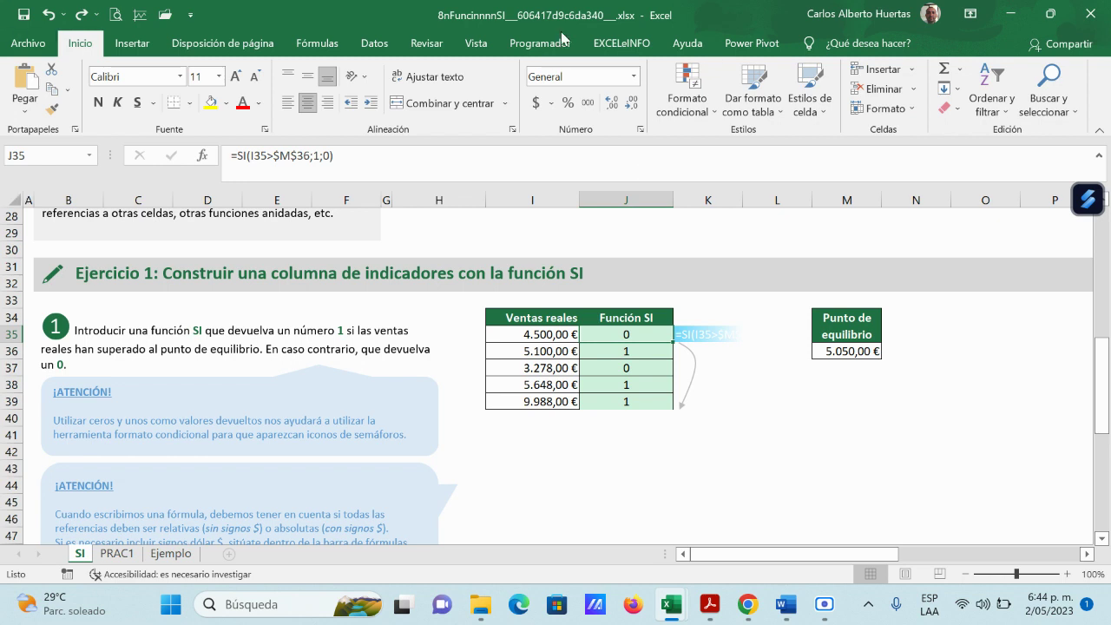
key(Delete)
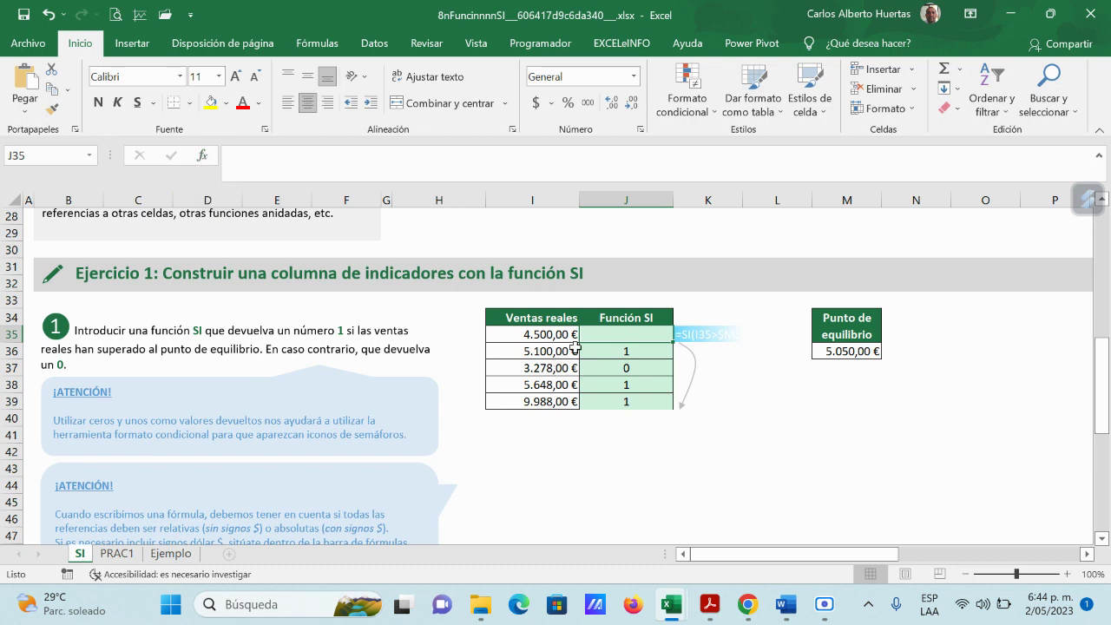
- Review Ventas reales and the Punto de equilibrio value, and insert the SI function into cell J35
drag(551, 318, 565, 375)
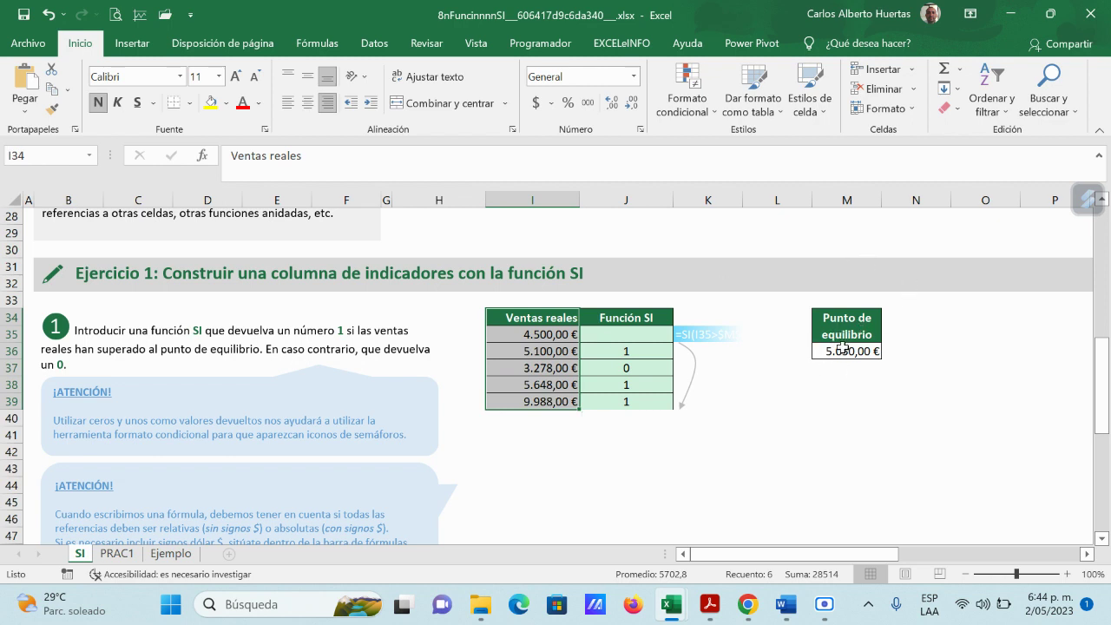
click(842, 348)
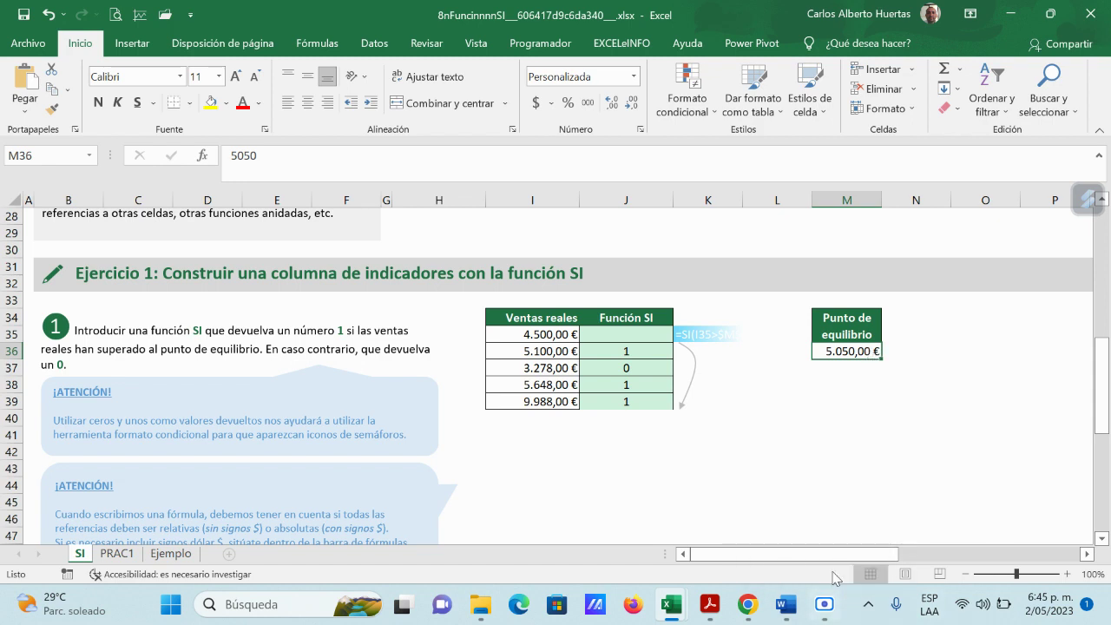
click(610, 334)
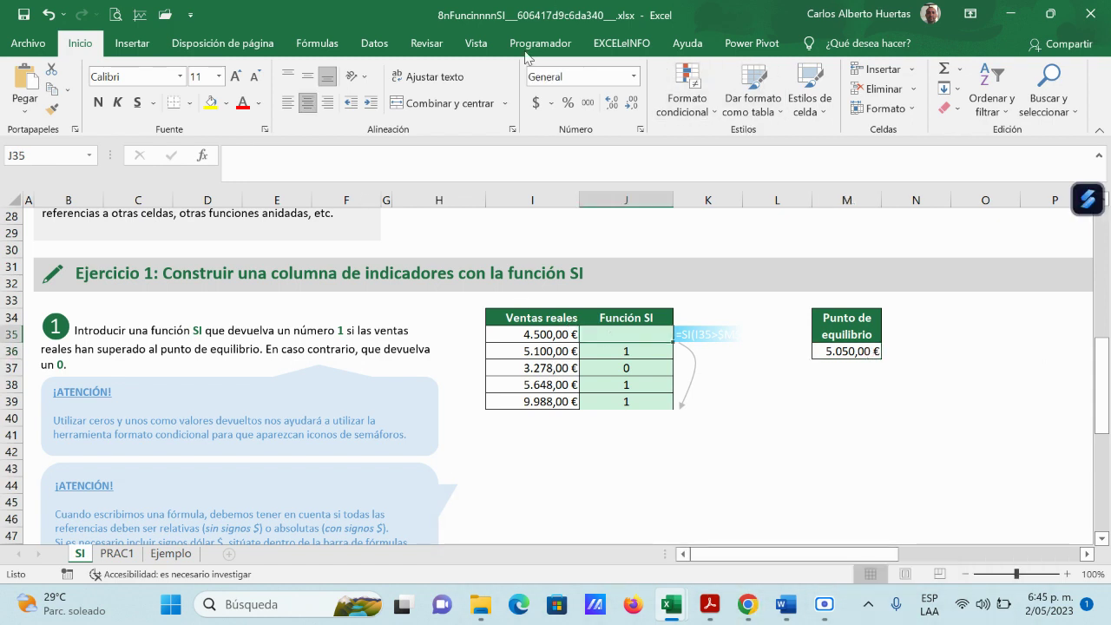
click(203, 156)
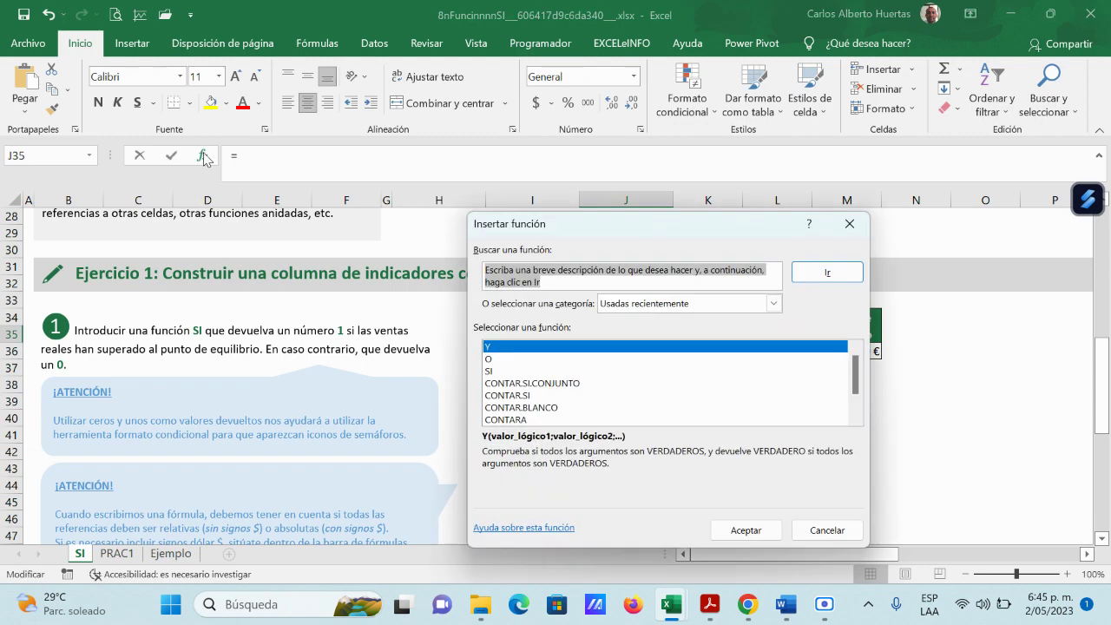
click(492, 372)
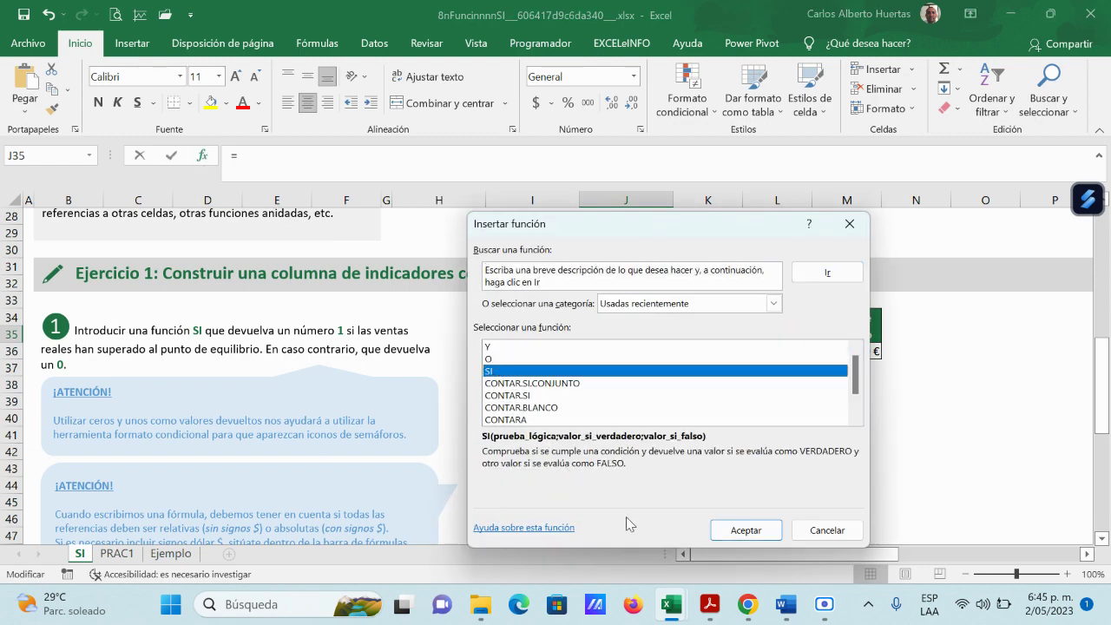
click(747, 530)
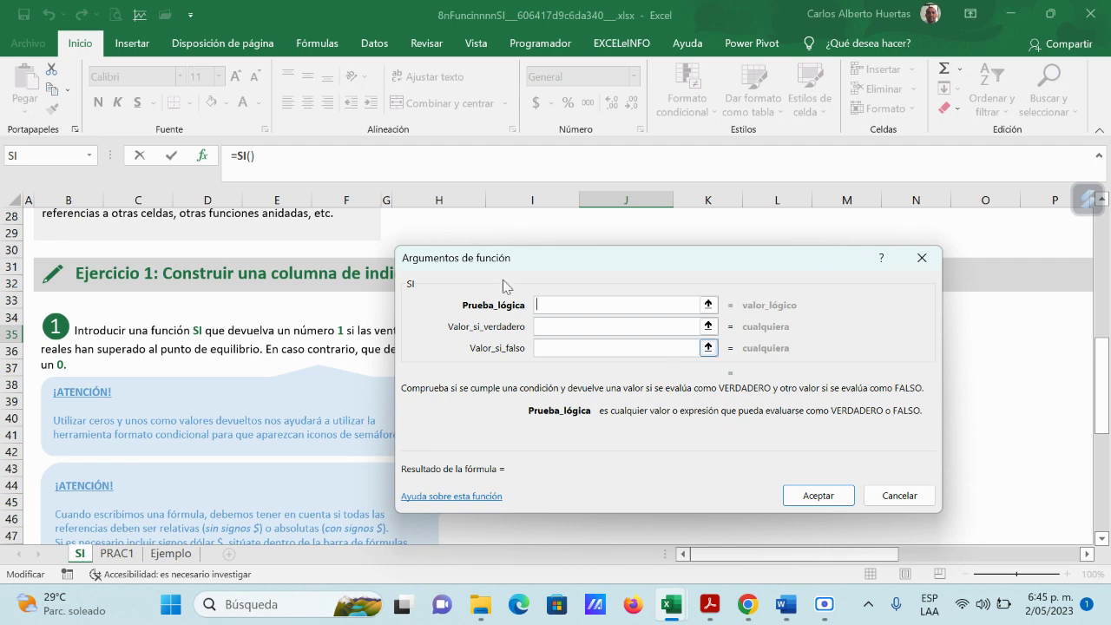
- Set the SI function's Prueba_lógica in J35 to I35>$M$36, with an absolute reference to the Punto de equilibrio cell
click(707, 325)
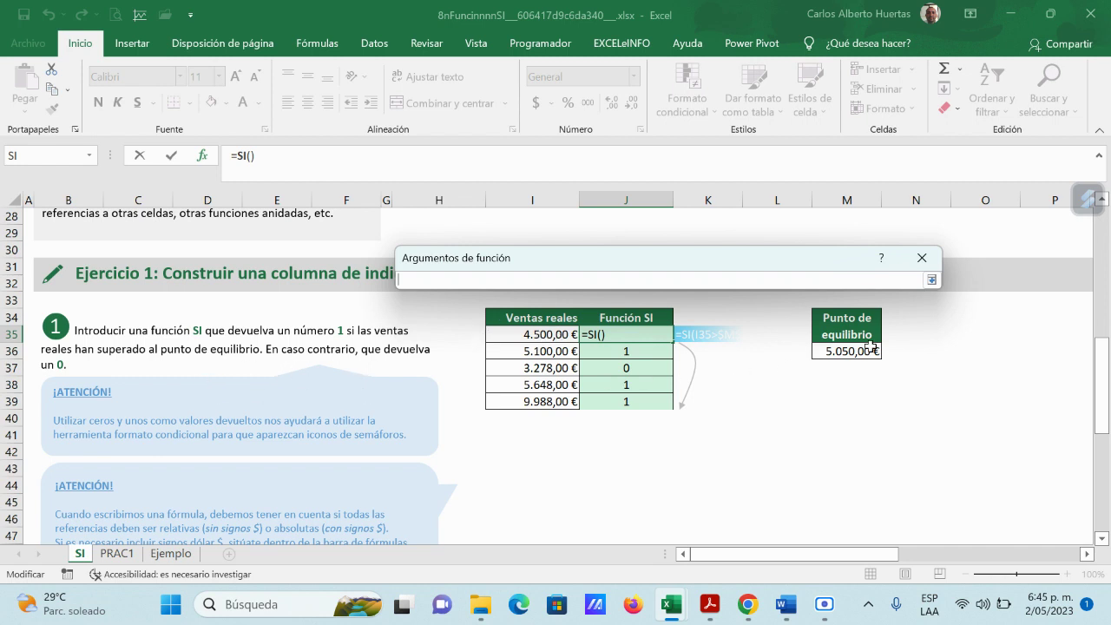
click(545, 336)
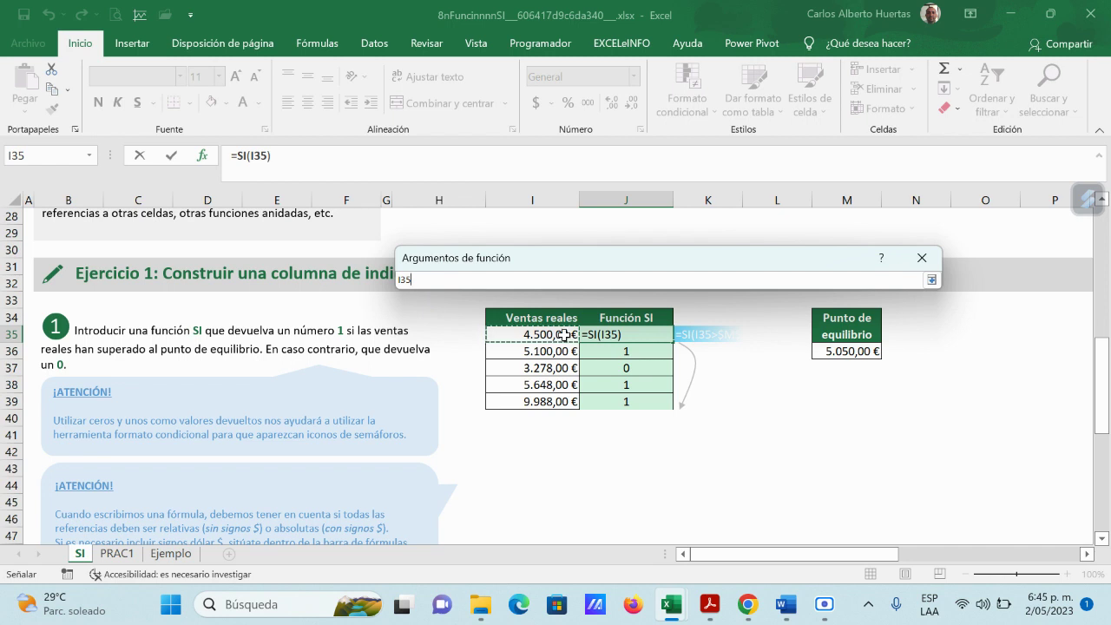
text(>)
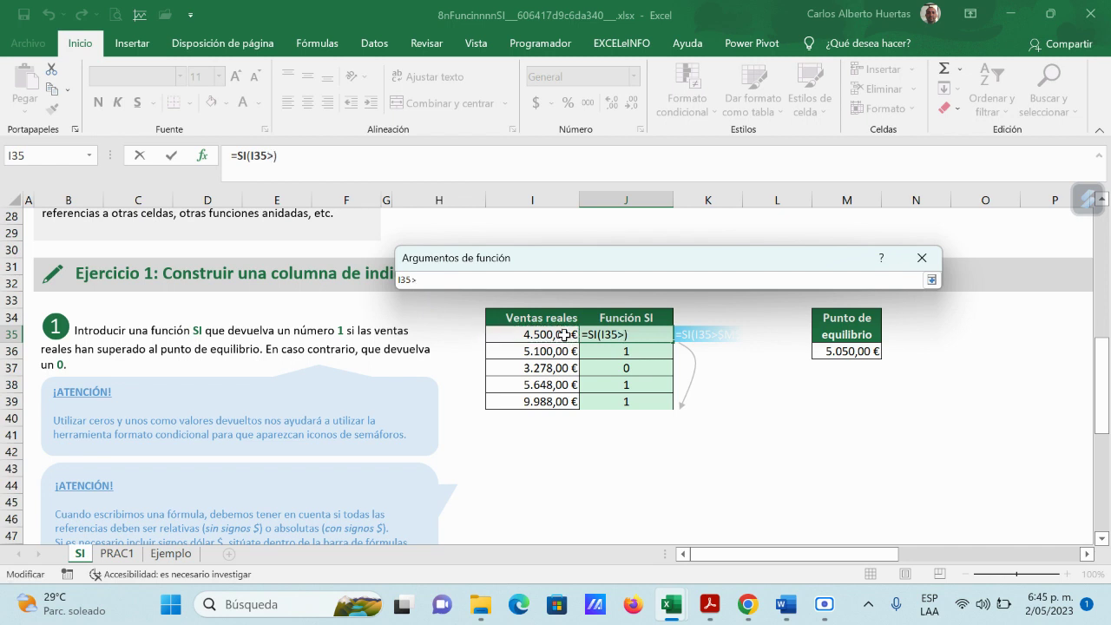
click(846, 352)
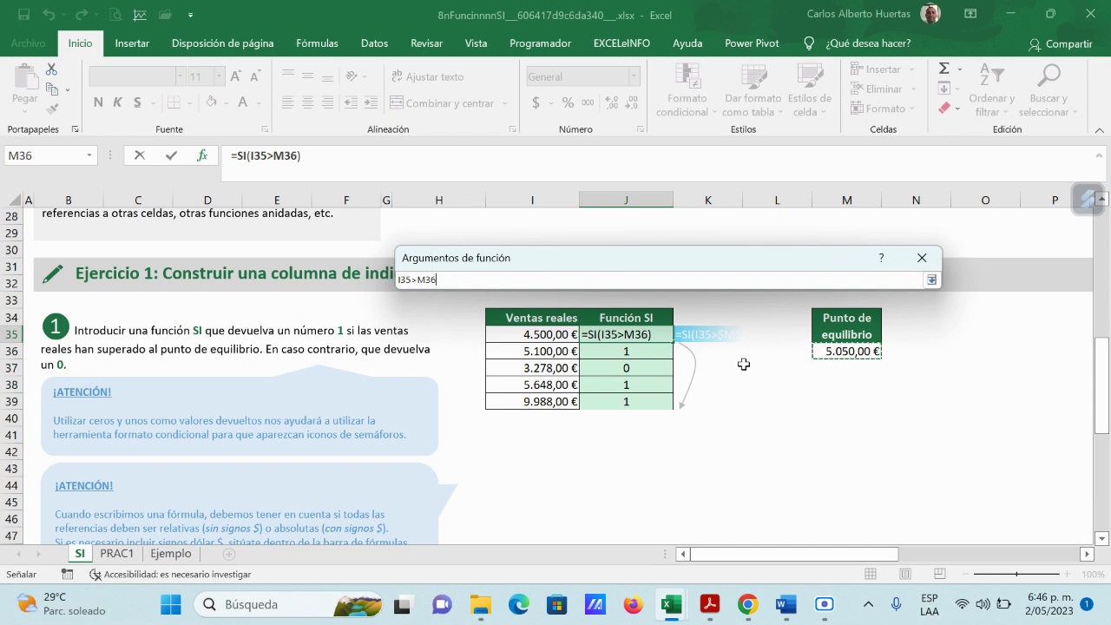
key(F4)
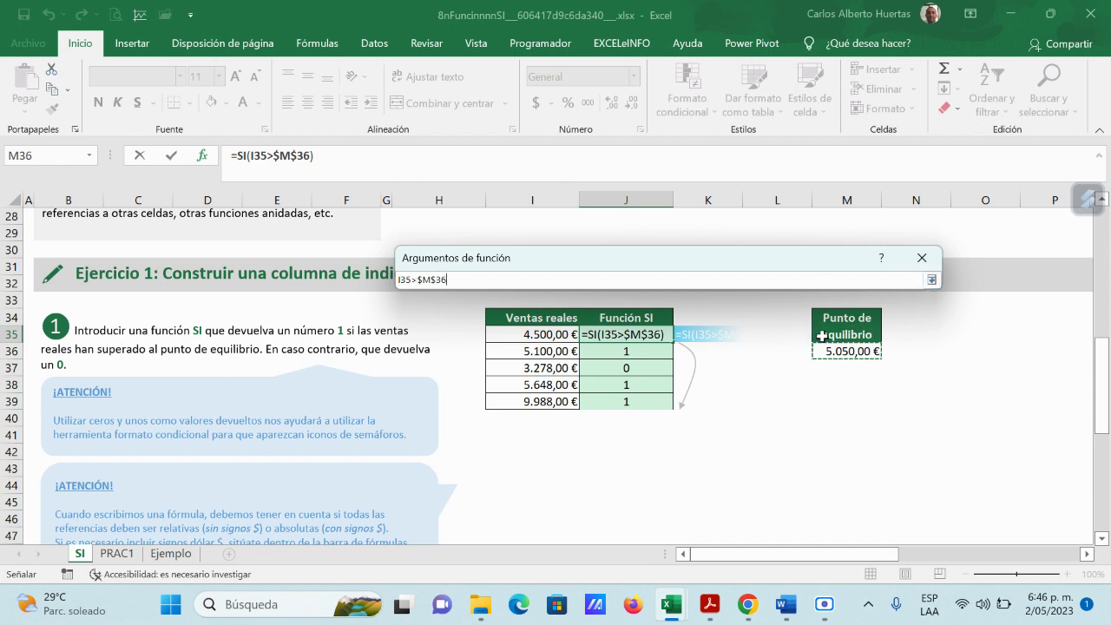
click(931, 281)
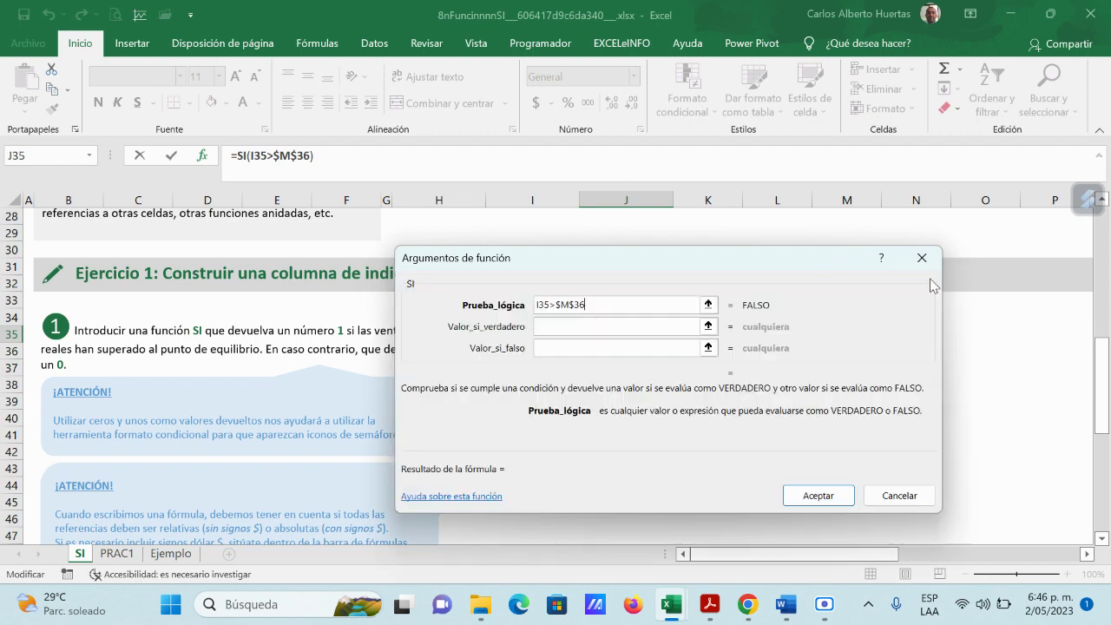
- Set Valor_si_verdadero to 1 and Valor_si_falso to 0, and accept the SI formula in J35
drag(834, 267, 954, 81)
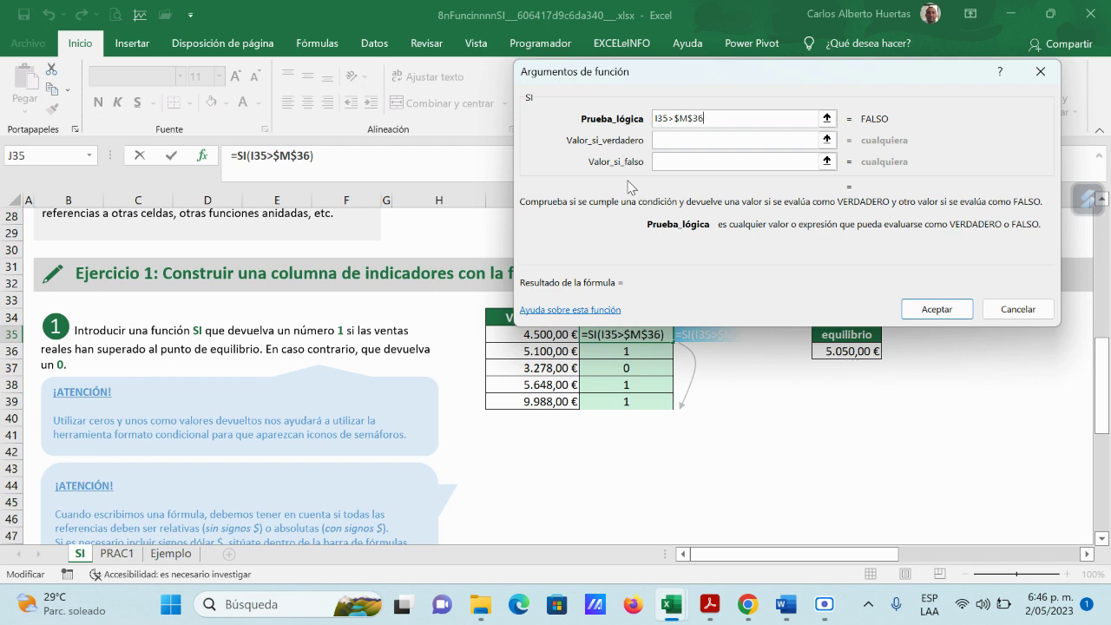
click(675, 140)
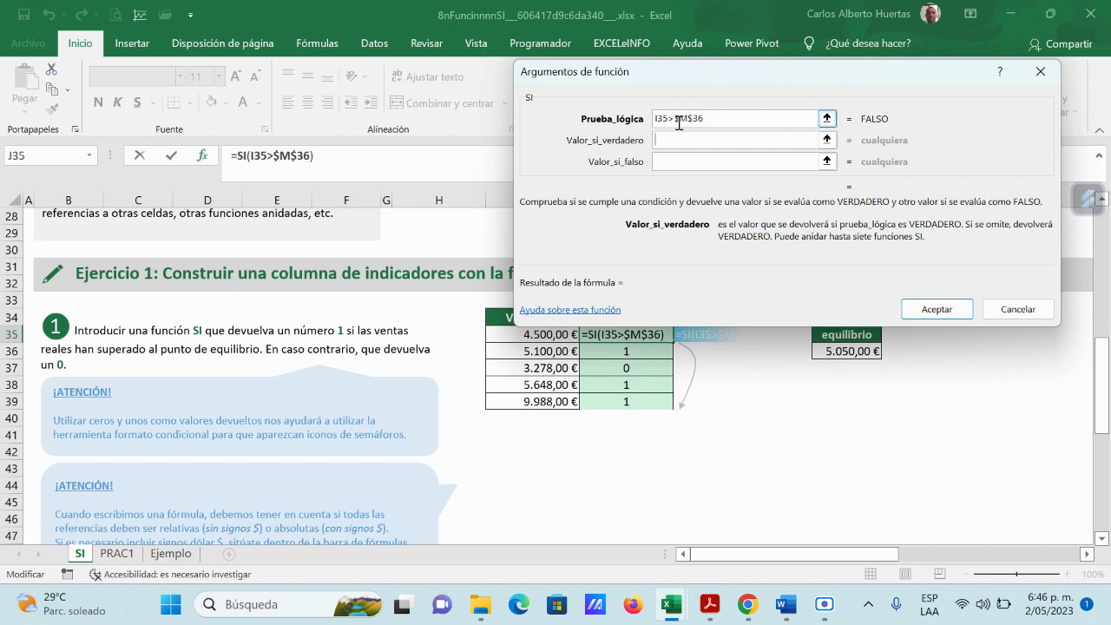
text(1)
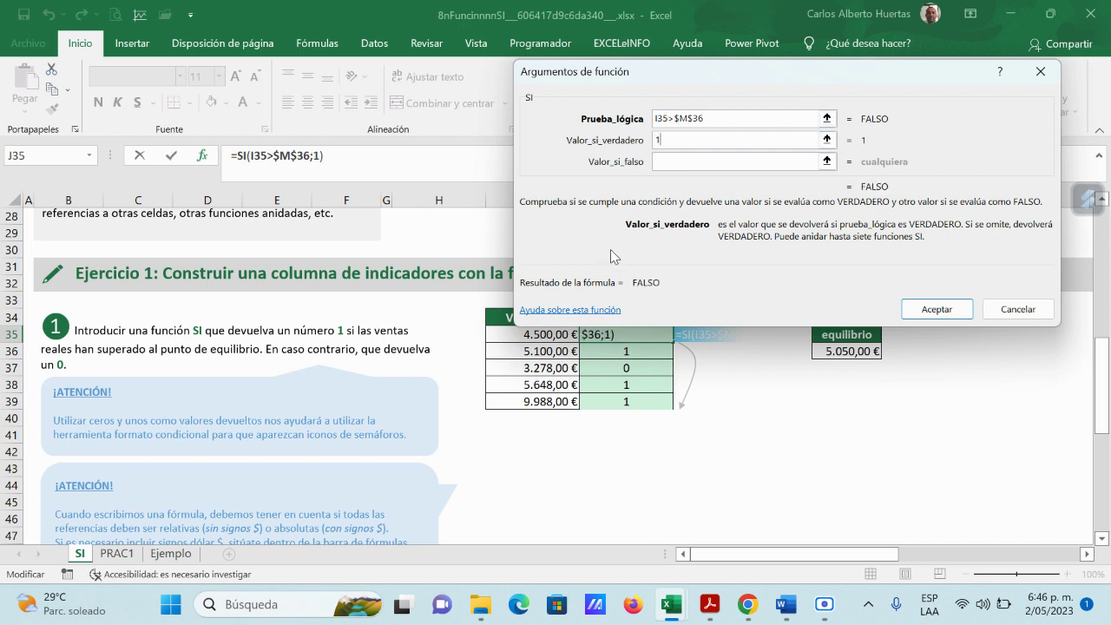
click(674, 160)
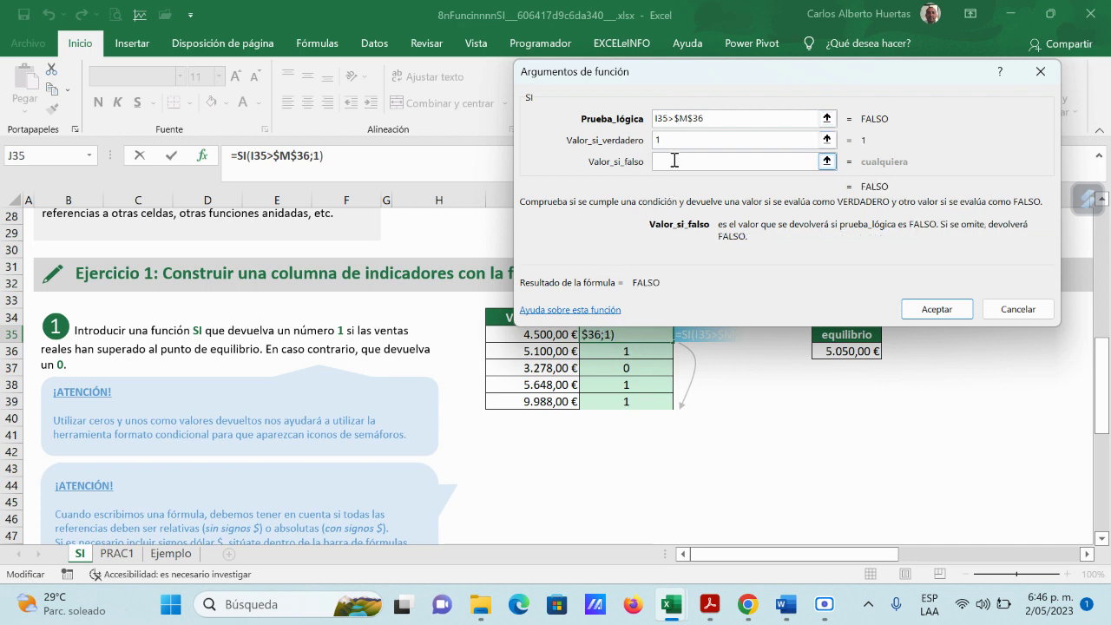
text(0)
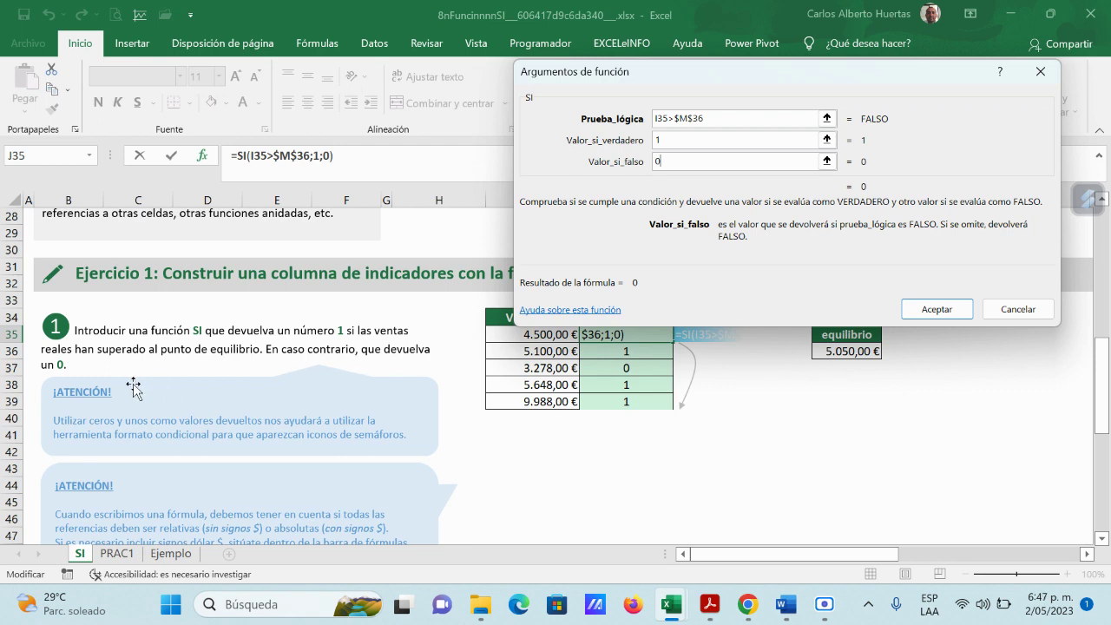
click(936, 309)
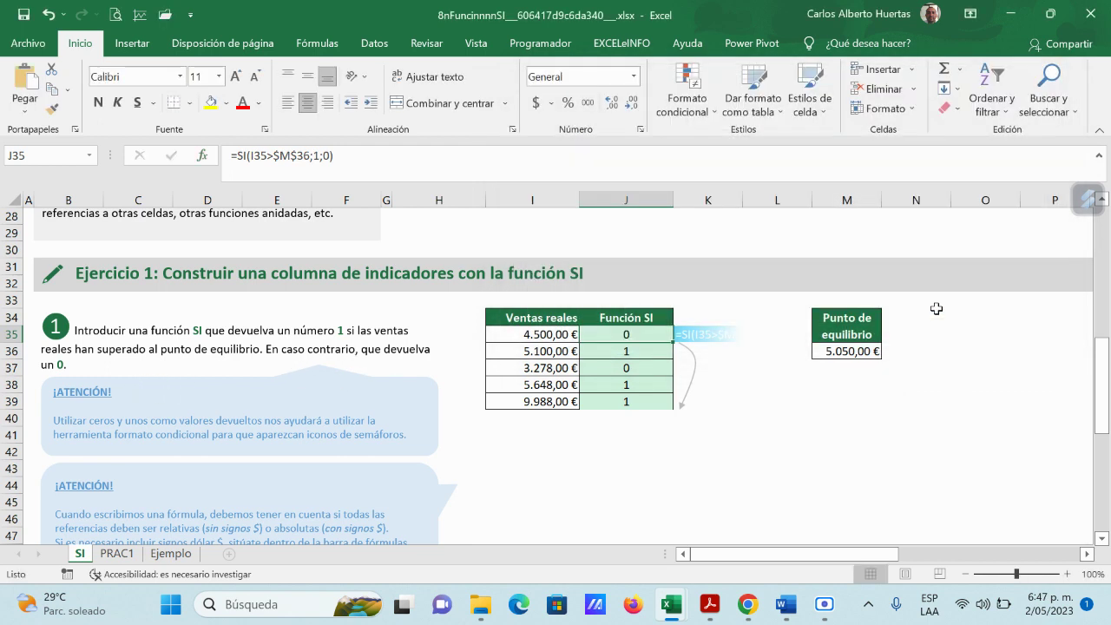
- Review the Ventas reales and Punto de equilibrio inputs, and fill the SI formula from J35 down to J39
click(548, 337)
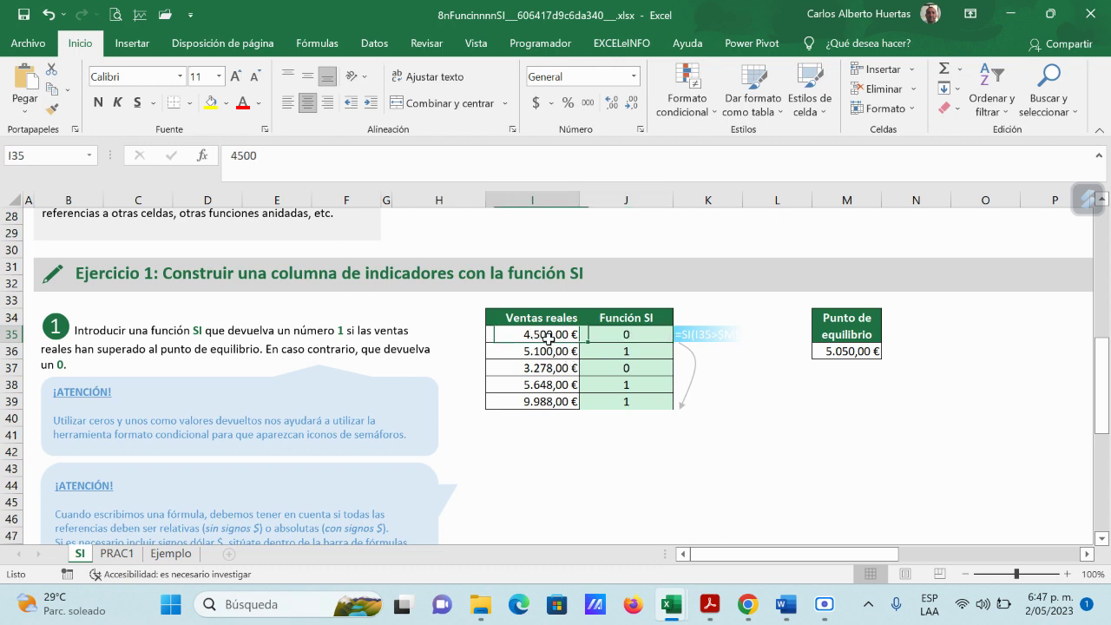
click(846, 350)
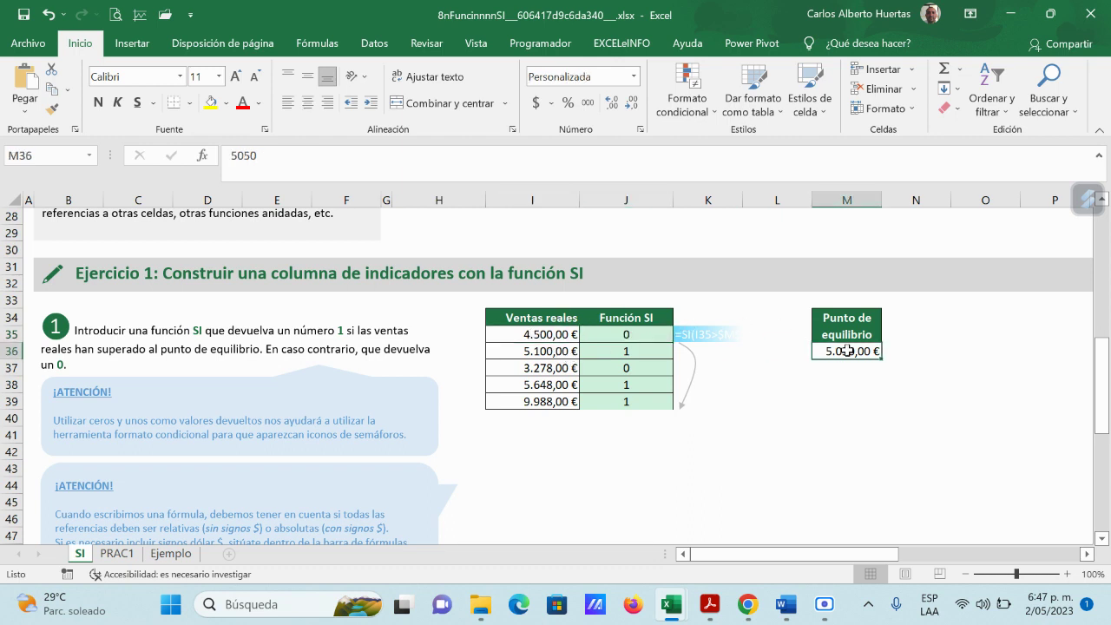
click(630, 334)
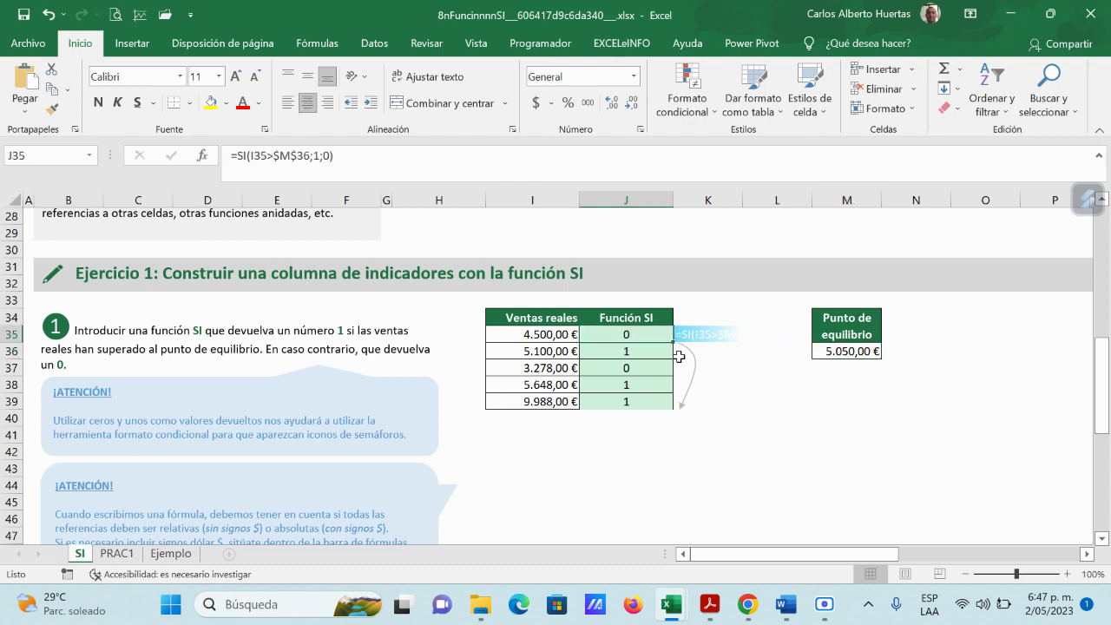
drag(671, 343, 663, 408)
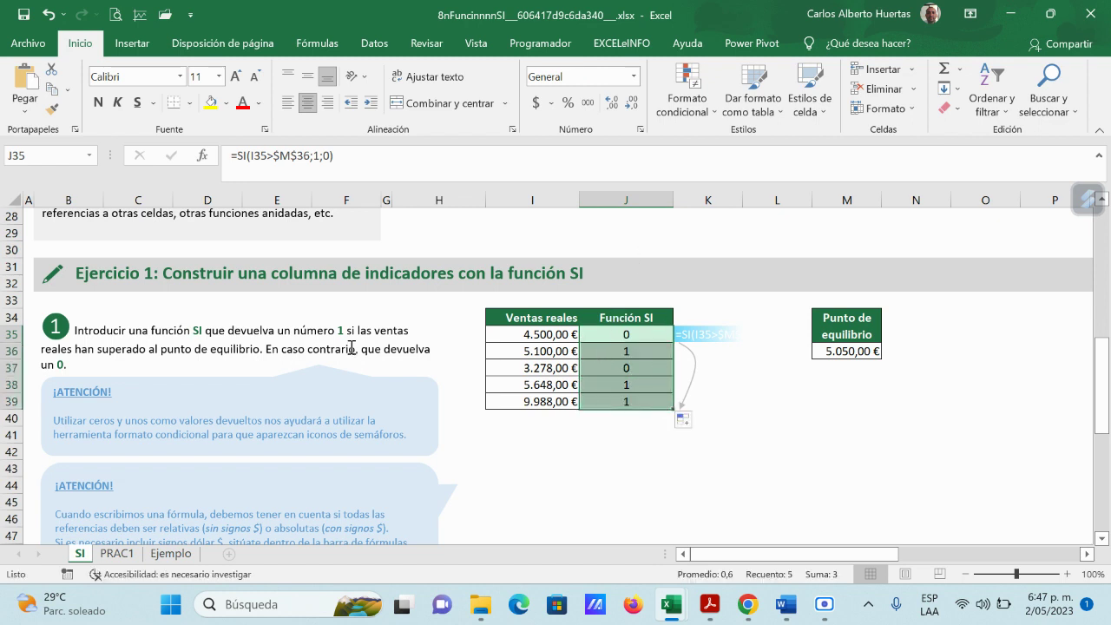
click(566, 448)
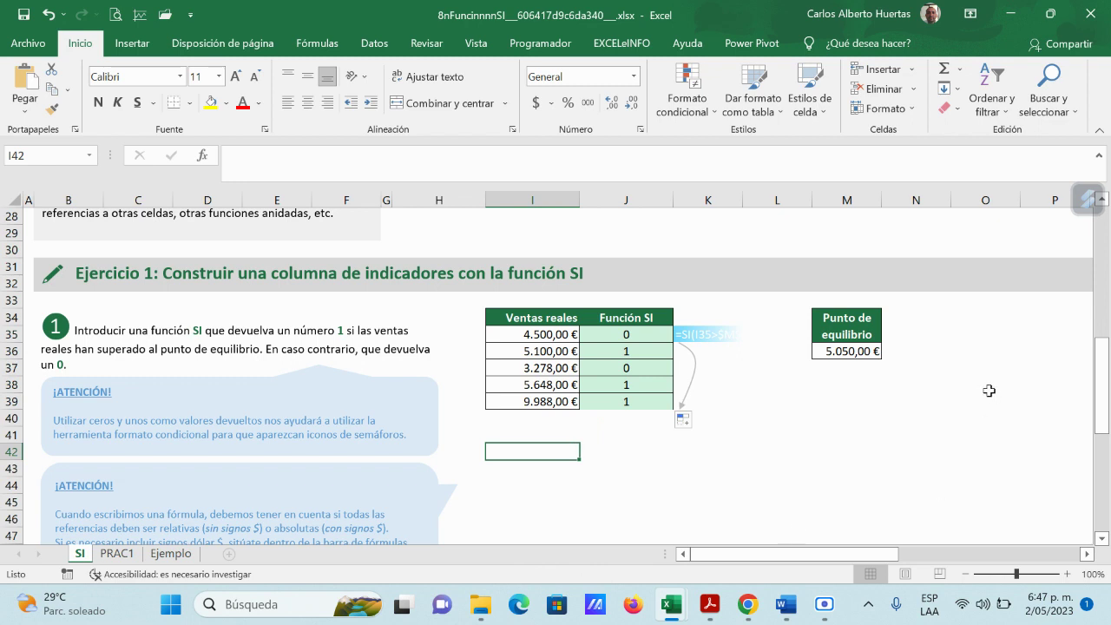
- Check the Función SI indicators against Ventas reales and Punto de equilibrio, and read the Ejercicio 1 notes on references and filling the formula
click(561, 351)
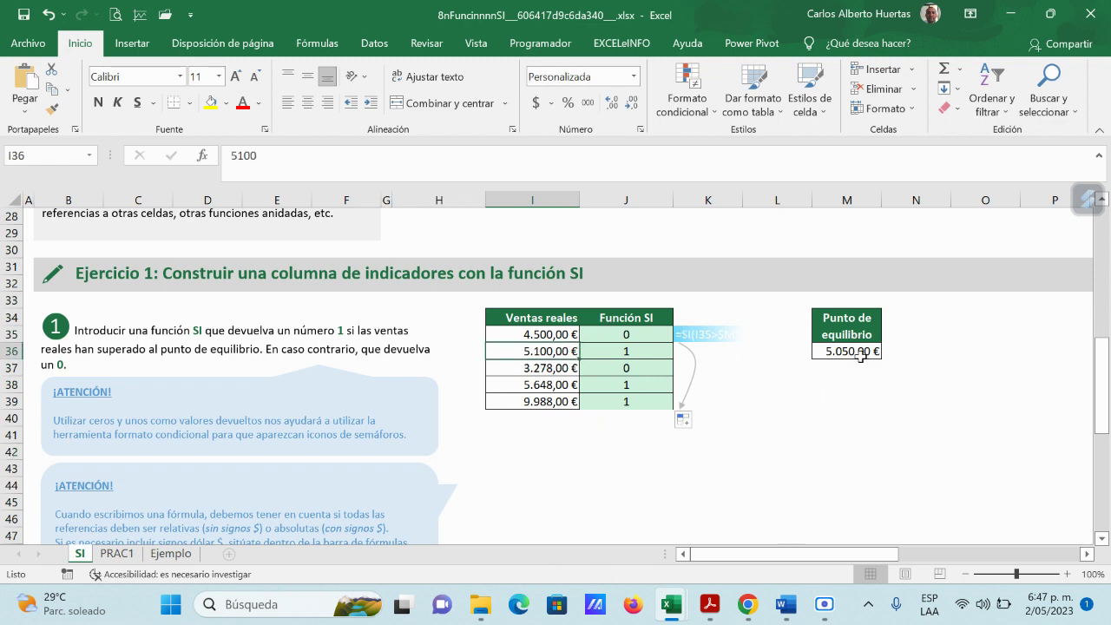
click(651, 353)
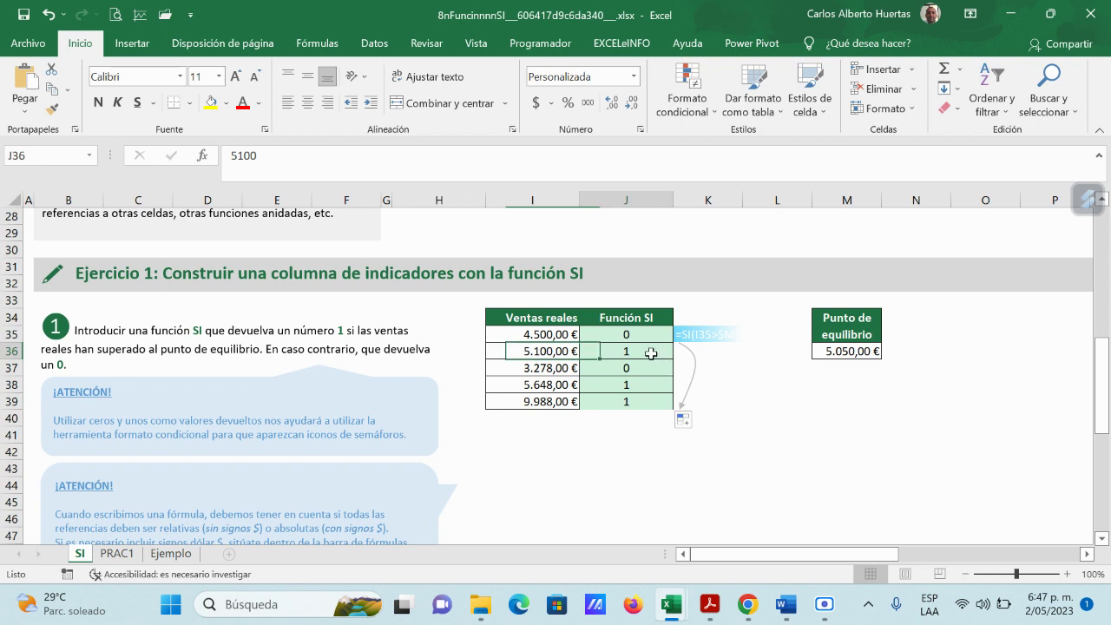
click(569, 367)
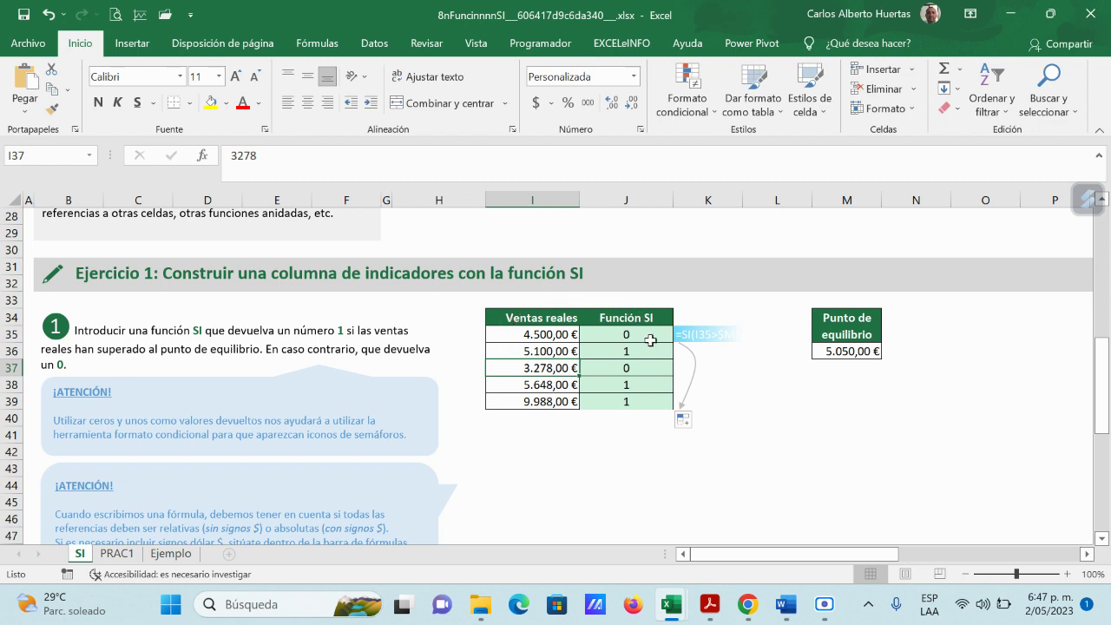
click(617, 330)
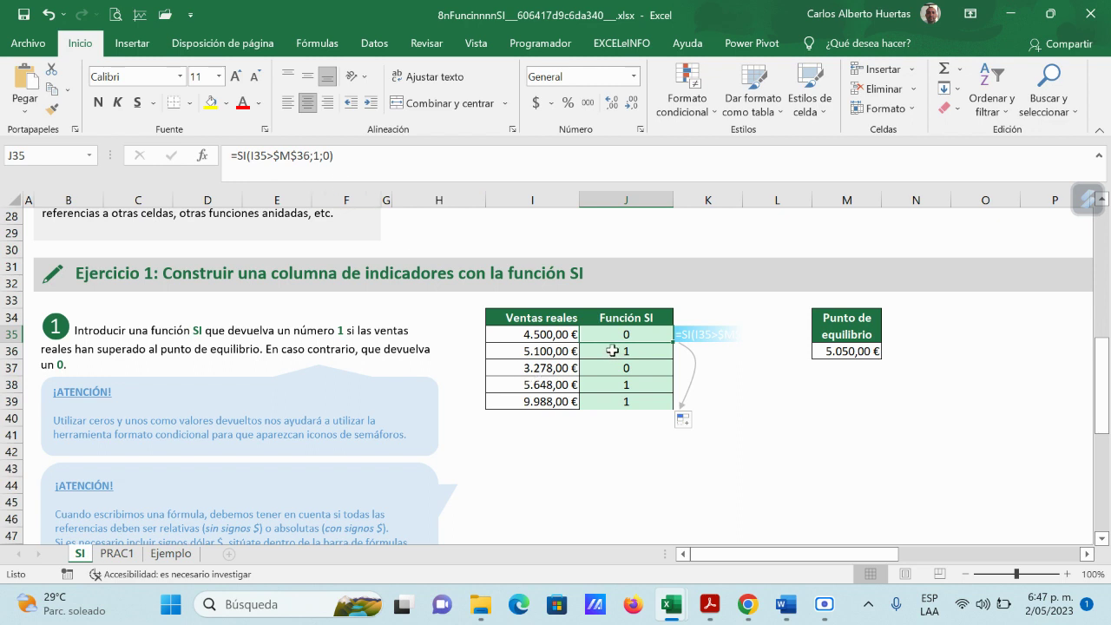
scroll(598, 436, down, 1)
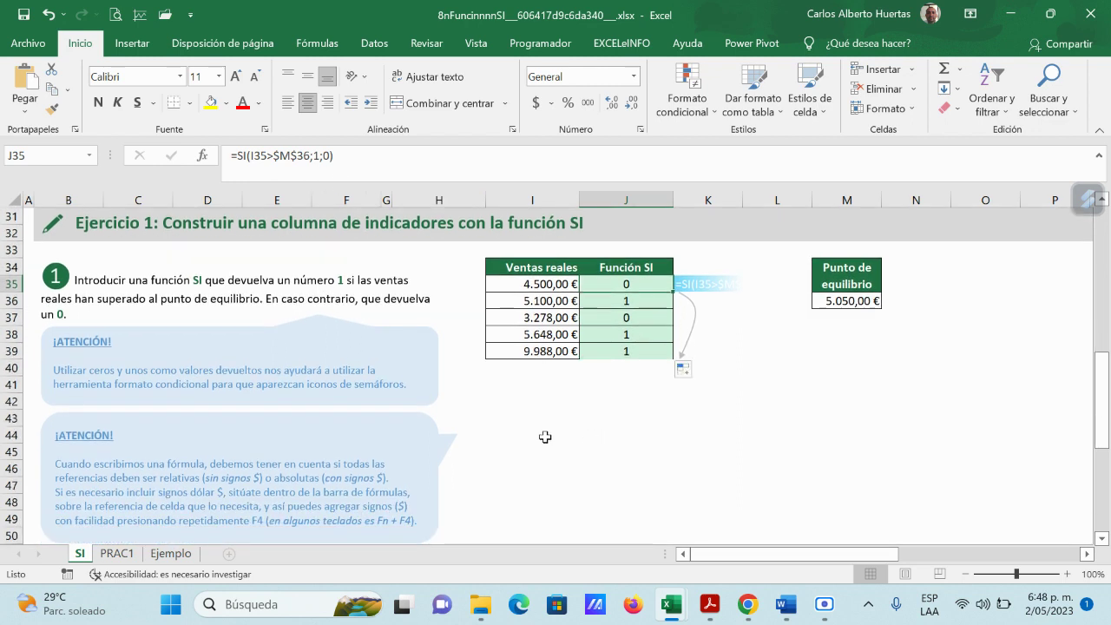
scroll(488, 430, down, 1)
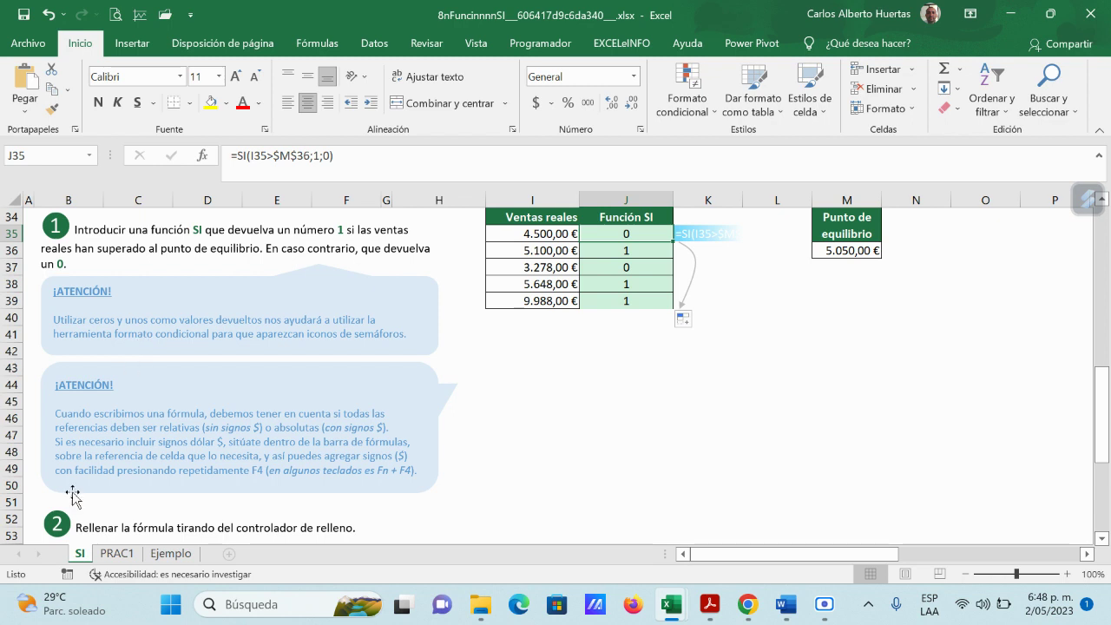
scroll(170, 443, down, 2)
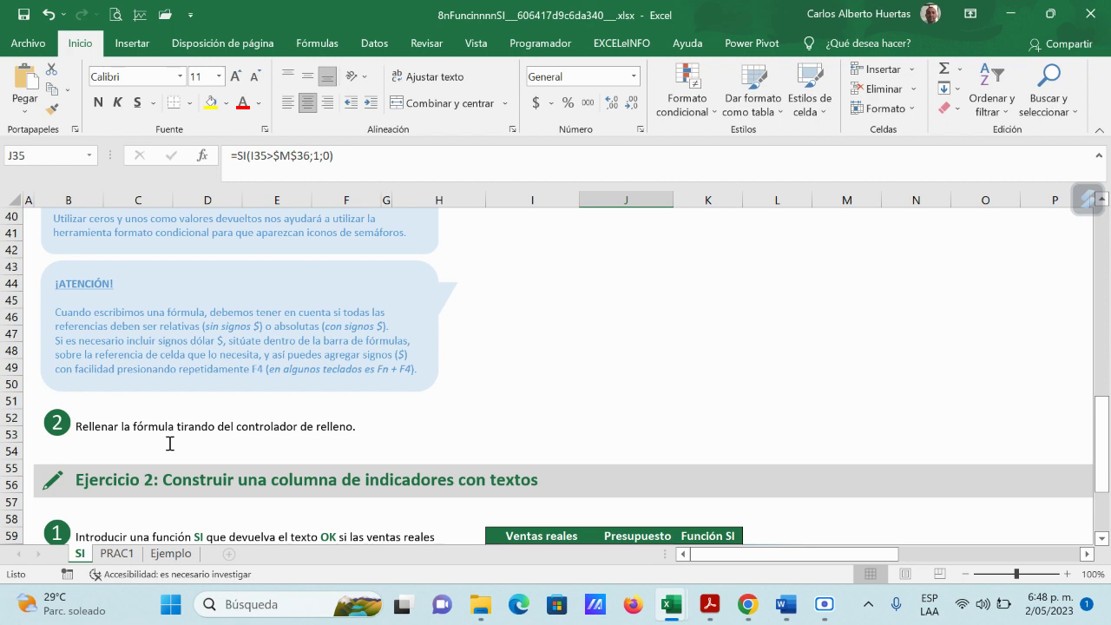
scroll(966, 303, up, 3)
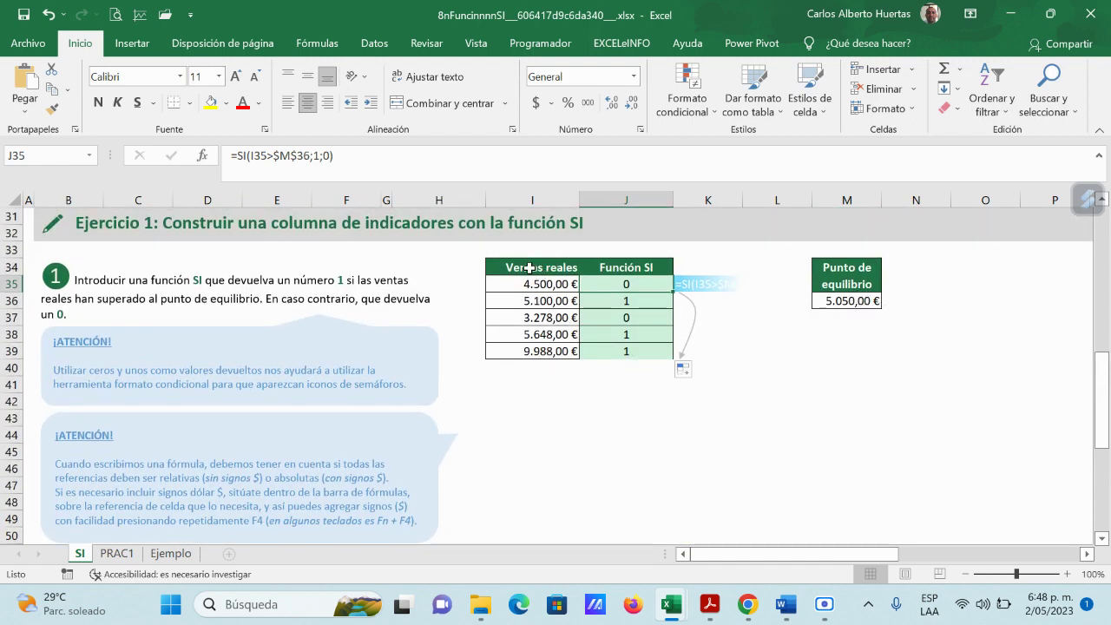
scroll(744, 370, down, 1)
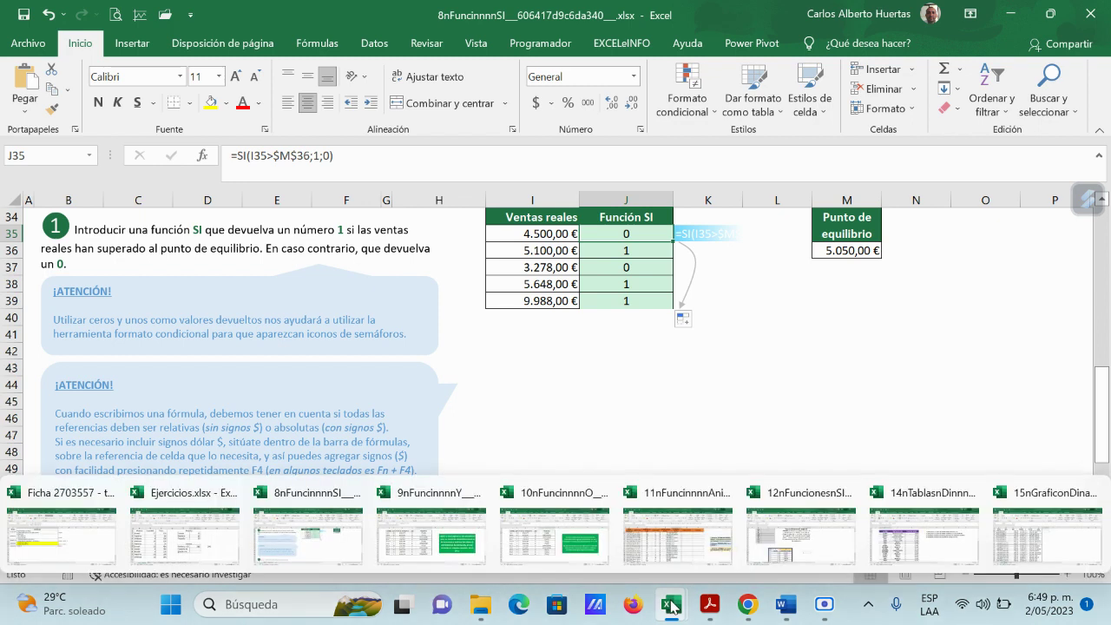
mouse_move(750, 607)
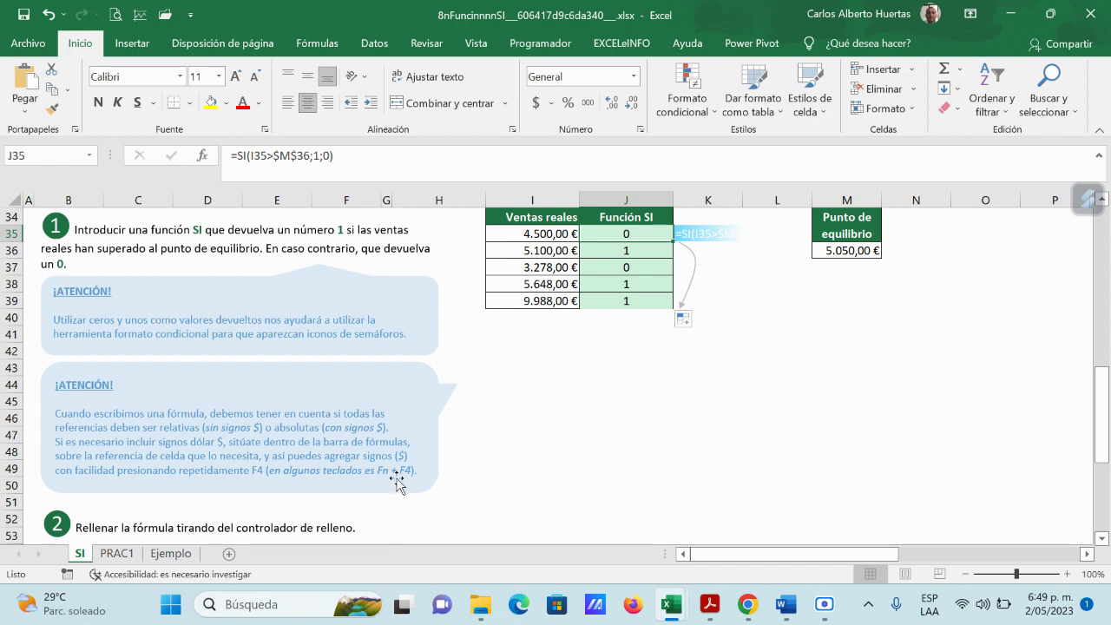
- Clear the existing formulas from the Función SI column of Ejercicio 2, cells K60:K64
scroll(647, 451, down, 3)
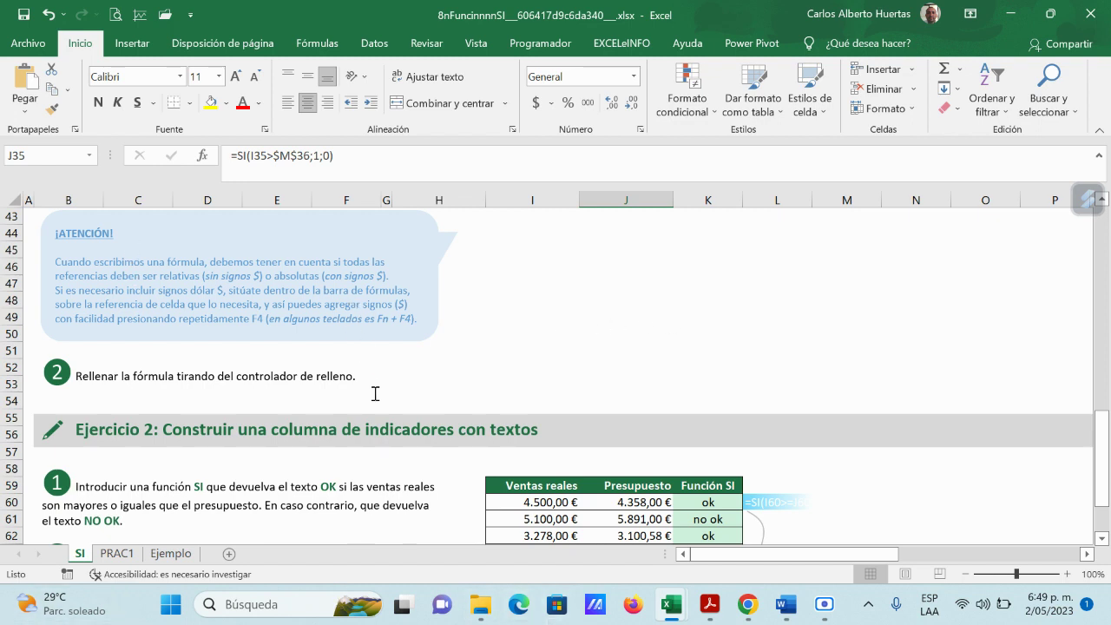
scroll(546, 372, down, 2)
scroll(545, 370, down, 1)
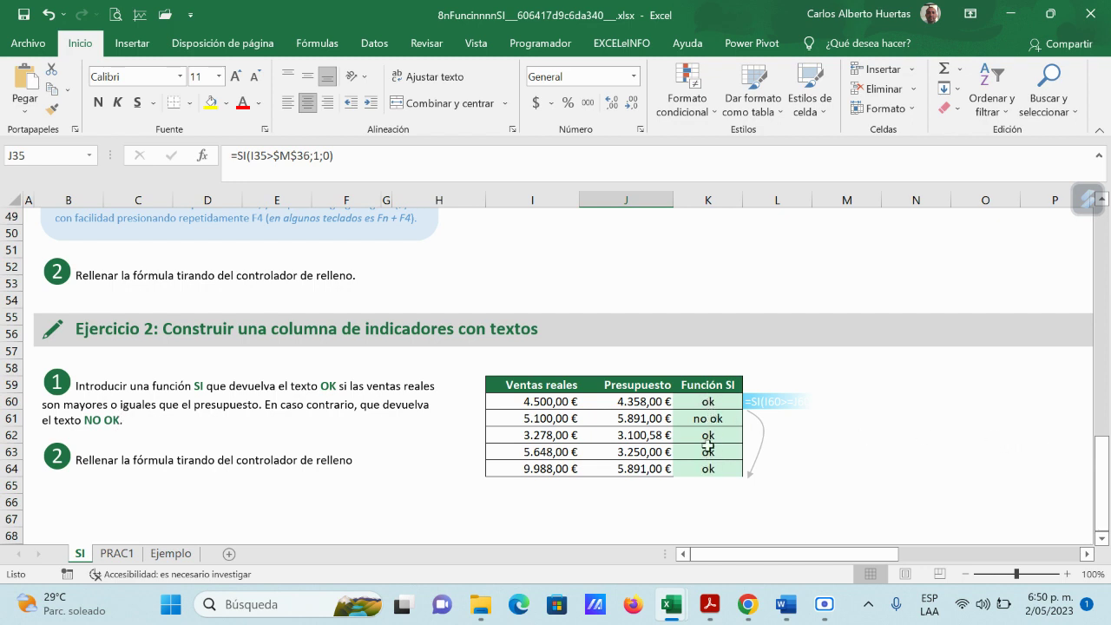
click(713, 401)
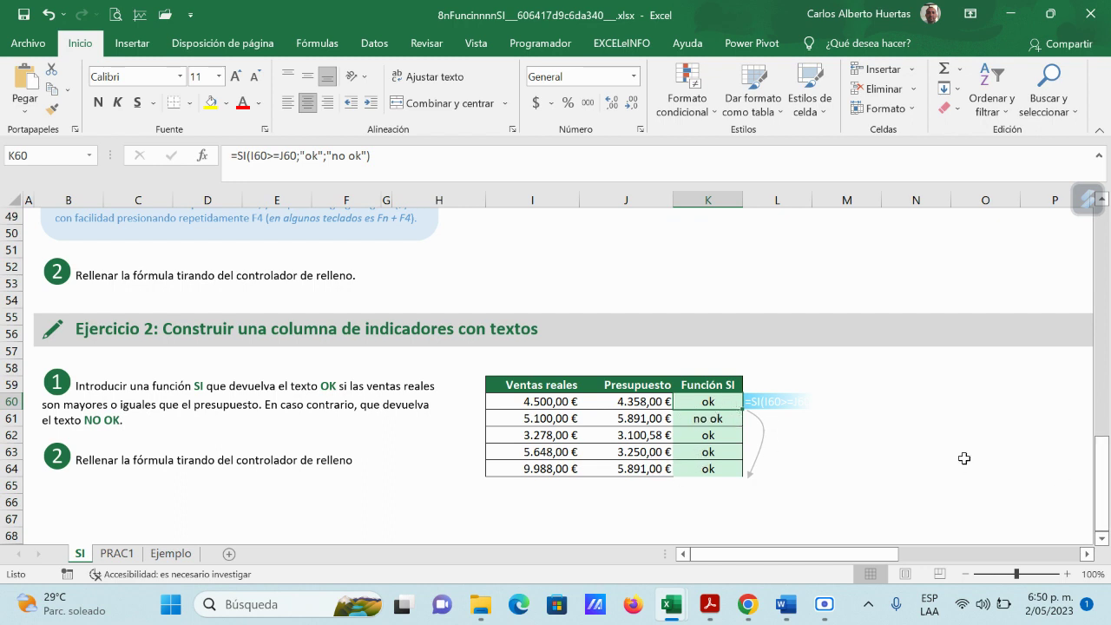
key(Delete)
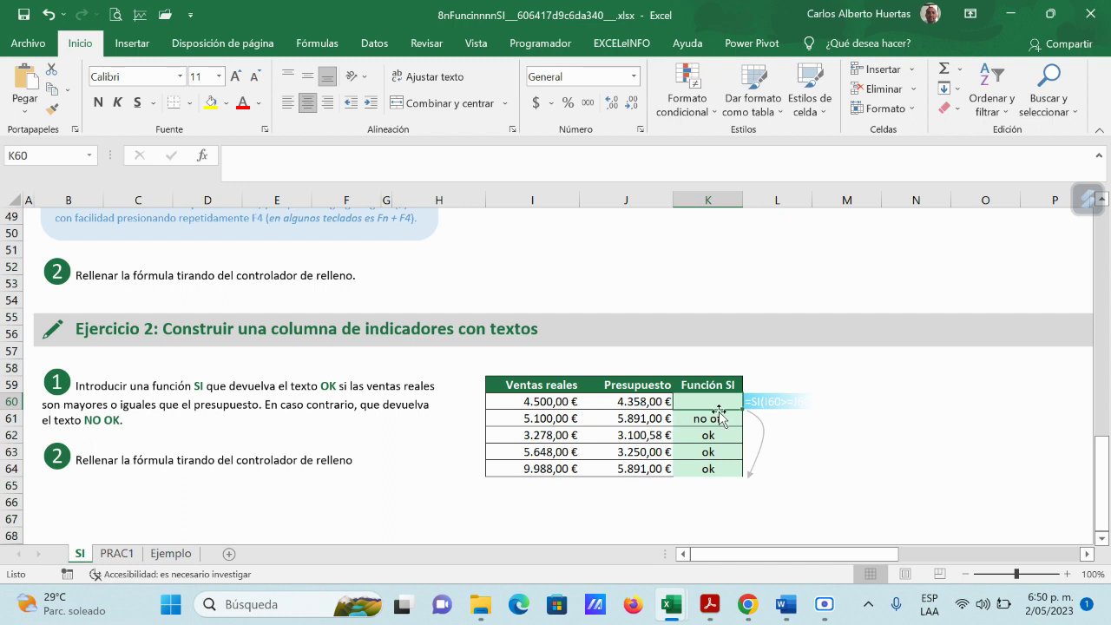
drag(719, 417, 713, 467)
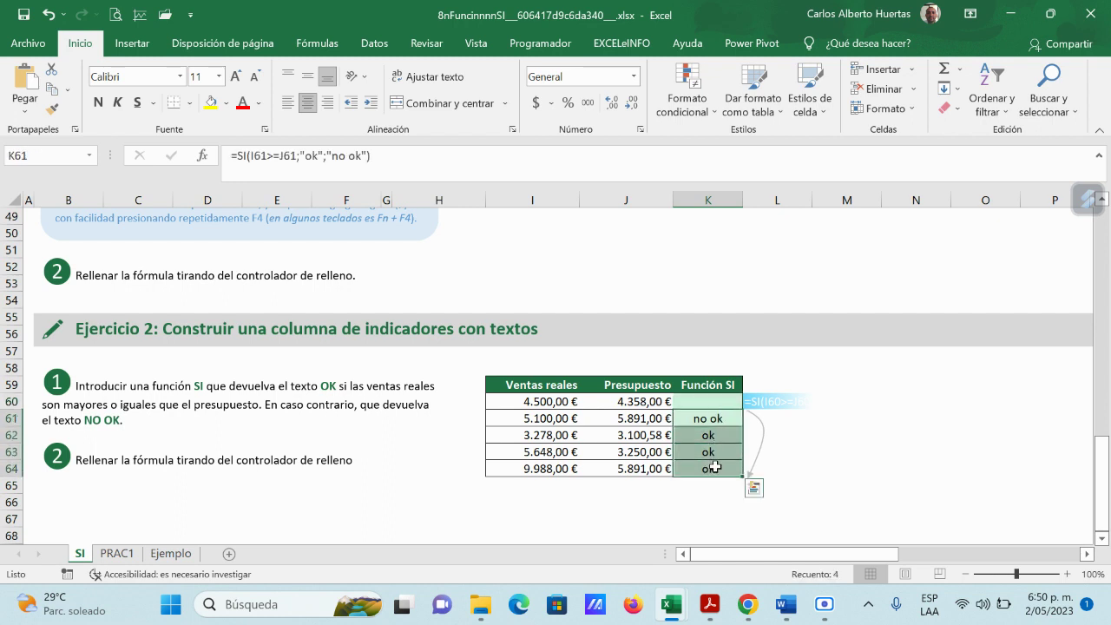
key(Delete)
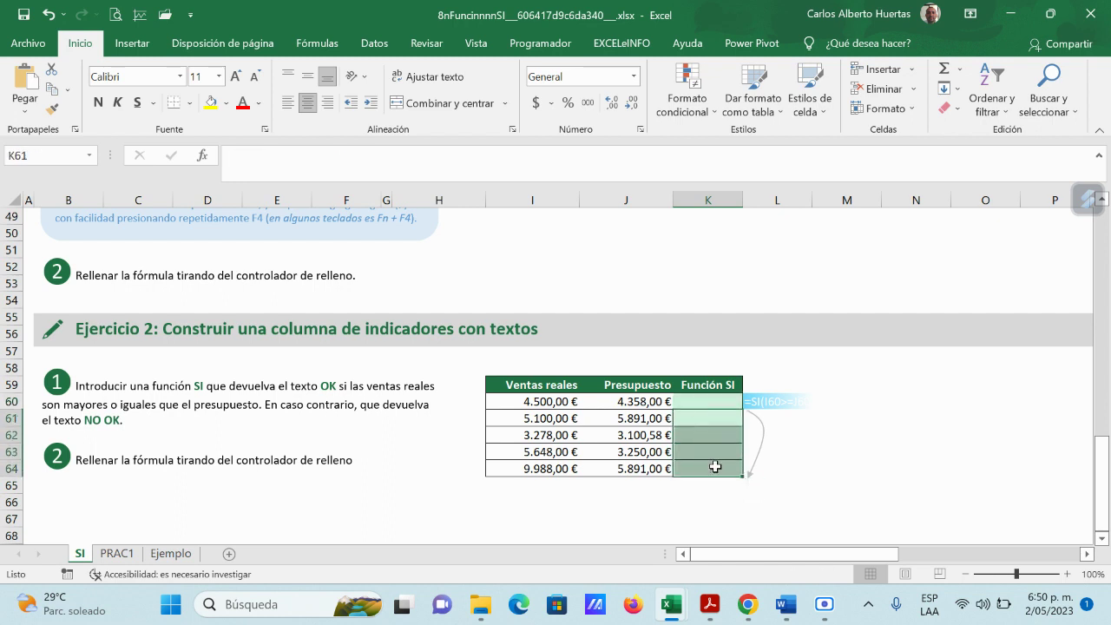
- Insert an SI function in K60 with the logical test I60>=J60, comparing Ventas reales with Presupuesto
click(702, 405)
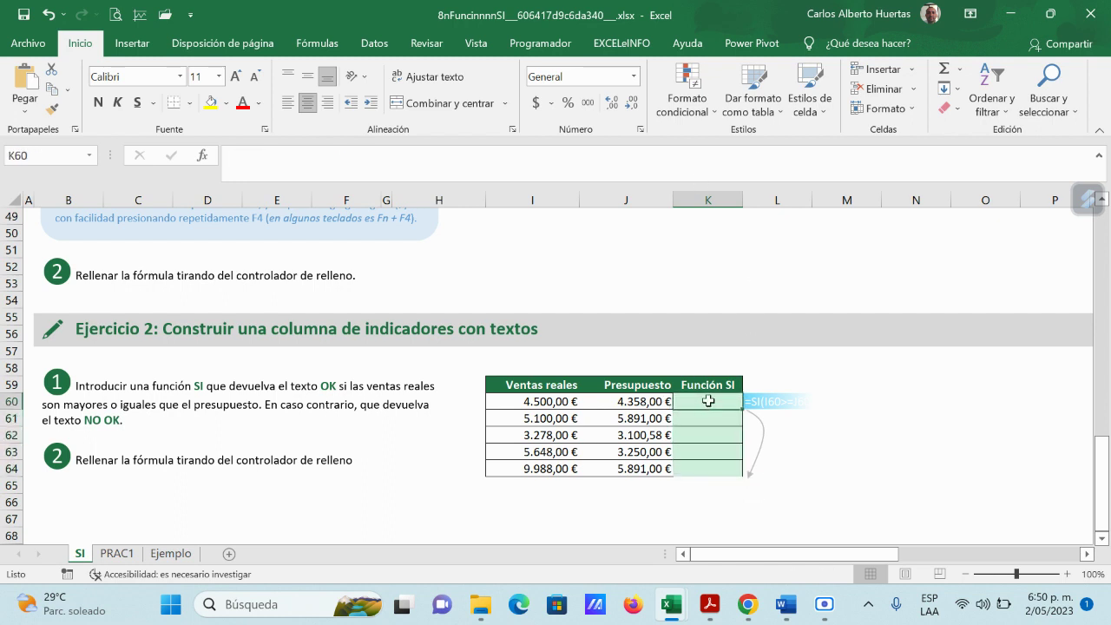
click(206, 158)
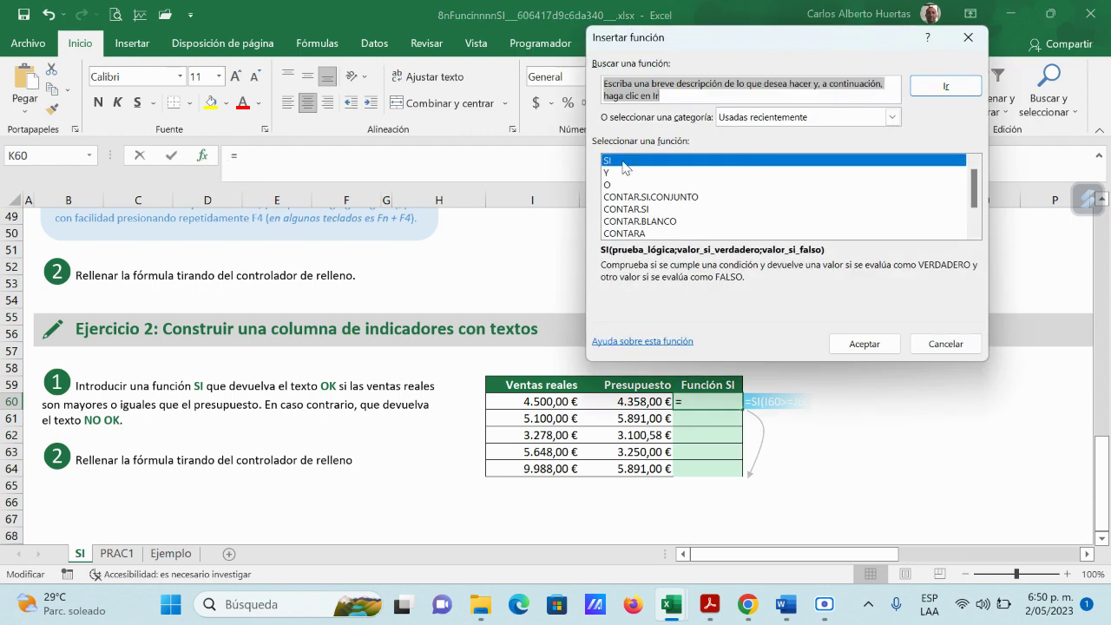
double_click(624, 162)
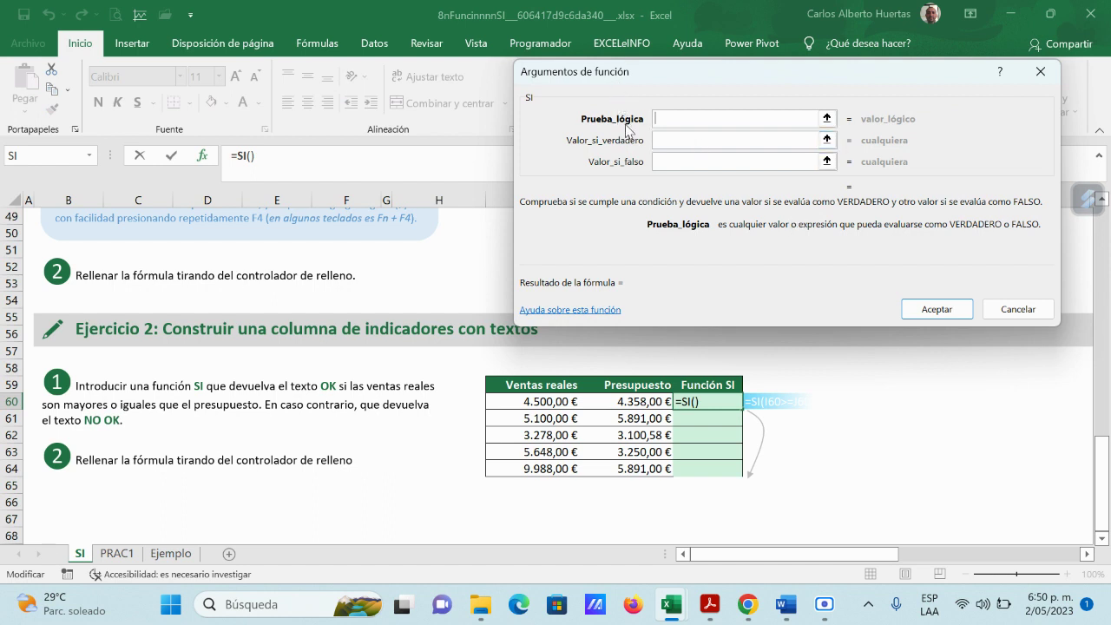
click(826, 118)
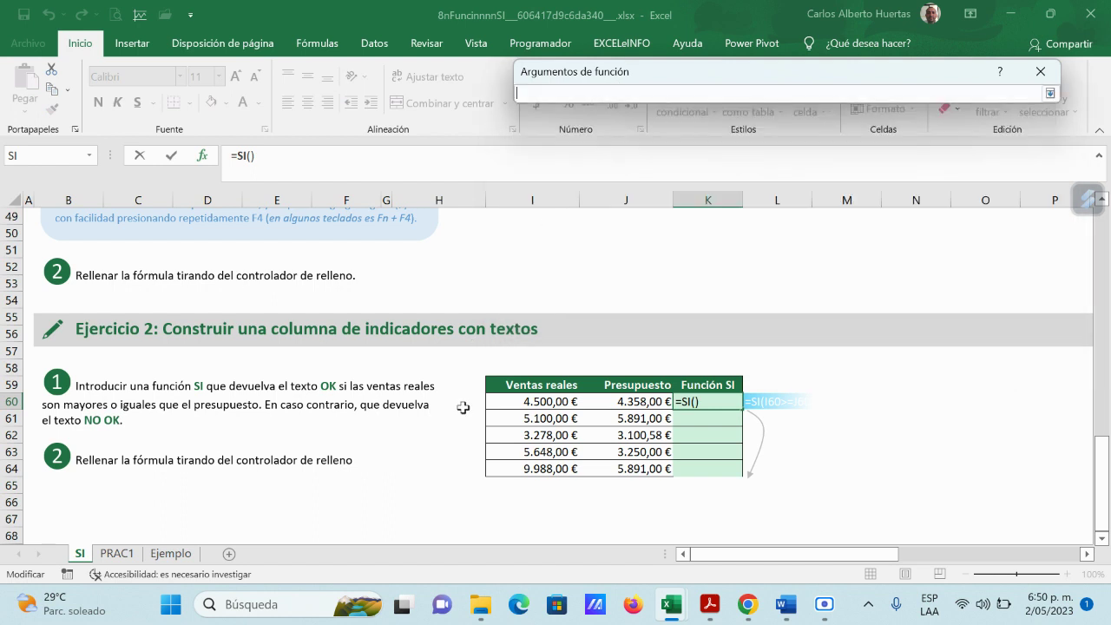
click(552, 400)
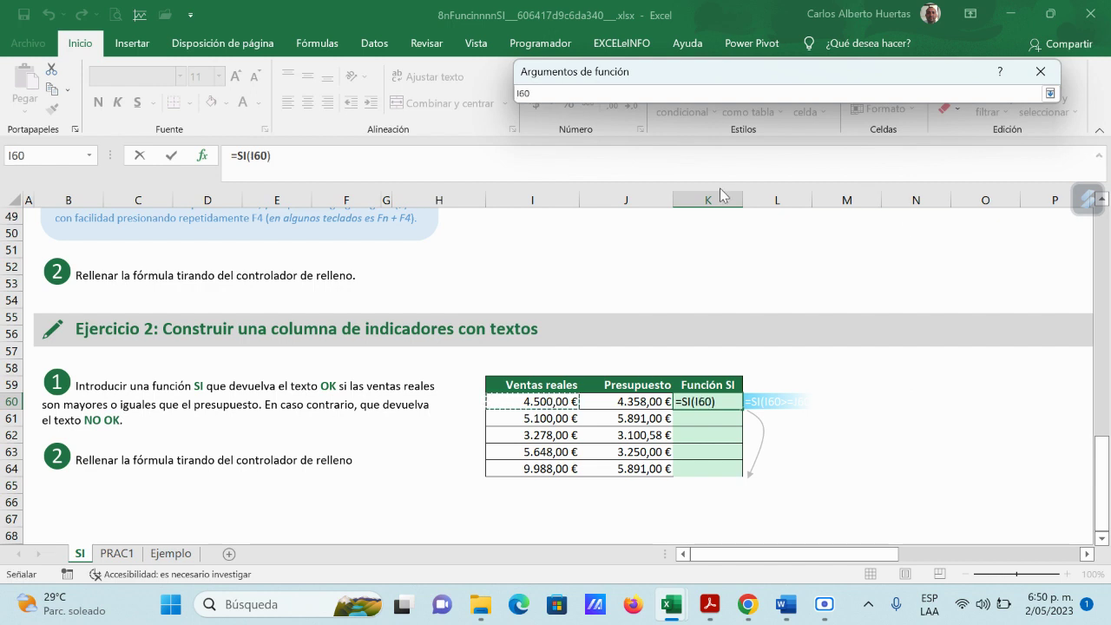
text(>)
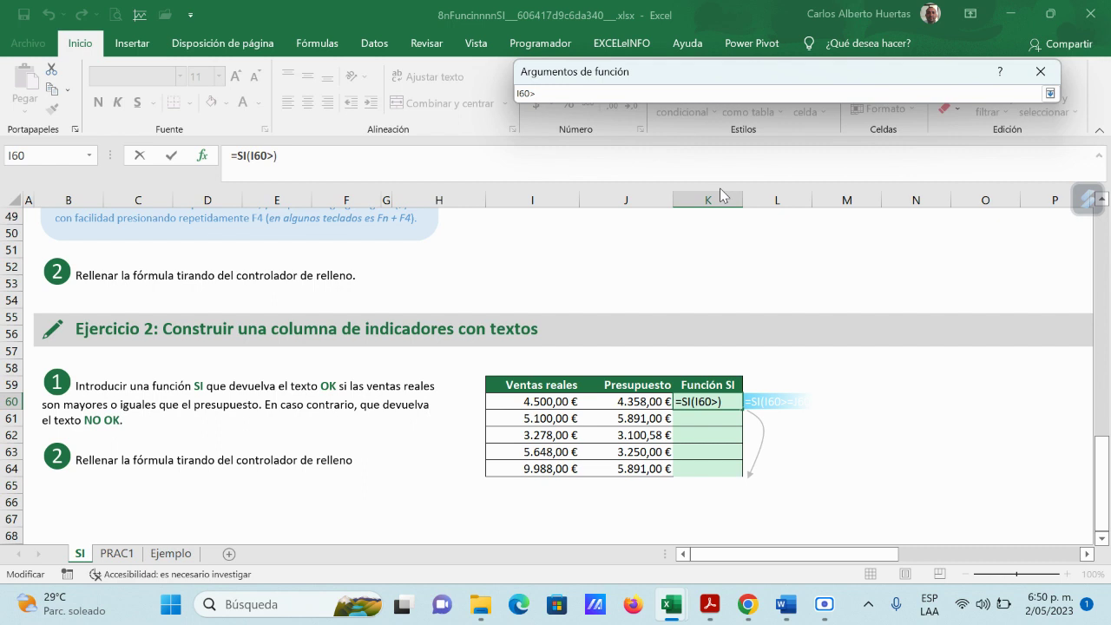
text(=)
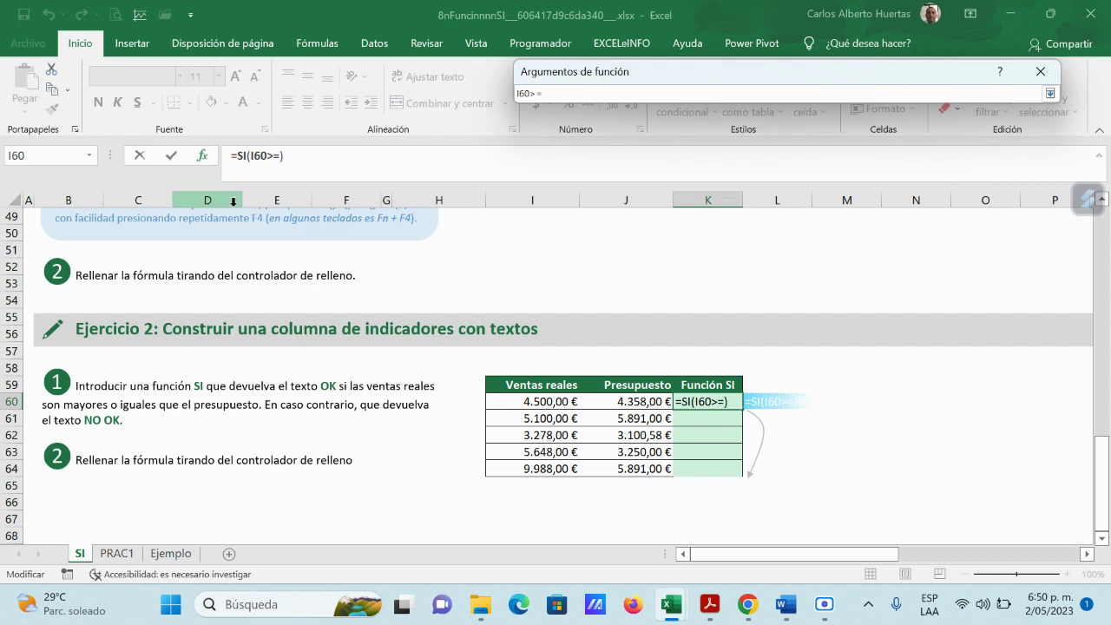
click(639, 403)
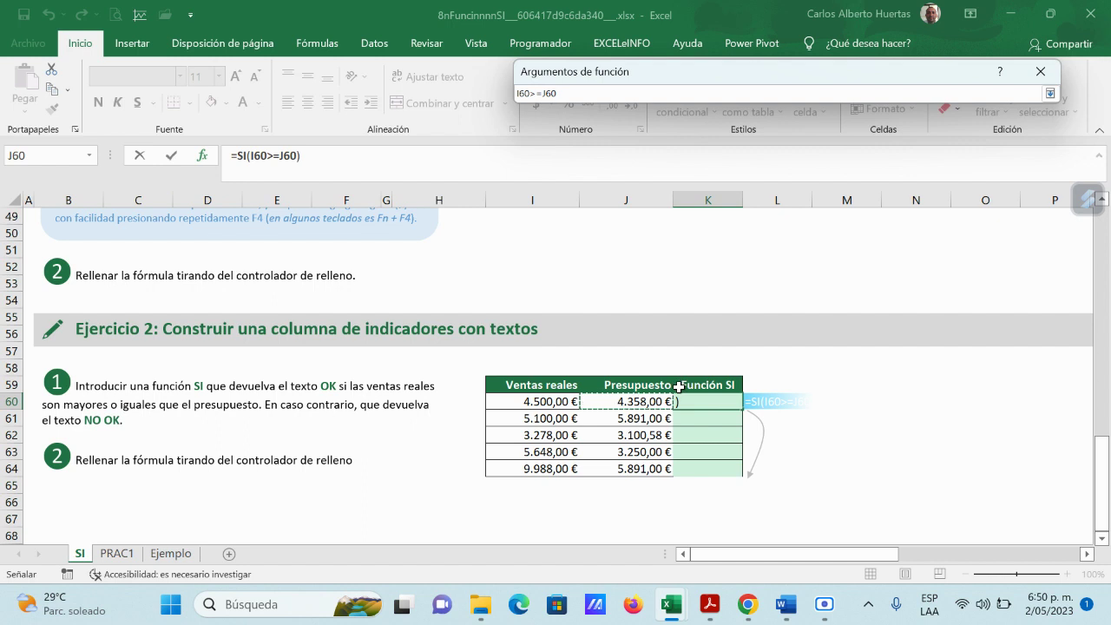
click(1050, 93)
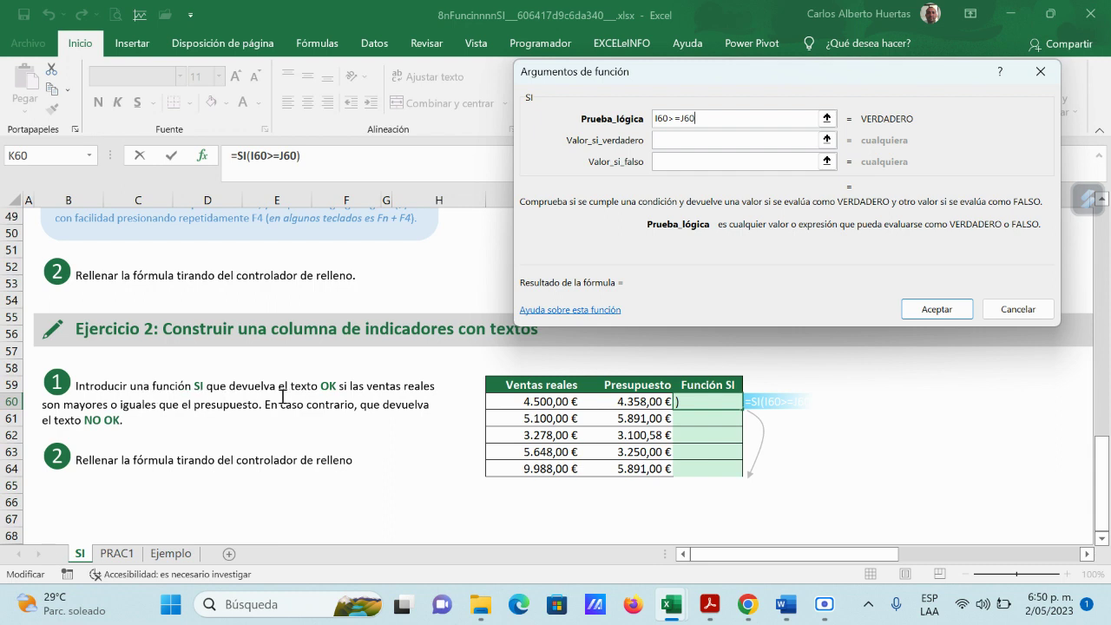
- Set Valor_si_verdadero to "ok" and Valor_si_falso to "no ok", and accept the SI formula in K60
click(683, 141)
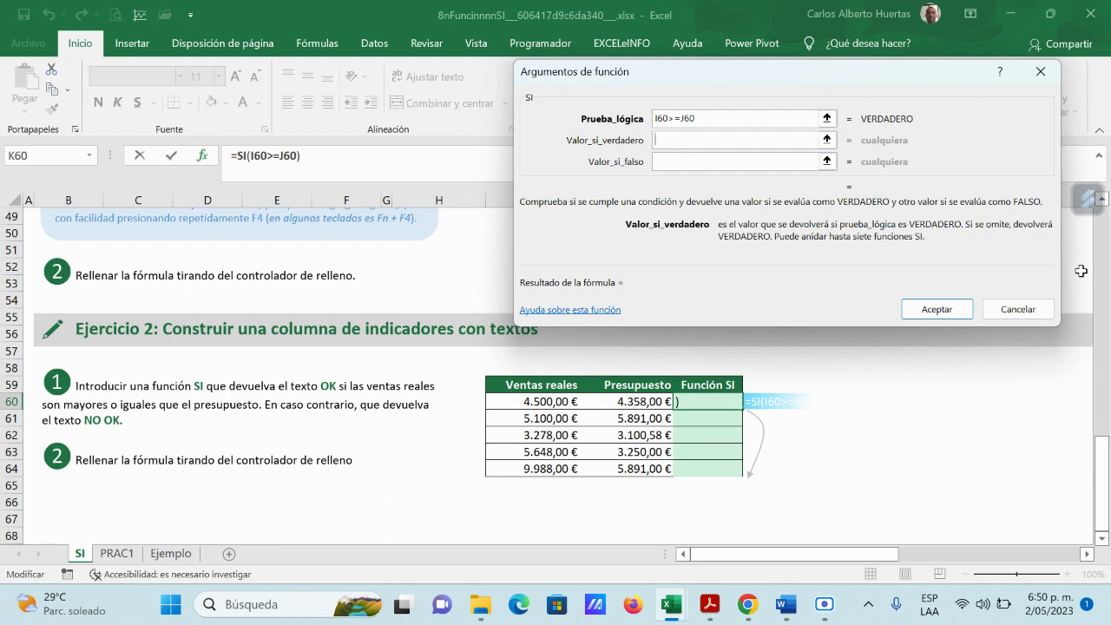
text(ok)
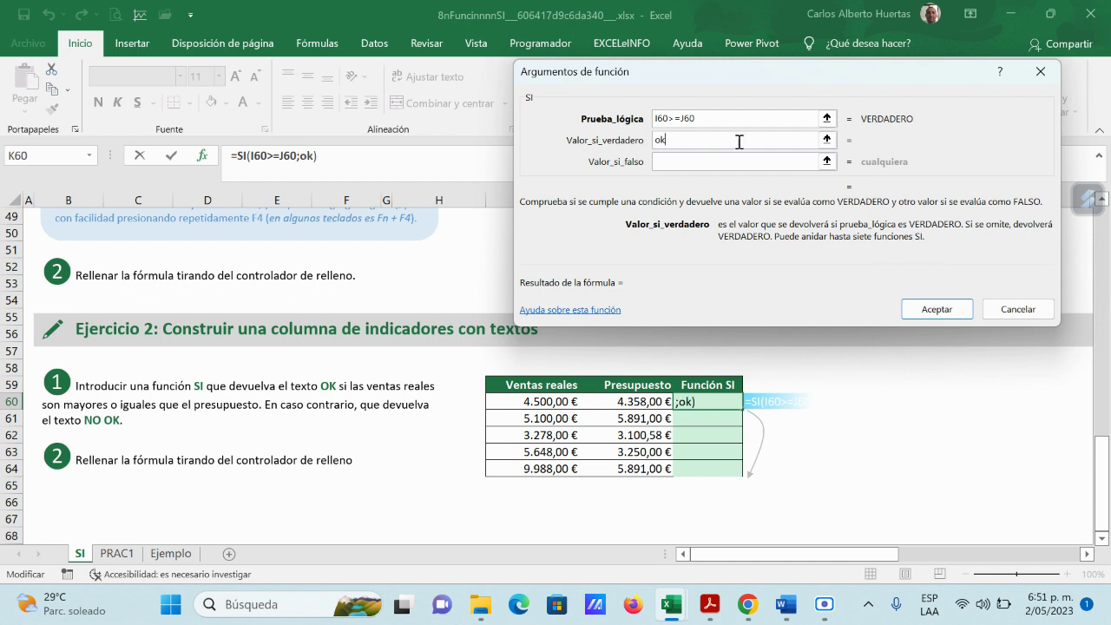
click(691, 162)
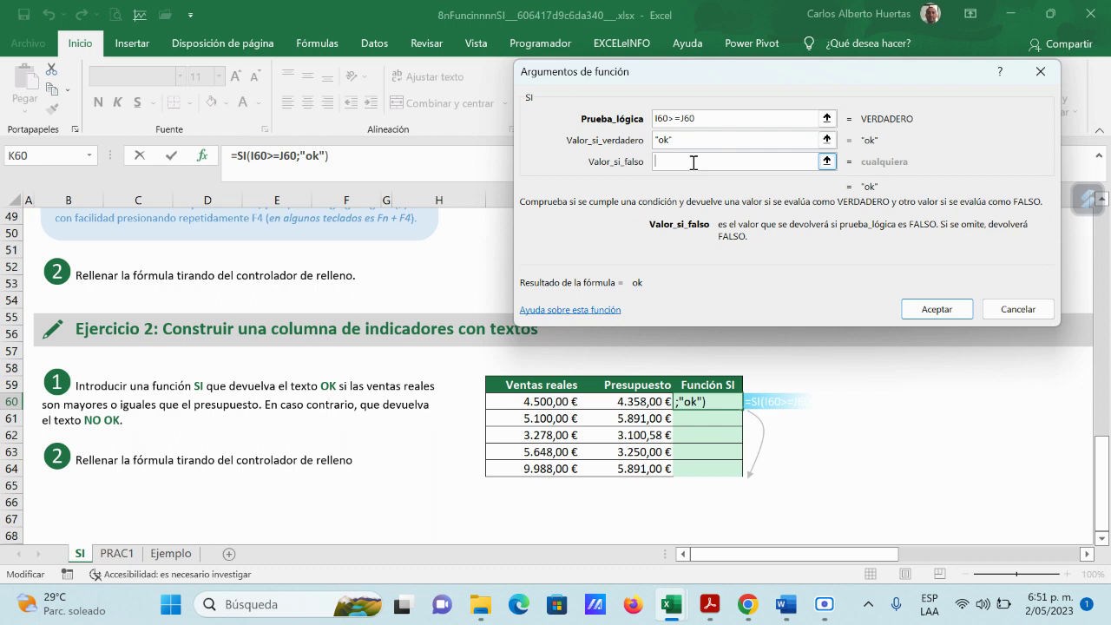
text(no ok)
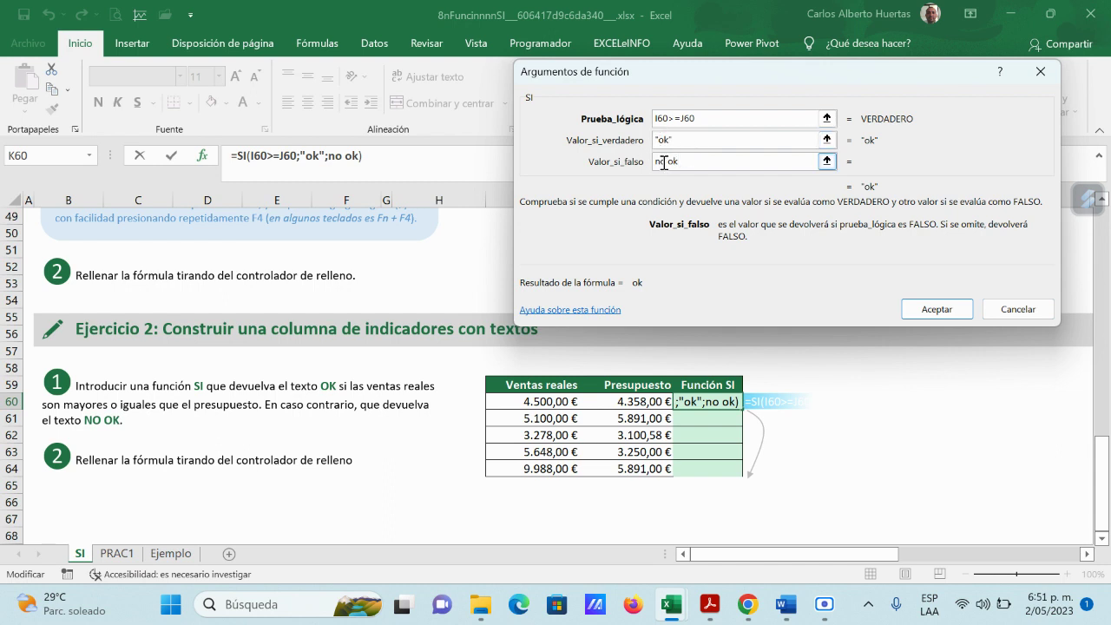
click(721, 139)
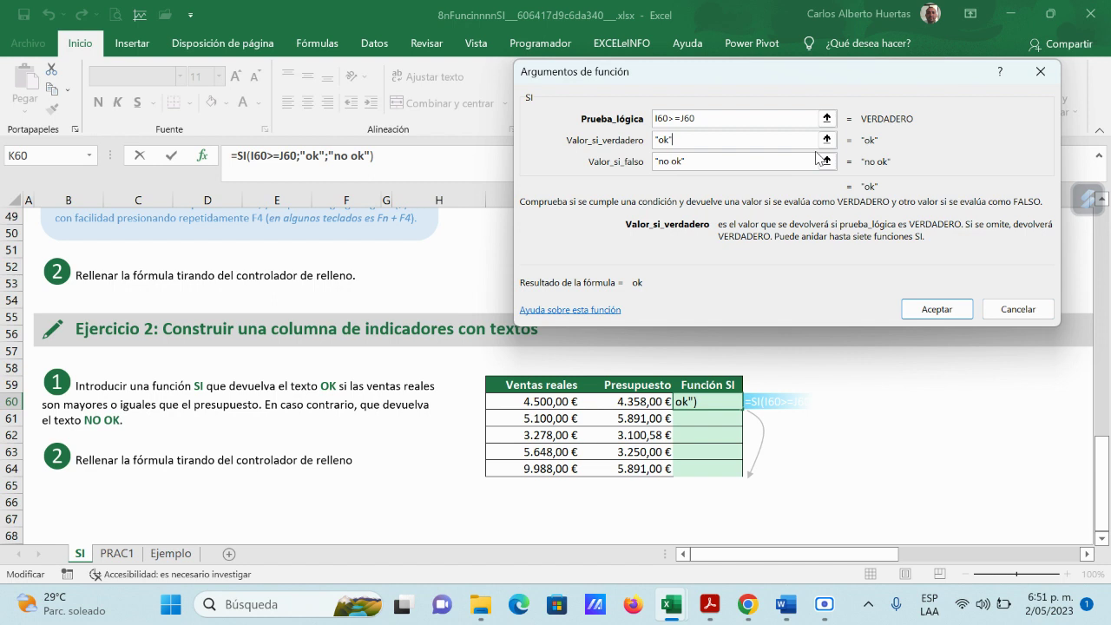
click(937, 309)
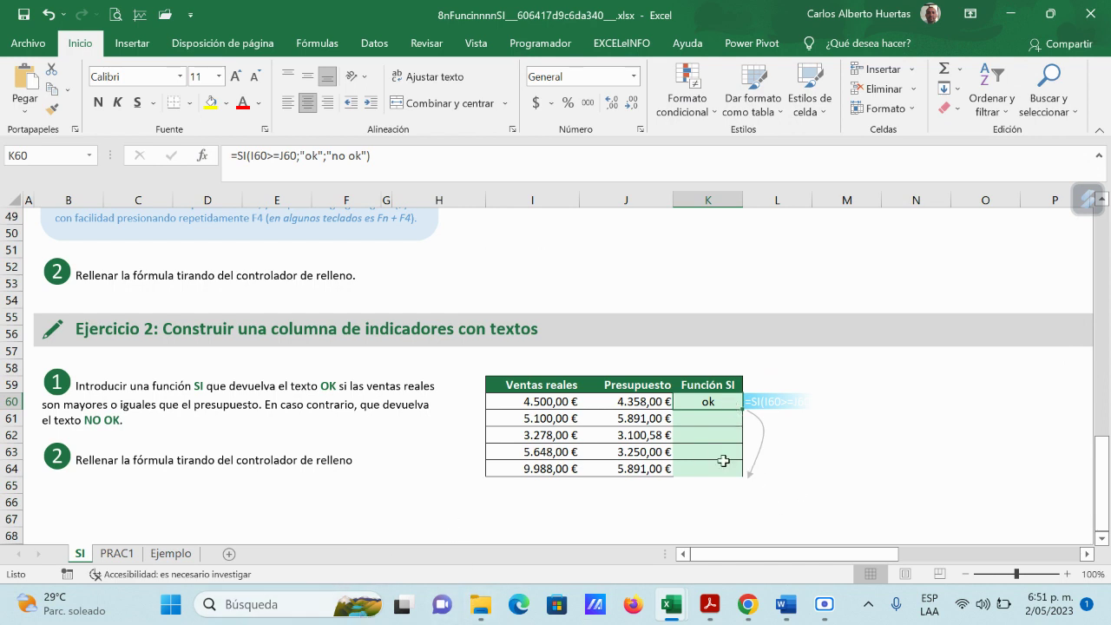
- Fill the SI formula from K60 down to K64 in the Ejercicio 2 table
drag(744, 408, 743, 476)
mouse_move(737, 592)
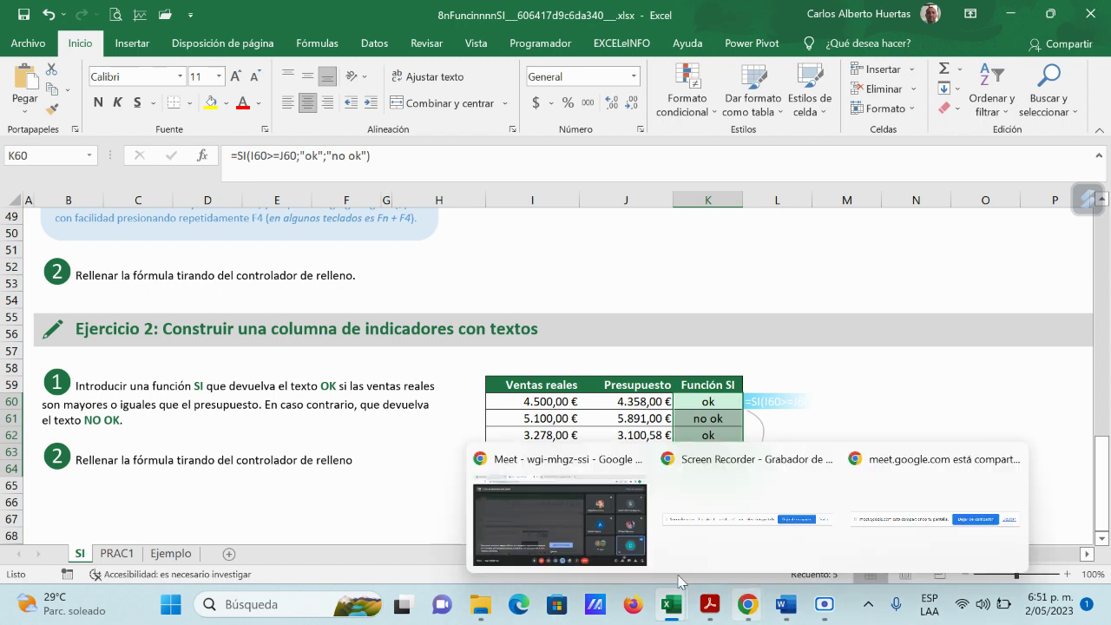
click(874, 399)
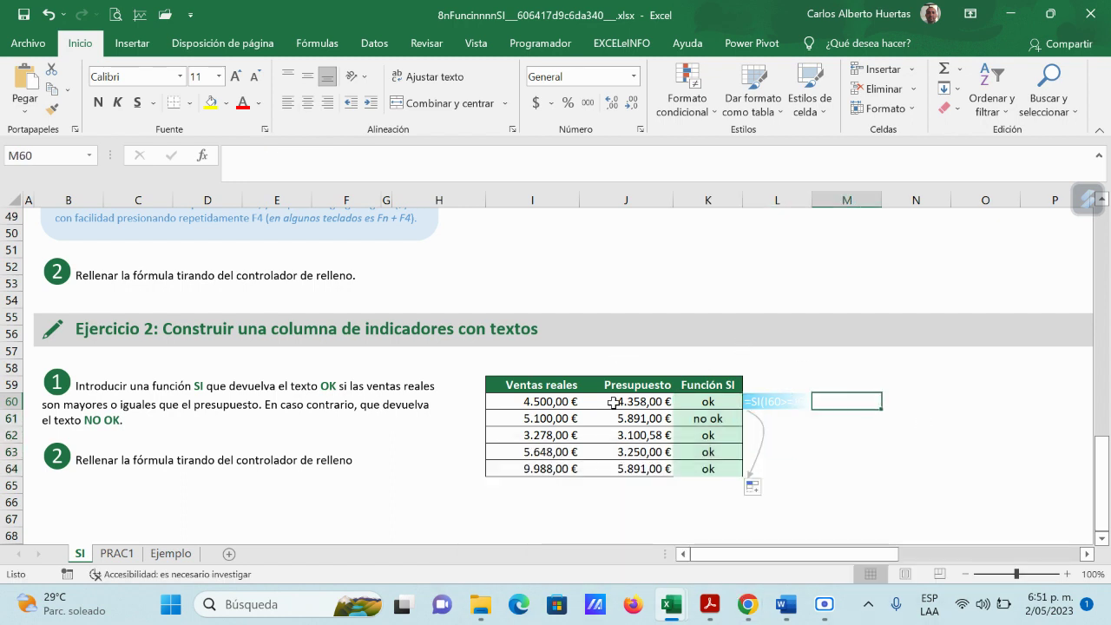
- Check the Ejercicio 2 text indicators against Ventas reales and Presupuesto row by row, including the formula in K62
click(547, 402)
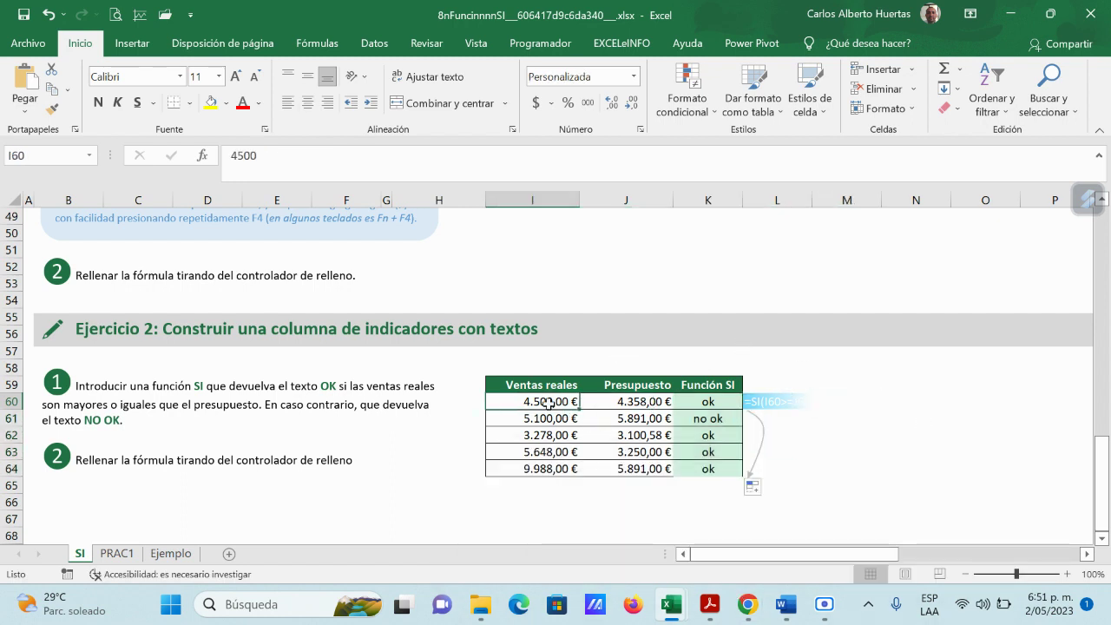
click(637, 404)
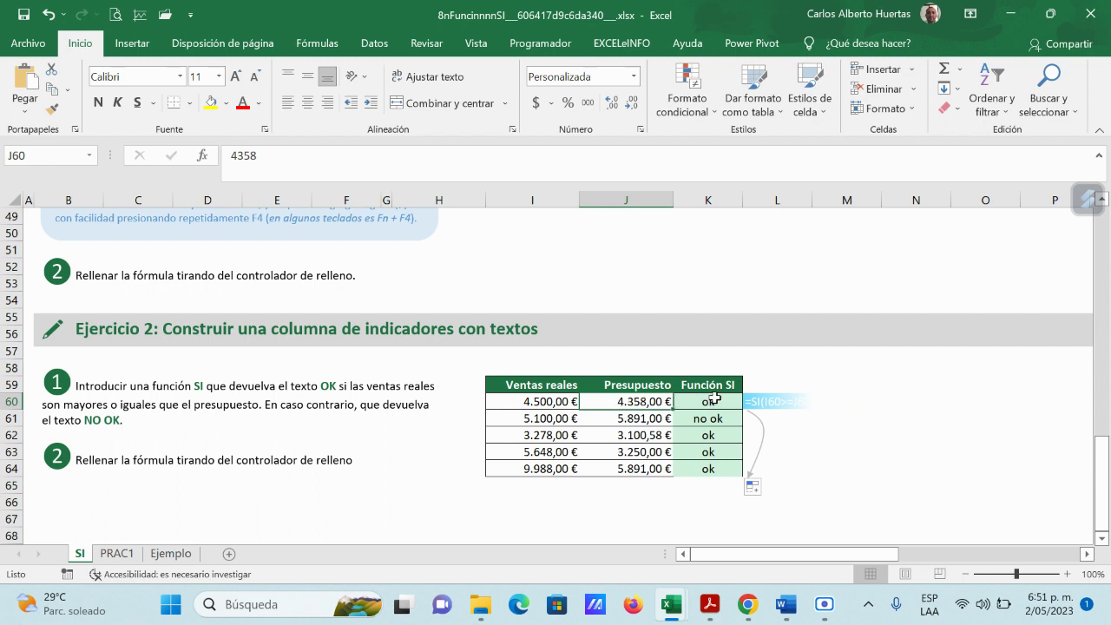
click(557, 420)
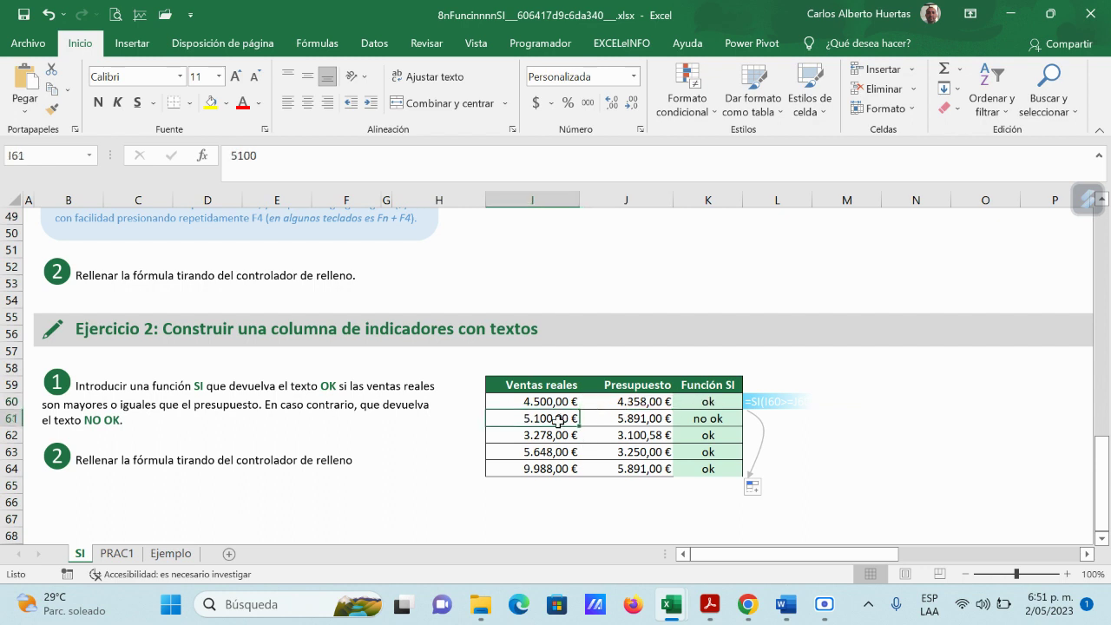
click(616, 417)
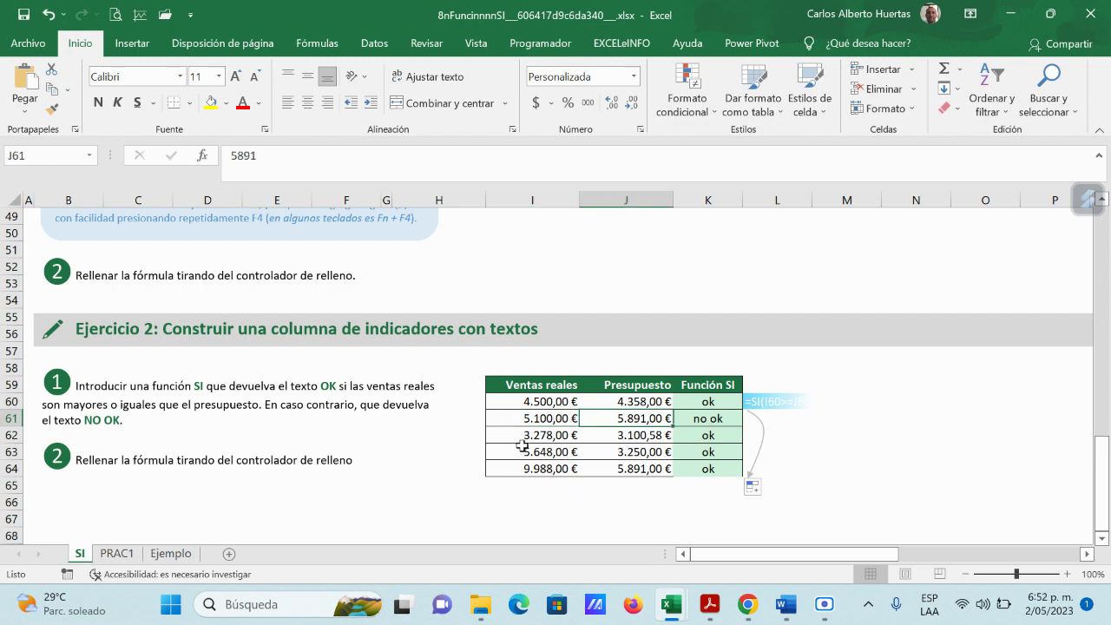
click(699, 435)
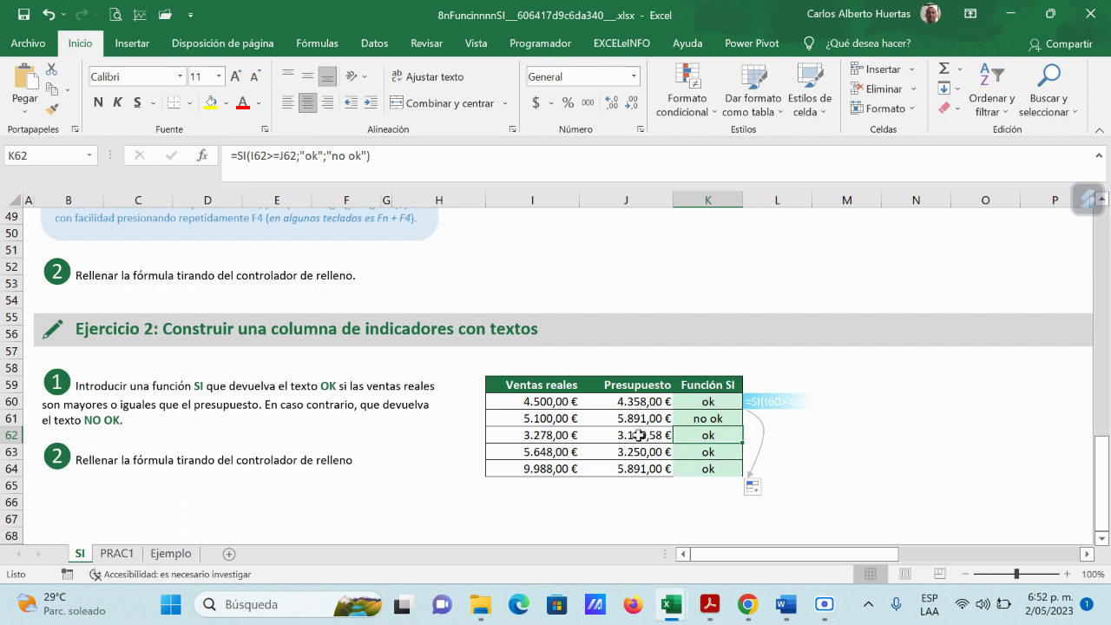
scroll(543, 492, down, 4)
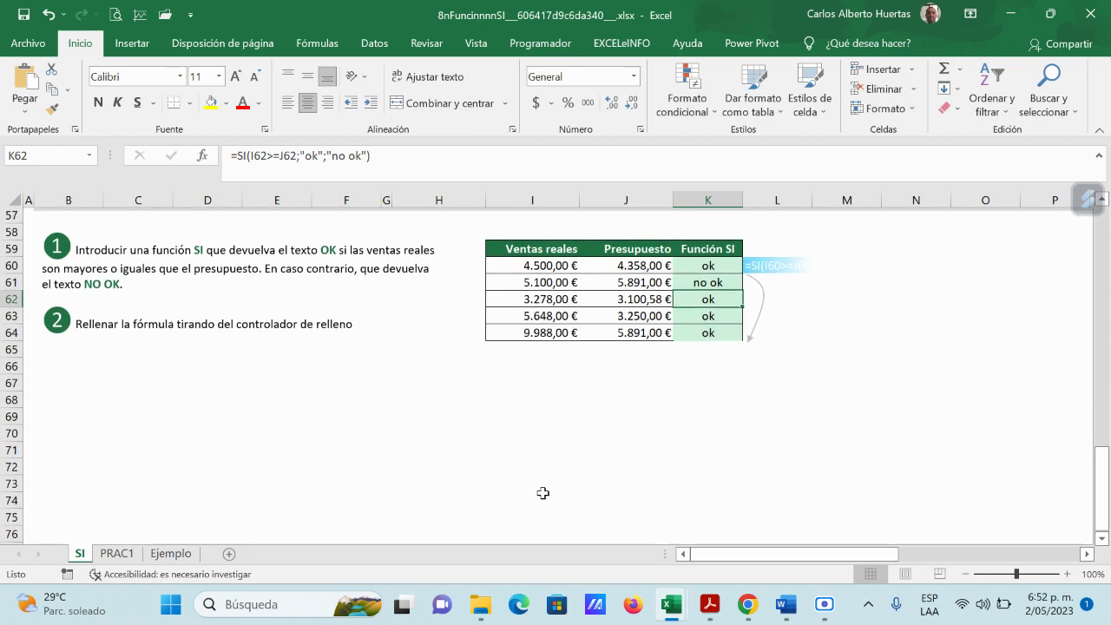
scroll(543, 493, up, 3)
scroll(542, 493, up, 2)
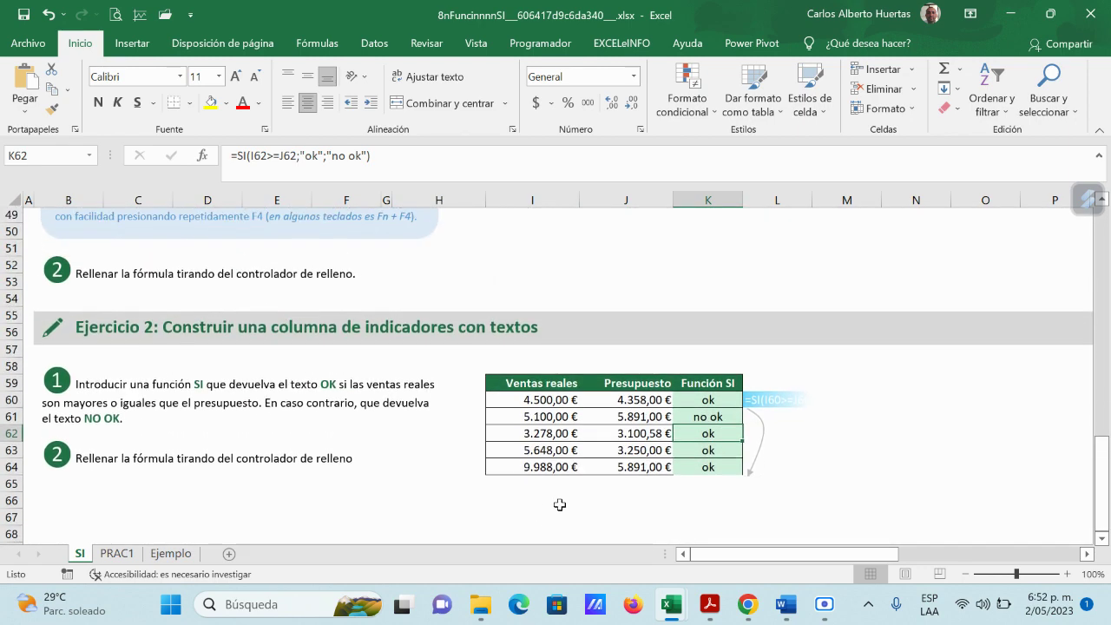
scroll(559, 504, up, 1)
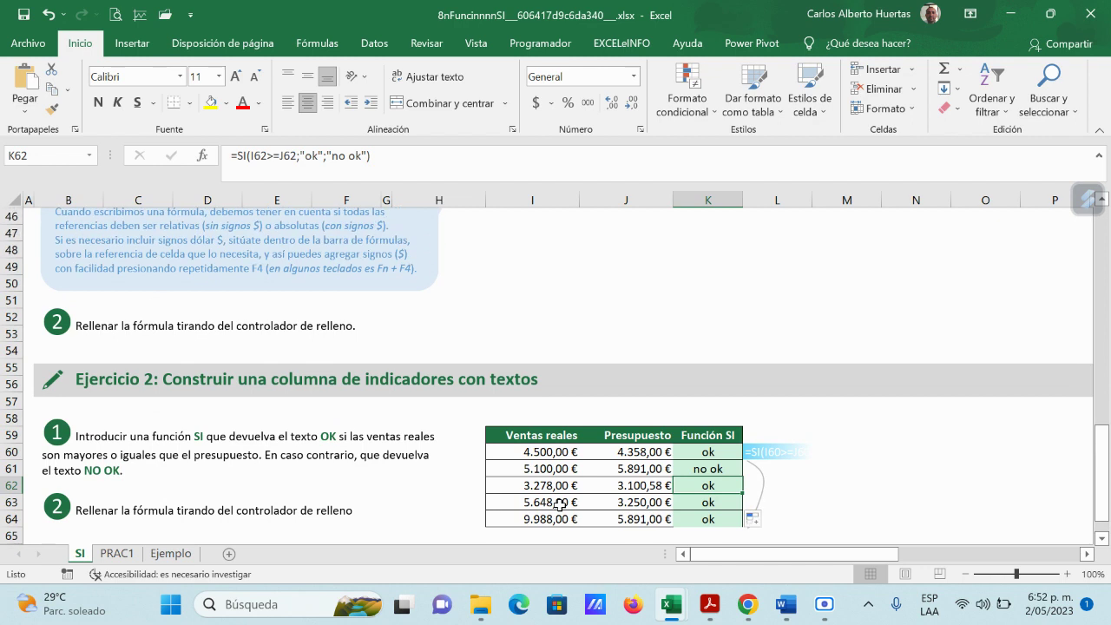
scroll(560, 505, down, 1)
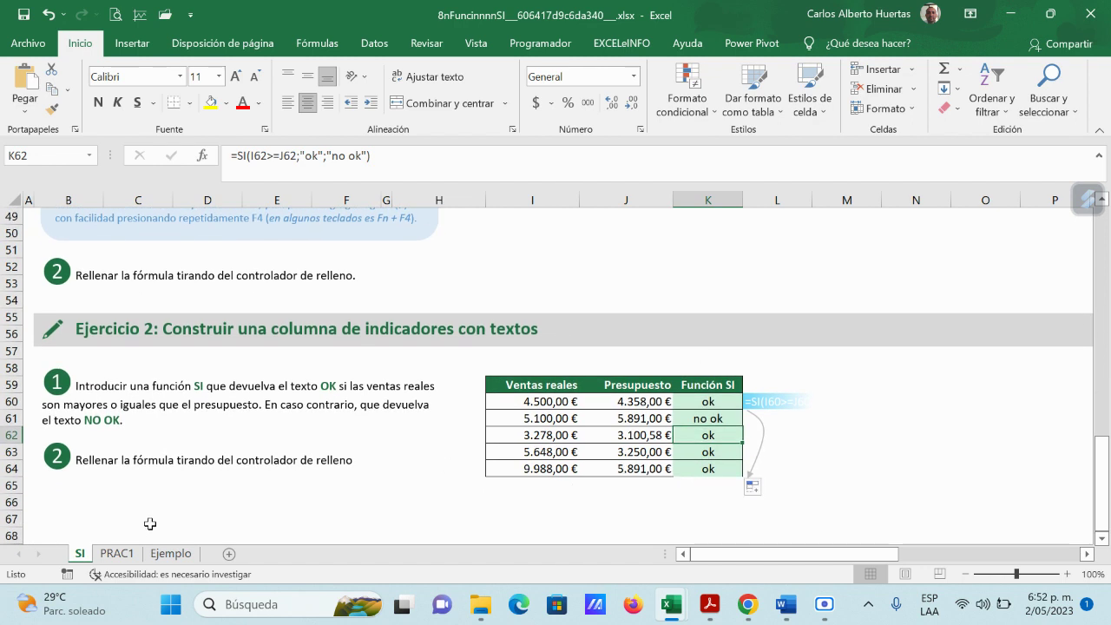
- Review the example SI formula in K10 and the syntax notes, and open the PRAC1 sheet
scroll(512, 383, up, 5)
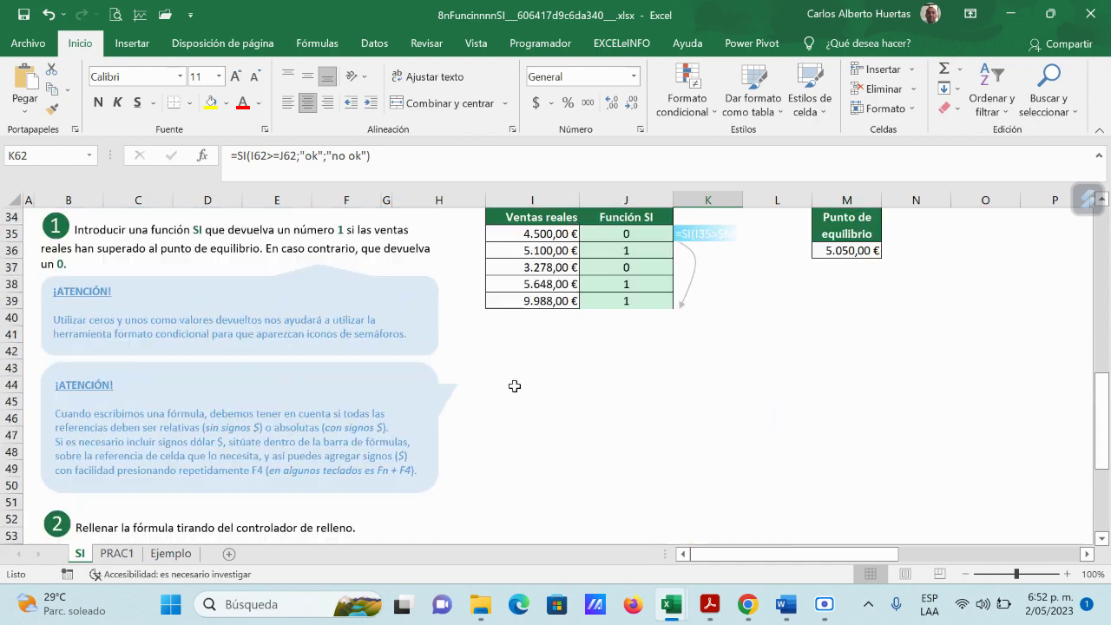
scroll(513, 385, up, 10)
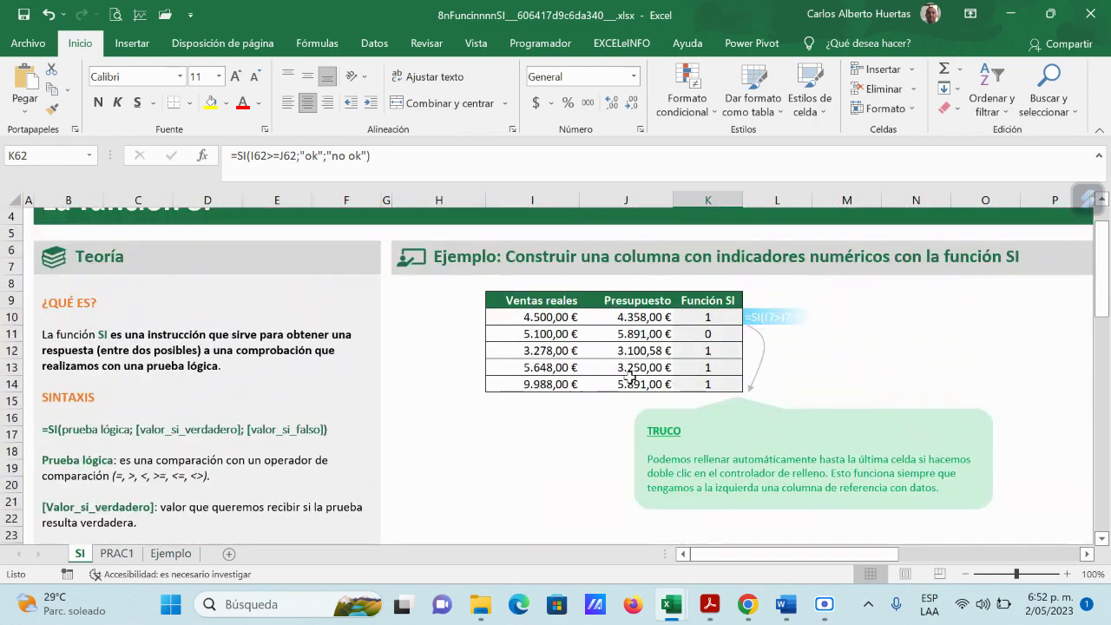
click(713, 319)
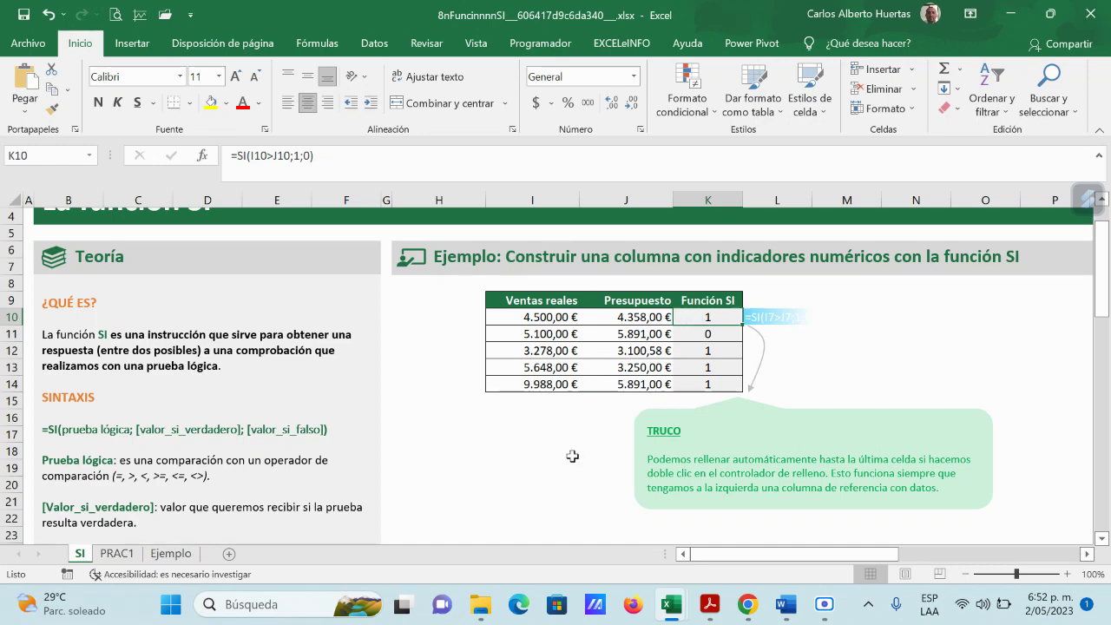
scroll(556, 443, down, 5)
scroll(556, 443, down, 1)
scroll(556, 444, up, 2)
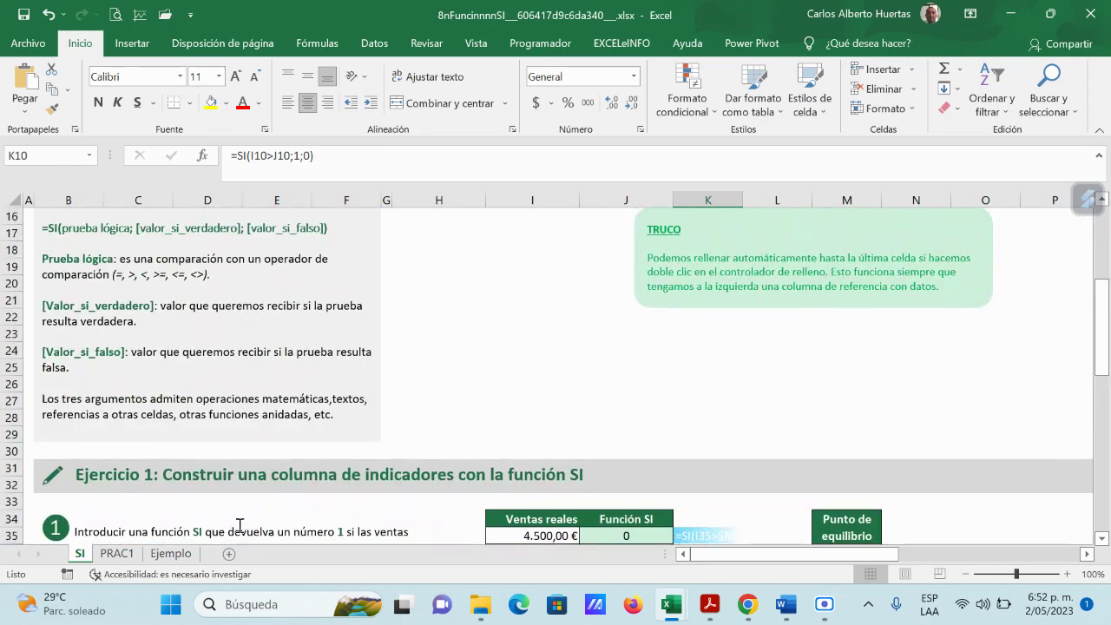
click(122, 553)
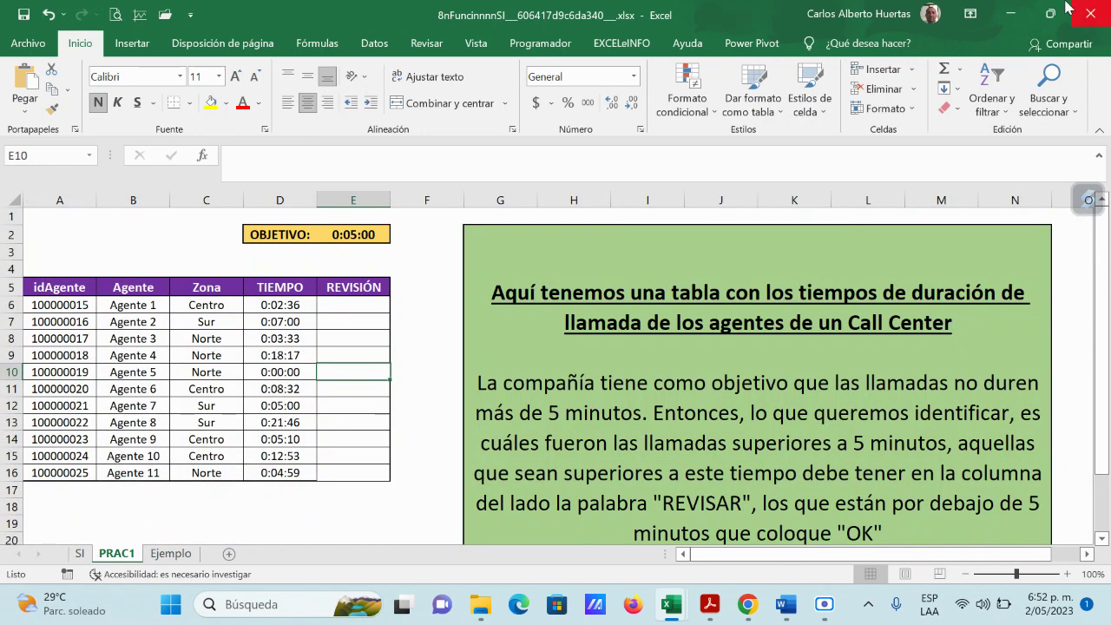
- Switch to the Google Meet call to check it, and return to the SI sheet of the Excel workbook
click(1020, 15)
click(1007, 10)
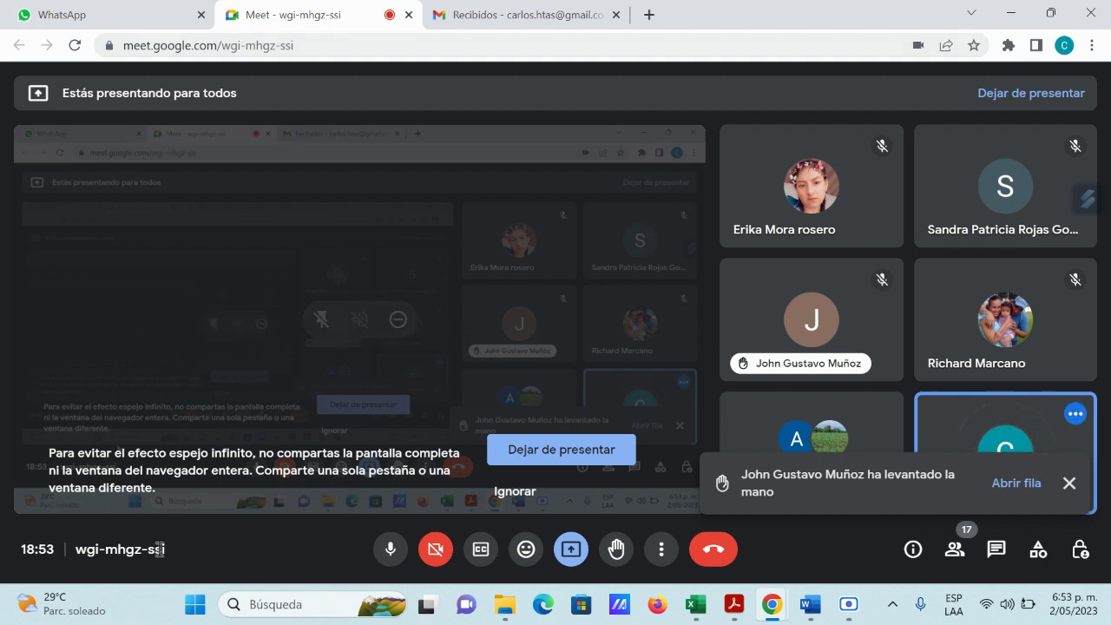
mouse_move(690, 612)
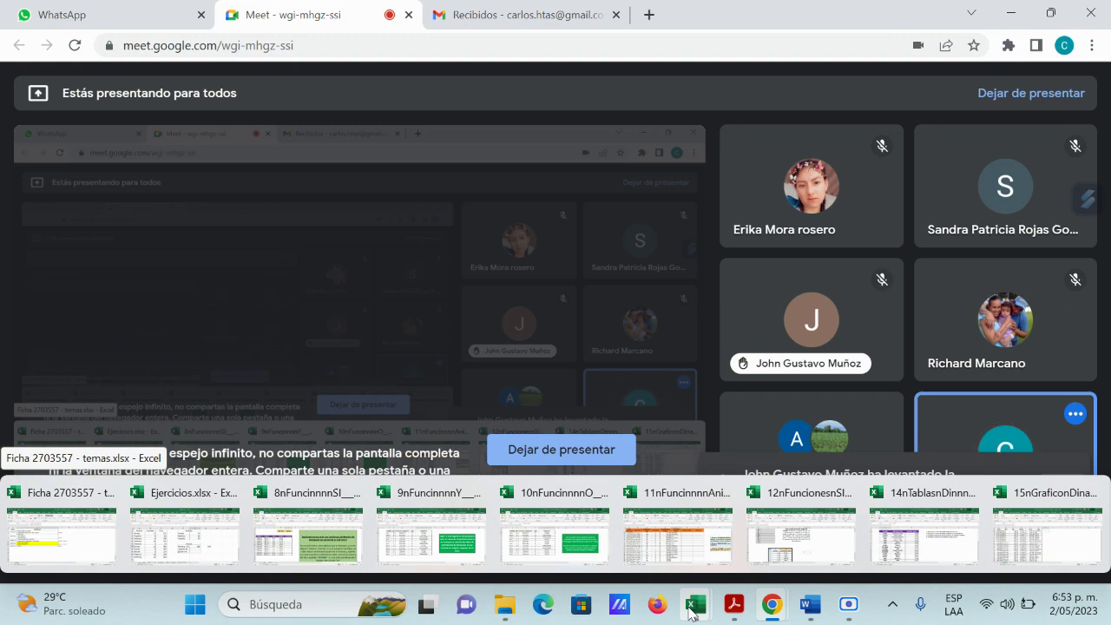
click(312, 548)
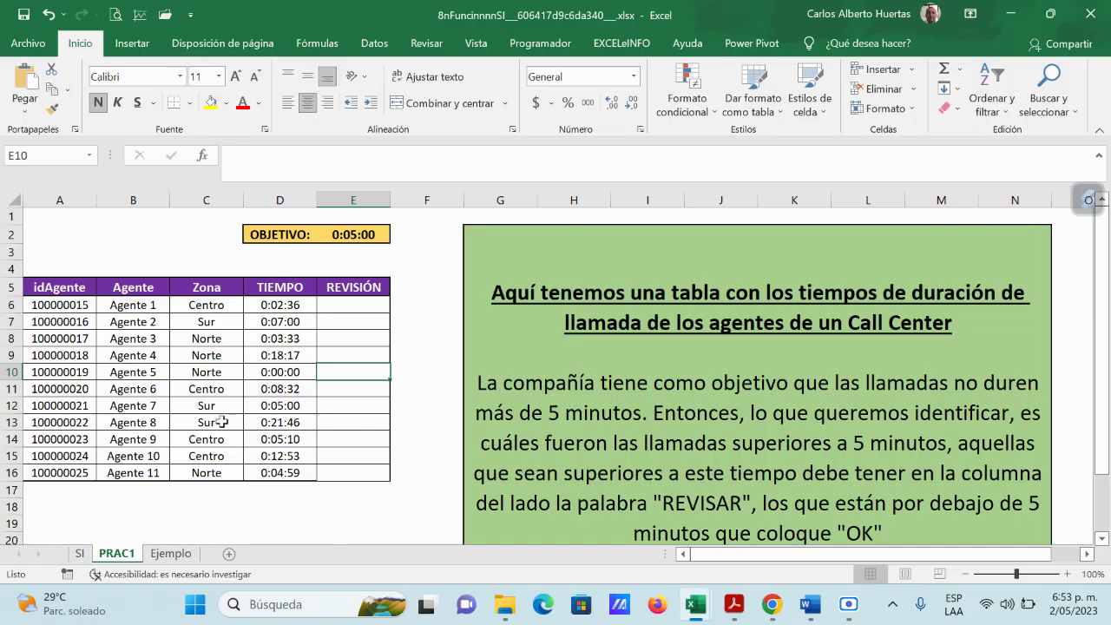
click(79, 553)
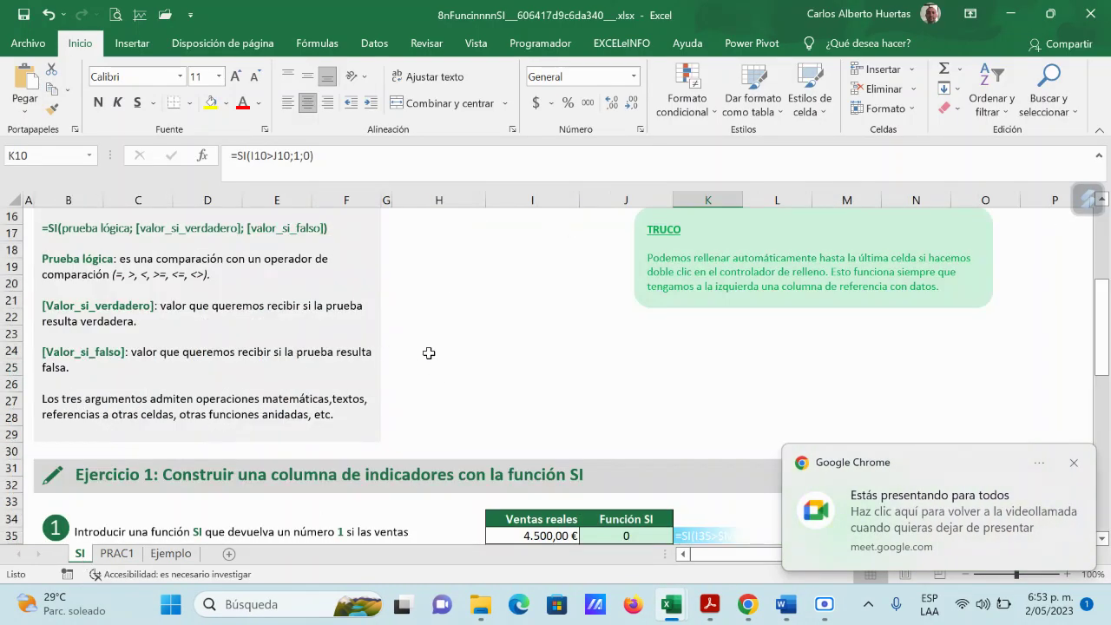
- Review the SI formulas in the example cell K10, in J35 and J36 of Ejercicio 1, and in K60 of Ejercicio 2
scroll(428, 354, up, 4)
scroll(429, 354, up, 1)
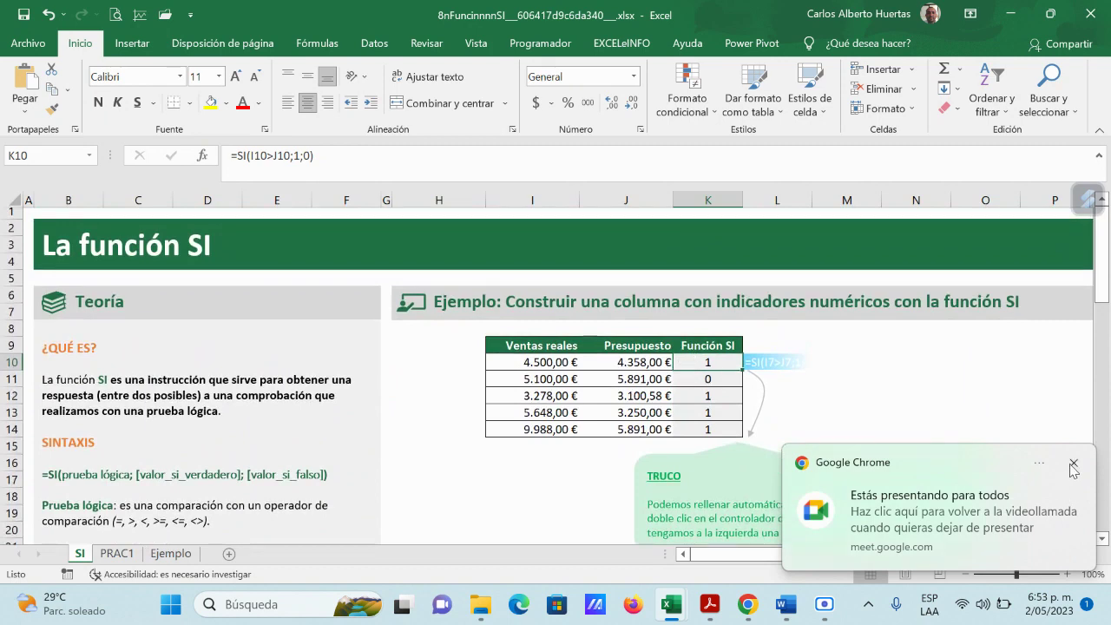
click(724, 363)
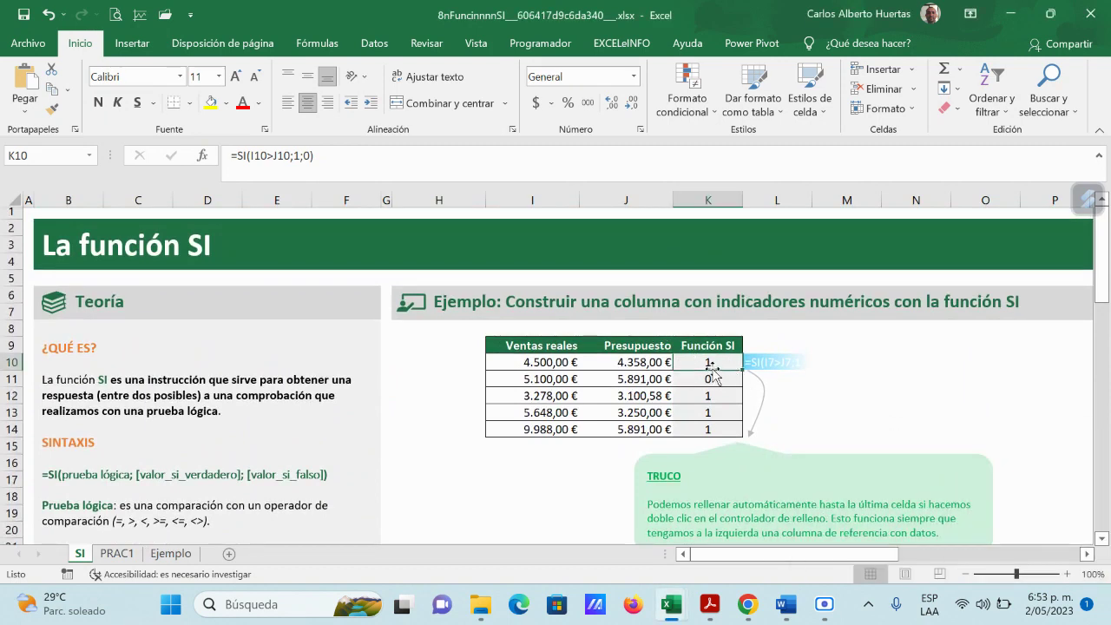
scroll(450, 494, down, 8)
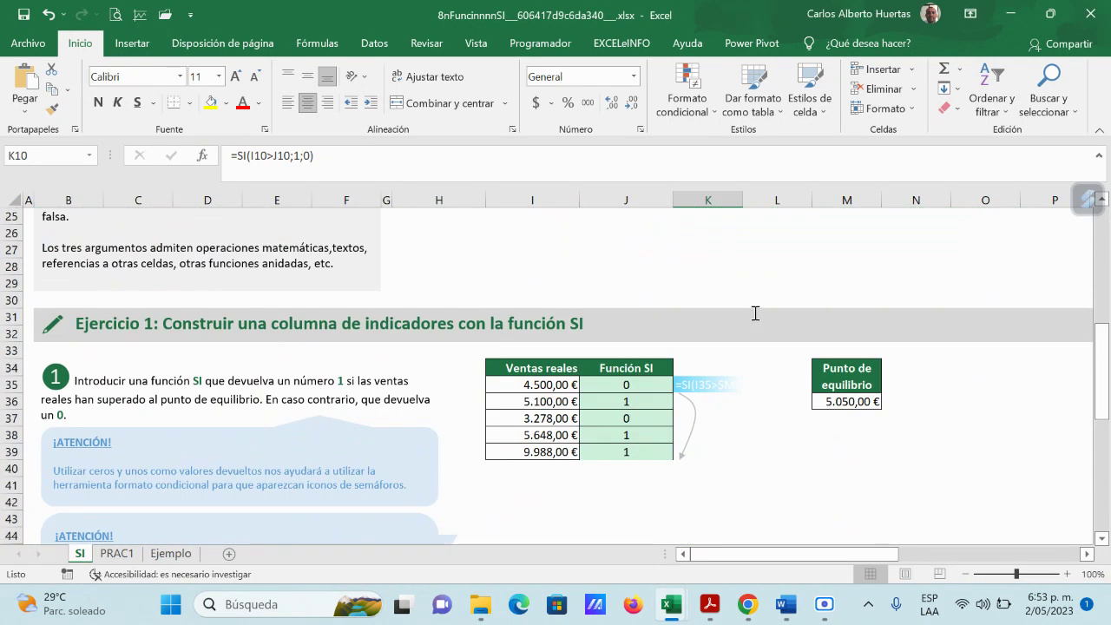
click(629, 387)
click(629, 401)
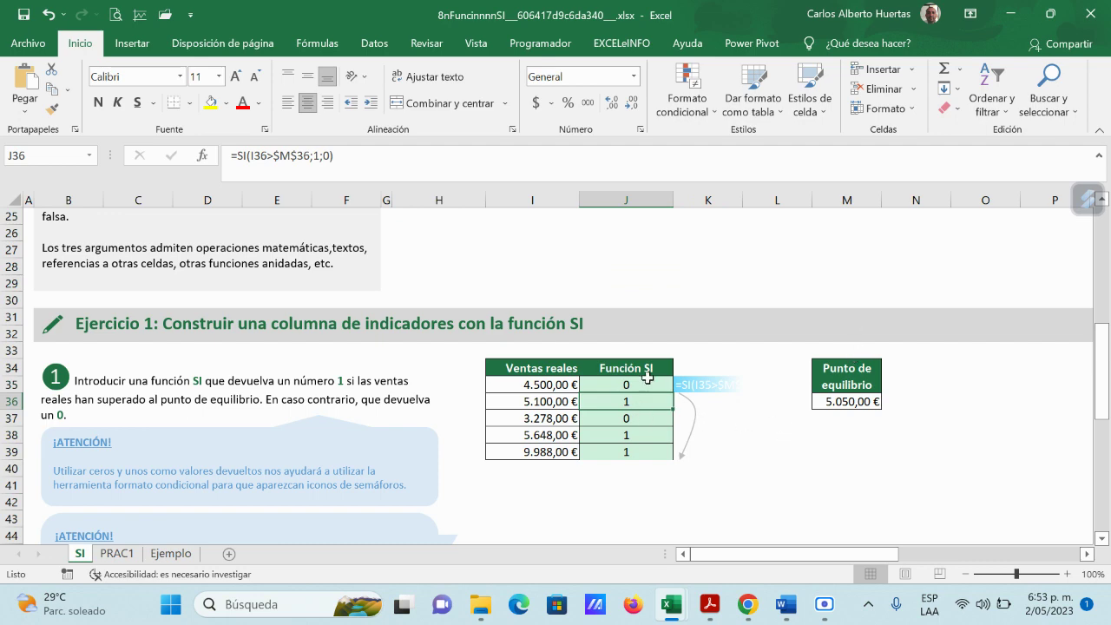
scroll(633, 447, down, 4)
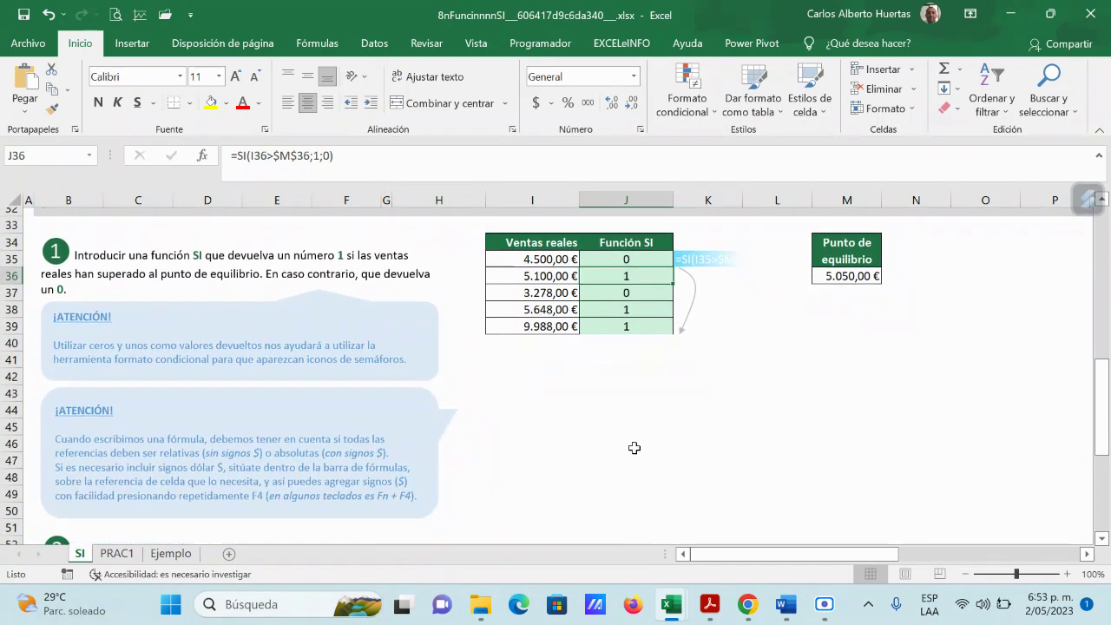
scroll(631, 448, down, 4)
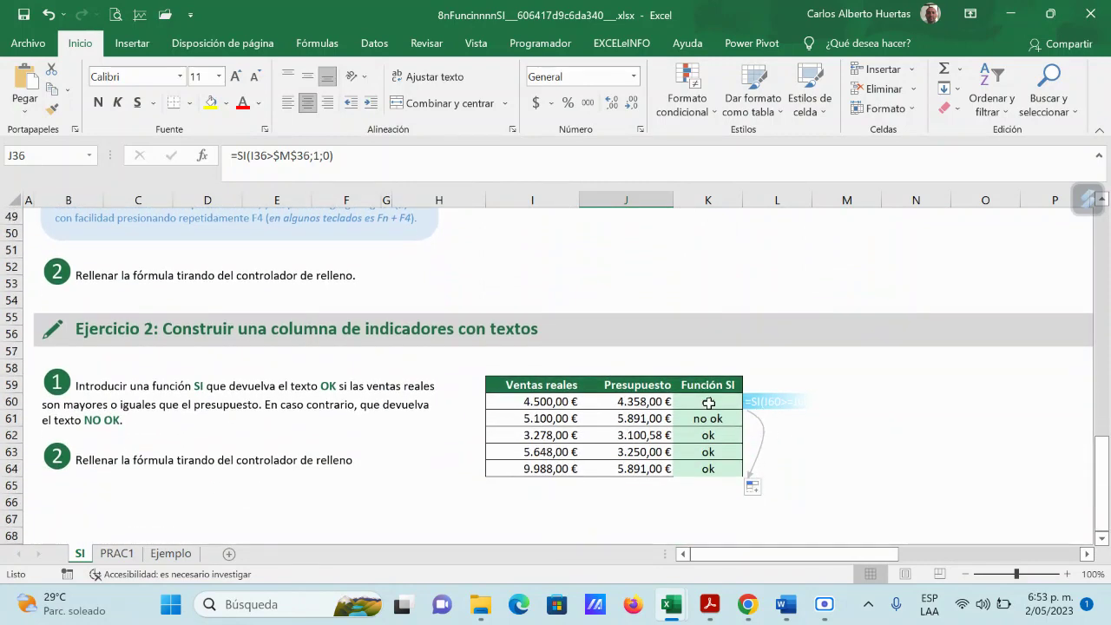
click(706, 400)
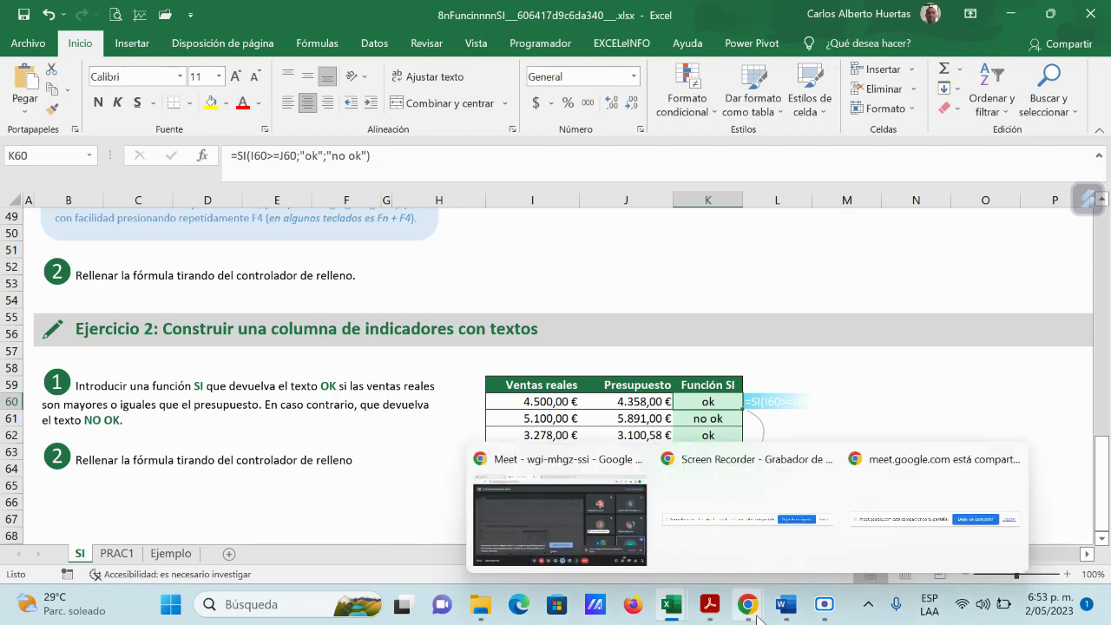
- Switch to the Google Meet call to check the participants, and return to the Excel workbook
mouse_move(747, 605)
click(584, 509)
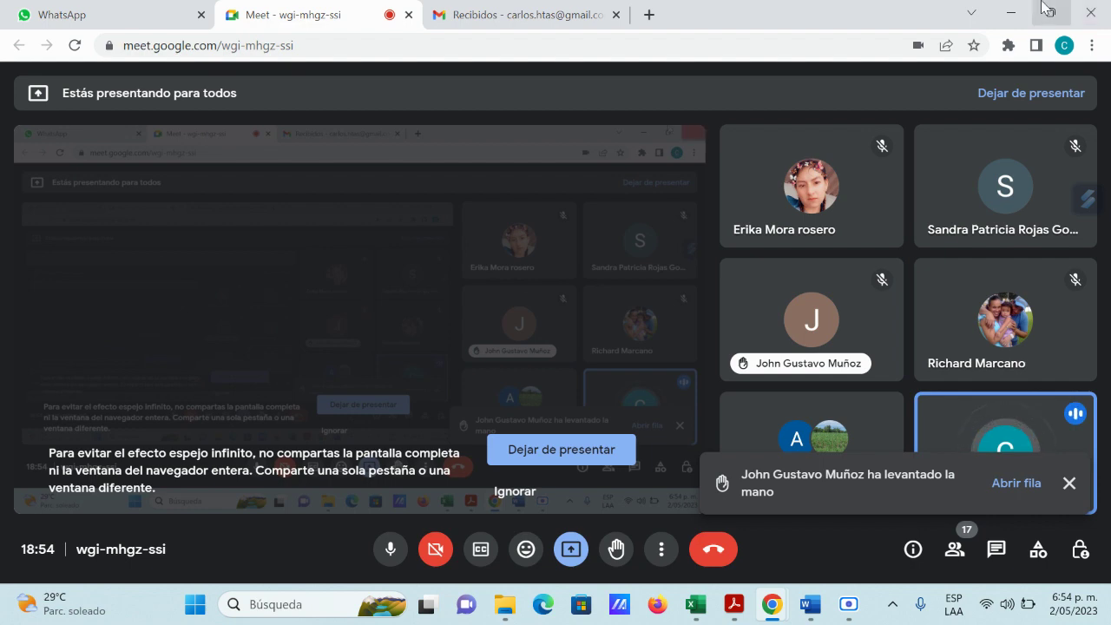
click(1012, 12)
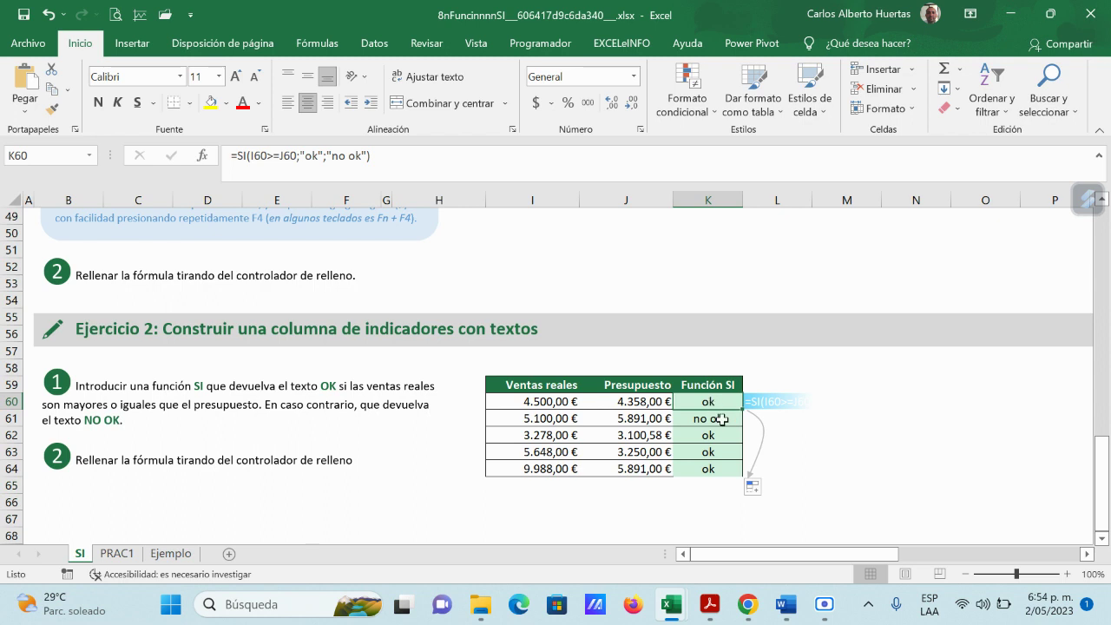
- Change the K60 formula to return "si" when true and "no" when false, and fill it down to K64
click(306, 157)
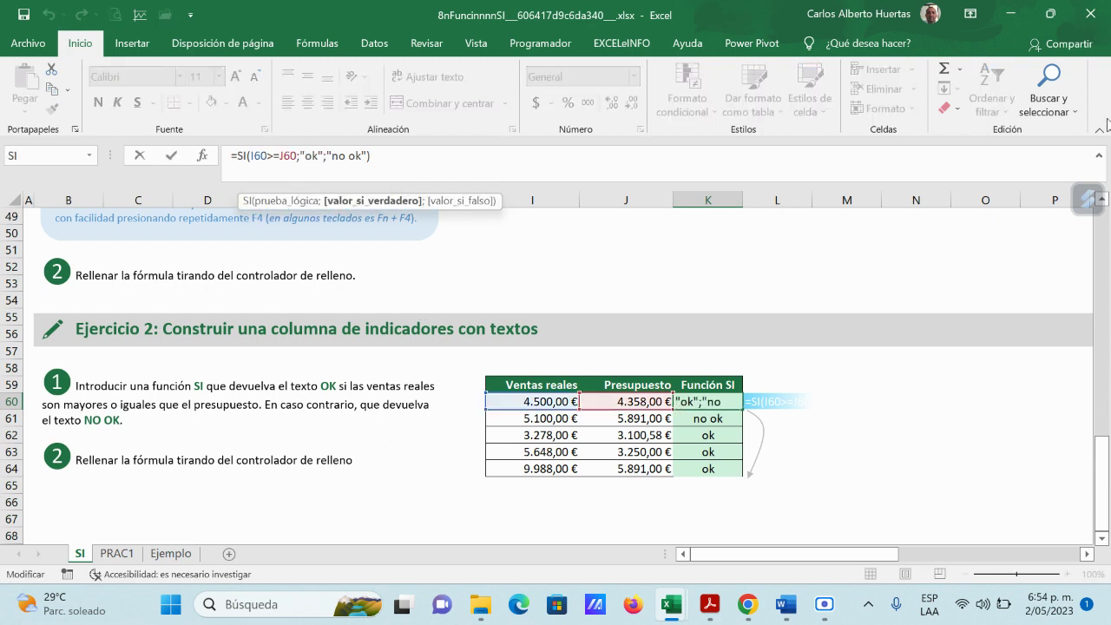
key(Delete)
key(Delete)
text(si)
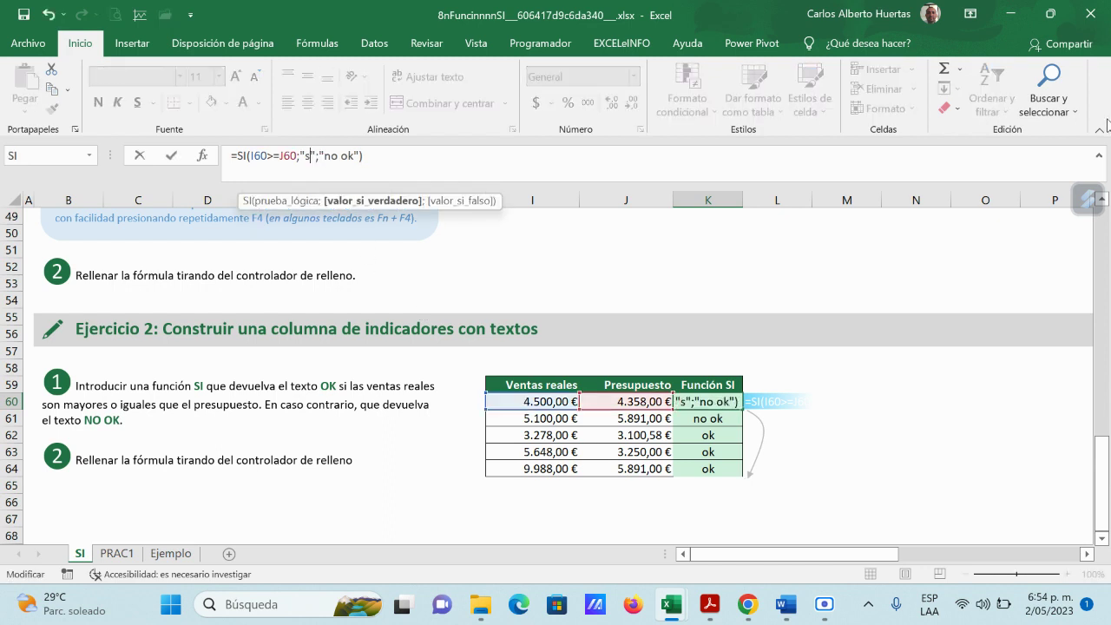
click(321, 157)
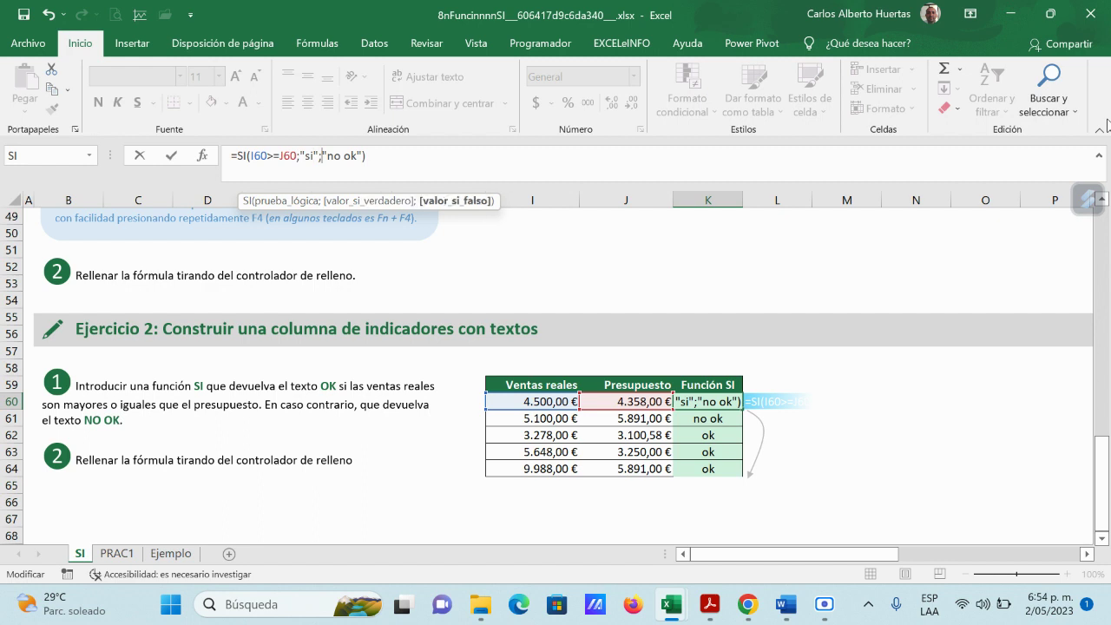
key(Delete)
key(Delete)
key(Delete)
key(Return)
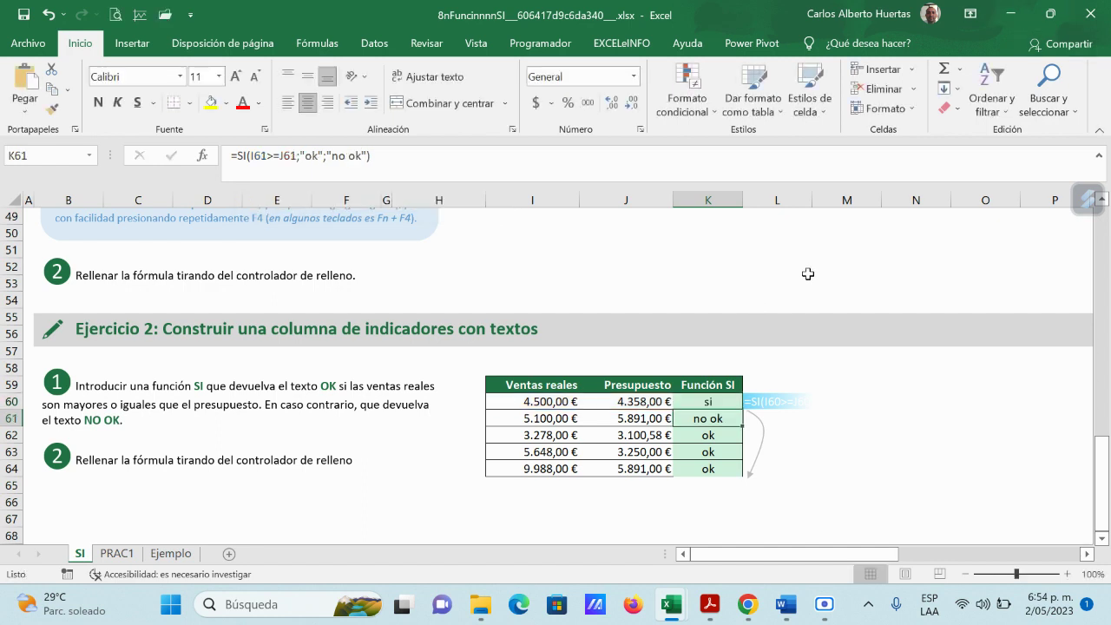
click(709, 404)
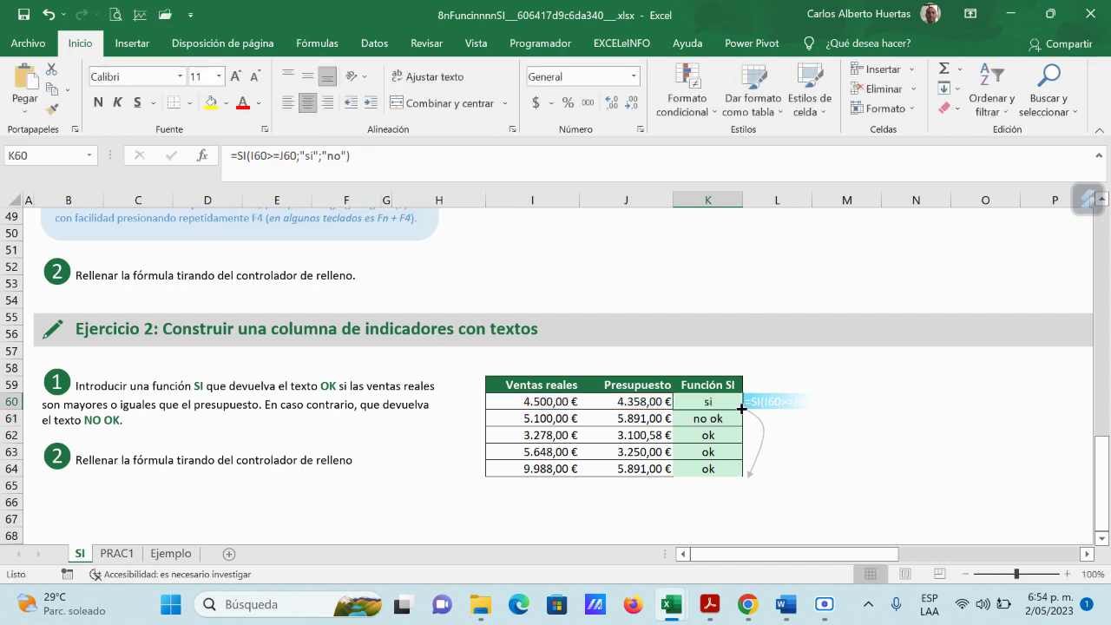
drag(742, 410, 742, 473)
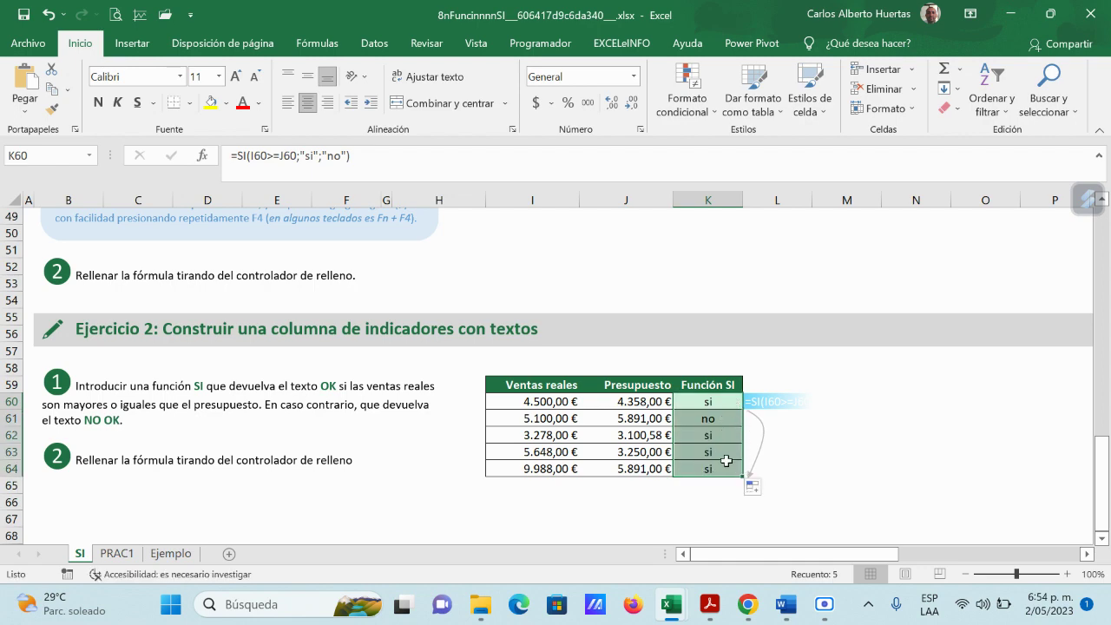
- Change the J35 formula of Ejercicio 1 to =SI(I35>$M$36;2;3) and fill it down to J39
scroll(721, 486, up, 6)
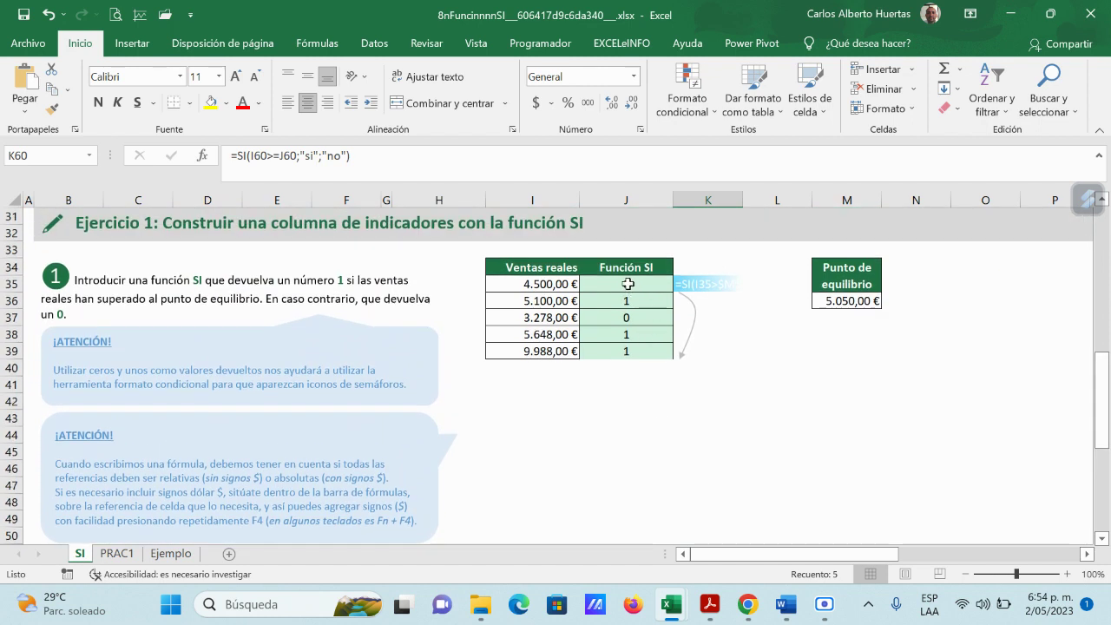
click(626, 286)
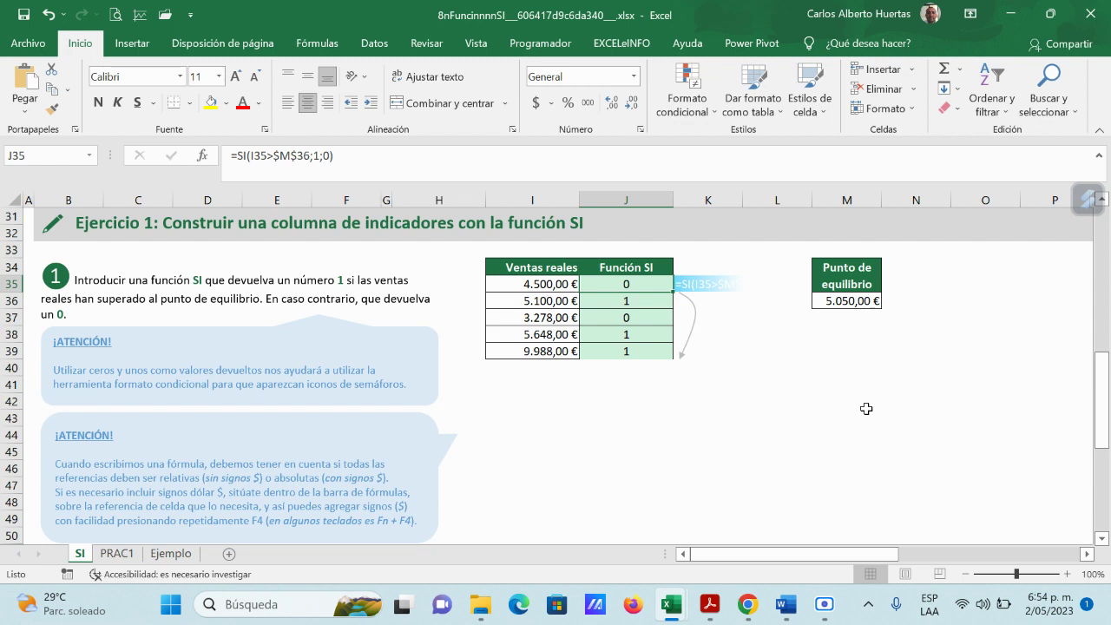
key(F2)
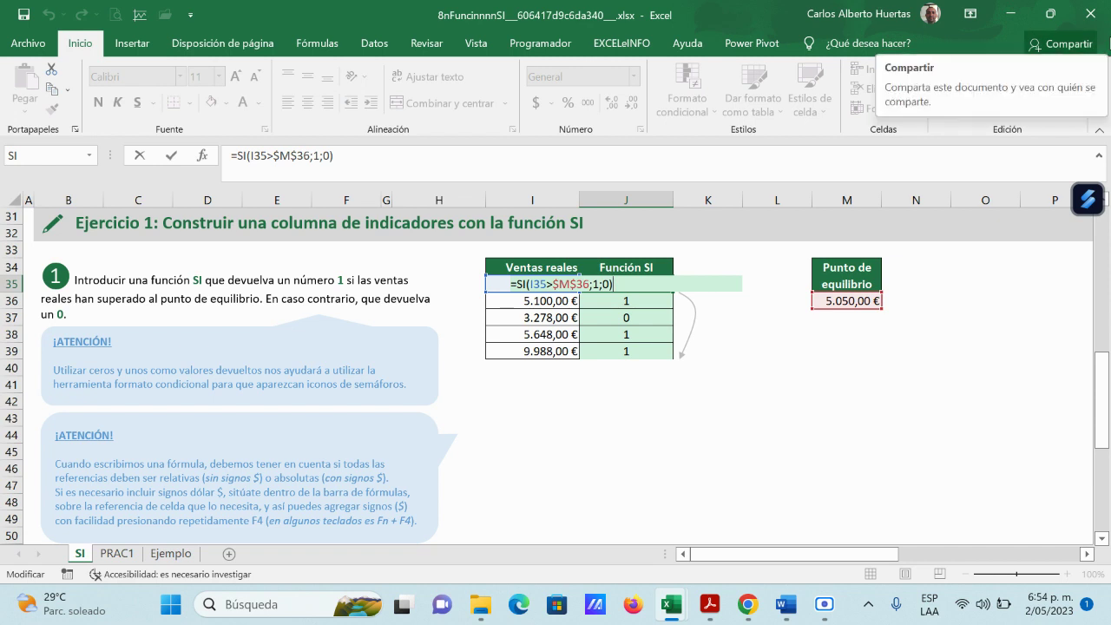
key(BackSpace)
key(BackSpace)
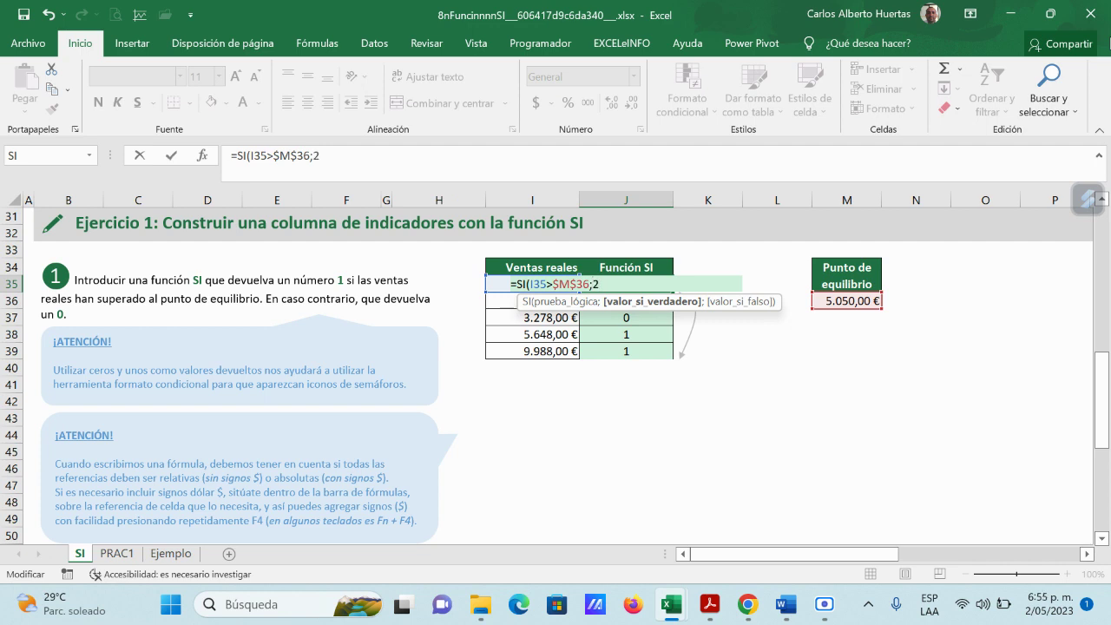
text(;)
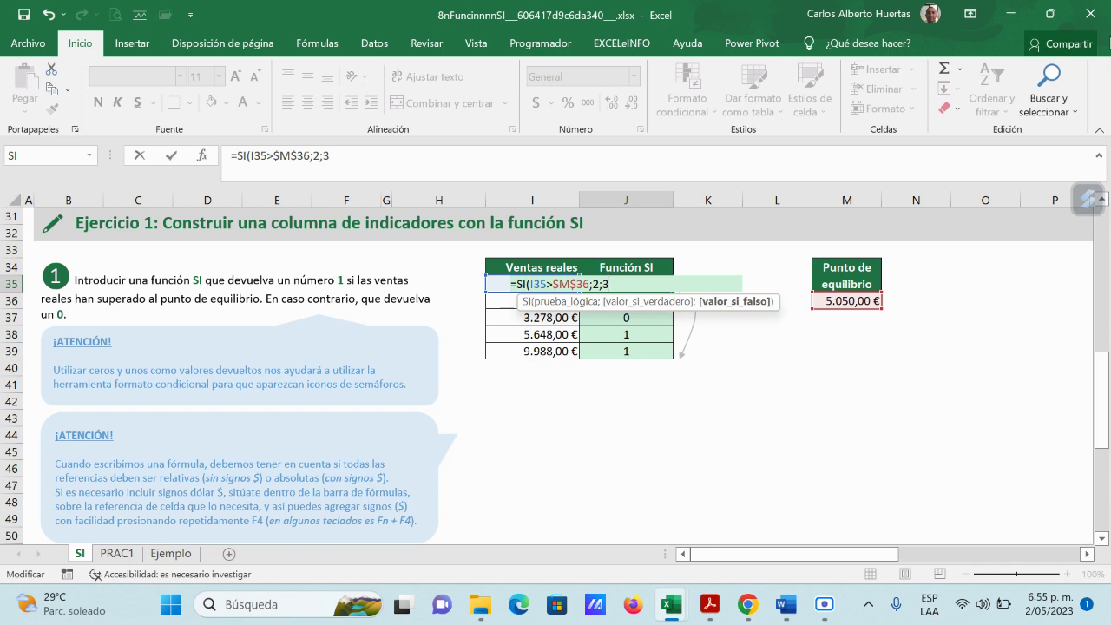
text(3)
key(Return)
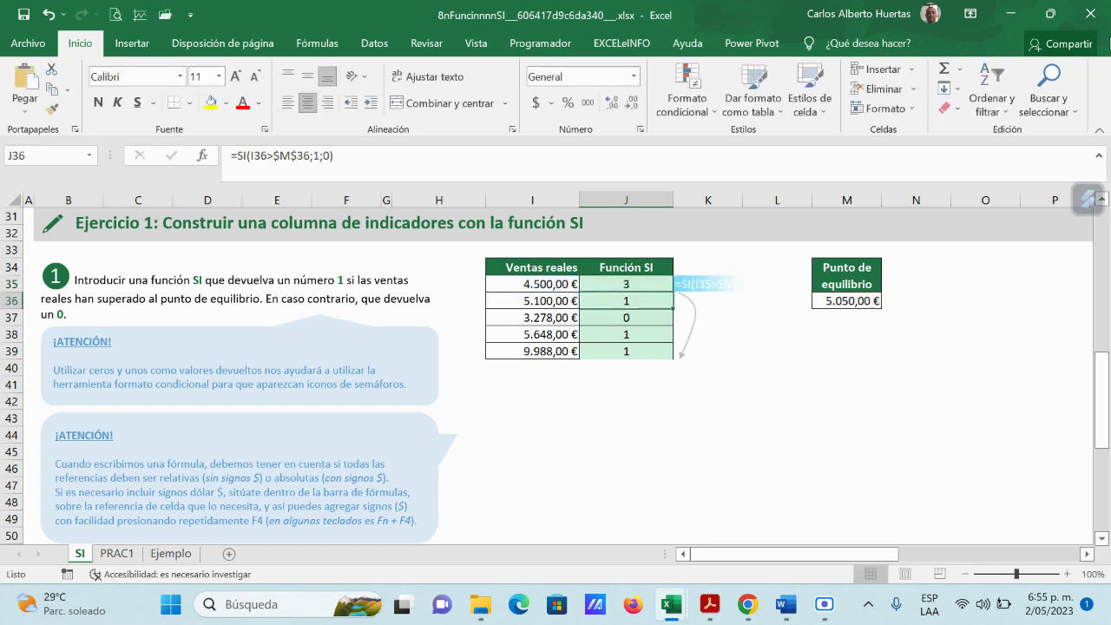
click(637, 283)
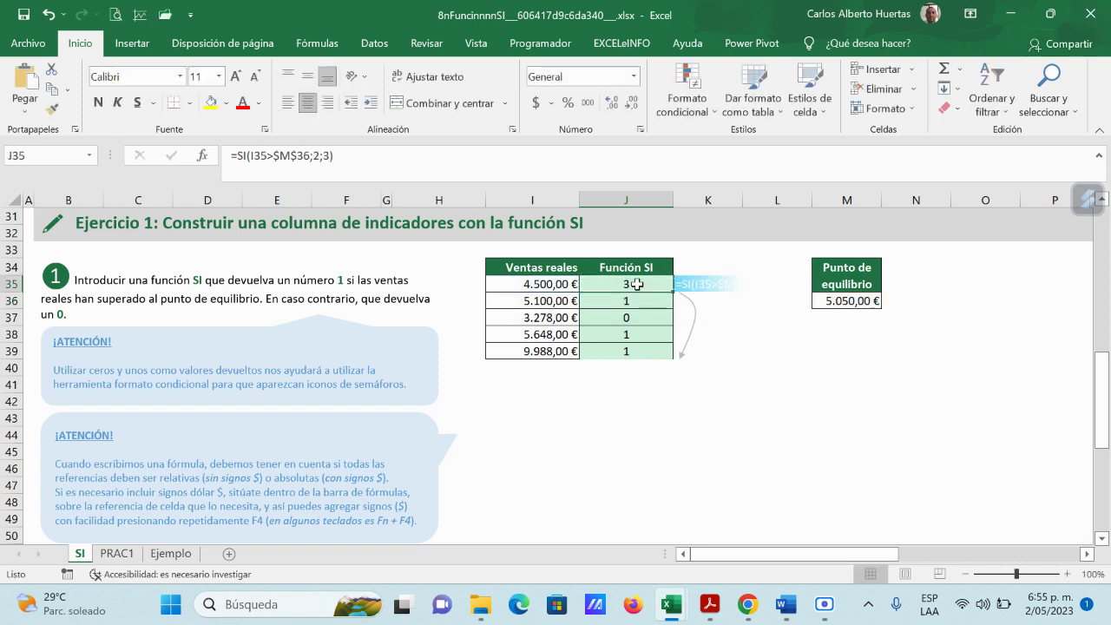
drag(673, 293, 668, 356)
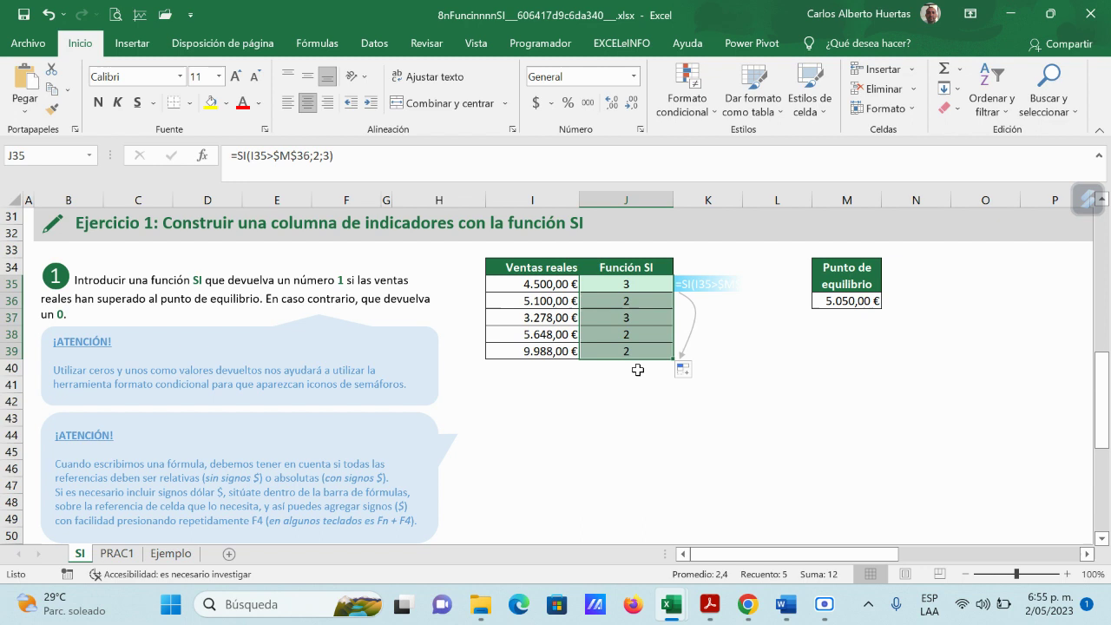
- Check the filled SI formulas in J35, J36 and J37 of Ejercicio 1
click(657, 317)
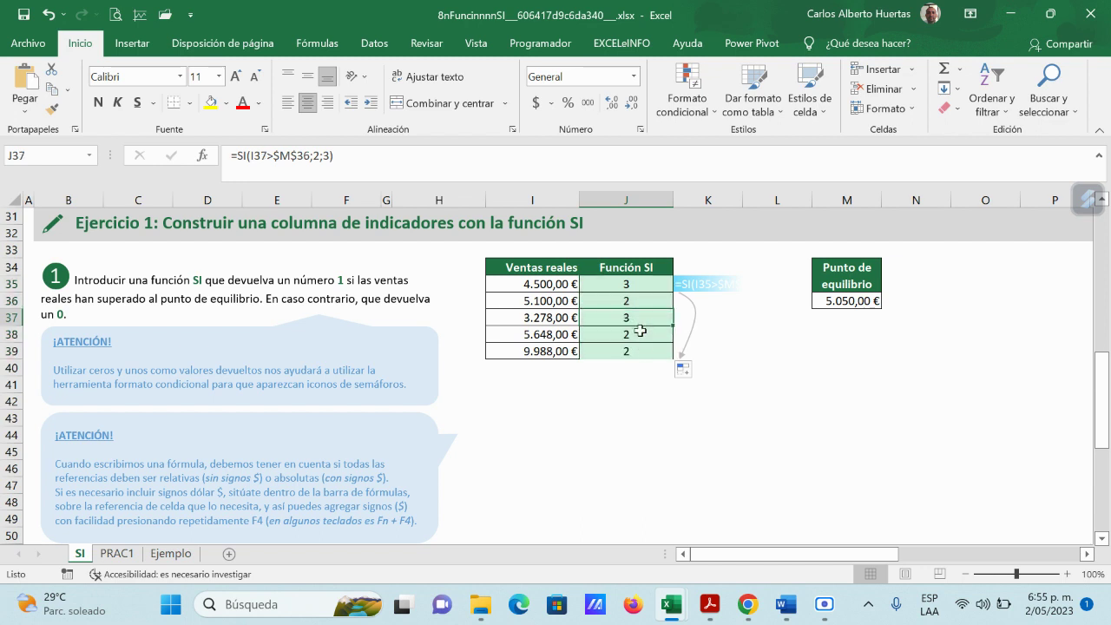
click(632, 285)
click(630, 299)
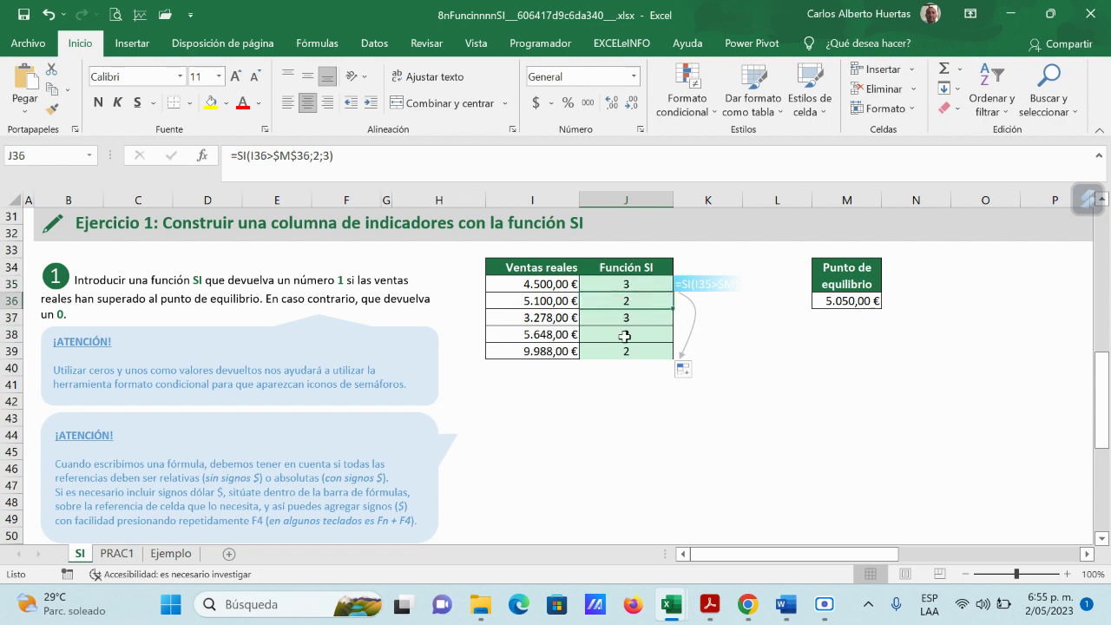
click(779, 336)
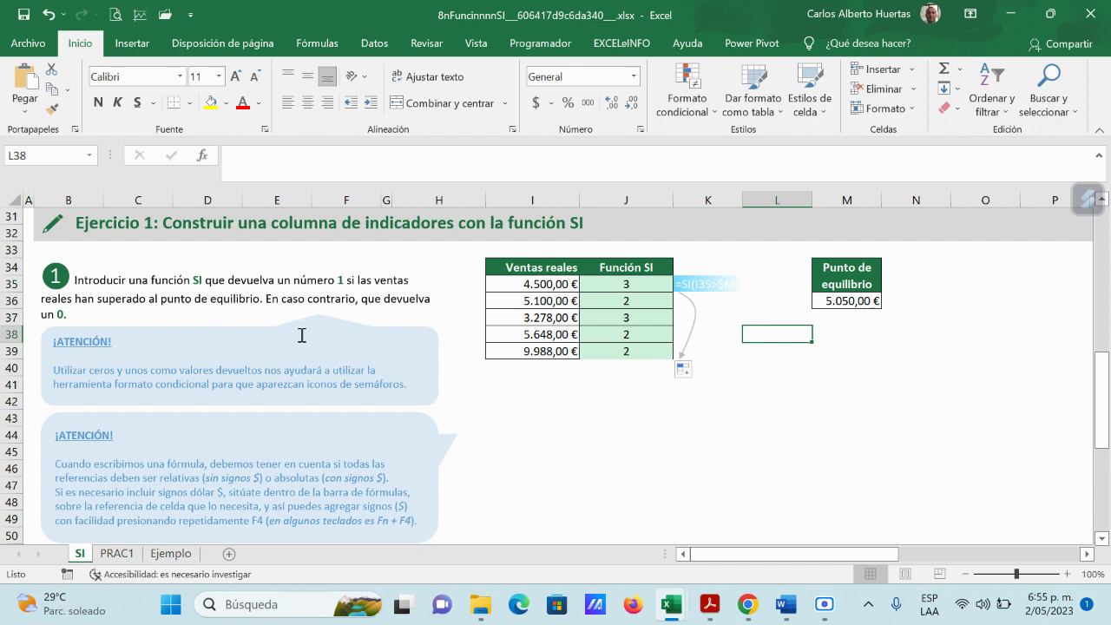
click(635, 285)
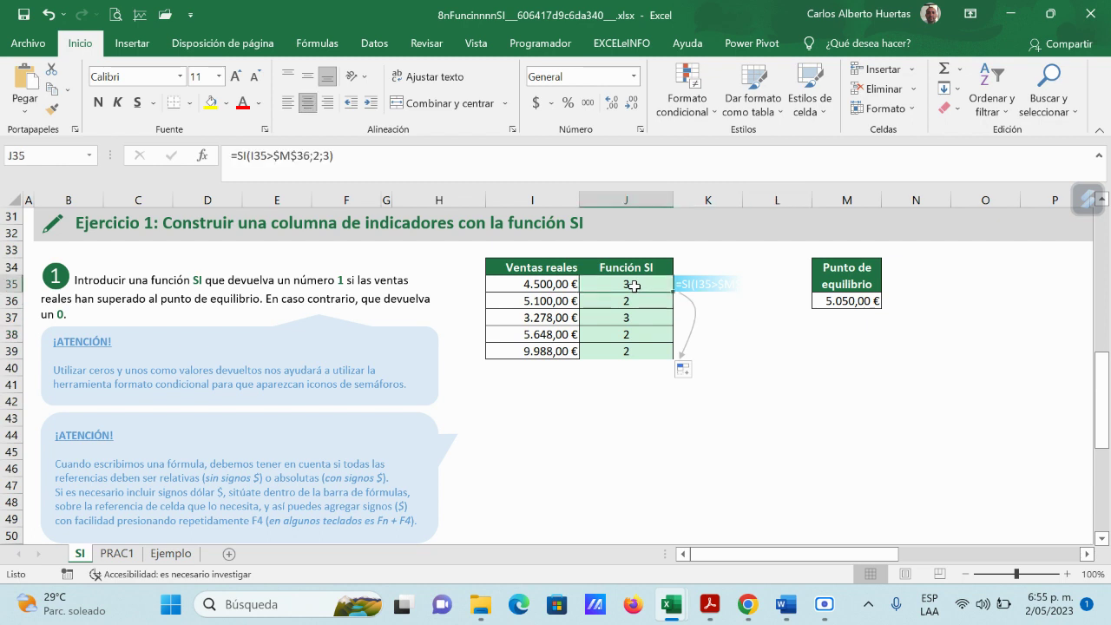
- Add a legend in L39:M40 beside the Ejercicio 1 table: 3 means "no supero" and 2 means "si supero"
click(775, 351)
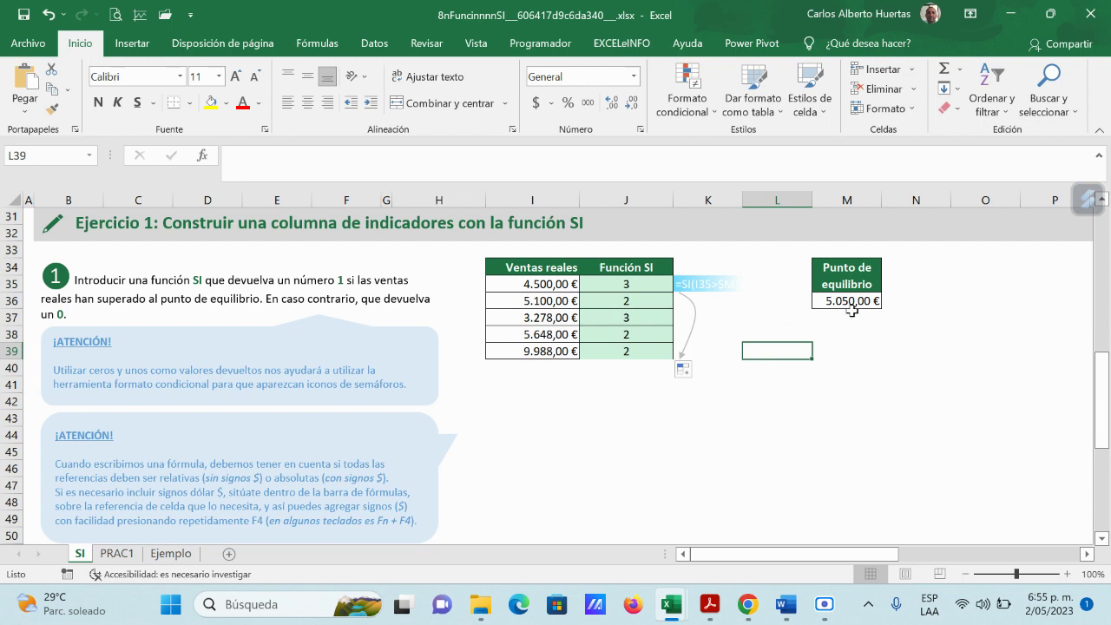
text(3)
key(Tab)
text(no)
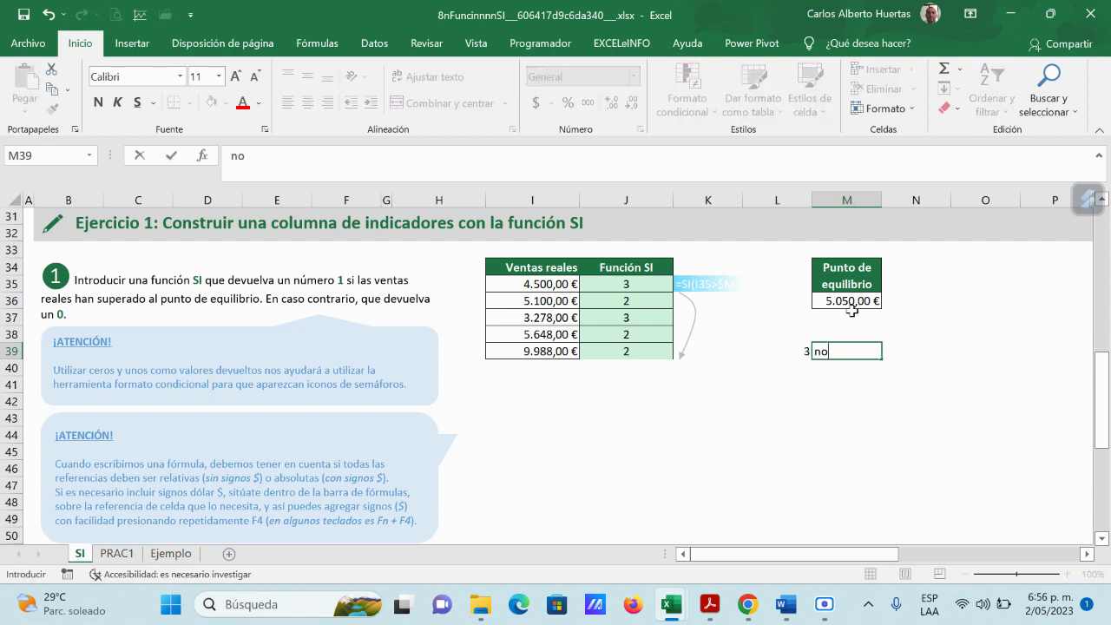
text( supero)
key(Return)
key(Left)
text(2)
key(Tab)
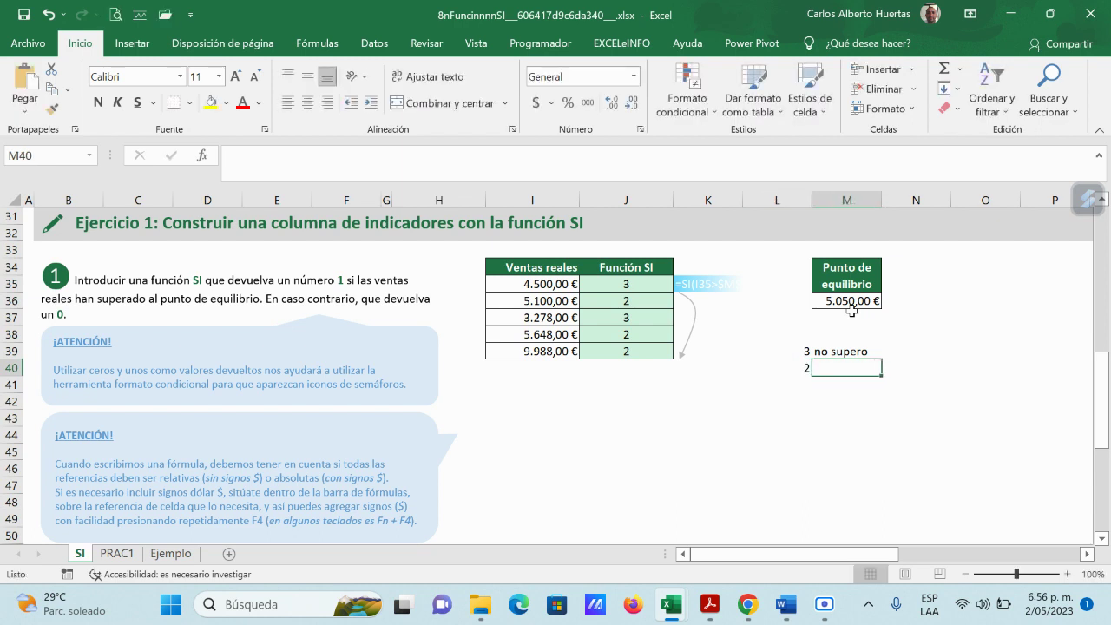
text(si supero)
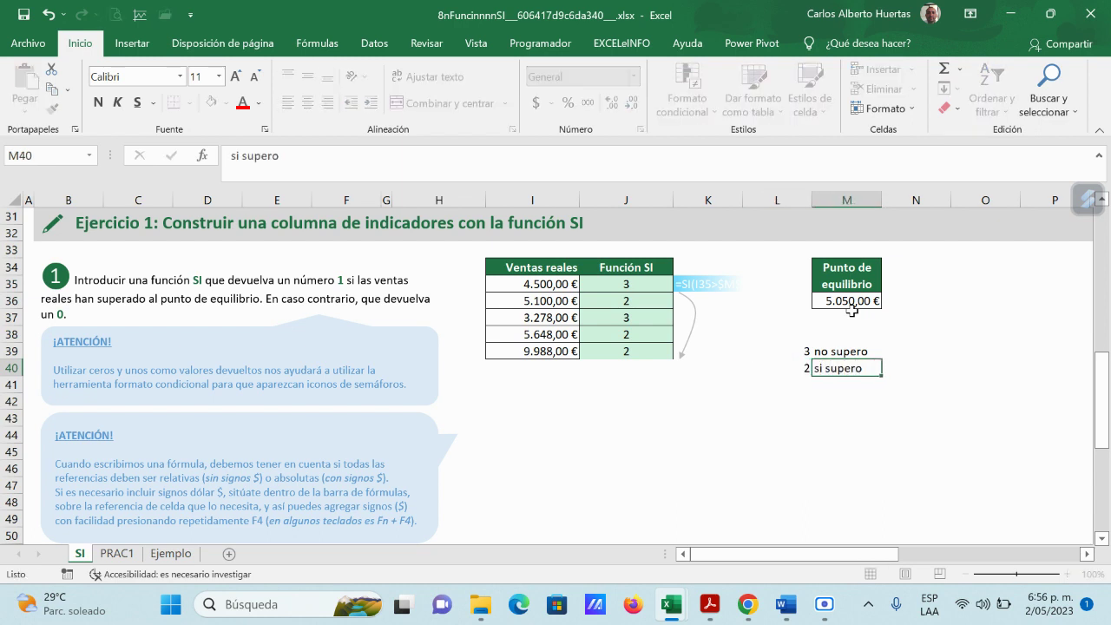
key(Return)
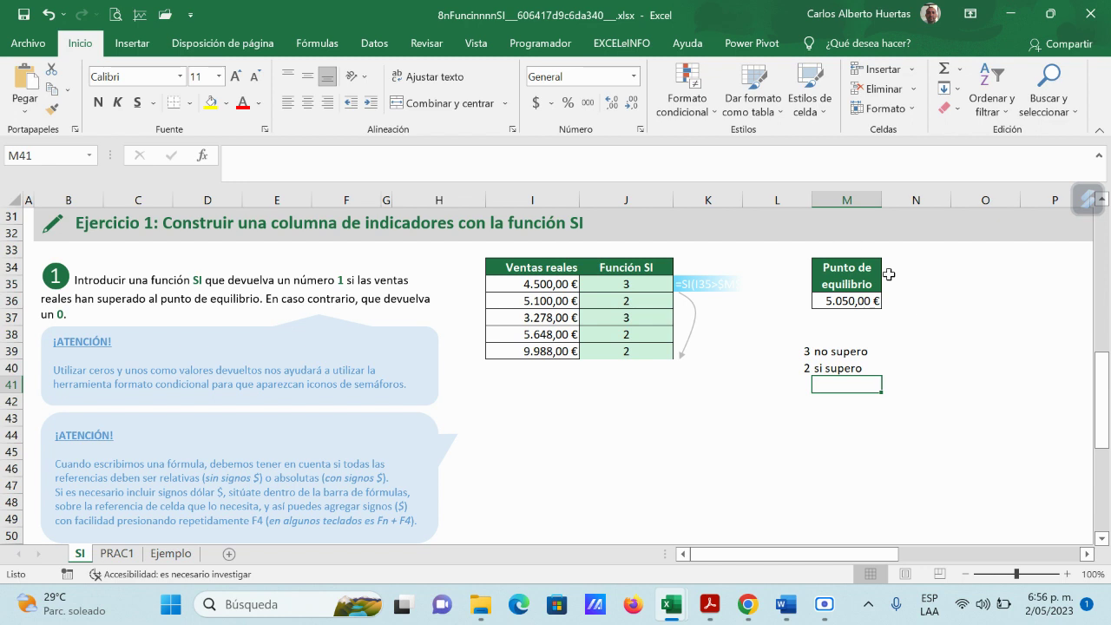
- Change the J35 formula of Ejercicio 1 to =SI(I35>$M$36;1;0) and fill it down to J39
click(623, 283)
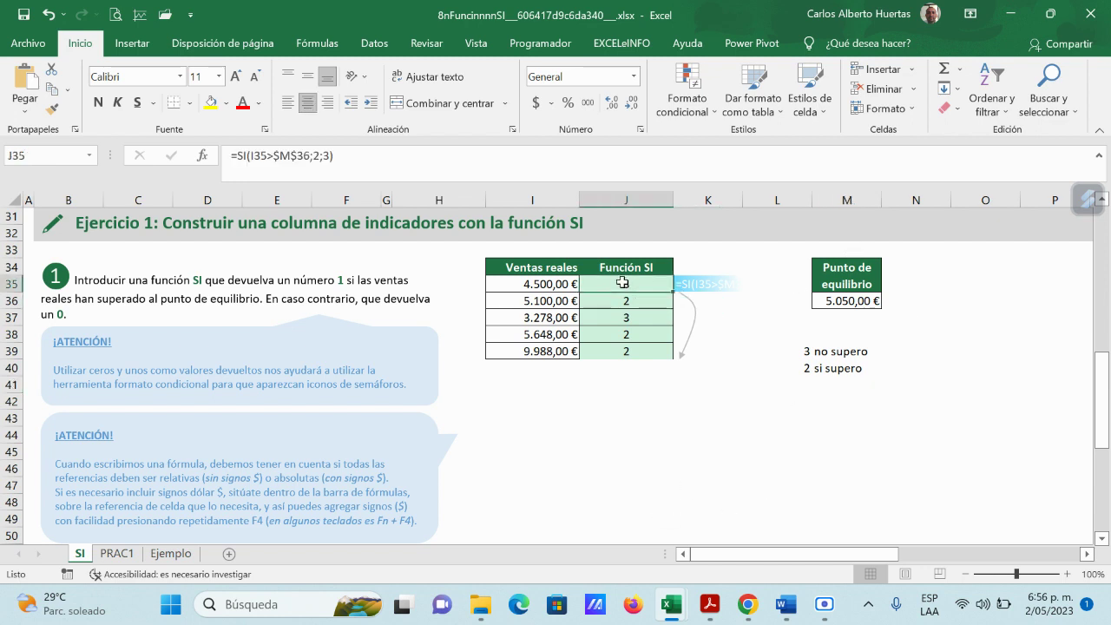
click(315, 156)
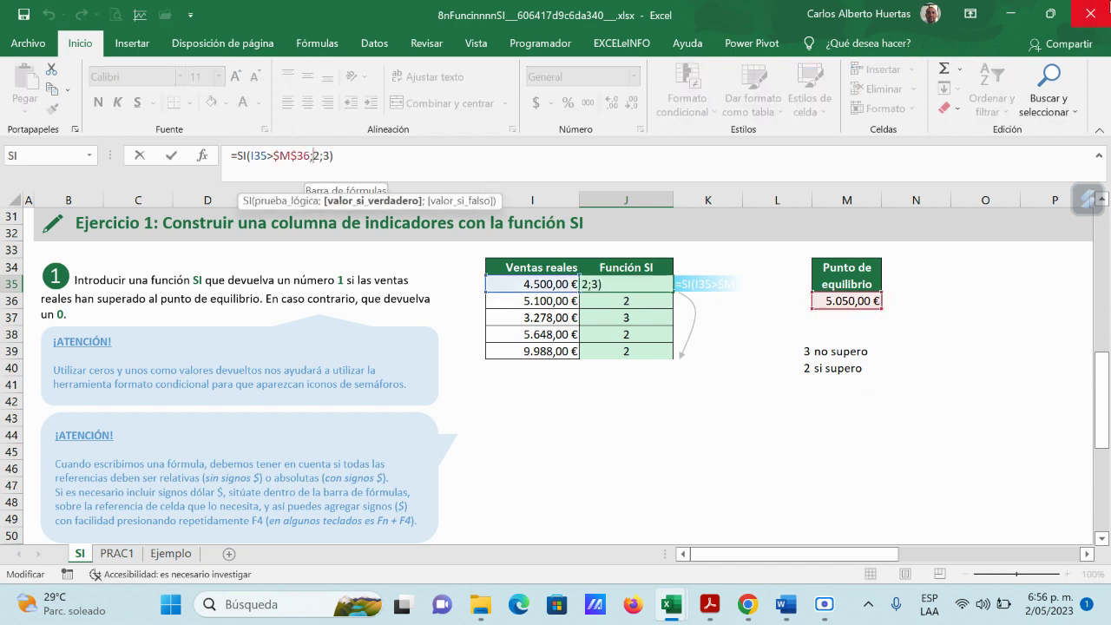
double_click(317, 156)
text(1)
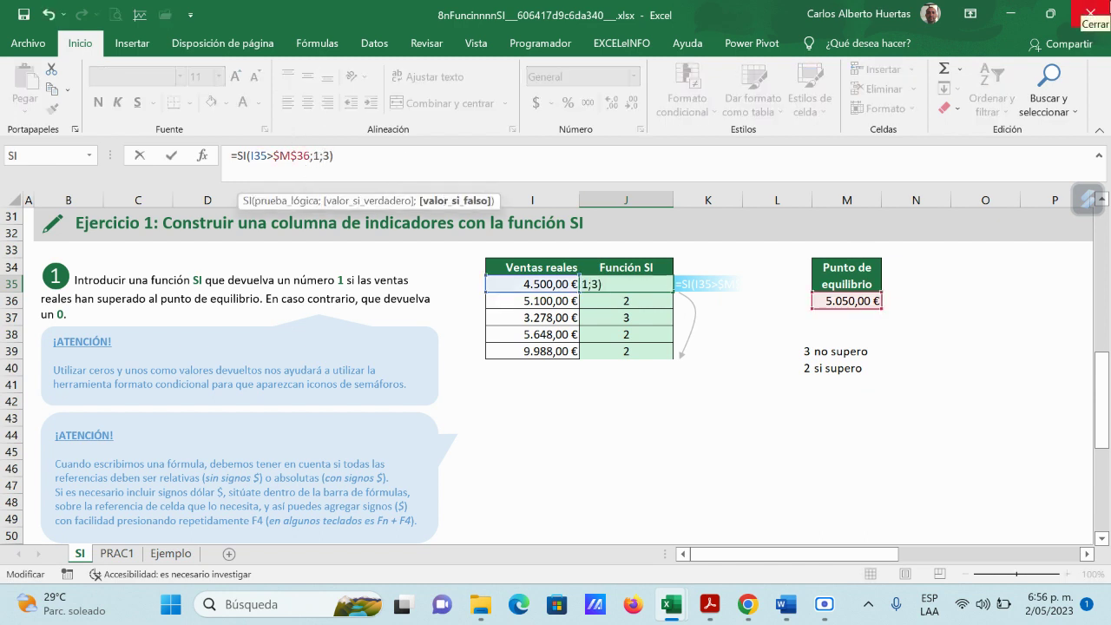
key(Right)
key(Right)
key(BackSpace)
text(0)
key(Return)
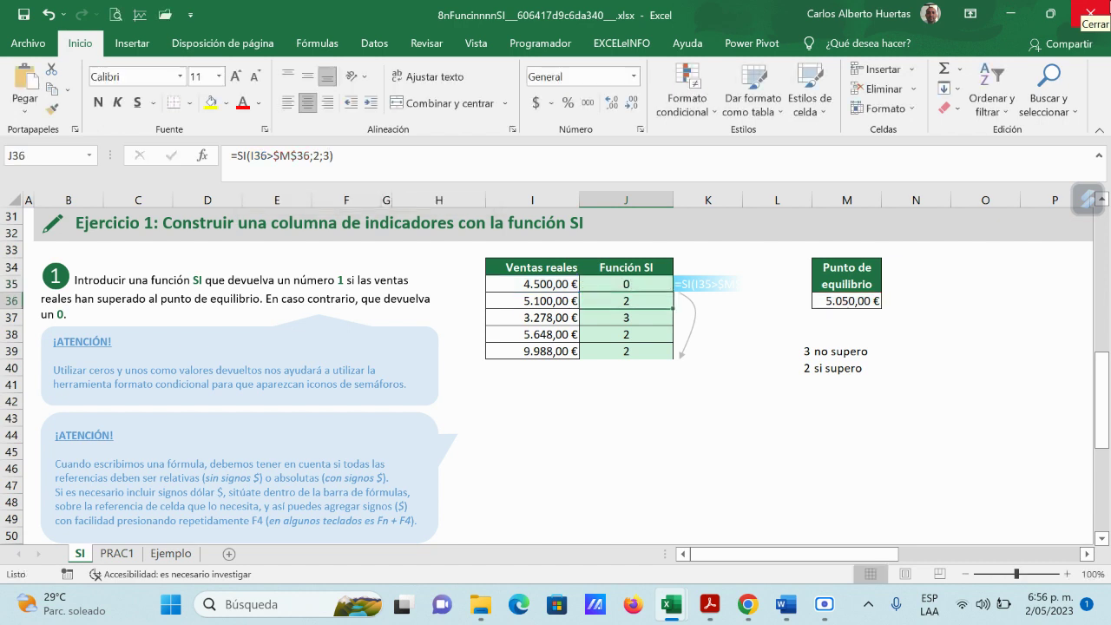
click(646, 289)
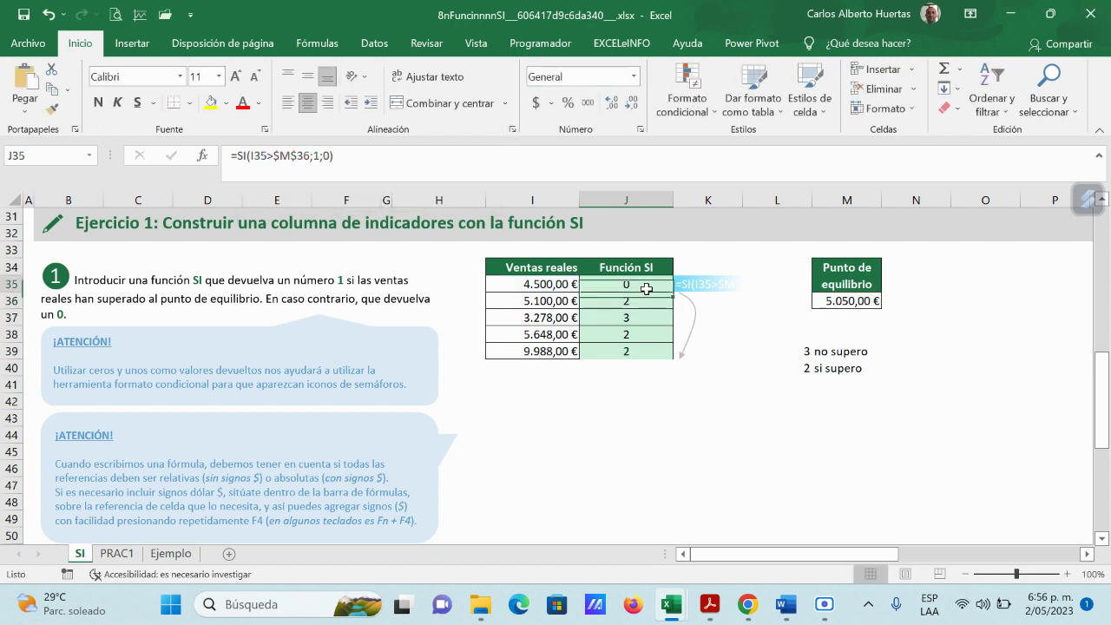
drag(674, 296, 671, 357)
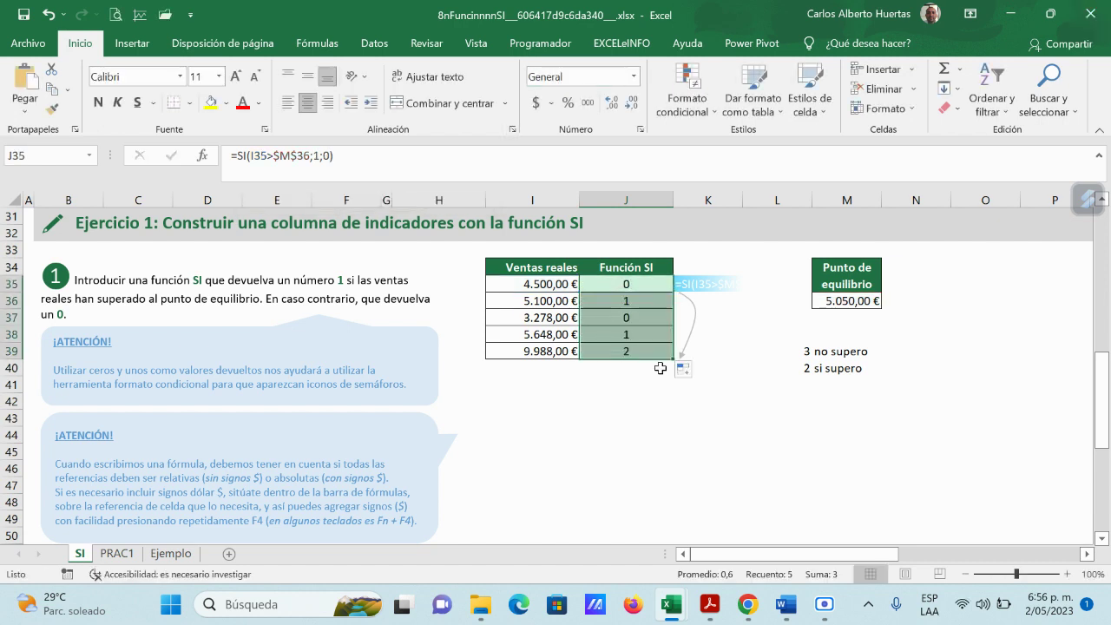
- Swap the returned values in J35 so the formula reads =SI(I35>$M$36;0;1), and fill it down to J39
click(629, 282)
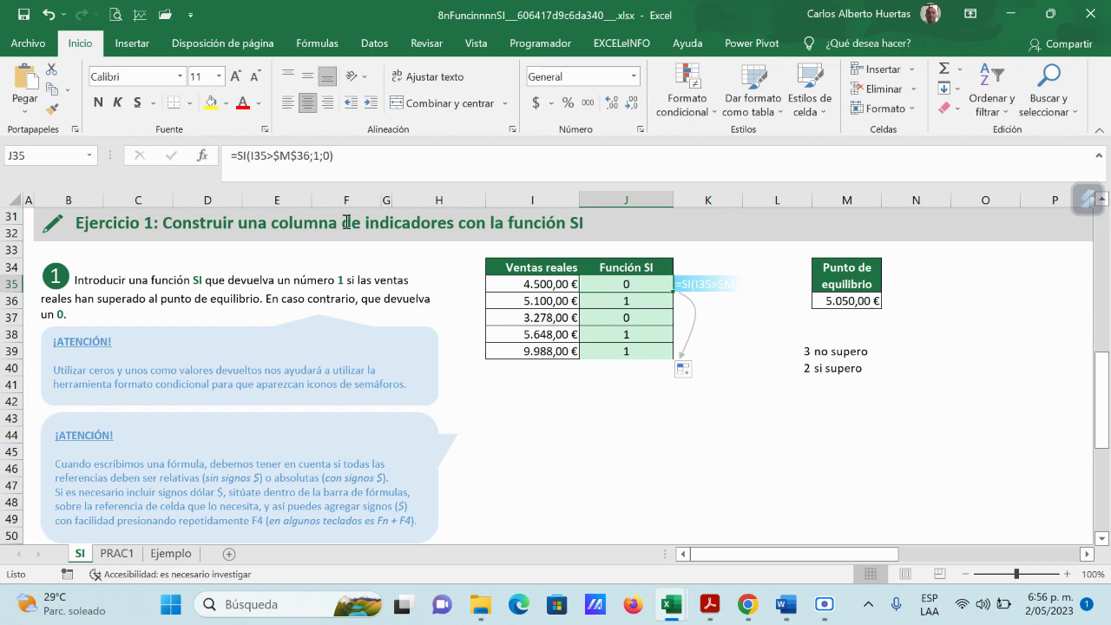
click(311, 158)
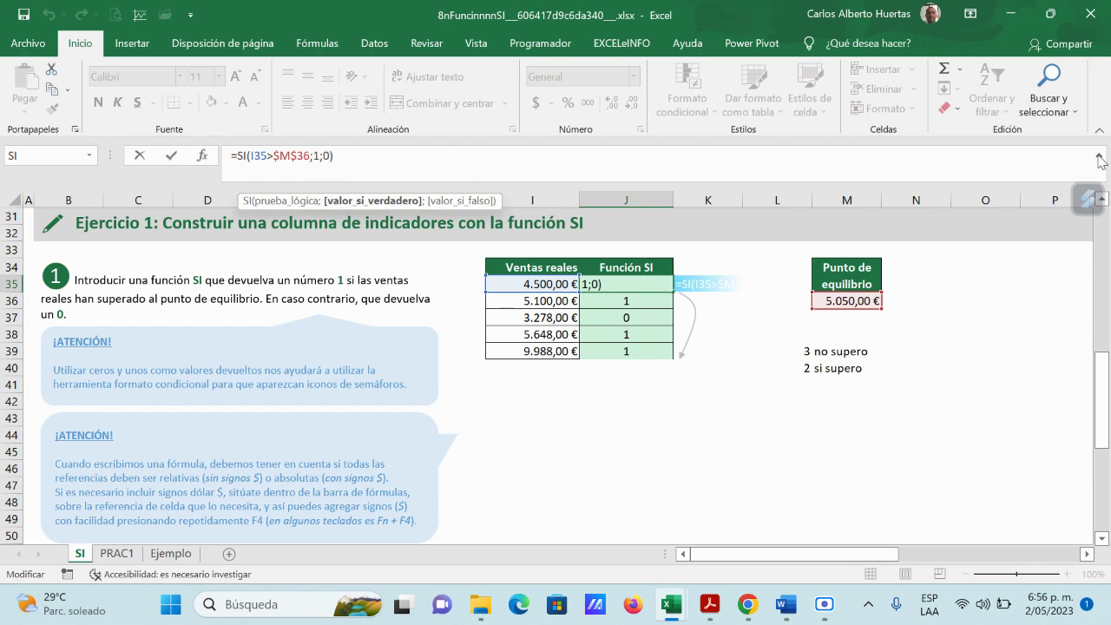
key(Delete)
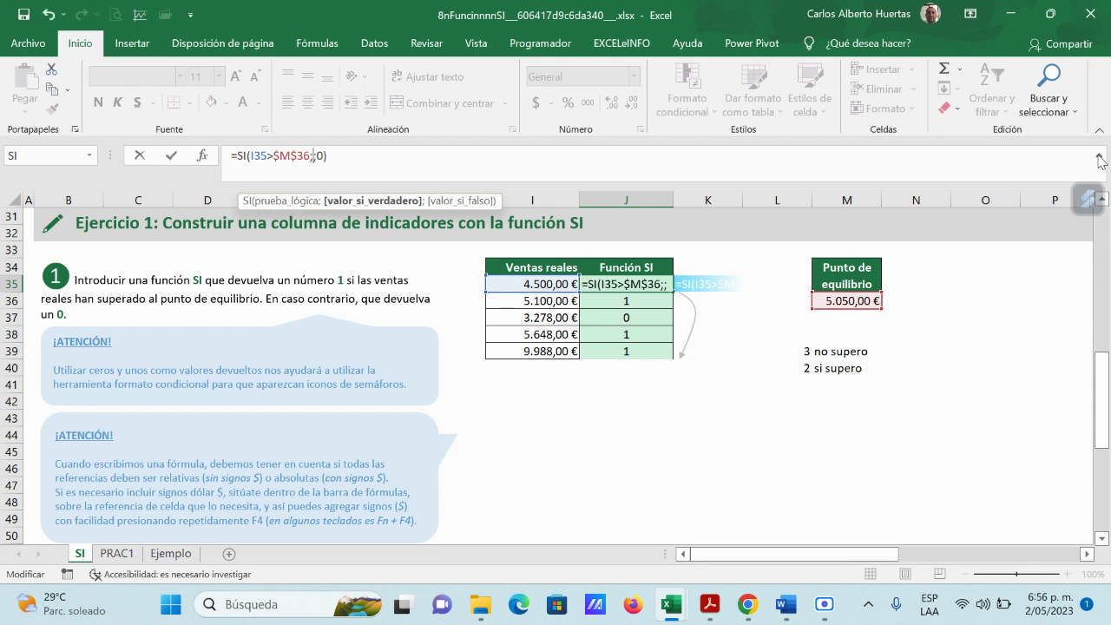
text(0)
key(Right)
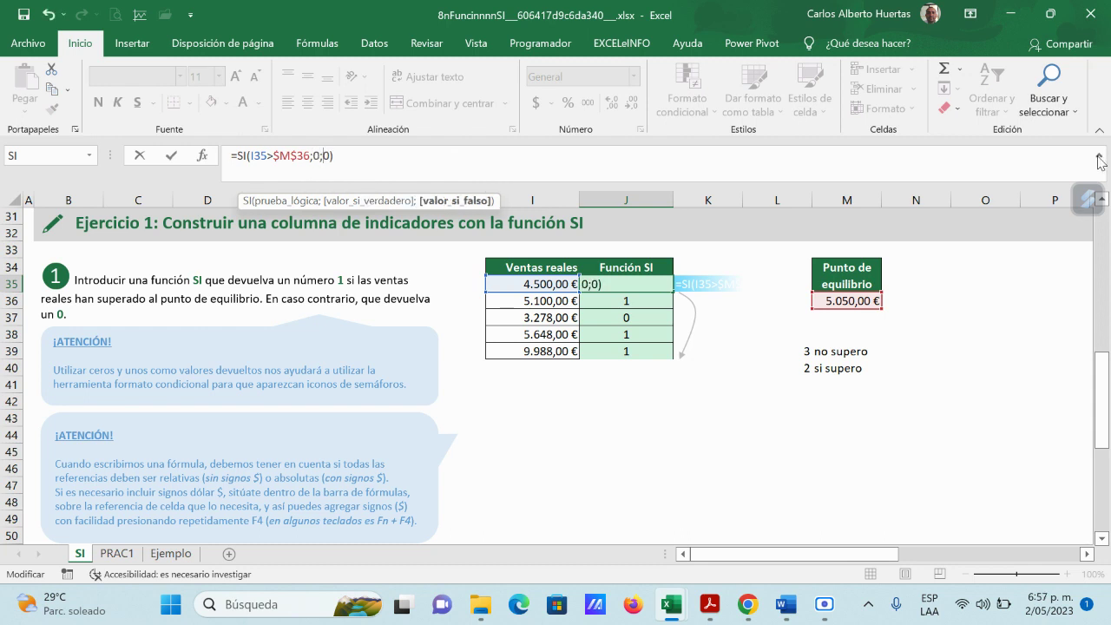
key(Delete)
text(1)
key(Return)
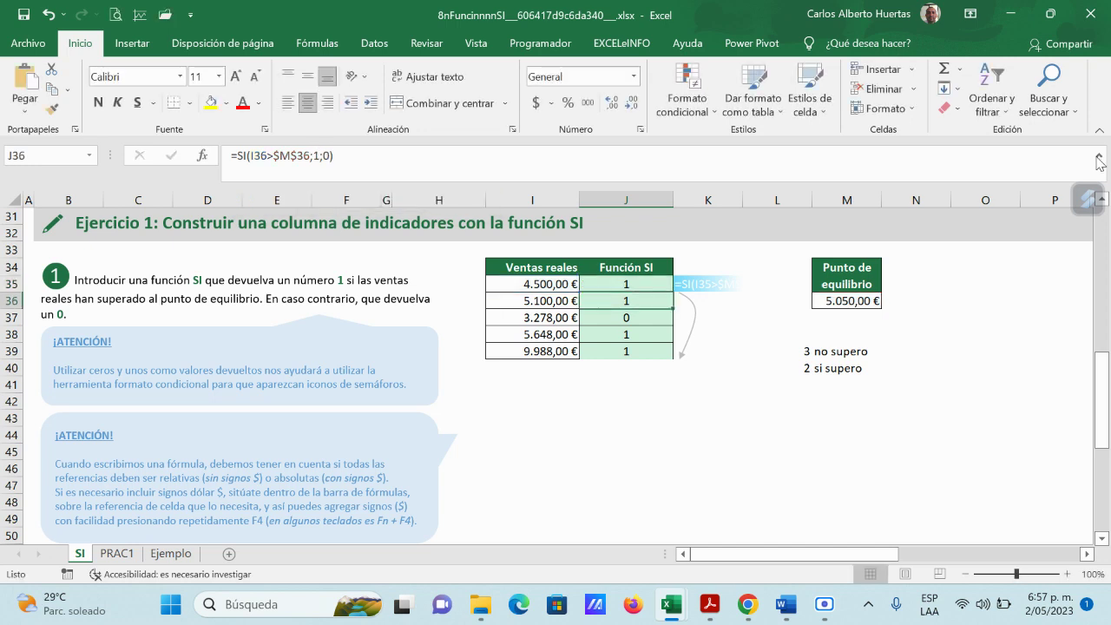
click(645, 283)
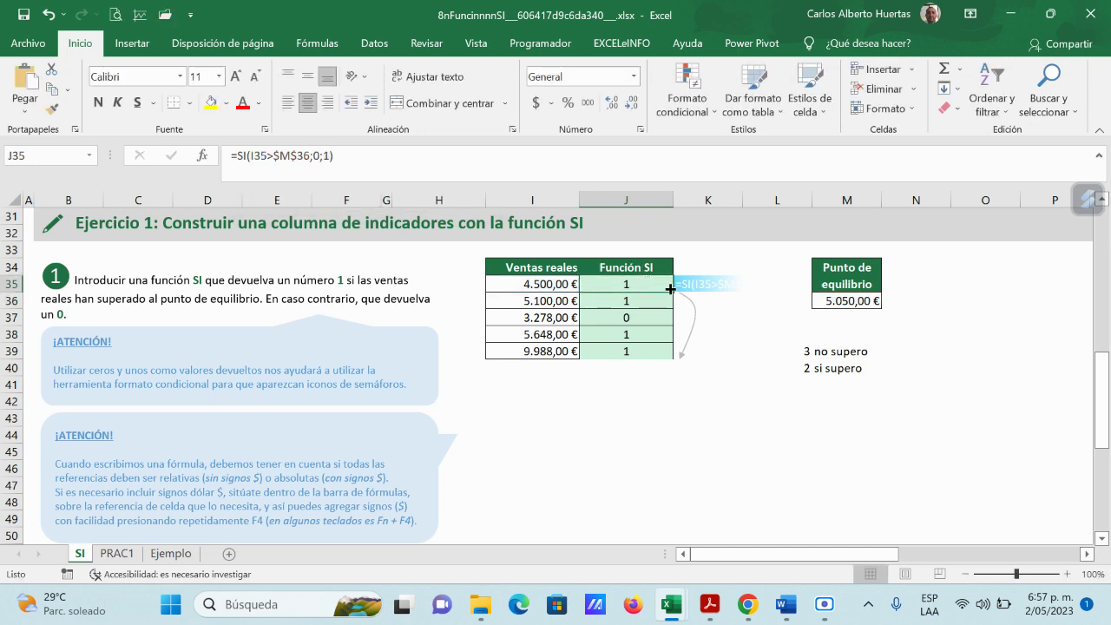
drag(671, 291, 670, 358)
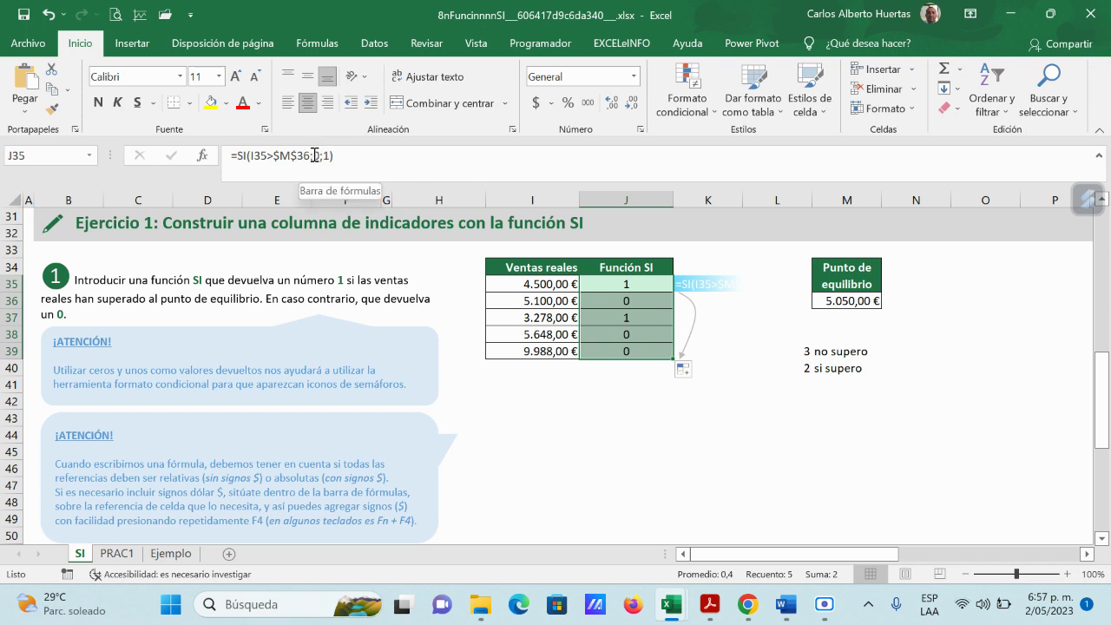
click(638, 286)
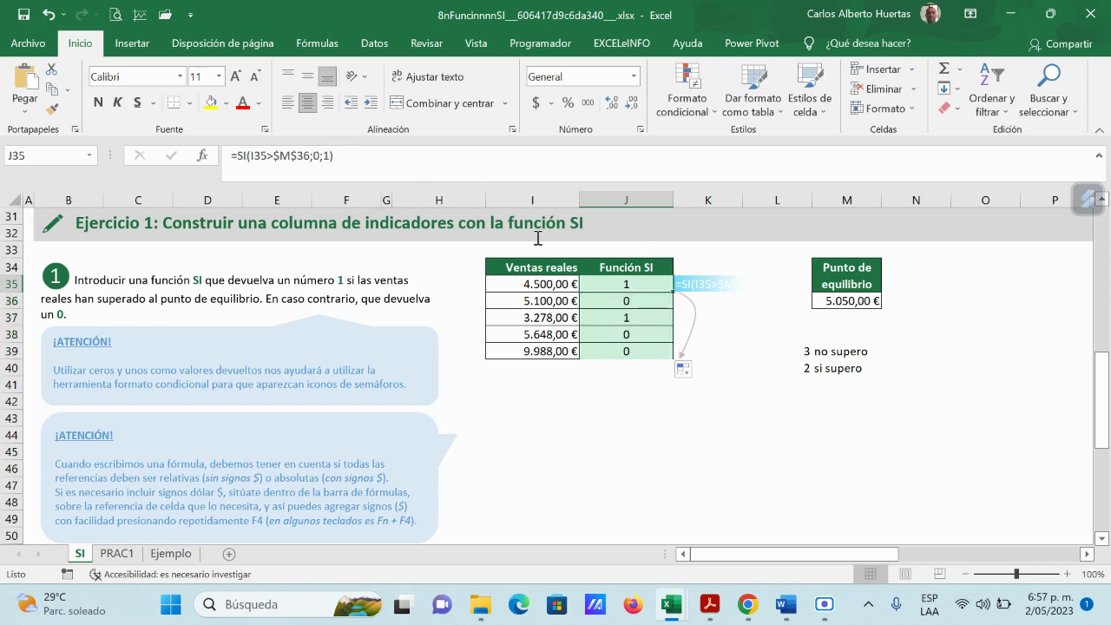
click(315, 156)
text(;0)
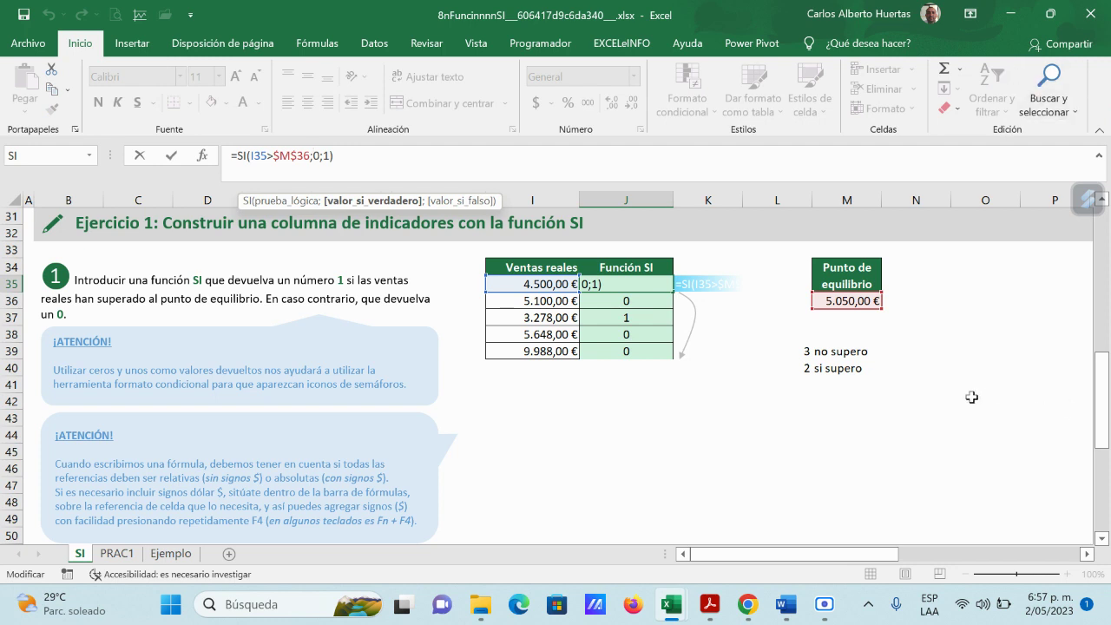
click(668, 428)
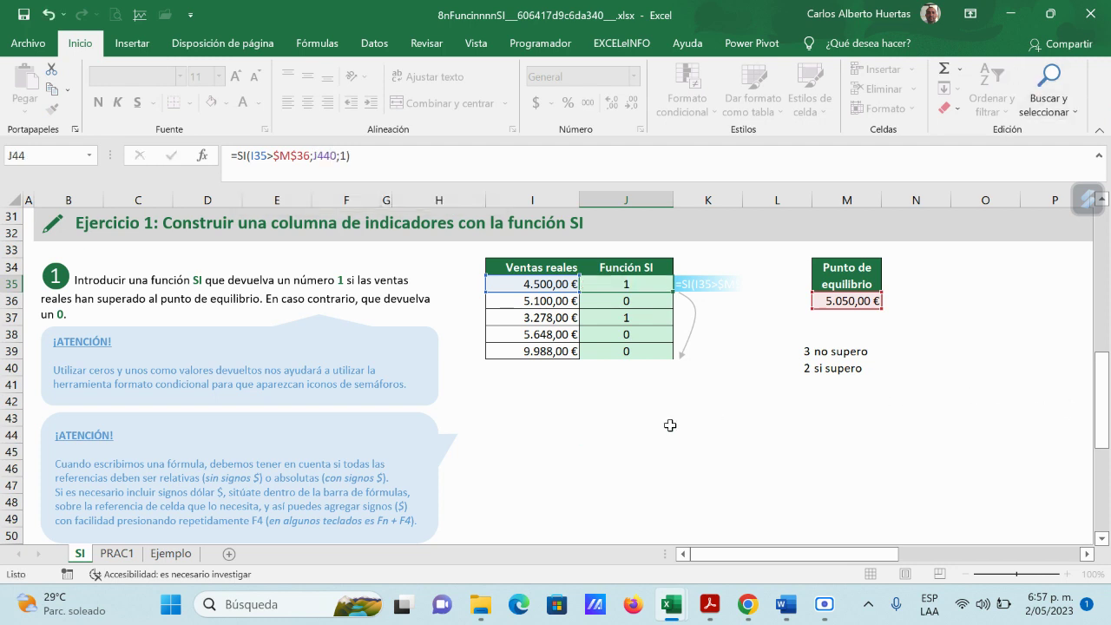
key(Escape)
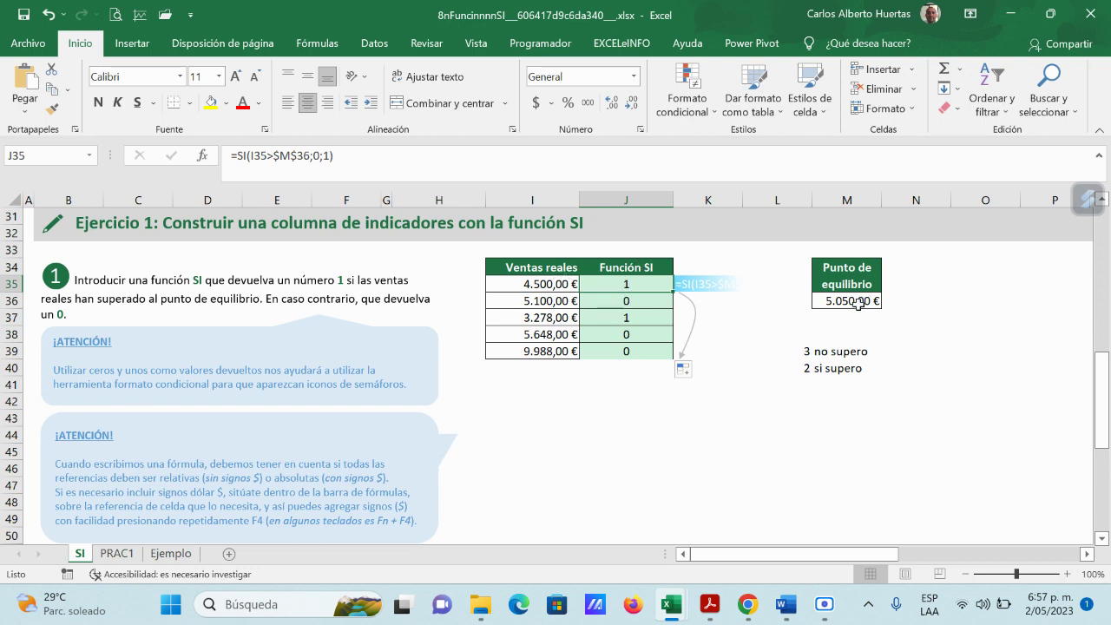
- Set the J35 formula back to return 1 when true and 0 when false, and fill it down to J39
click(317, 154)
key(Delete)
text(1)
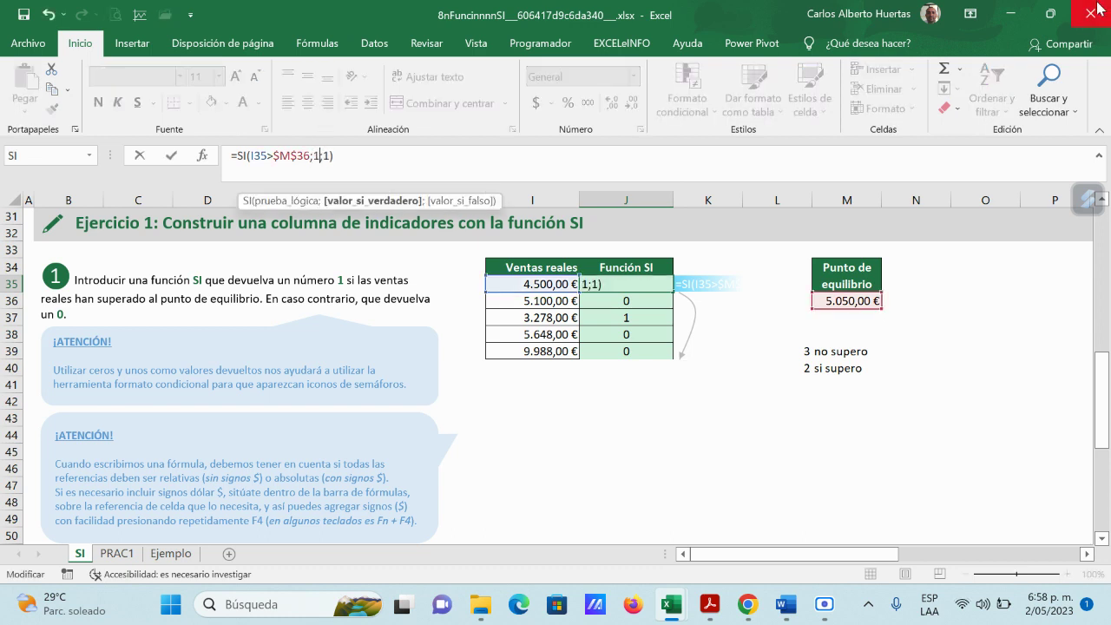
key(Right)
key(Escape)
key(Down)
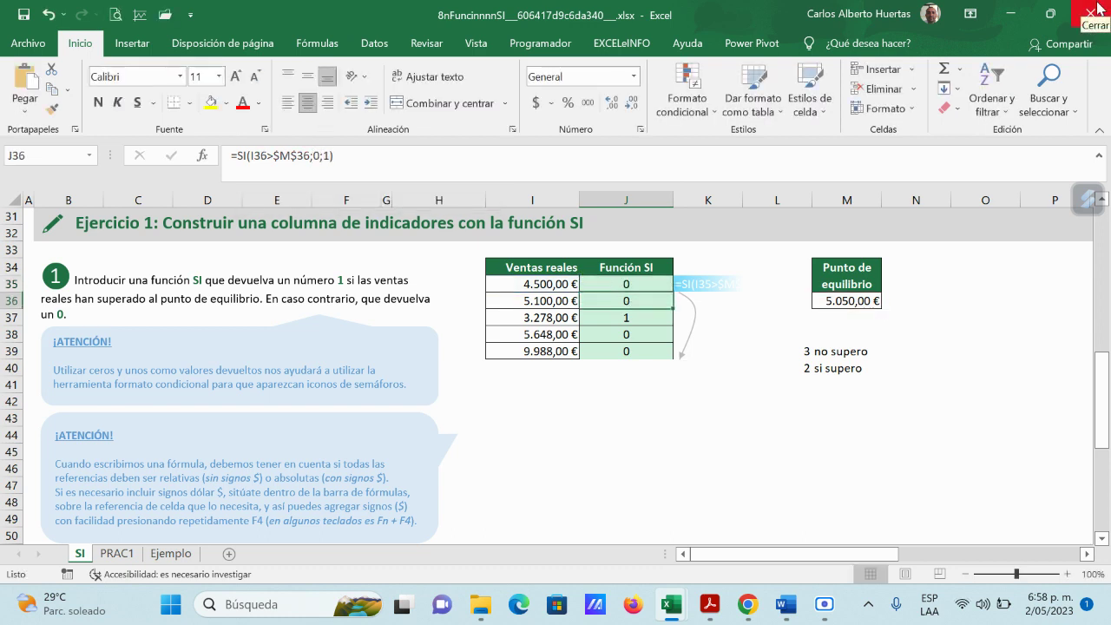
click(646, 283)
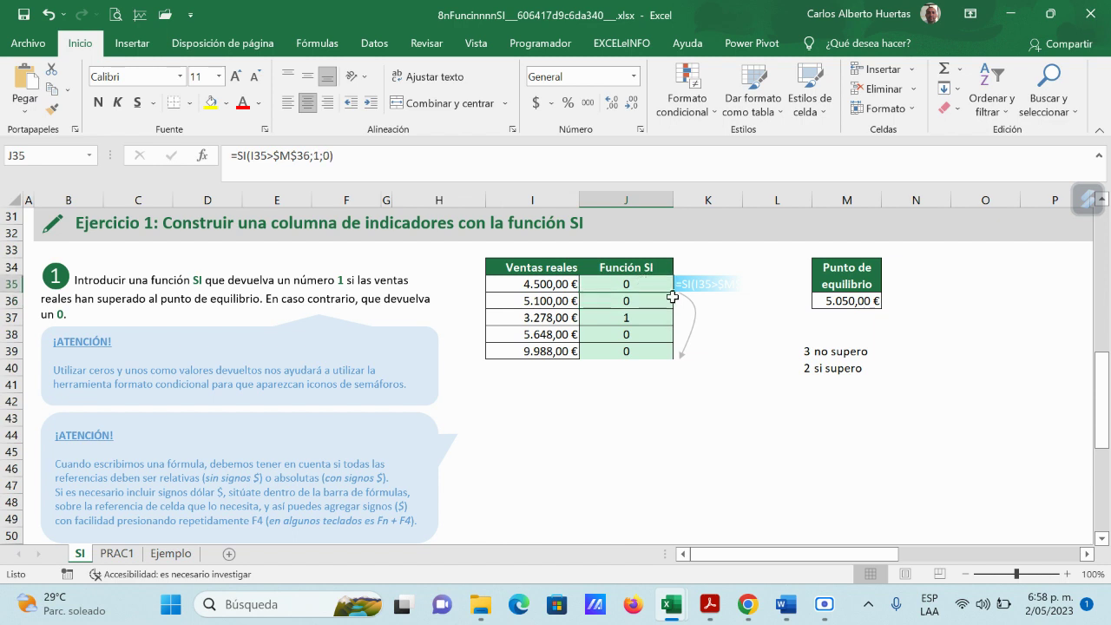
drag(673, 292, 675, 357)
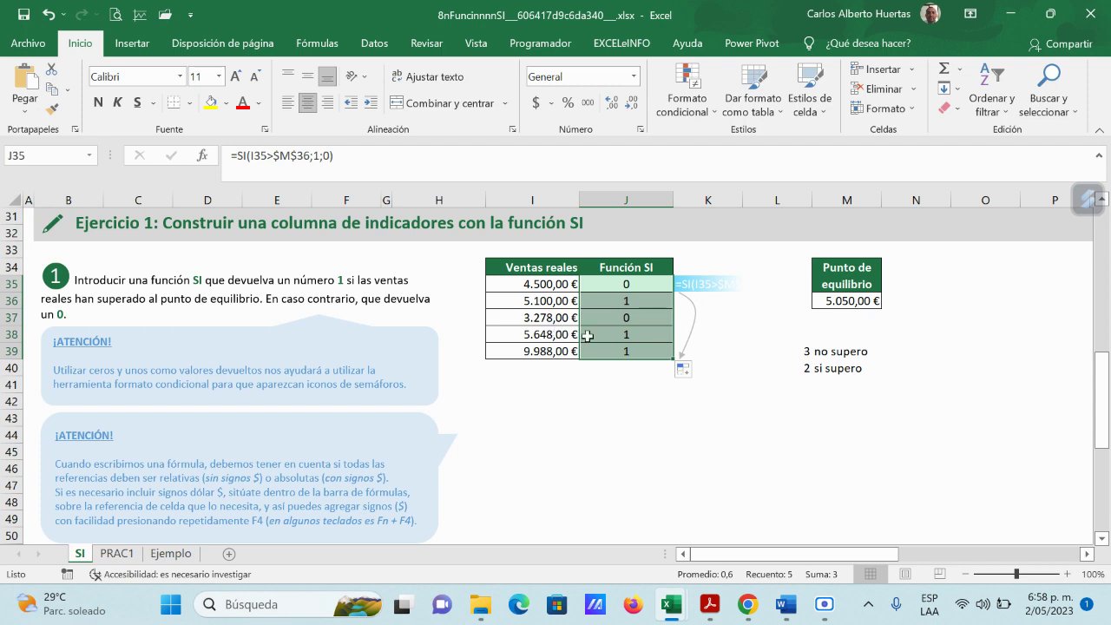
click(626, 416)
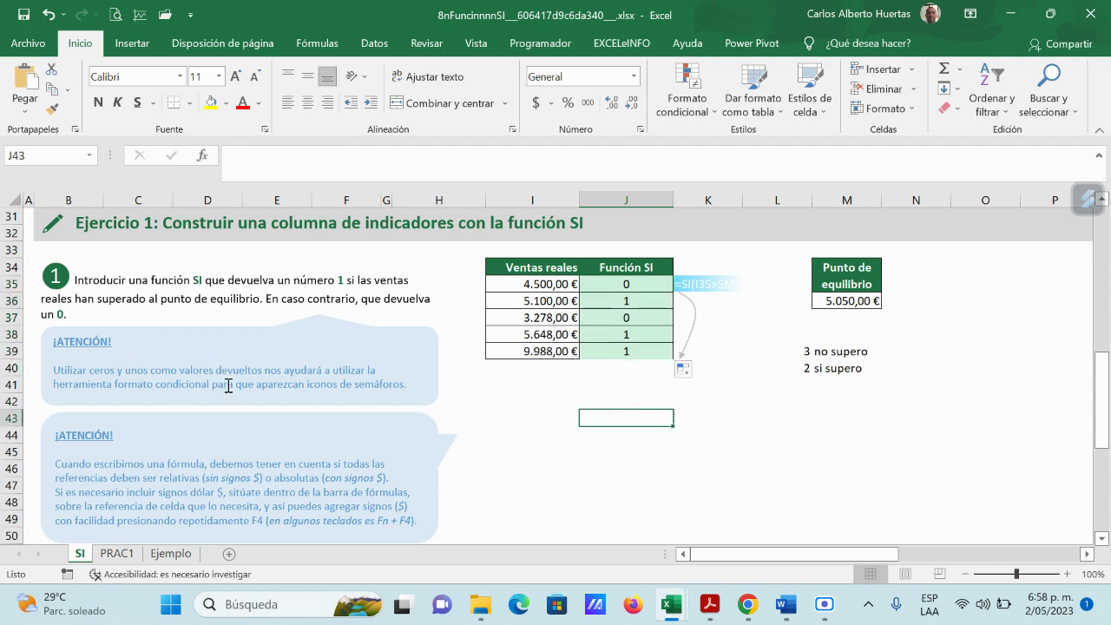
- Look over the Ejemplo sheet, and read the PRAC1 call-duration task with its TIEMPO and OBJETIVO cells
click(118, 556)
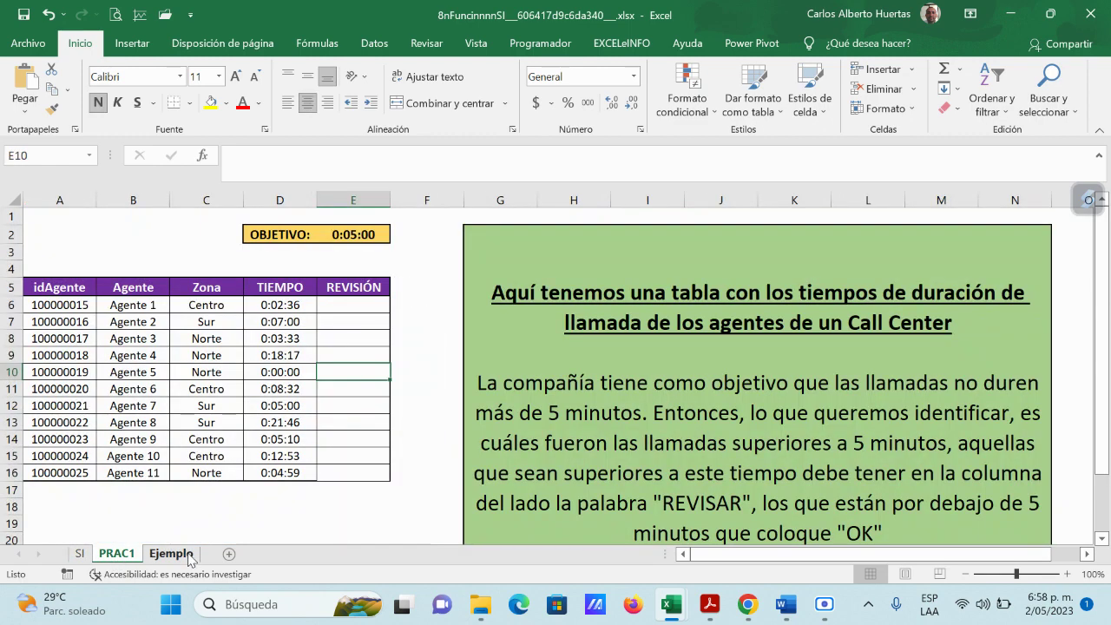
click(171, 553)
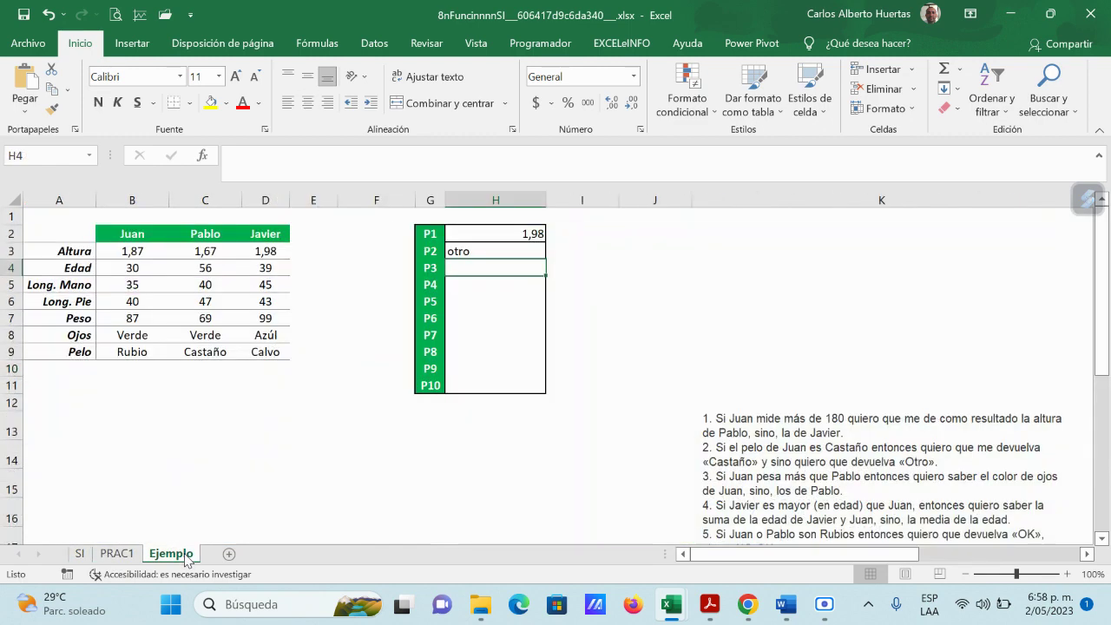
click(119, 555)
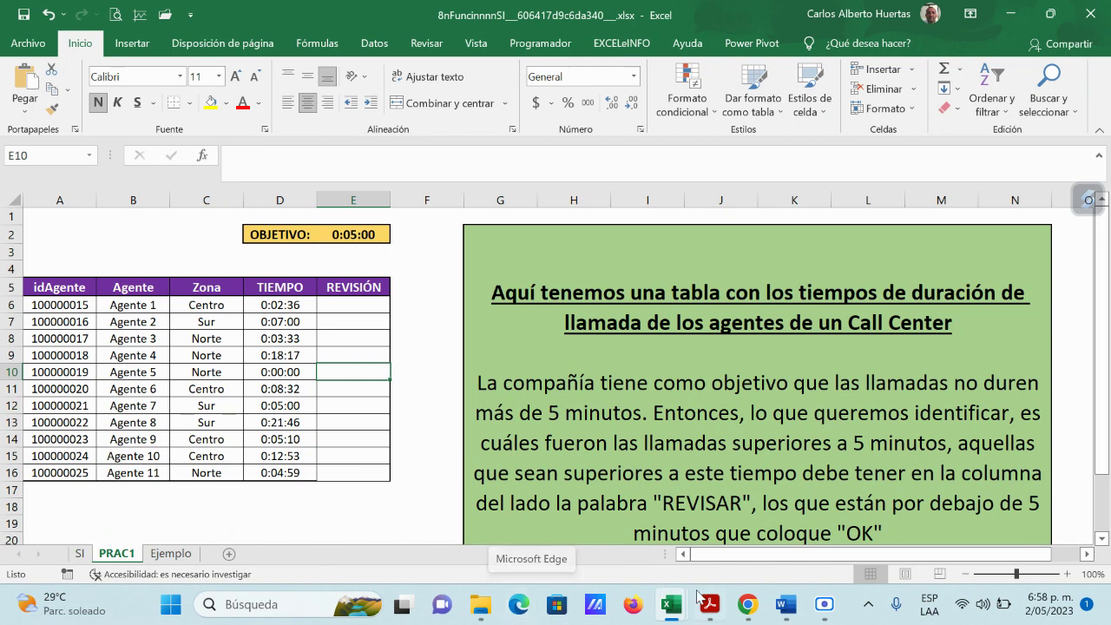
mouse_move(760, 612)
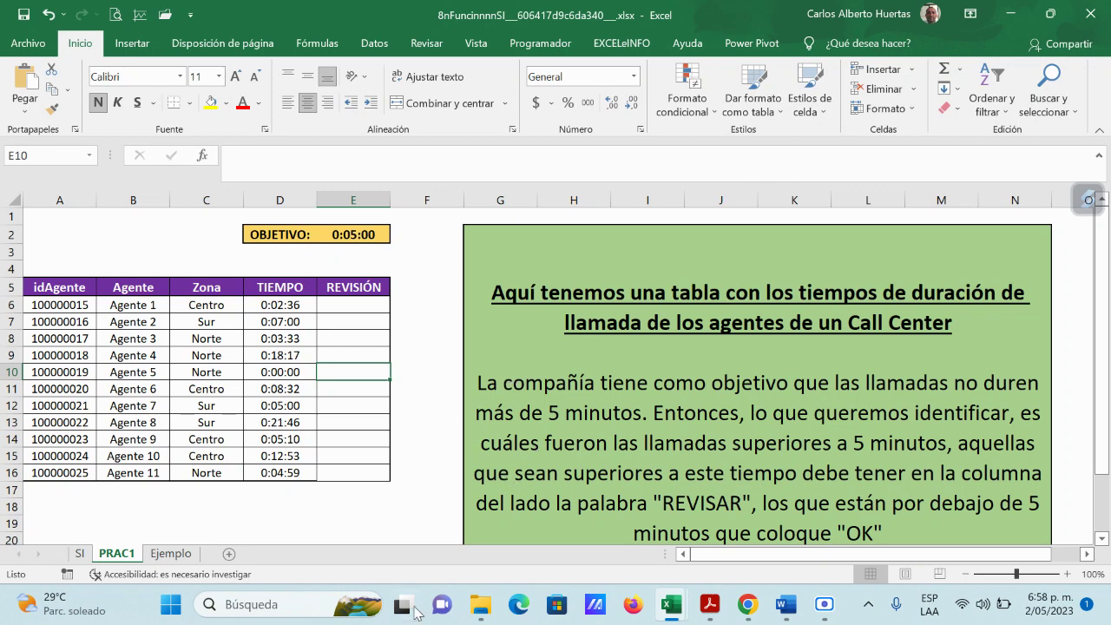
mouse_move(405, 595)
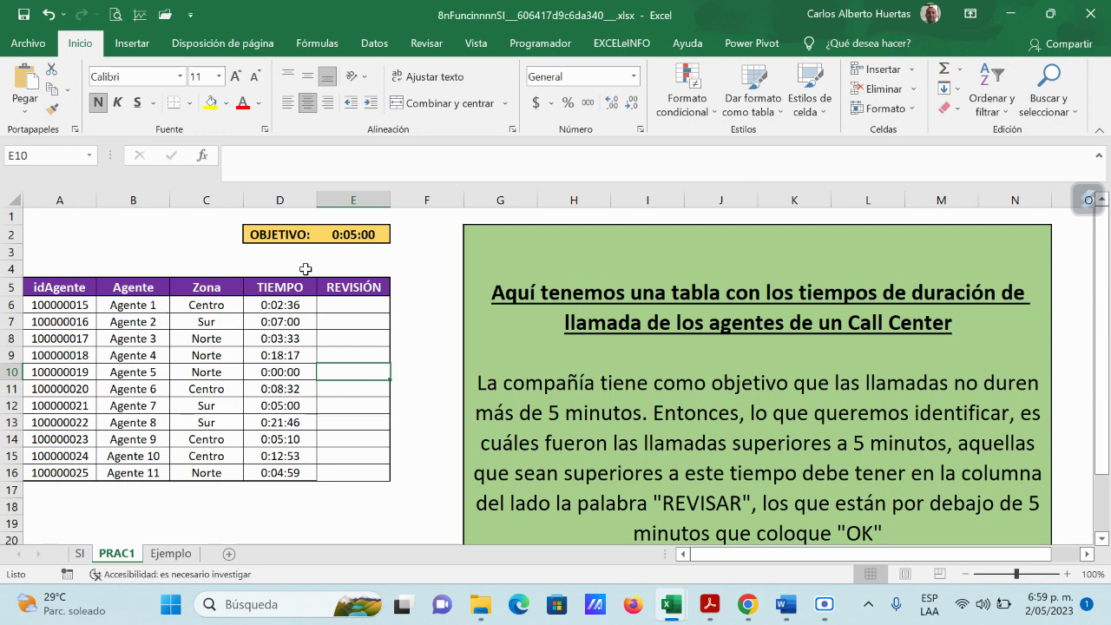
scroll(499, 311, down, 1)
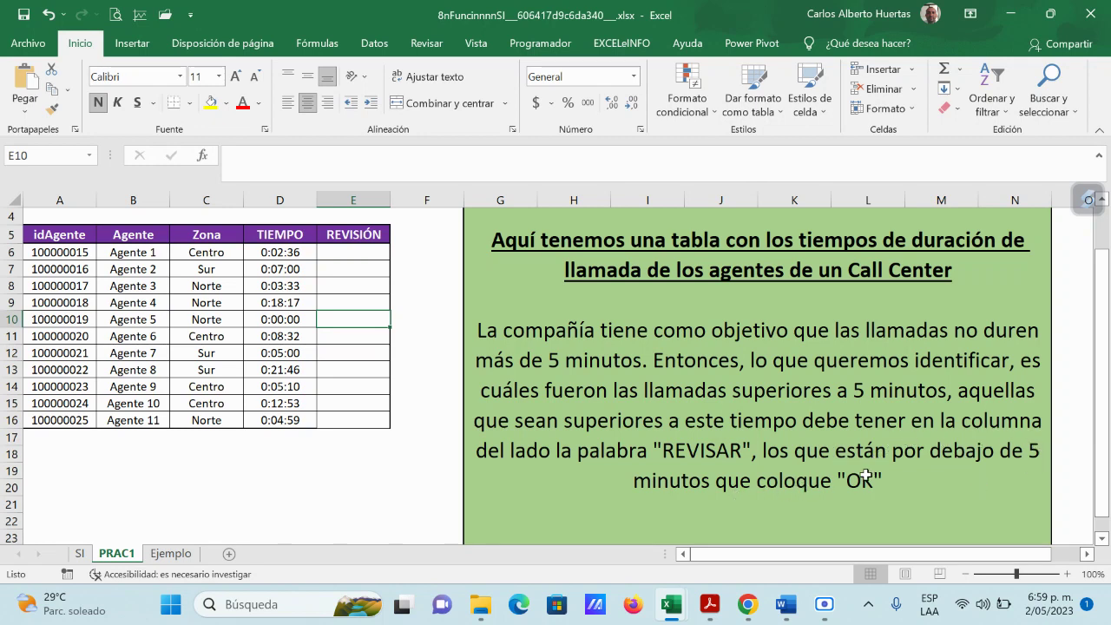
scroll(703, 388, up, 1)
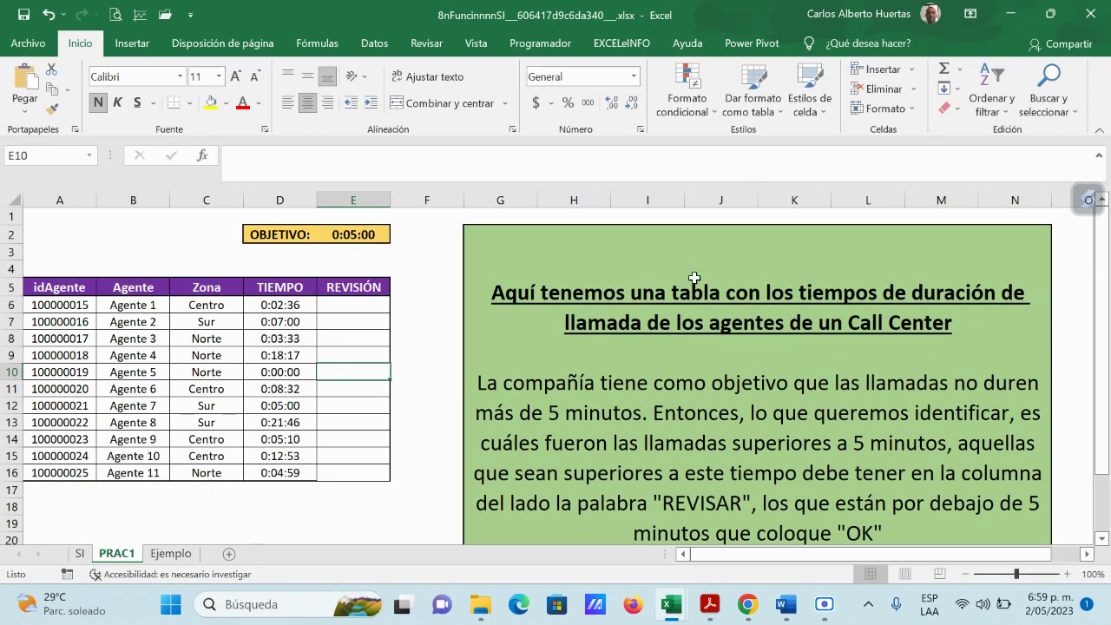
click(292, 305)
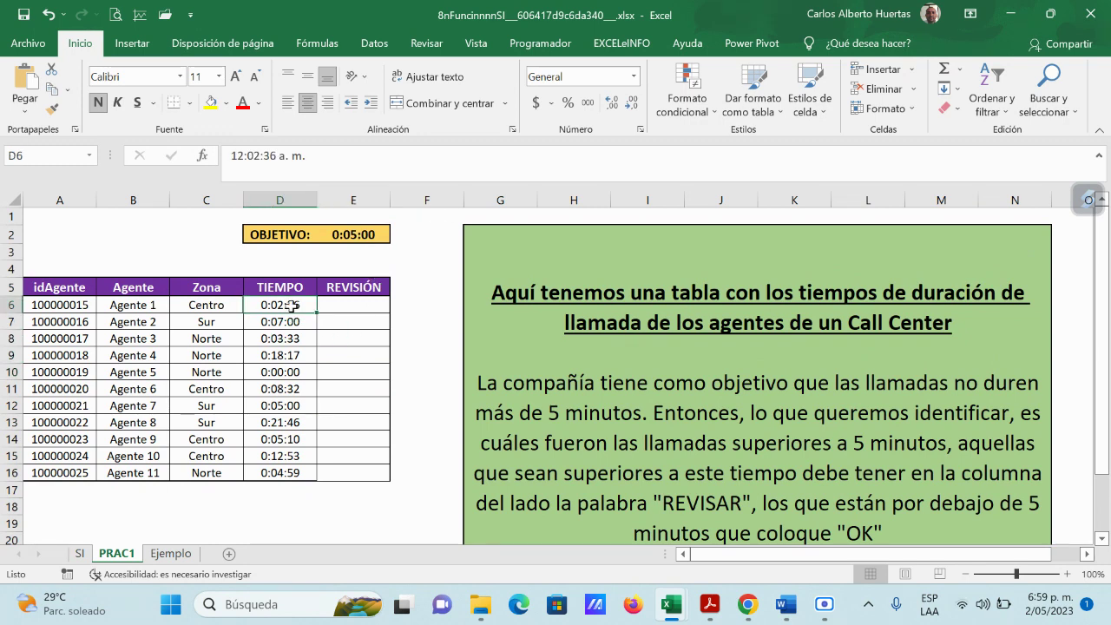
click(358, 235)
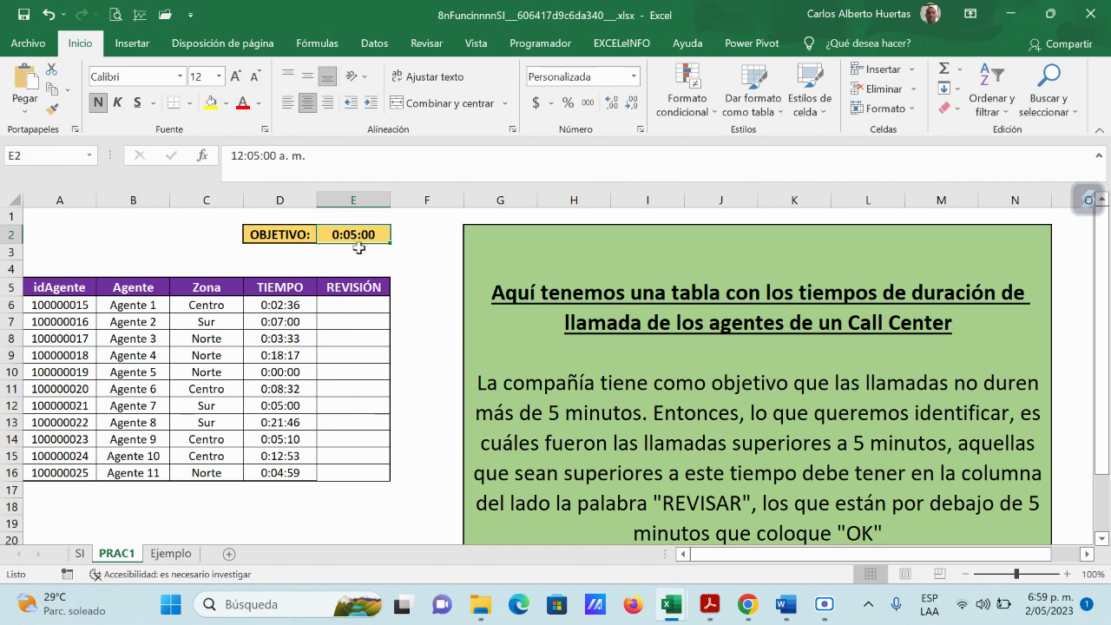
- Start an SI function in E6 of PRAC1 with the logical test D6>$E$2, keeping the OBJETIVO reference absolute
click(363, 304)
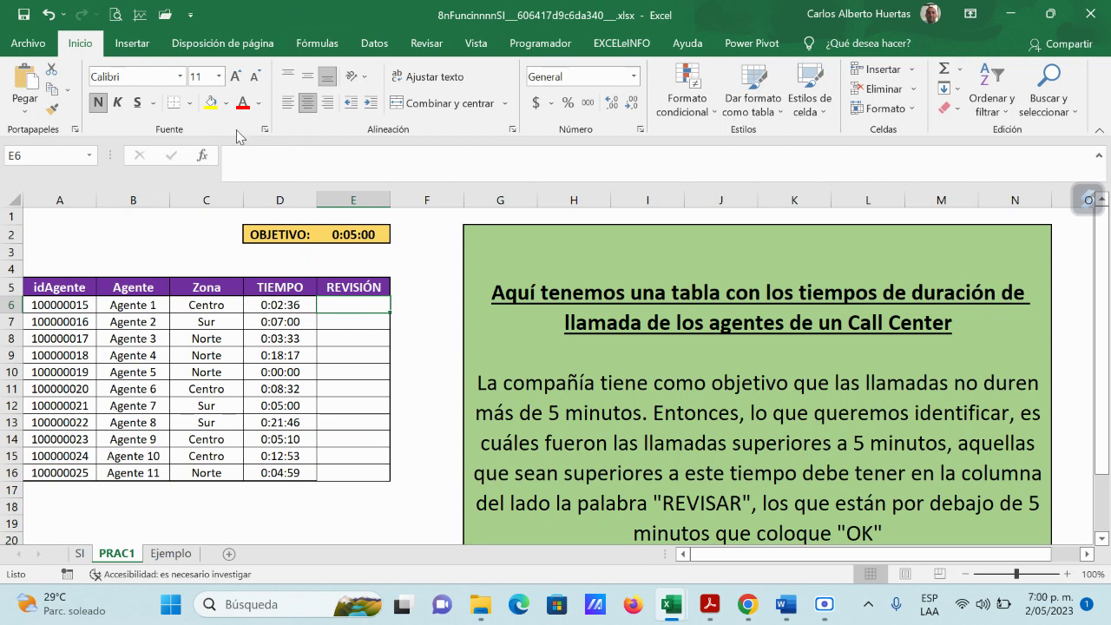
click(203, 157)
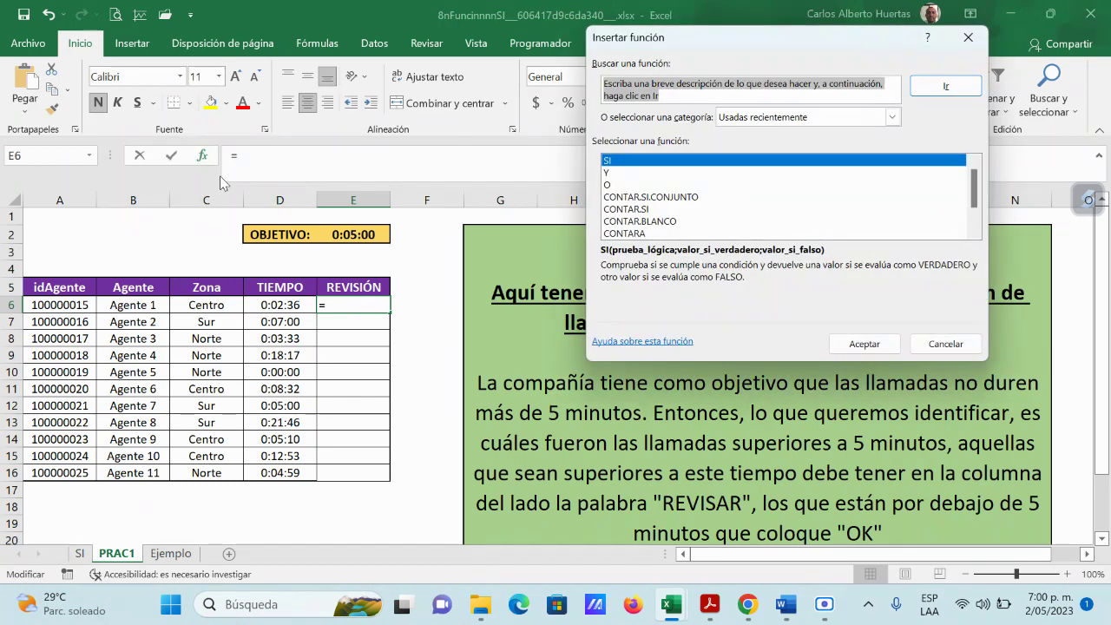
double_click(613, 161)
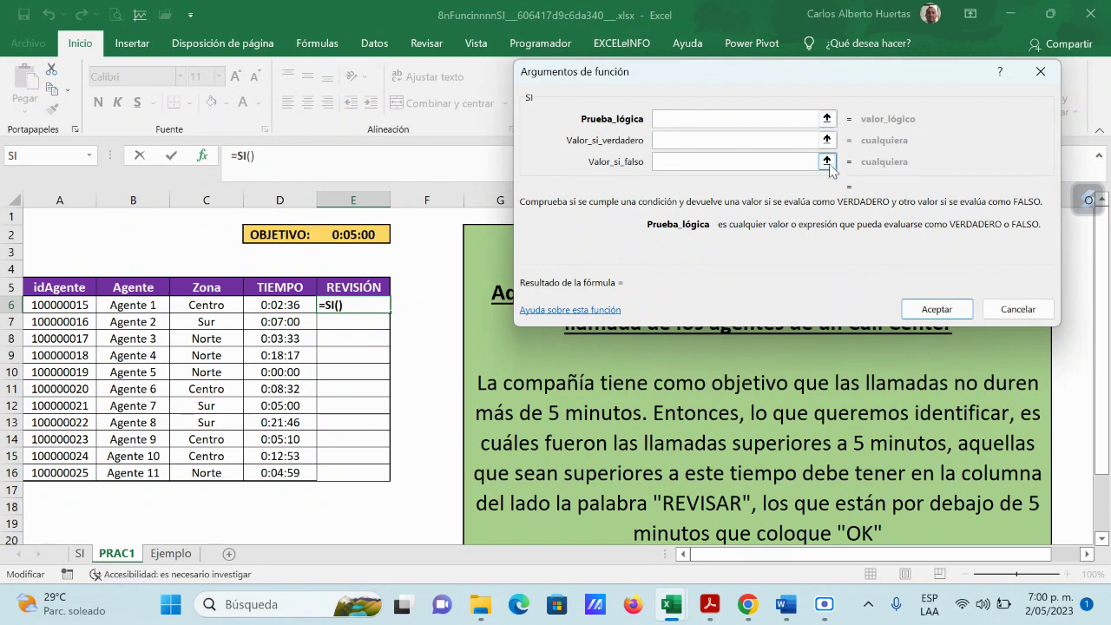
click(826, 118)
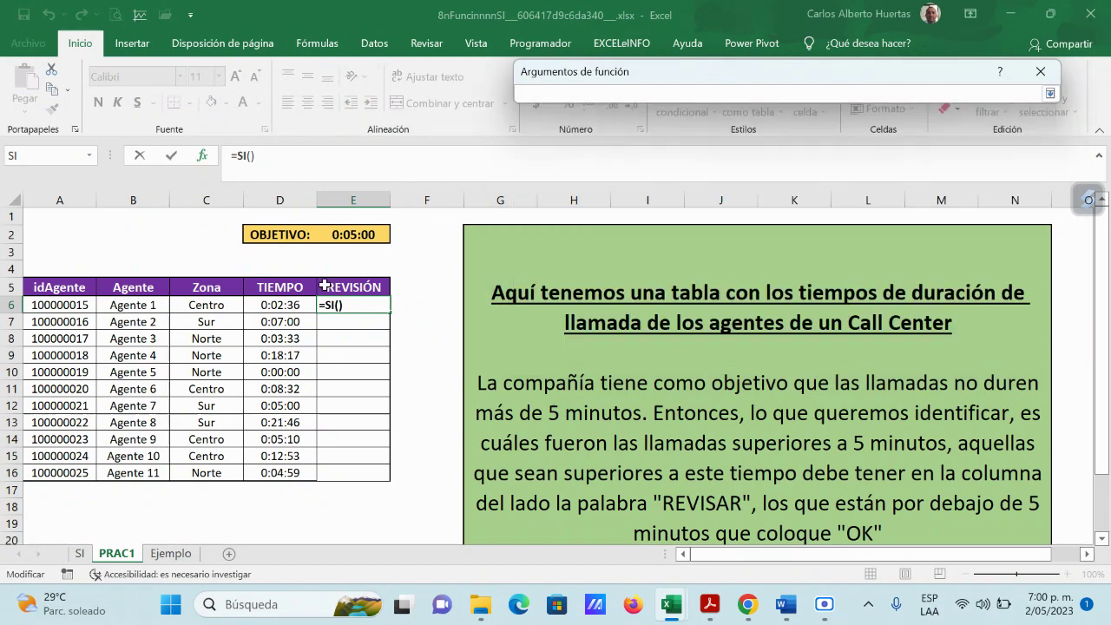
click(295, 306)
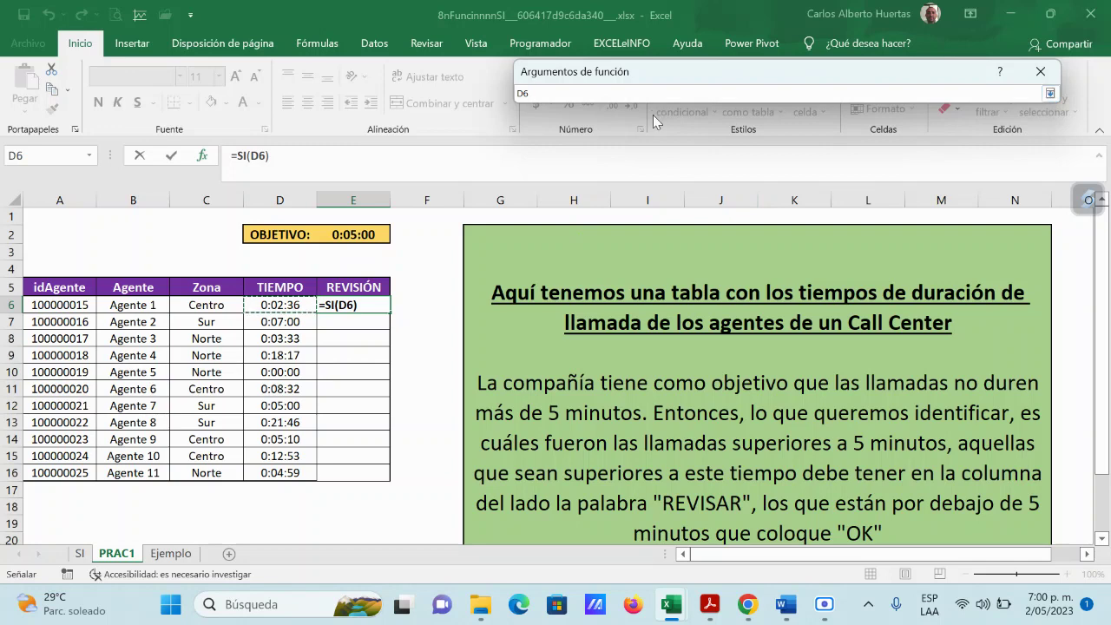
text(>)
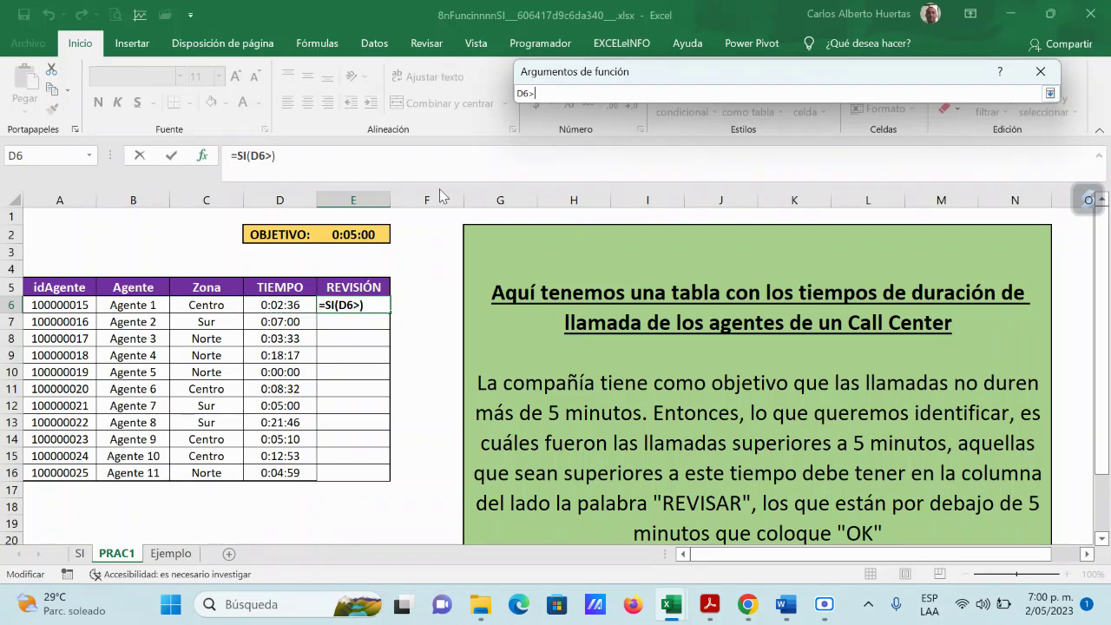
click(379, 234)
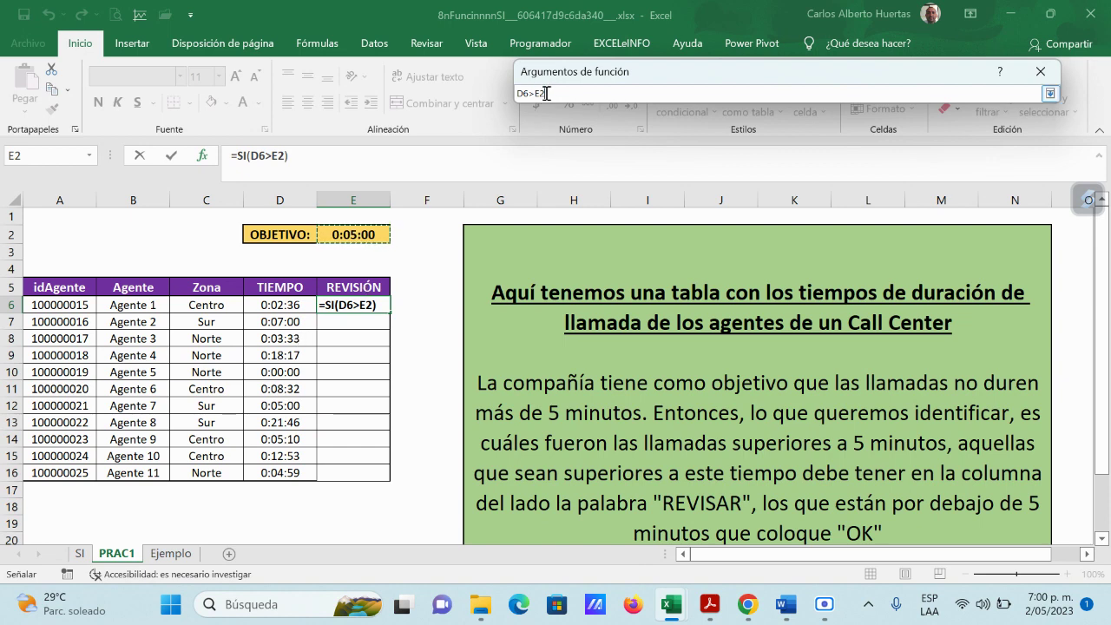
key(F4)
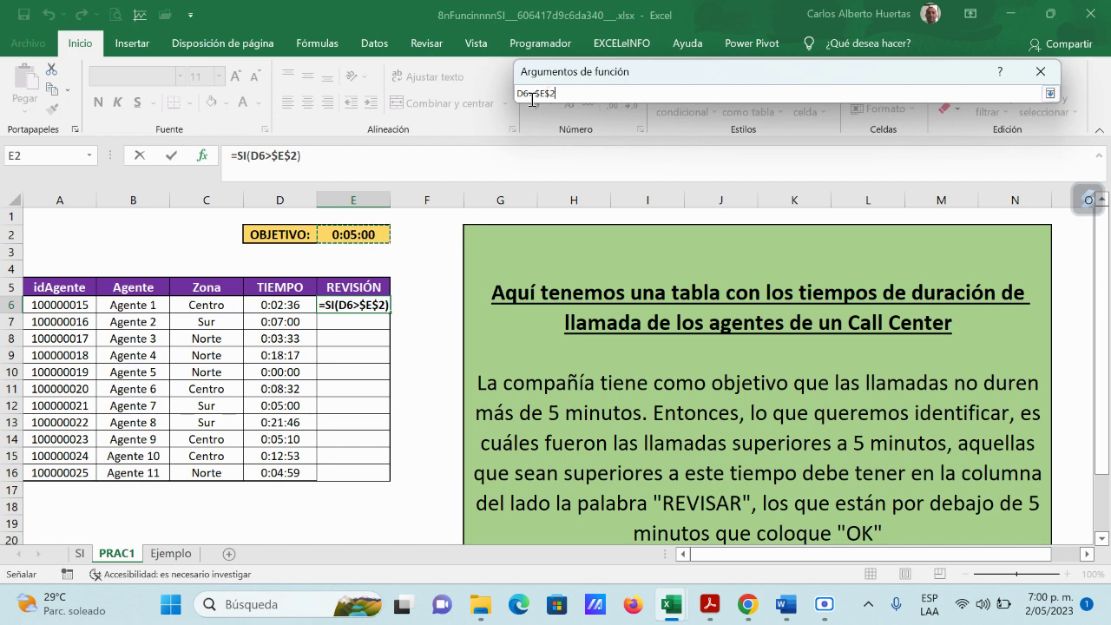
click(1048, 94)
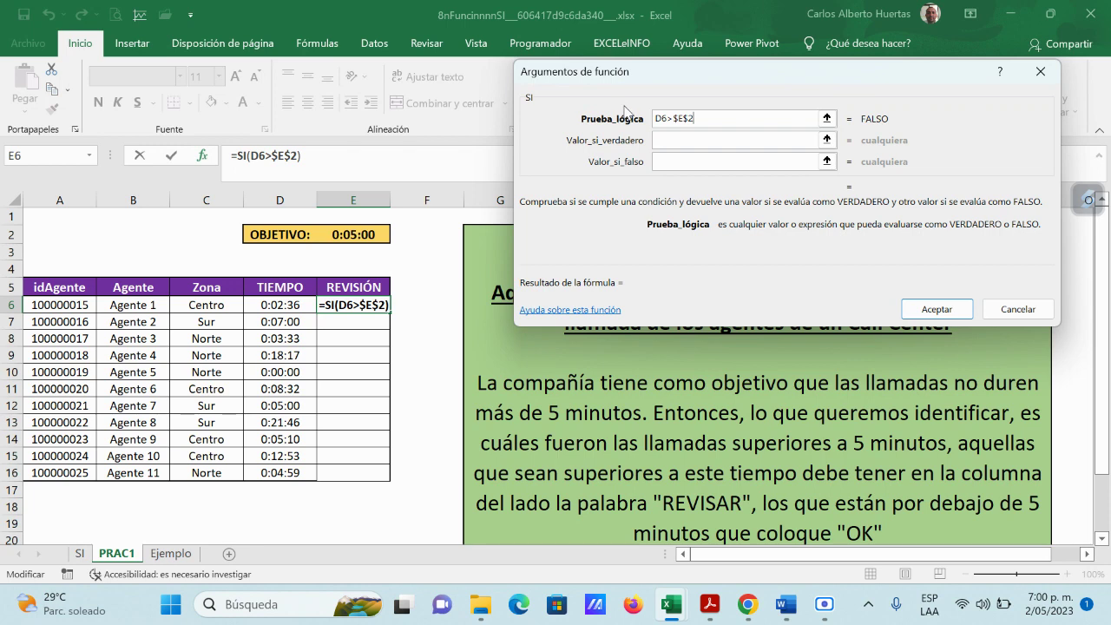
- Complete the E6 function so it returns "revisar" when the test is true and "ok" when it is false
click(678, 164)
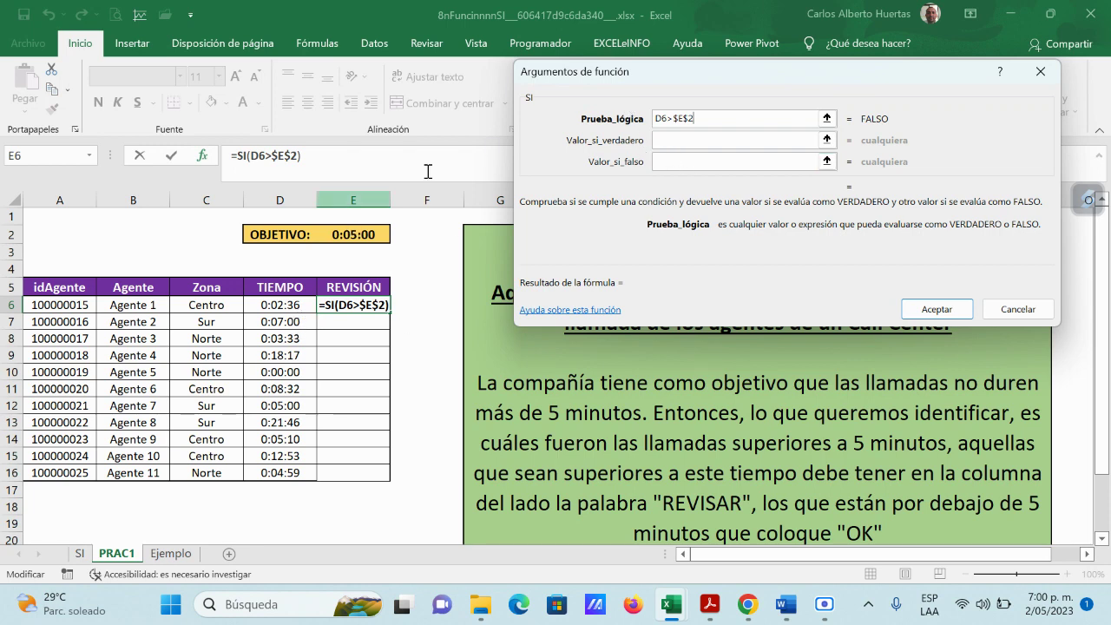
click(677, 142)
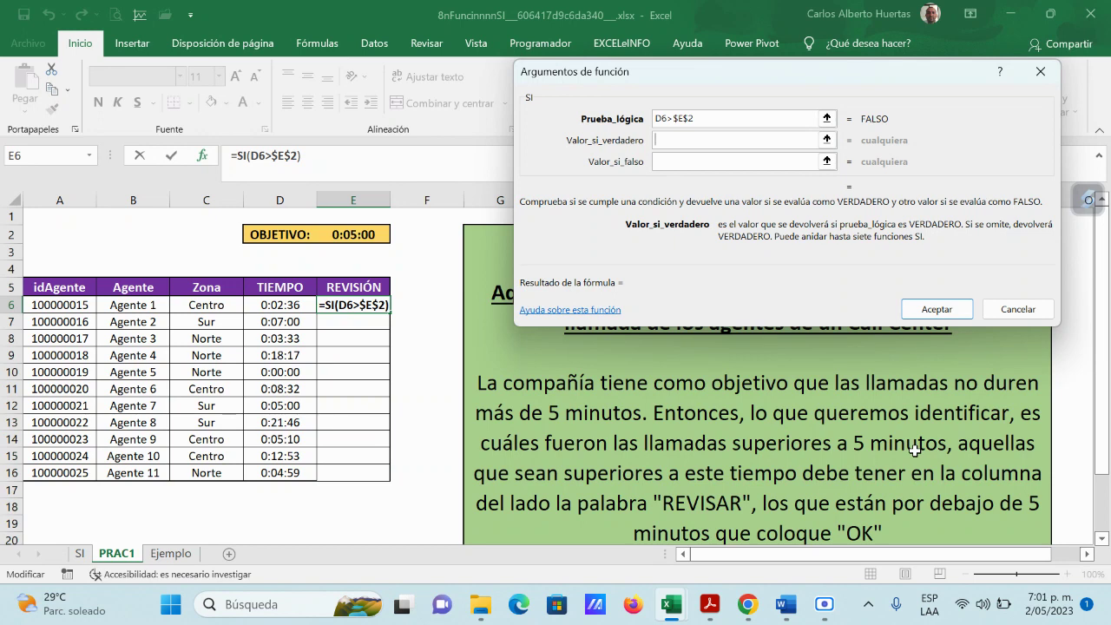
text(revisar)
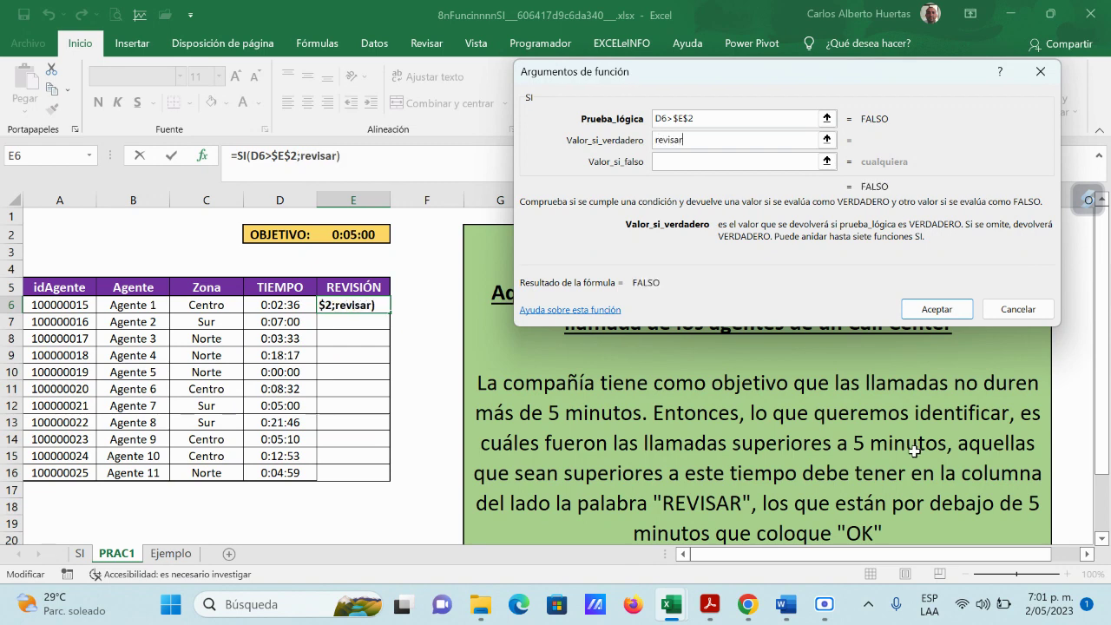
click(701, 159)
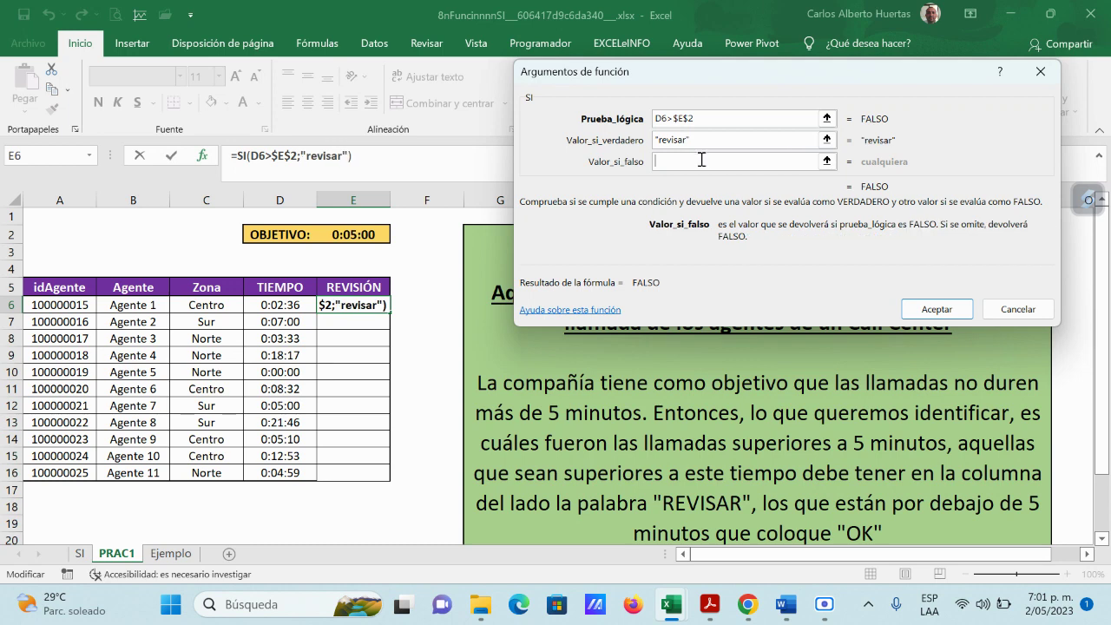
text(ok)
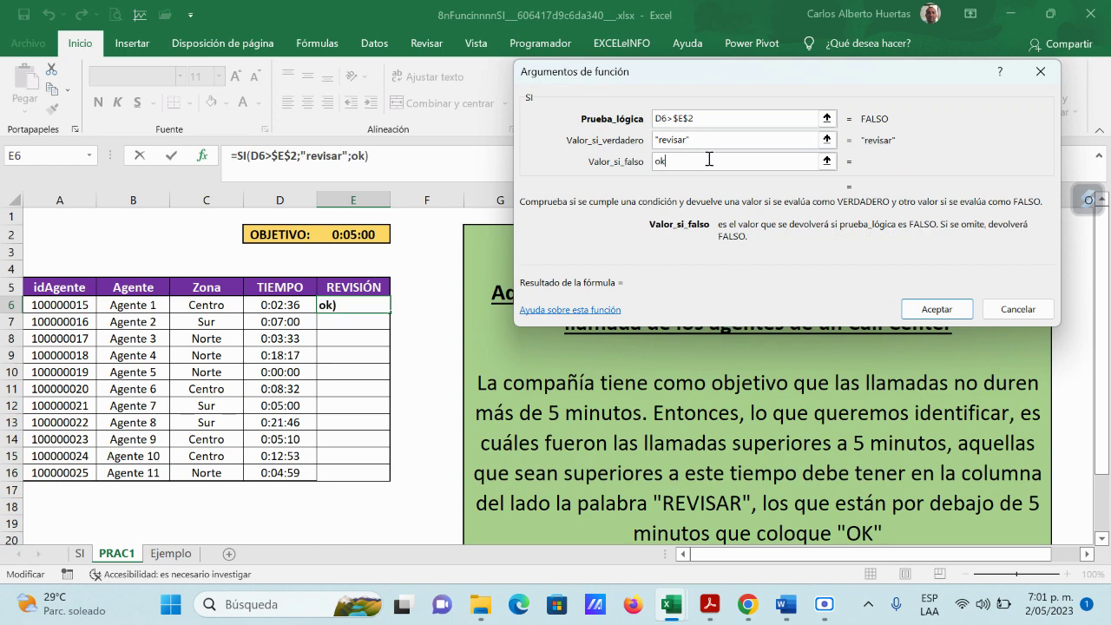
click(936, 309)
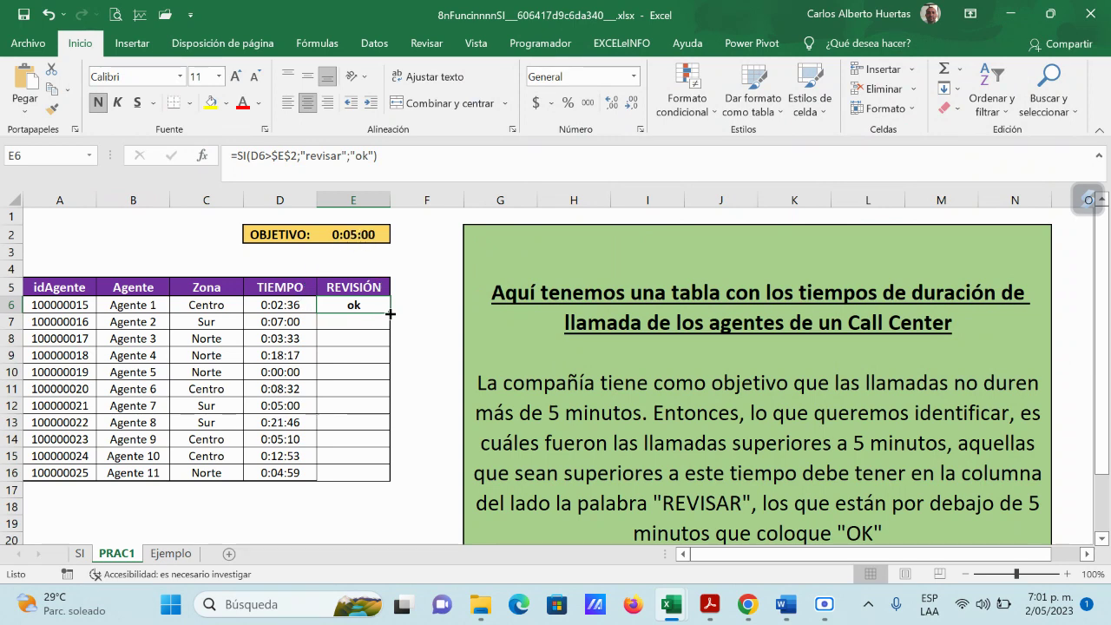
- Fill the E6 formula down the REVISIÓN column to E16 and reselect E6
drag(391, 313, 396, 487)
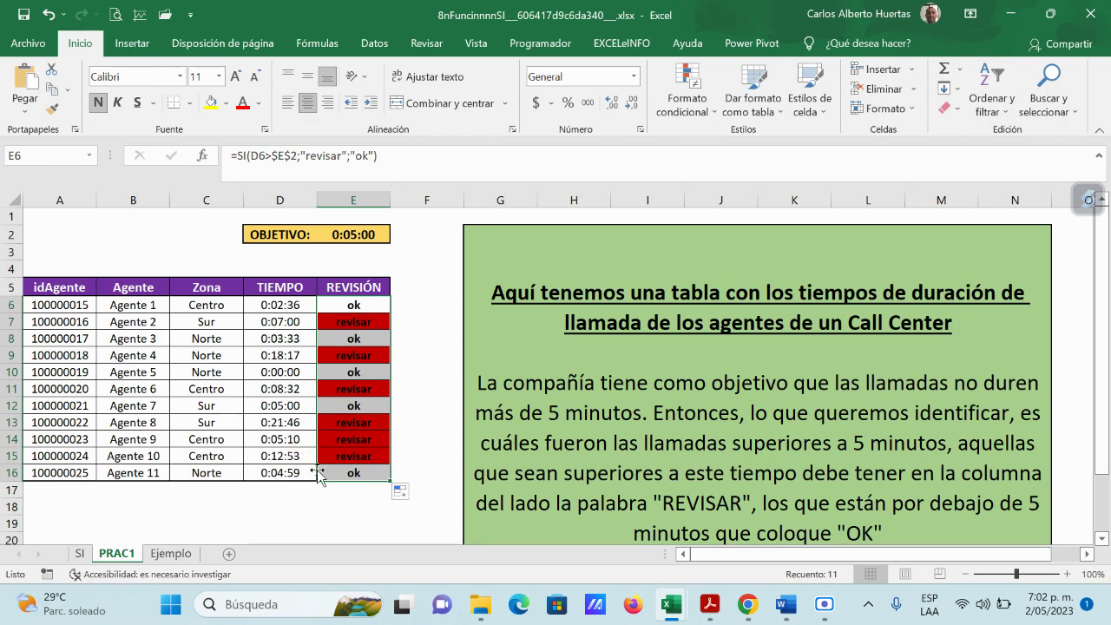
click(414, 436)
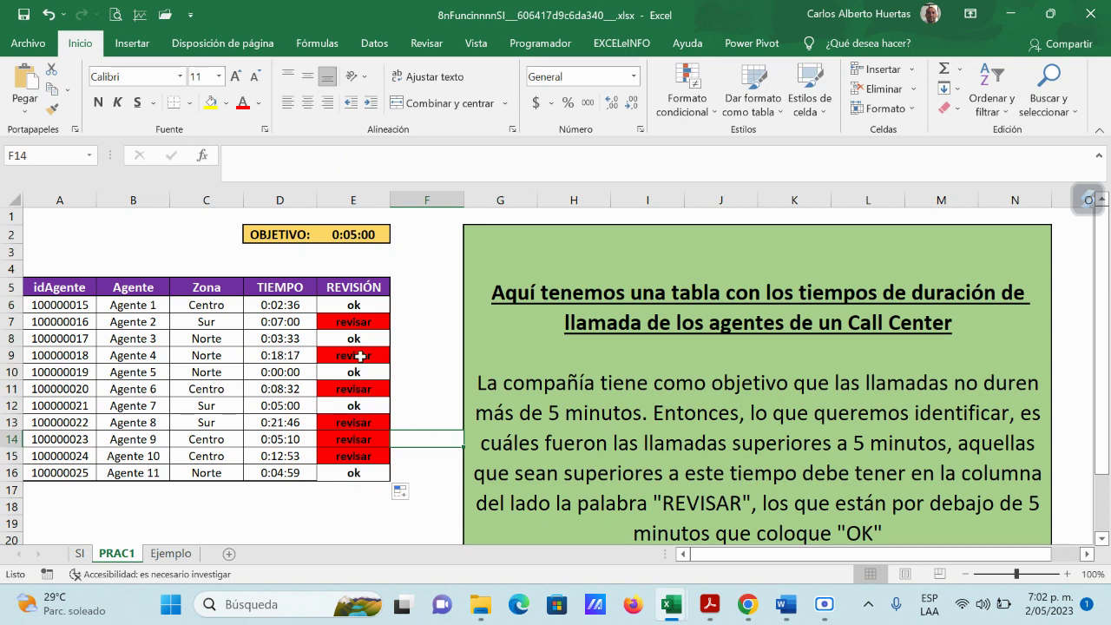
click(349, 307)
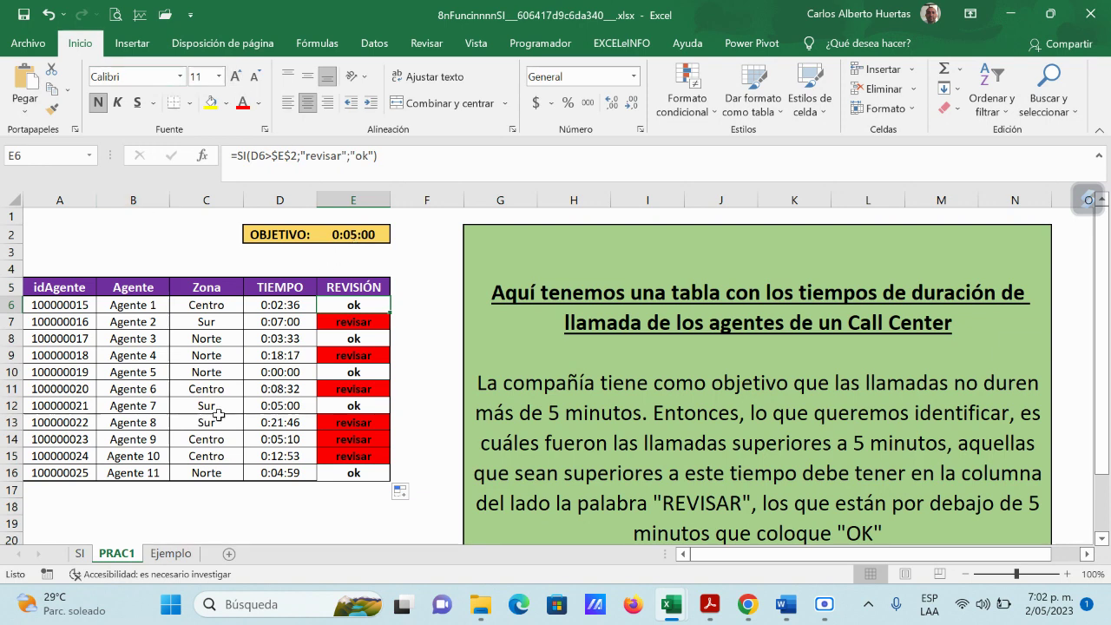
- Look over the ten questions on the Ejemplo sheet, and examine the P1 and P2 formulas with their source cells D3 and B9
click(170, 554)
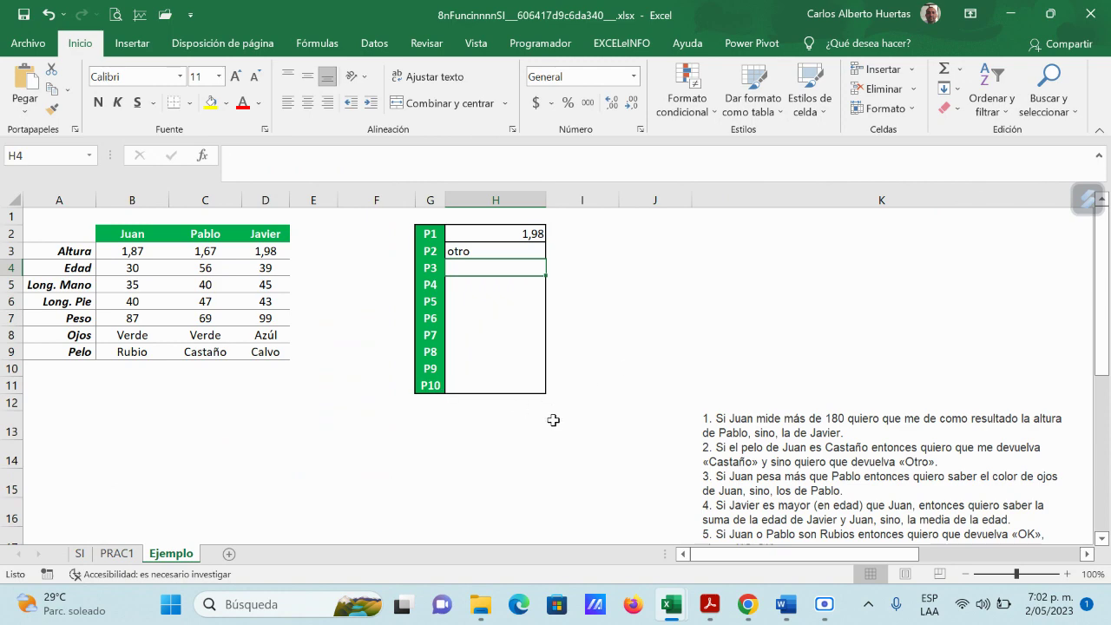
scroll(552, 420, down, 4)
scroll(772, 395, down, 1)
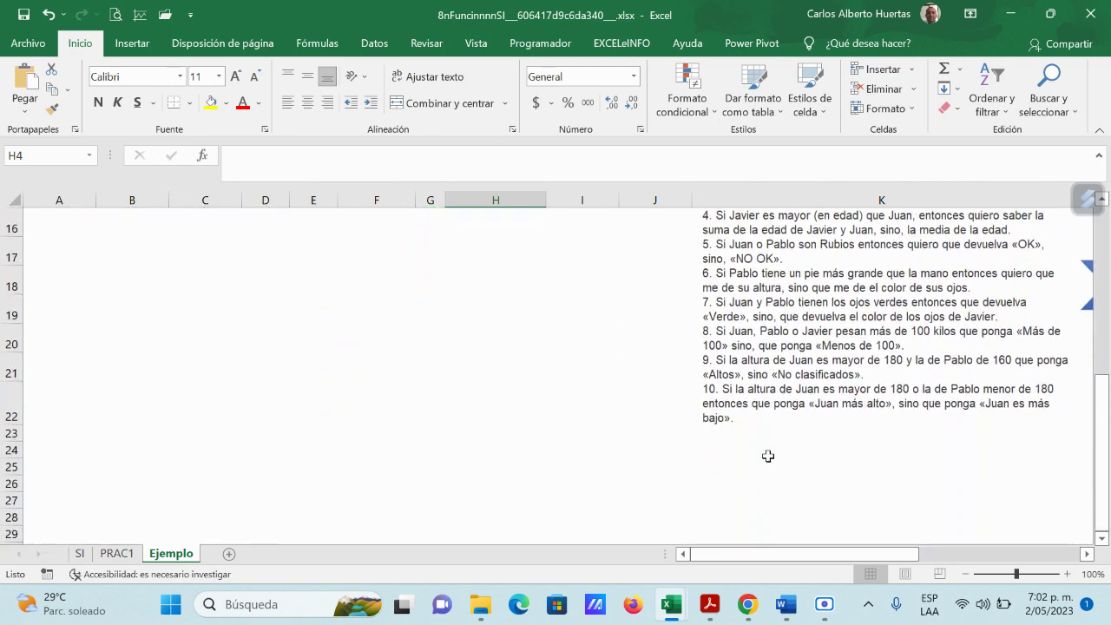
scroll(767, 456, up, 5)
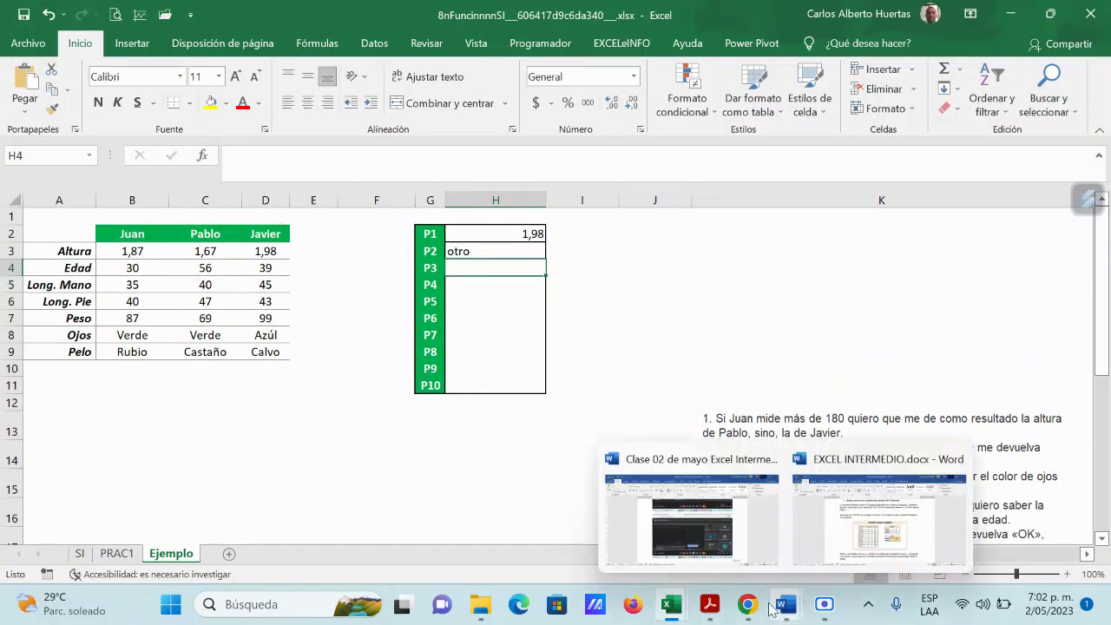
mouse_move(744, 614)
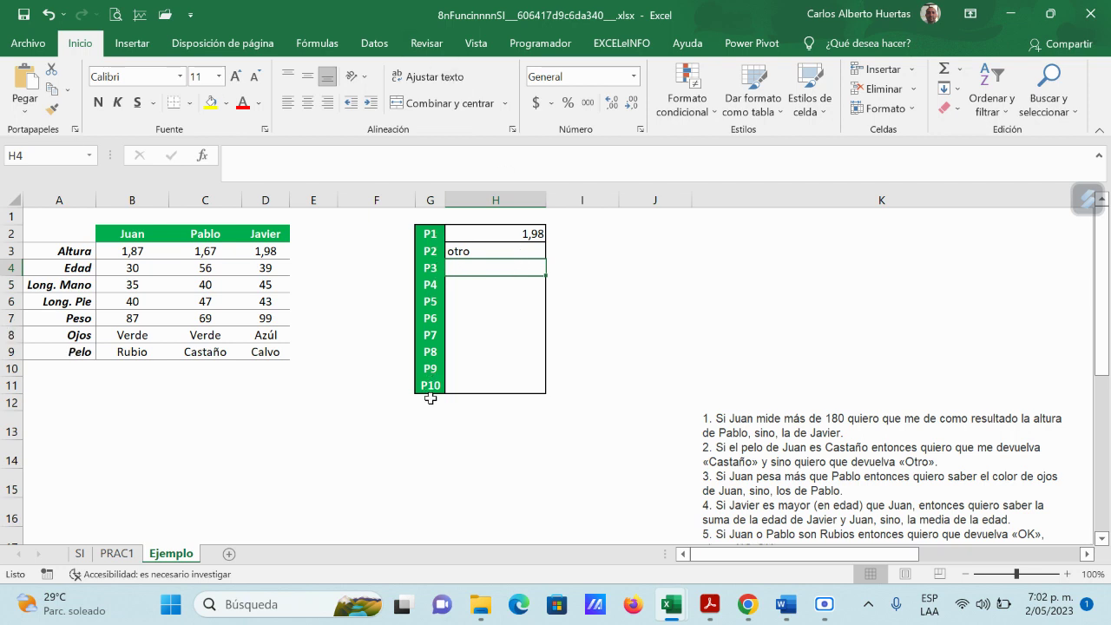
click(772, 420)
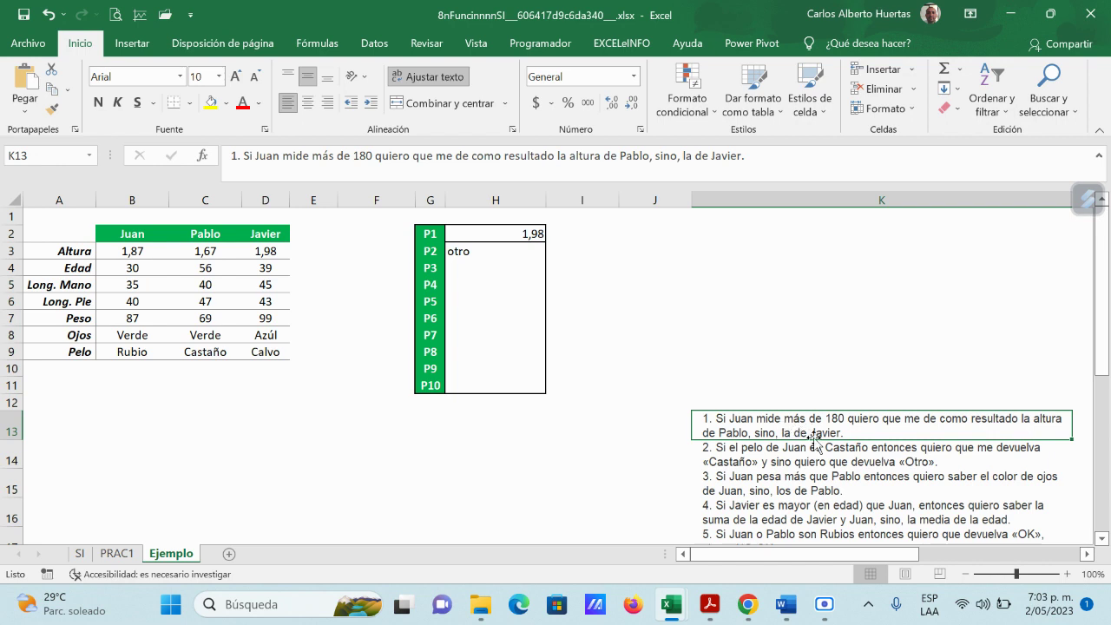
click(512, 233)
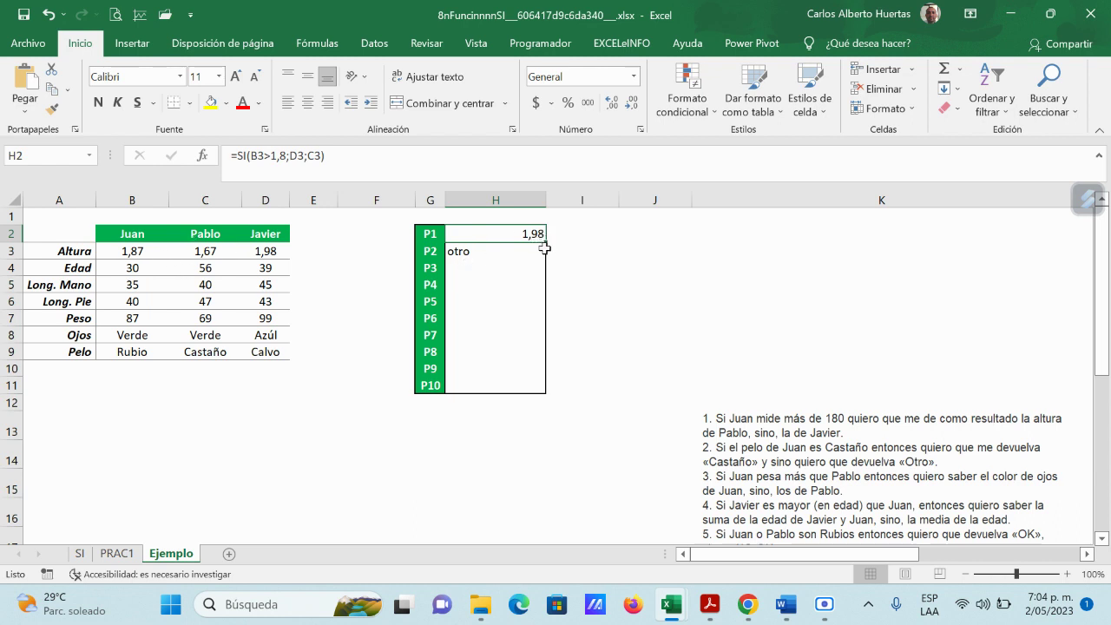
click(278, 251)
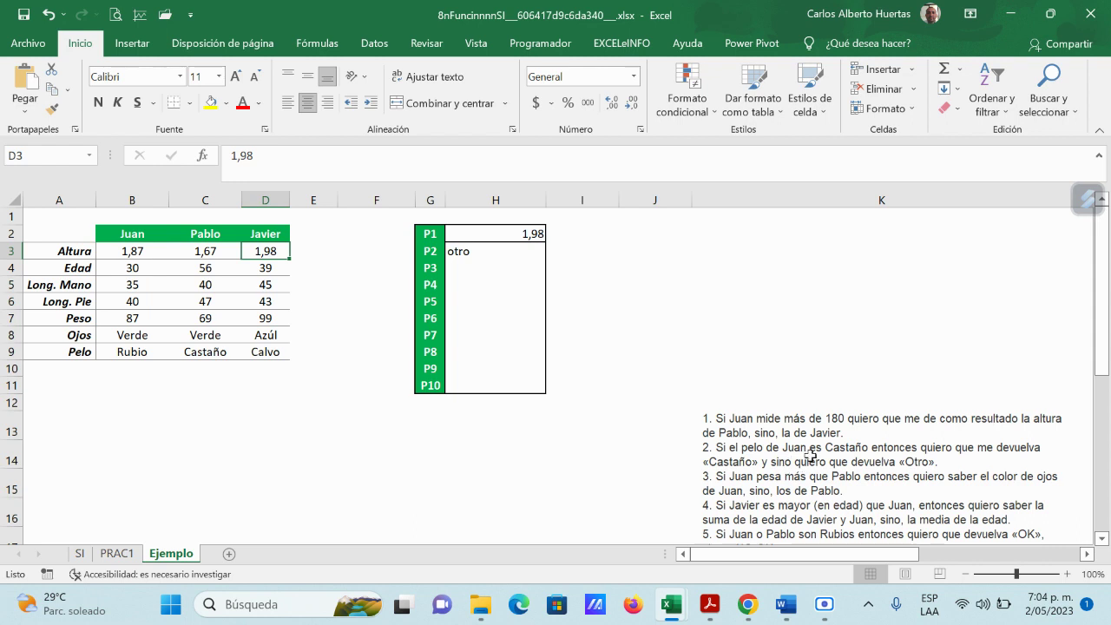
click(468, 252)
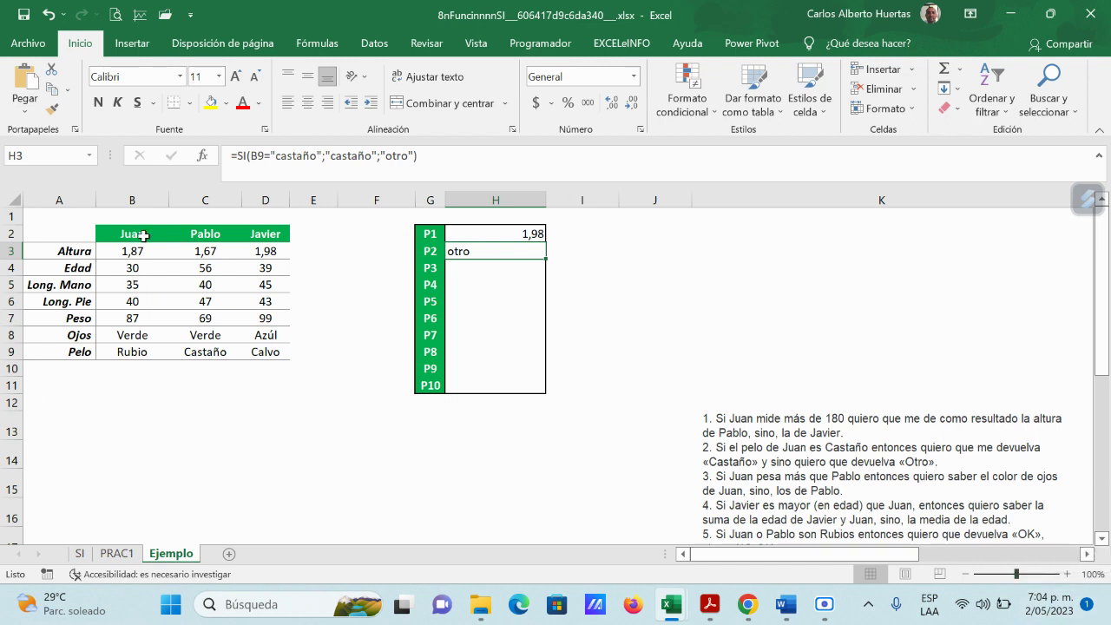
click(139, 353)
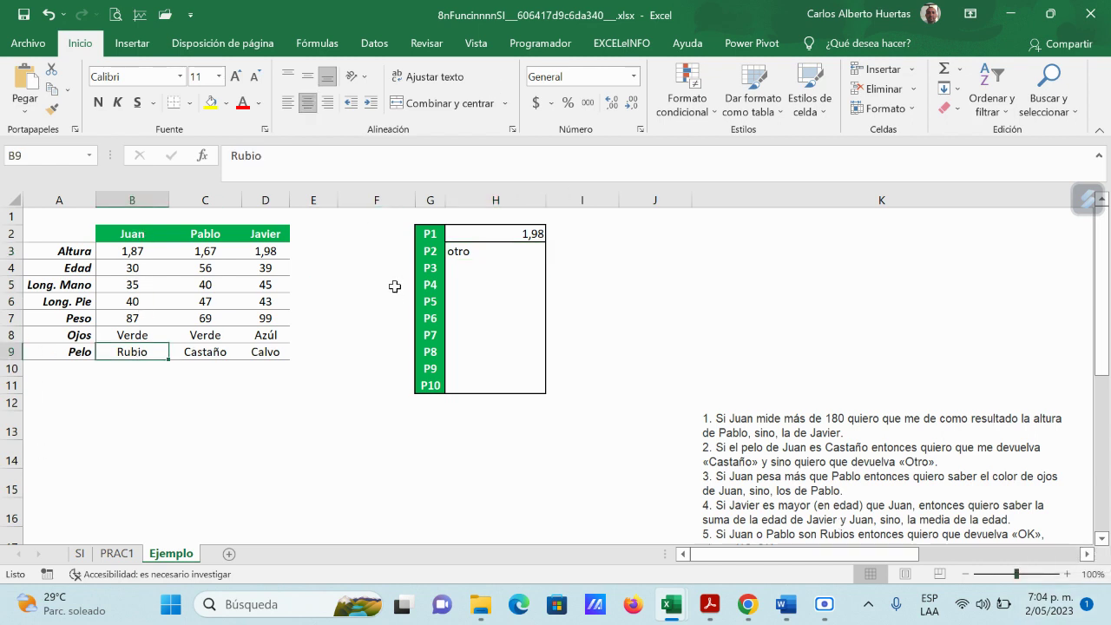
click(475, 251)
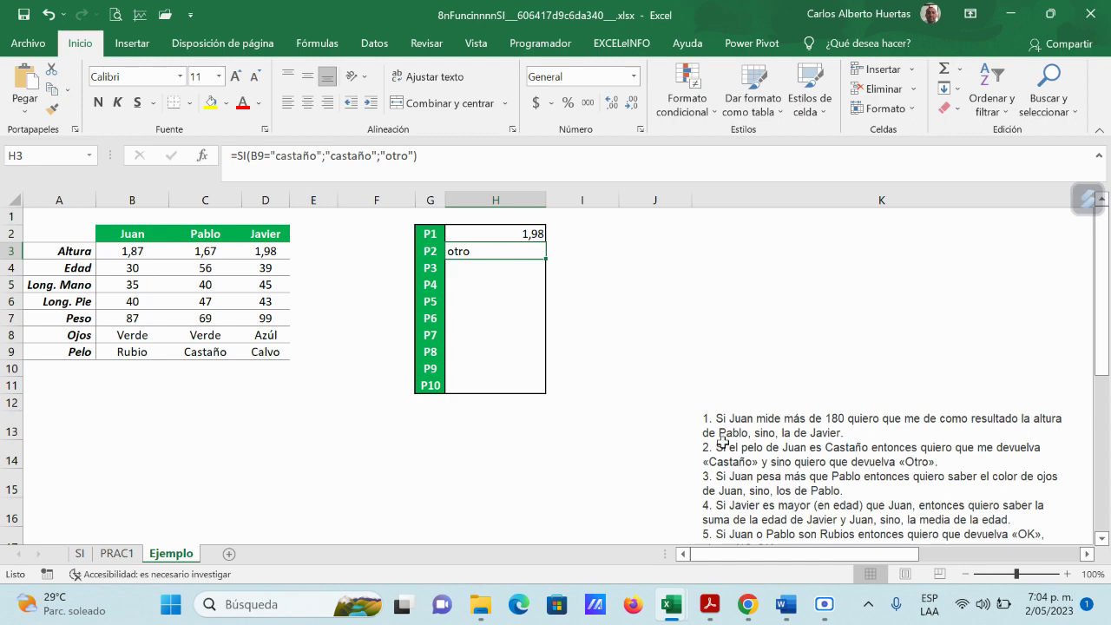
- Read through the rest of the Ejemplo question list, and review the SI and PRAC1 sheets before returning to Ejemplo
scroll(798, 368, down, 1)
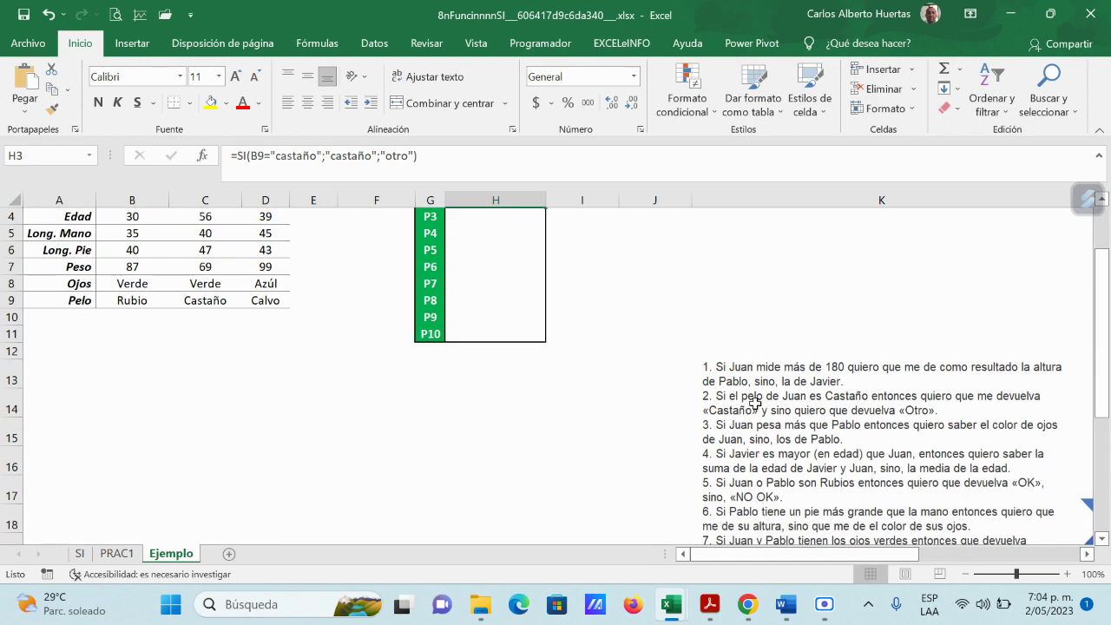
scroll(760, 440, down, 2)
scroll(710, 347, down, 1)
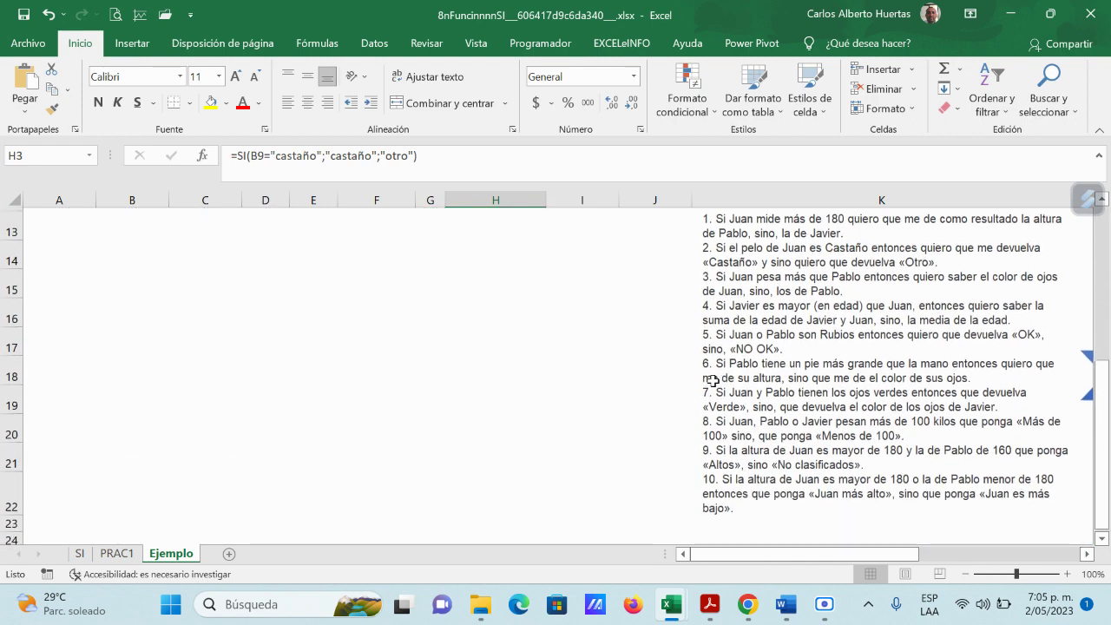
scroll(748, 392, up, 2)
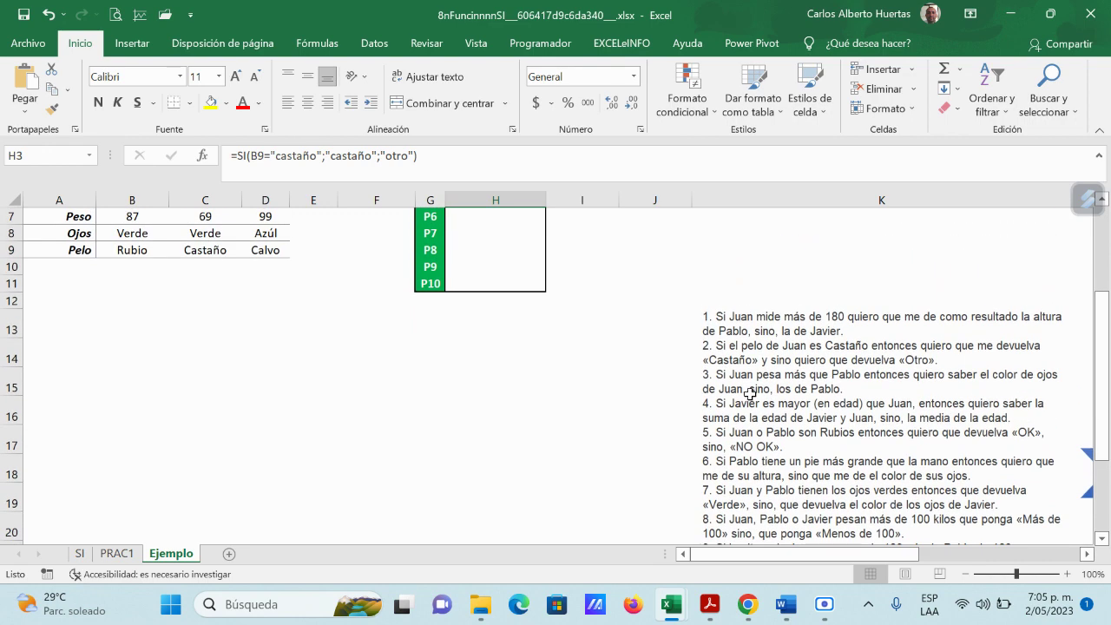
scroll(428, 491, up, 2)
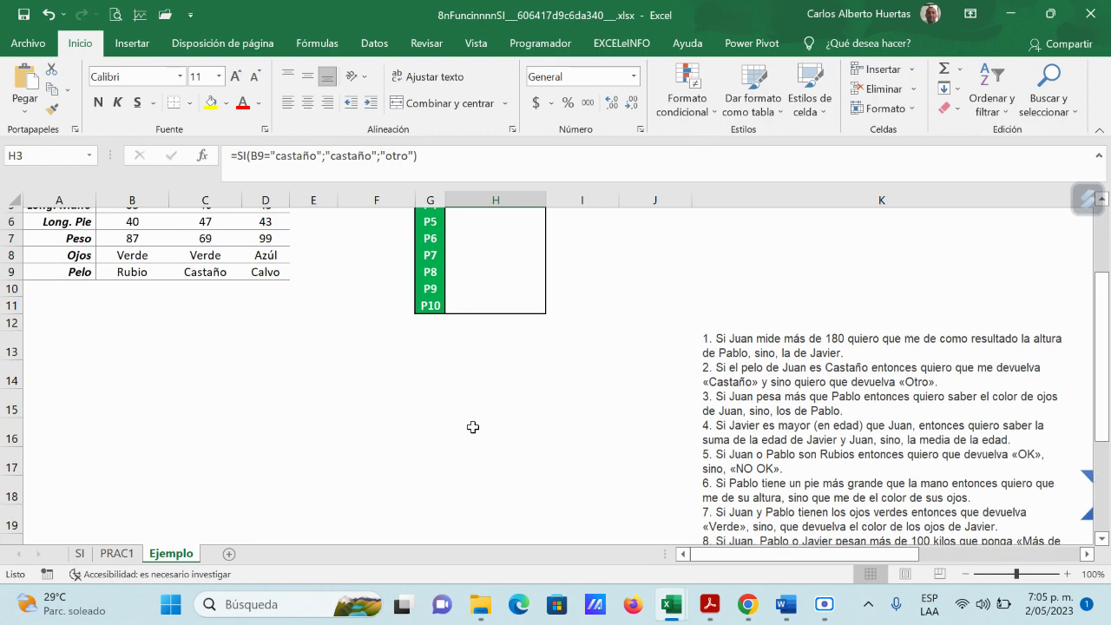
click(79, 553)
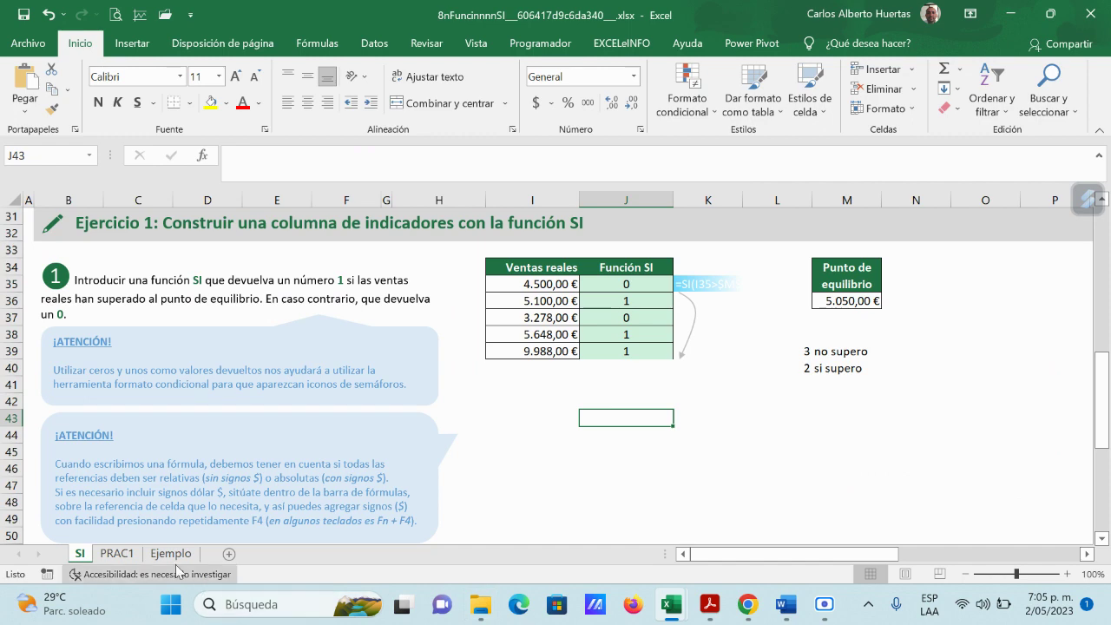
click(109, 556)
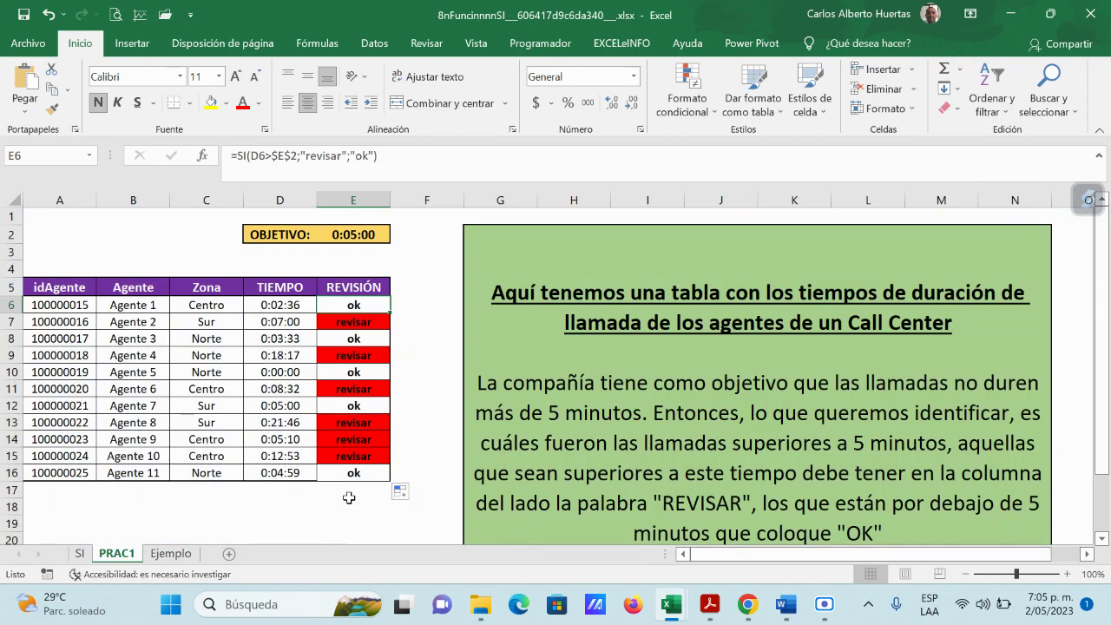
click(171, 555)
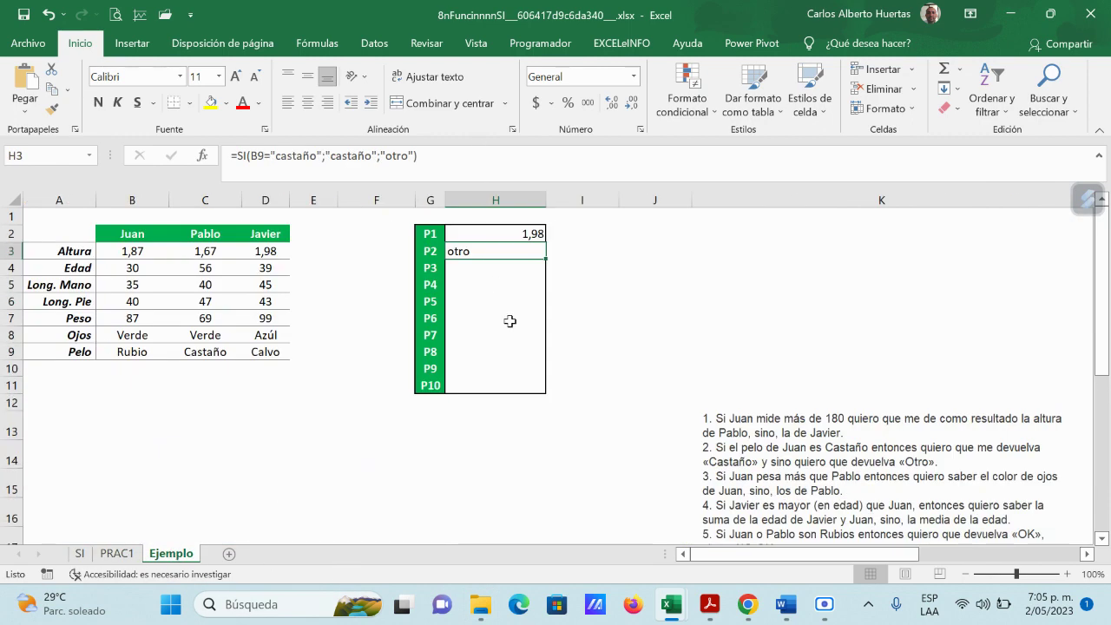
- Switch to the PDF guide in Adobe Acrobat Reader and read the Función Y section, including how it is nested in SI
scroll(519, 403, down, 2)
scroll(520, 321, up, 2)
click(1013, 15)
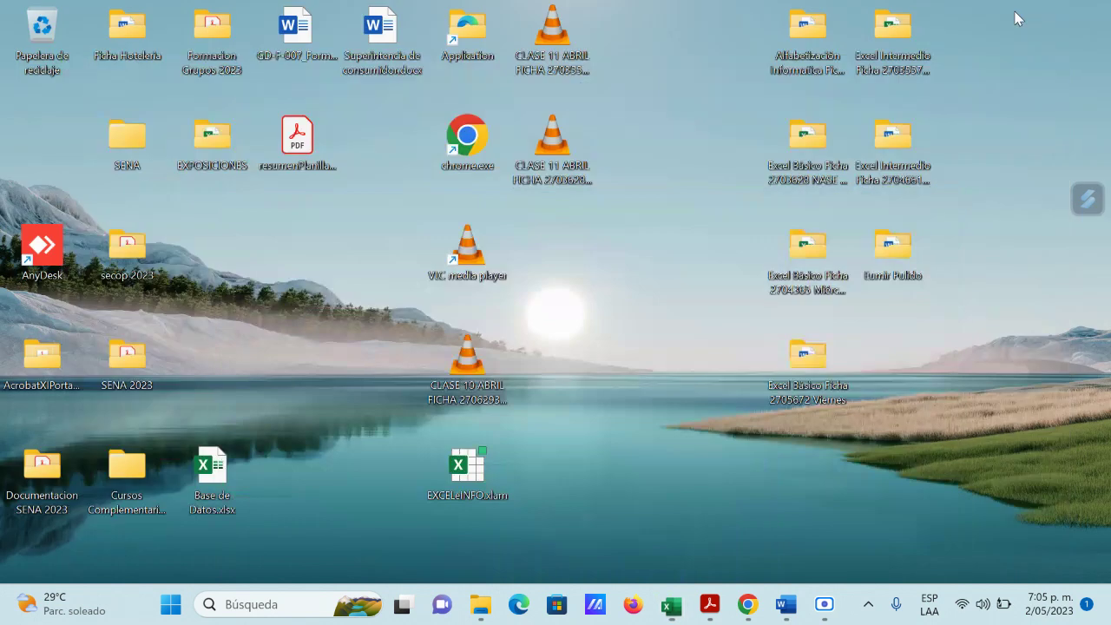
click(707, 605)
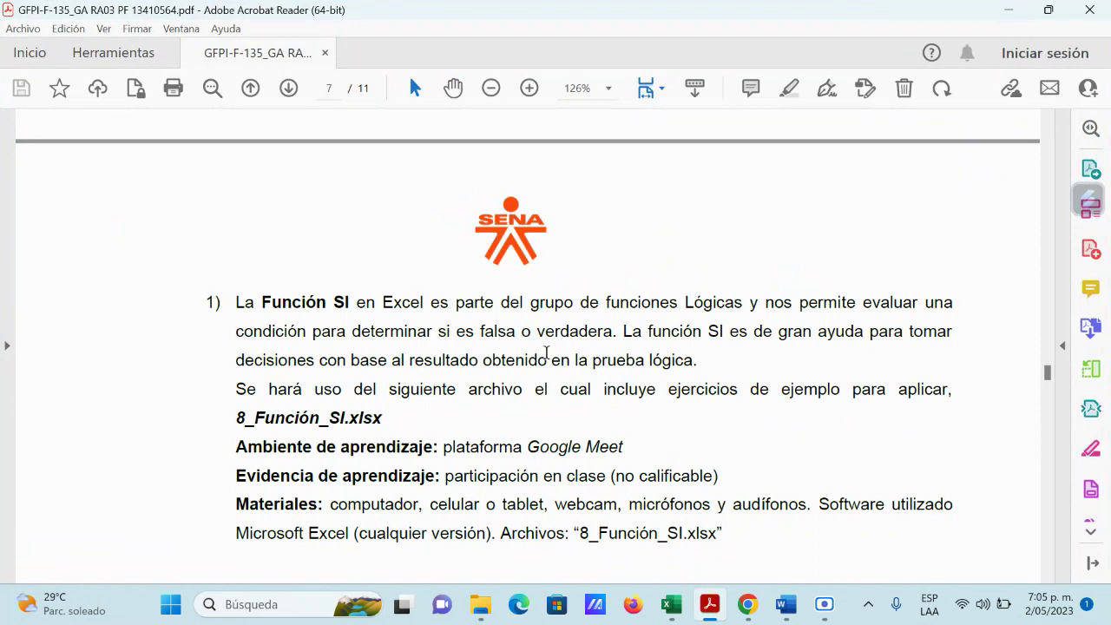
scroll(547, 351, down, 5)
scroll(546, 351, down, 7)
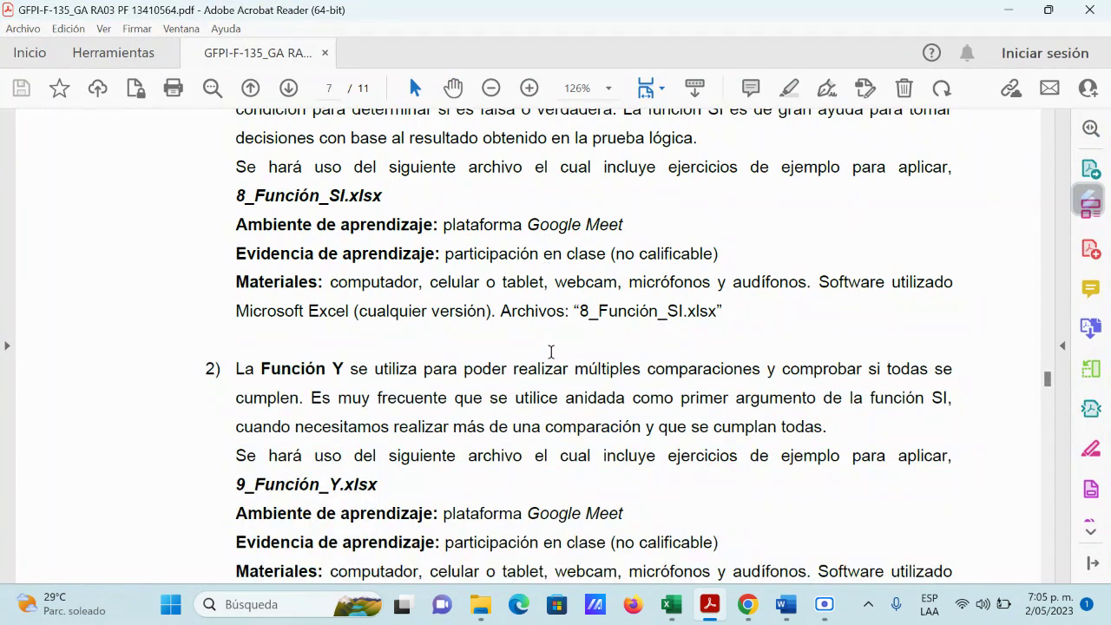
scroll(553, 350, down, 2)
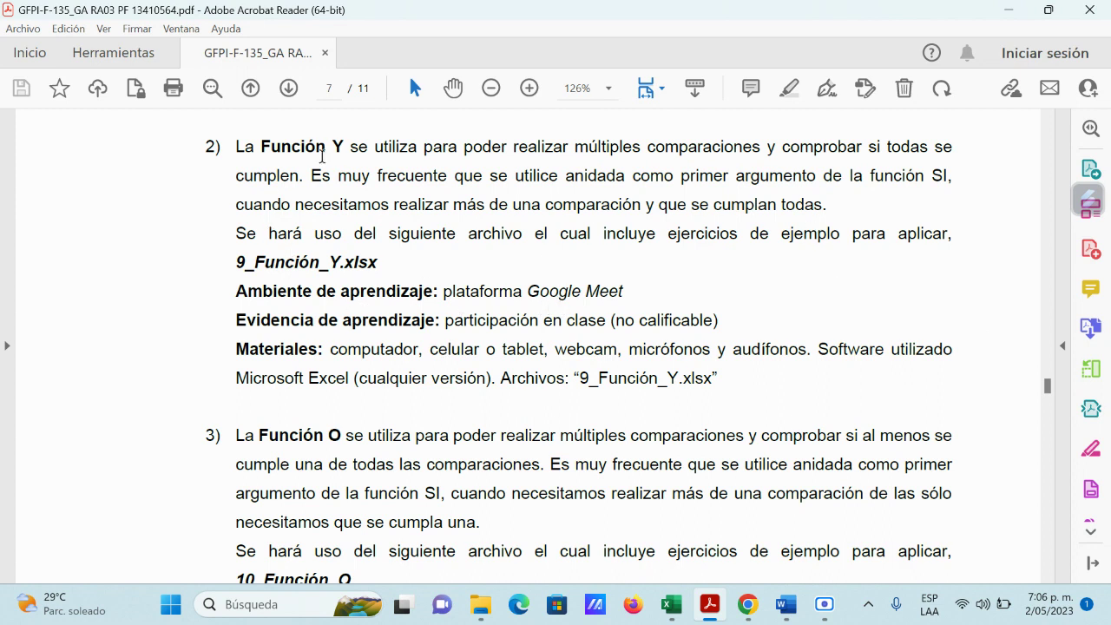
drag(311, 176, 852, 213)
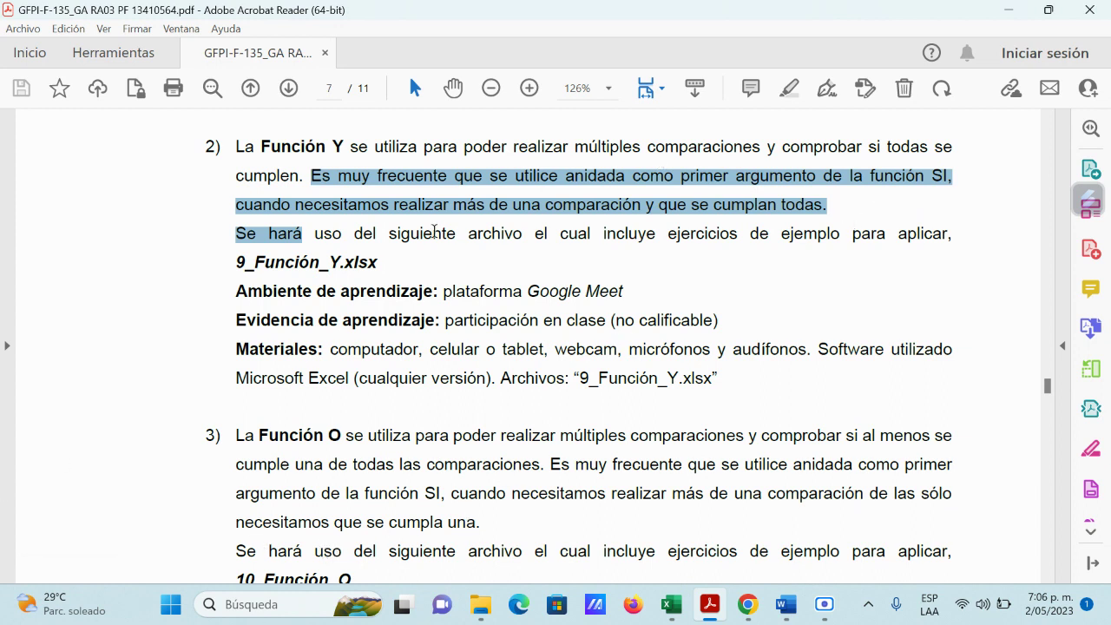
click(358, 302)
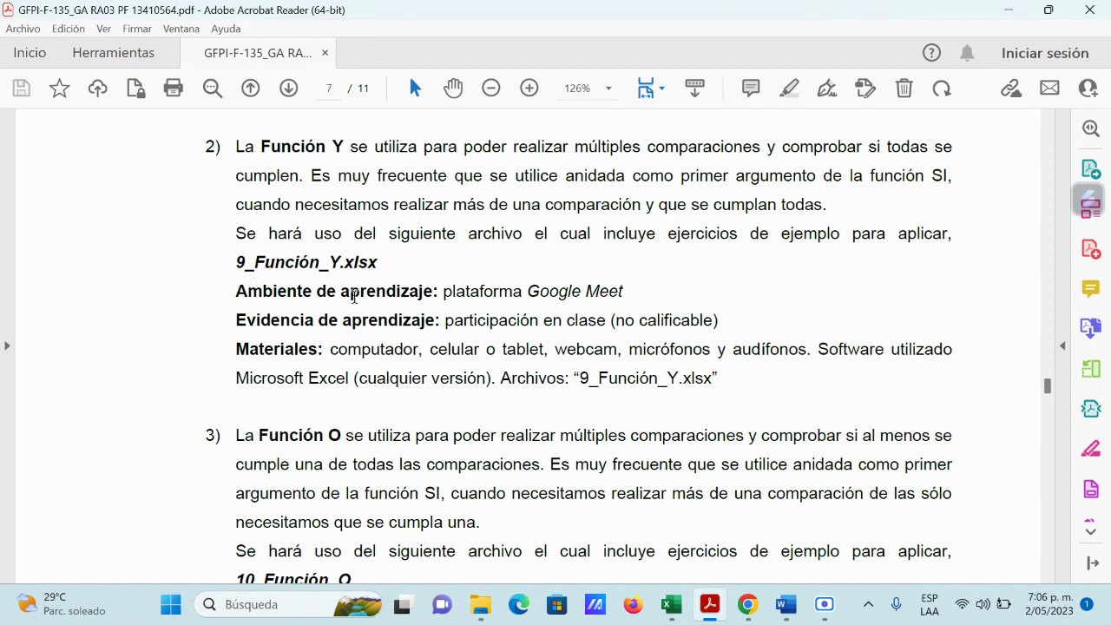
- Switch to the Función Y workbook in Excel and set the font color of the PREFERENTE results in F3:F13 to white
mouse_move(683, 604)
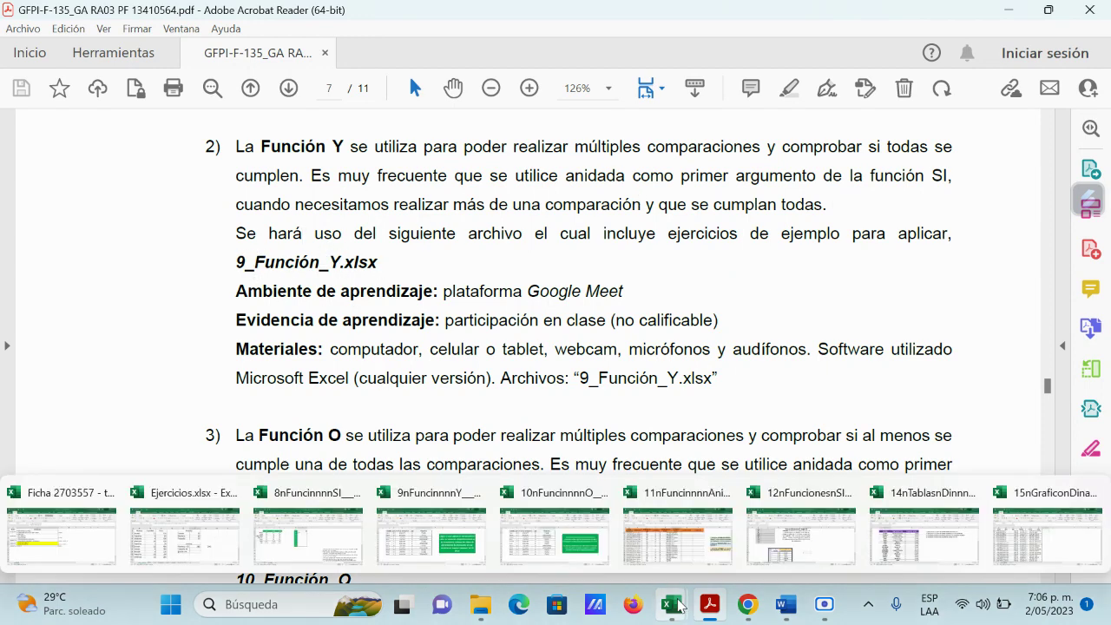
click(447, 552)
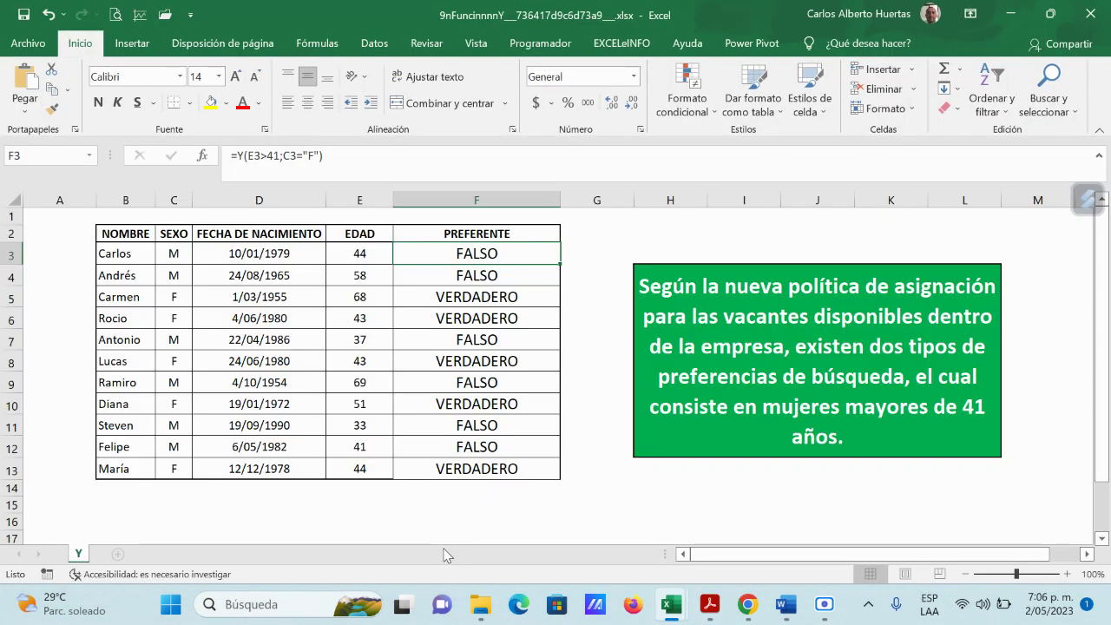
click(608, 261)
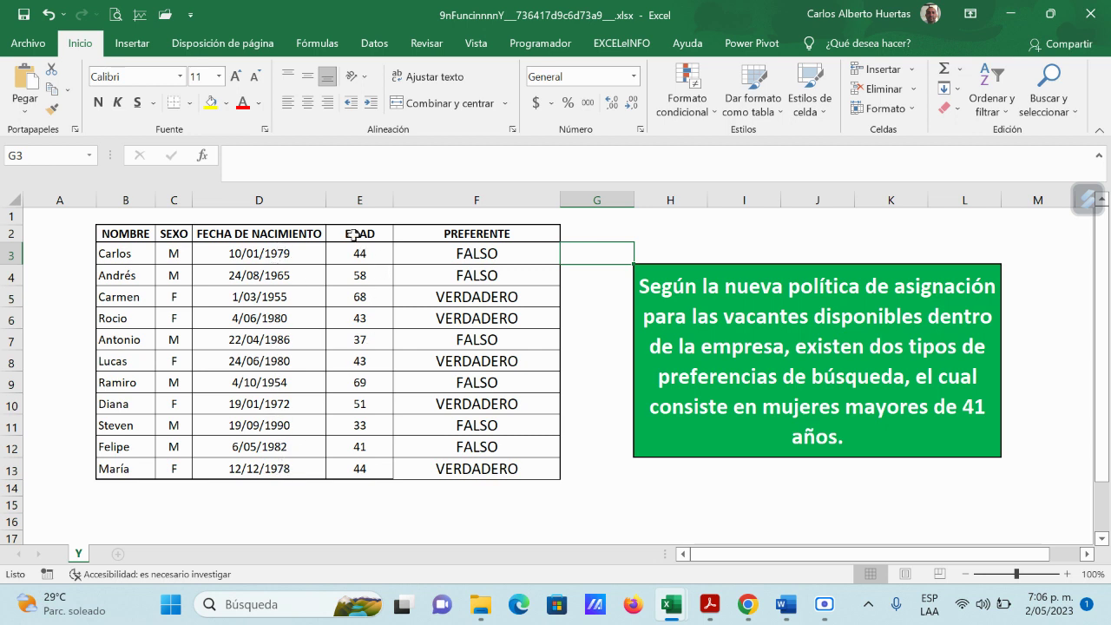
drag(493, 254, 490, 464)
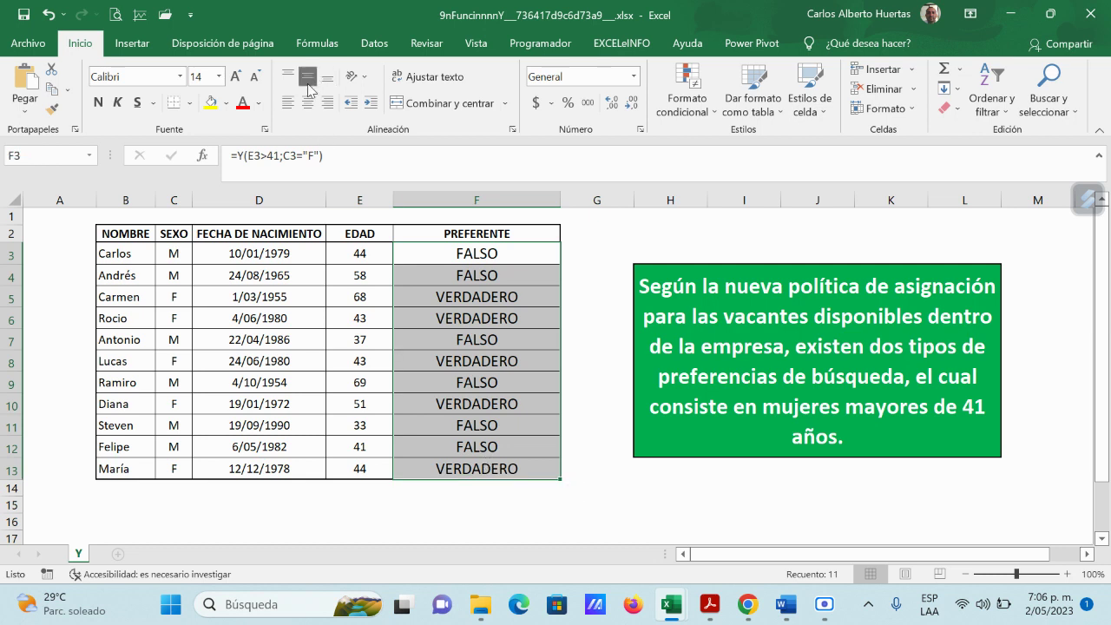
click(259, 105)
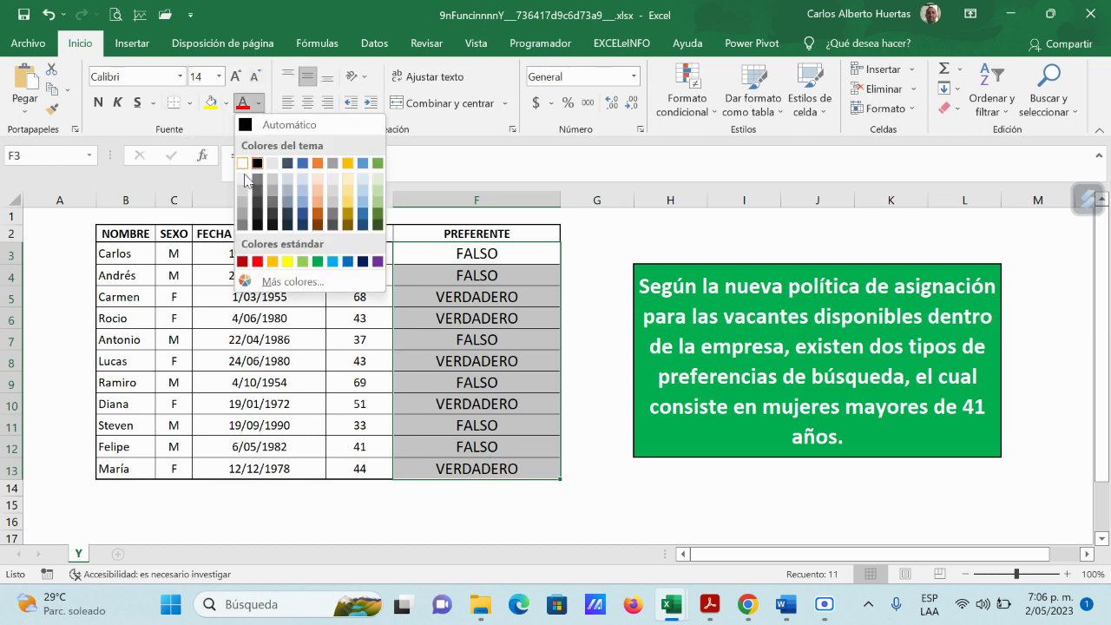
click(250, 161)
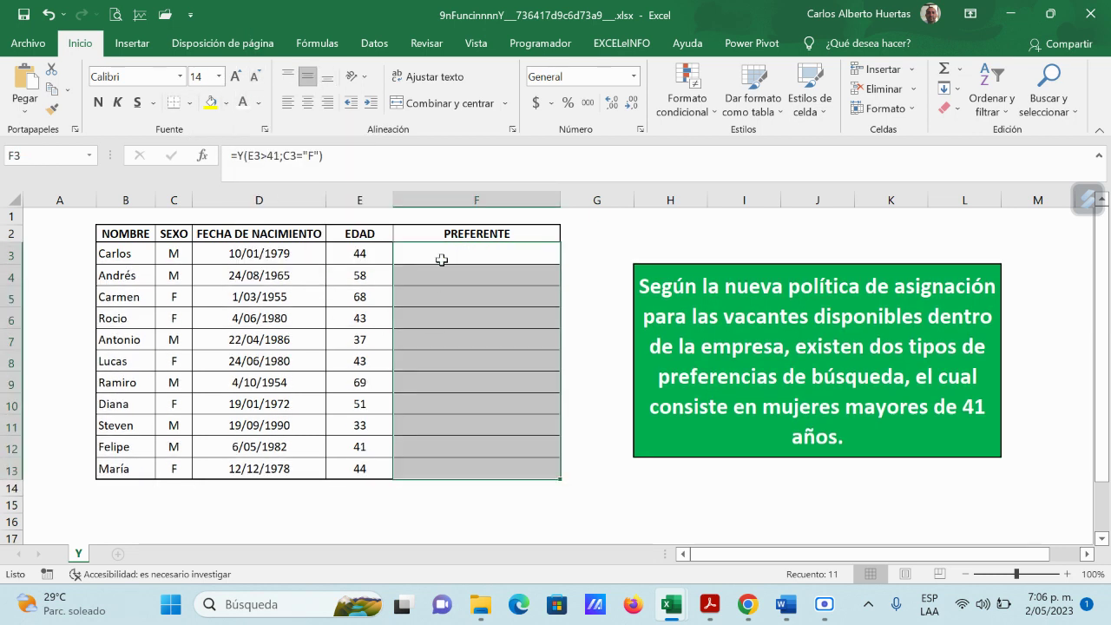
click(464, 257)
click(605, 253)
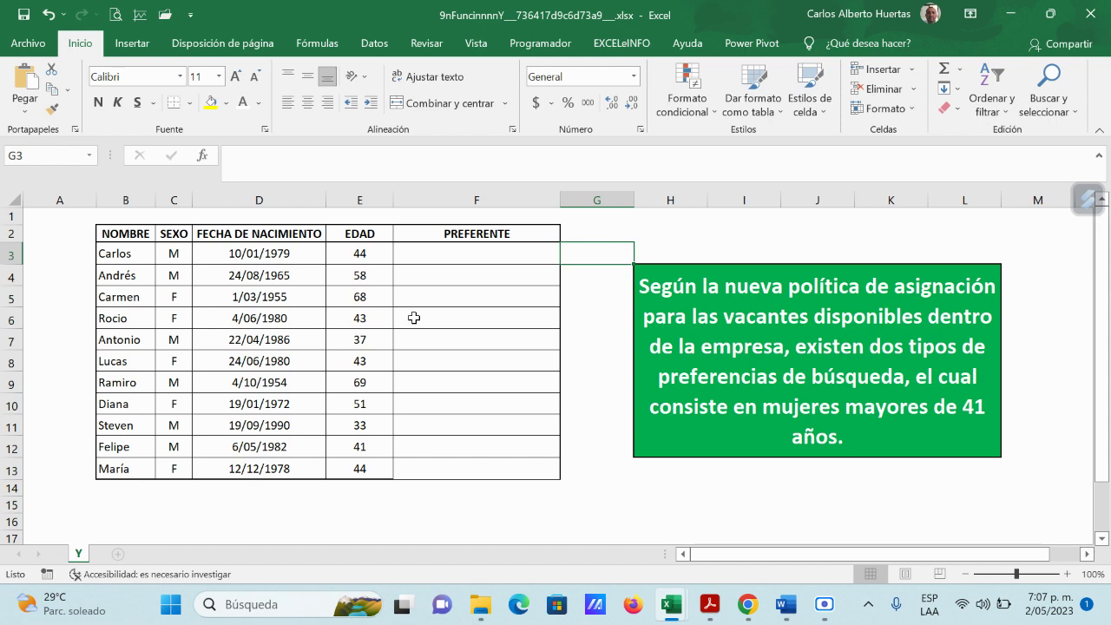
- Examine the EDAD and SEXO columns and the age condition in the F3 formula
drag(368, 255, 368, 468)
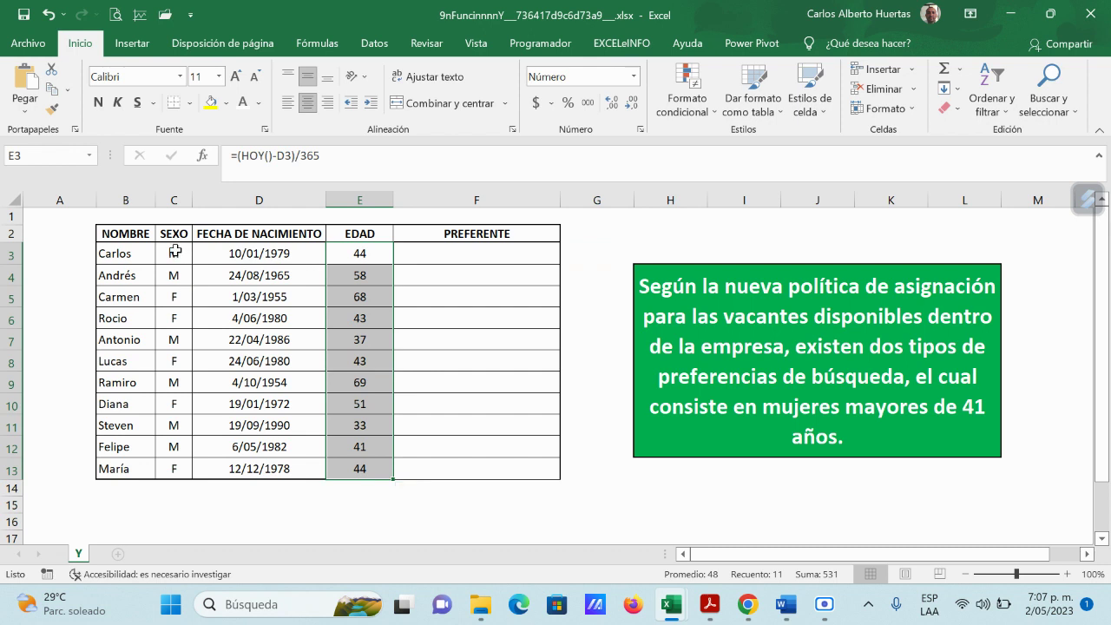
drag(175, 251, 177, 467)
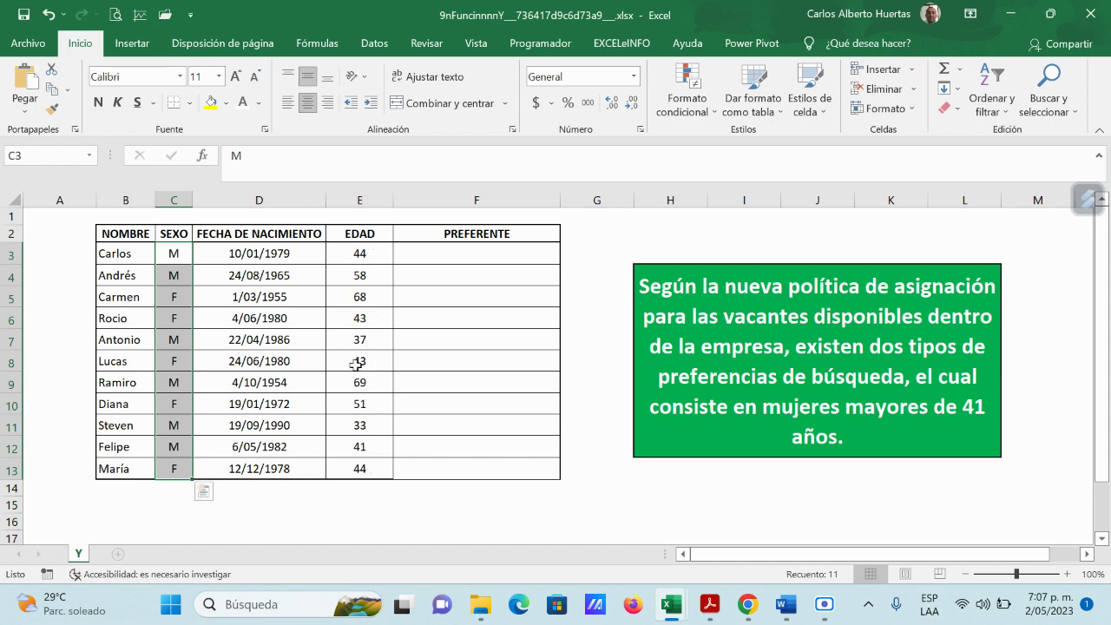
click(443, 257)
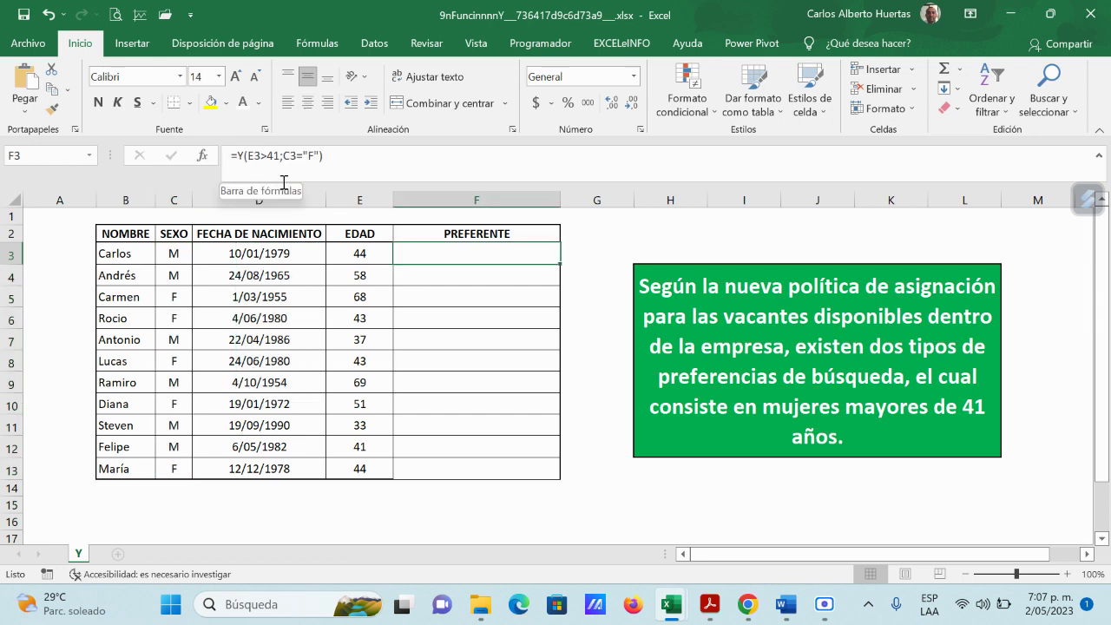
drag(249, 155, 280, 156)
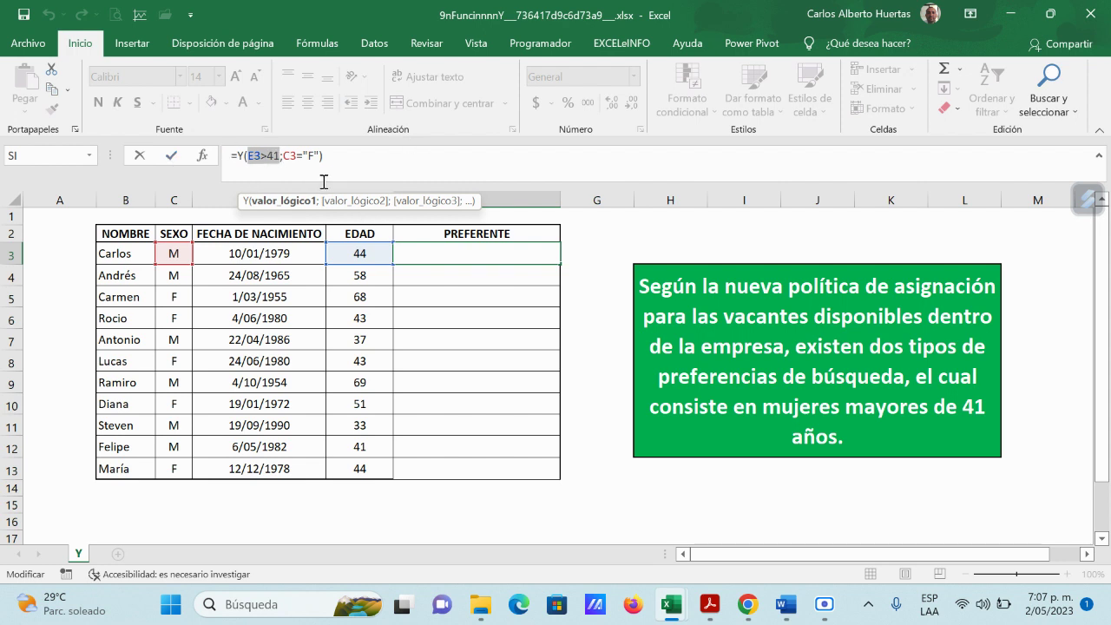
- Clear the existing formula from F3 and set the cell's font color to Automático
click(469, 248)
key(Escape)
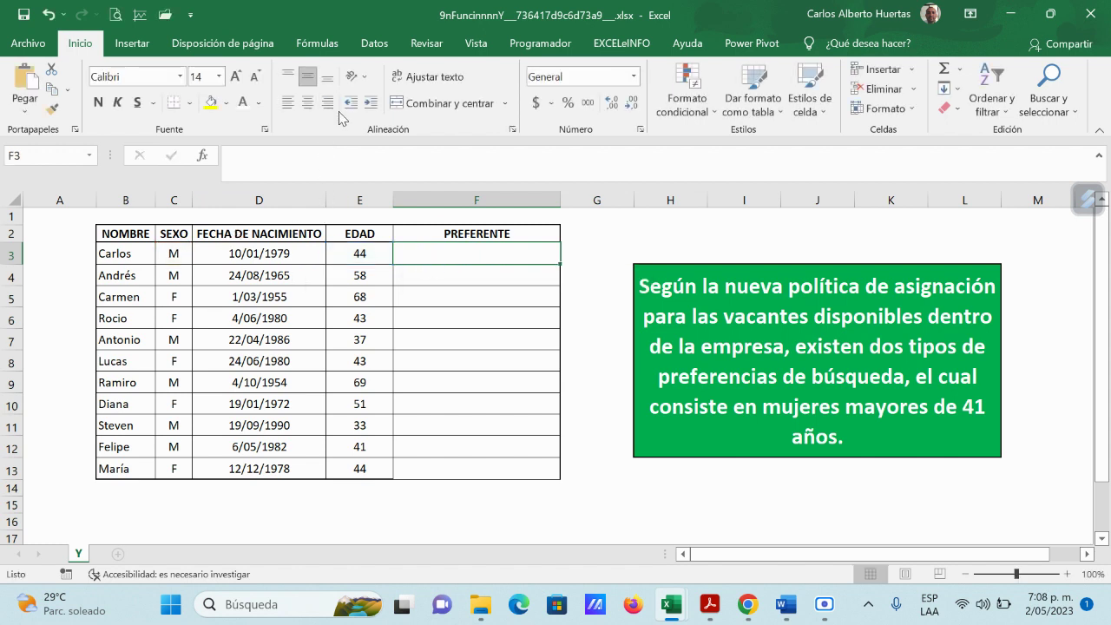
click(258, 103)
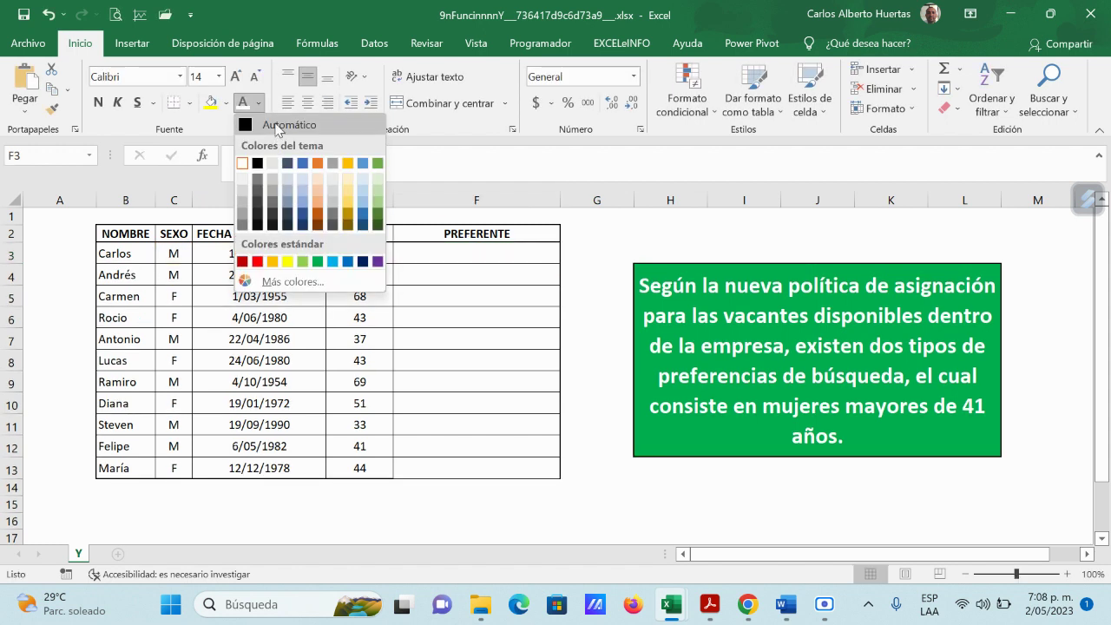
click(276, 127)
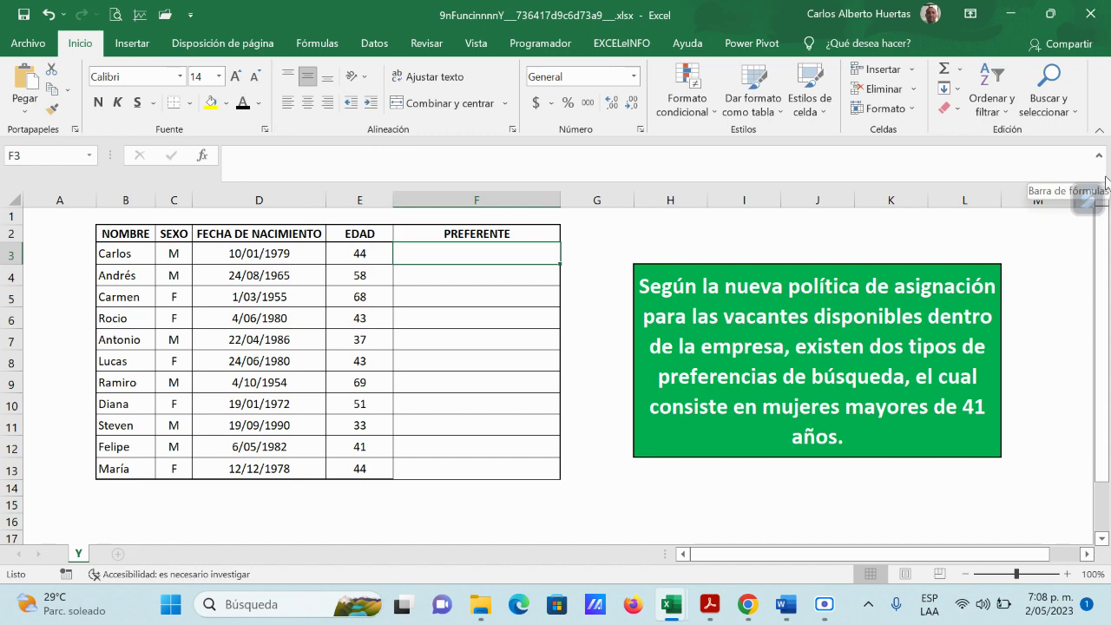
- Insert the Y function in F3 with E3>41 as Valor_lógico1
click(202, 156)
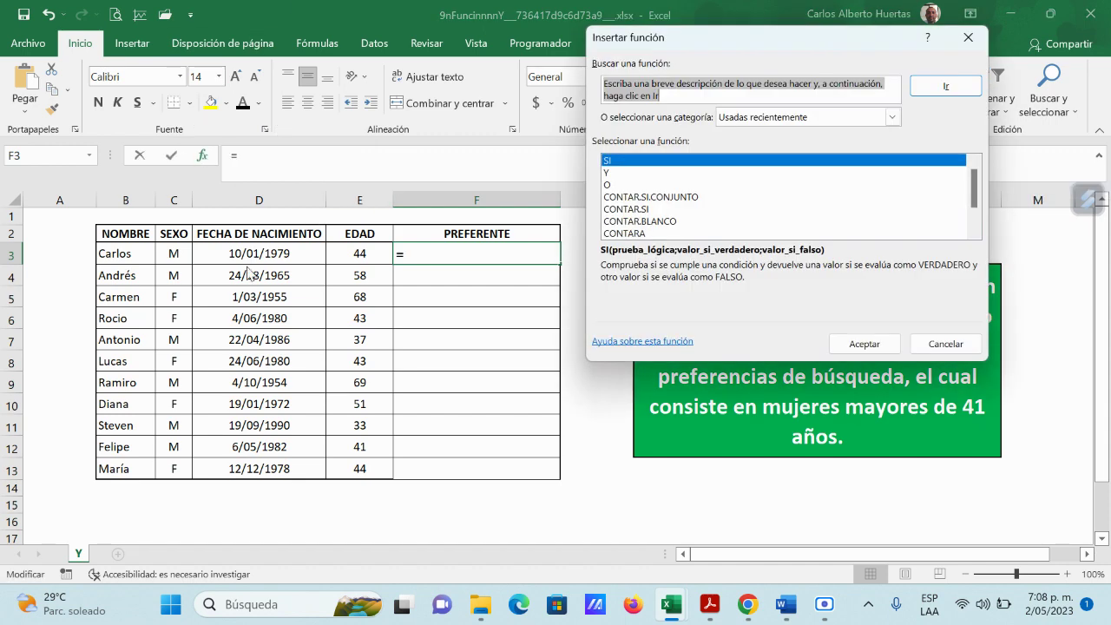
click(608, 173)
click(859, 344)
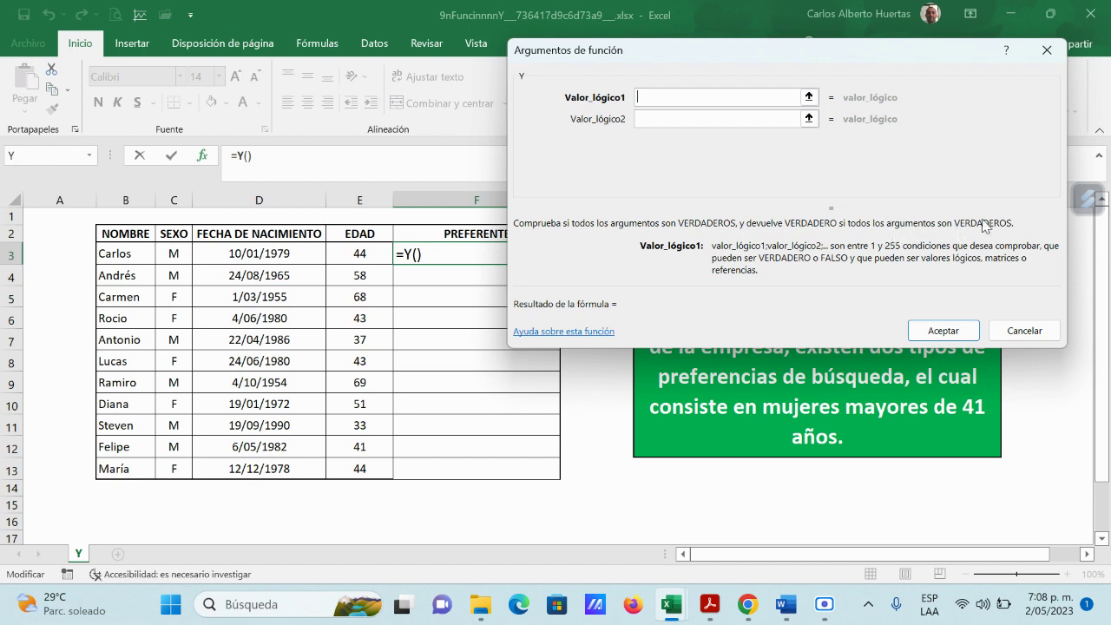
click(809, 98)
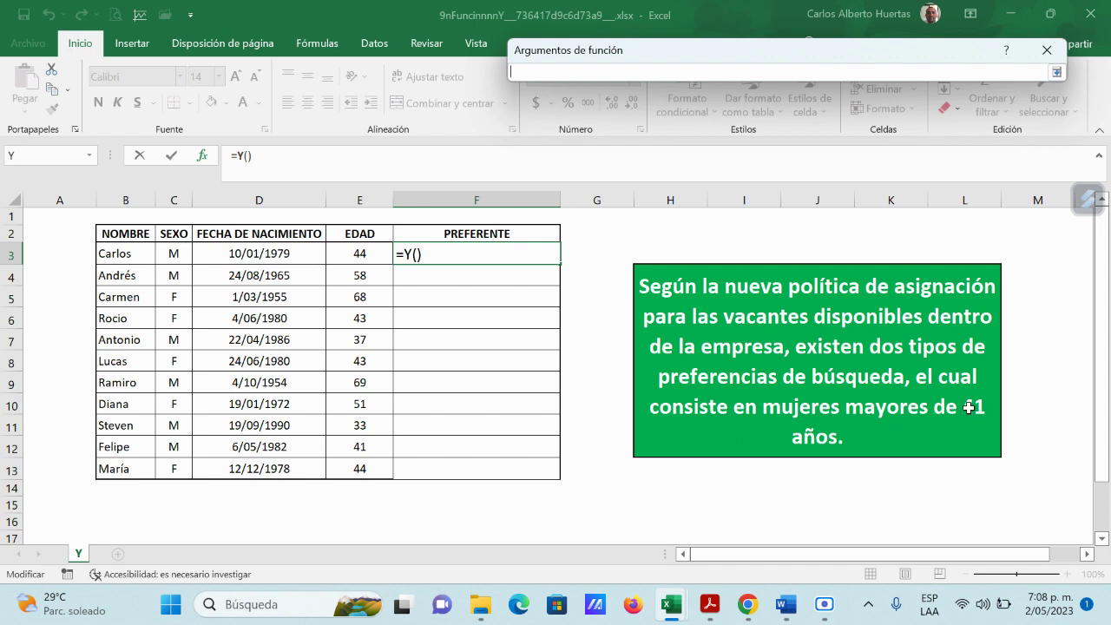
click(361, 254)
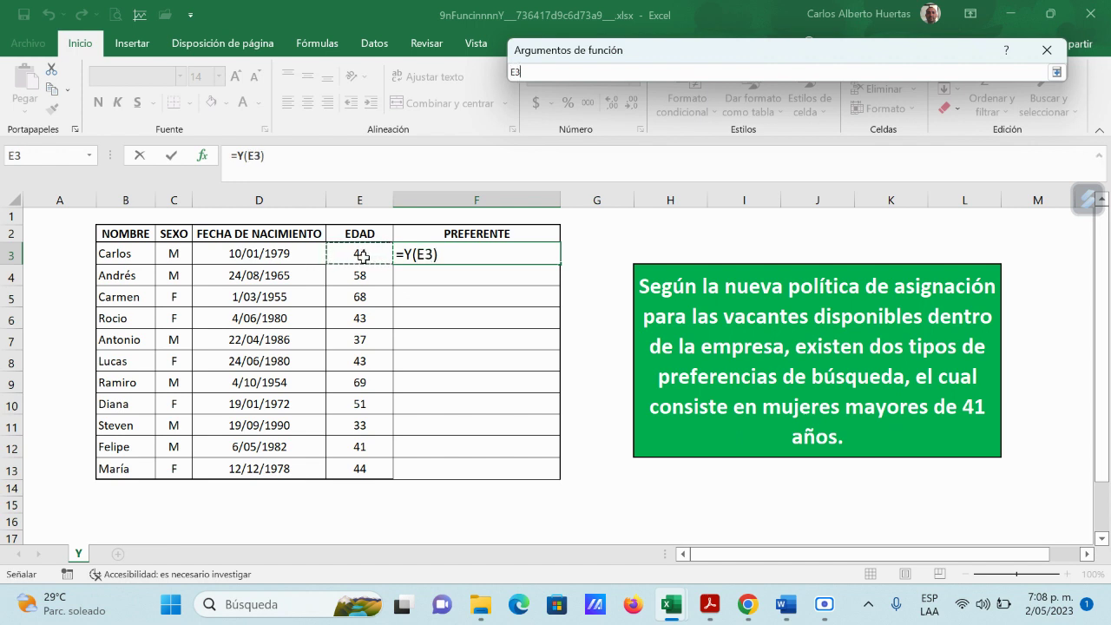
text(>41)
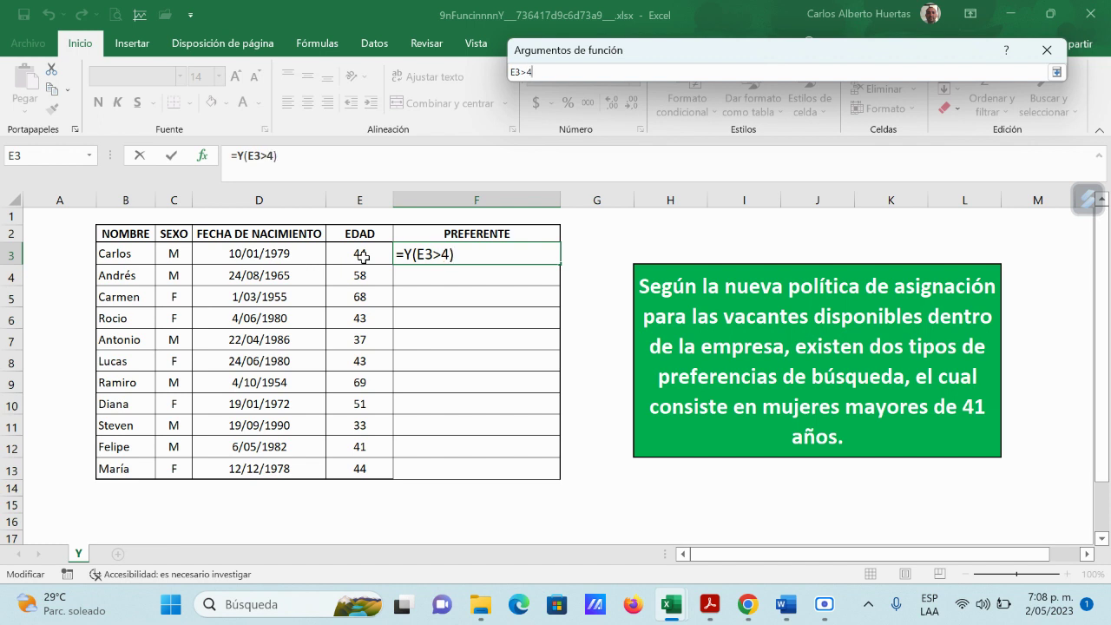
click(1056, 72)
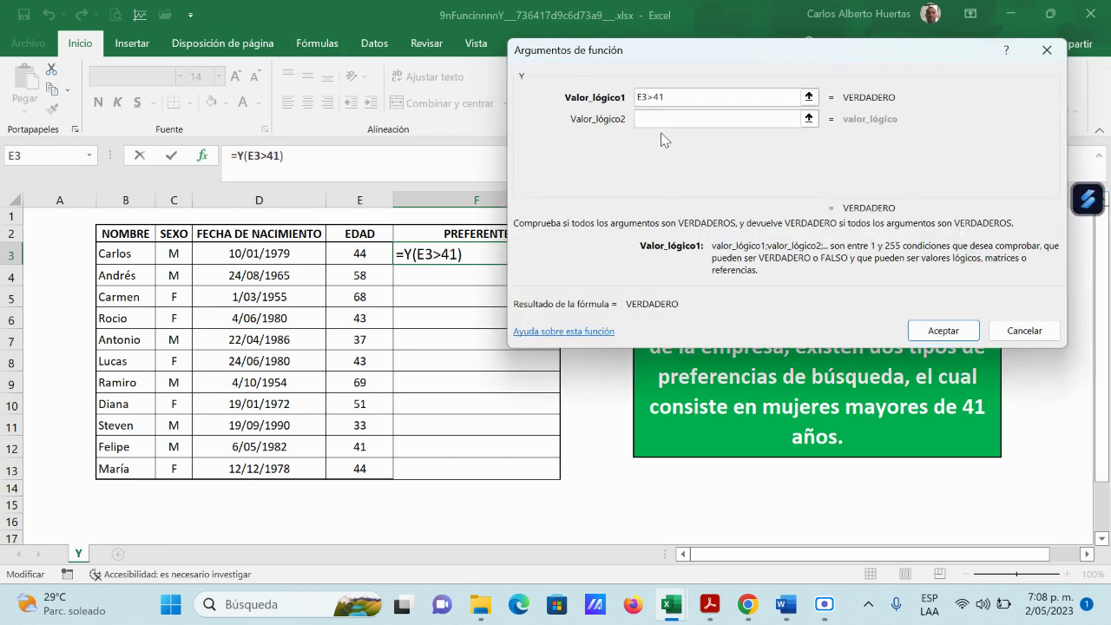
- Enter C3=F as Valor_lógico2 and try to accept the Y function
click(649, 120)
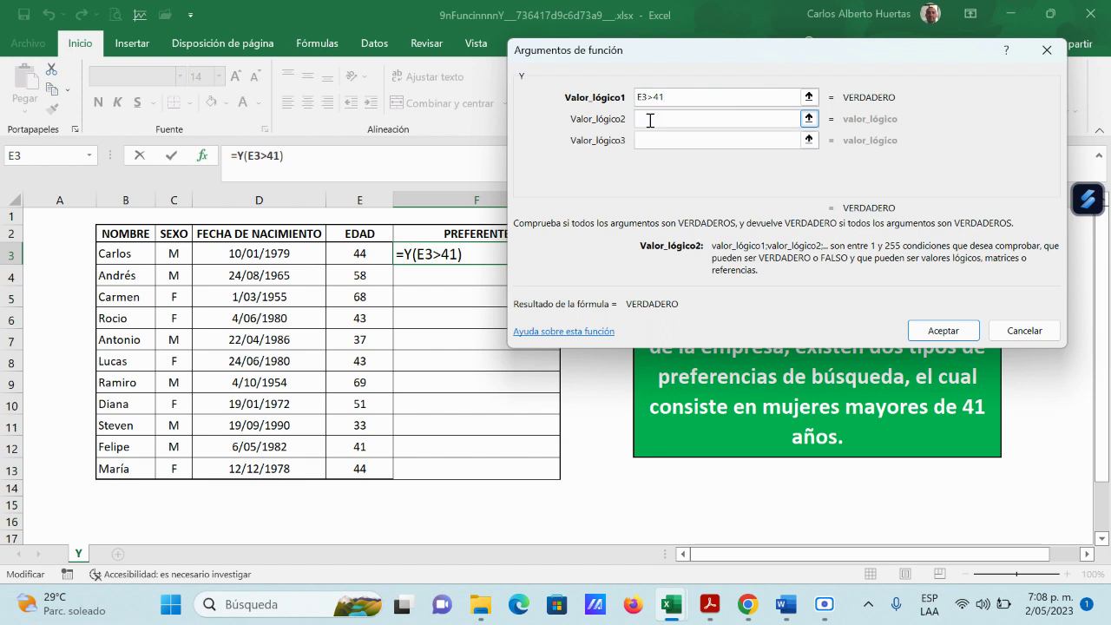
click(809, 118)
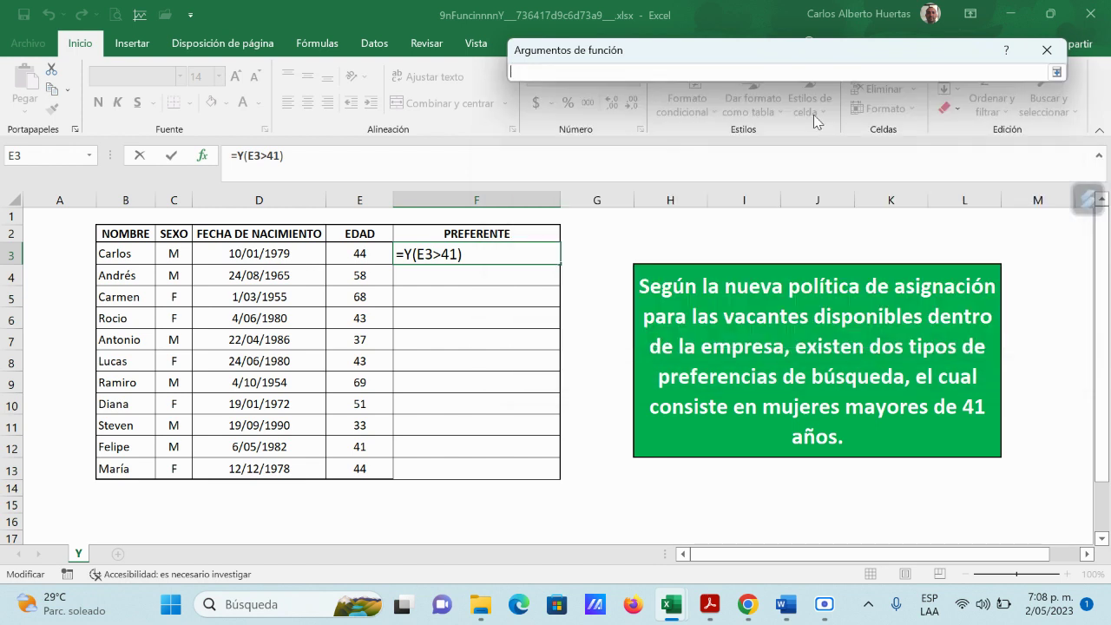
click(173, 253)
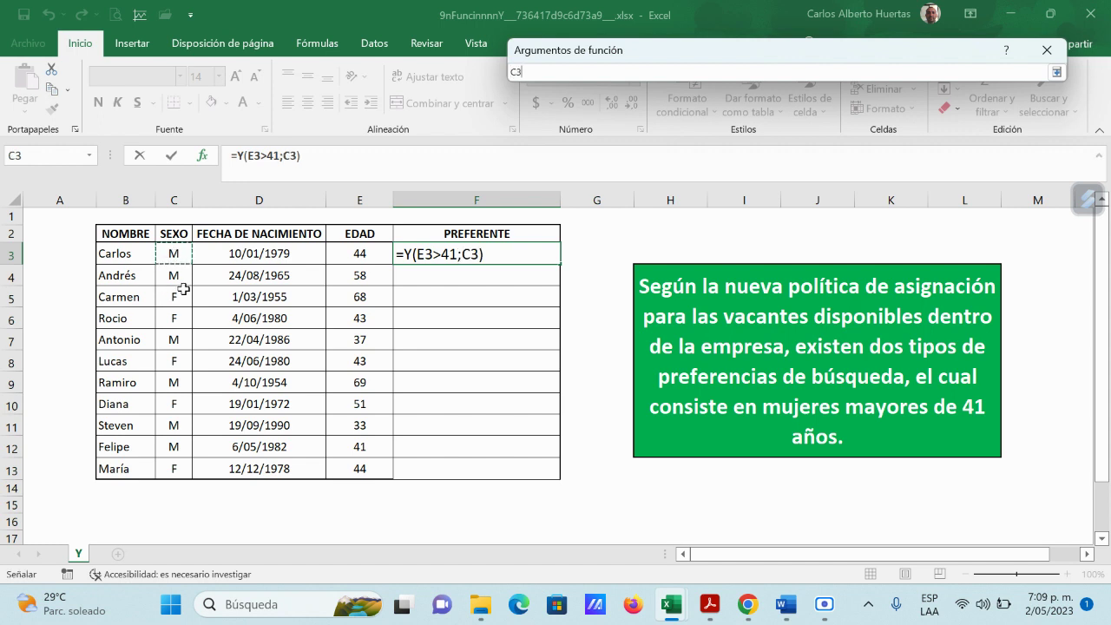
text(=f)
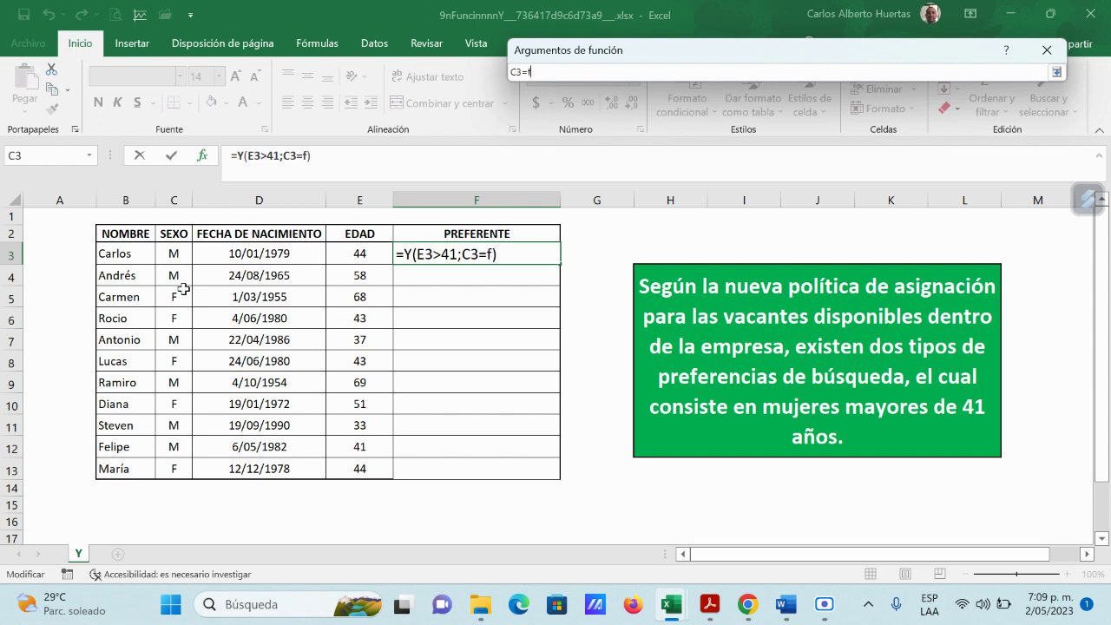
text(F)
click(1056, 73)
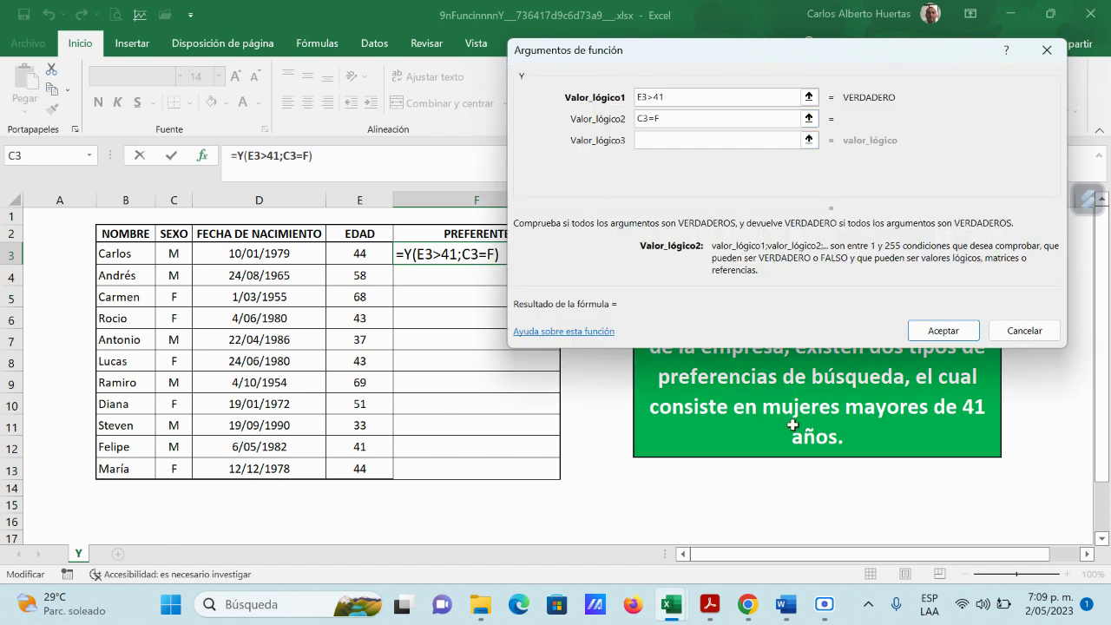
click(962, 336)
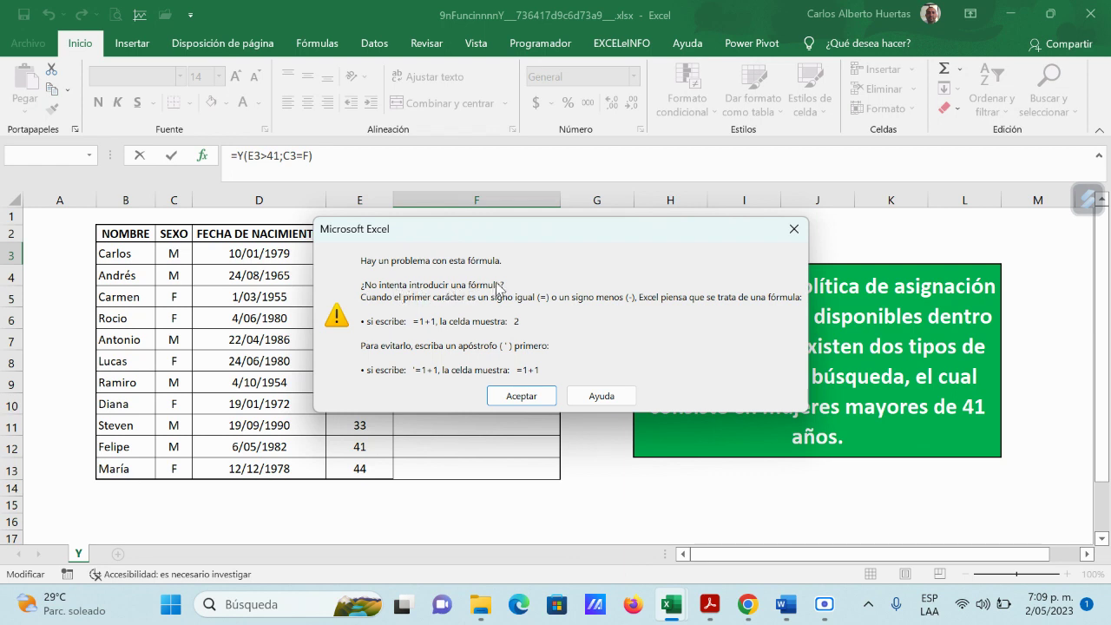
click(539, 397)
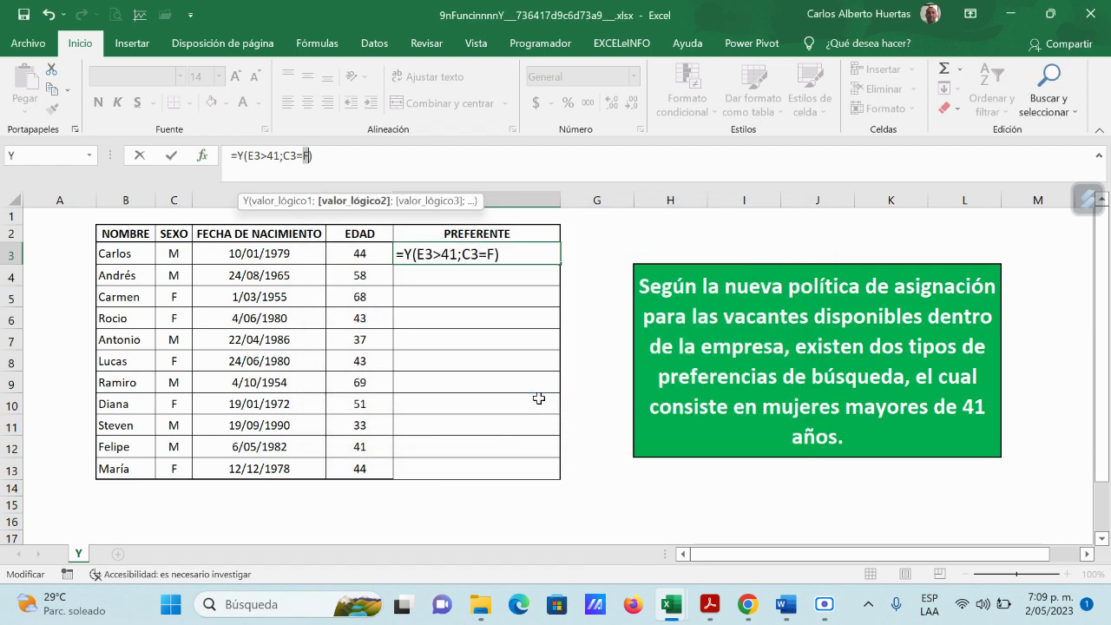
- Enclose F in quotation marks in the F3 formula, giving =Y(E3>41;C3="F"), and copy it down to F13
double_click(306, 156)
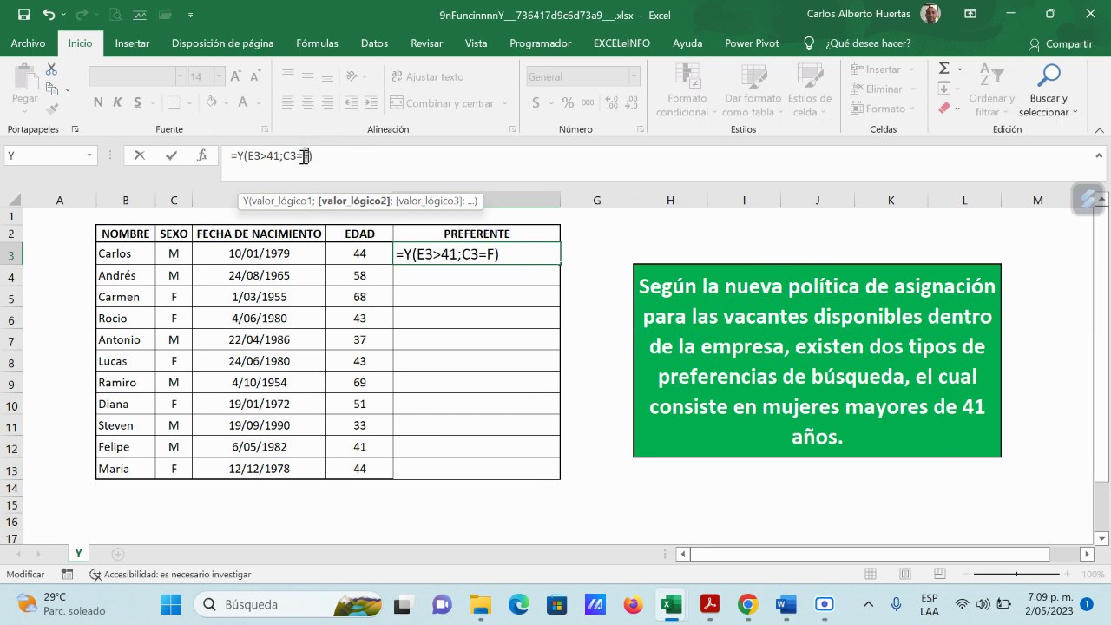
click(304, 157)
text("F)
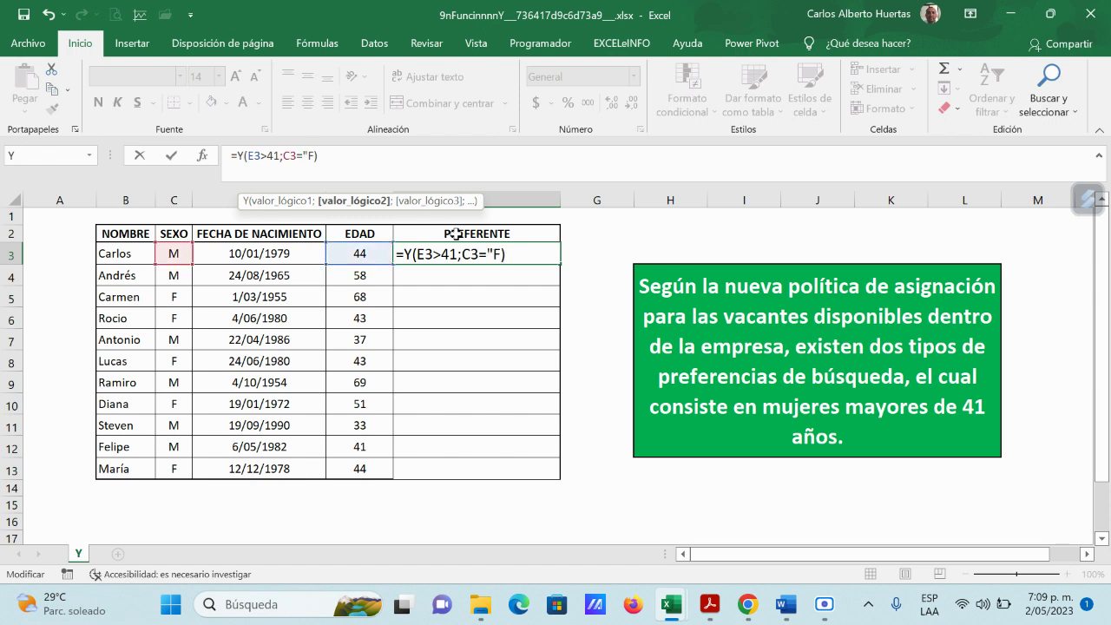
text(")
key(Right)
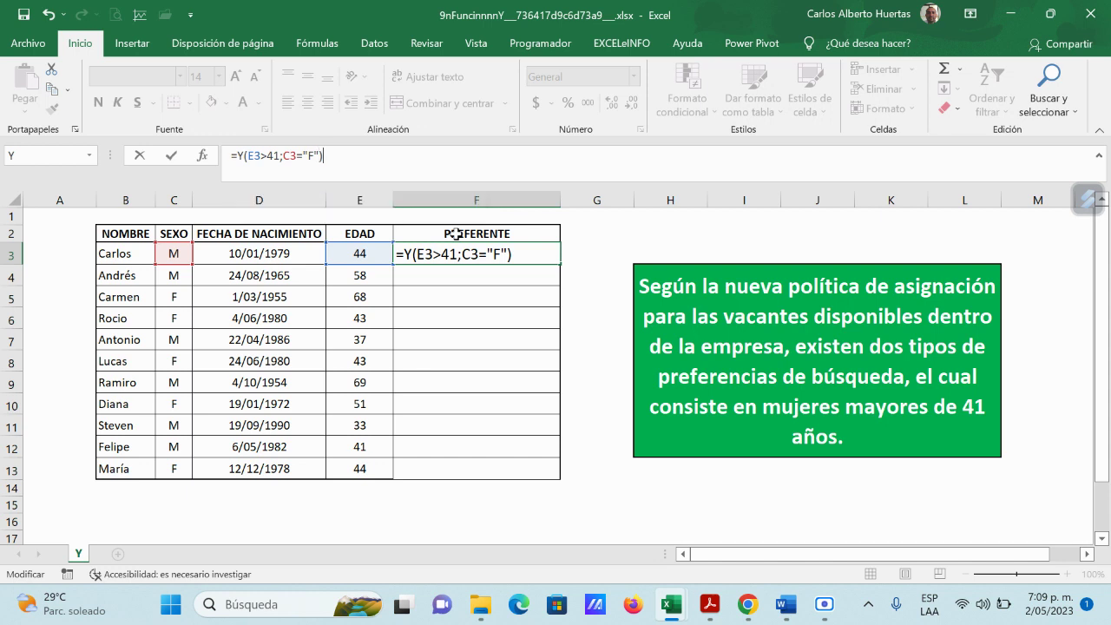
key(Return)
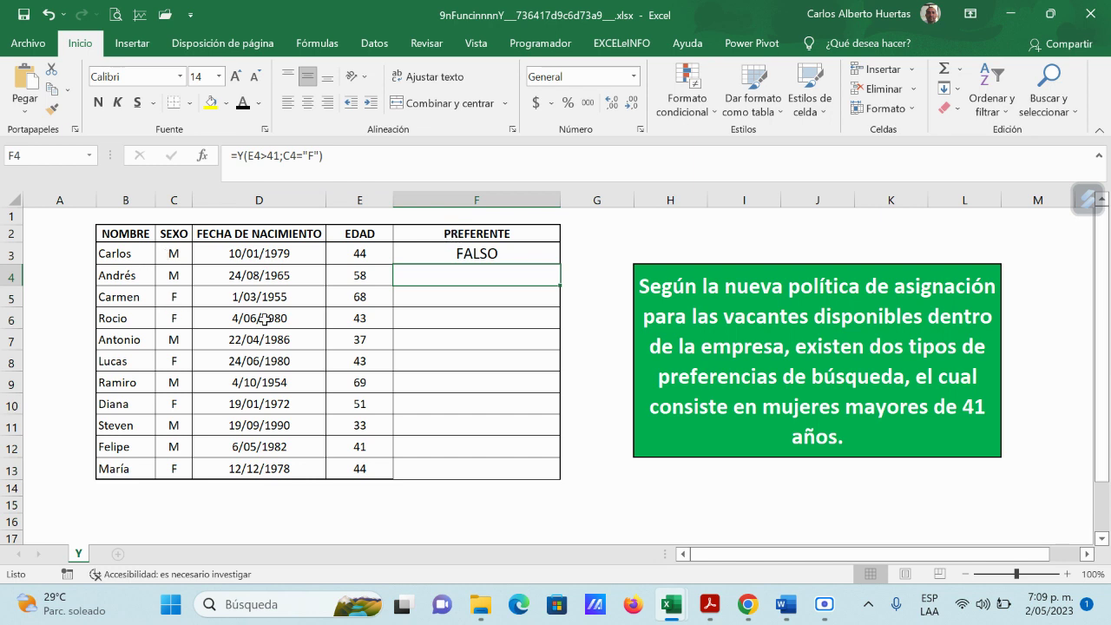
click(499, 253)
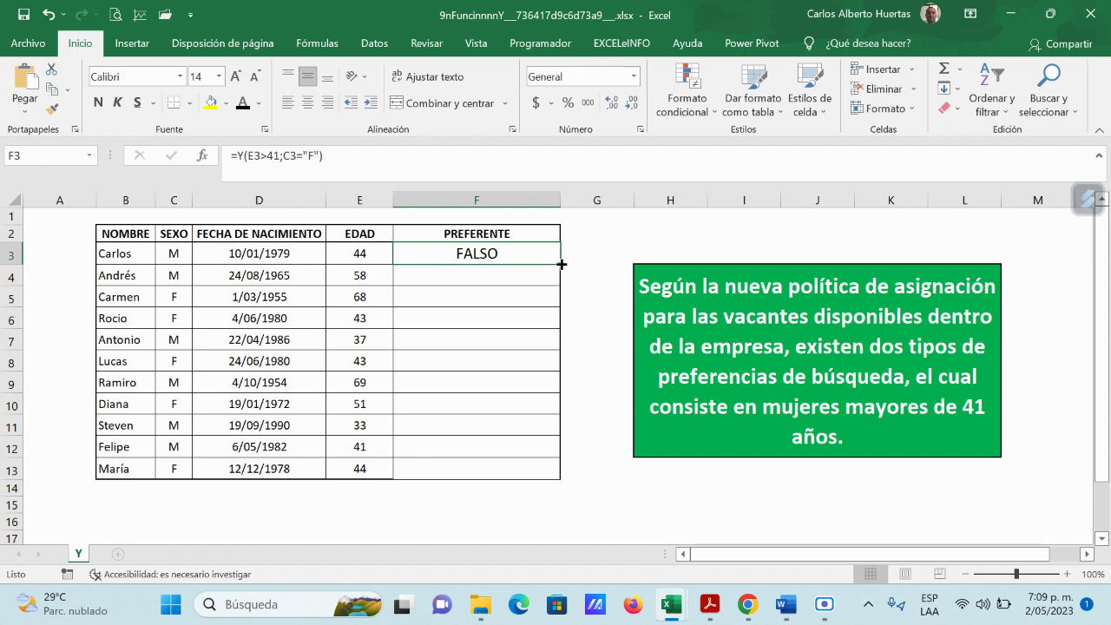
drag(559, 263, 561, 477)
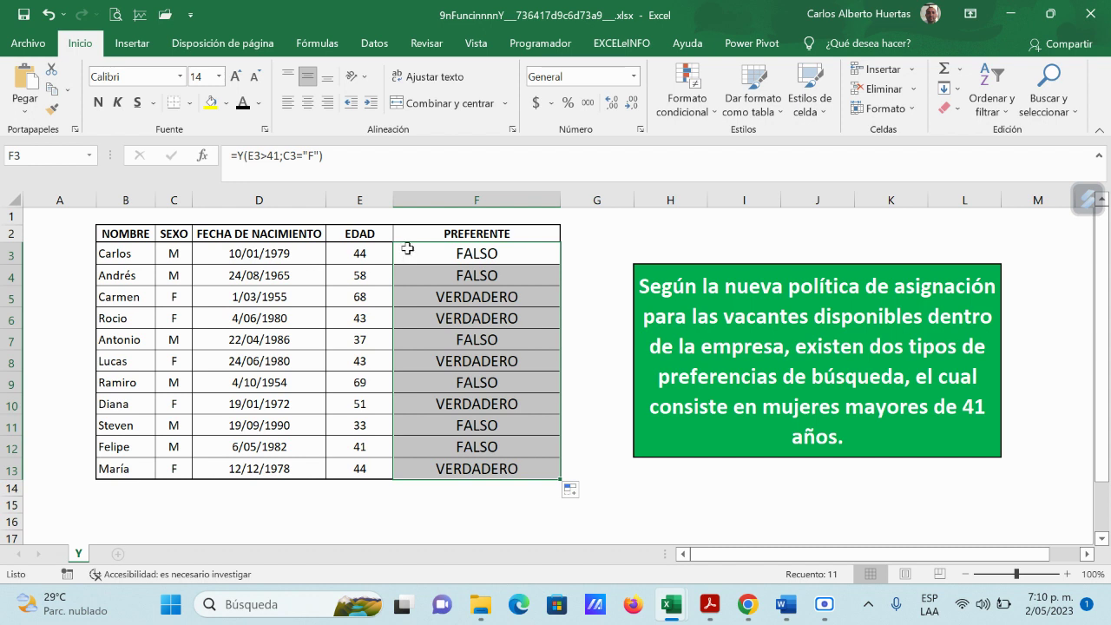
- Compare the VERDADERO results in the PREFERENTE column with the EDAD and SEXO values of their rows
click(483, 296)
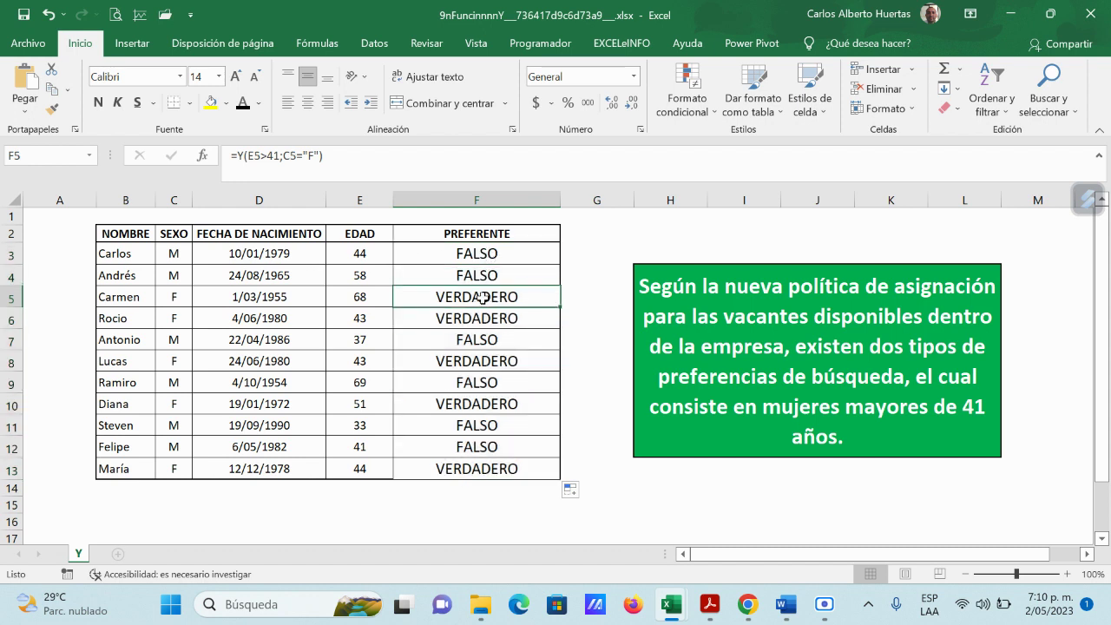
click(371, 299)
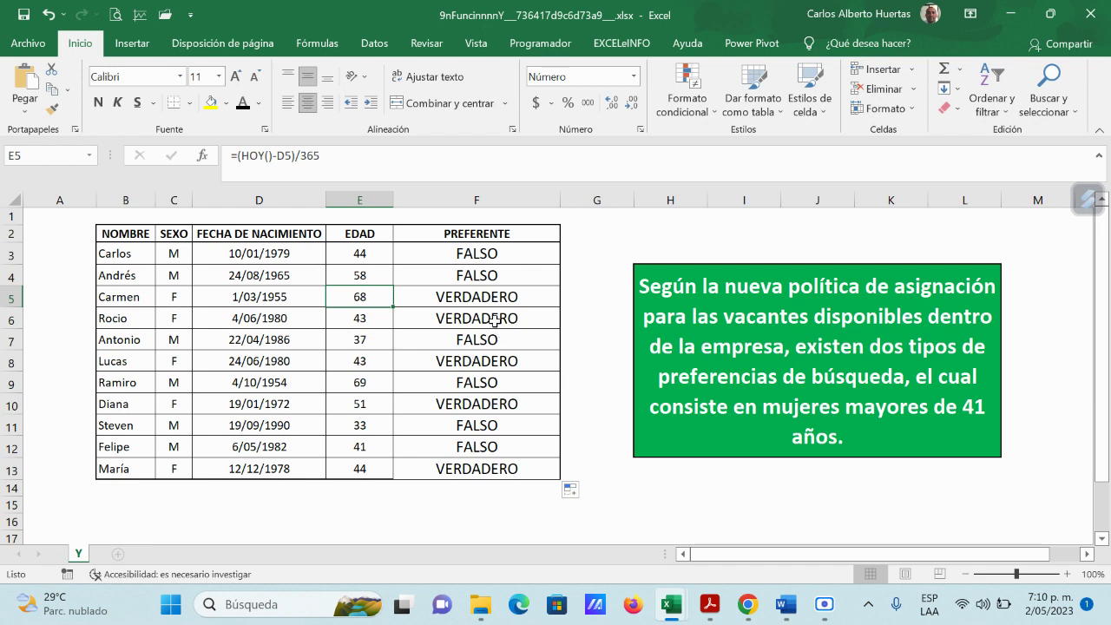
click(170, 342)
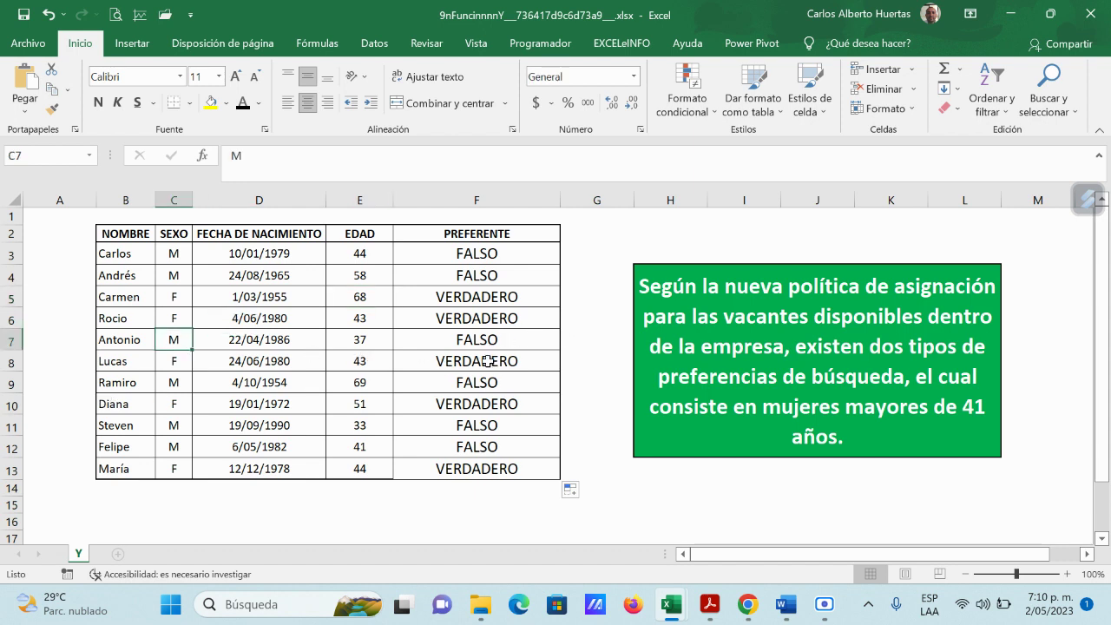
click(441, 405)
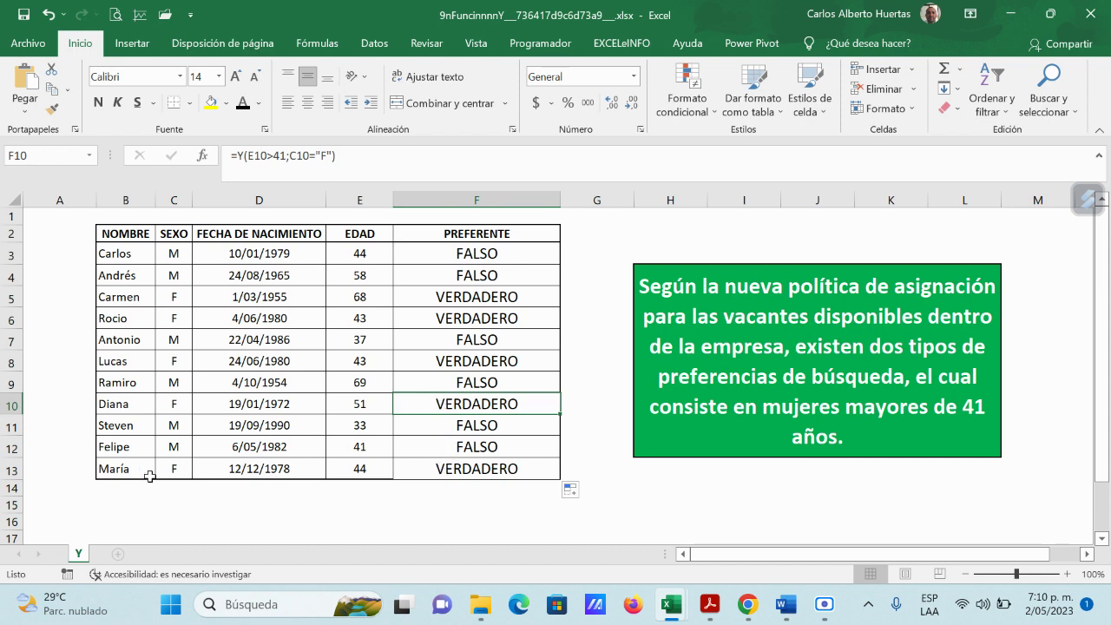
click(499, 472)
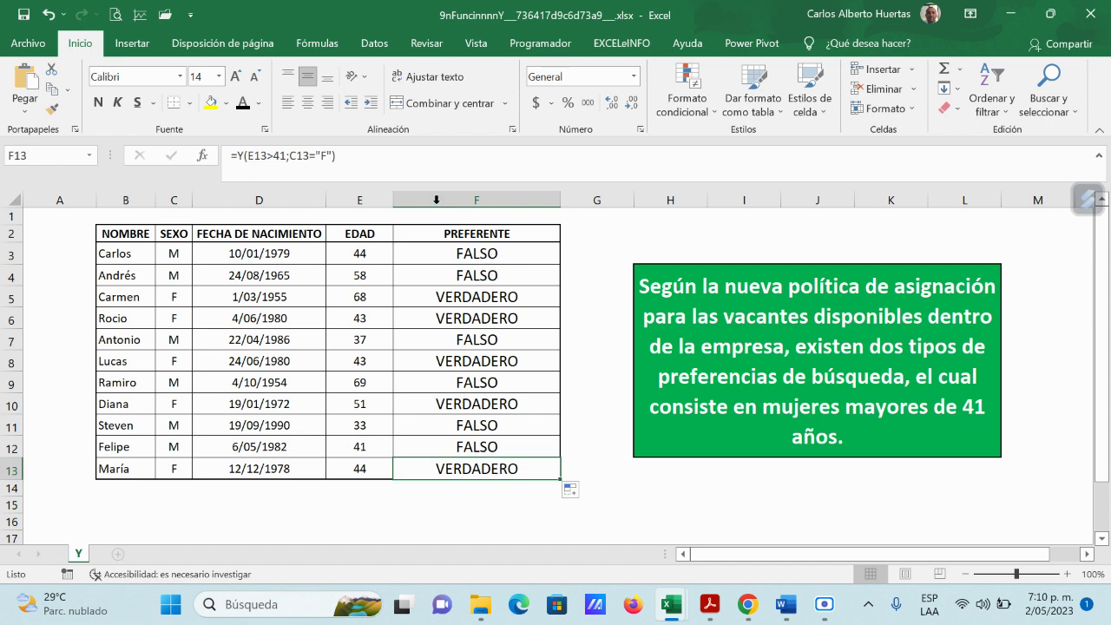
click(465, 304)
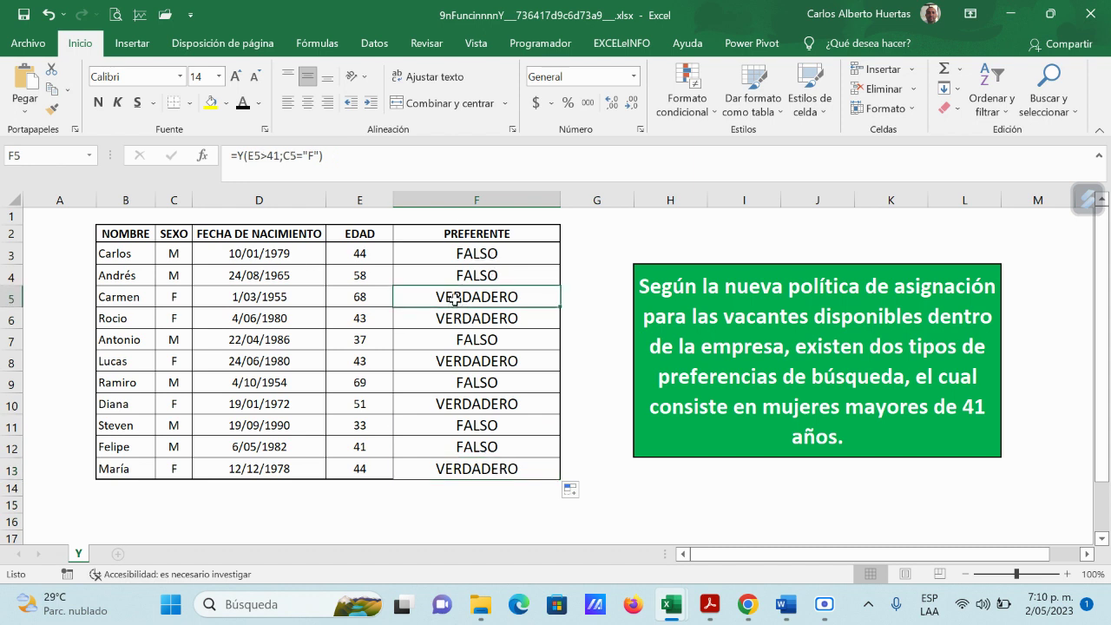
click(363, 297)
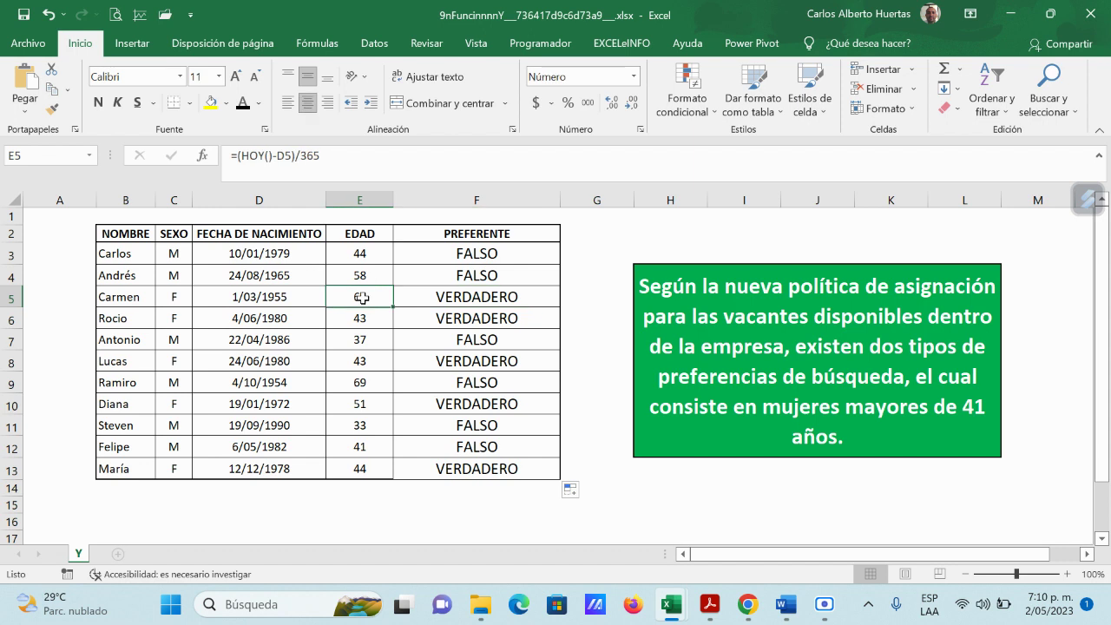
click(173, 300)
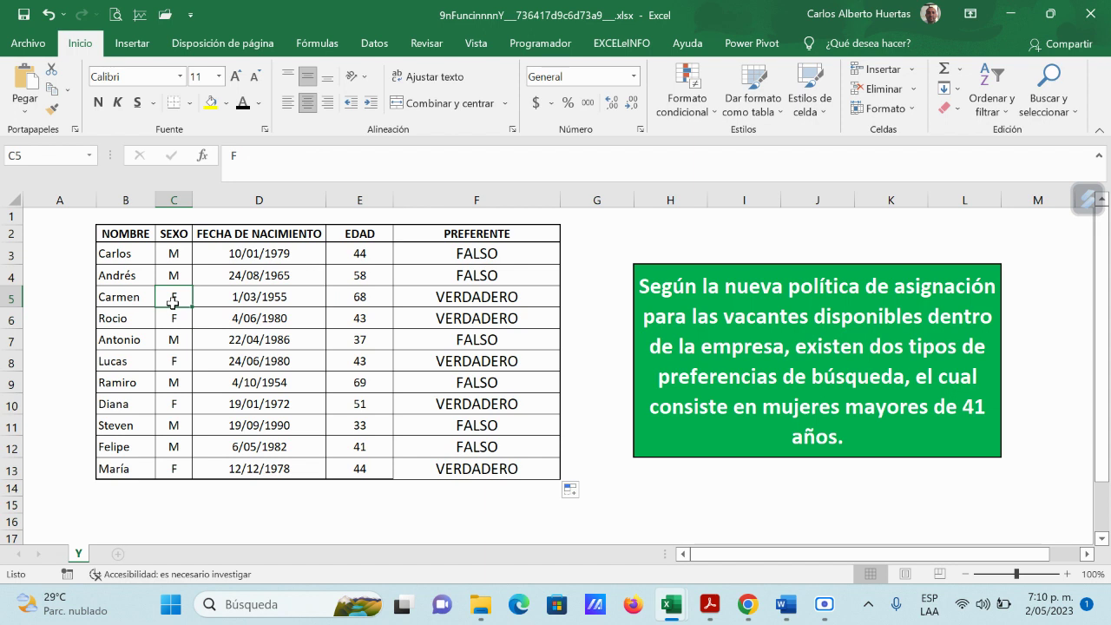
- Examine the M entries in the SEXO column and the formula in F3
click(176, 254)
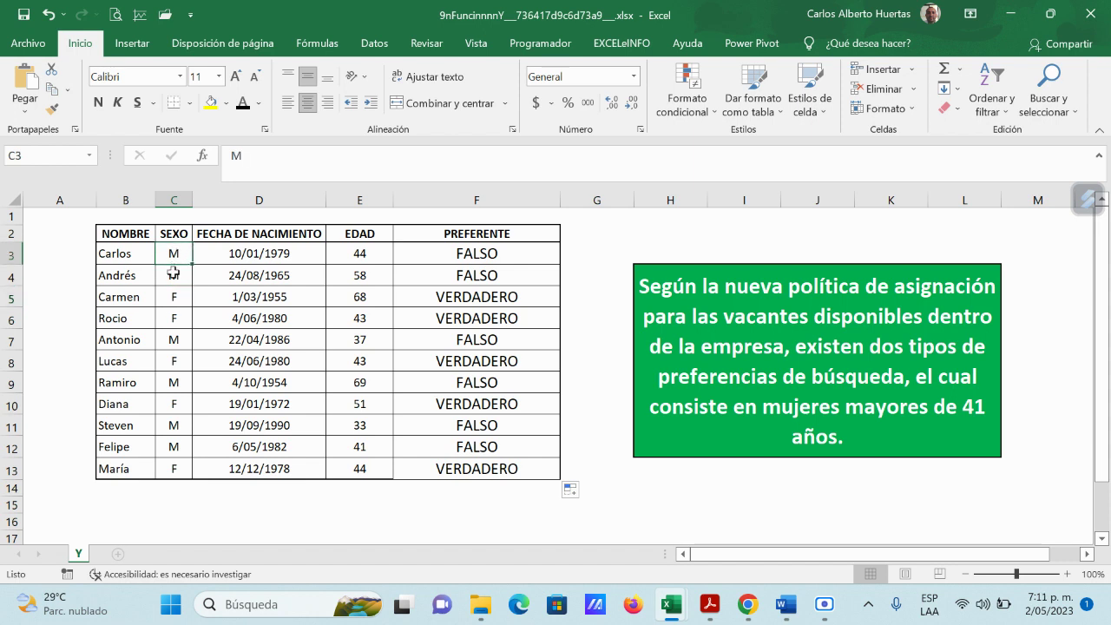
click(173, 273)
click(176, 340)
click(173, 382)
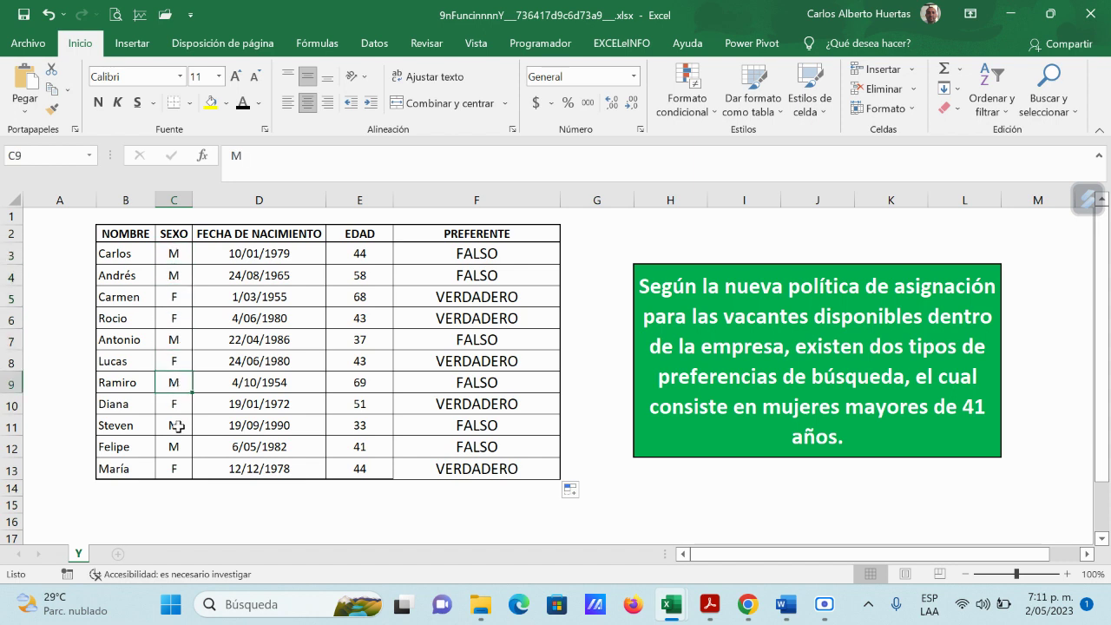
click(174, 424)
click(177, 446)
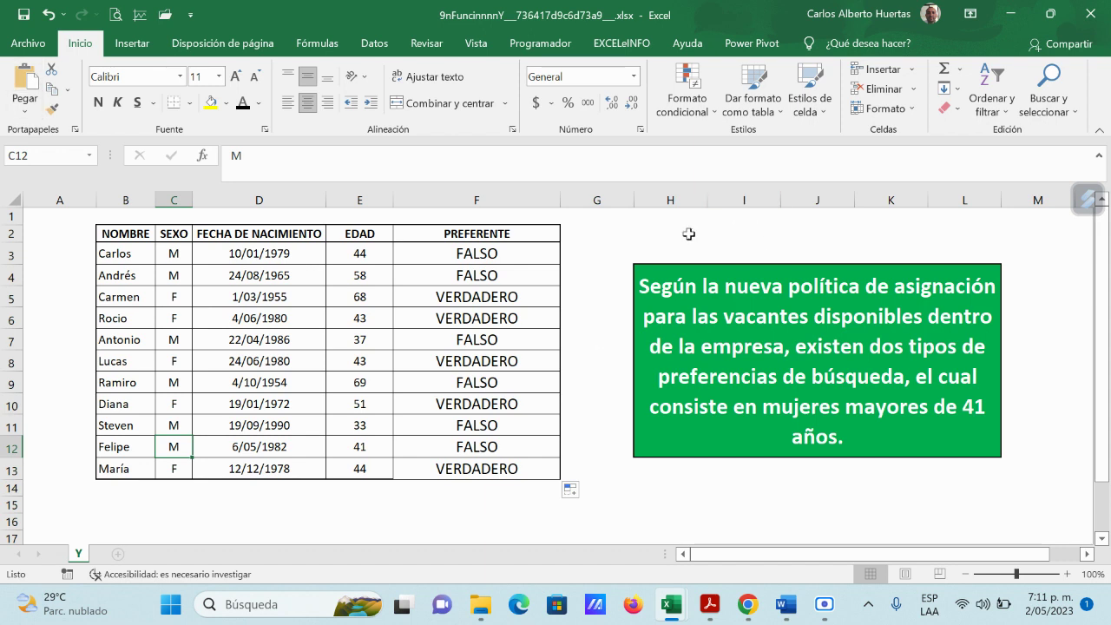
click(527, 260)
- Switch to the Google Meet call to check on the participants, return to the Y function workbook and dismiss the presenting notification
mouse_move(747, 604)
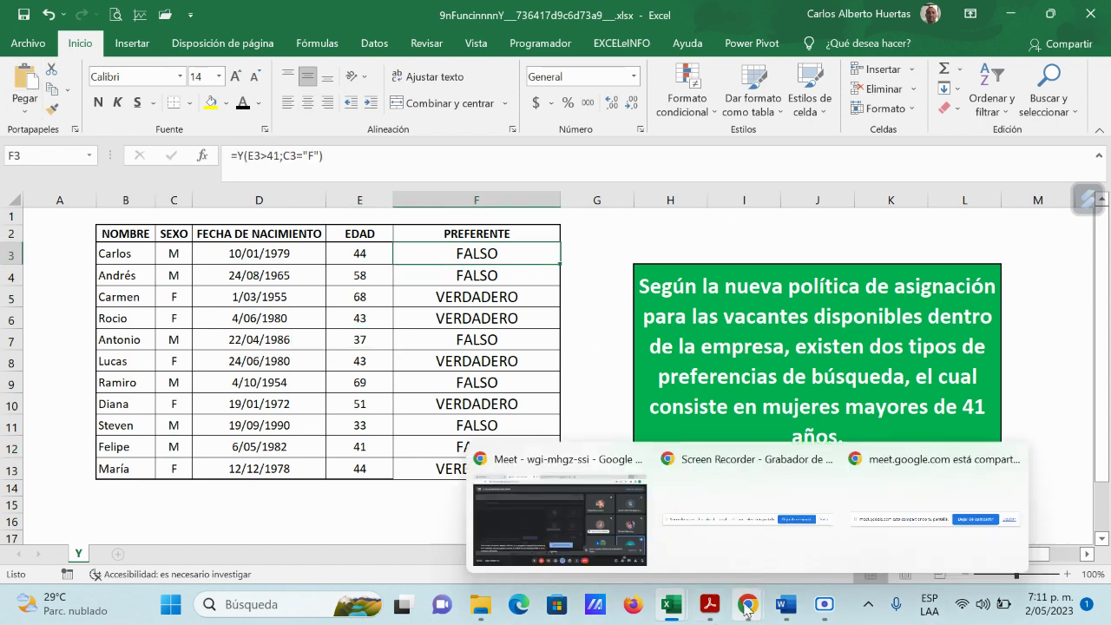
click(652, 548)
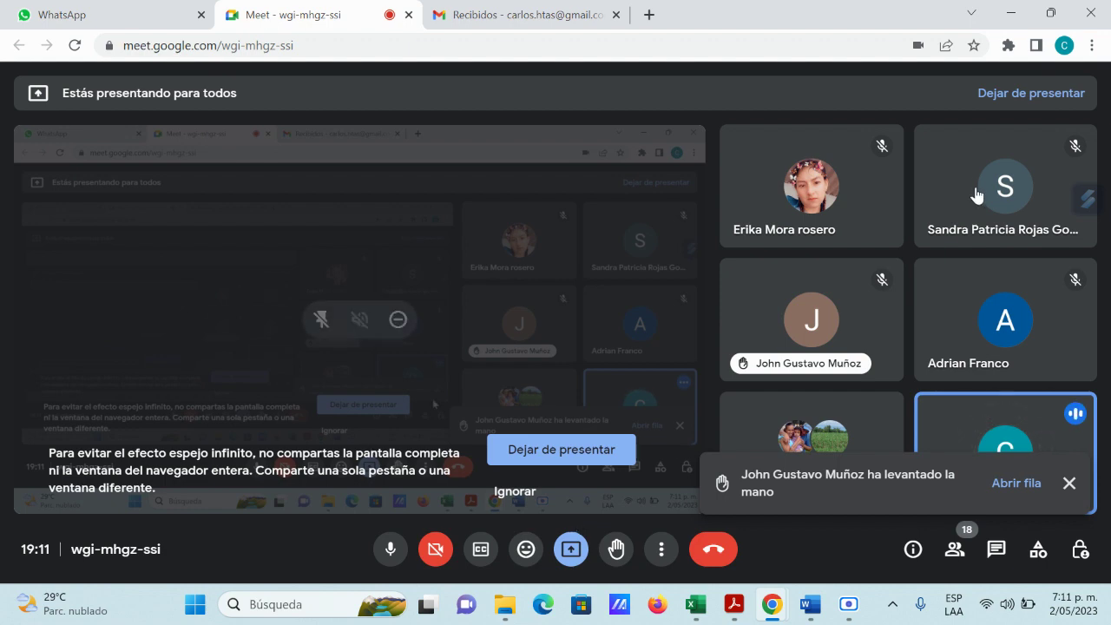
click(745, 612)
click(1010, 8)
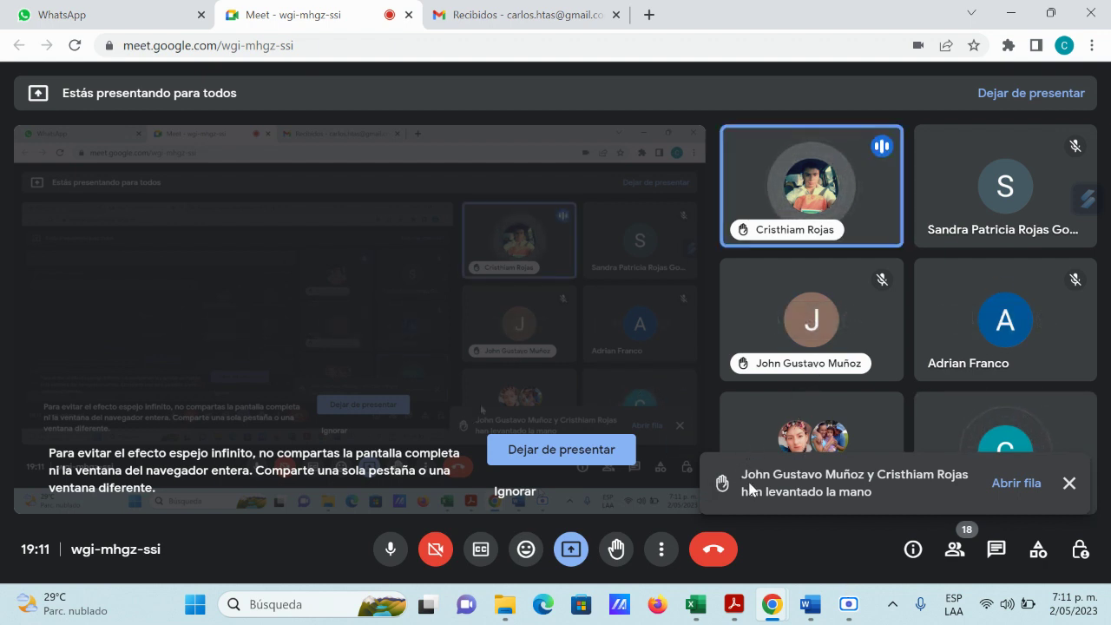
mouse_move(694, 607)
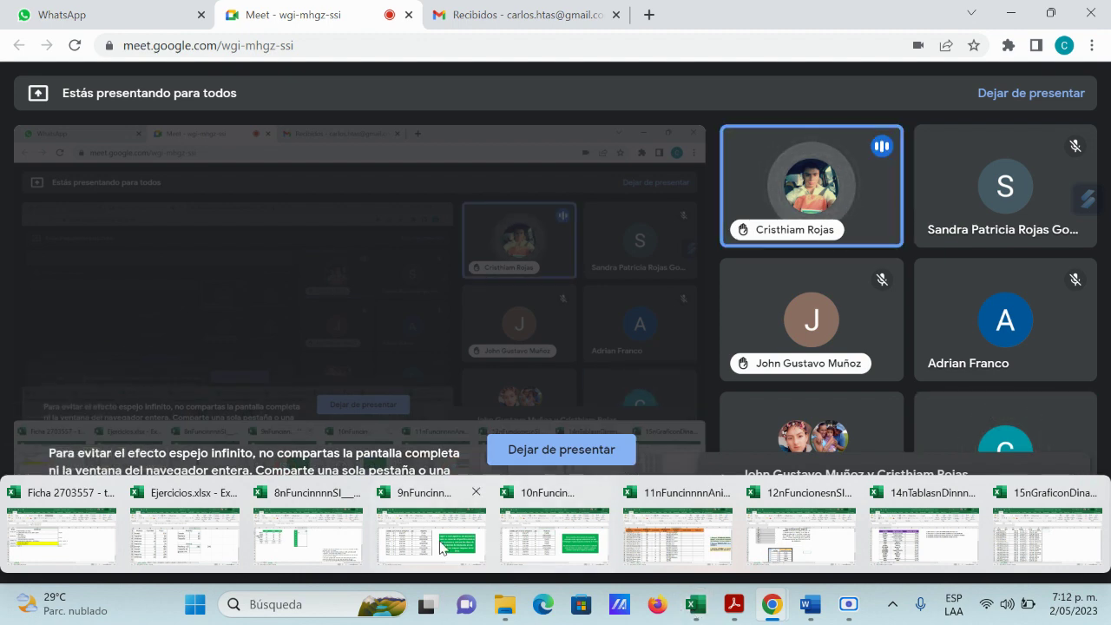
click(424, 540)
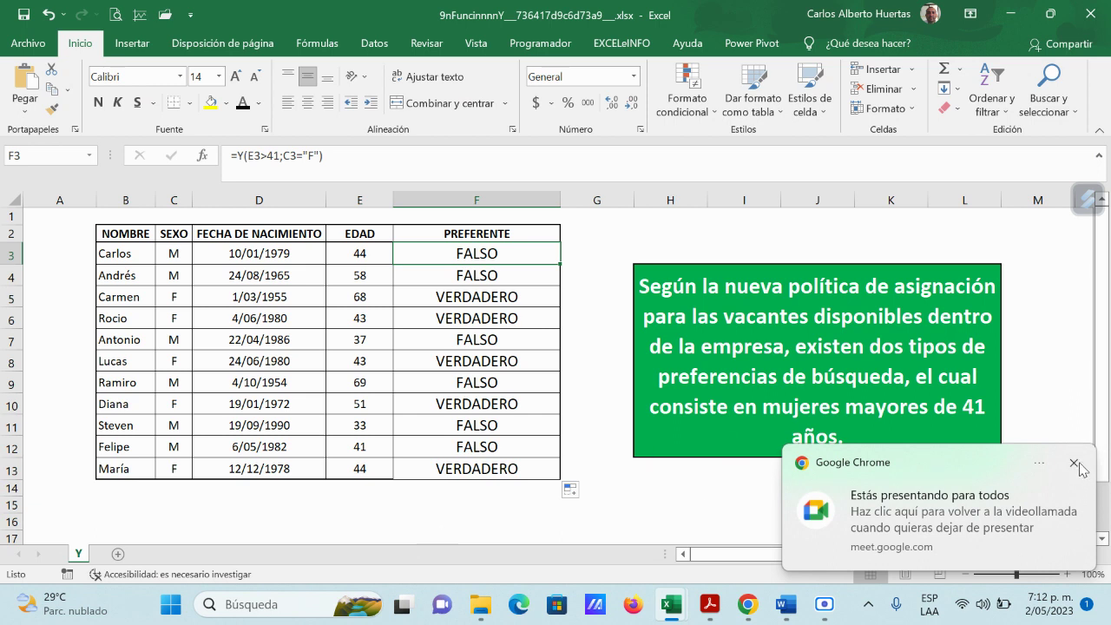
click(1074, 463)
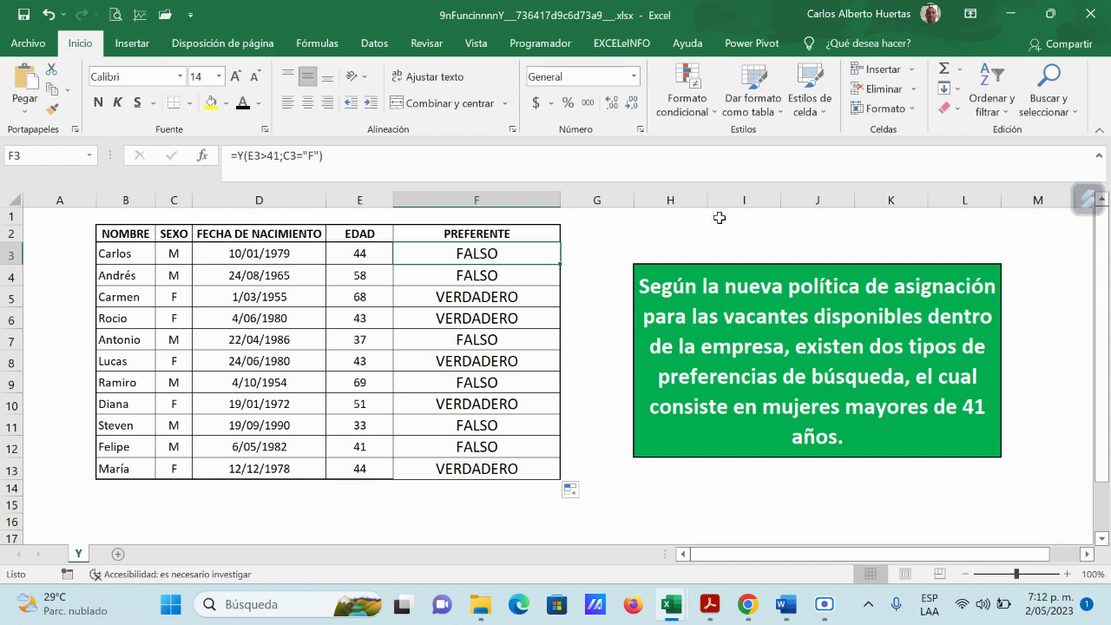
- Change the sex criterion in the F3 formula to lowercase "f" and copy the formula down to F13
click(309, 156)
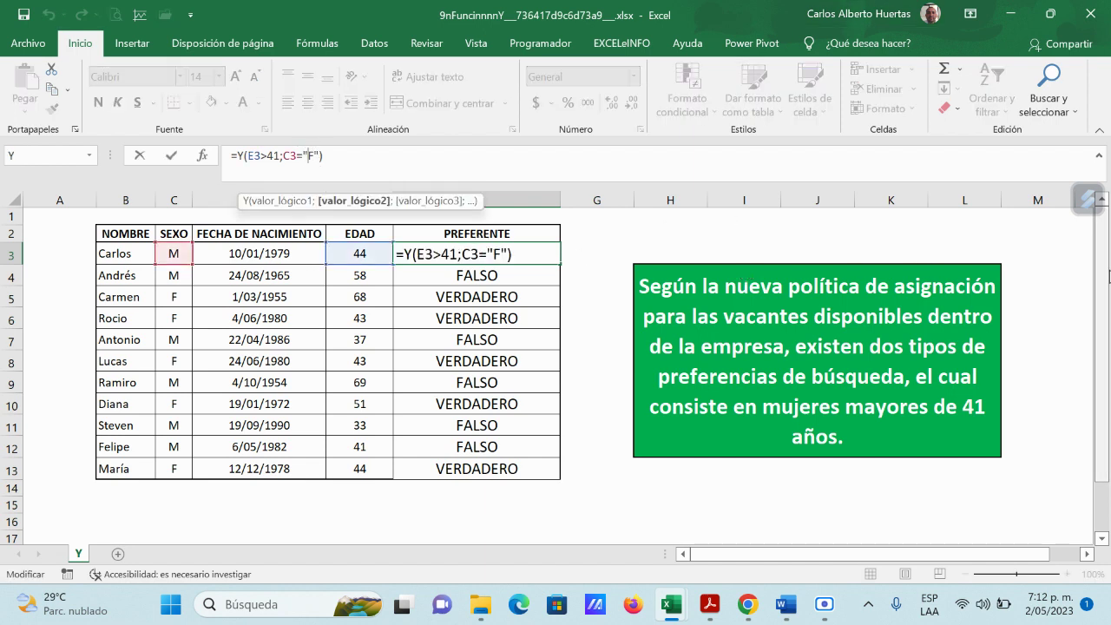
key(Delete)
text(f)
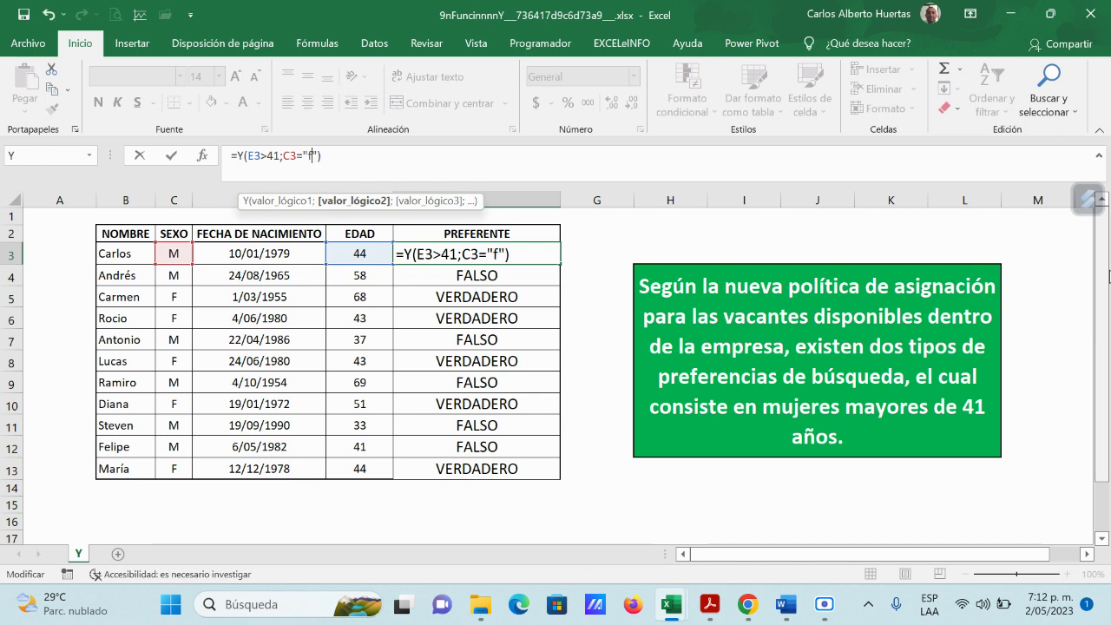
key(Return)
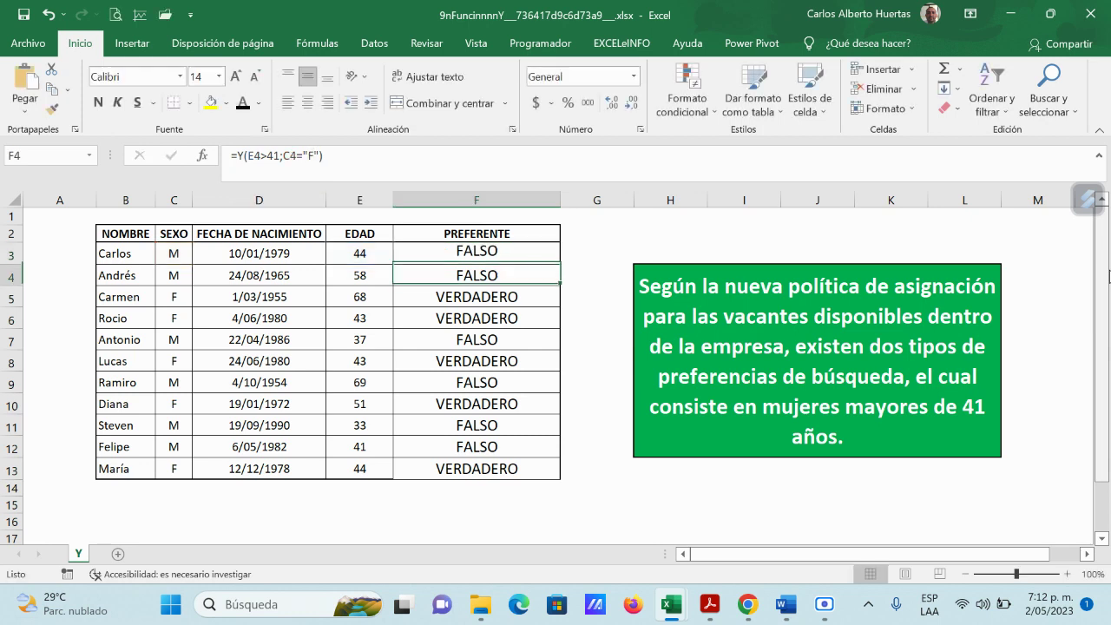
click(526, 253)
drag(563, 264, 559, 479)
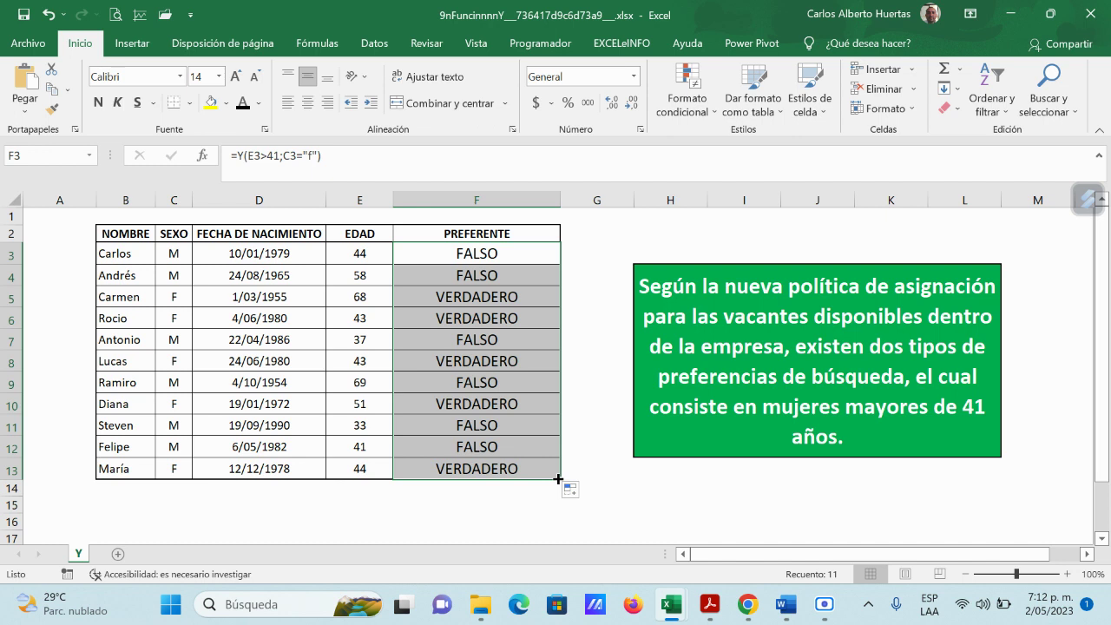
click(175, 294)
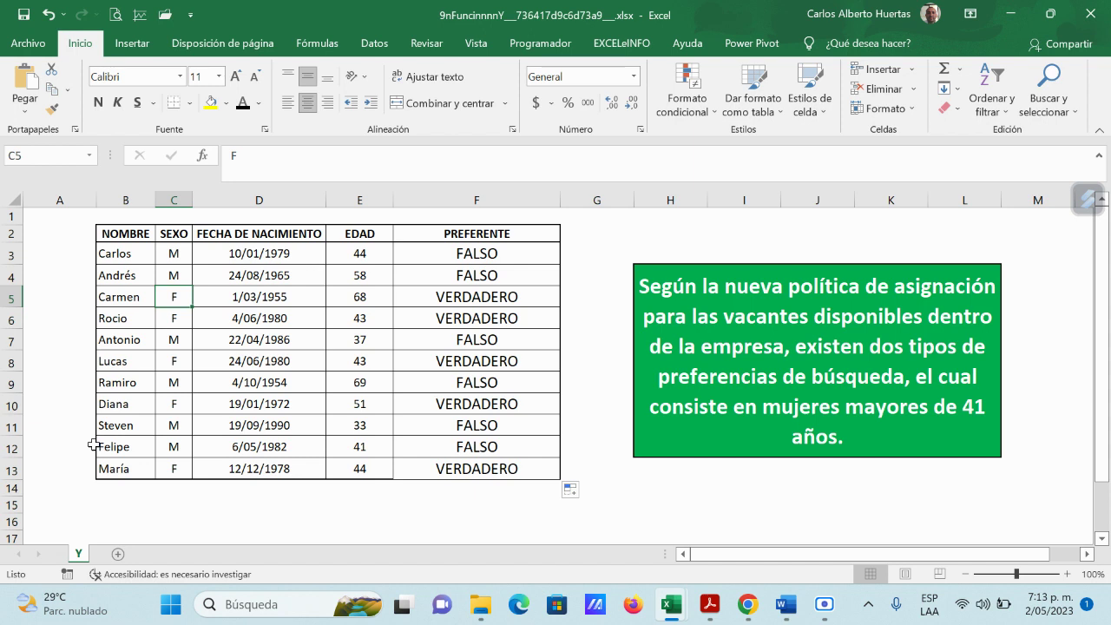
click(507, 255)
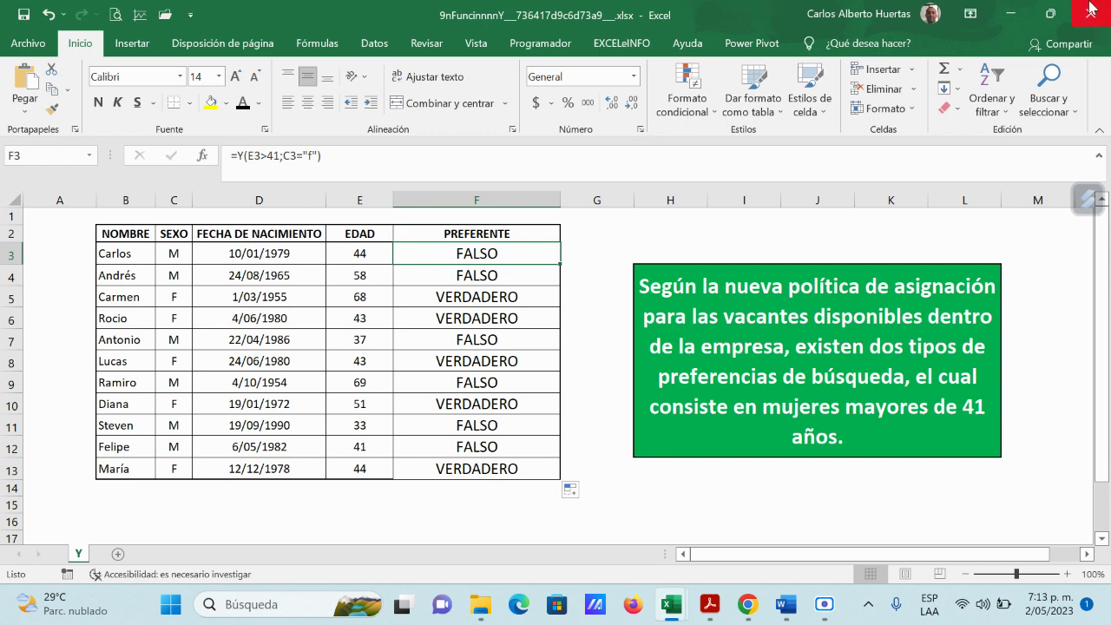
- Switch to the PDF guide in Adobe Acrobat Reader, dismiss the presenting notification and read the Función Y and Función O sections
click(1013, 16)
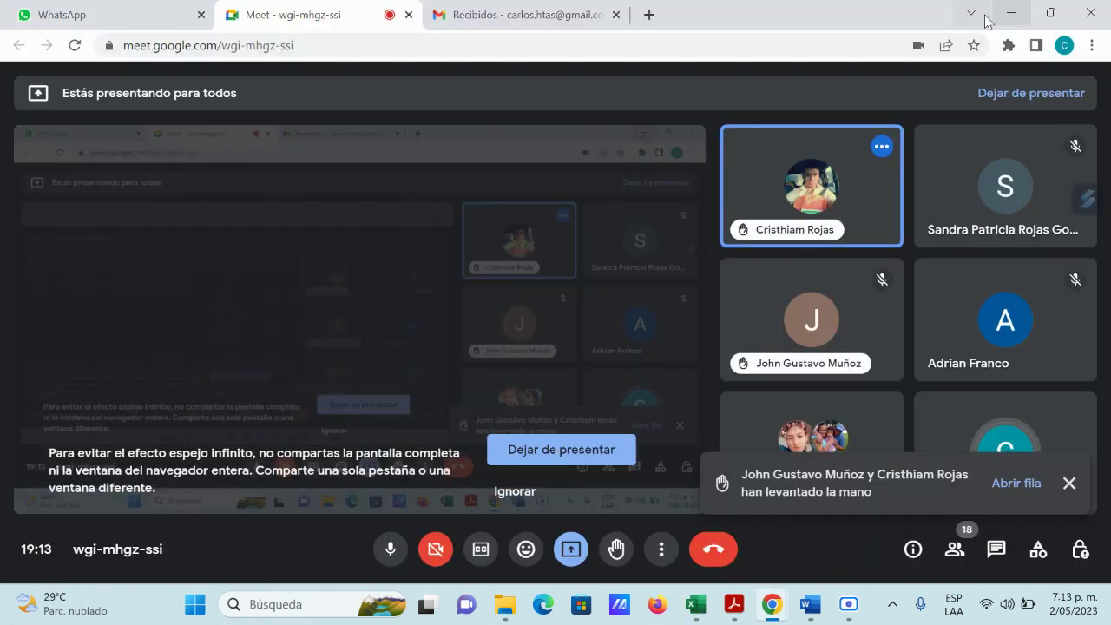
mouse_move(695, 604)
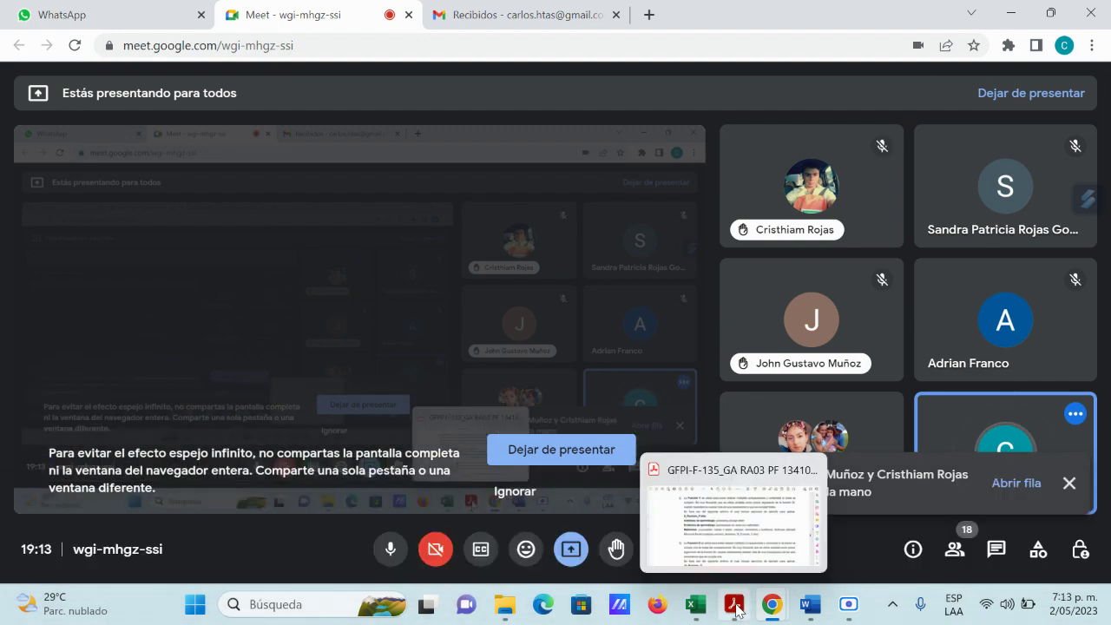
click(733, 604)
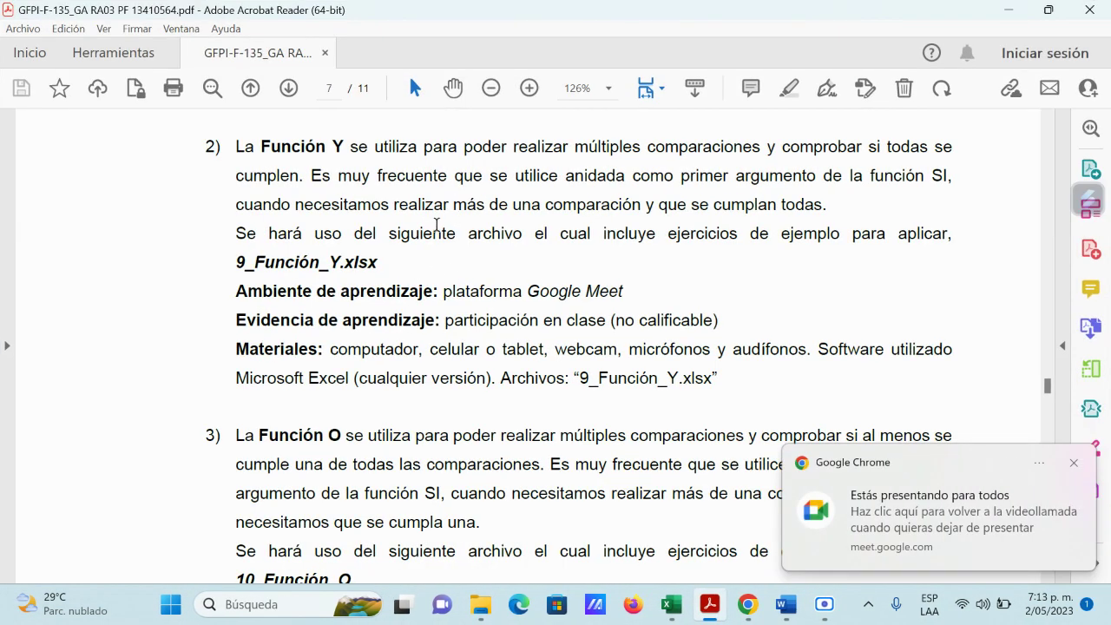
click(1074, 465)
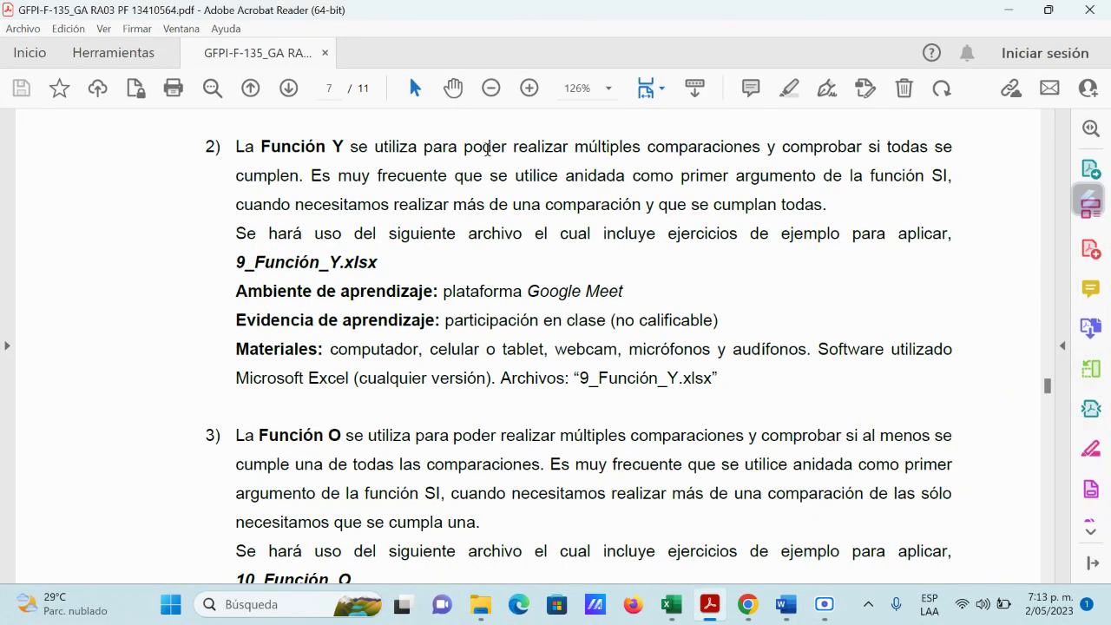
scroll(531, 345, down, 4)
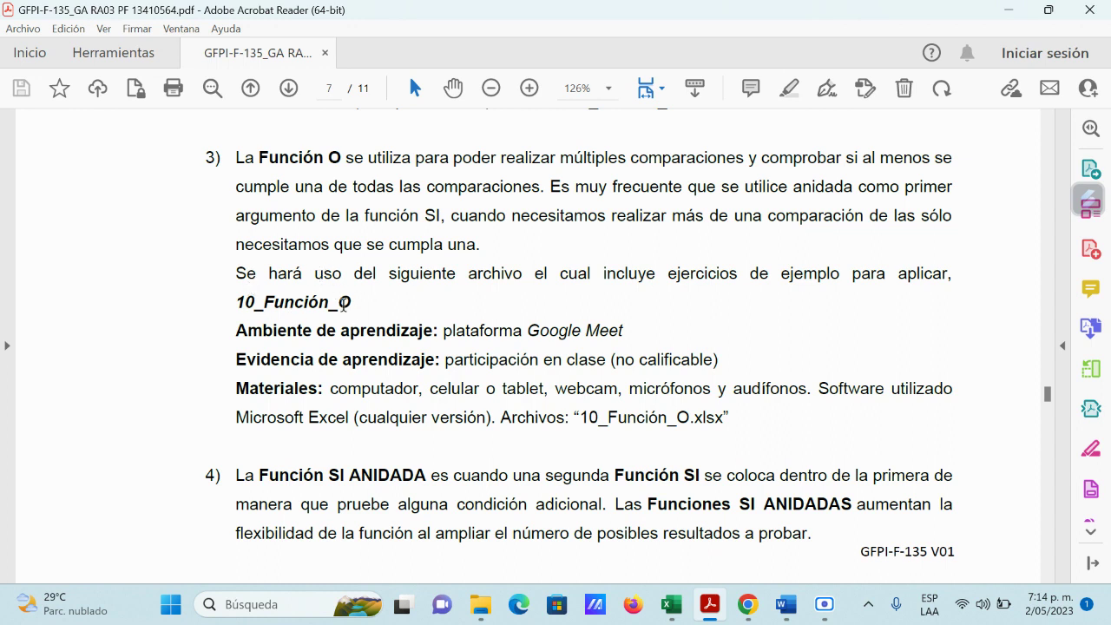
mouse_move(672, 608)
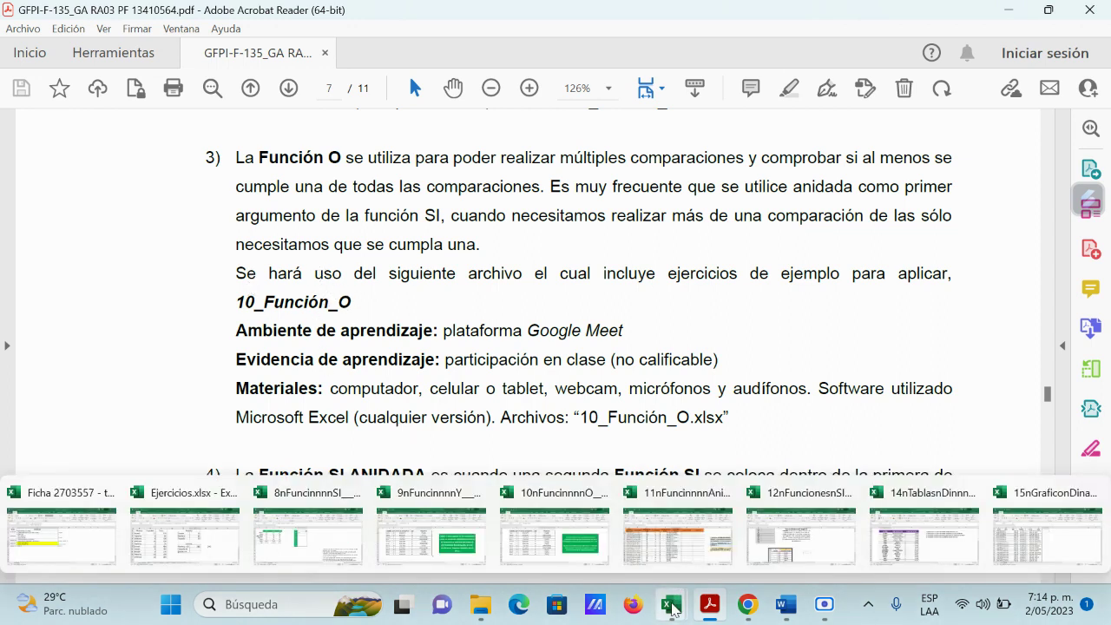
- Switch to the 10nFuncinnnnO workbook, review the ages in E3:E13 and clear the PREFERENTE formulas in F3:F13
click(523, 525)
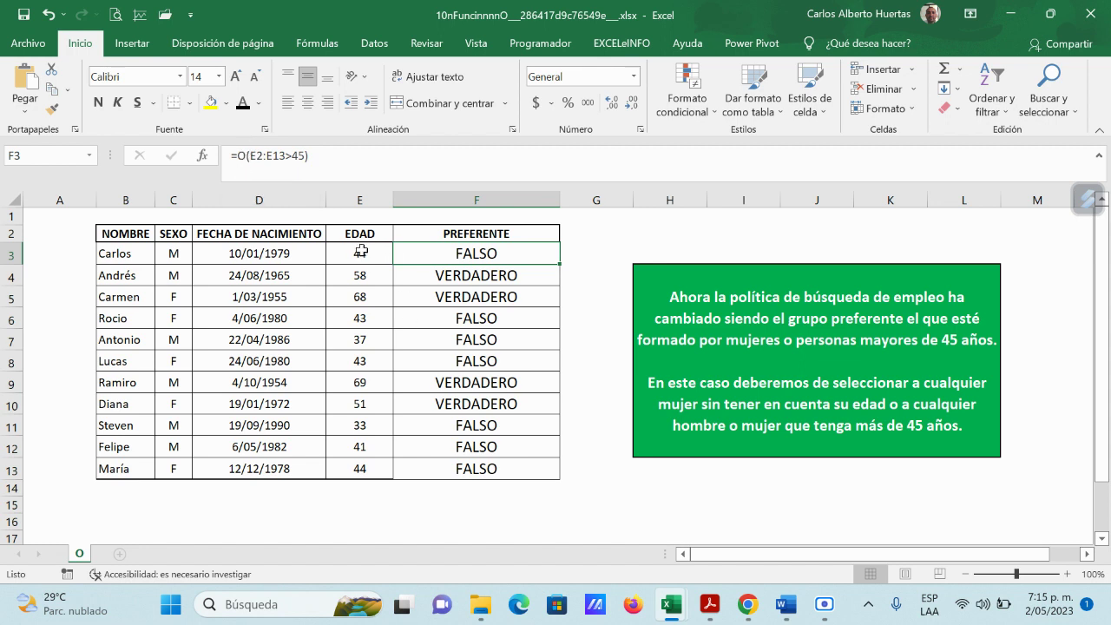
drag(360, 251, 362, 466)
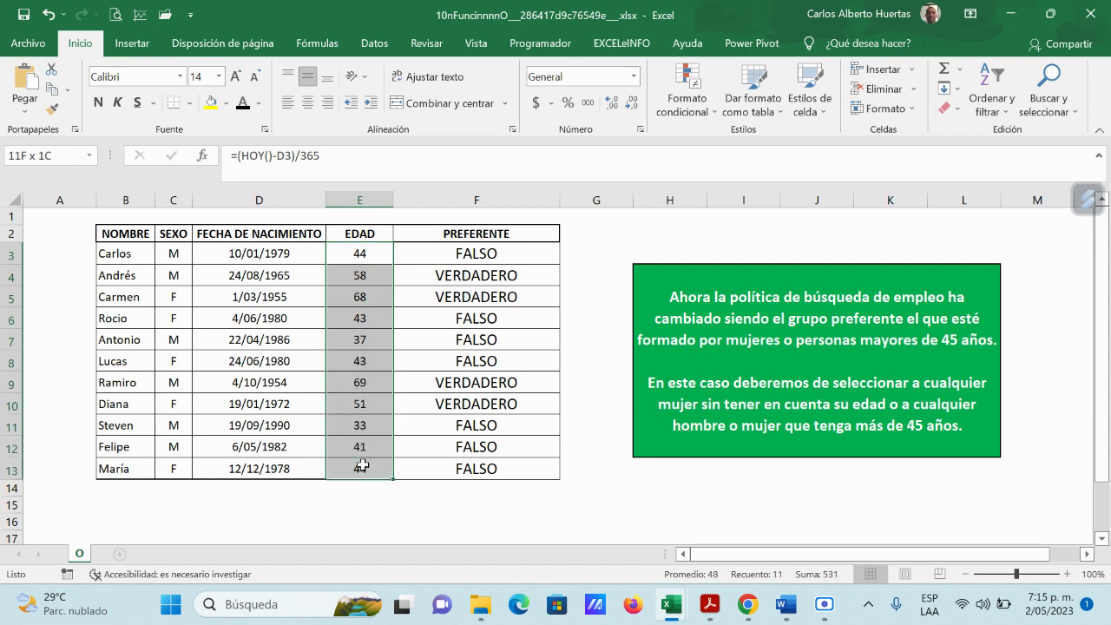
click(464, 253)
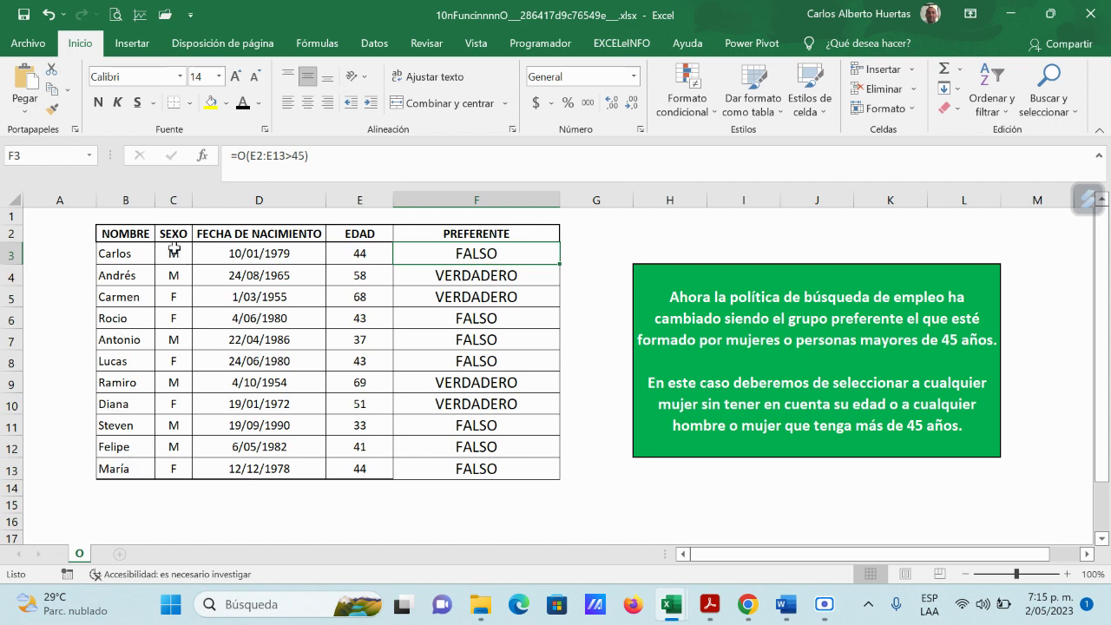
drag(513, 256, 508, 461)
key(Delete)
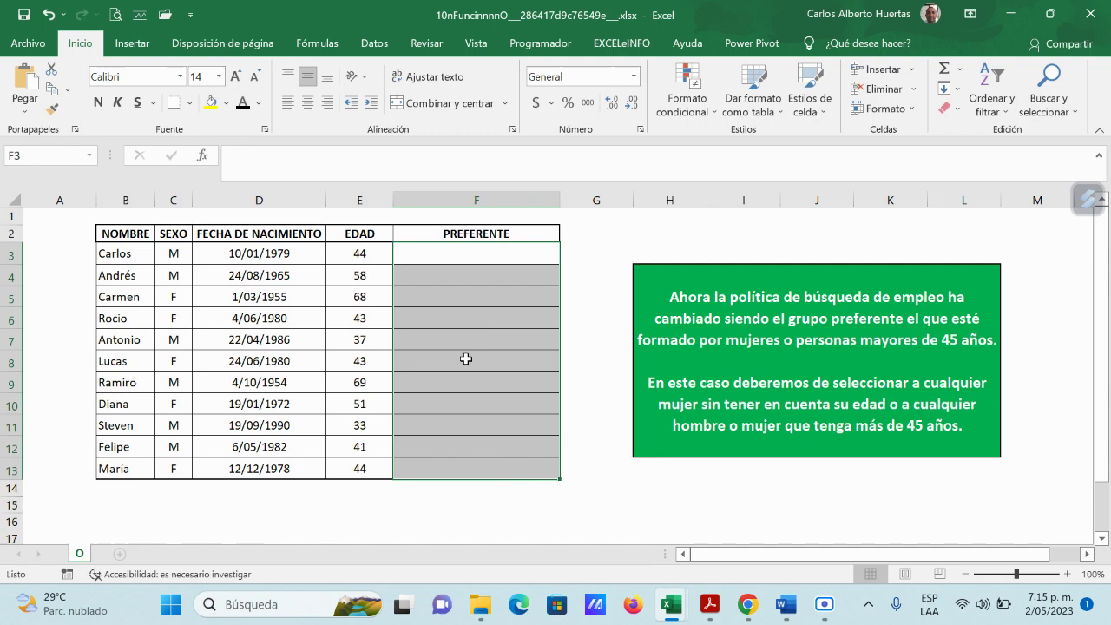
- Insert the O function in F3 with the logical test E3:E13>45 and copy the formula down to F13
click(498, 253)
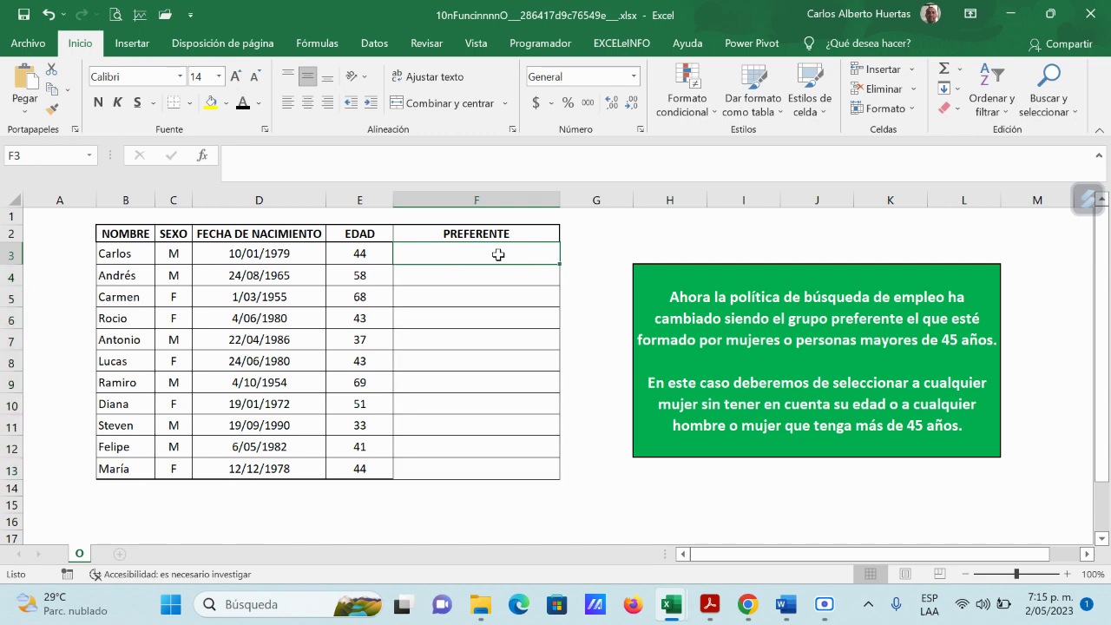
click(200, 157)
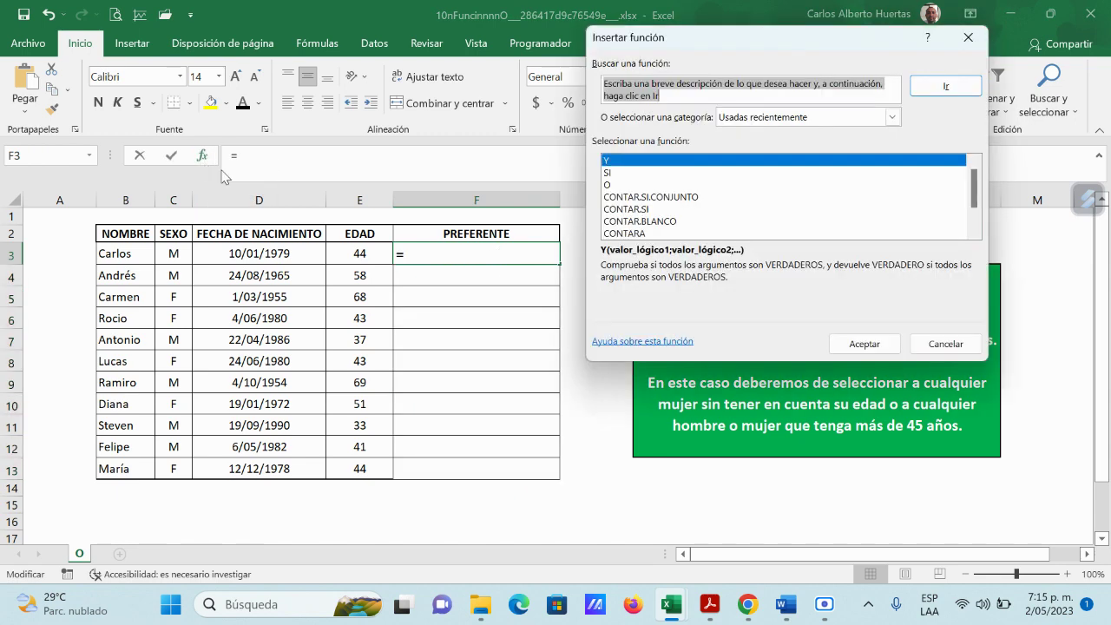
click(611, 185)
click(857, 343)
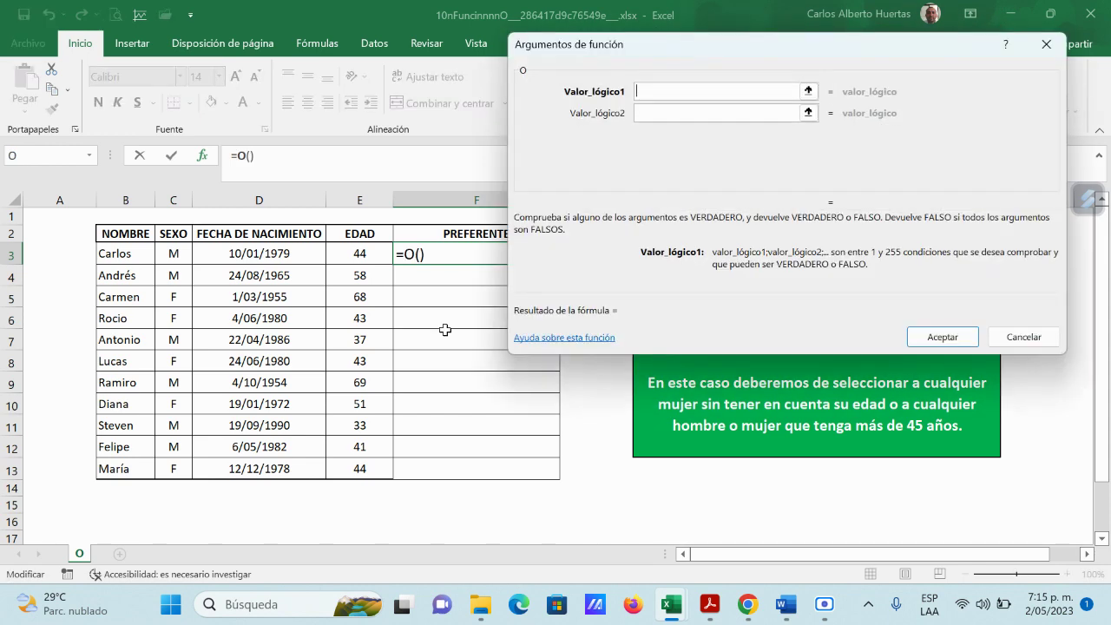
click(807, 92)
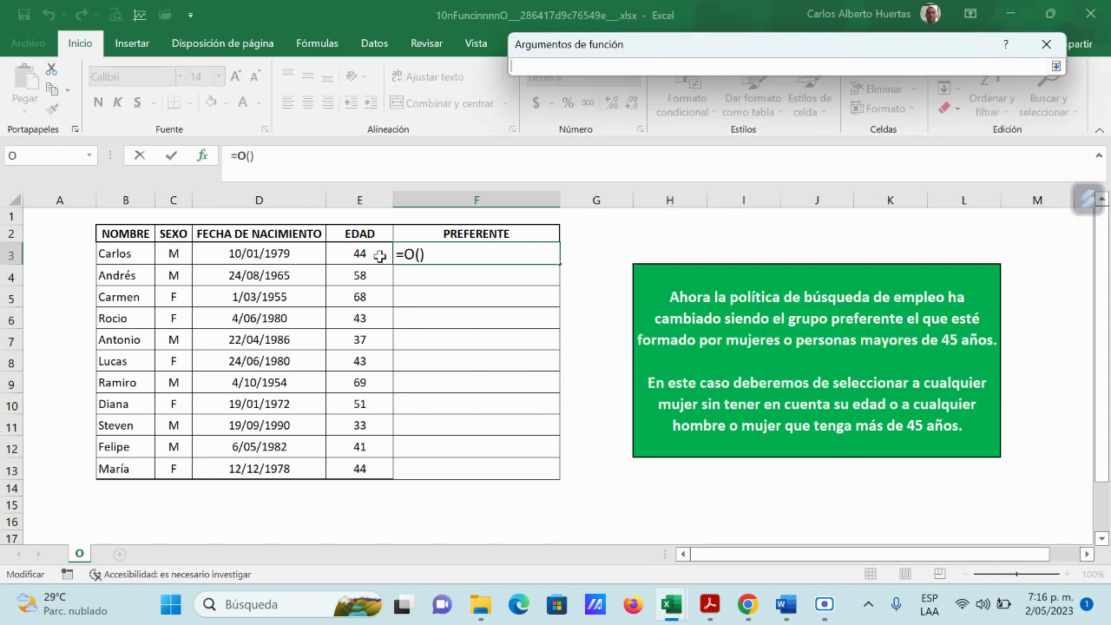
drag(381, 254, 379, 469)
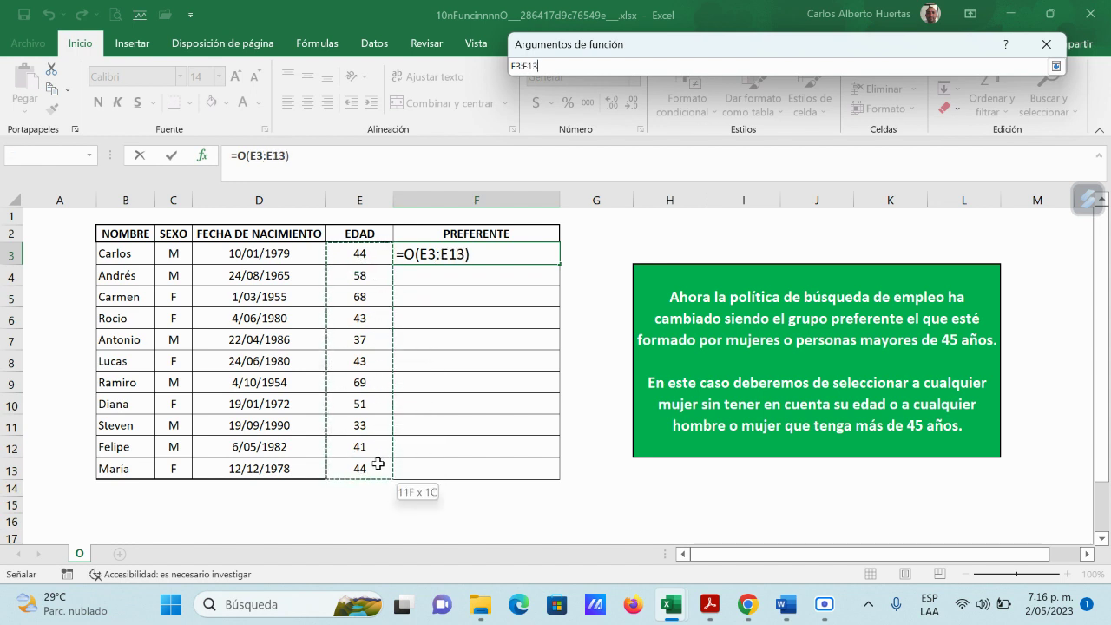
click(570, 69)
text(>)
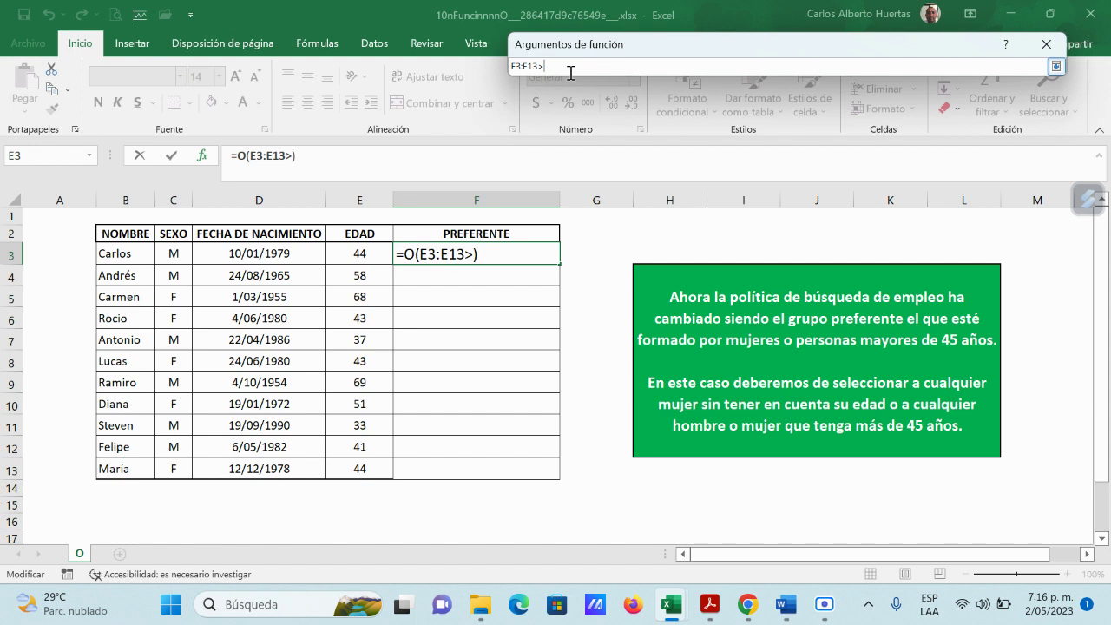
text(45)
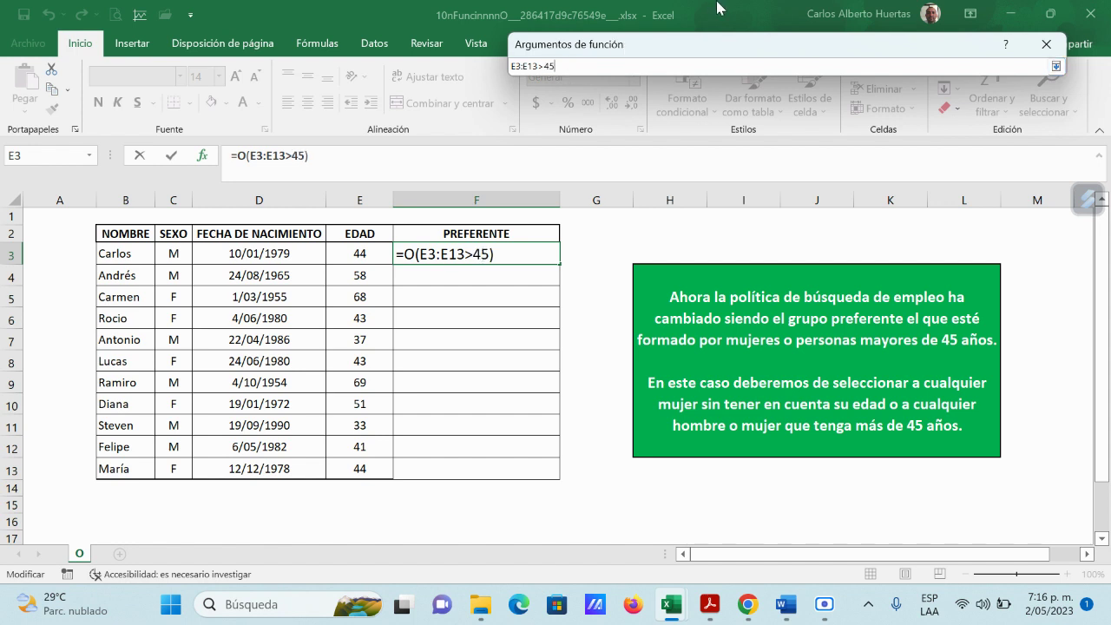
click(1056, 67)
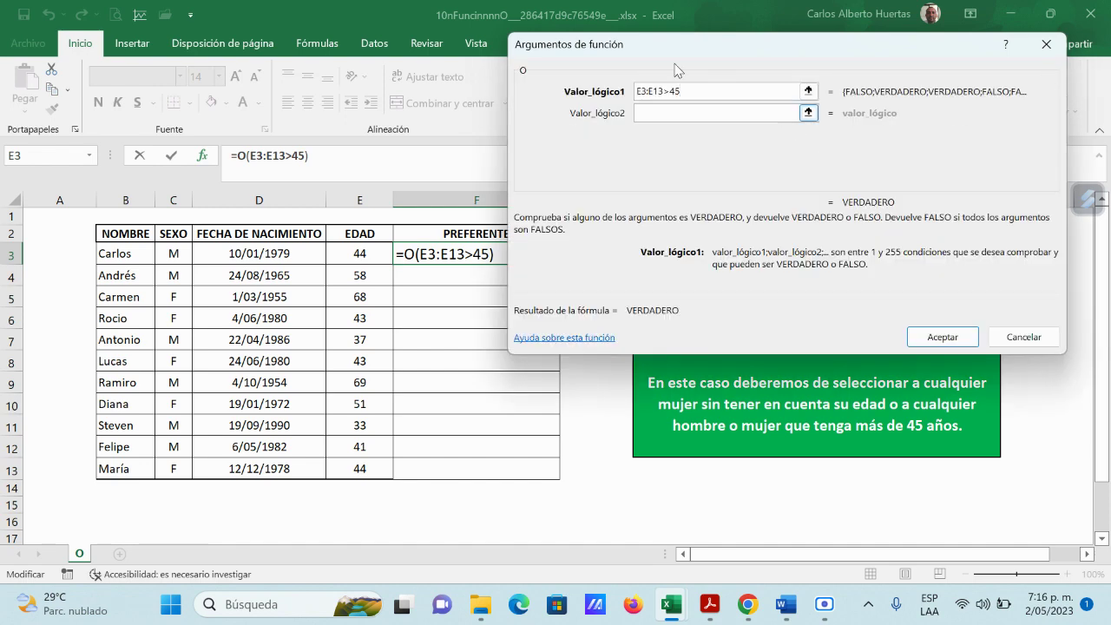
click(941, 339)
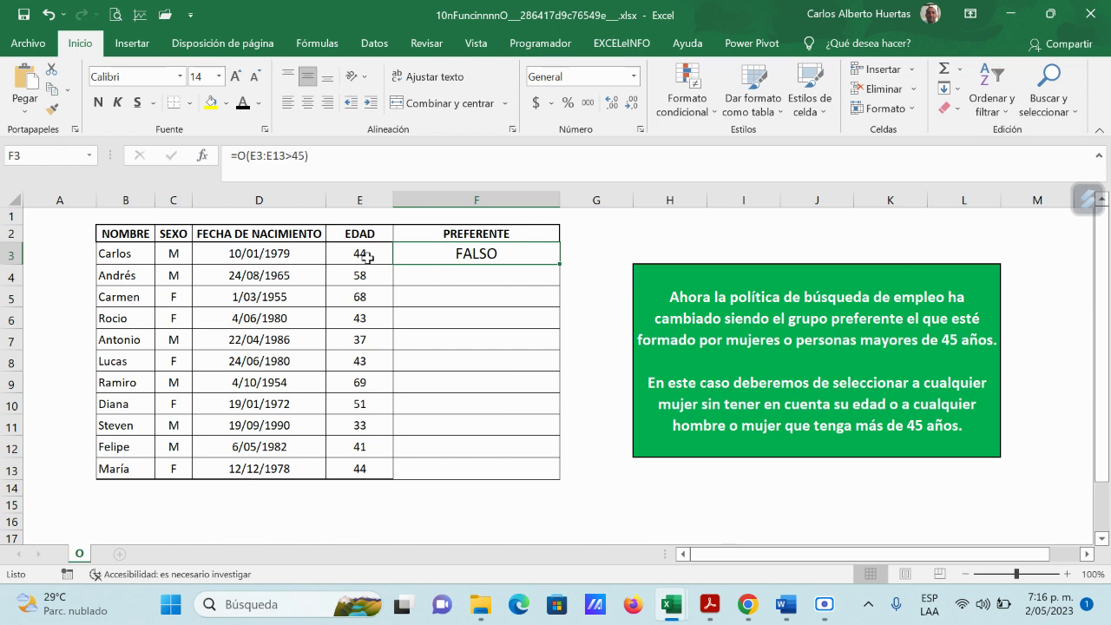
drag(559, 264, 565, 486)
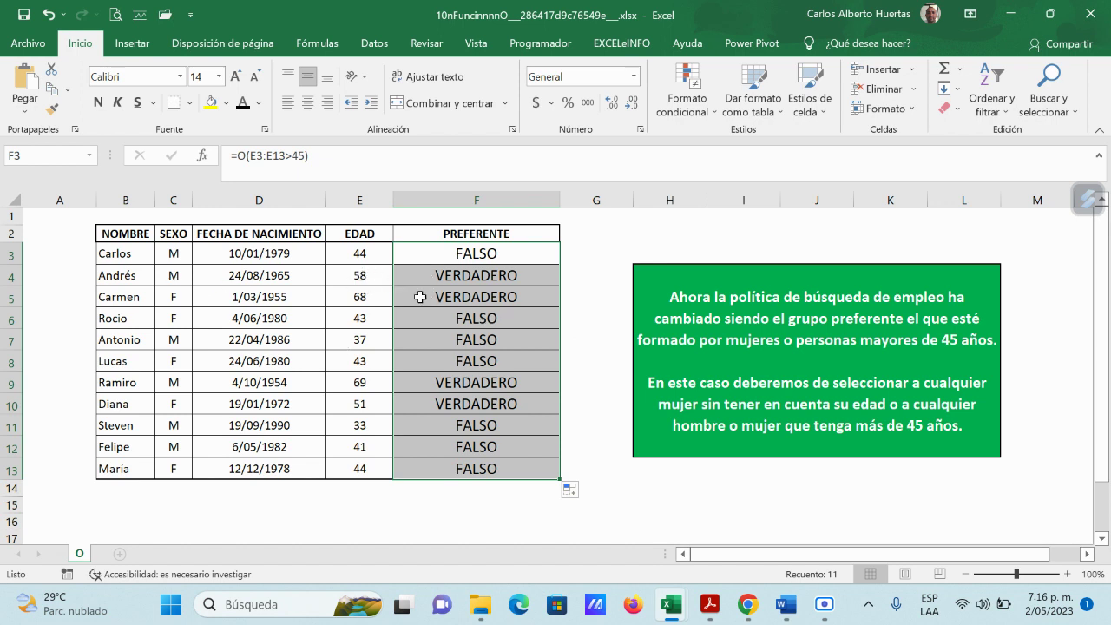
- Check the EDAD values row by row against the over-45 criterion and the PREFERENTE column
click(383, 320)
click(378, 340)
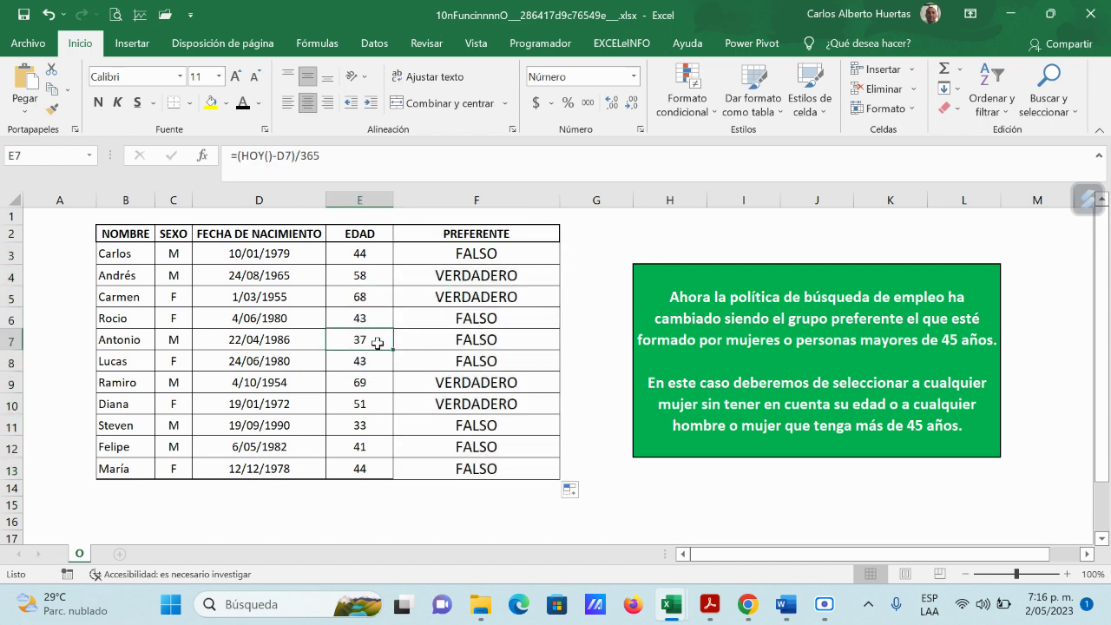
click(374, 360)
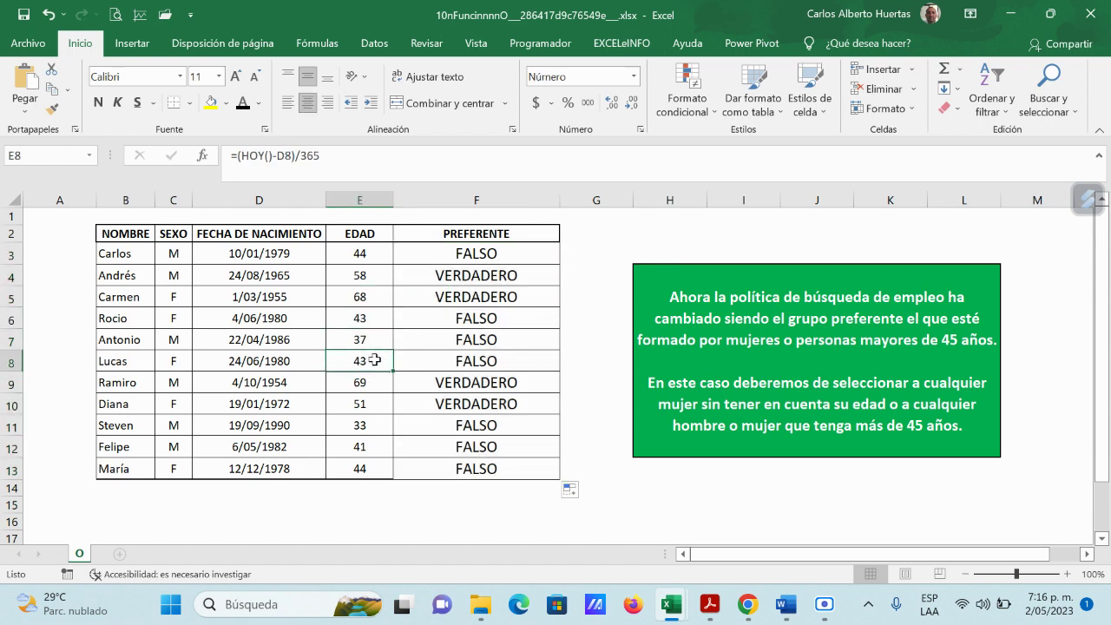
click(373, 383)
click(370, 409)
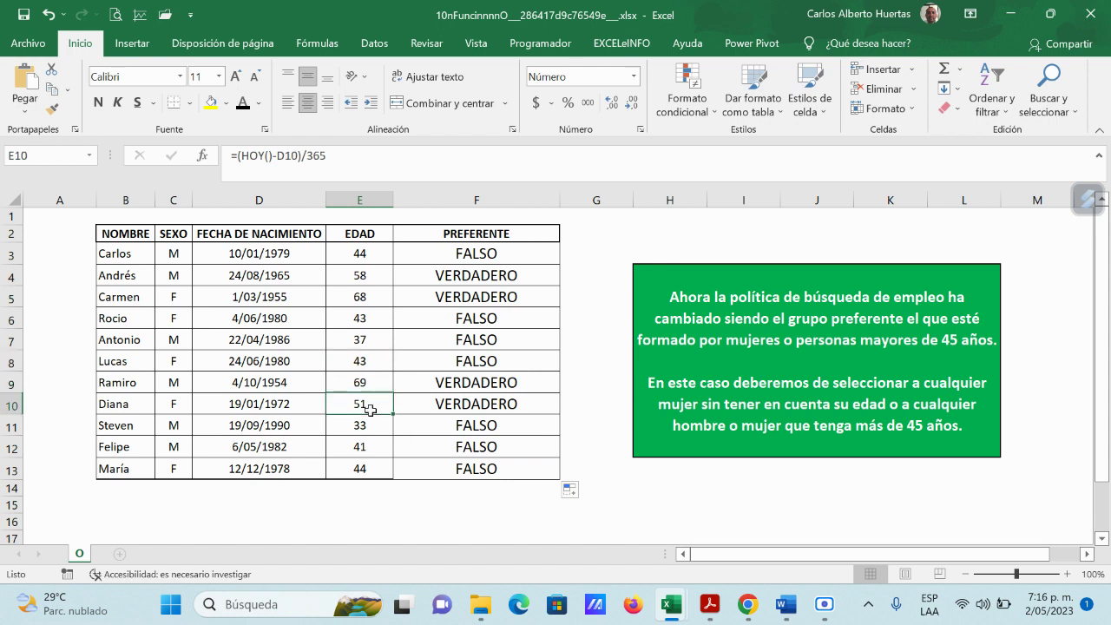
click(366, 423)
click(365, 446)
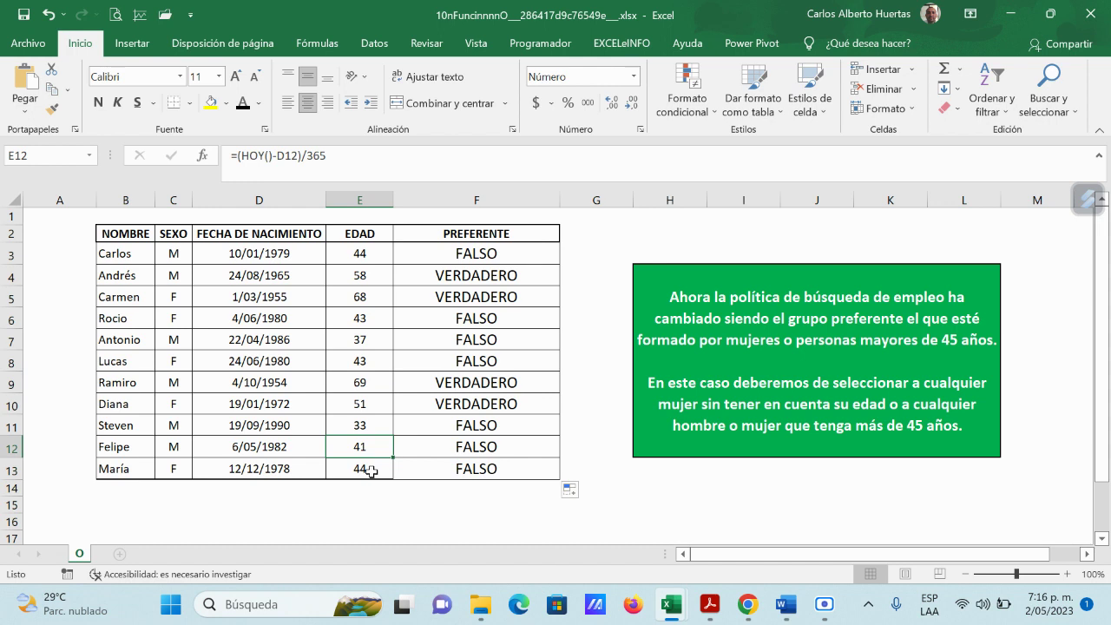
click(371, 471)
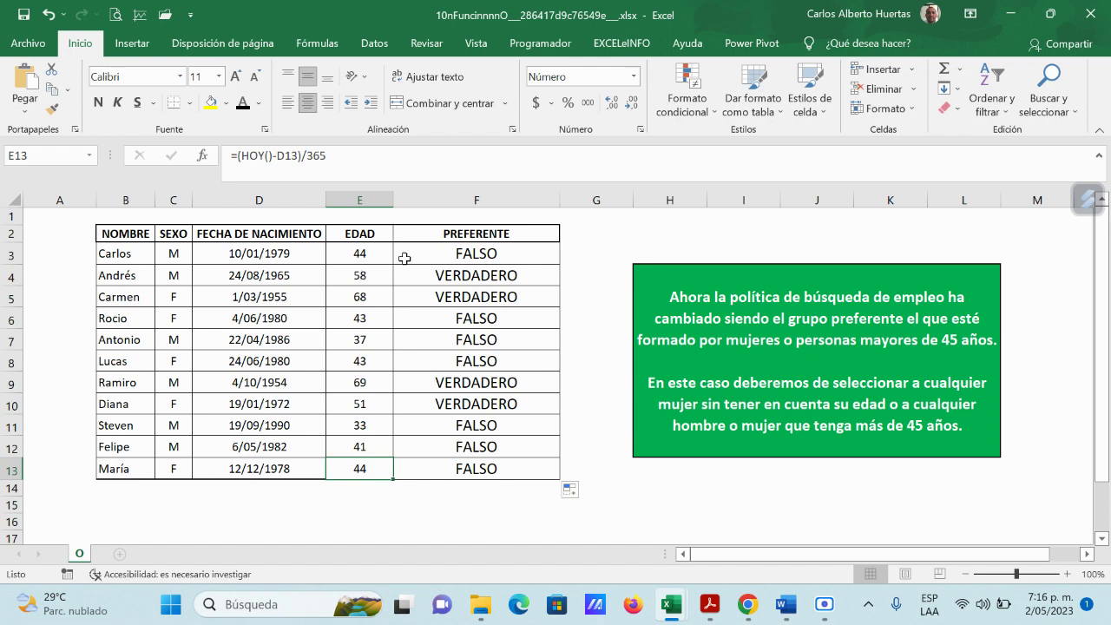
drag(362, 254, 364, 468)
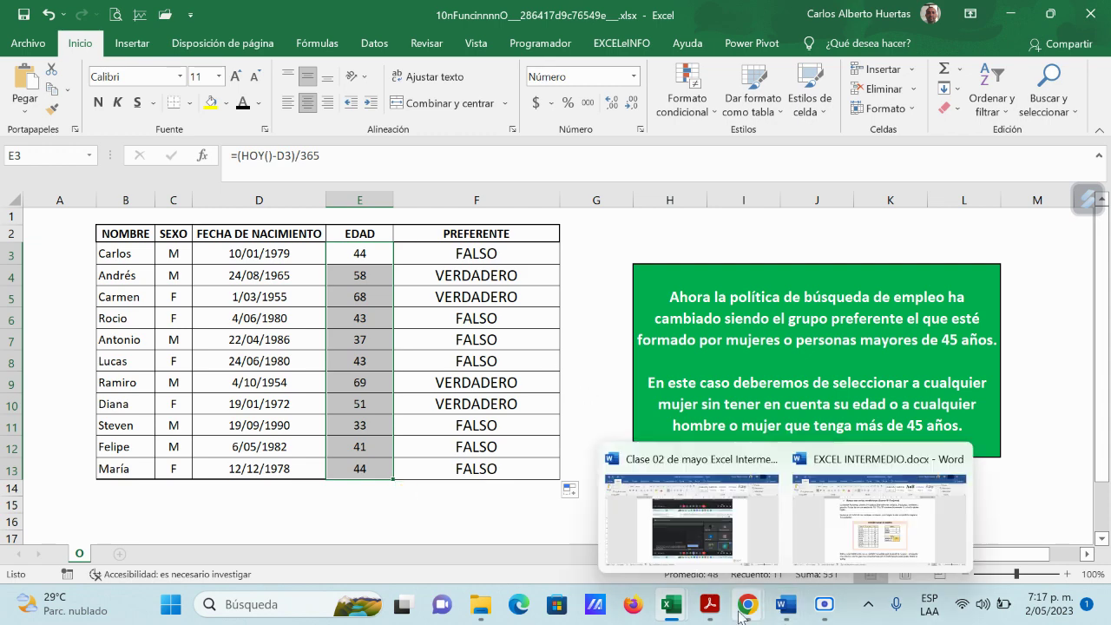
- Switch to the PDF guide in Adobe Acrobat Reader and read the Función SI ANIDADA section
click(710, 610)
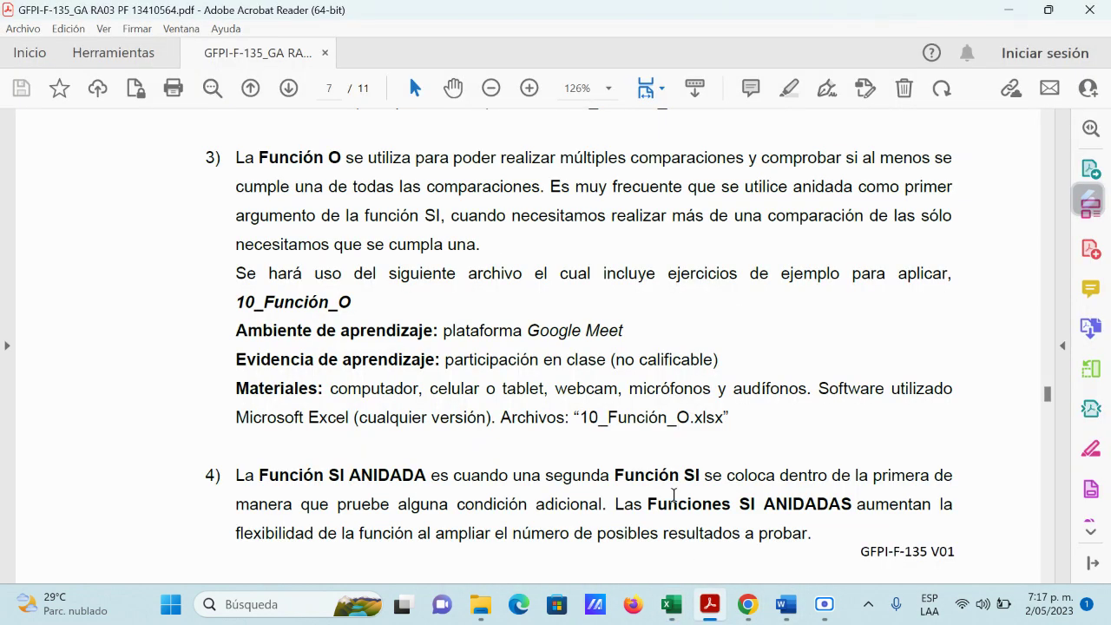
scroll(709, 391, down, 5)
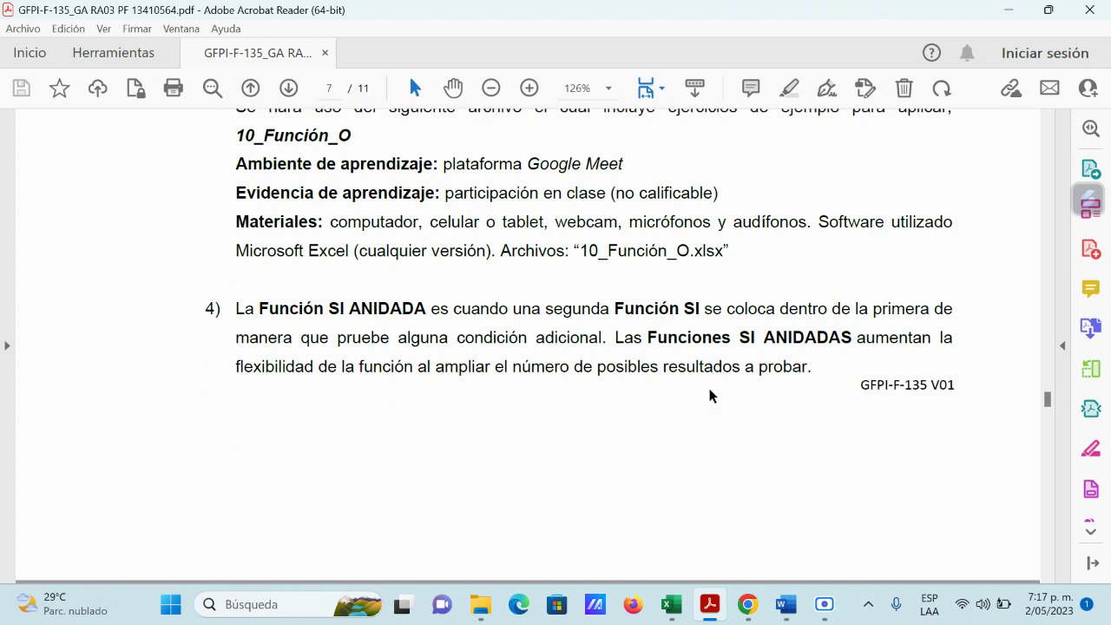
scroll(710, 399, down, 1)
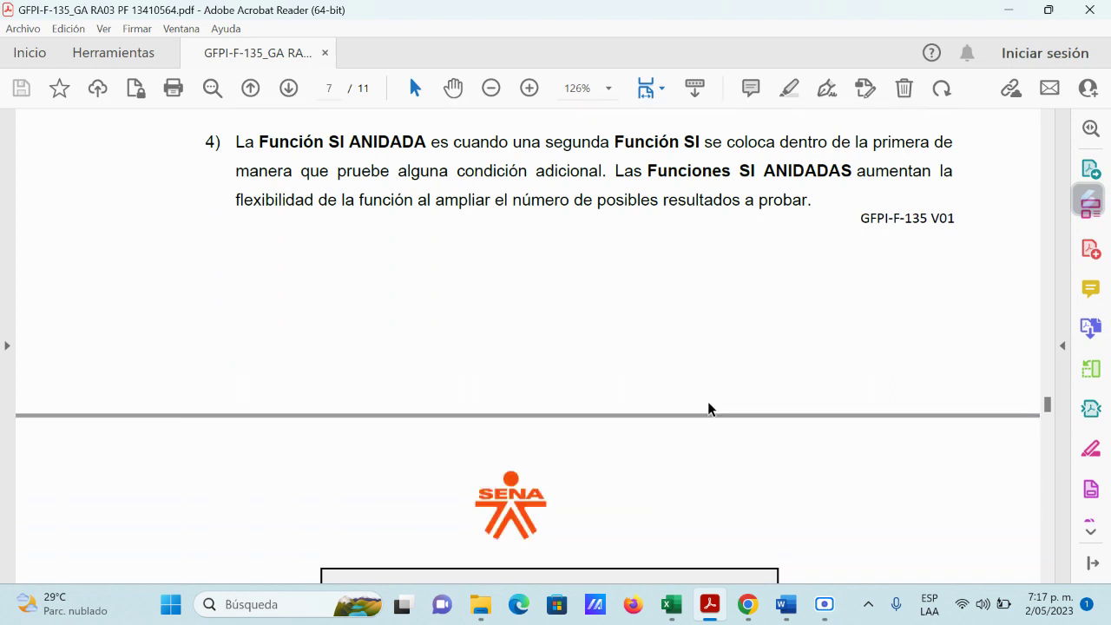
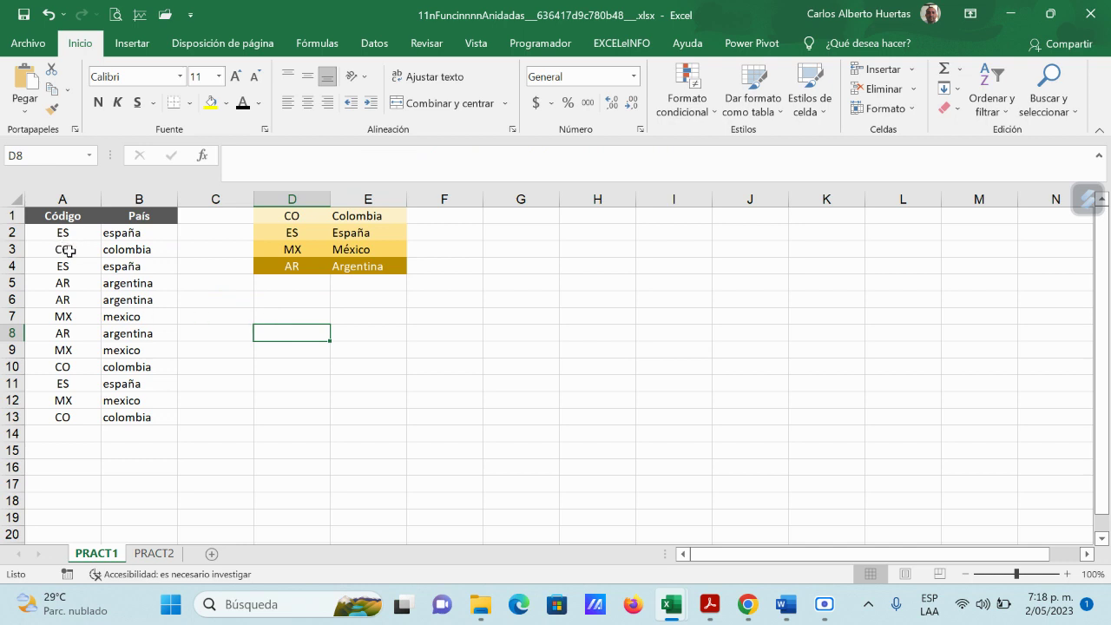
- Set the font color of the País results in B2:B13 to white and review the nested SI formula in B2
click(130, 235)
drag(130, 234, 142, 417)
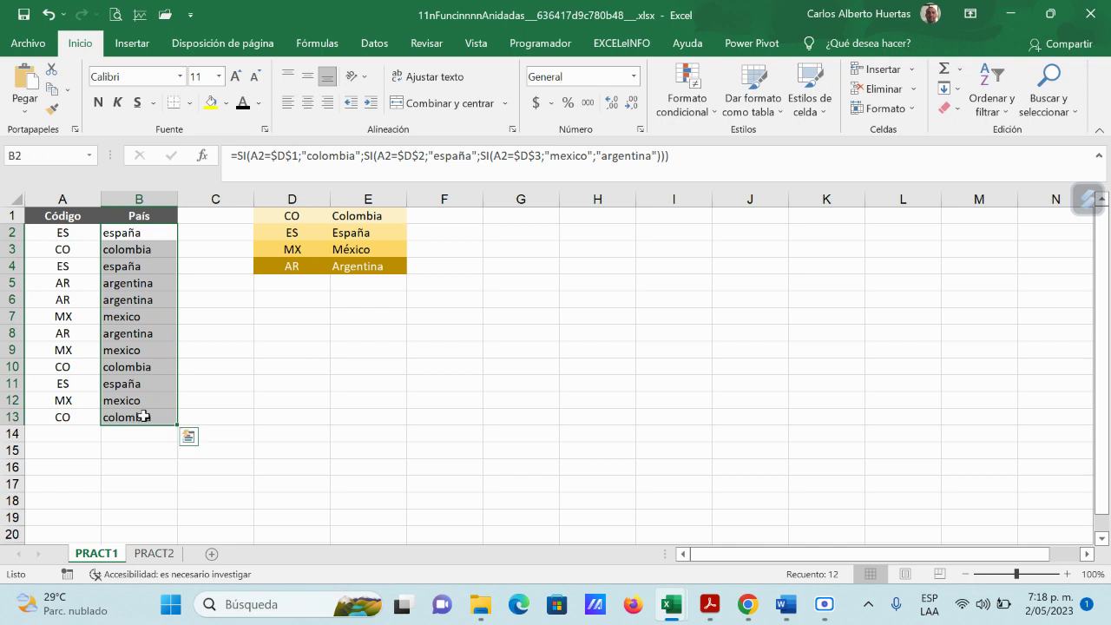
click(258, 103)
click(243, 163)
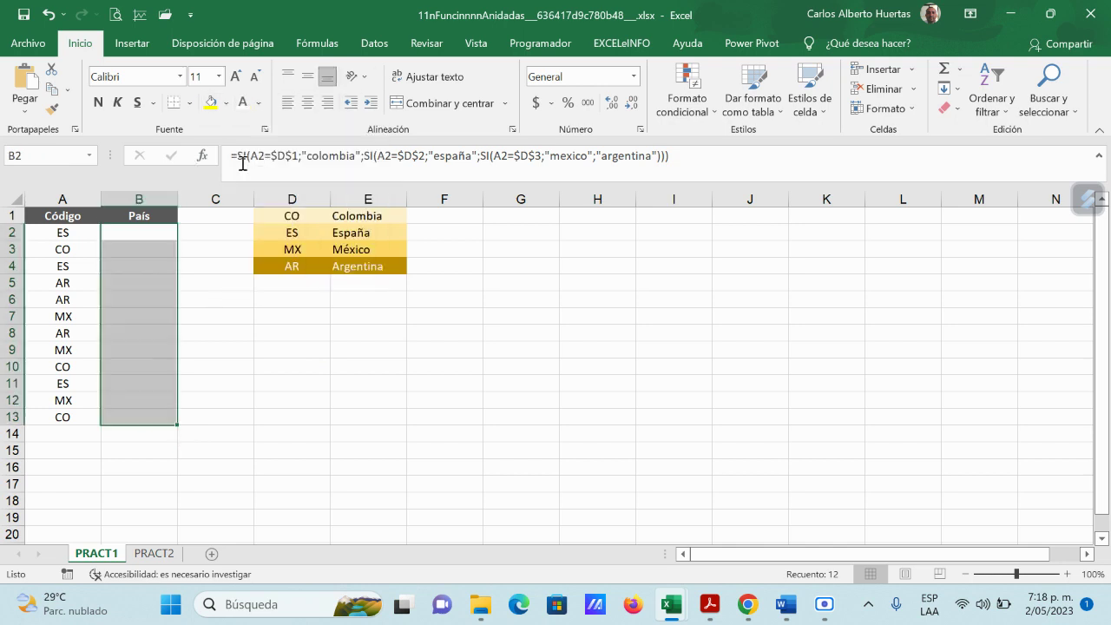
click(233, 364)
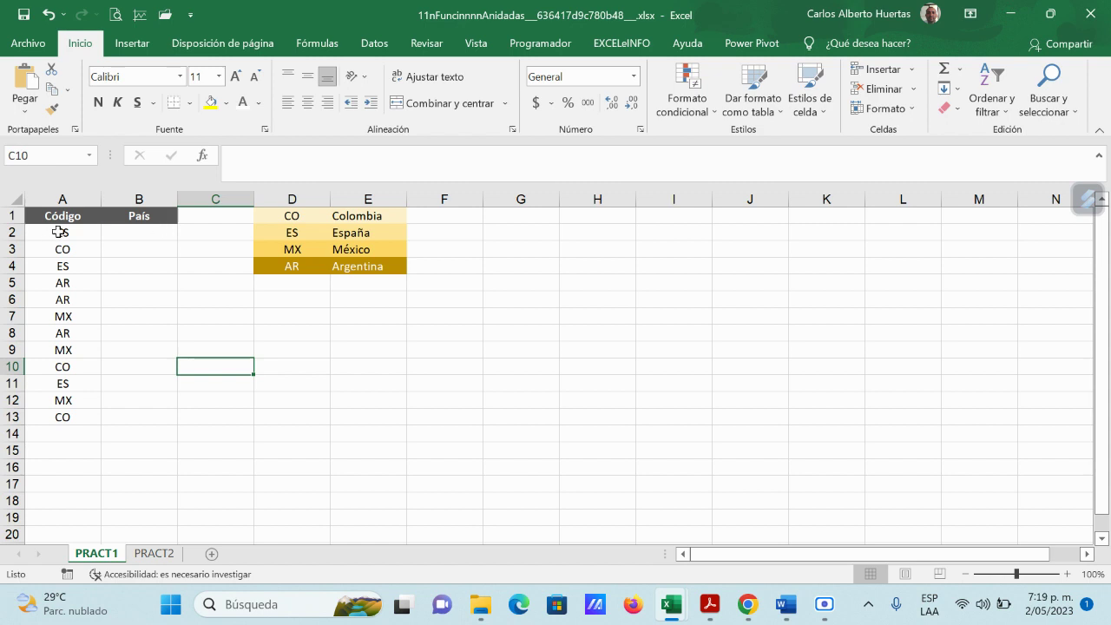
click(145, 231)
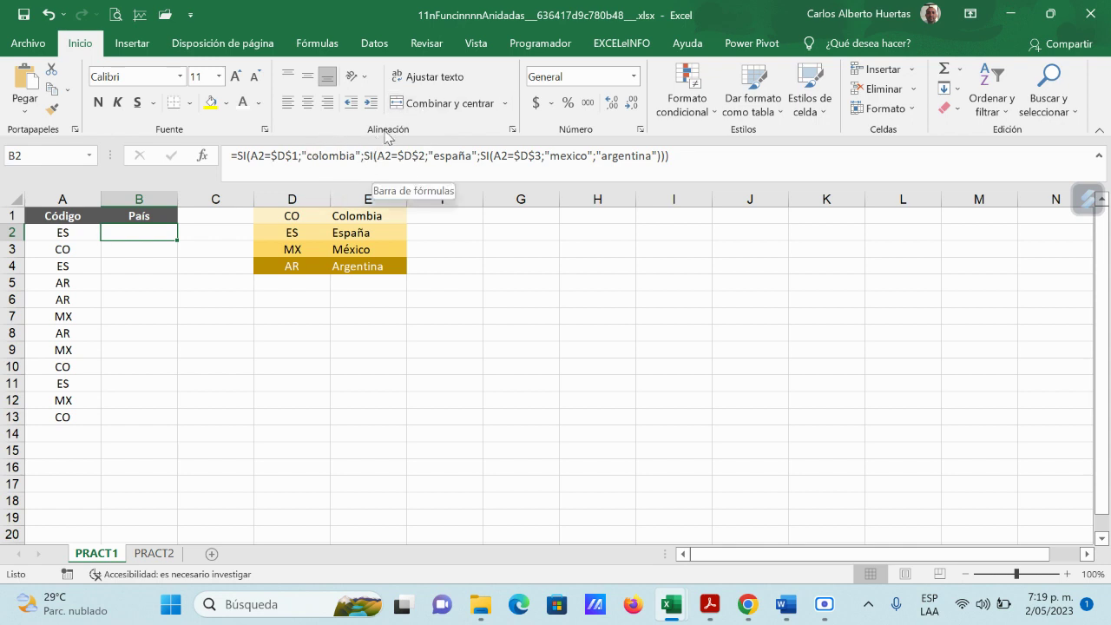
- Select cell C2, admit the participant waiting to join the Google Meet call and return to the nested functions workbook
click(201, 236)
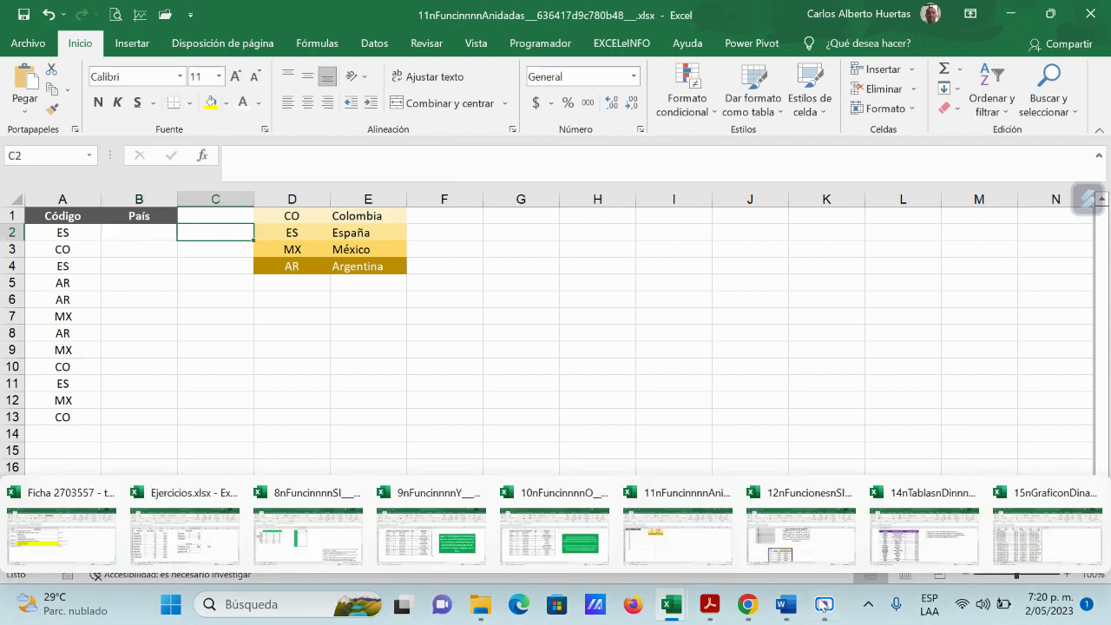
mouse_move(762, 606)
click(578, 529)
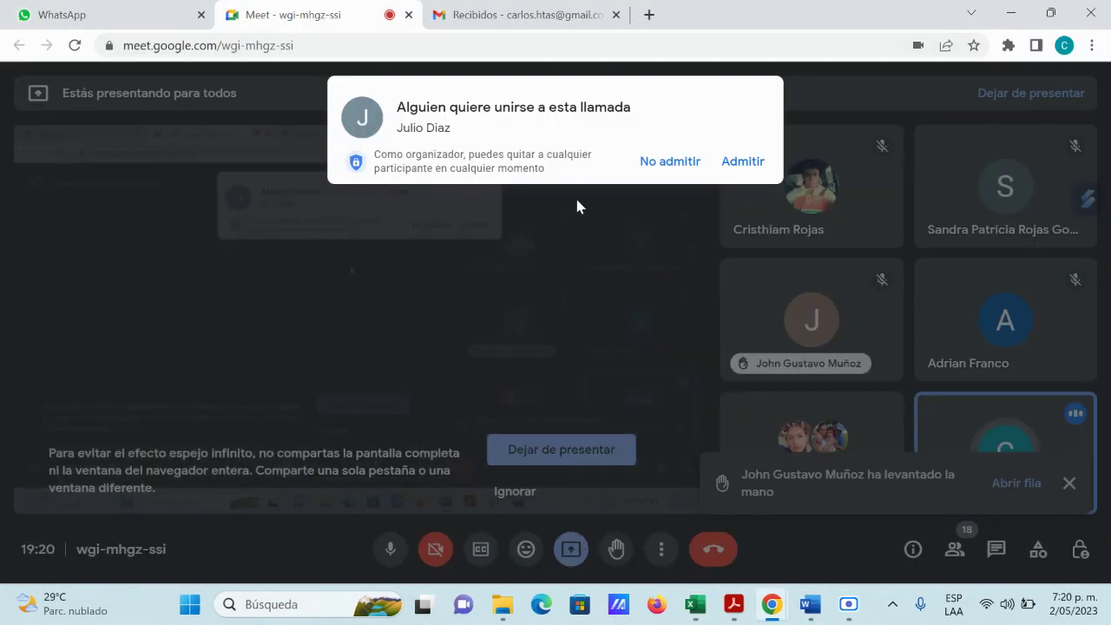
click(744, 161)
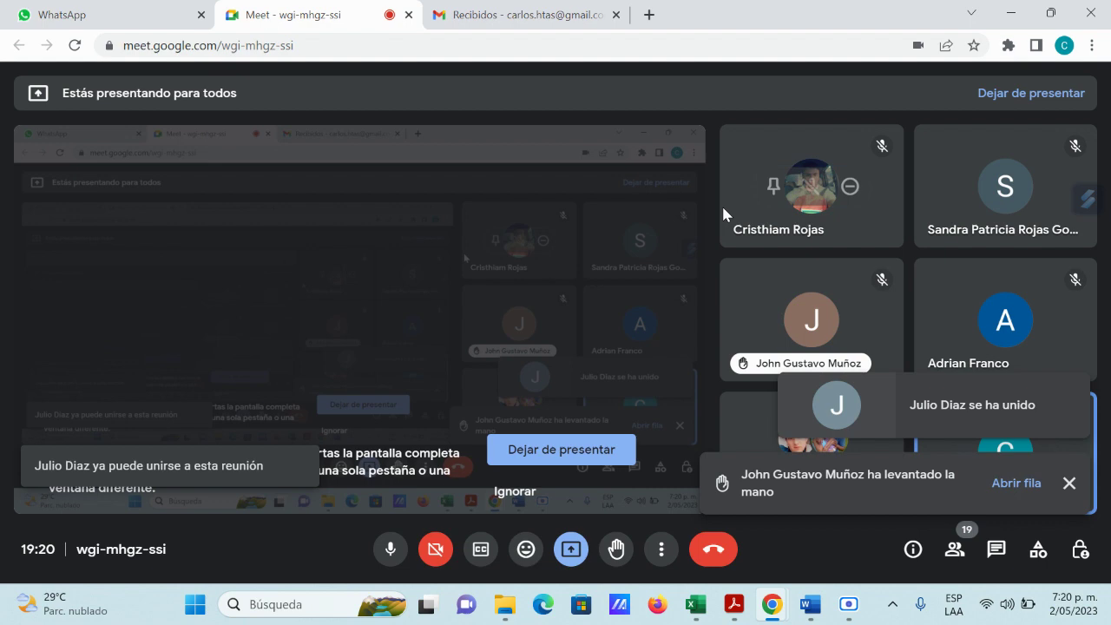
click(1004, 12)
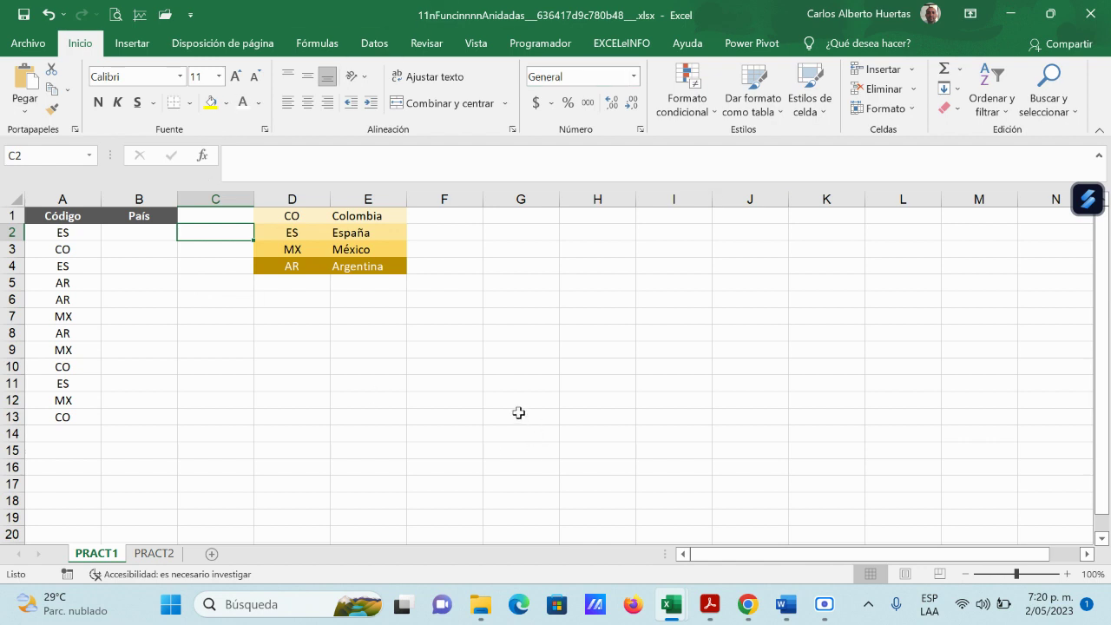
- Start an SI formula in C2 that tests A2 against the absolute reference $D$1 and returns "colombia" when true
text(=si)
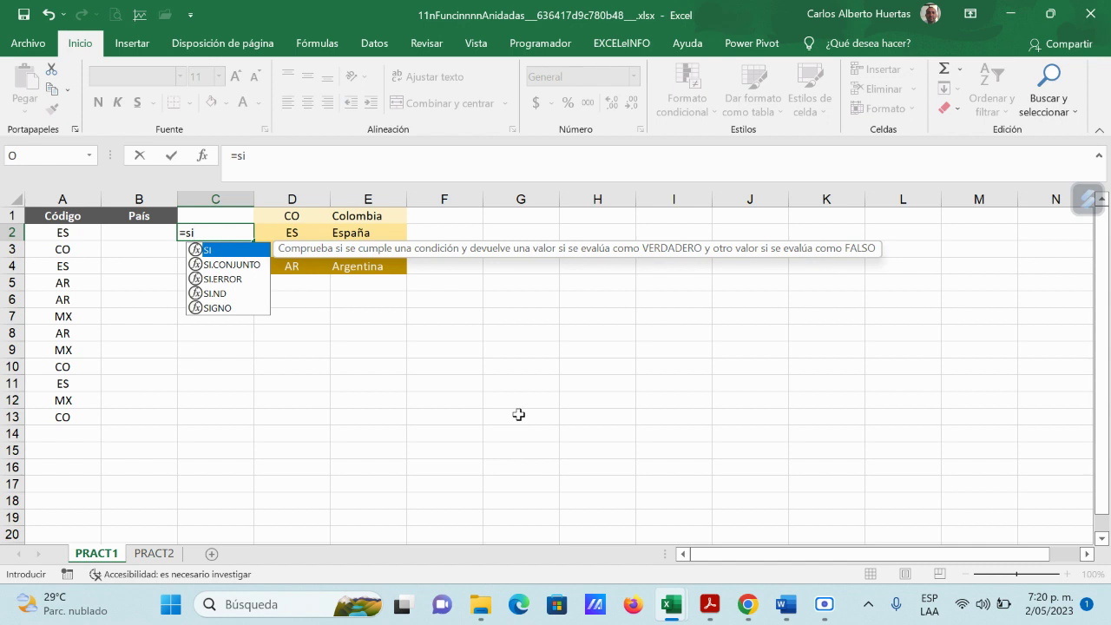
double_click(225, 252)
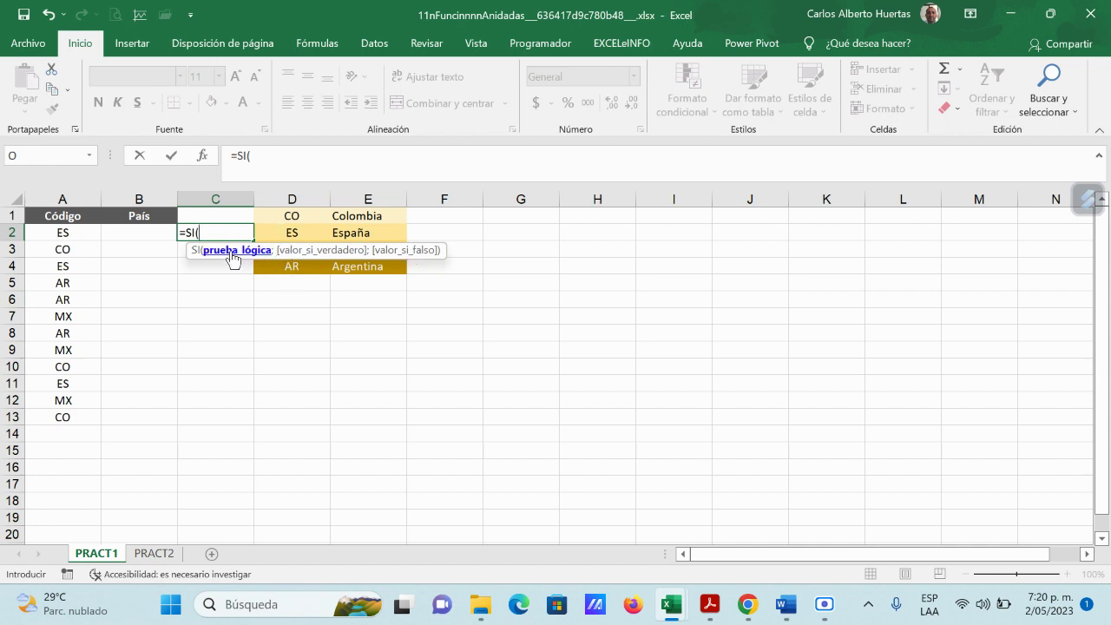
click(78, 234)
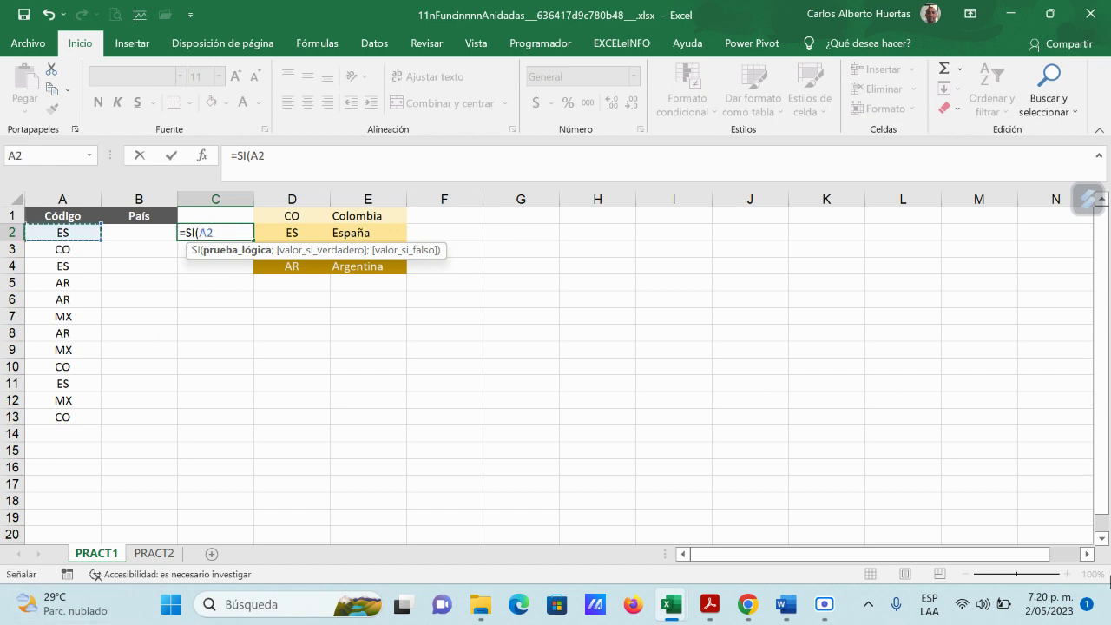
text(=)
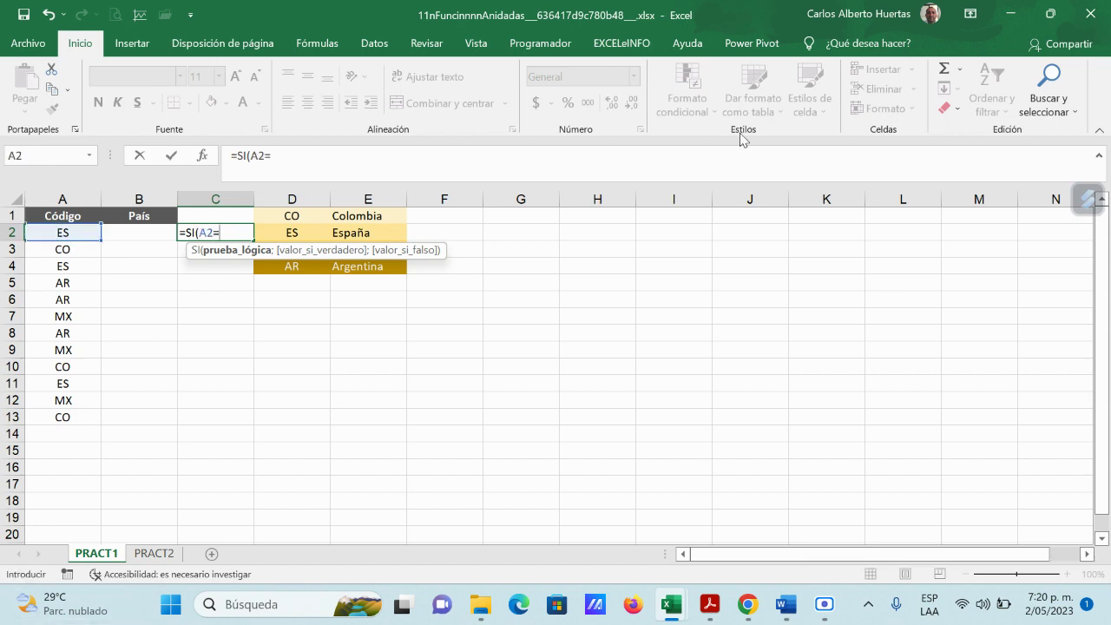
click(295, 217)
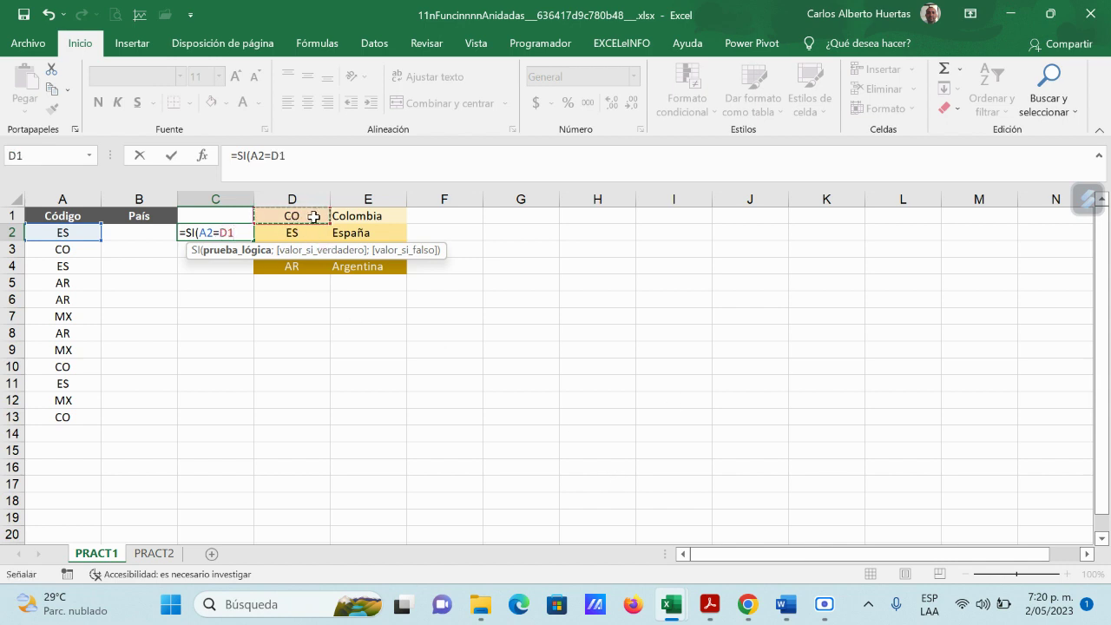
key(F4)
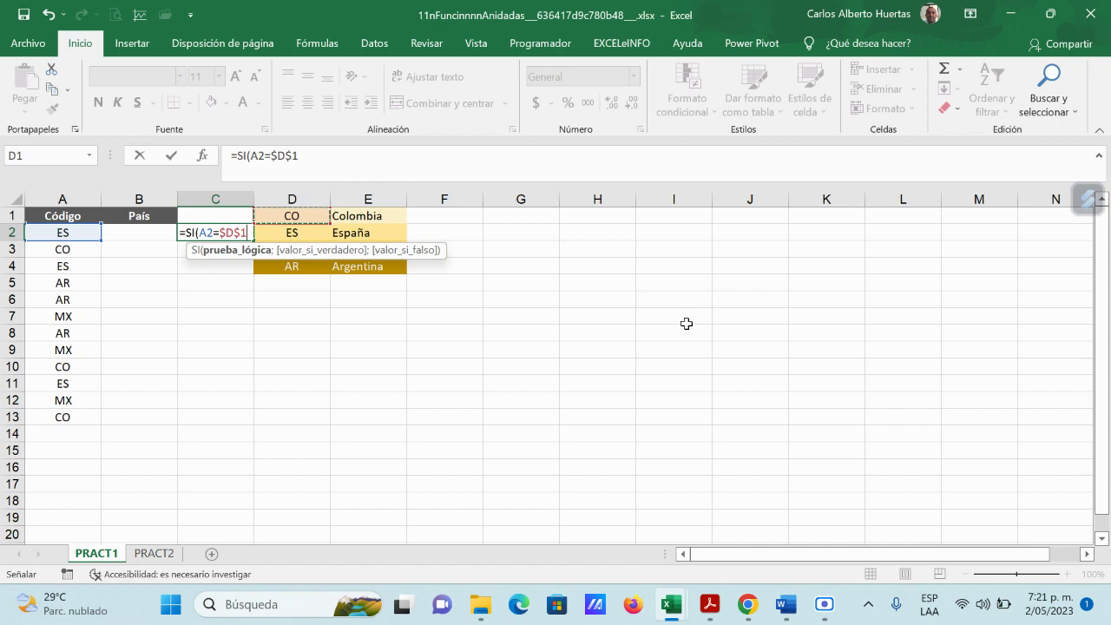
text(;)
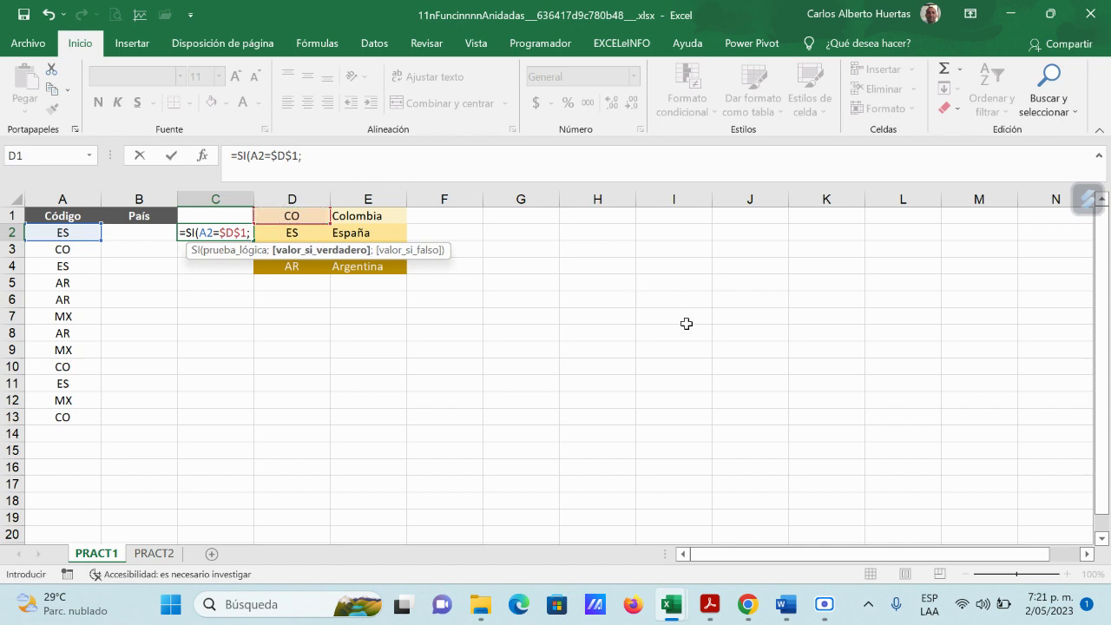
text(")
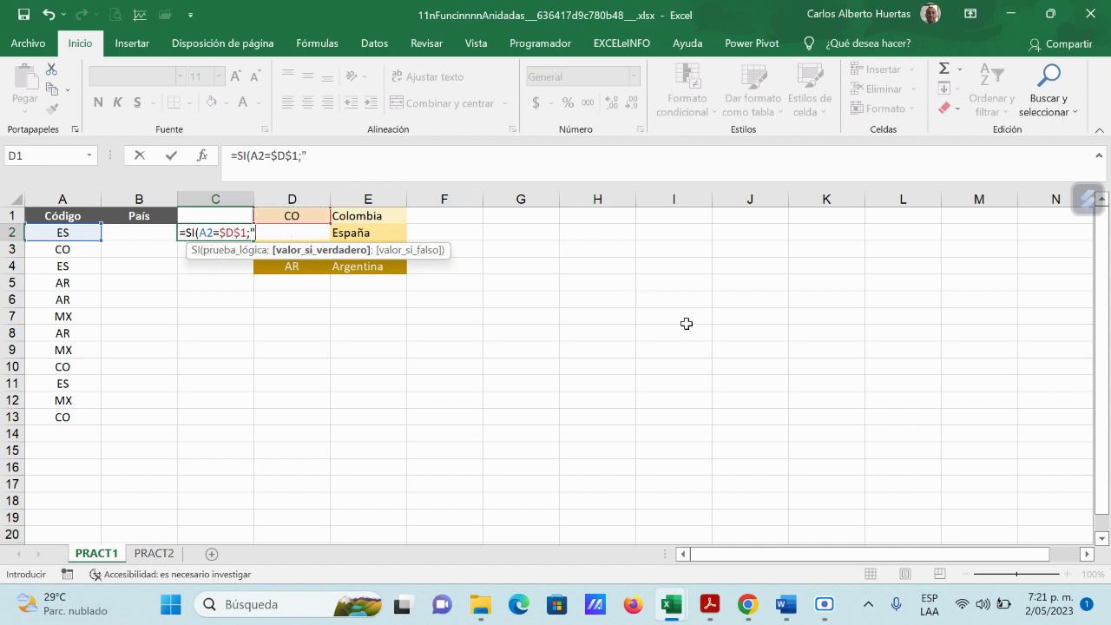
text(colom)
text(;)
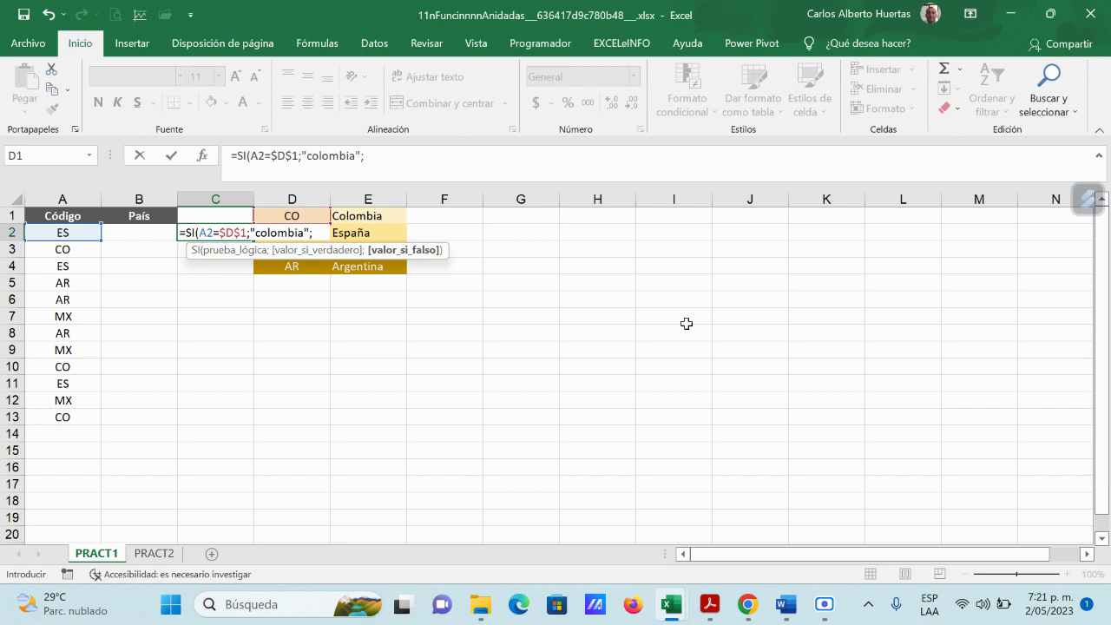
- Nest a second SI as the false value, testing A2=$D$2 and returning "españa" when true
text(si)
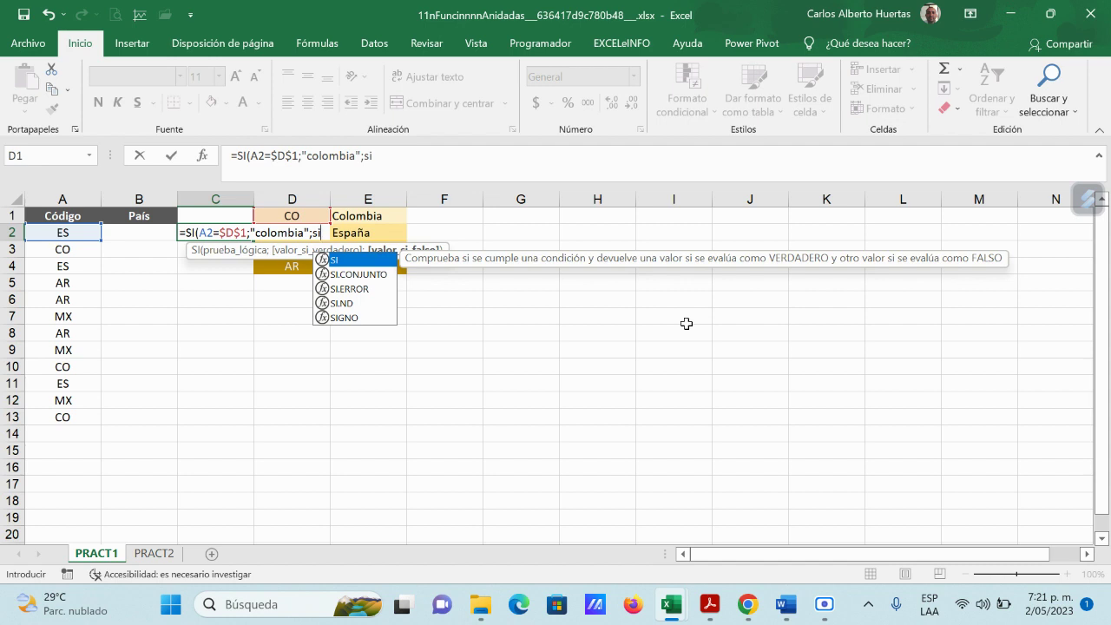
text(()
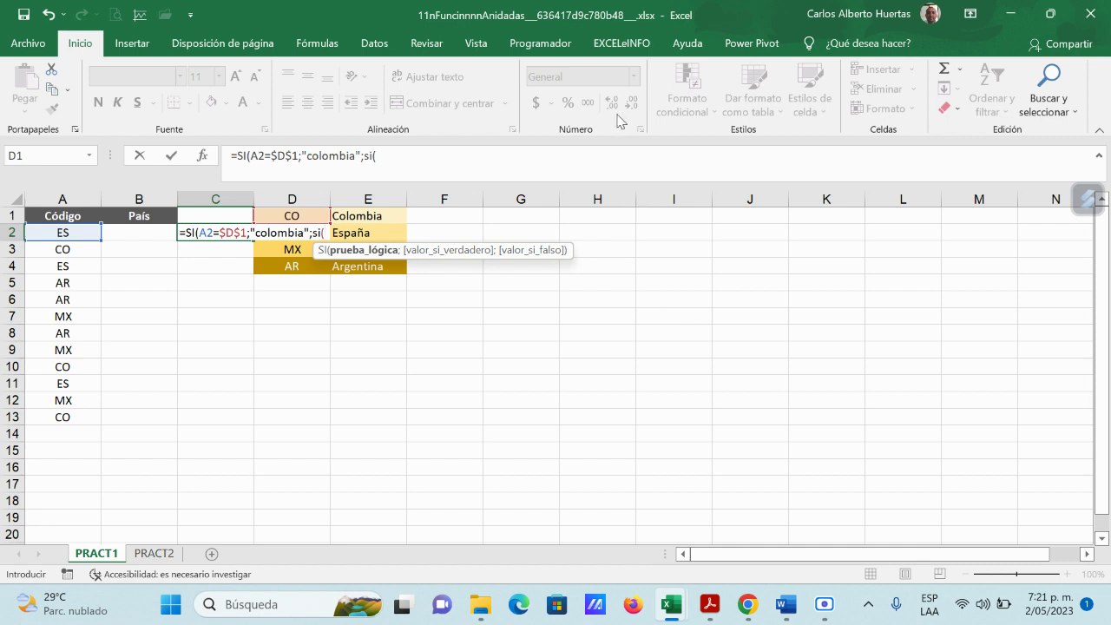
click(59, 233)
text(=)
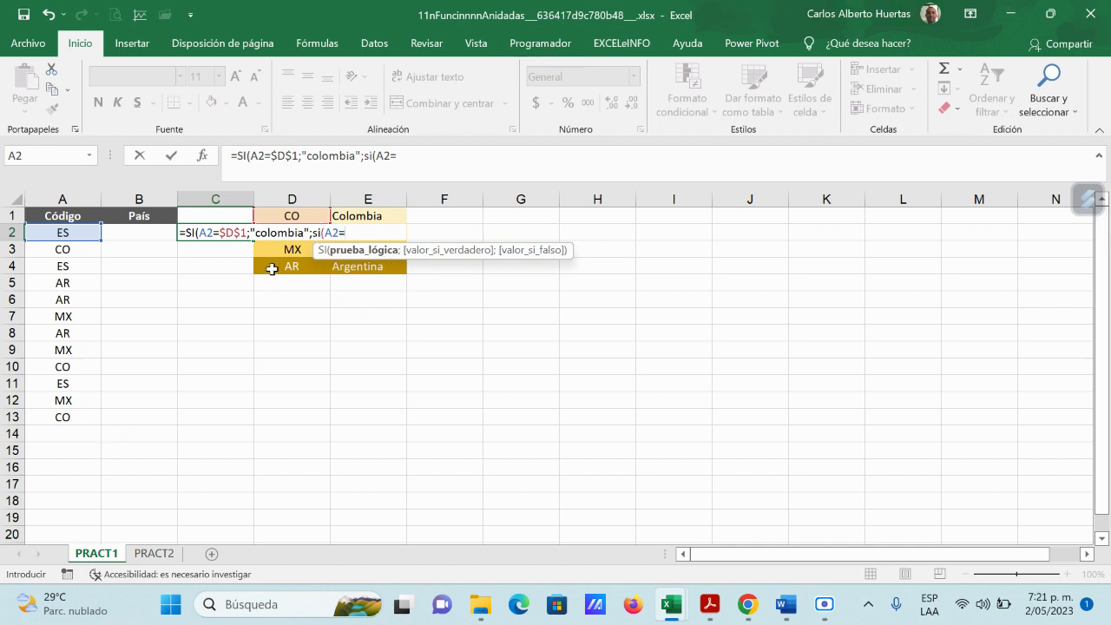
click(304, 216)
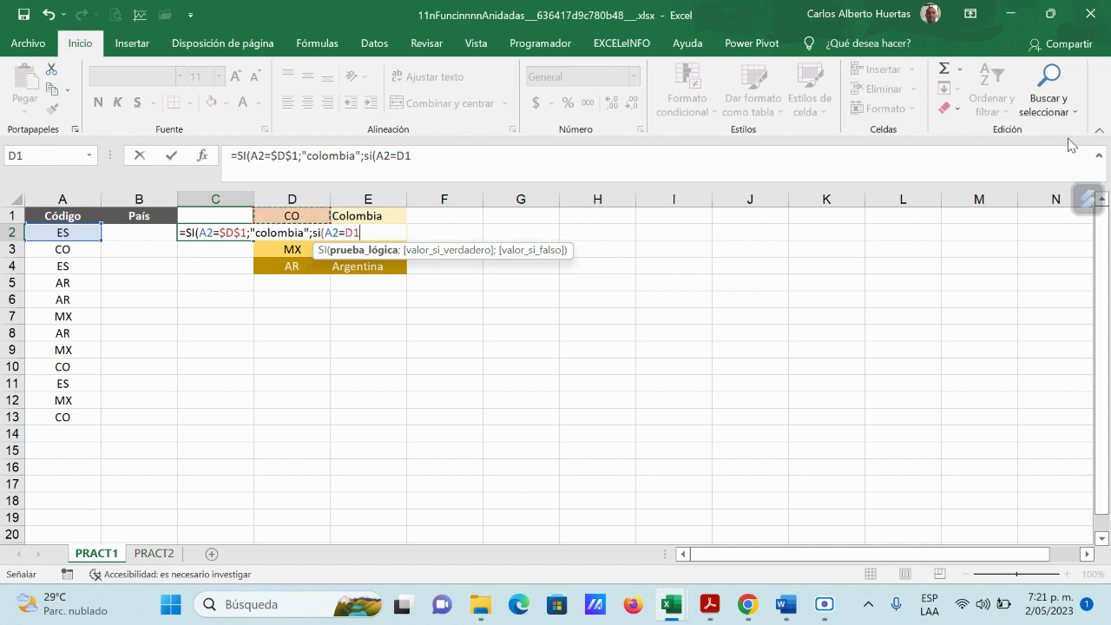
key(Down)
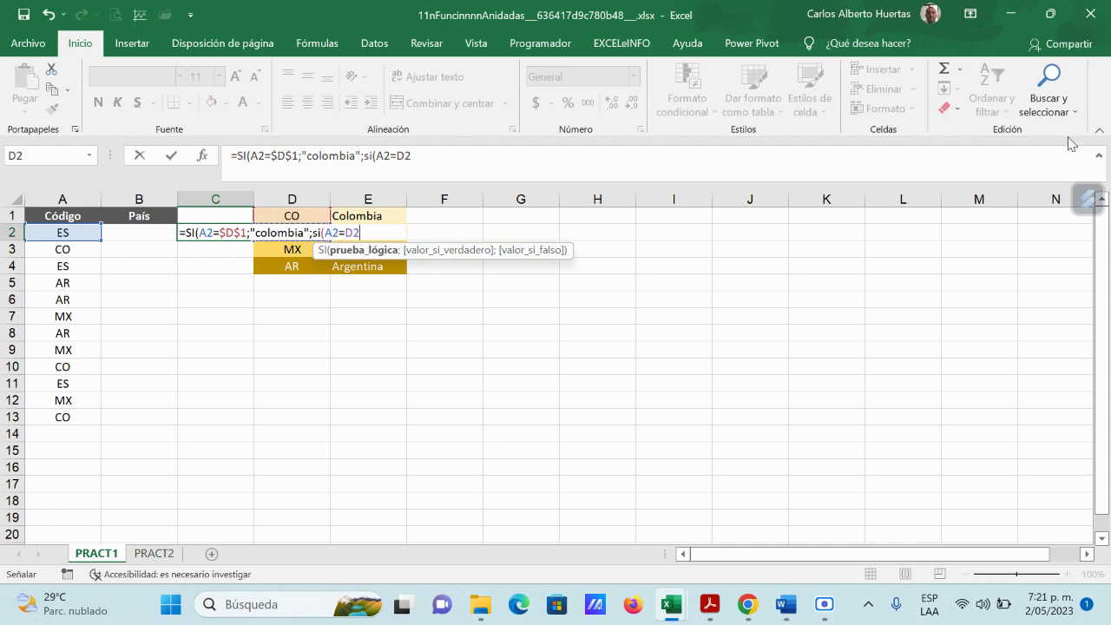
key(F4)
text(;)
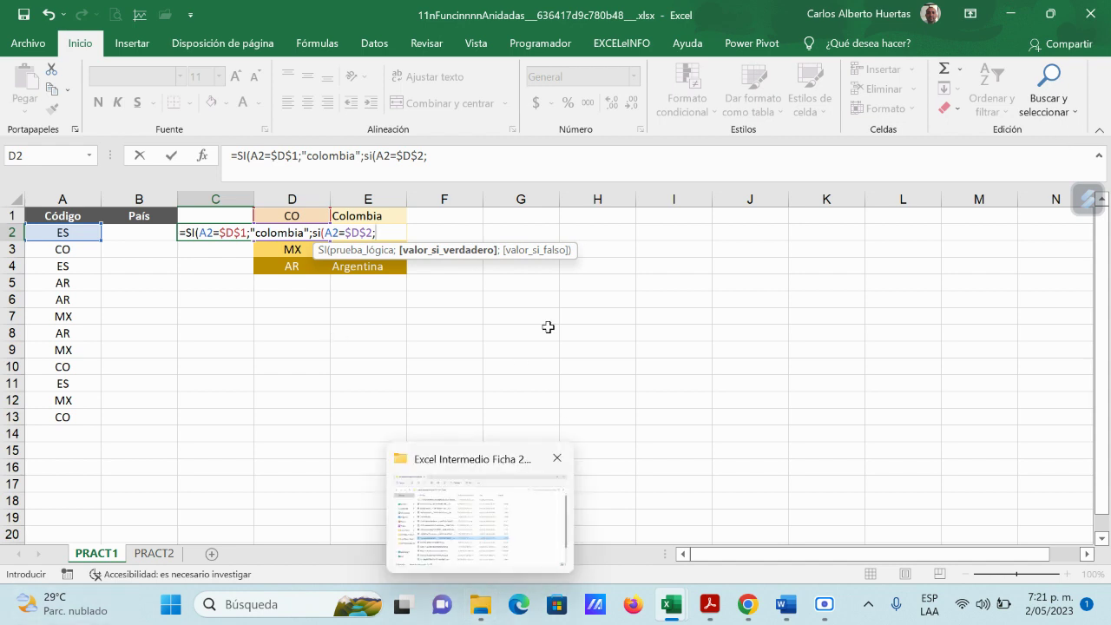
scroll(545, 326, down, 2)
scroll(546, 329, up, 2)
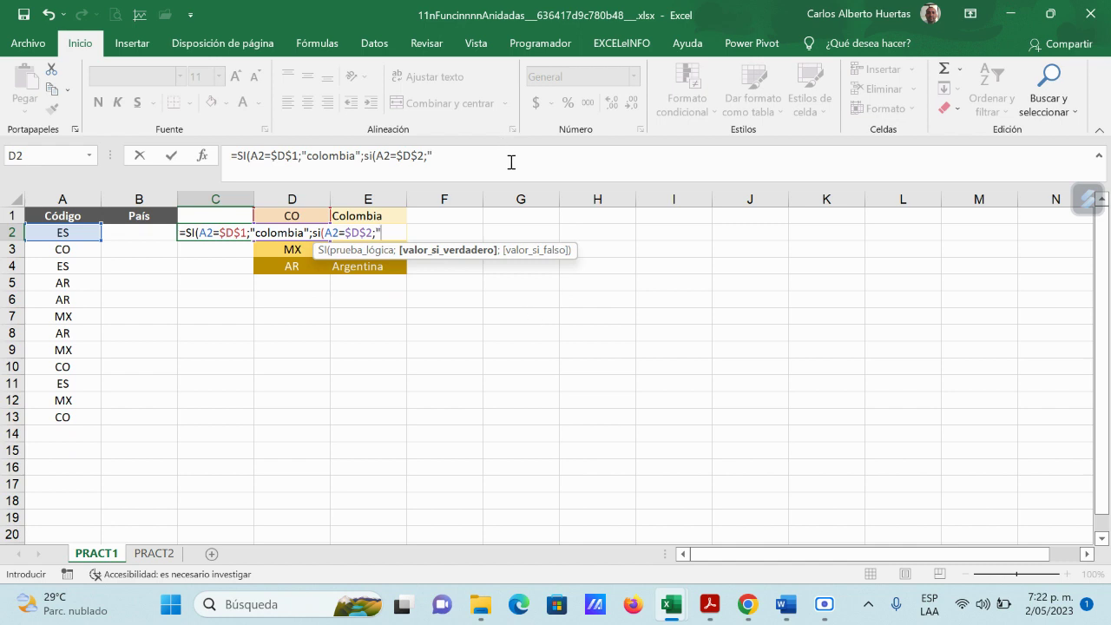
text(españa";)
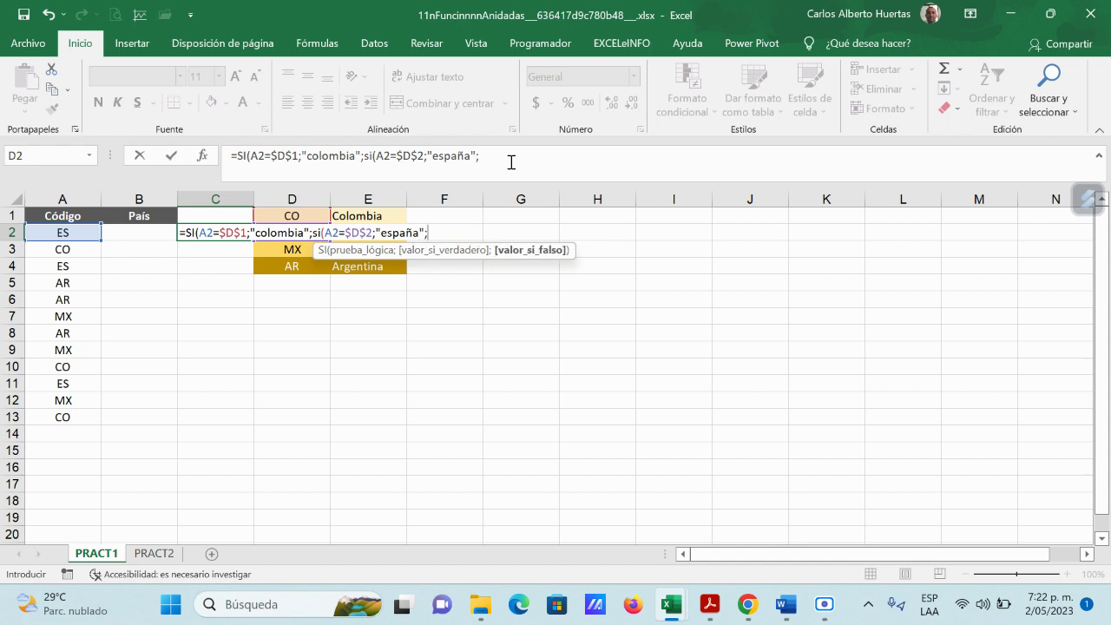
- Nest a third SI in the formula, testing A2=$D$3 and returning "mexico" when true
text(si)
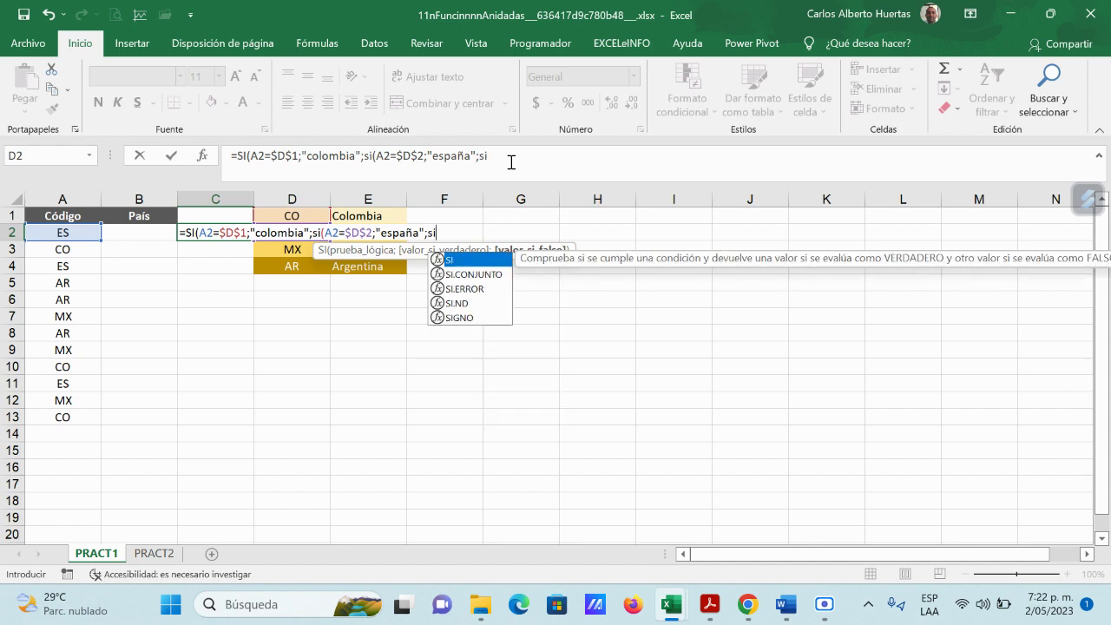
text(()
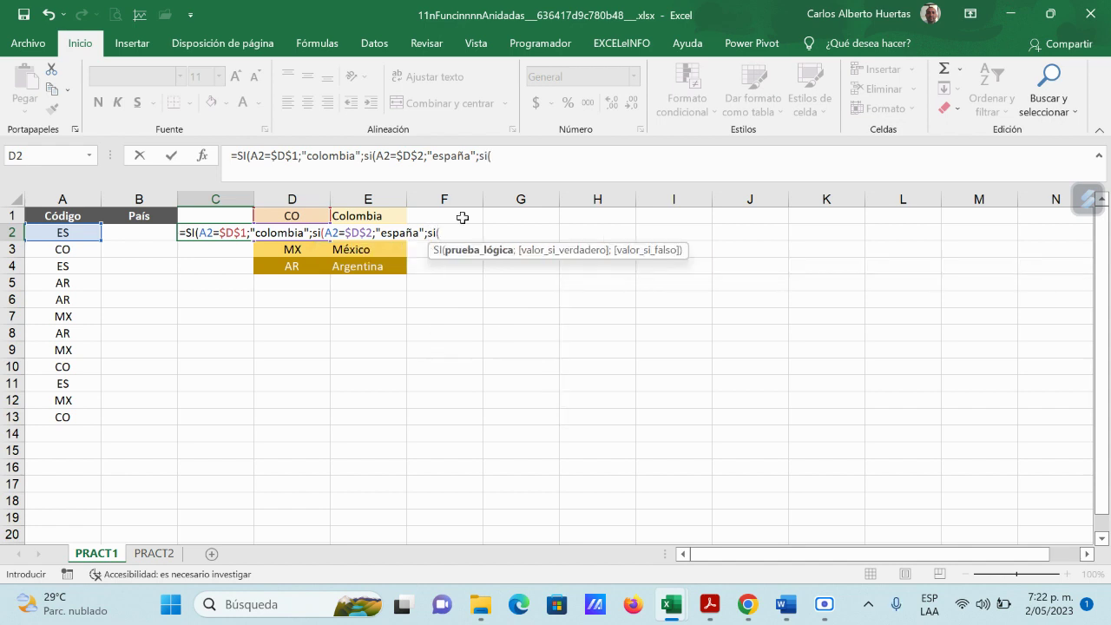
click(62, 233)
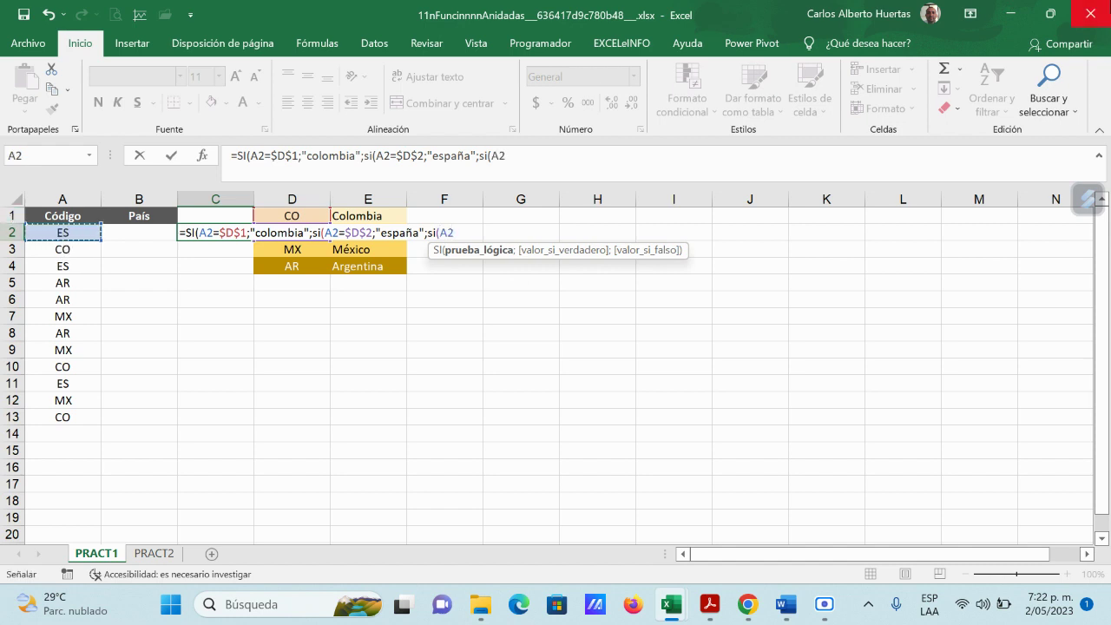
text(=)
click(295, 249)
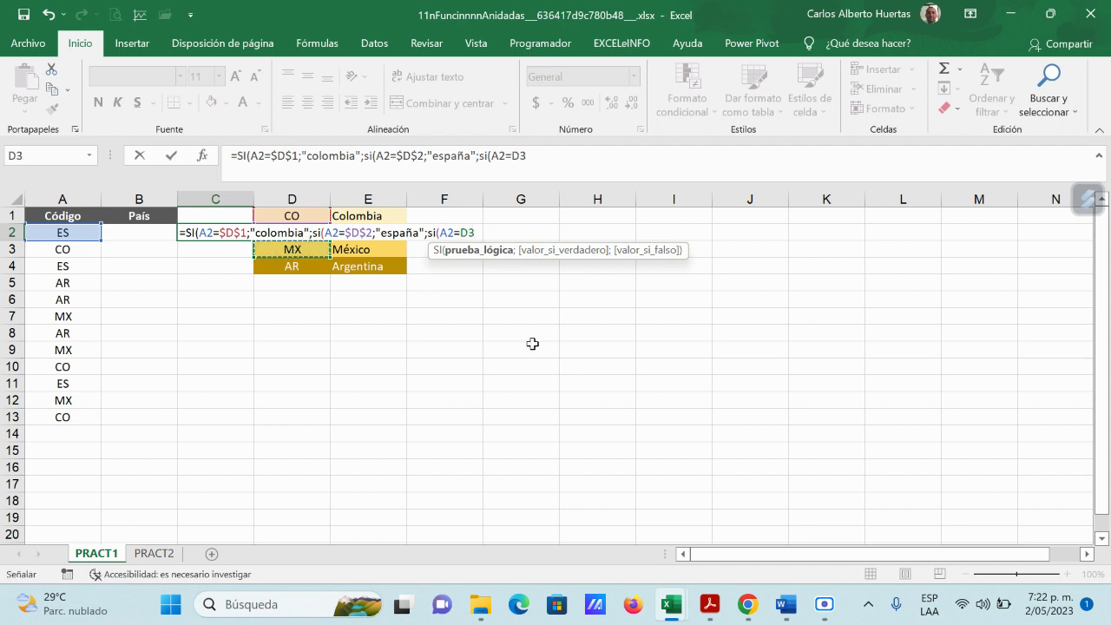
key(F4)
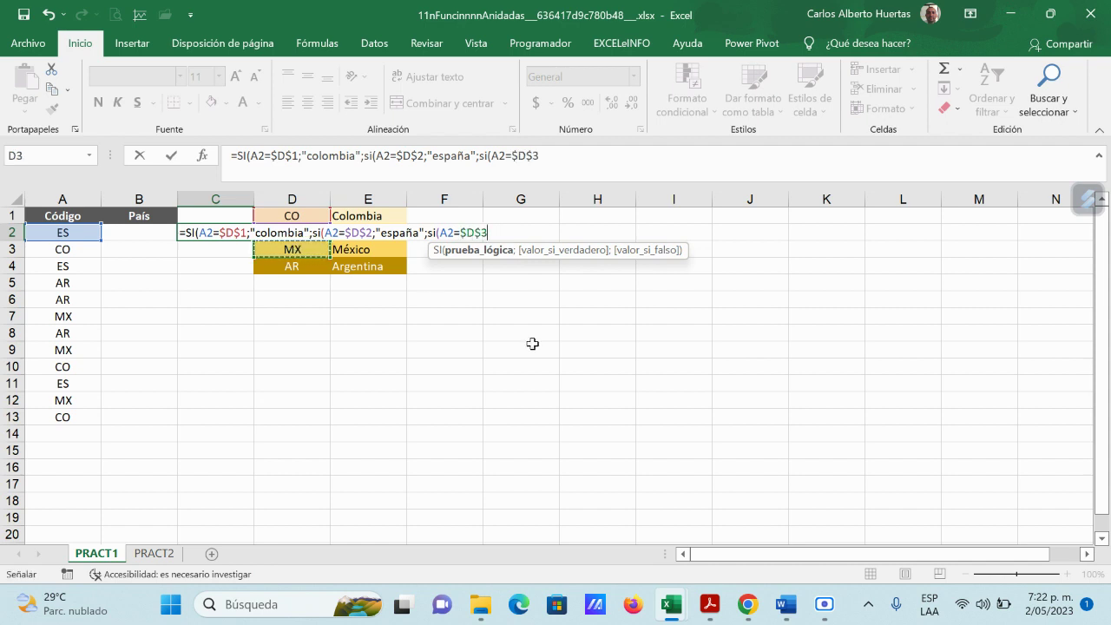
text(;)
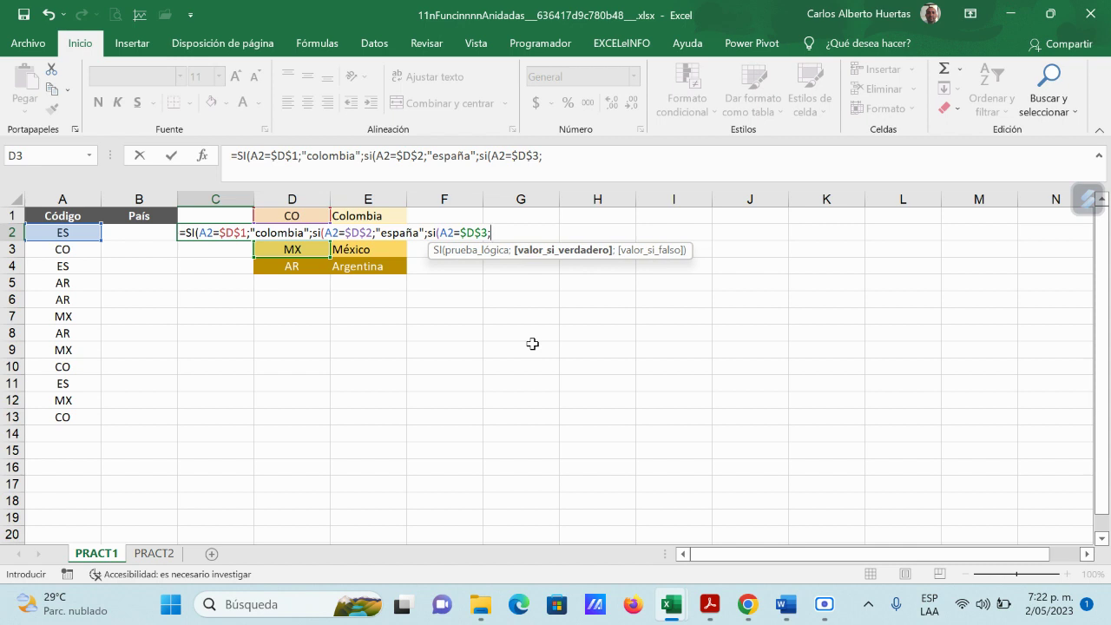
text("mexico)
text(;)
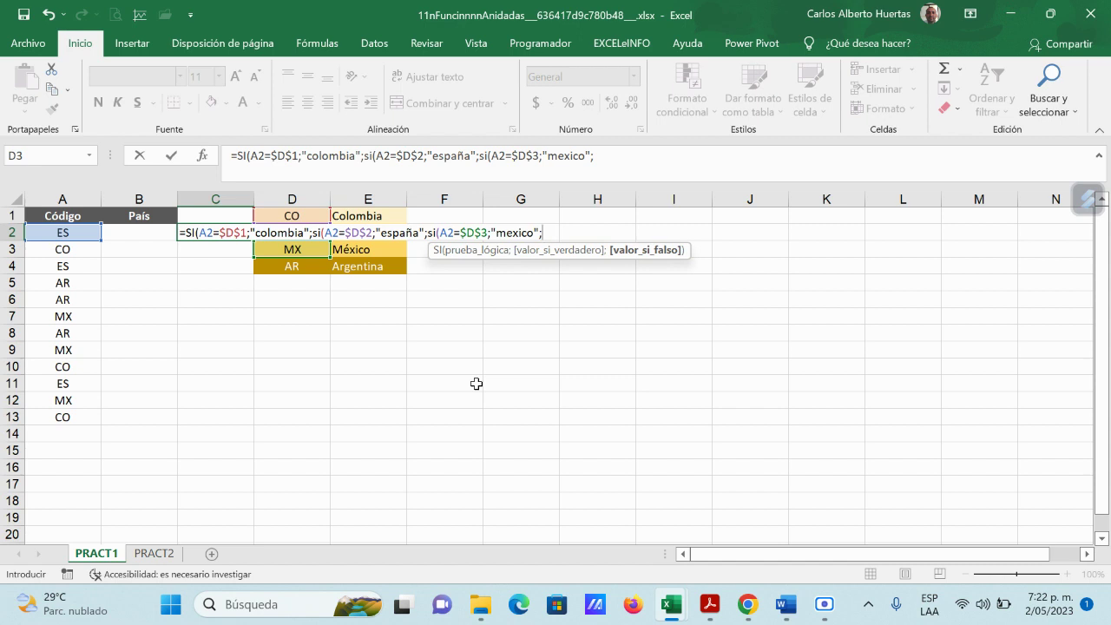
- Nest a fourth SI testing A2=D4 and returning "argentina", without a false value, and close all four functions with parentheses
text(si)
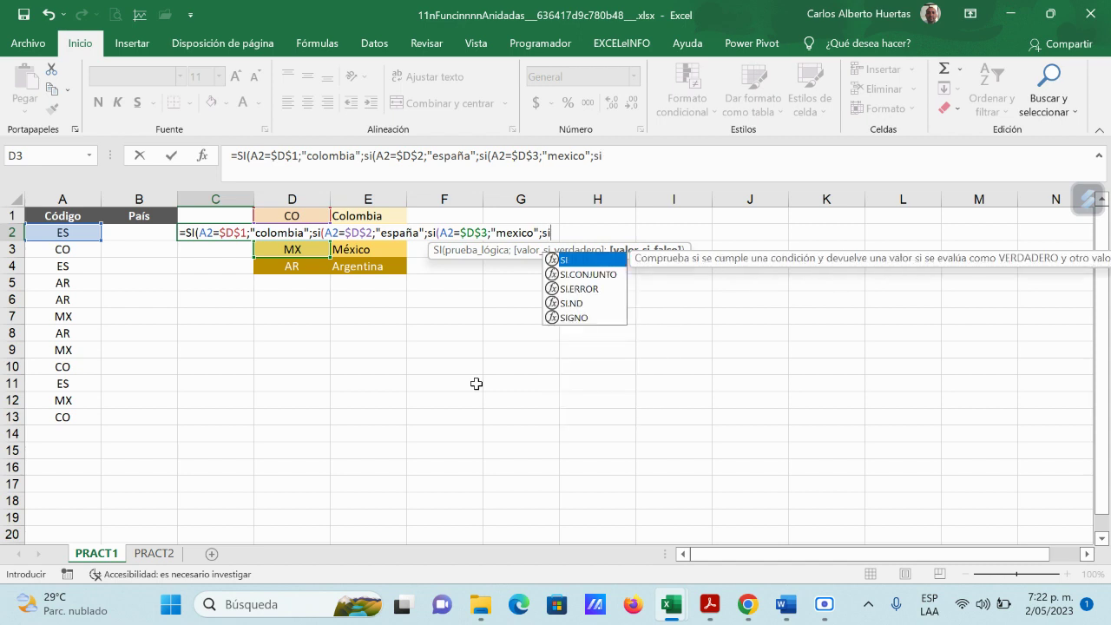
text(()
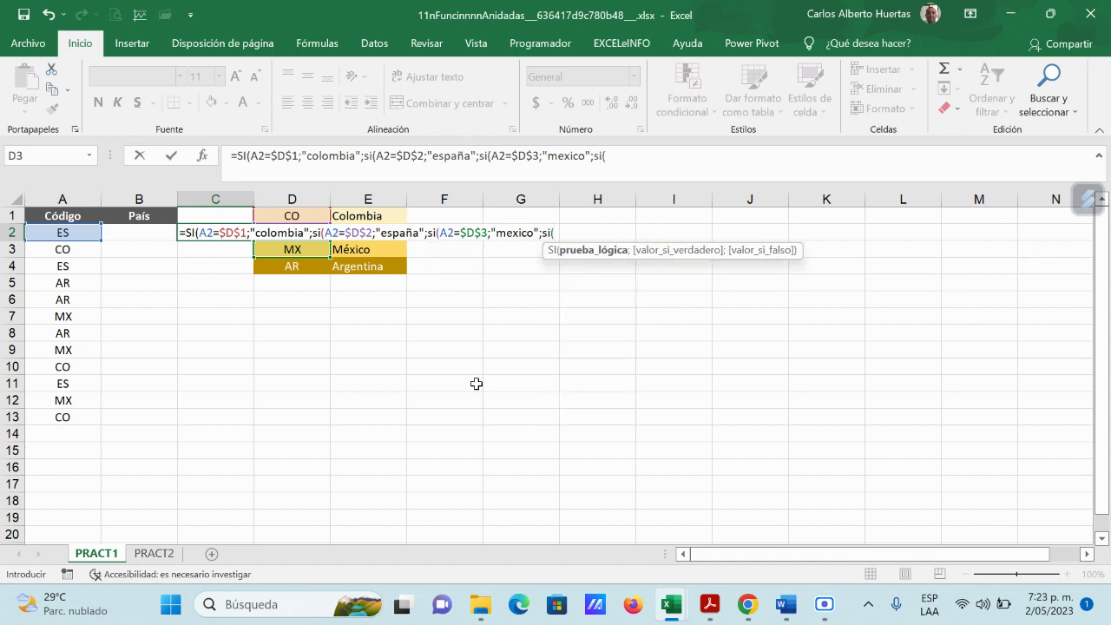
click(91, 232)
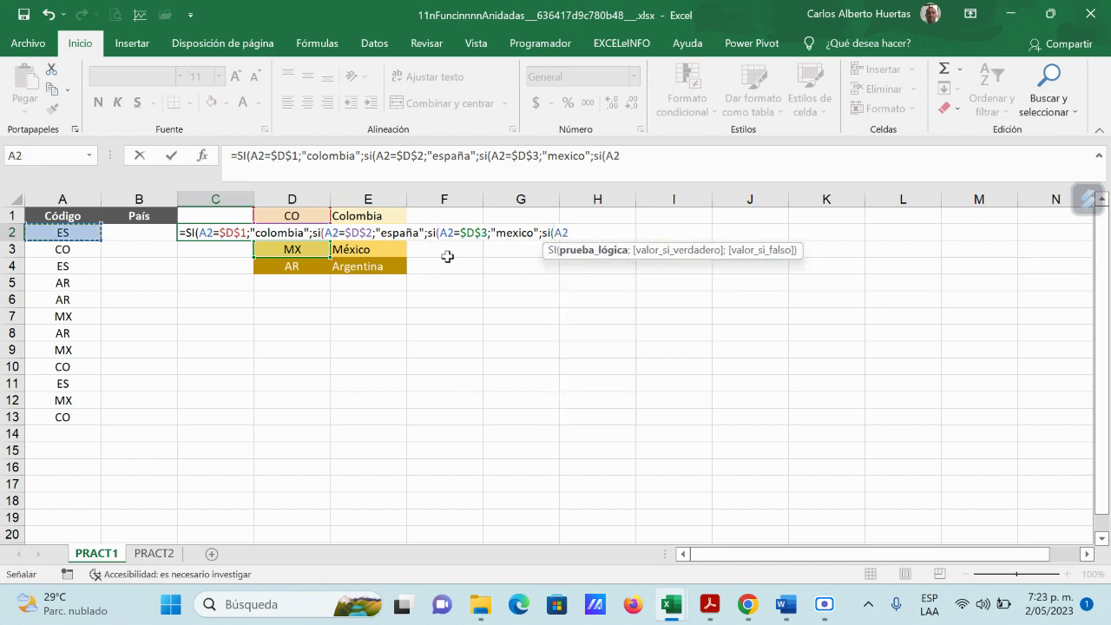
text(=)
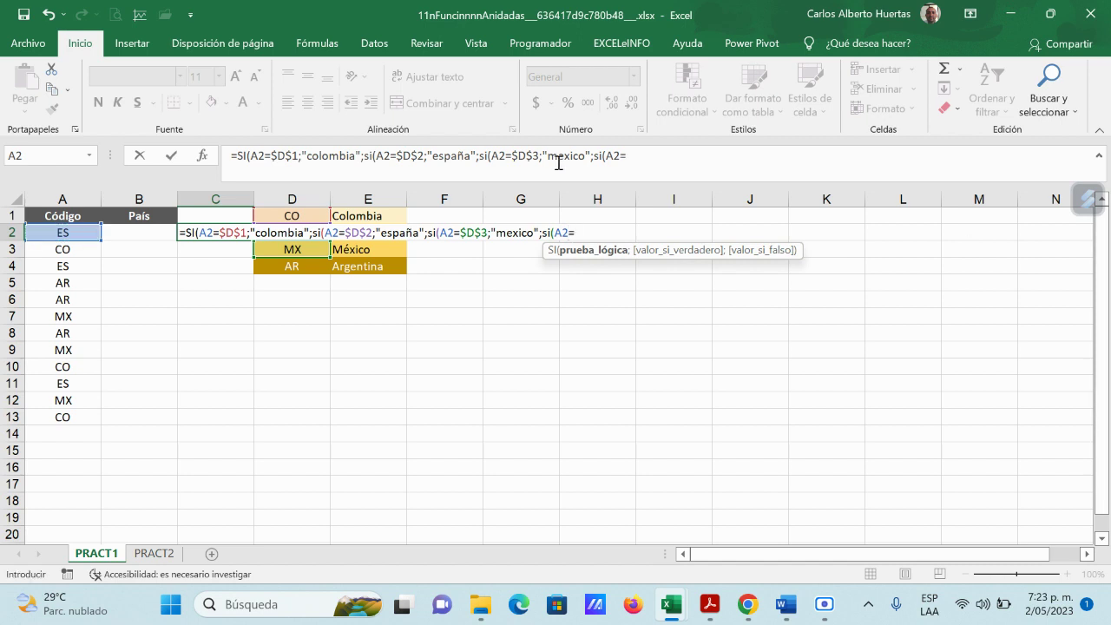
click(295, 267)
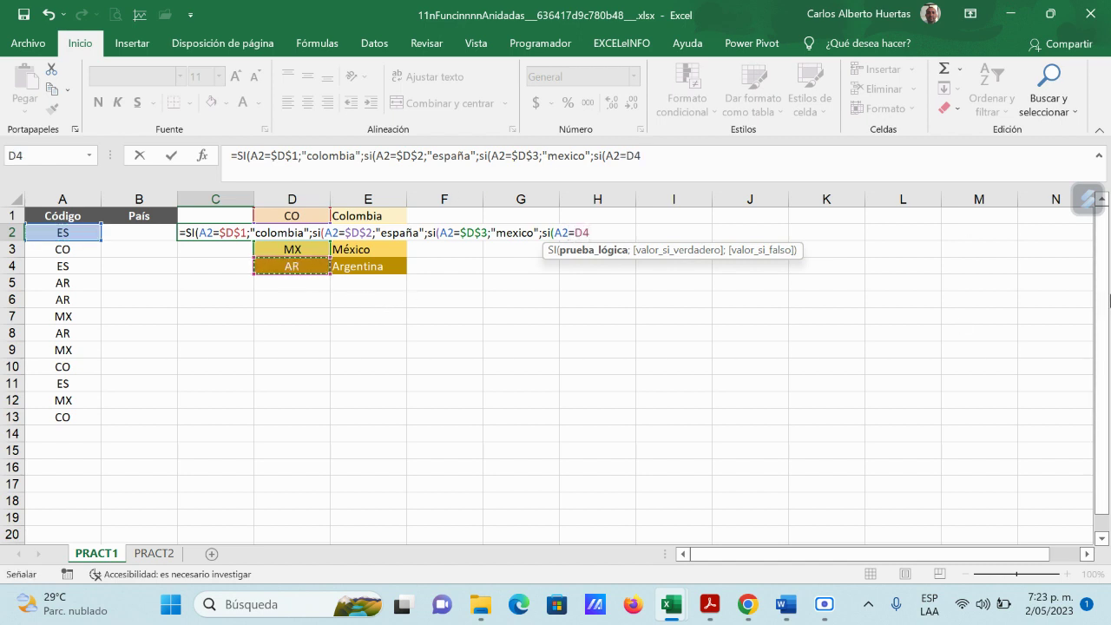
text(;"argentina)
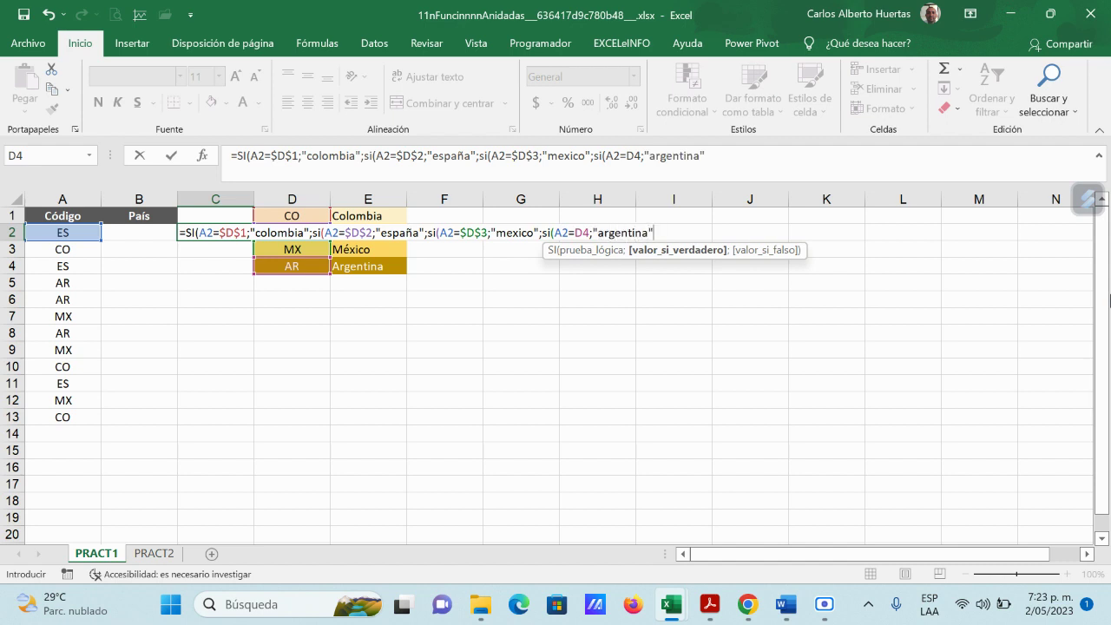
text(";)
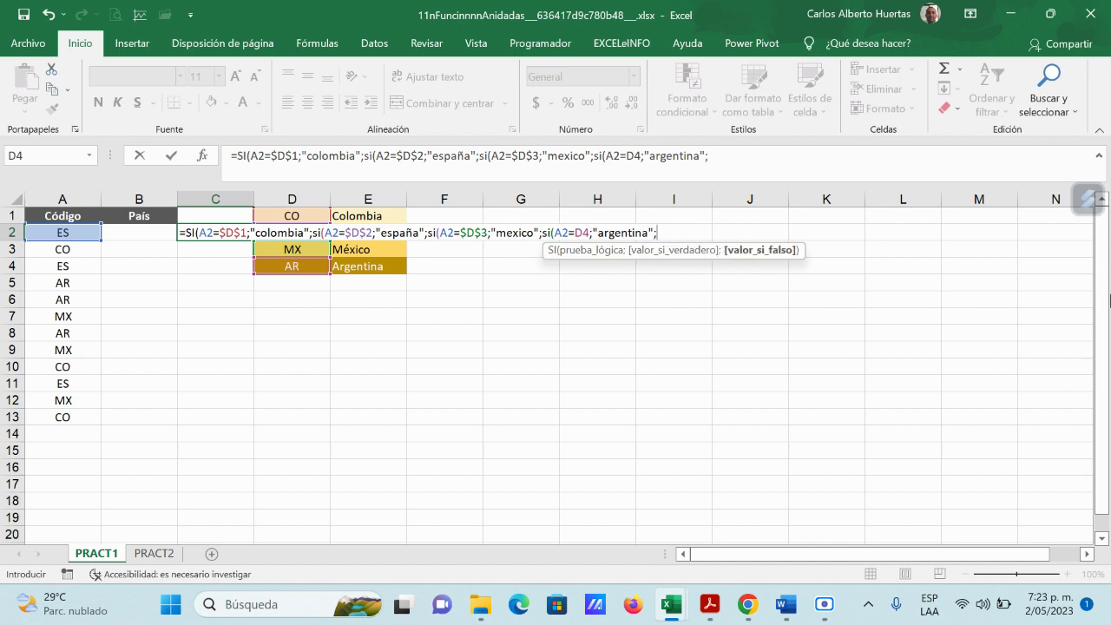
key(BackSpace)
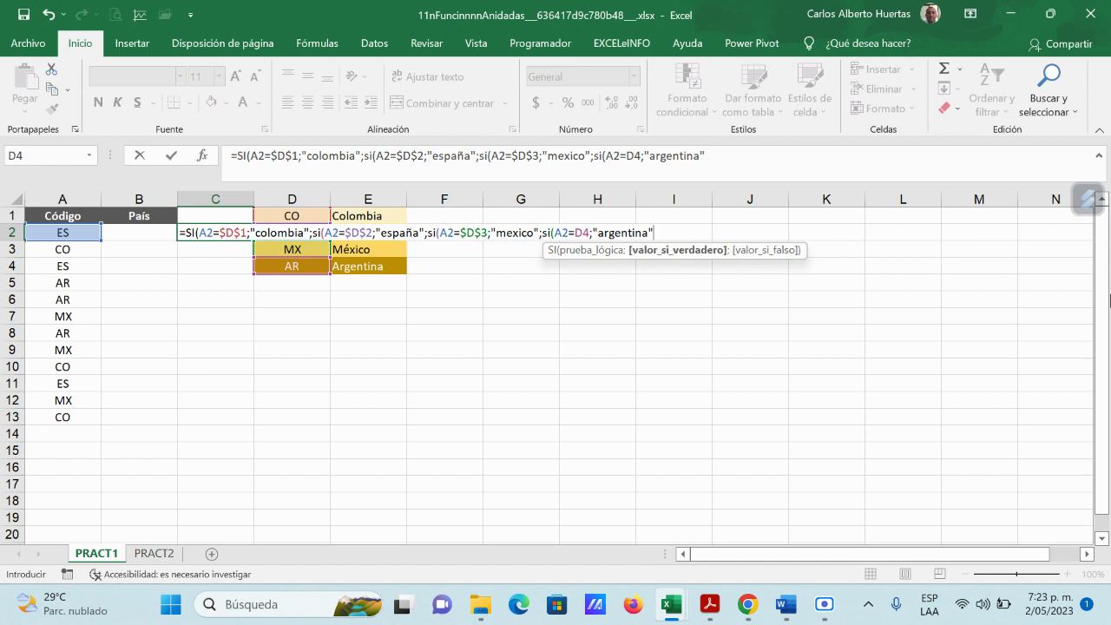
text())
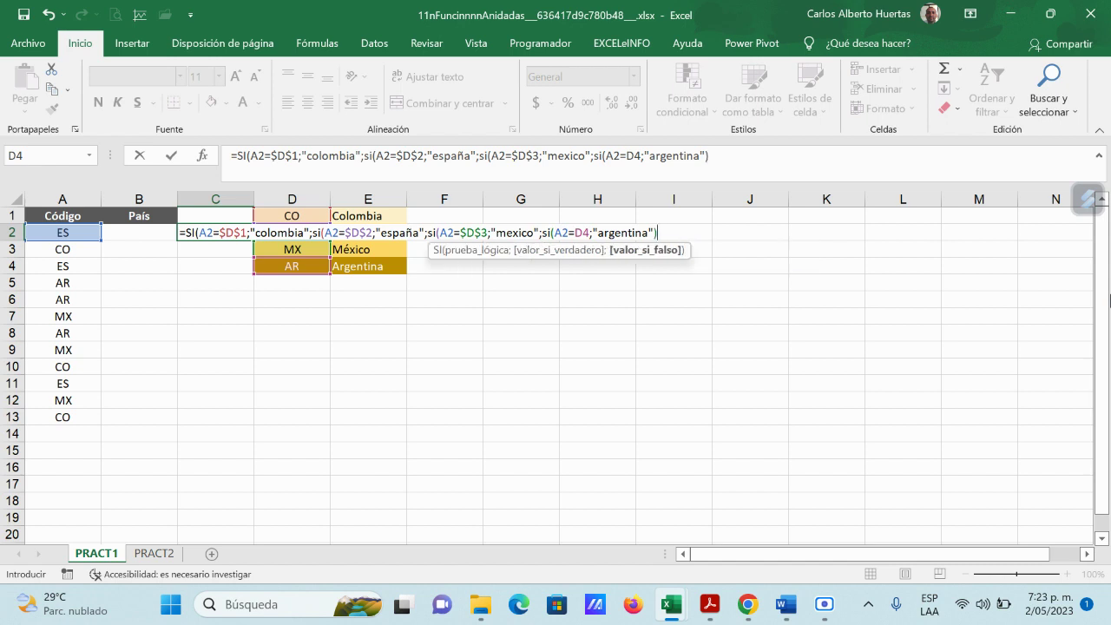
text()))
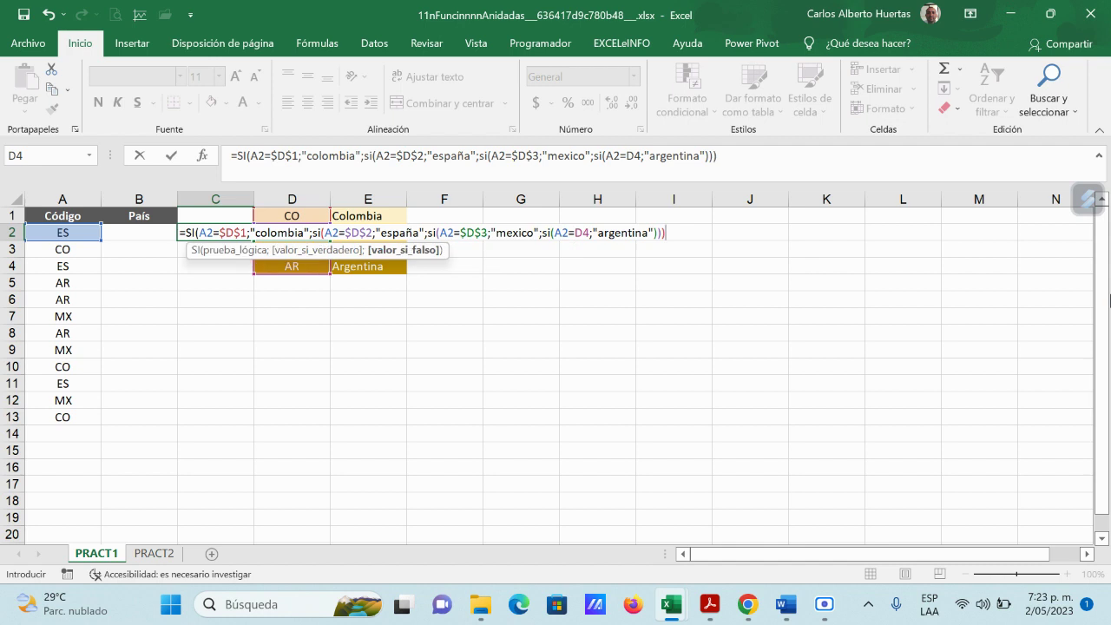
text())
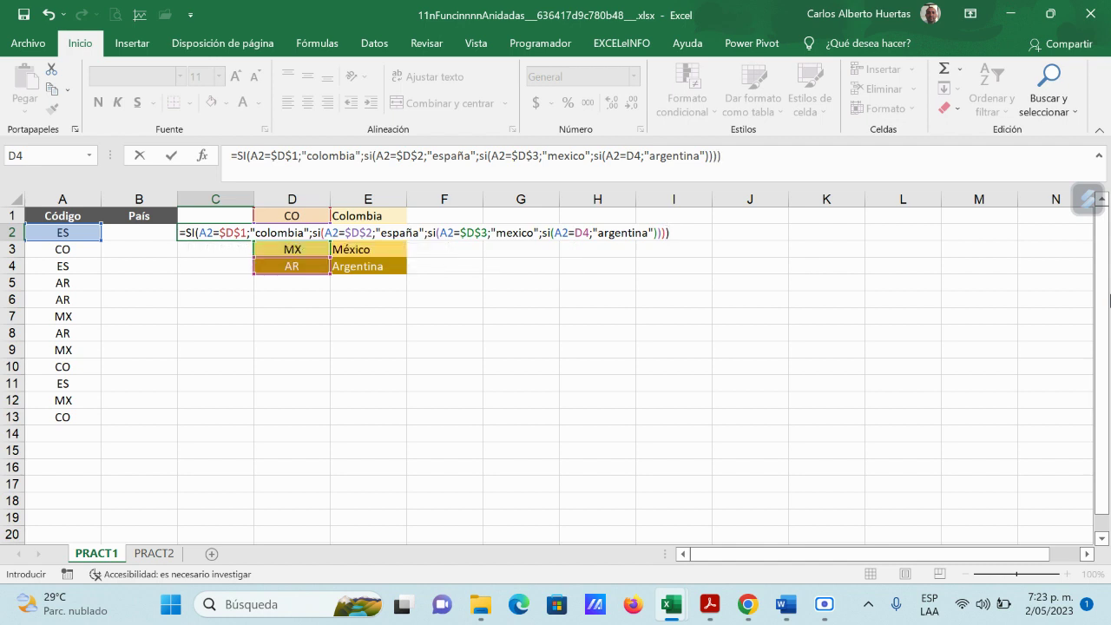
- Commit the nested SI formula in C2 and fill it down through C13
key(Return)
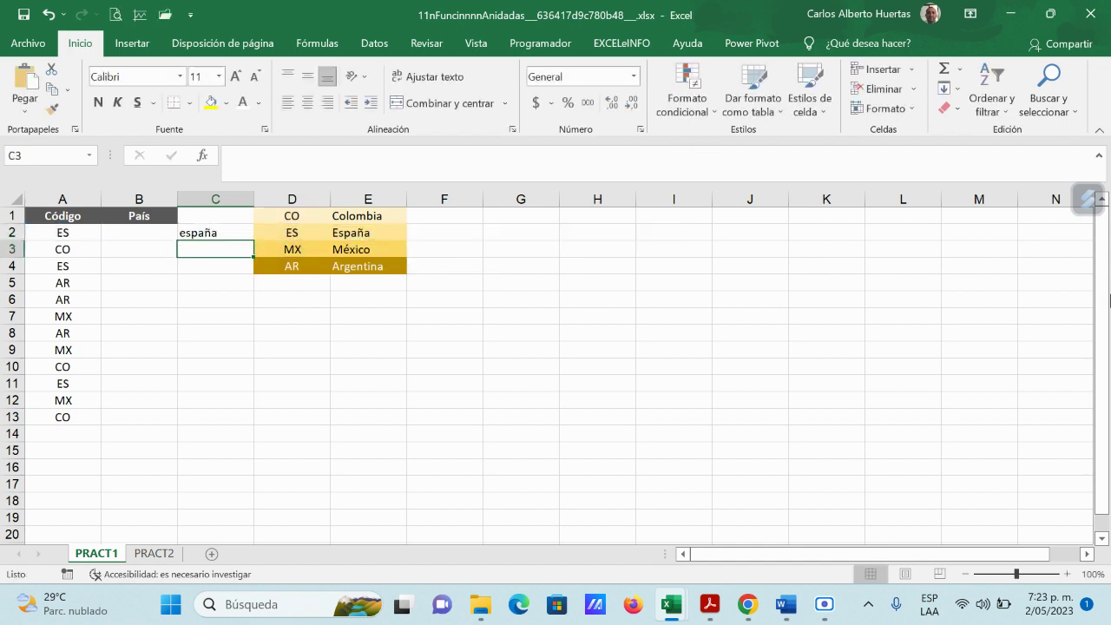
key(Up)
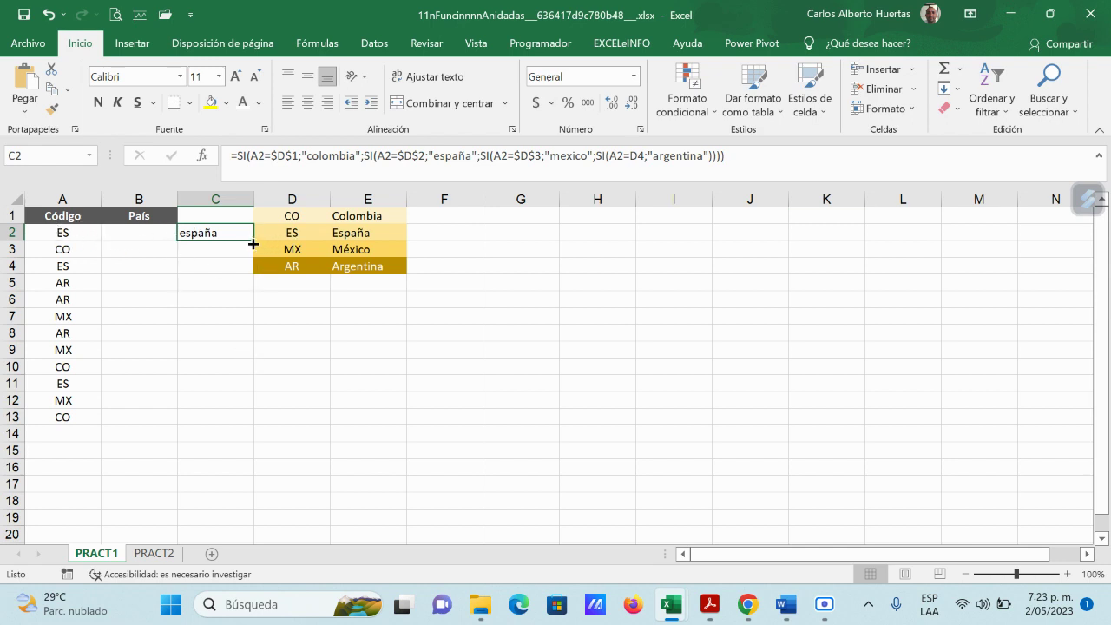
drag(253, 244, 245, 425)
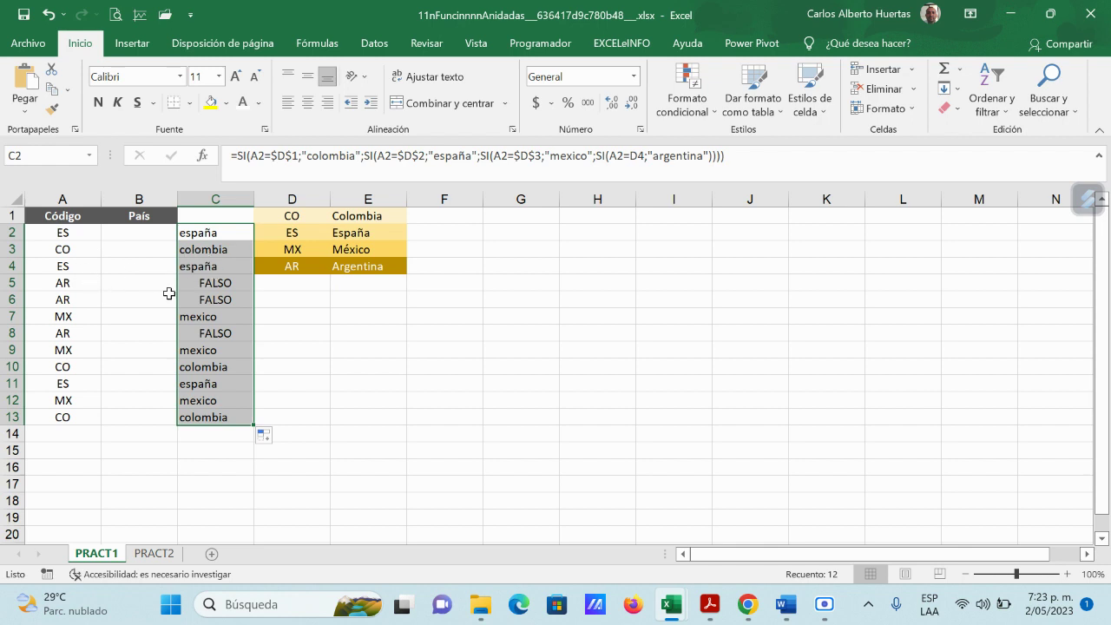
- Examine the formula in C5 for the AR code, comparing its absolute references $D$1, $D$2 and $D$3 with the last test's reference
click(78, 283)
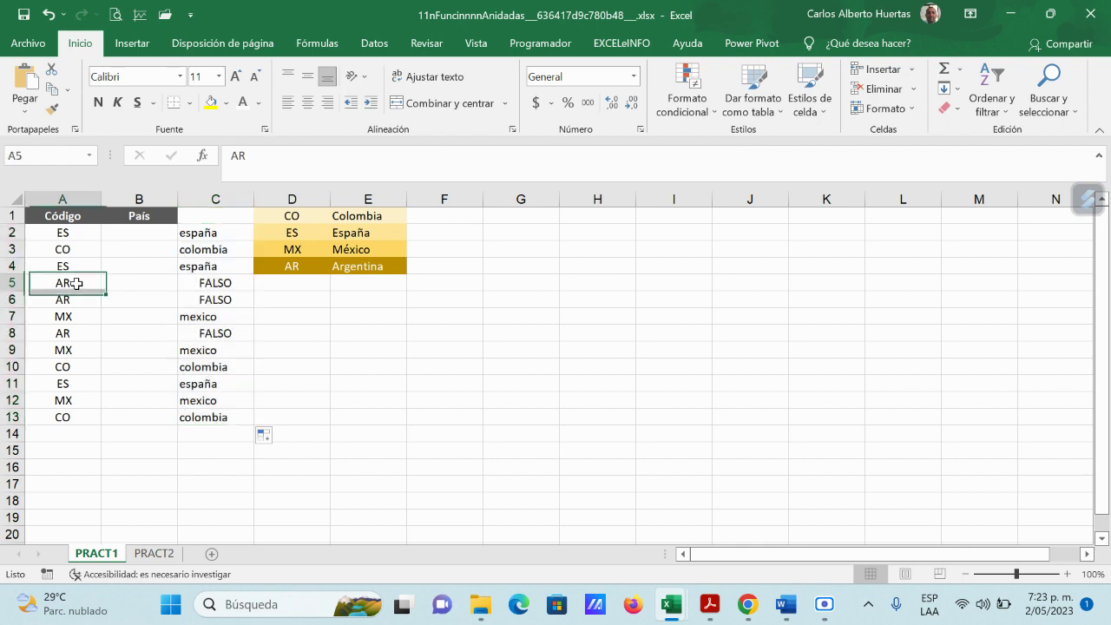
click(209, 284)
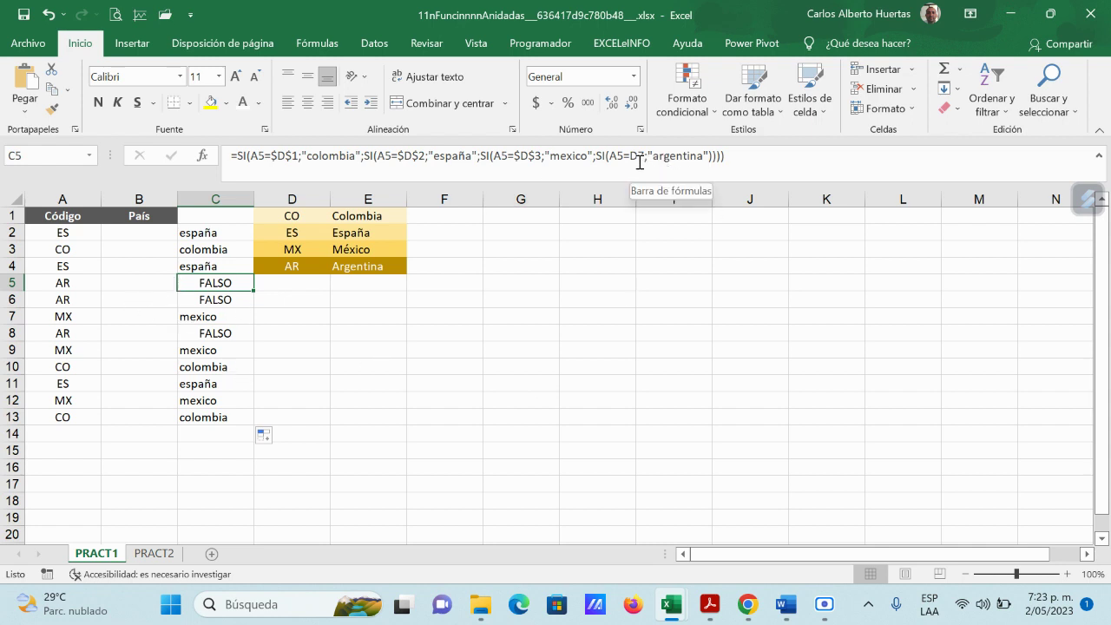
click(271, 155)
drag(272, 156, 299, 157)
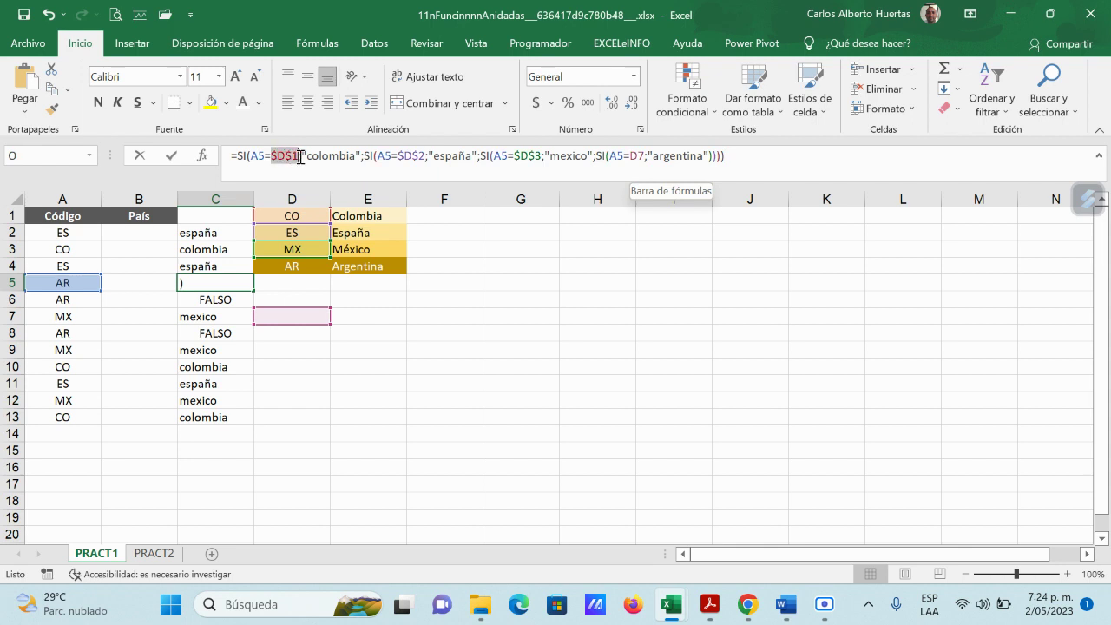
drag(398, 156, 425, 157)
drag(514, 156, 543, 158)
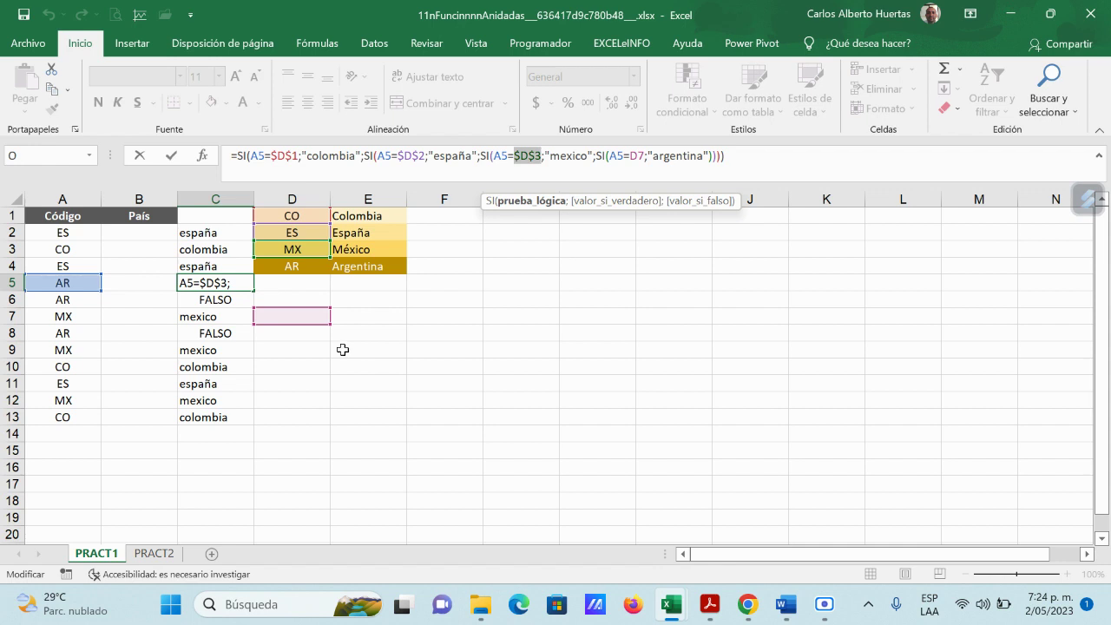
key(ctrl+Return)
- Make the D4 reference in C2's formula absolute as $D$4 and refill the formula down through C13
click(205, 238)
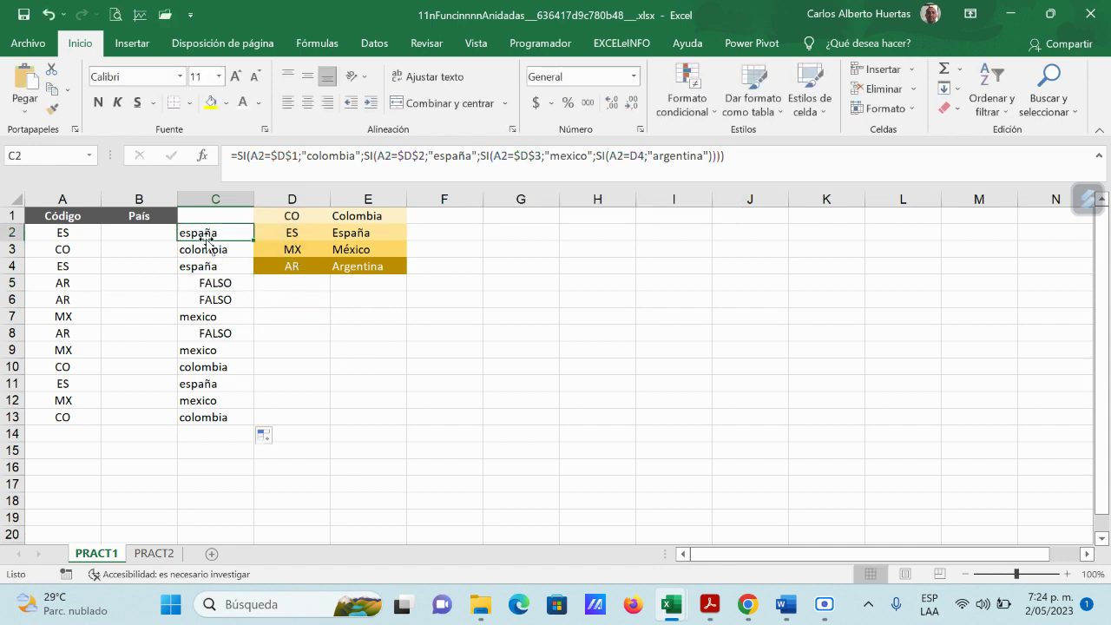
click(649, 155)
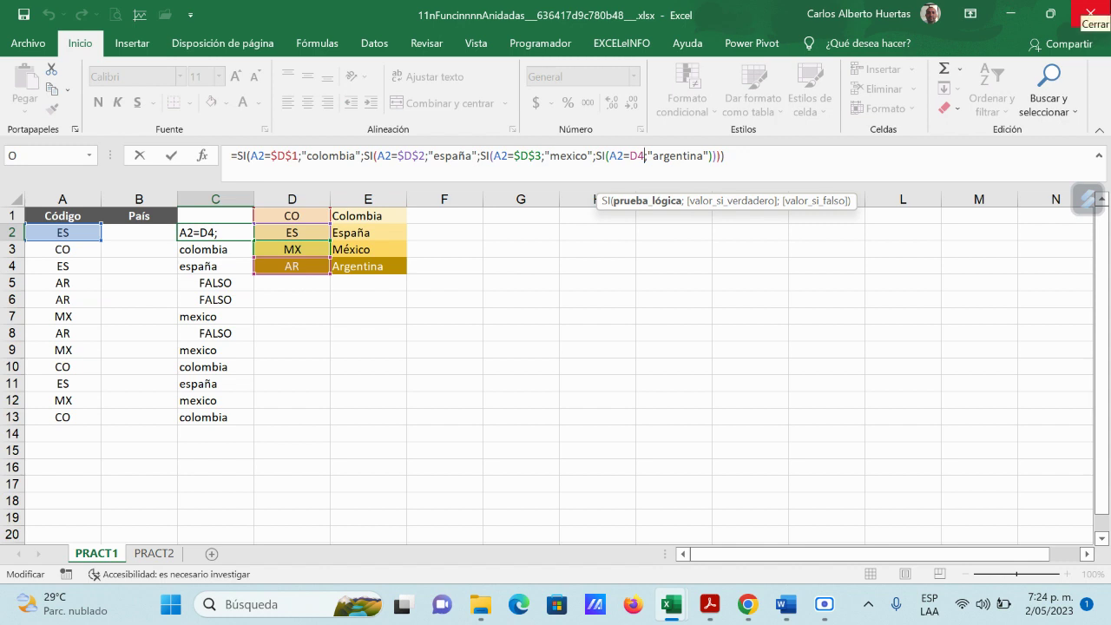
key(F4)
key(Return)
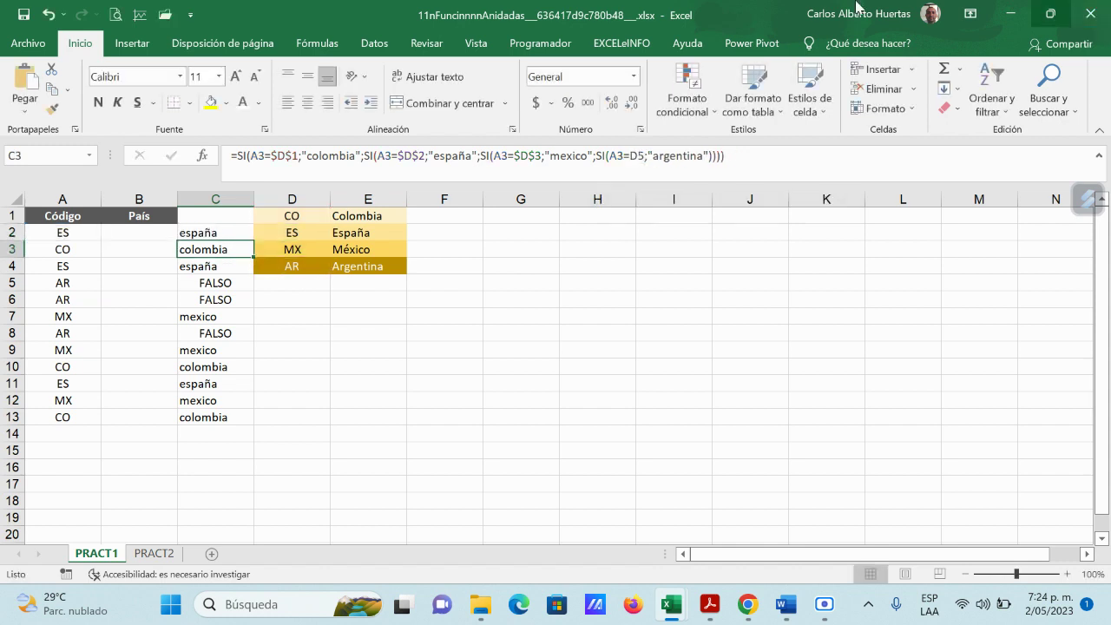
click(229, 234)
drag(253, 240, 253, 428)
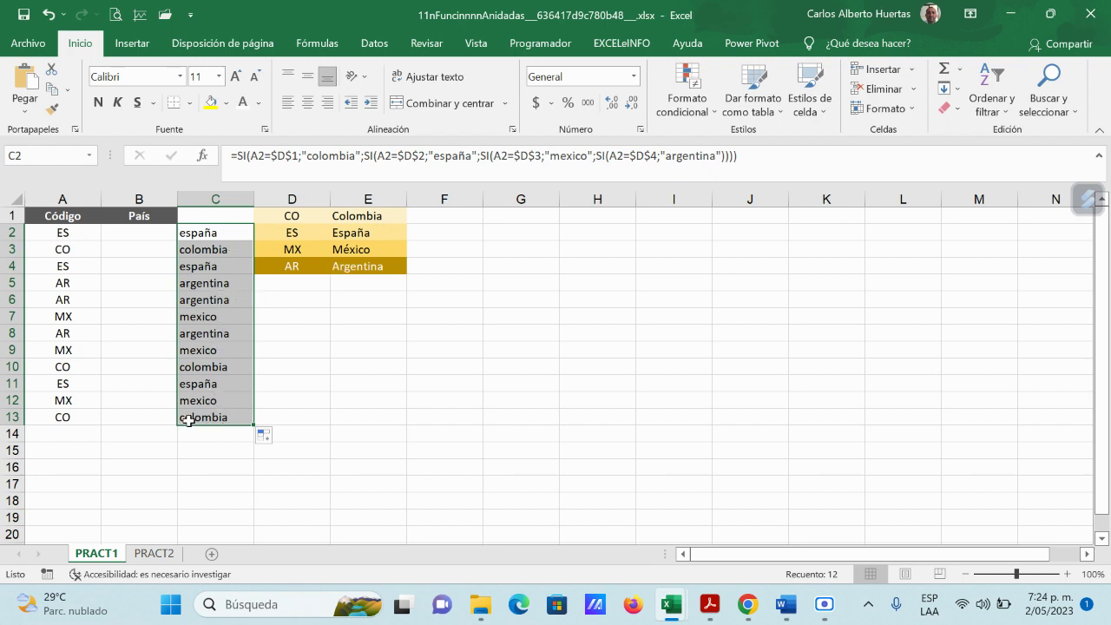
- Check the country results in column C against the codes and compare the formulas in B2, C3 and C2
click(82, 400)
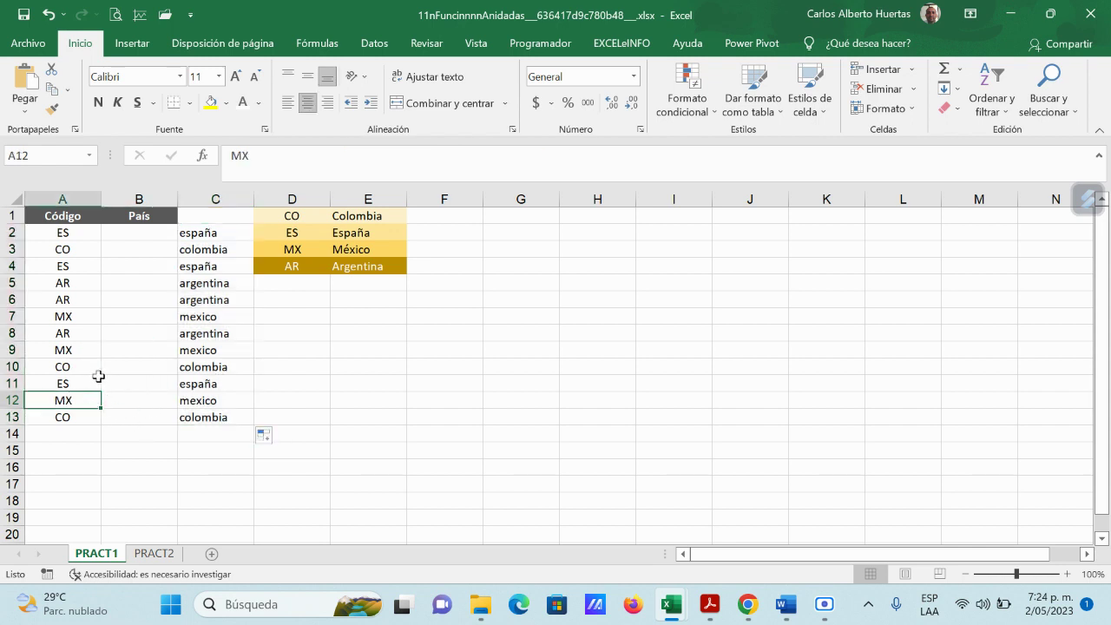
click(147, 236)
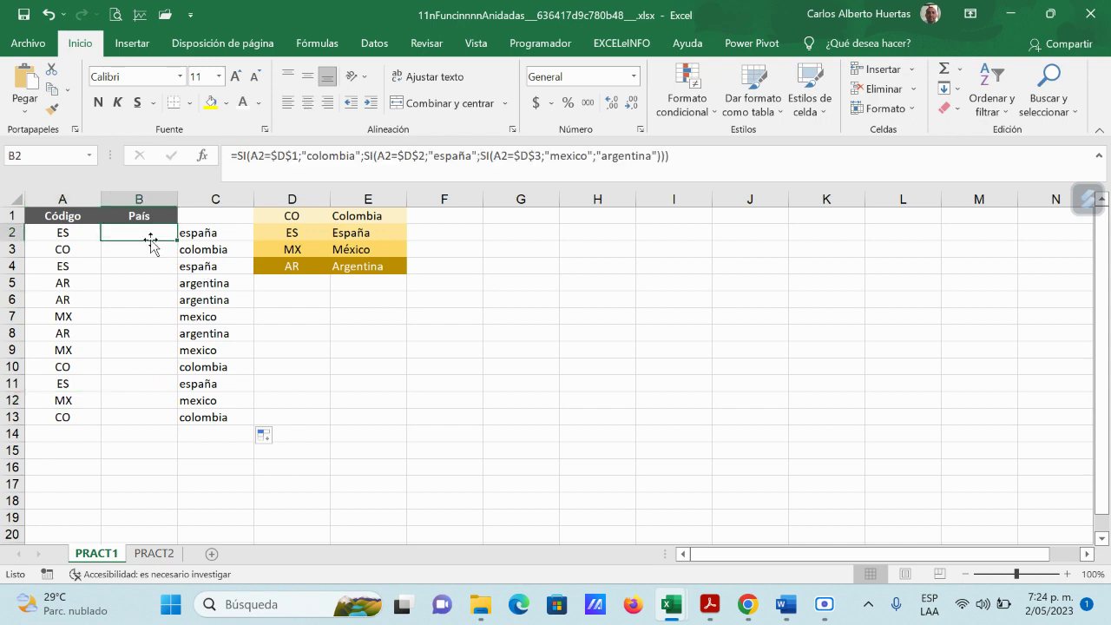
click(203, 244)
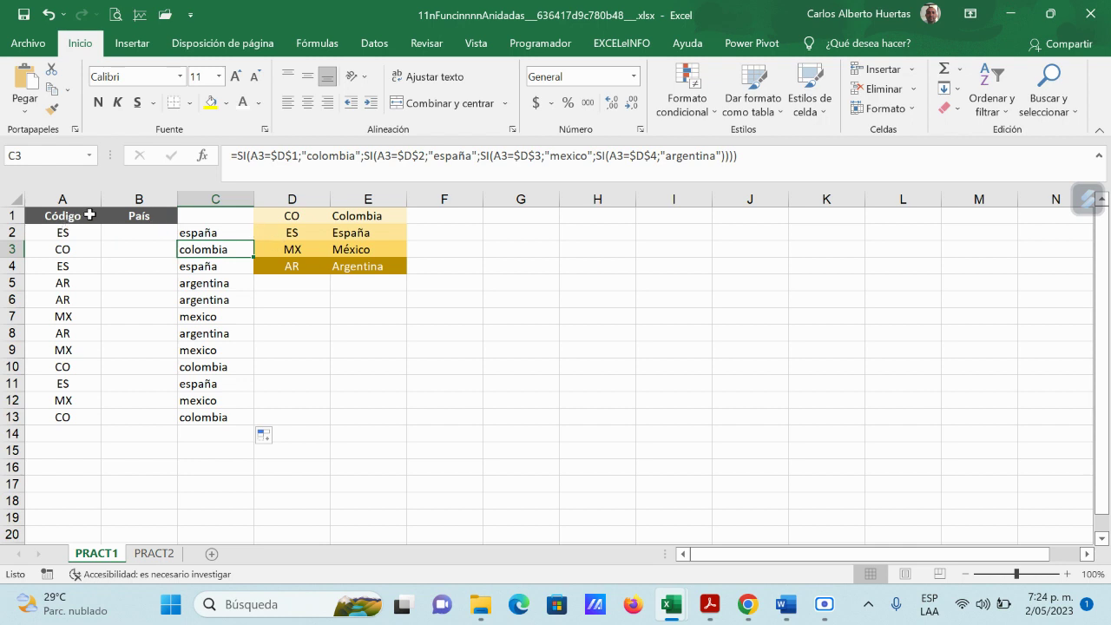
click(229, 234)
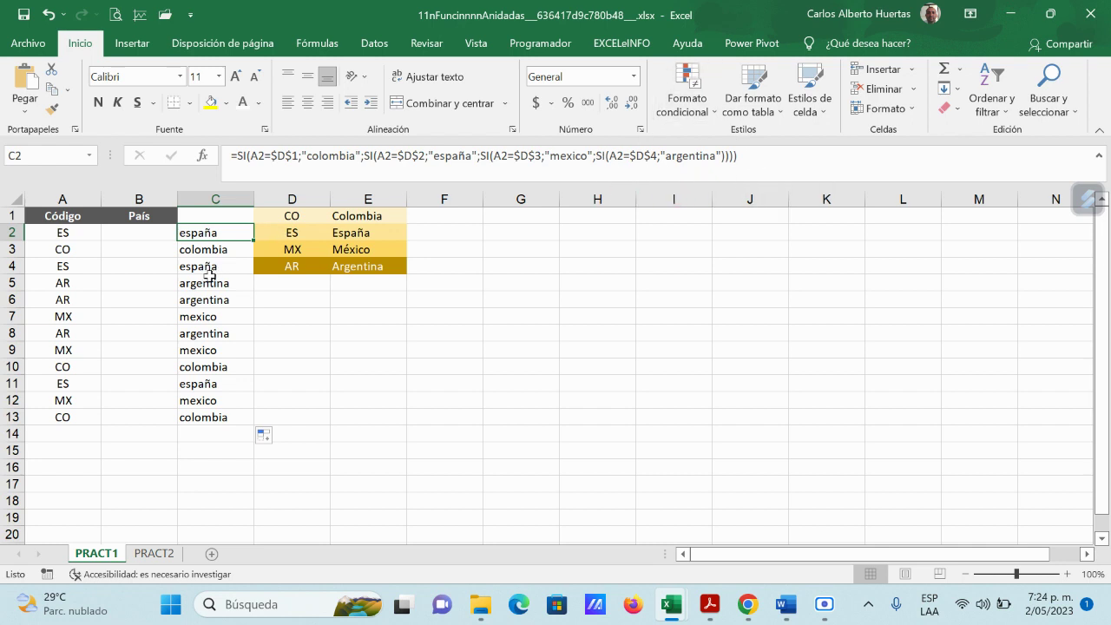
- Set the font color of the País cells B2:B13 to black and review the formulas in B2 and C2
click(144, 229)
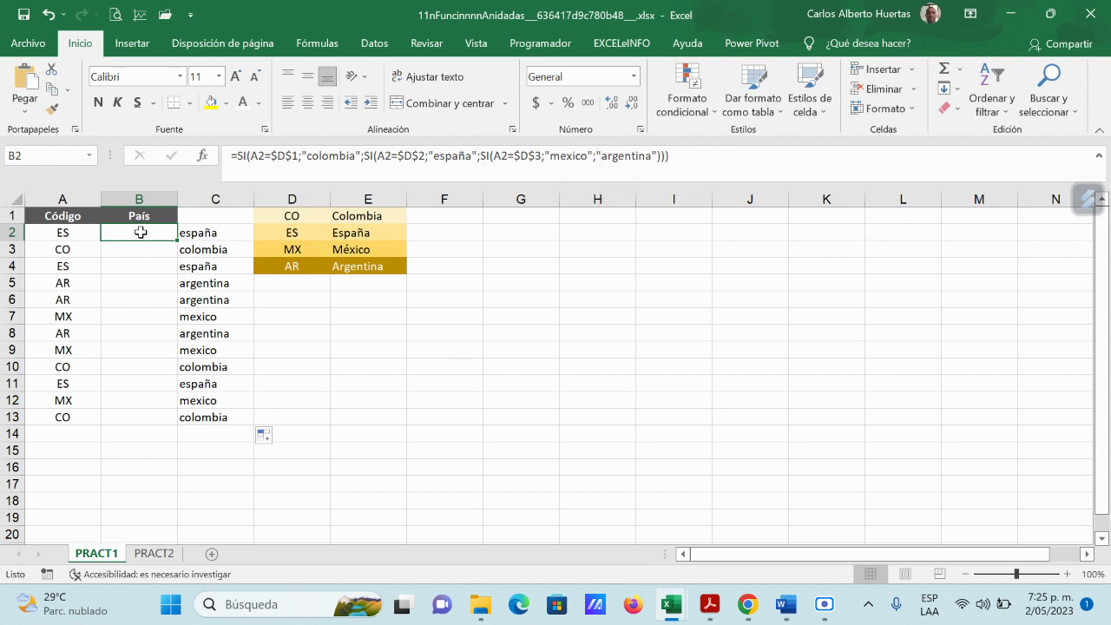
drag(146, 231, 149, 369)
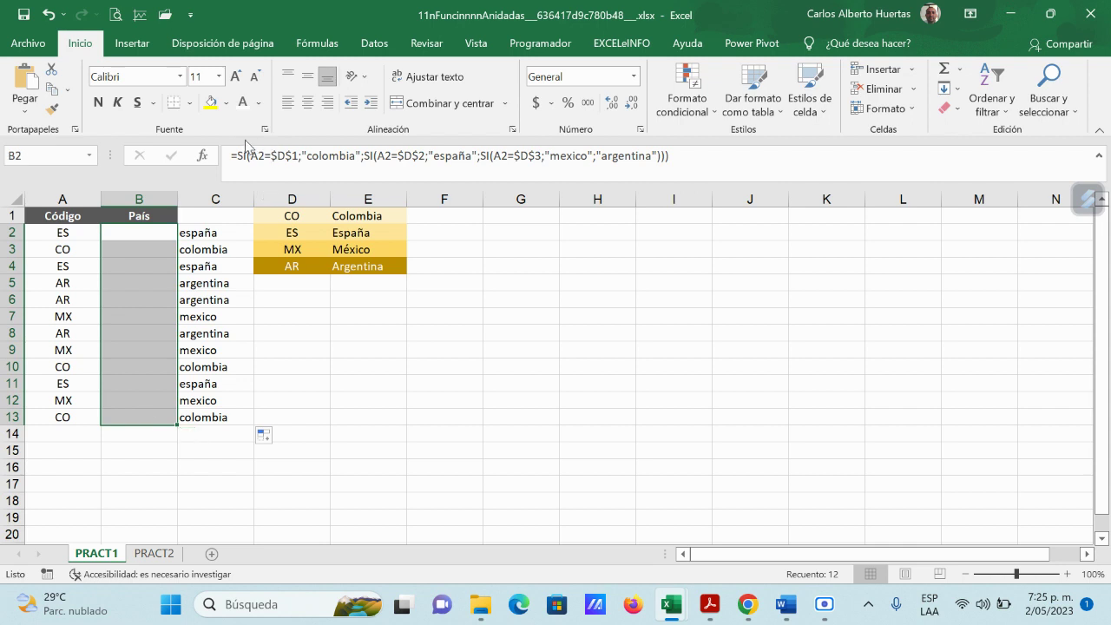
click(258, 102)
click(269, 124)
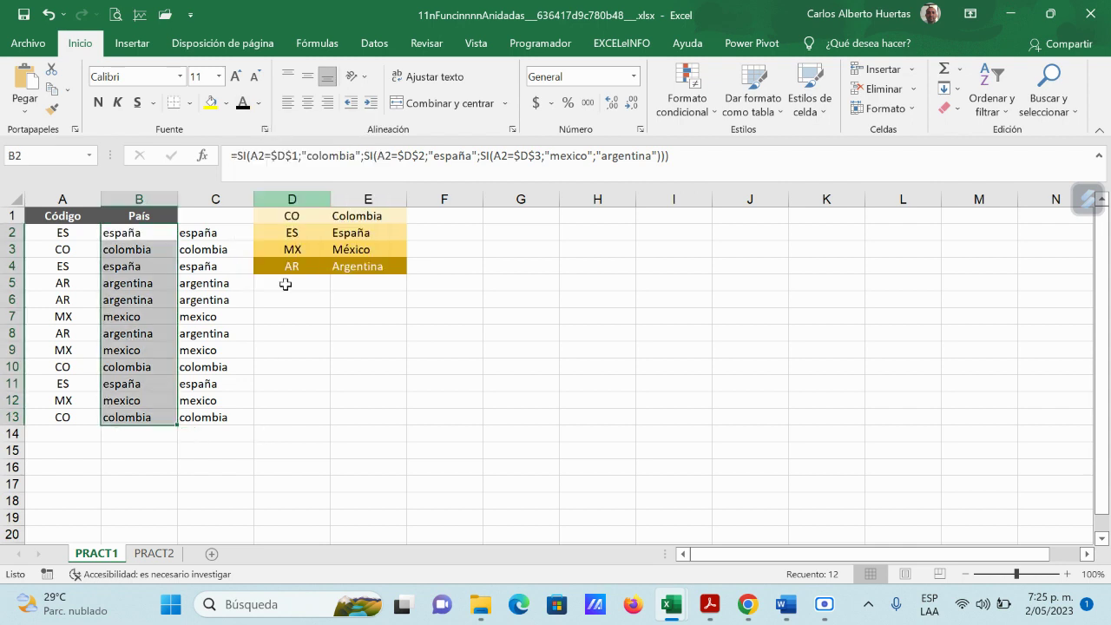
click(345, 365)
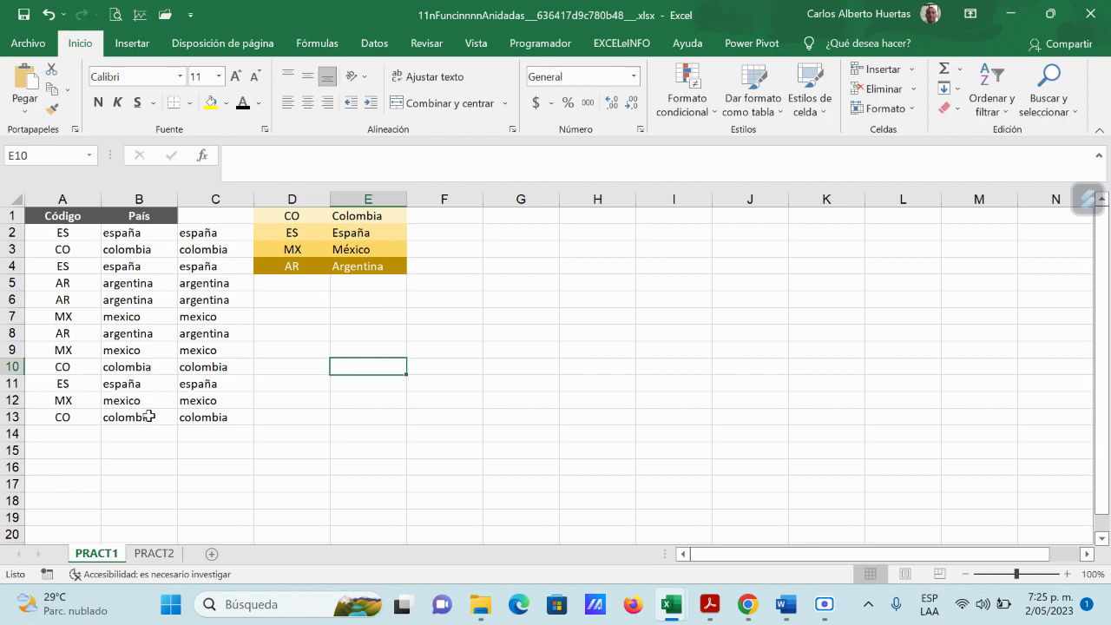
click(136, 236)
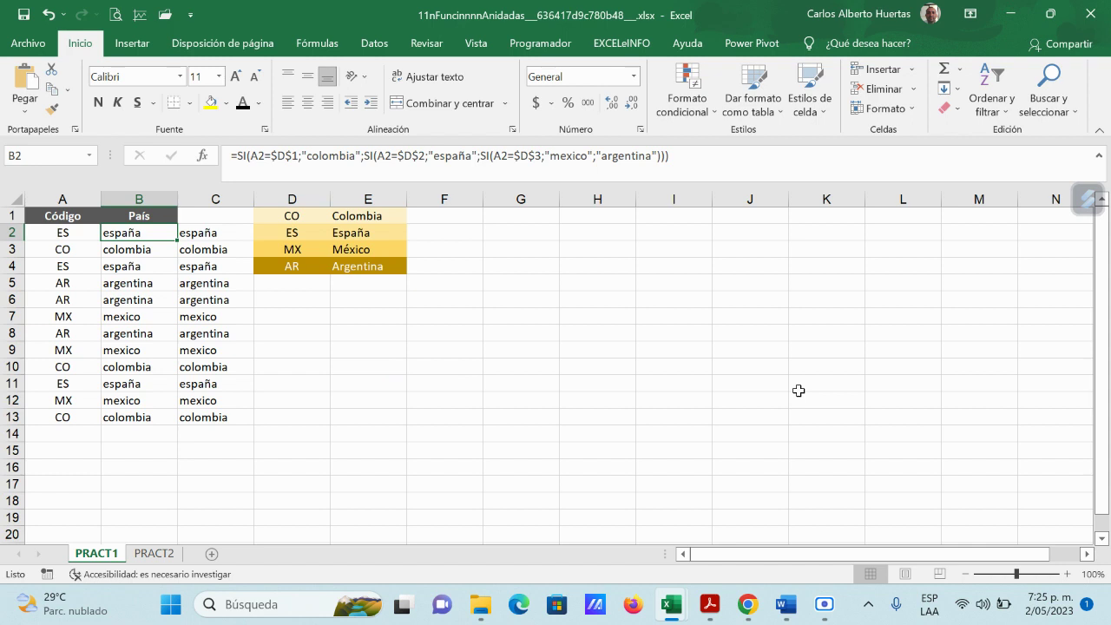
key(Right)
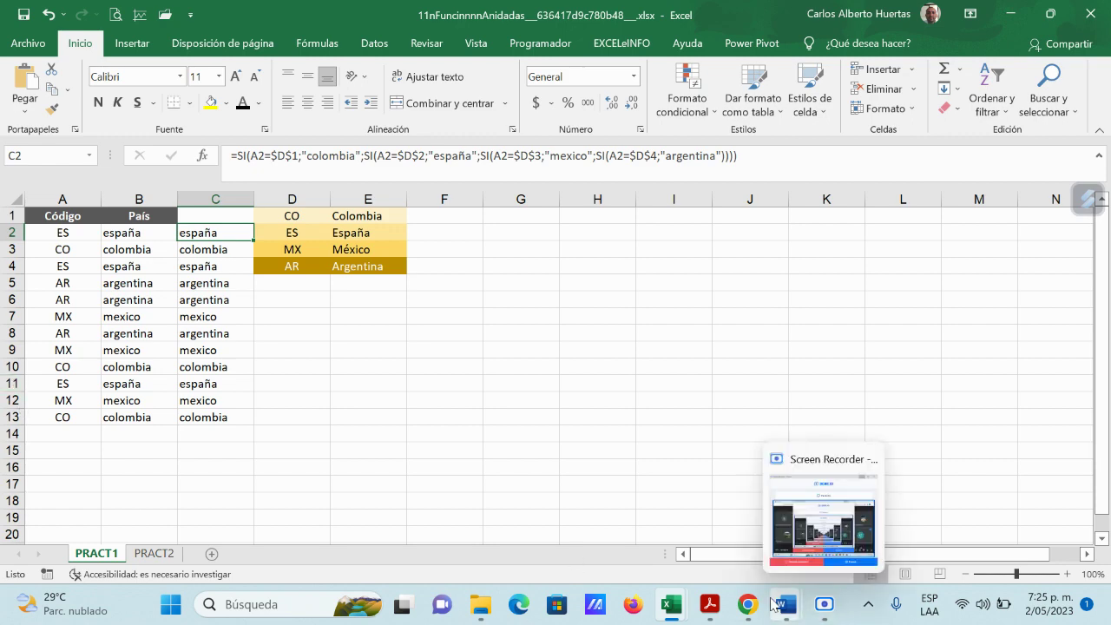
- Switch to the Google Meet call in Chrome to check the participants, and return to the 11nFuncinnnnAnidadas workbook in Excel
mouse_move(754, 607)
click(548, 526)
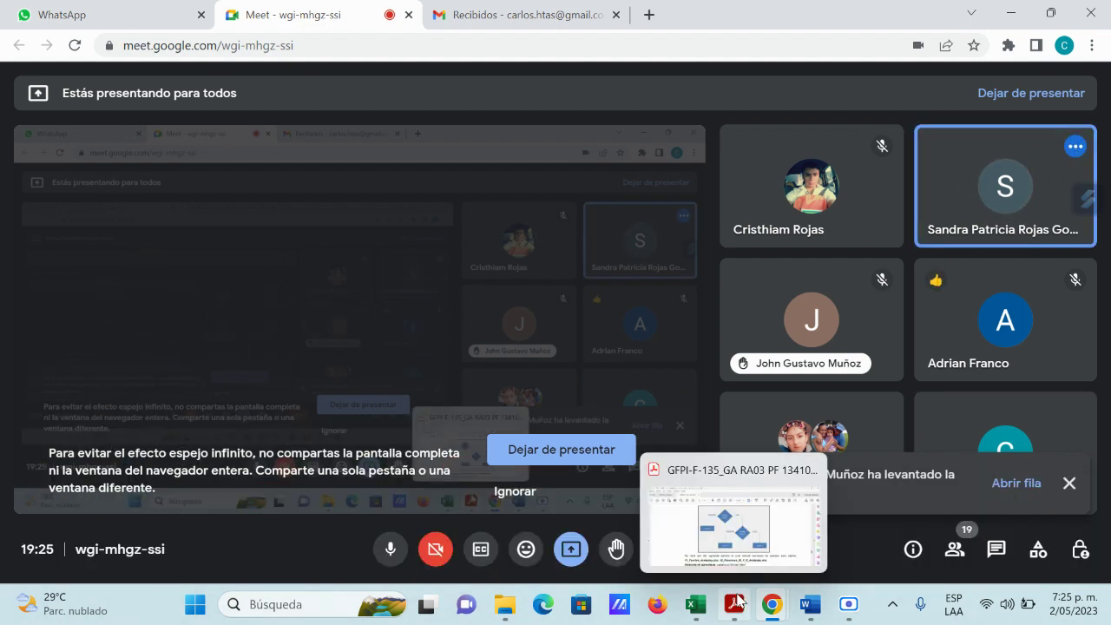
mouse_move(700, 606)
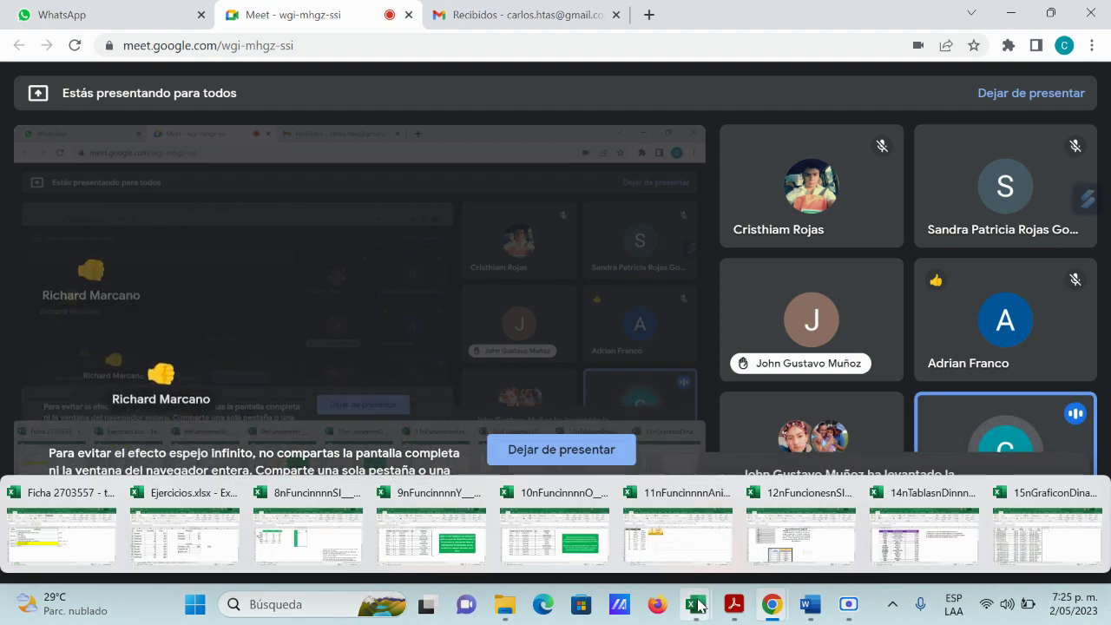
mouse_move(565, 552)
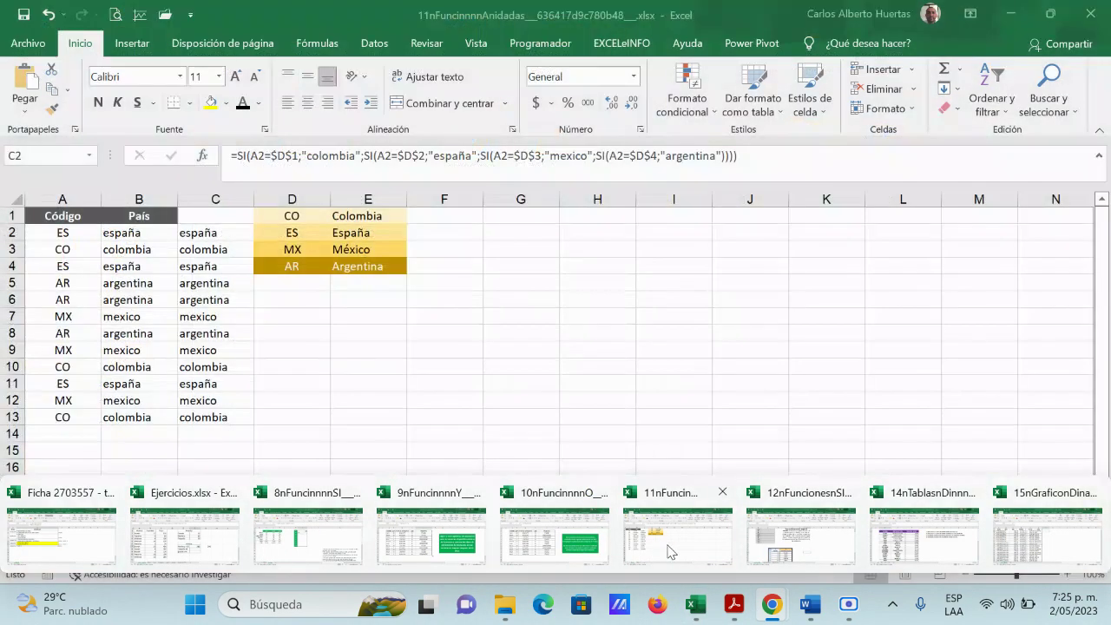
click(677, 535)
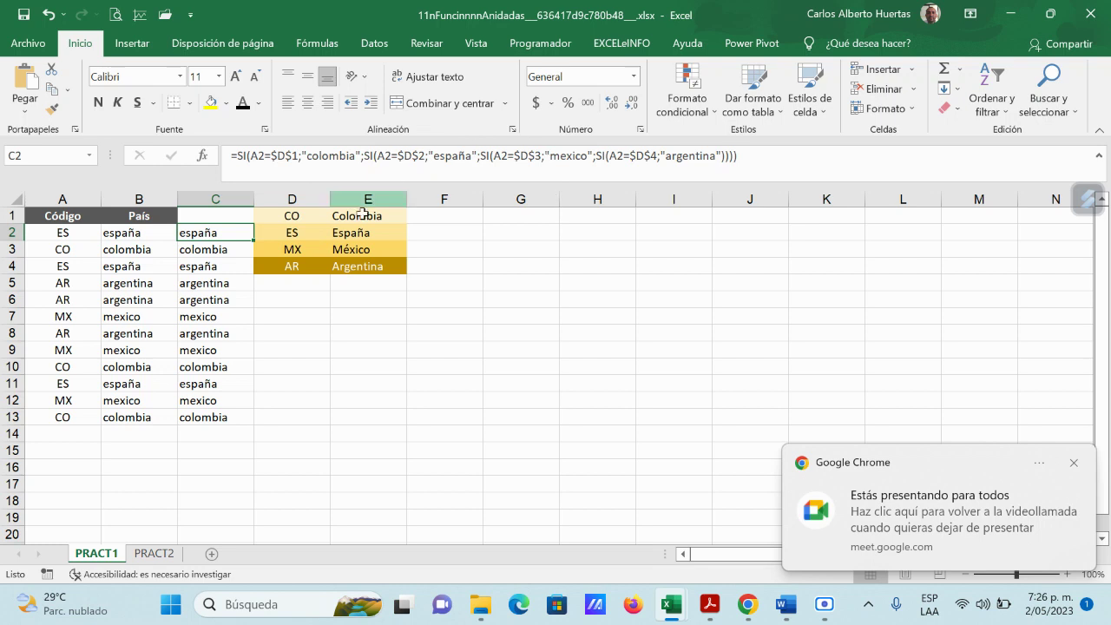
- Compare how B2's formula returns "argentina" as the final false value with C2's fourth SI testing A2=$D$4
click(141, 230)
click(186, 234)
click(146, 236)
click(196, 234)
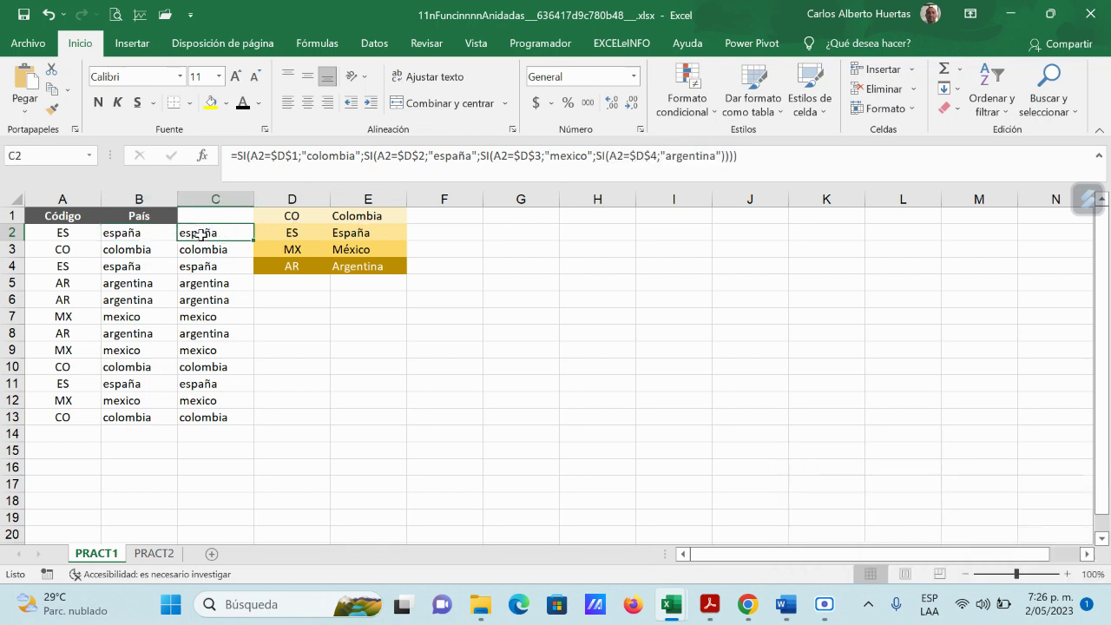
click(137, 236)
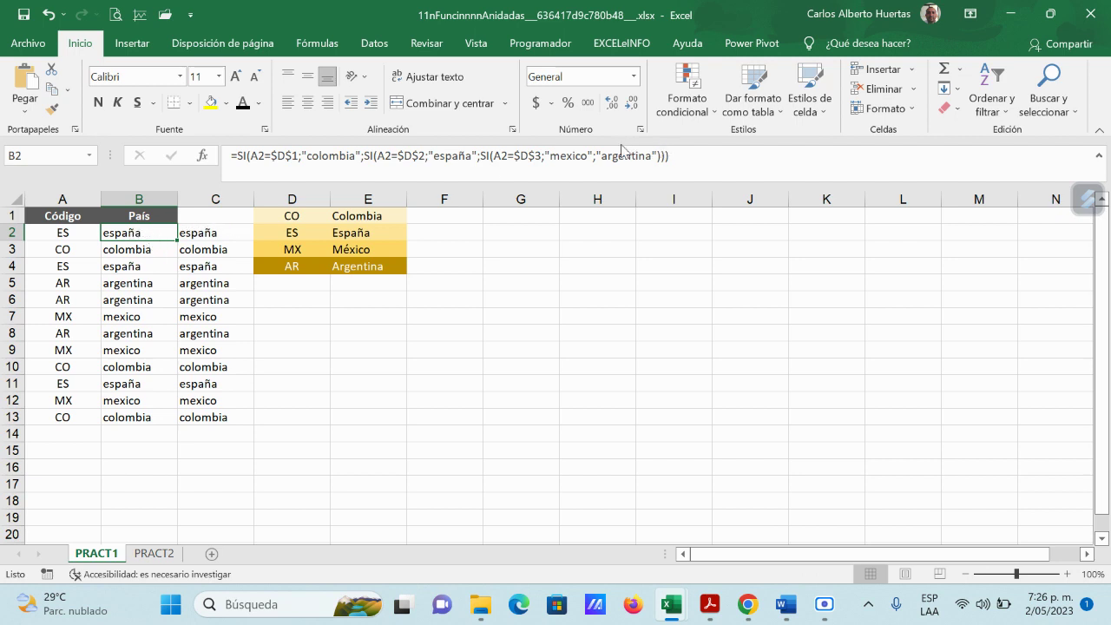
click(219, 236)
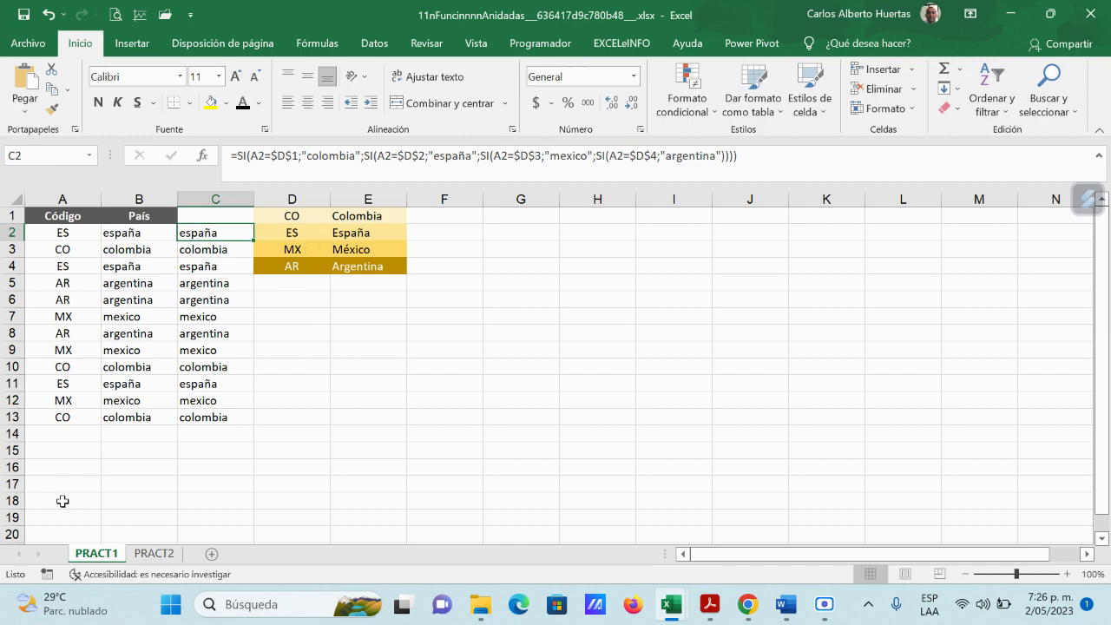
- Open the PRACT2 sheet and read the exercise instructions for the ESTADO DE VENTA, BONIFICACIÓN and ANÁLISIS columns
click(156, 554)
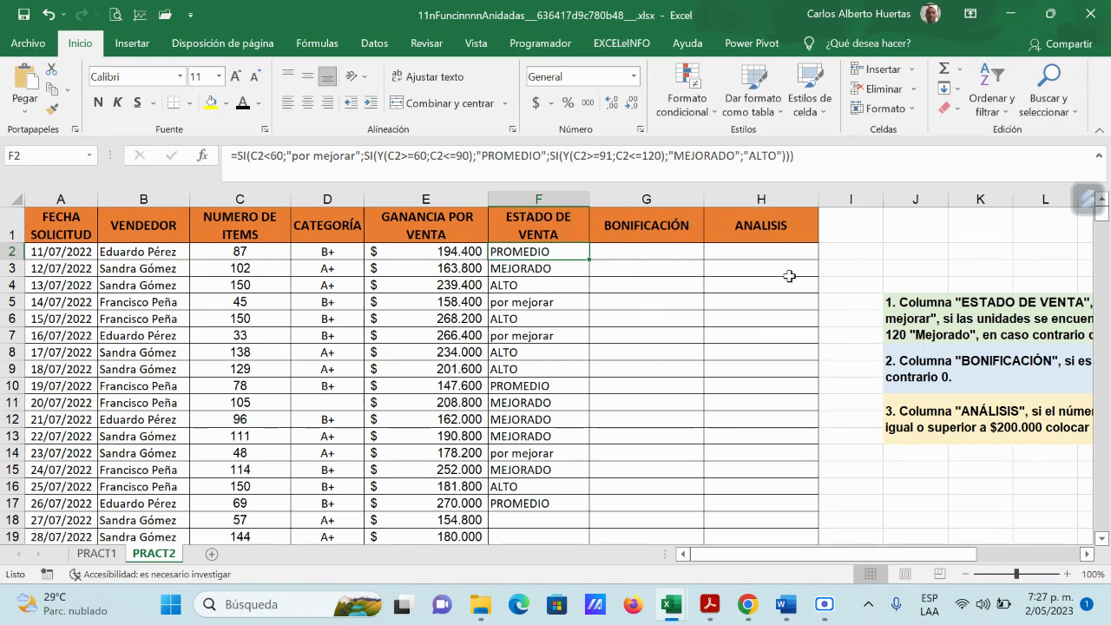
drag(953, 556, 1065, 557)
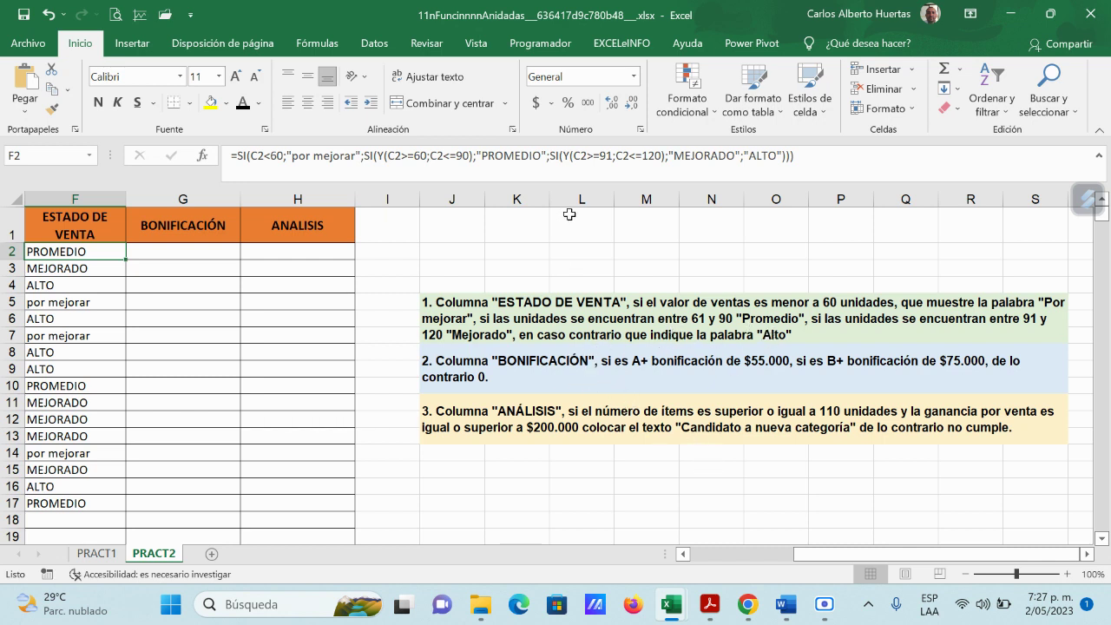
click(861, 301)
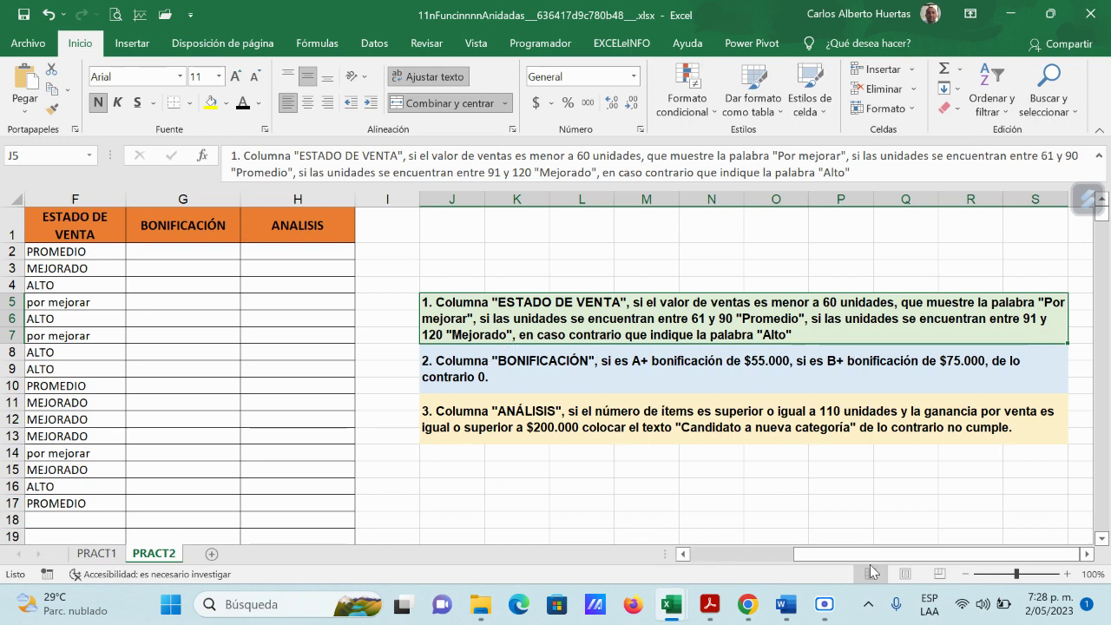
- Examine the nested SI and Y formula in F2 against the written conditions for the ESTADO DE VENTA column
drag(869, 560, 781, 558)
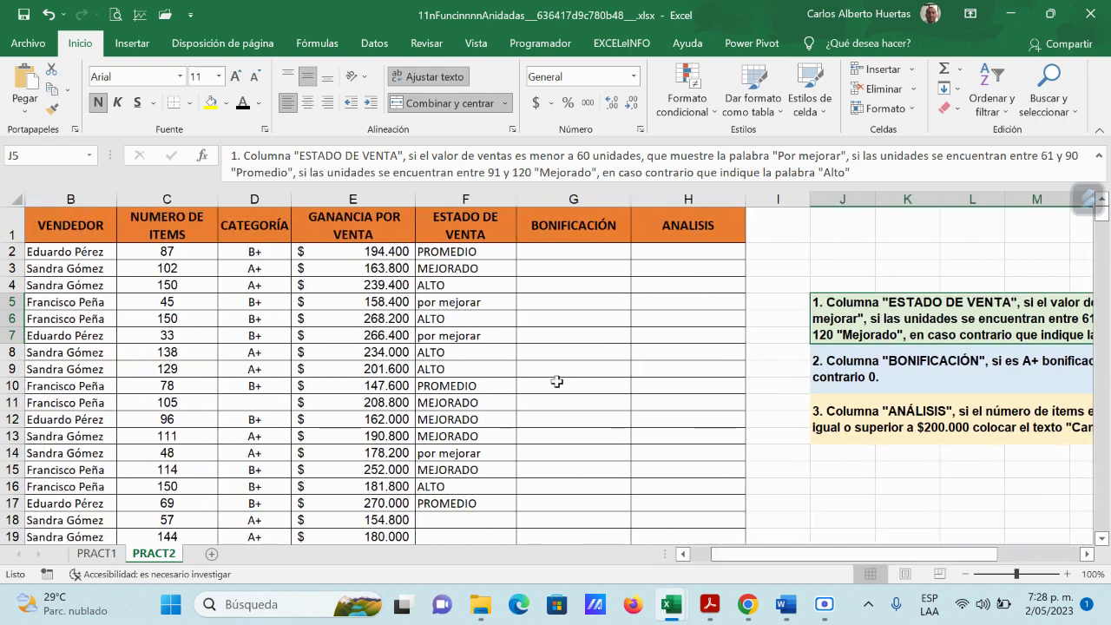
click(454, 250)
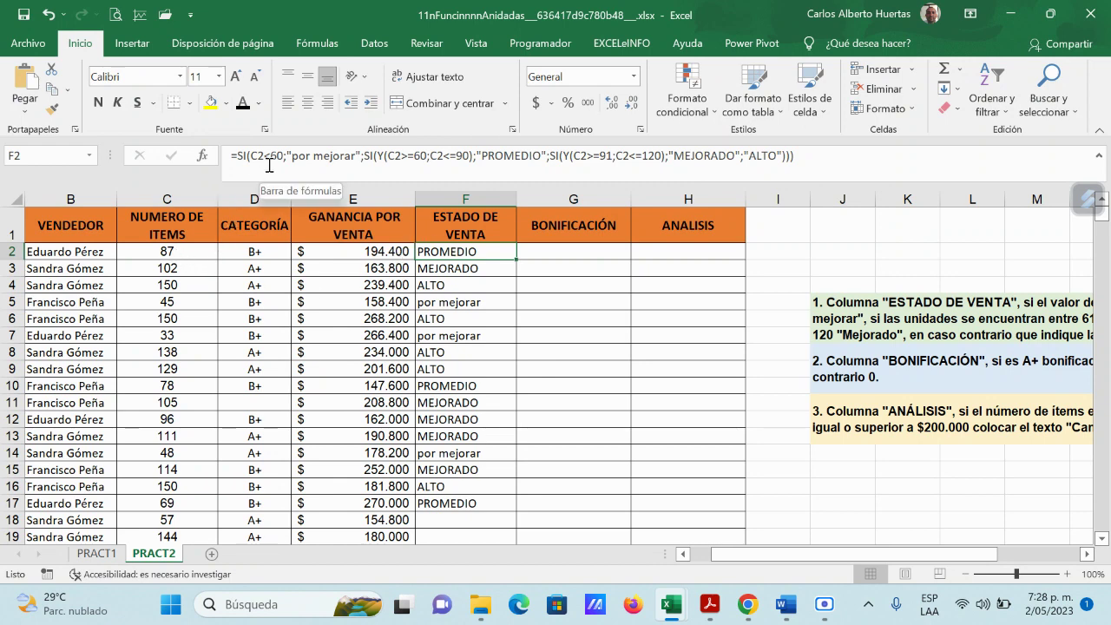
drag(889, 553, 963, 556)
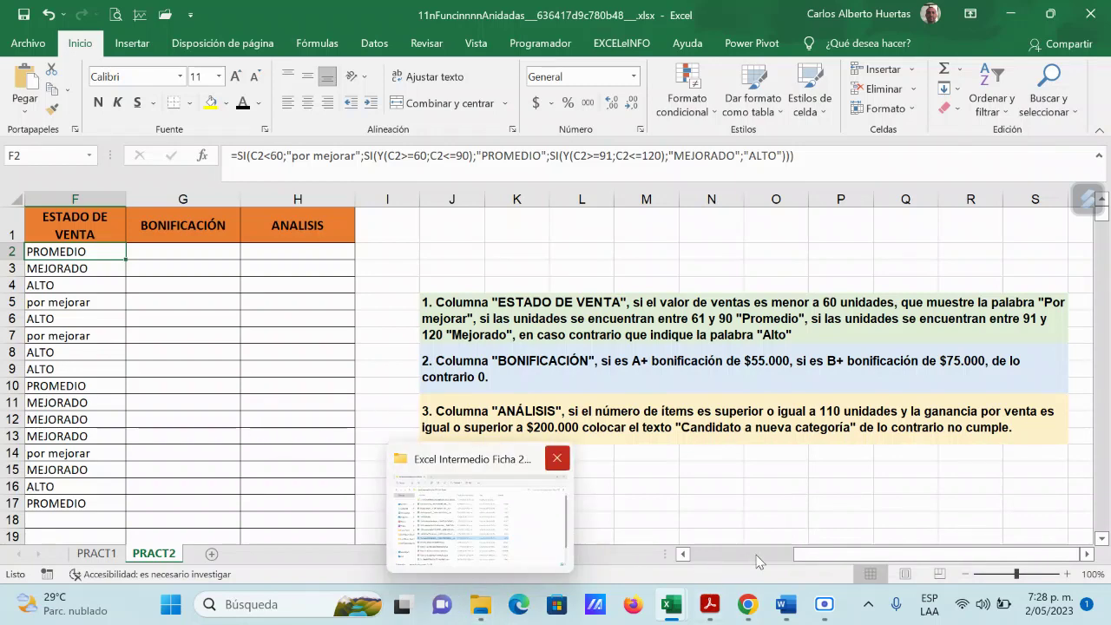
drag(813, 556, 806, 556)
drag(751, 556, 740, 555)
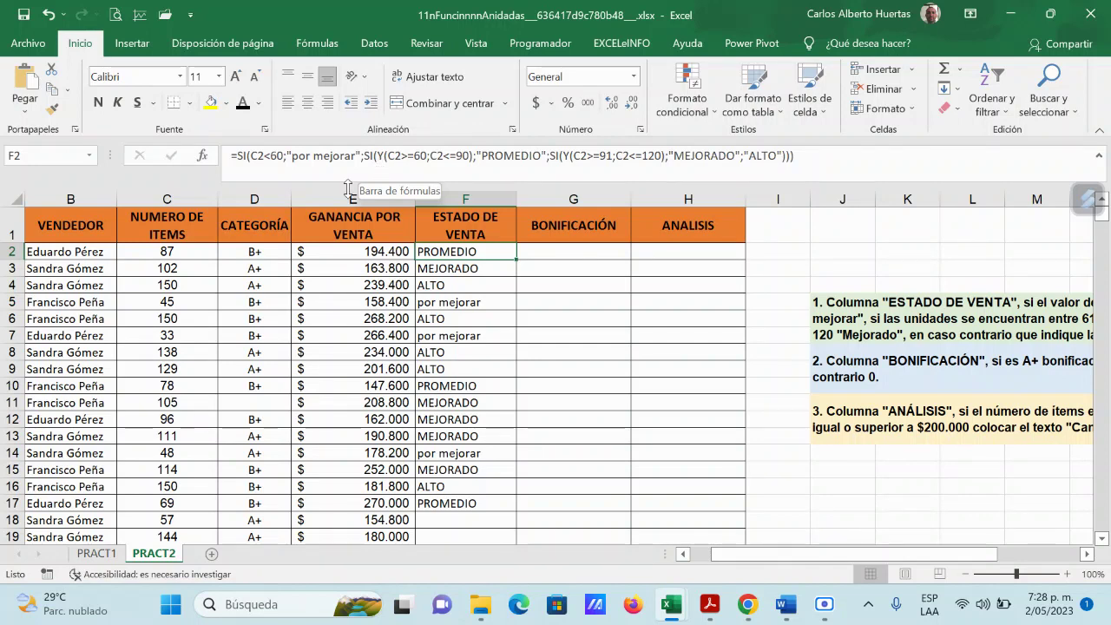
- Change the lower limit of the PROMEDIO condition in F2's nested formula to C2>=61, matching the written ESTADO DE VENTA instruction
drag(858, 559, 941, 560)
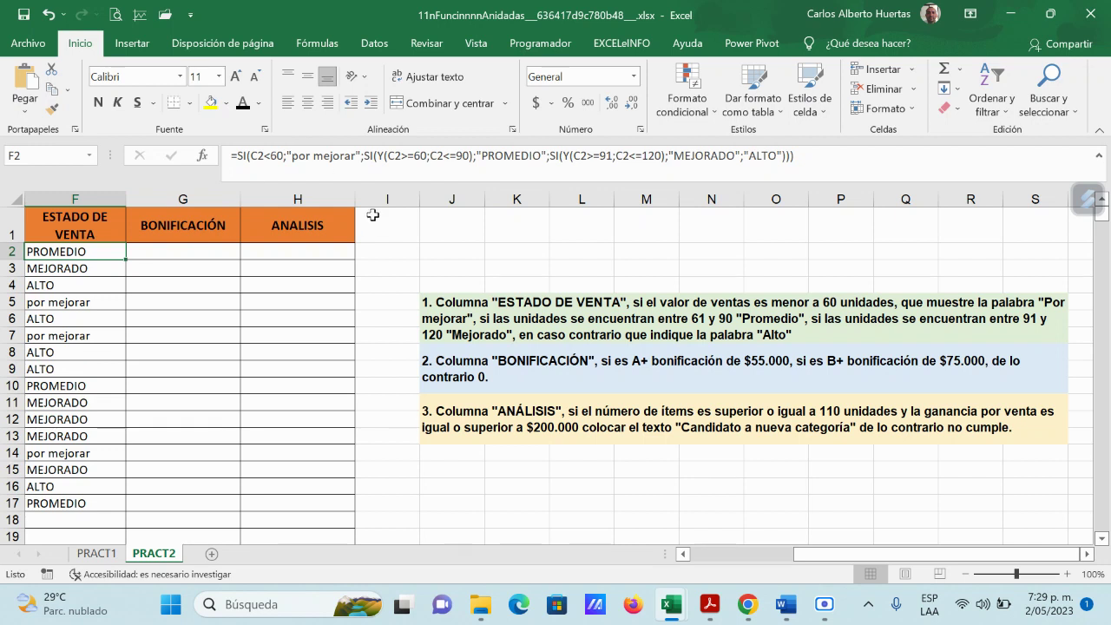
click(422, 155)
key(Delete)
text(1)
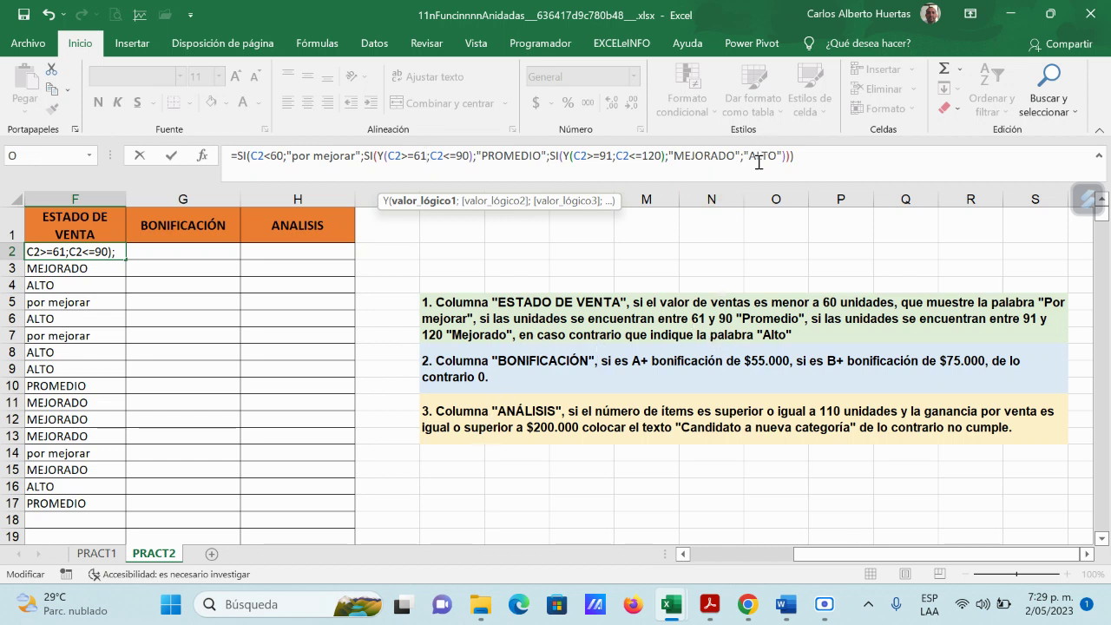
key(Return)
key(Up)
- Check the ESTADO DE VENTA formulas in F4 and F5 against F2, and select the range F2:F5
drag(898, 560, 828, 558)
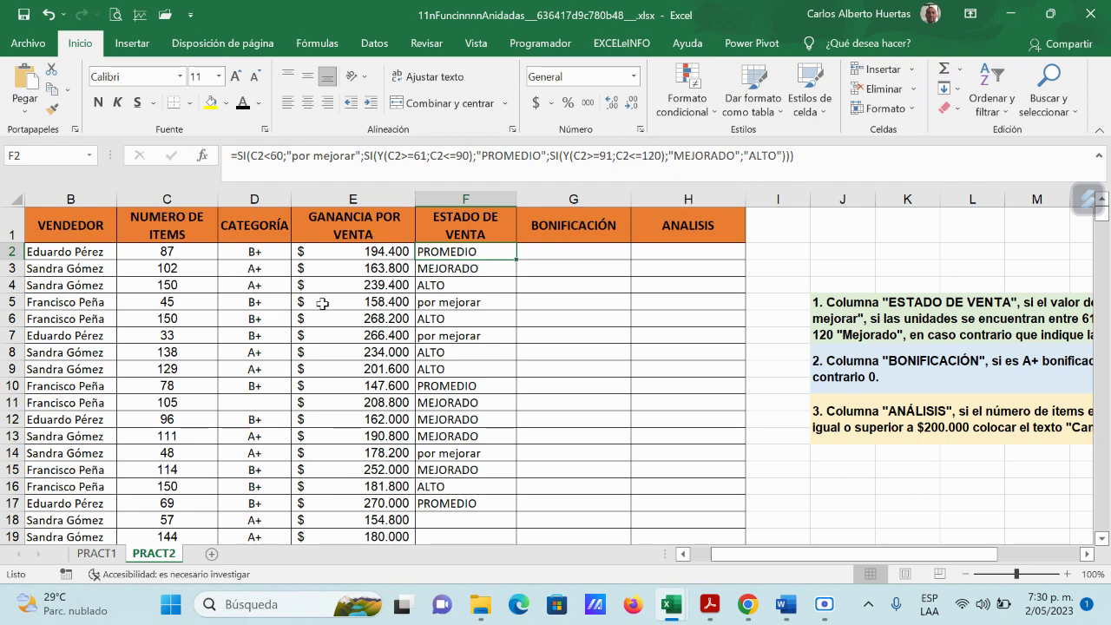
click(441, 281)
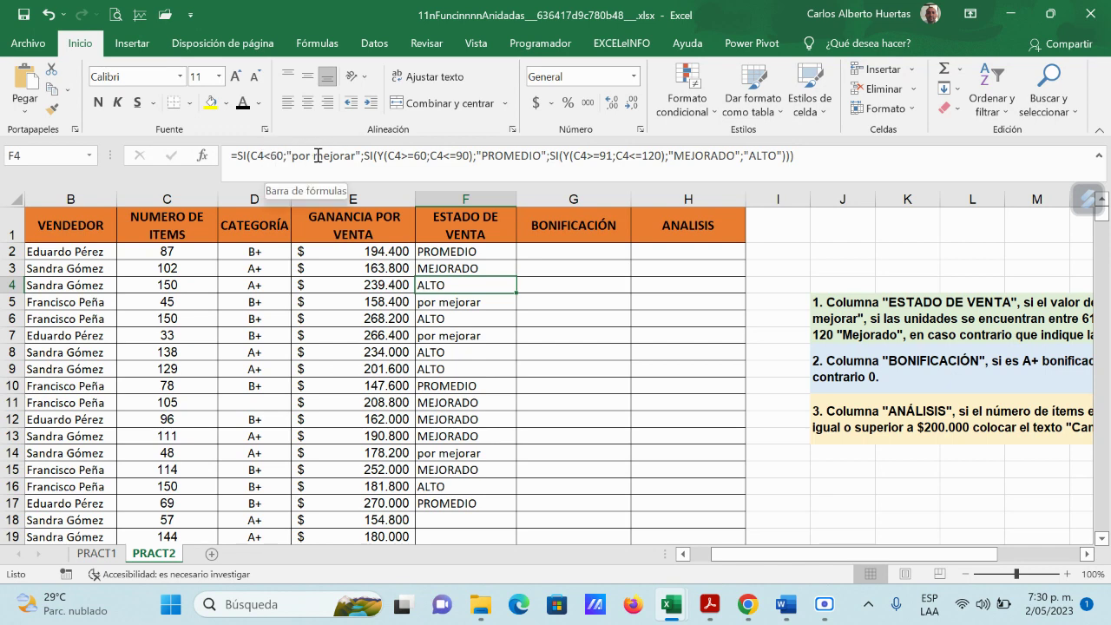
click(448, 301)
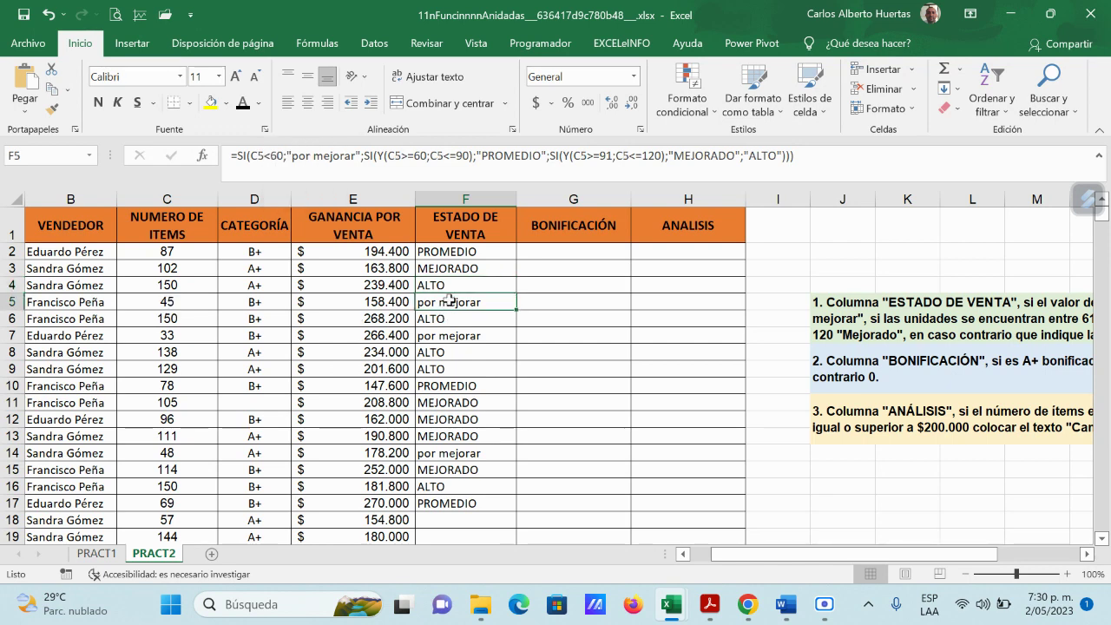
drag(488, 252, 484, 302)
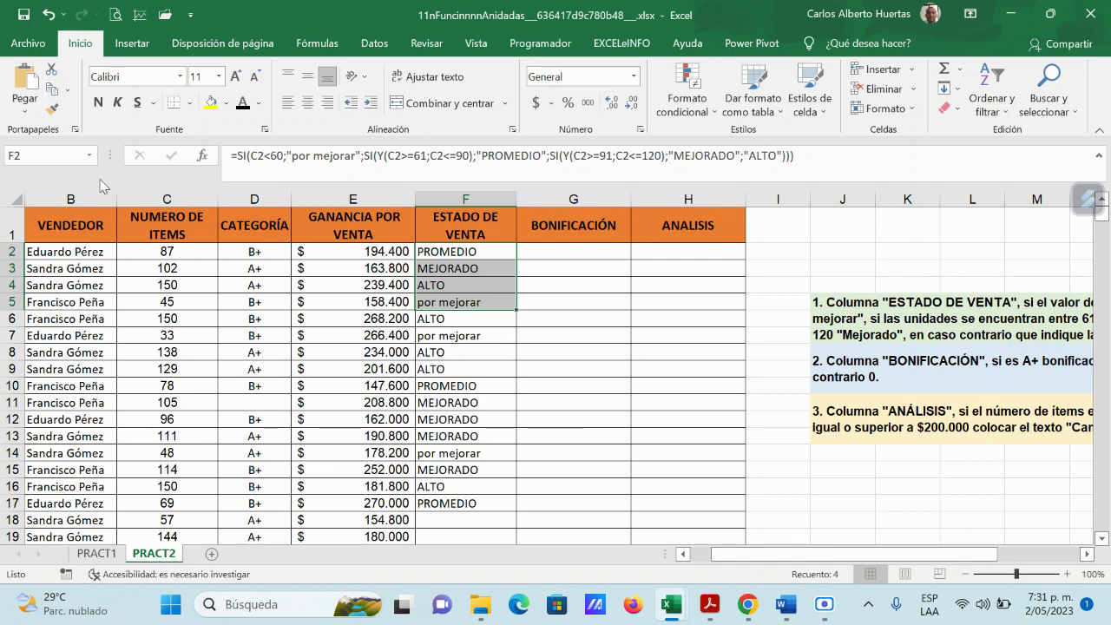
- Examine the conditions of the nested SI formula in F2 and the formula in F10 without changing them
click(452, 154)
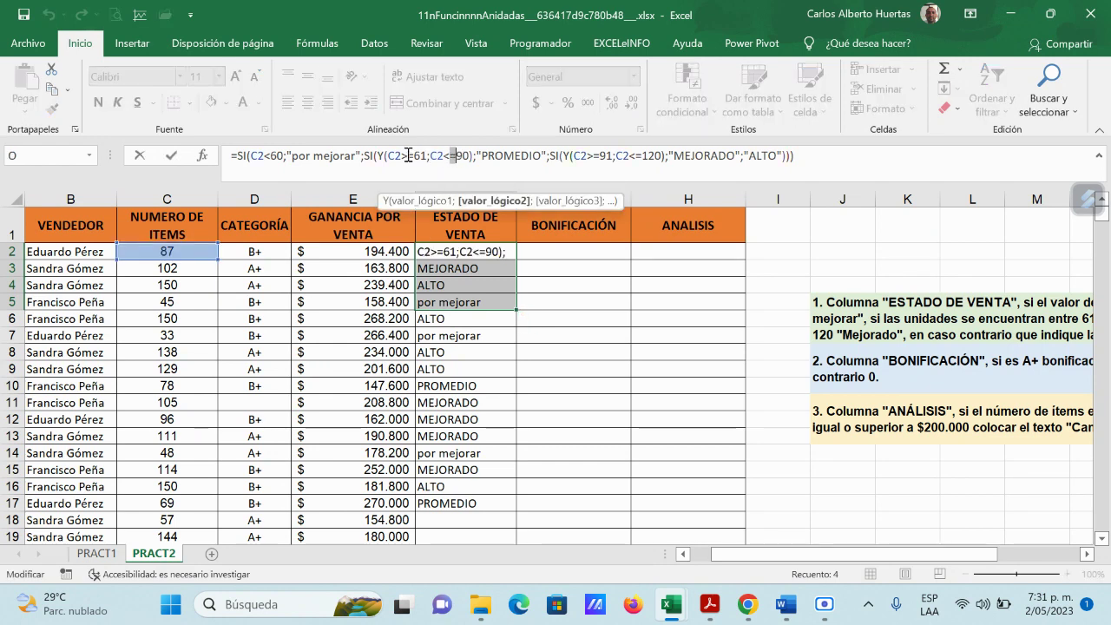
click(414, 155)
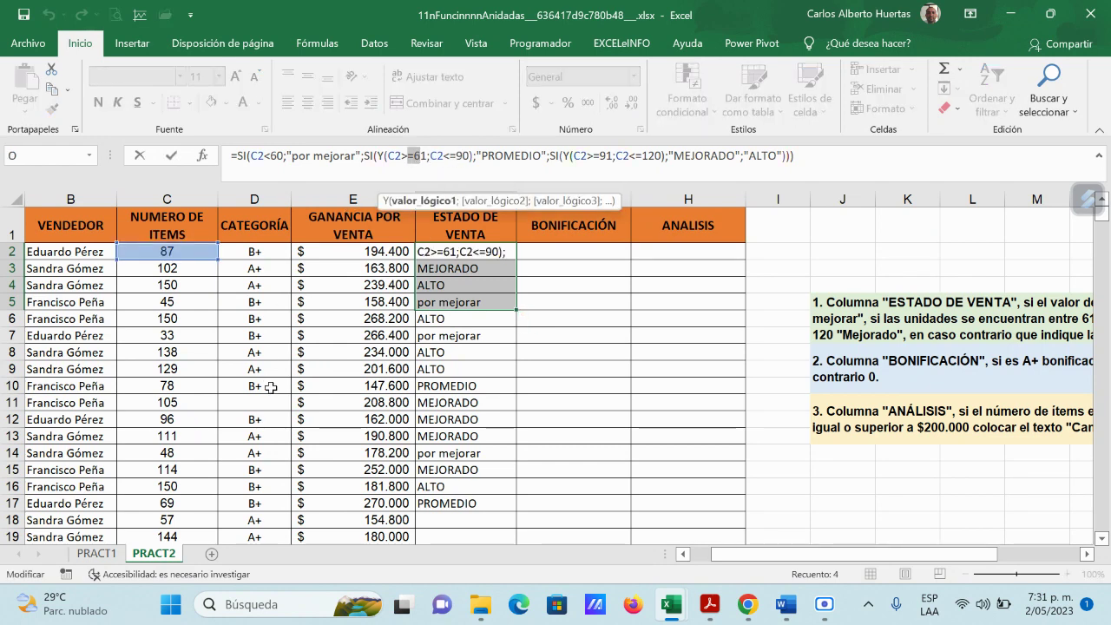
click(515, 156)
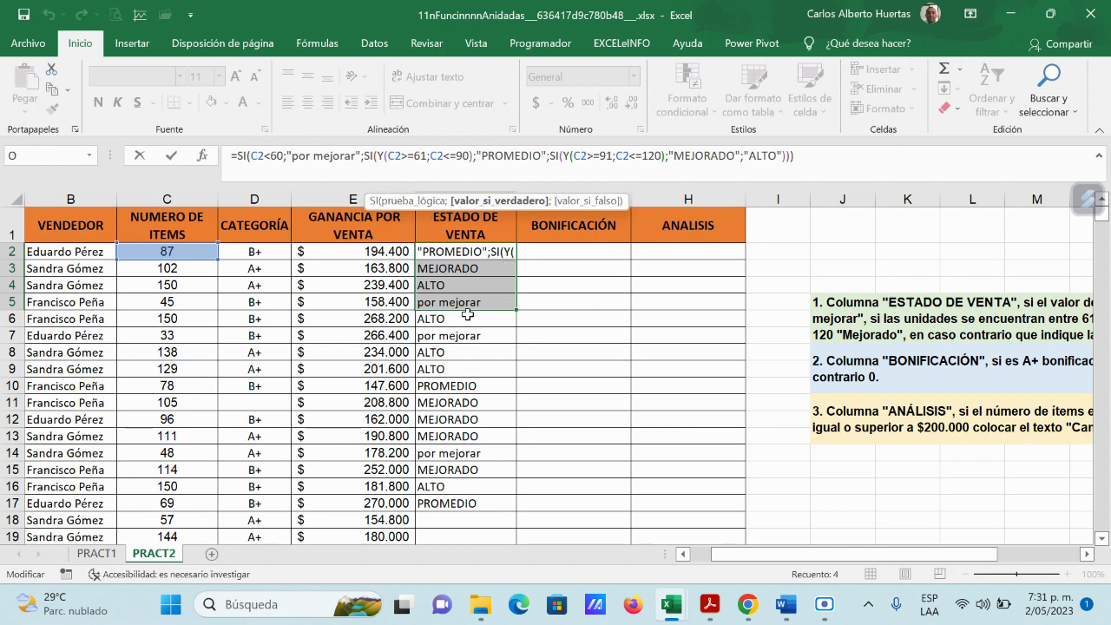
key(Escape)
click(482, 382)
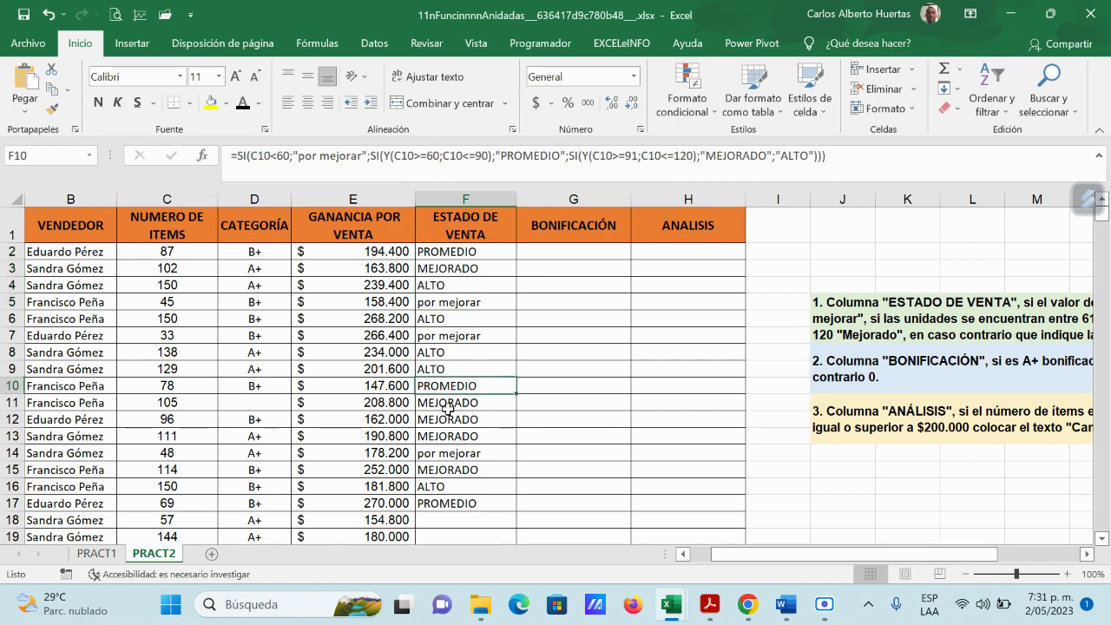
- Fill the nested SI formula from F2 down the ESTADO DE VENTA column to row 122
click(491, 251)
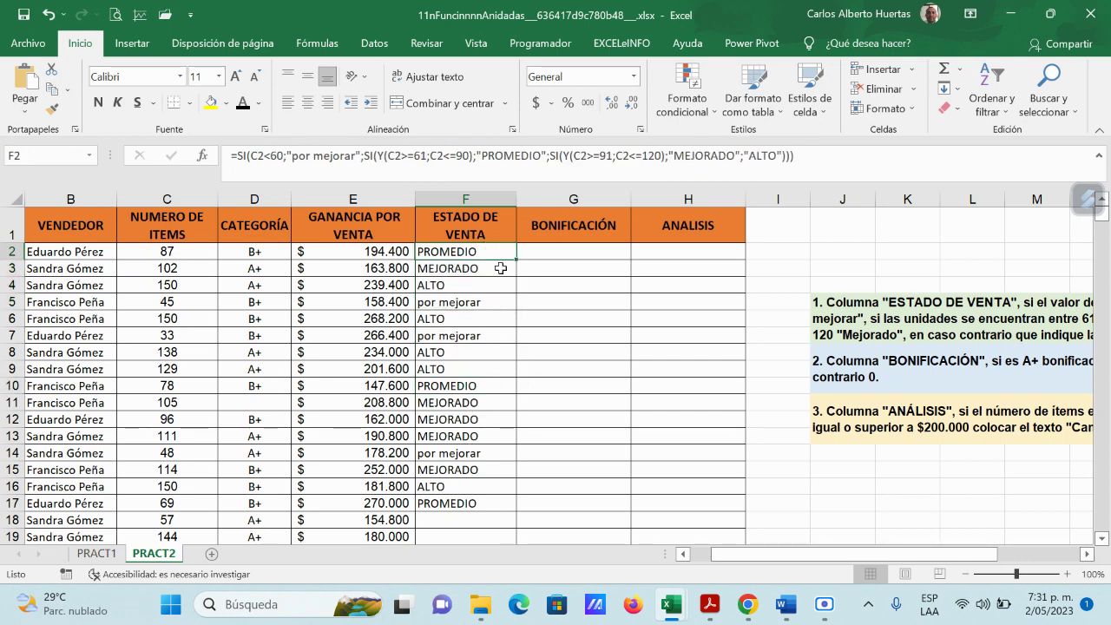
mouse_move(517, 261)
mouse_down()
mouse_move(530, 623)
mouse_move(503, 478)
mouse_move(501, 495)
mouse_up()
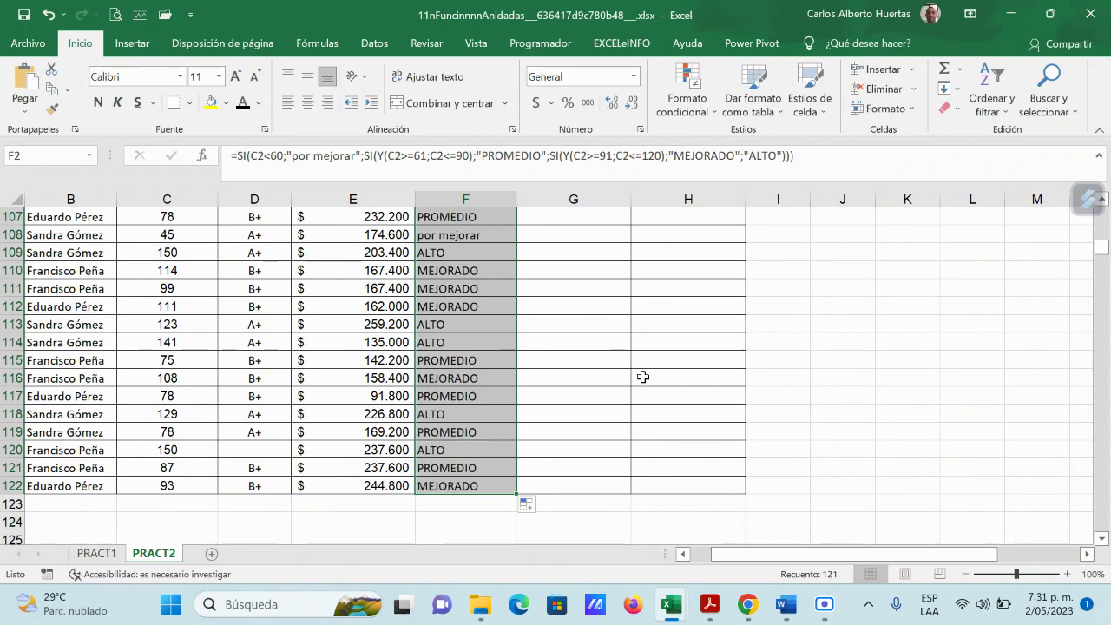
scroll(577, 419, up, 2)
scroll(577, 420, up, 20)
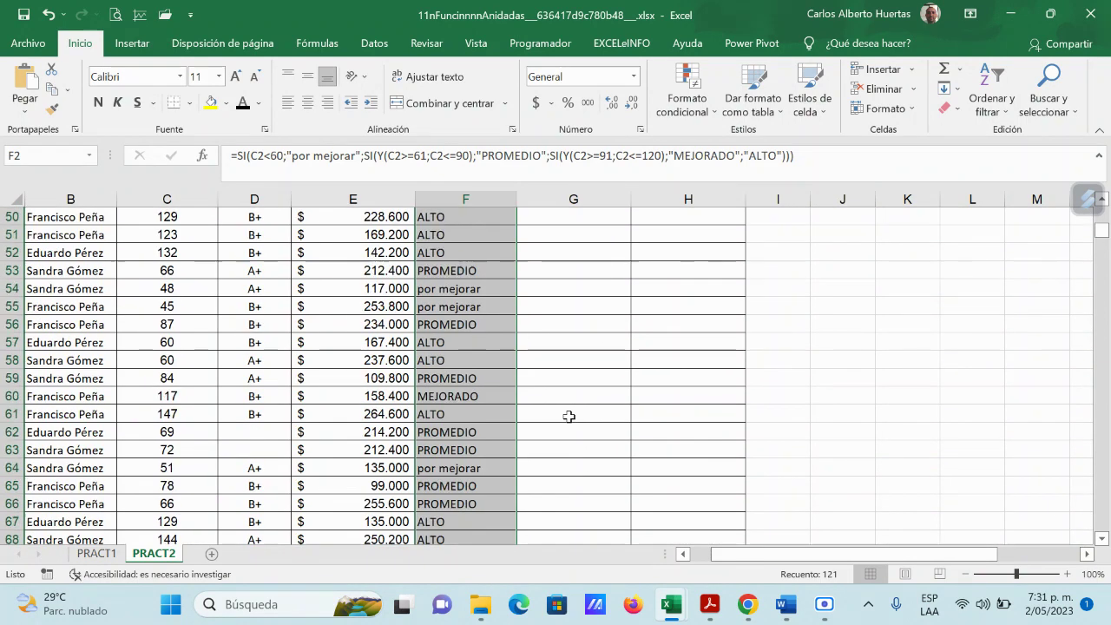
scroll(562, 416, up, 1)
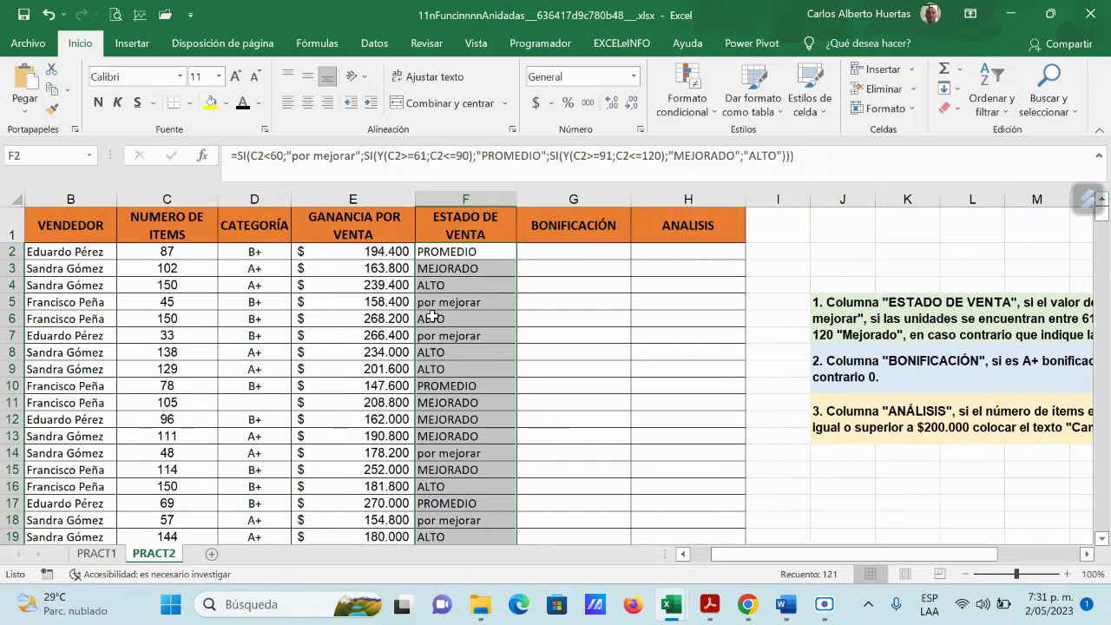
- Start an SI formula in G2 under BONIFICACIÓN with category cell D2 as the start of its logical test
click(577, 254)
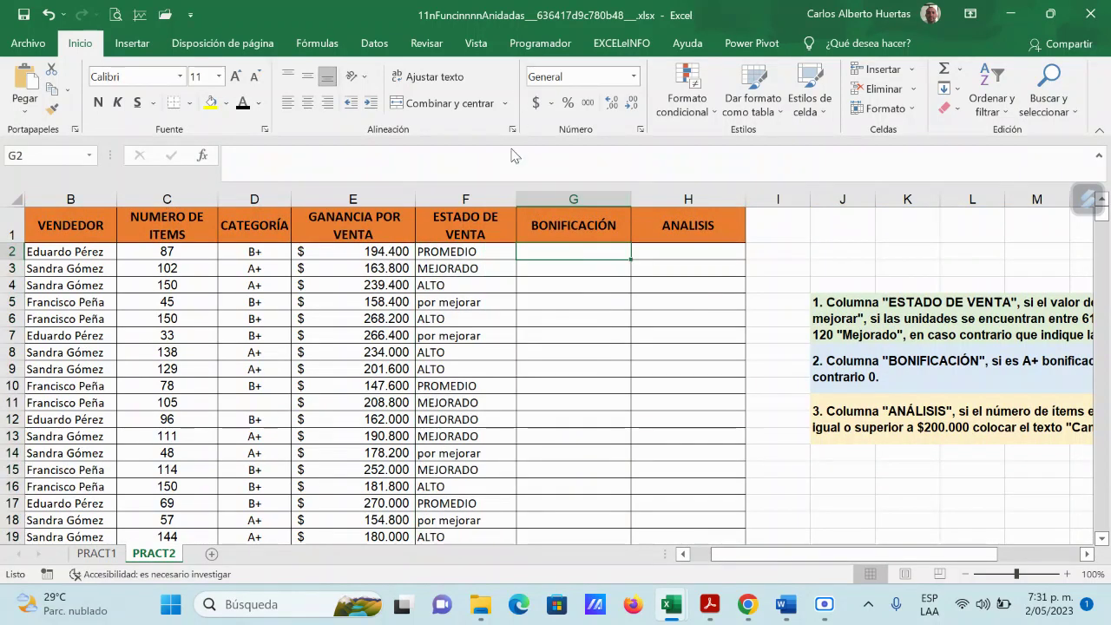
drag(804, 555, 887, 562)
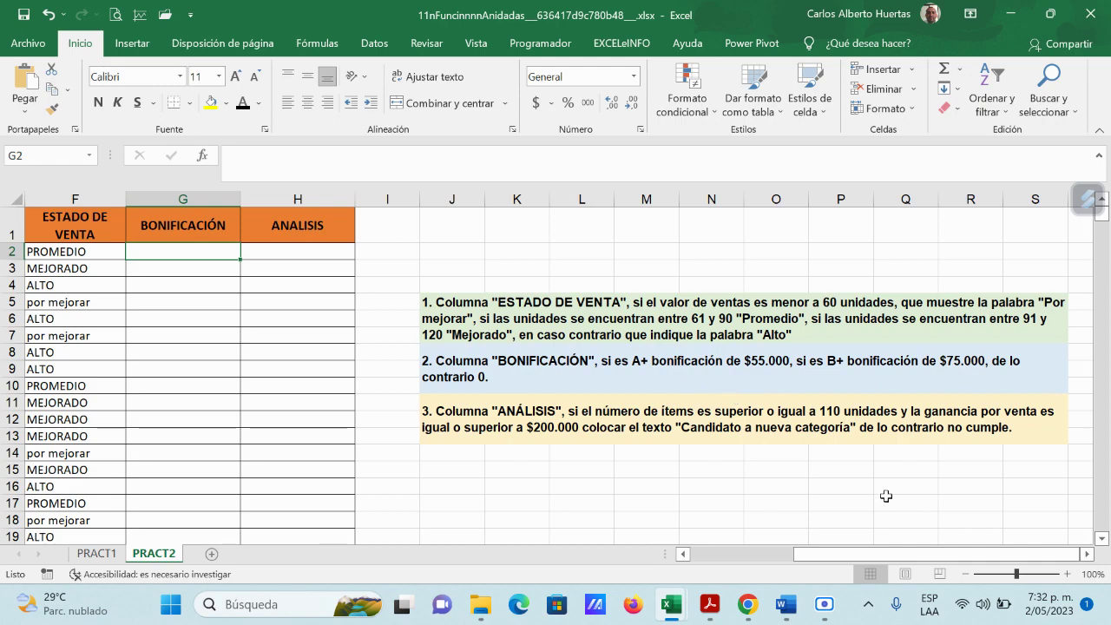
drag(872, 553, 846, 590)
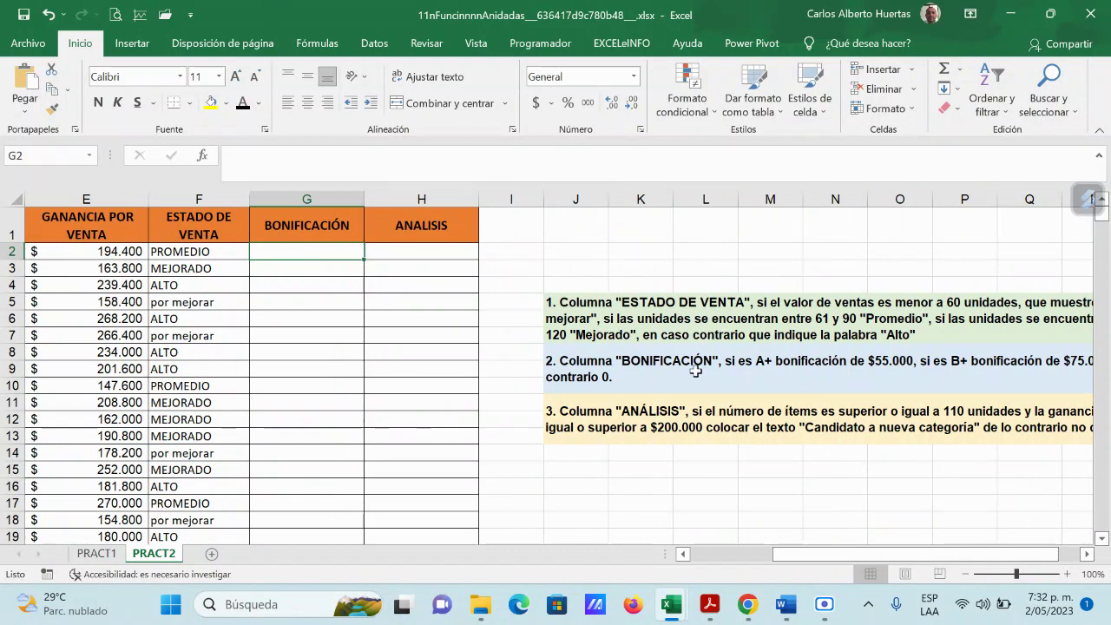
text(=s)
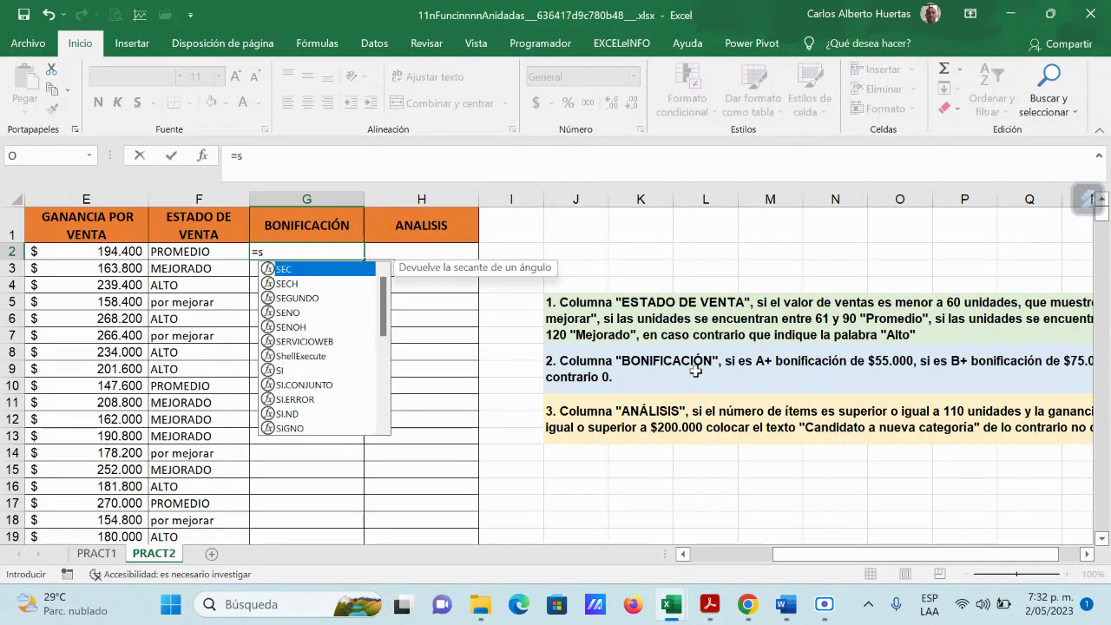
text(i)
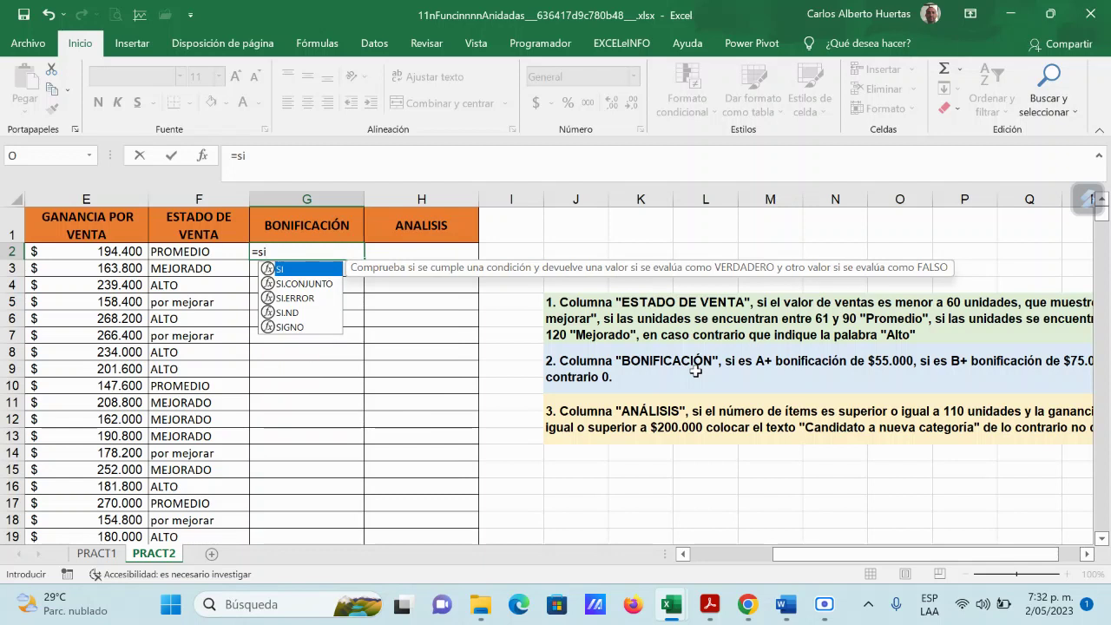
text(()
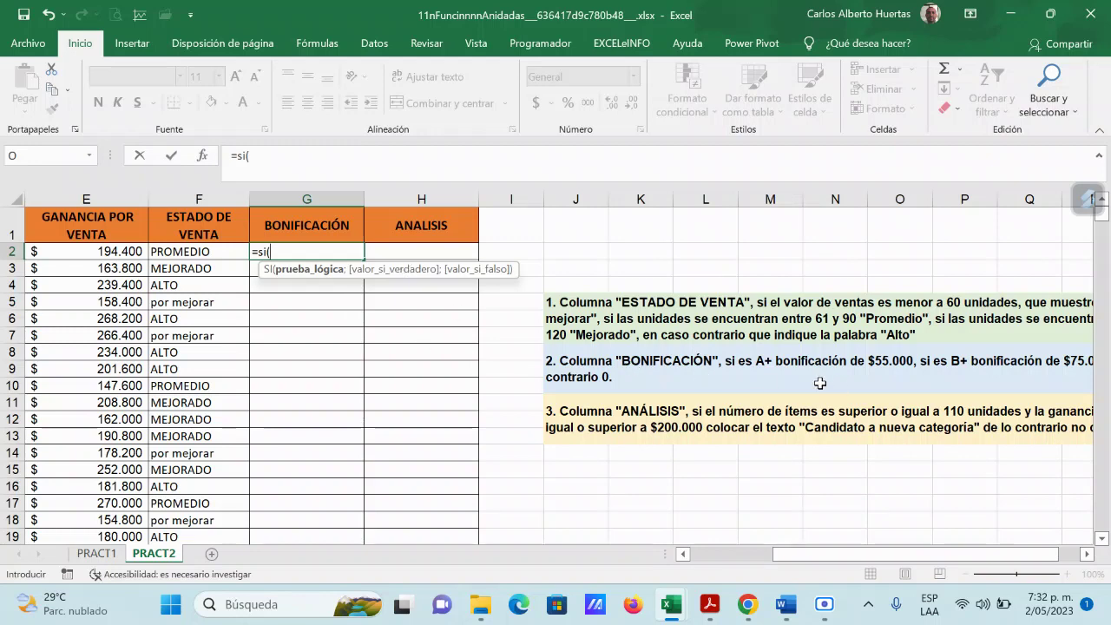
drag(817, 556, 734, 570)
click(338, 251)
drag(921, 564, 911, 599)
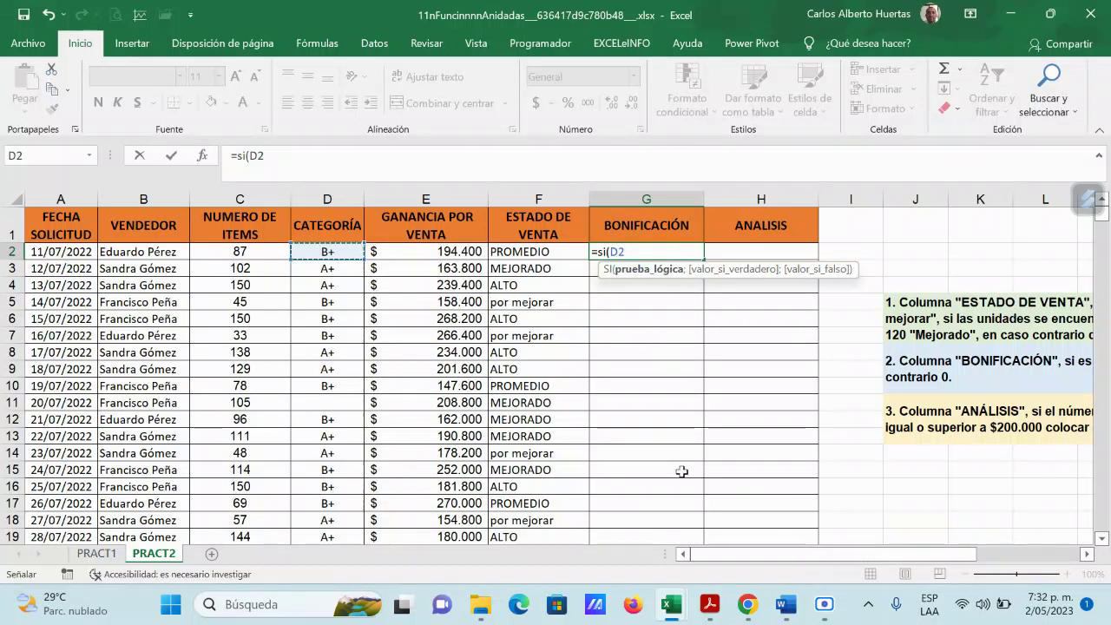
- Complete the logical test in G2 as D2=A+ and set the value if true to 55000
text(=5)
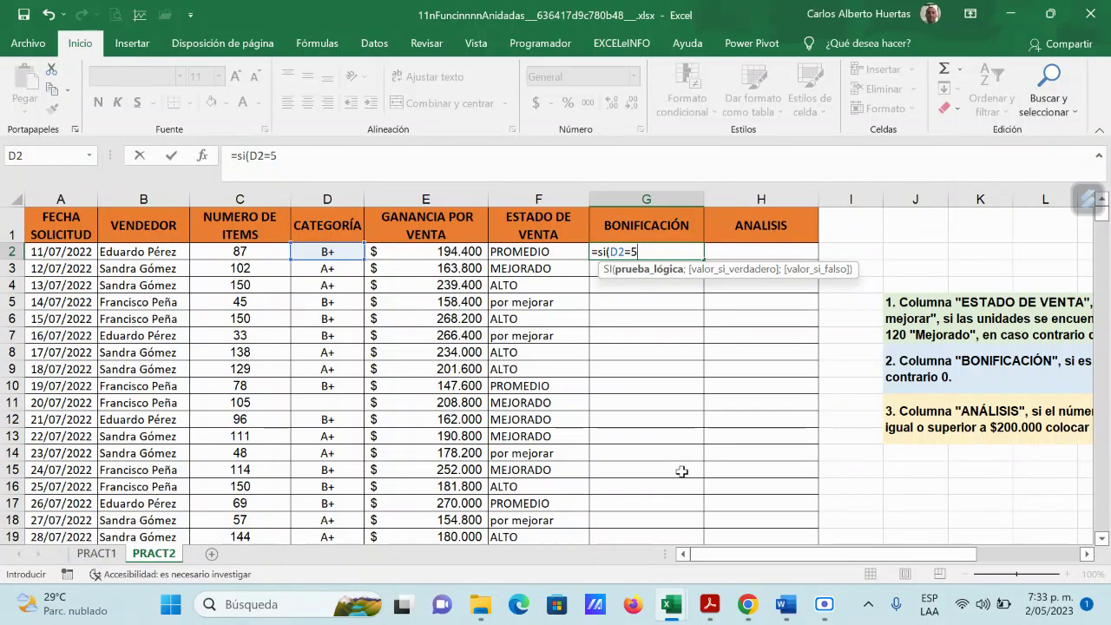
drag(838, 559, 868, 604)
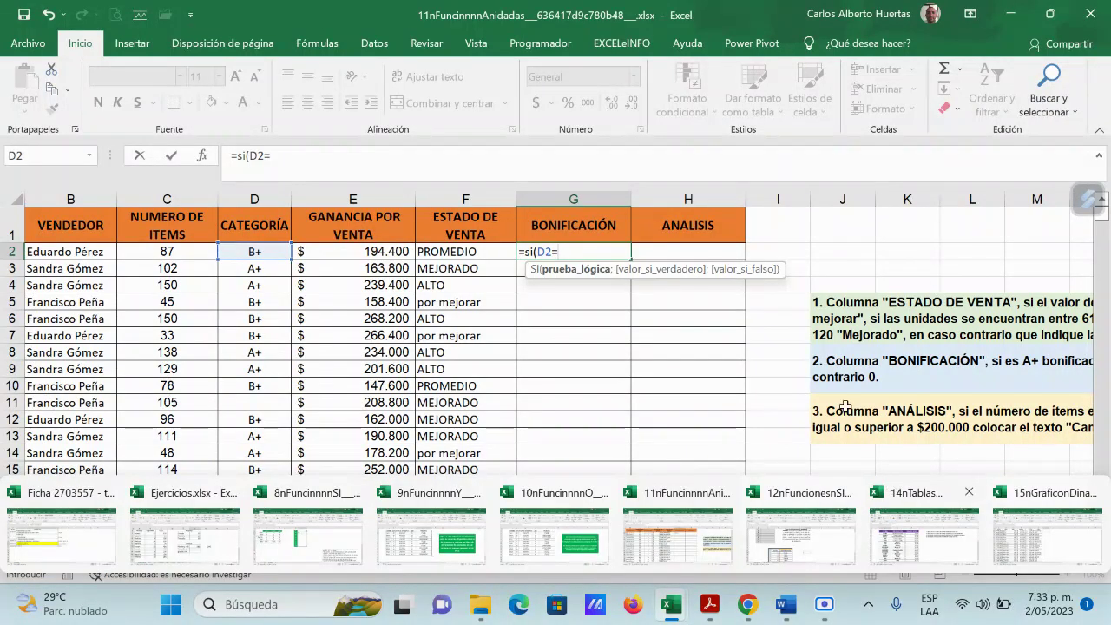
drag(957, 555, 1013, 560)
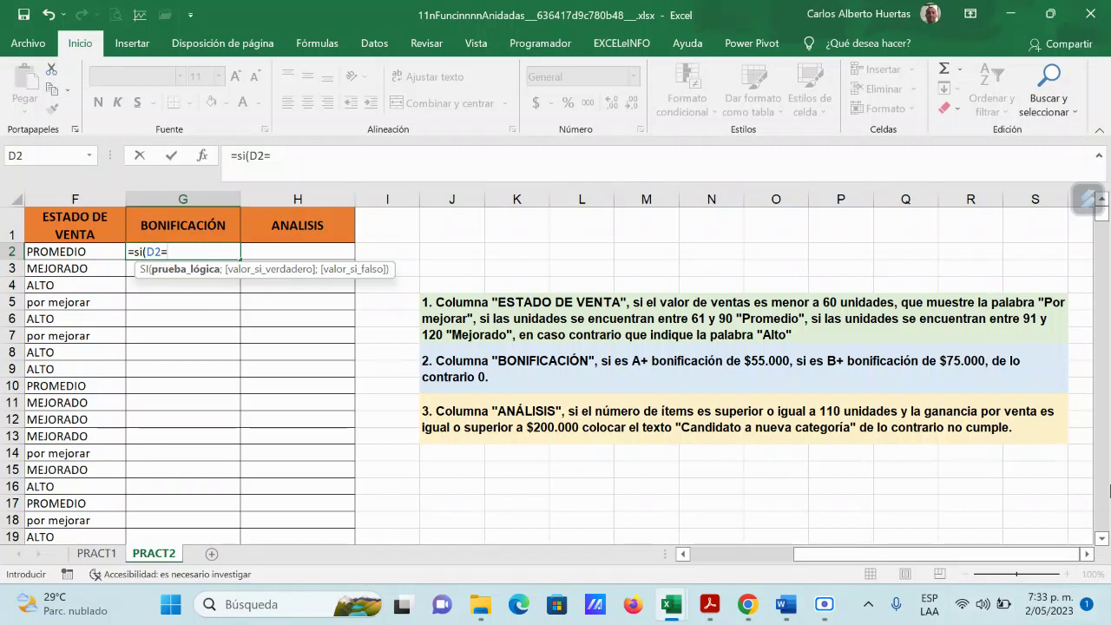
drag(887, 557, 835, 568)
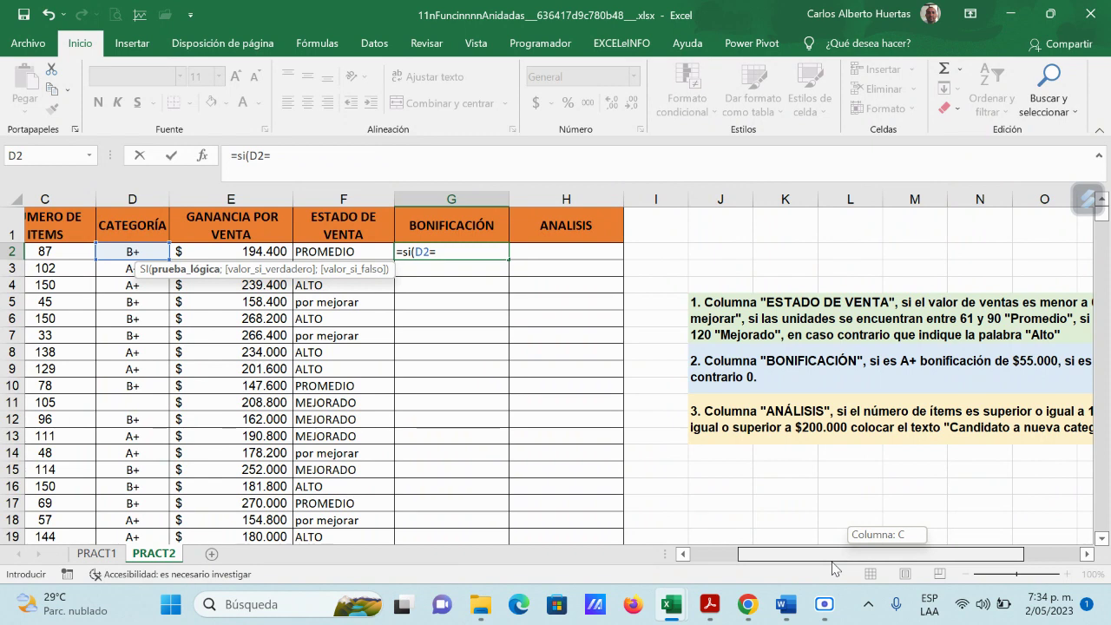
drag(831, 568, 841, 568)
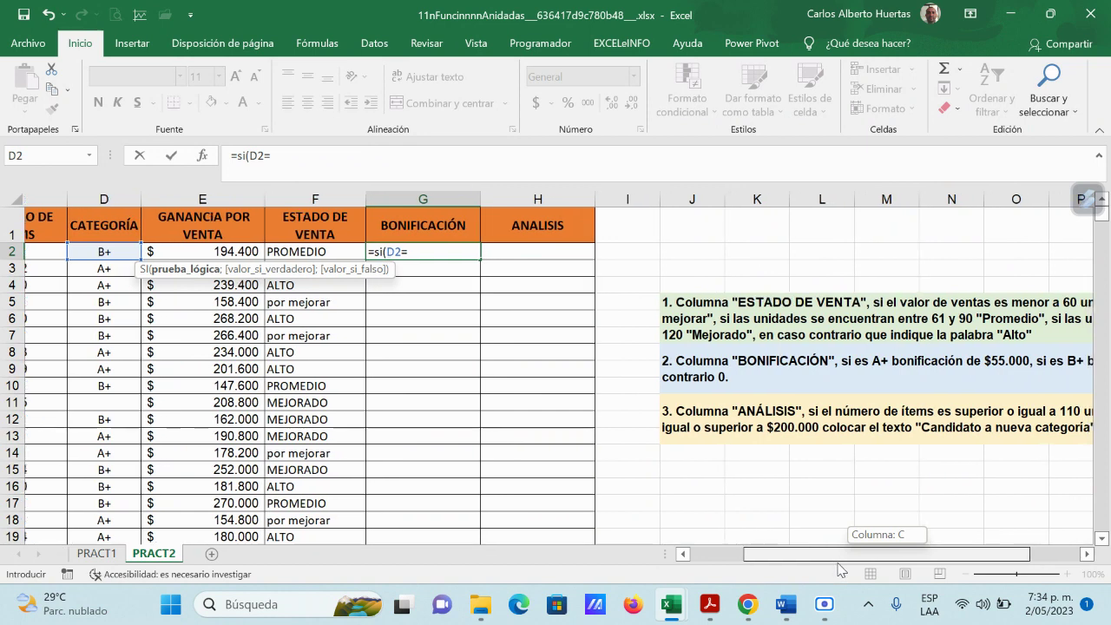
drag(840, 569, 878, 565)
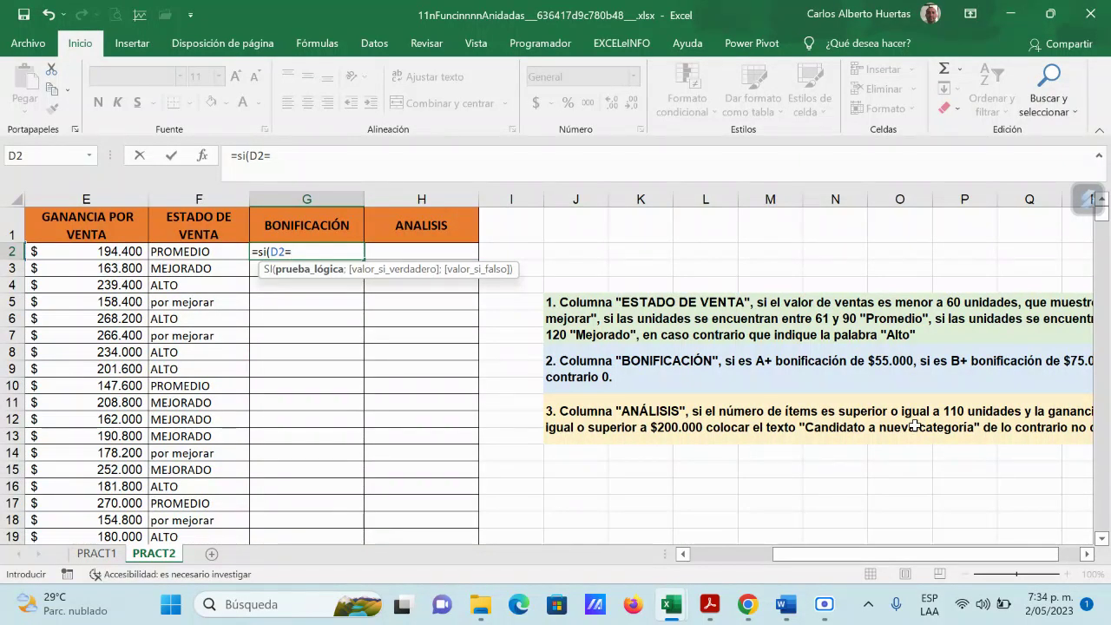
text(A)
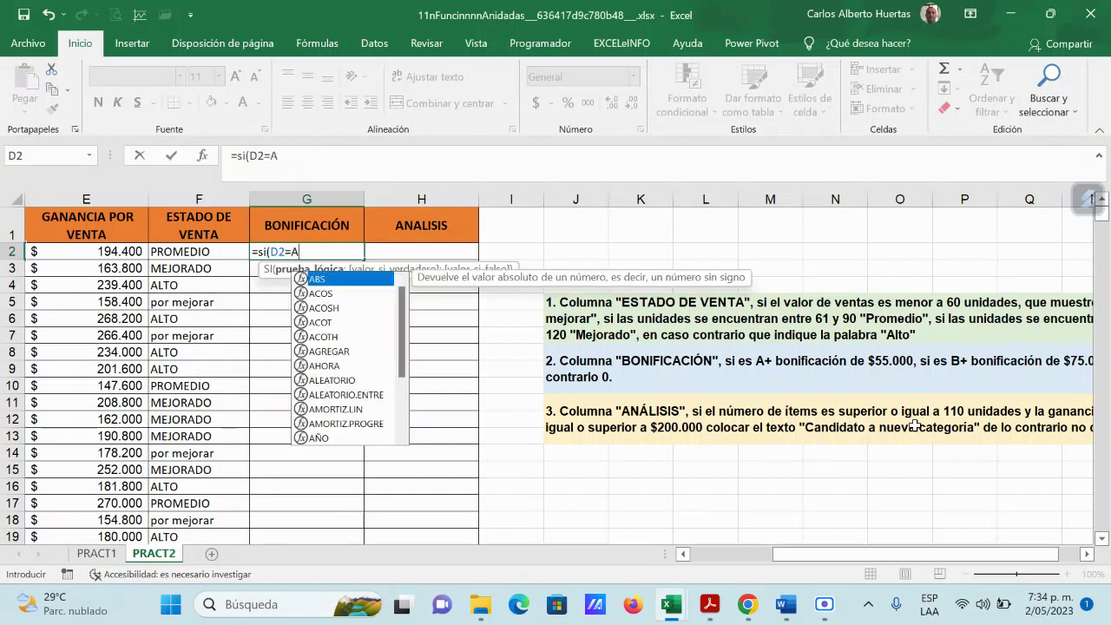
text(+)
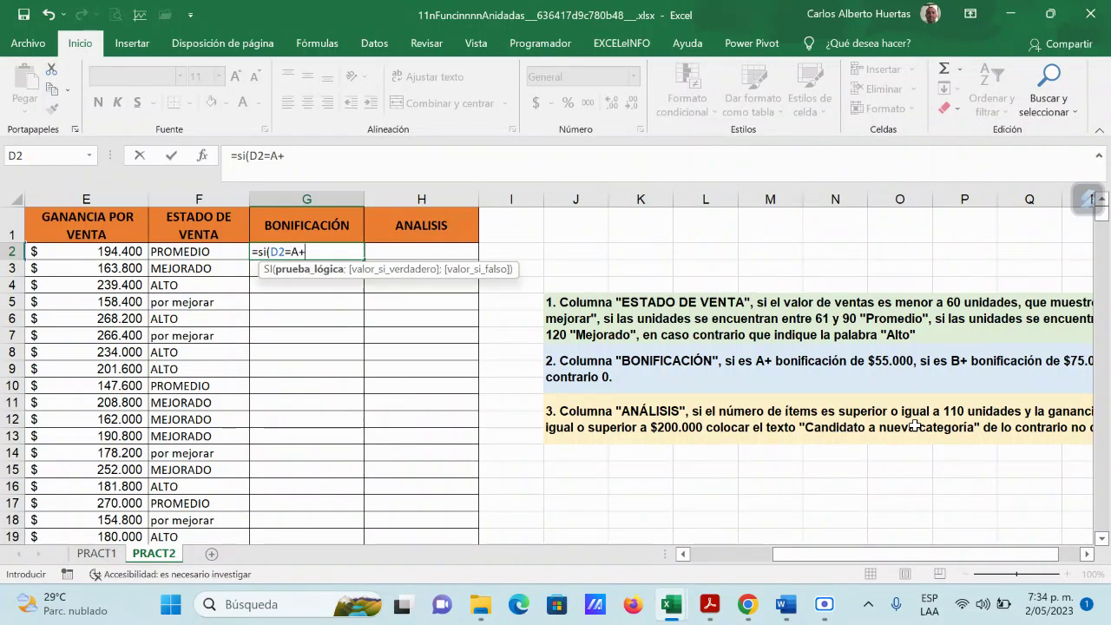
text(;)
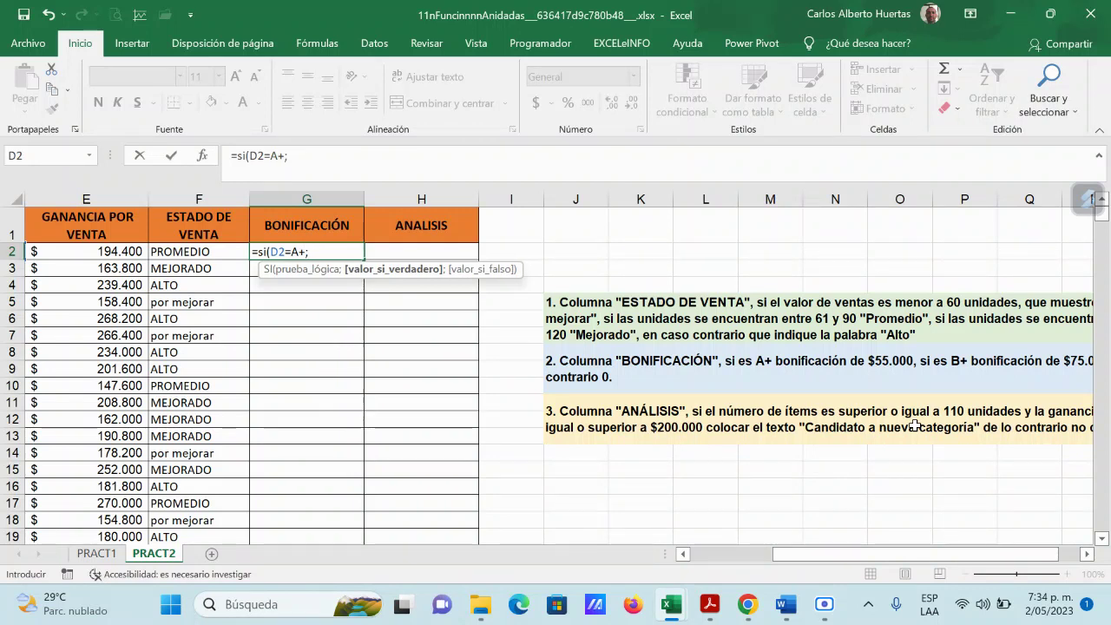
text(55000)
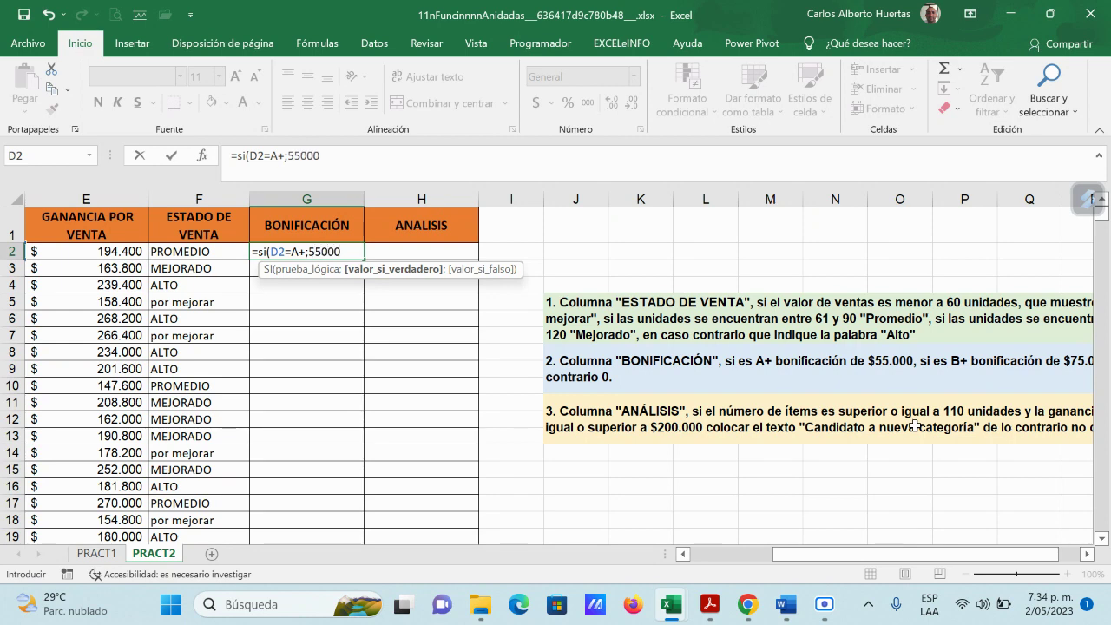
text(;)
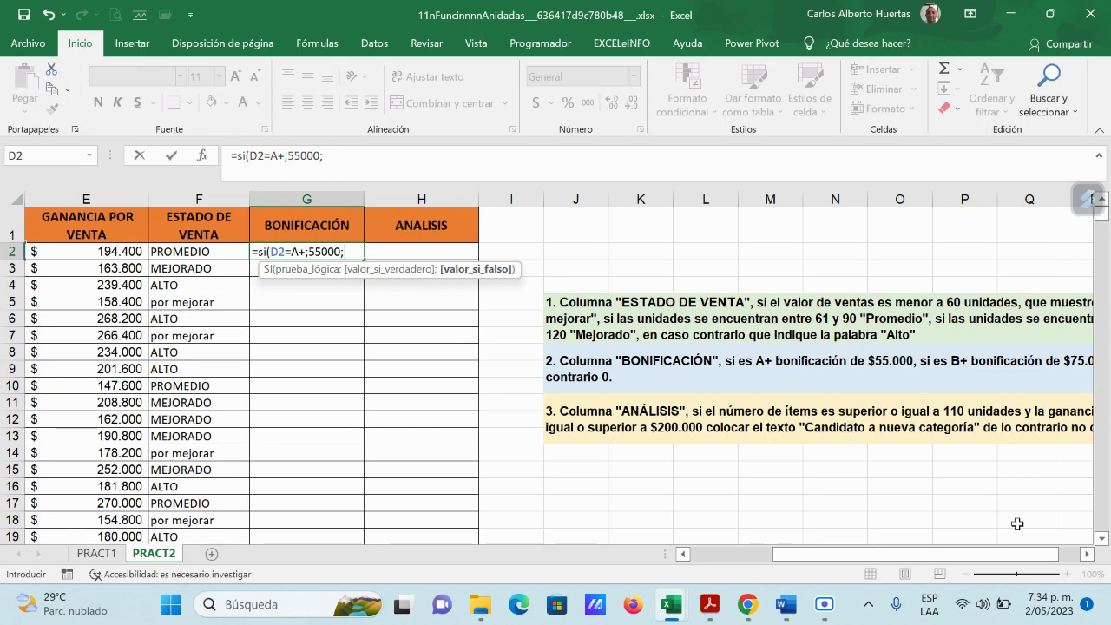
- Set the value if false to 75000, close the SI formula in G2 and try to enter it
mouse_move(931, 553)
mouse_down()
mouse_move(952, 561)
mouse_move(900, 562)
mouse_move(962, 560)
mouse_move(933, 564)
mouse_up()
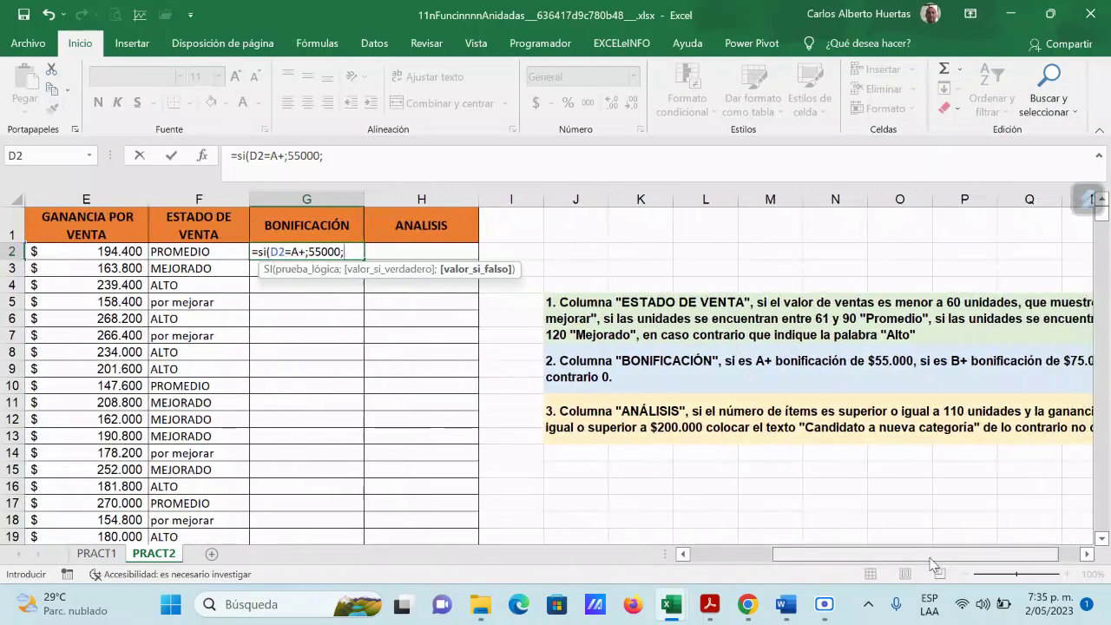
text(000)
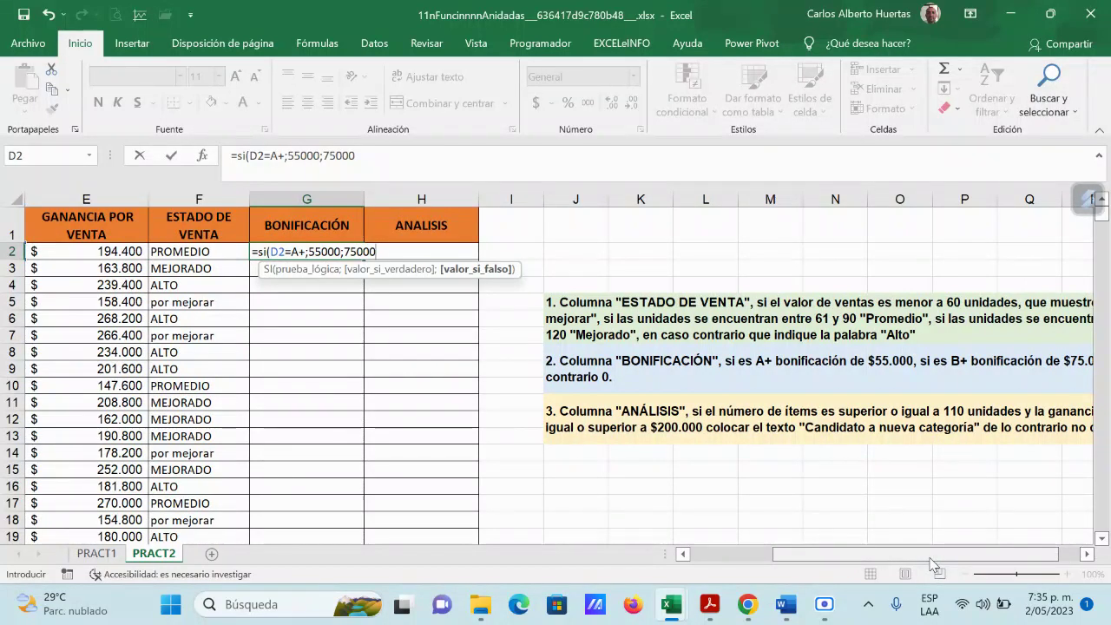
drag(939, 556, 924, 570)
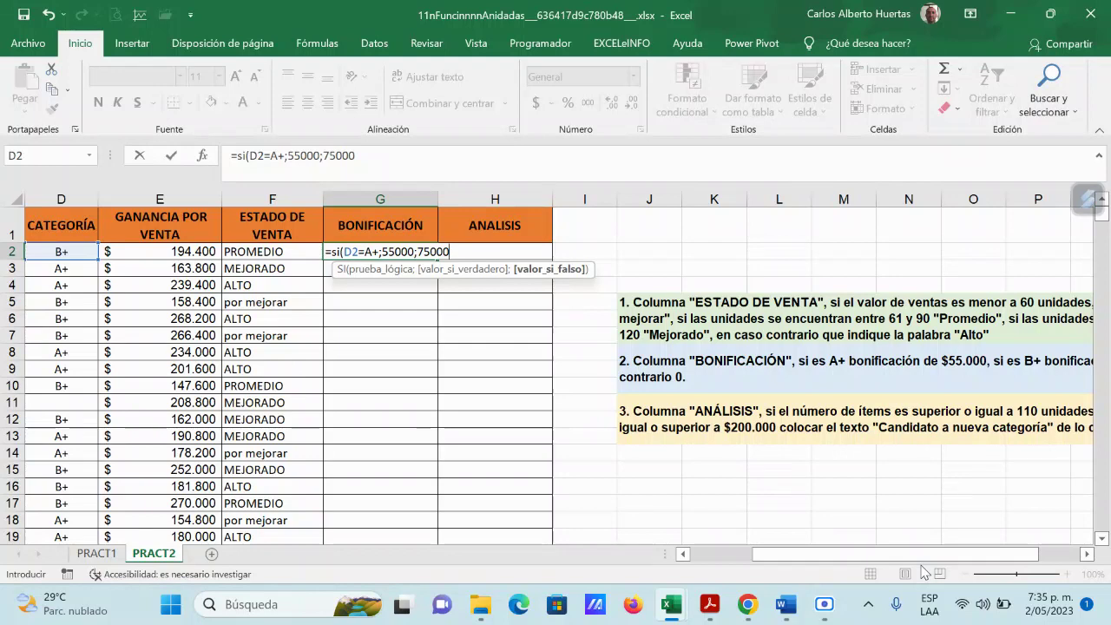
text())
key(Return)
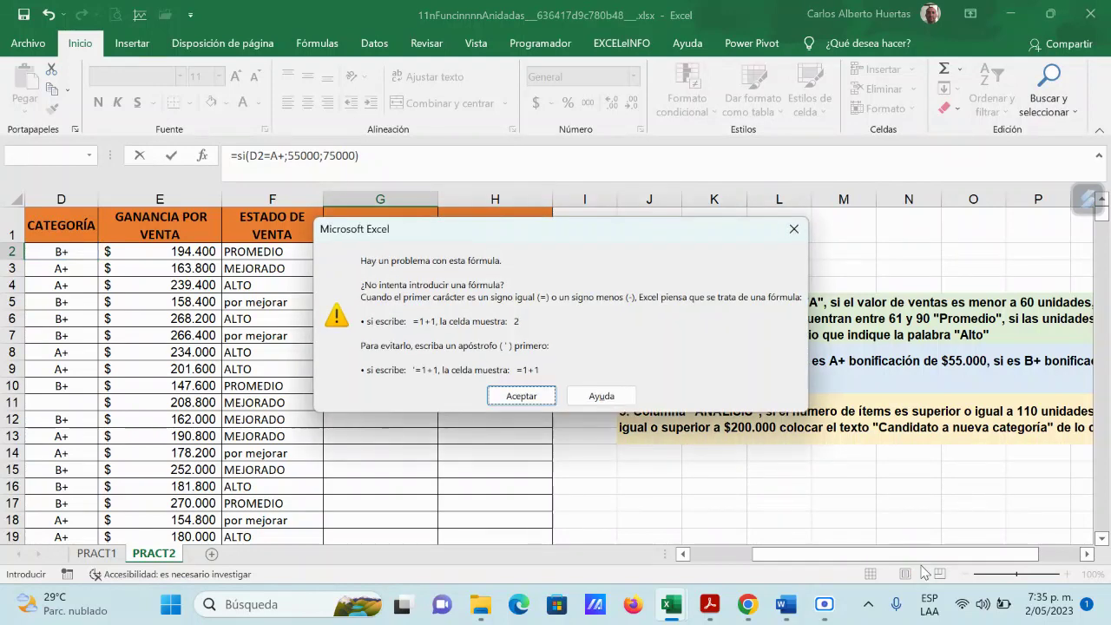
key(Return)
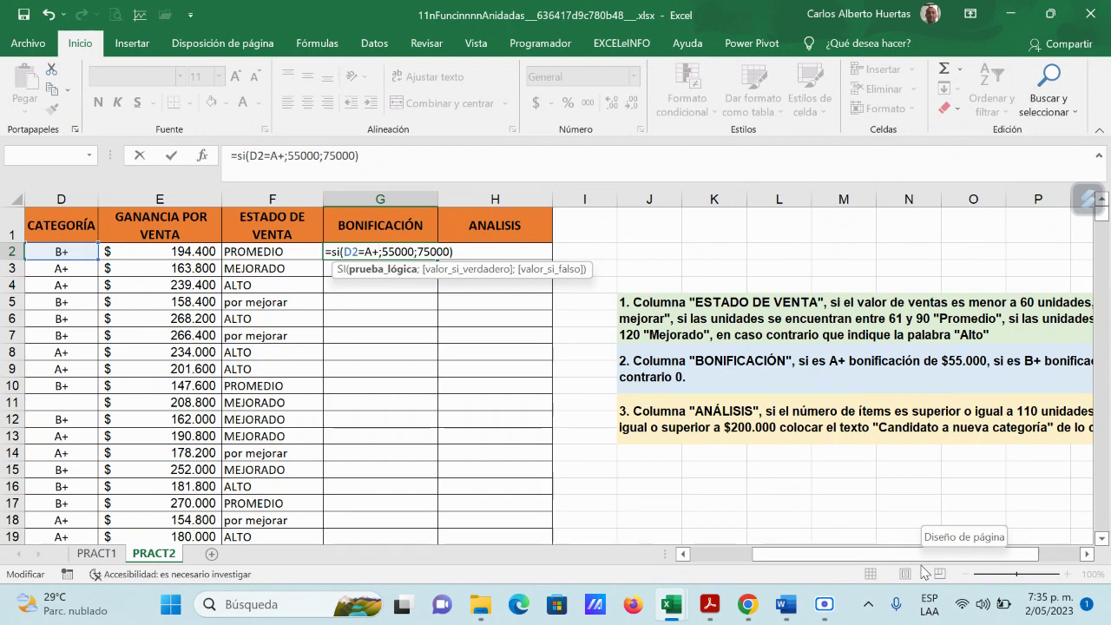
- Enclose A+ in double quotation marks in the logical test, enter the corrected formula and reselect G2
key(Left)
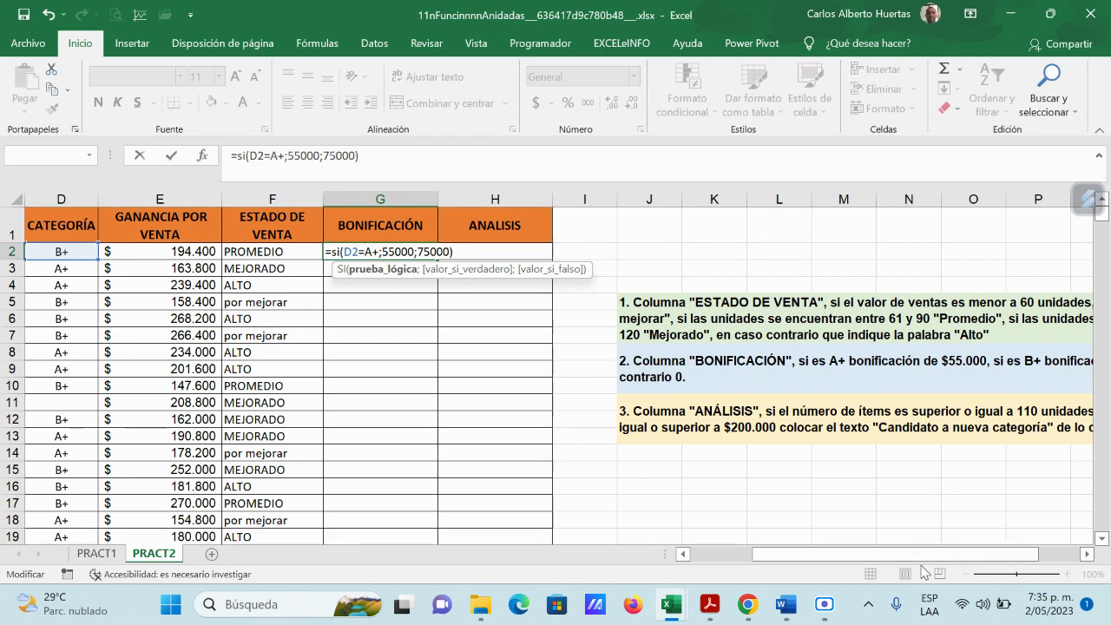
text("A+)
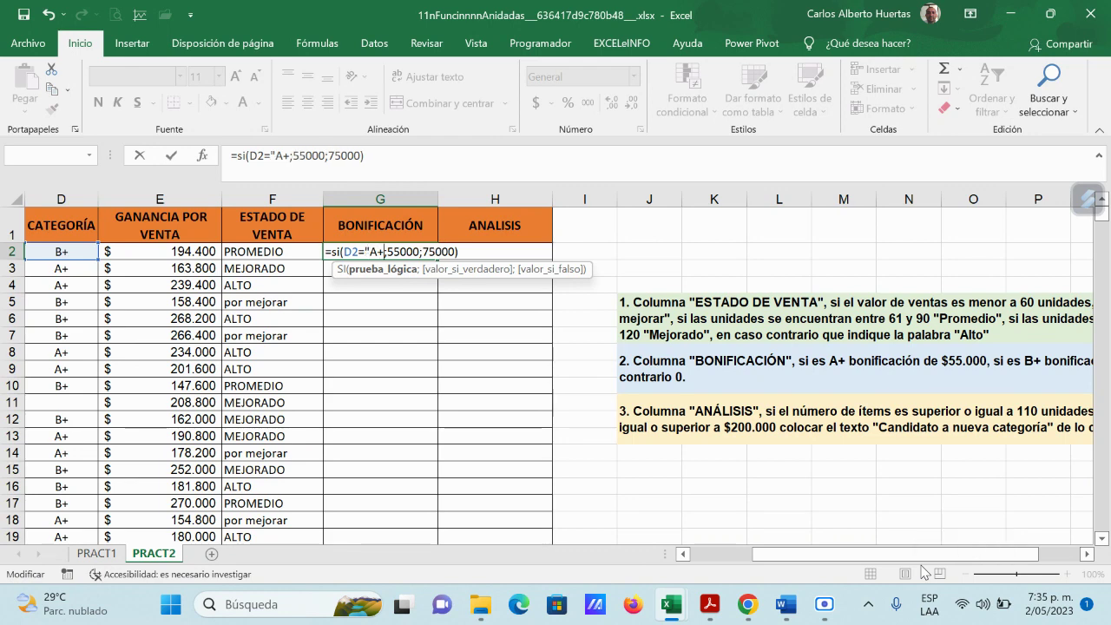
text(")
key(Return)
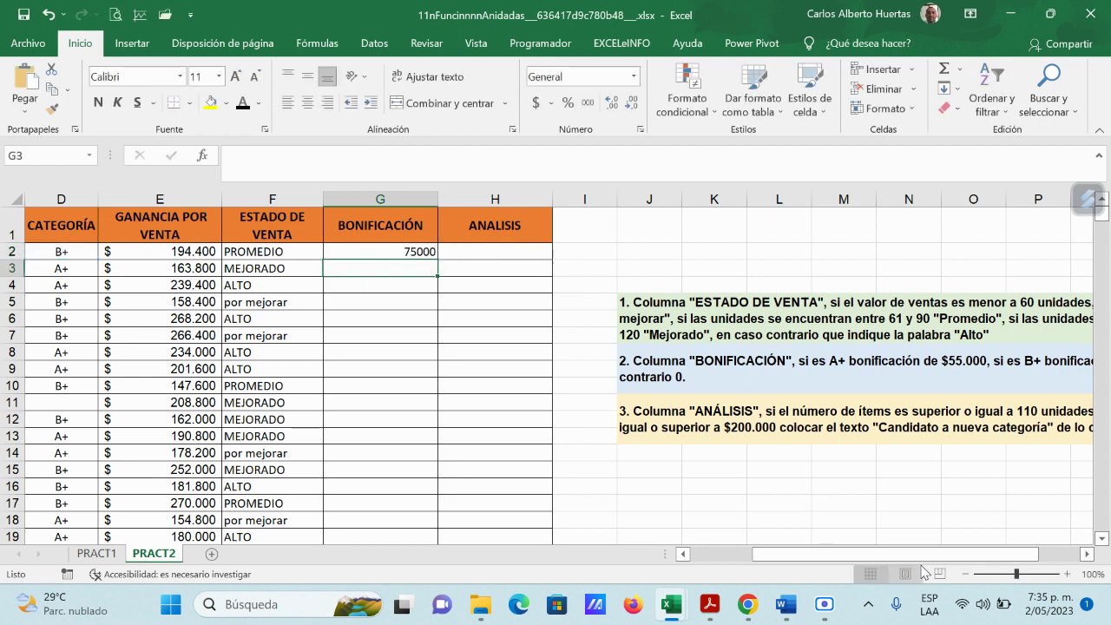
key(Up)
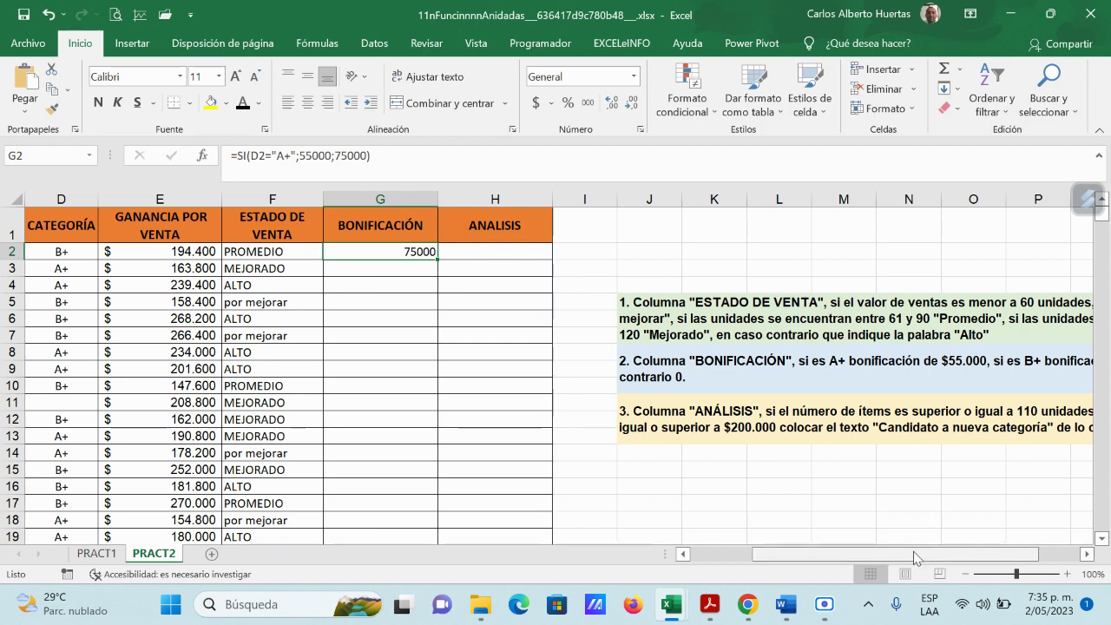
- Fill the SI formula from G2 down through all data rows of the BONIFICACIÓN column
drag(951, 557, 911, 561)
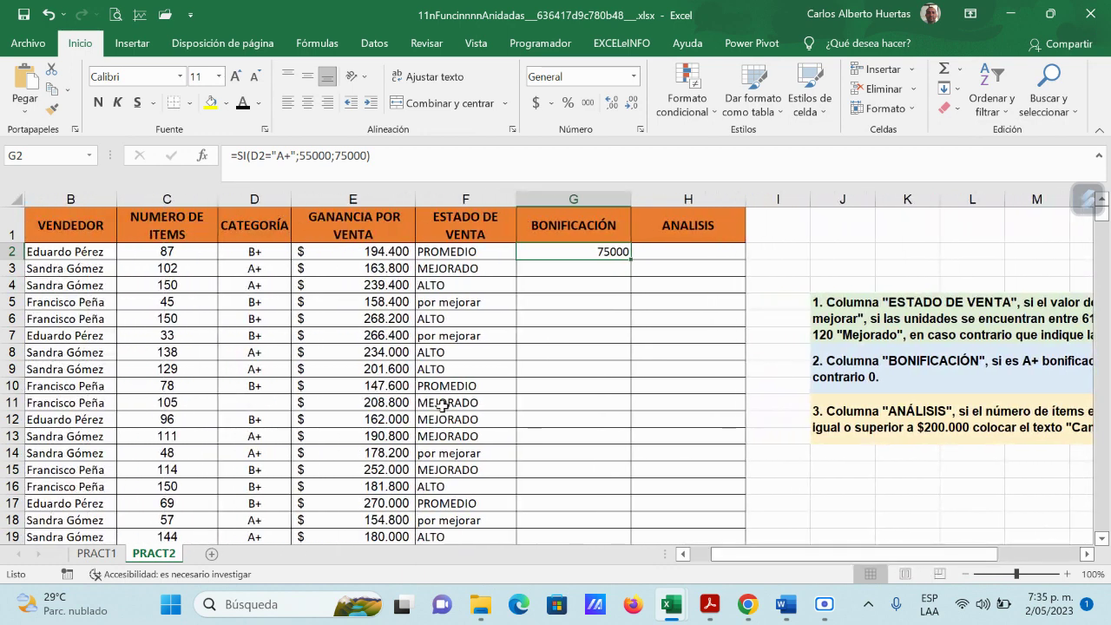
drag(634, 260, 634, 276)
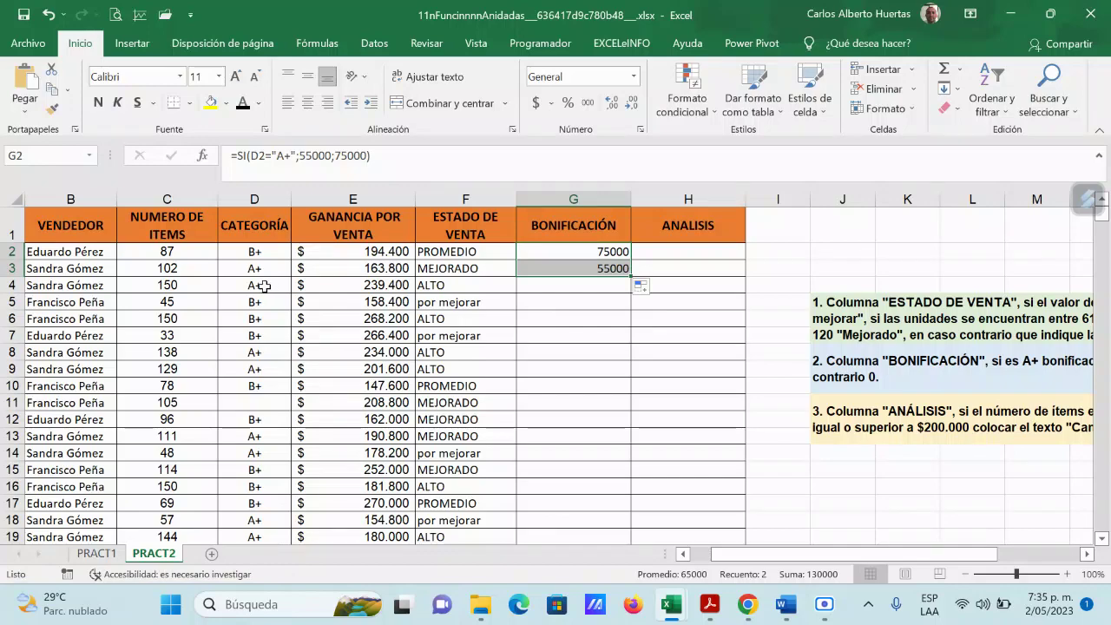
drag(634, 276, 622, 493)
scroll(652, 413, up, 20)
scroll(651, 414, up, 15)
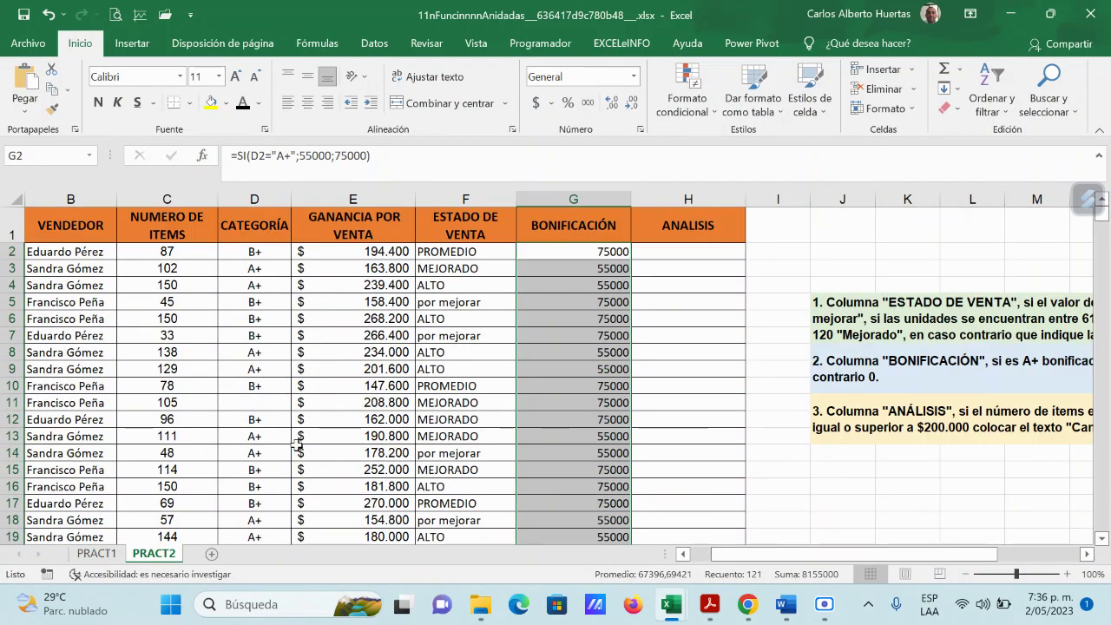
- Check the bonus formula in G11, whose category cell D11 is blank, against the written BONIFICACIÓN condition
click(261, 406)
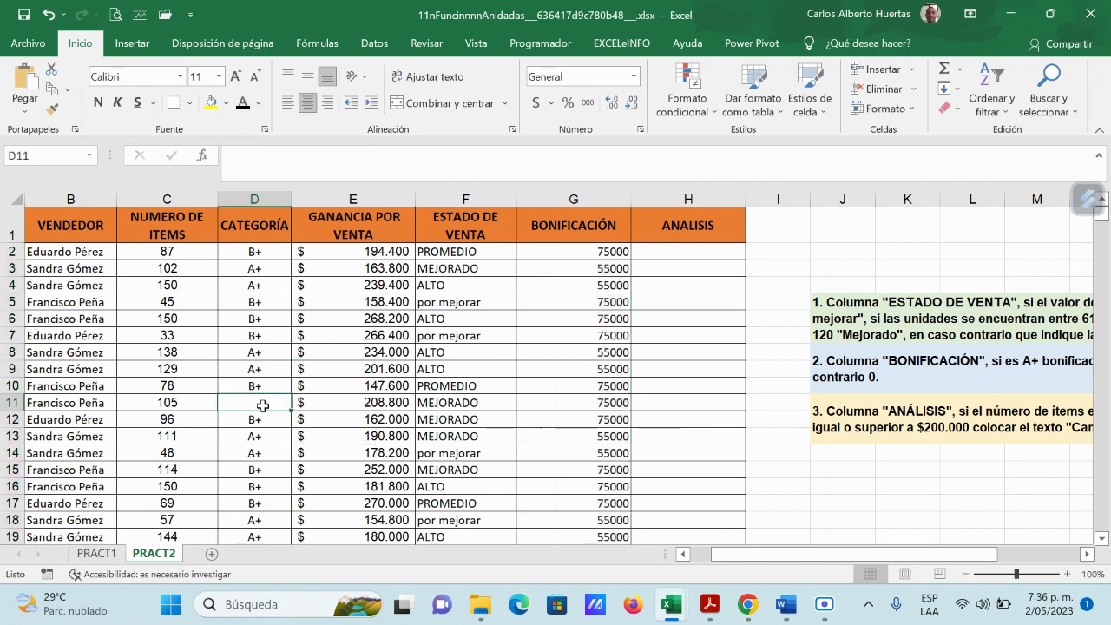
key(Right)
key(Right)
key(Right)
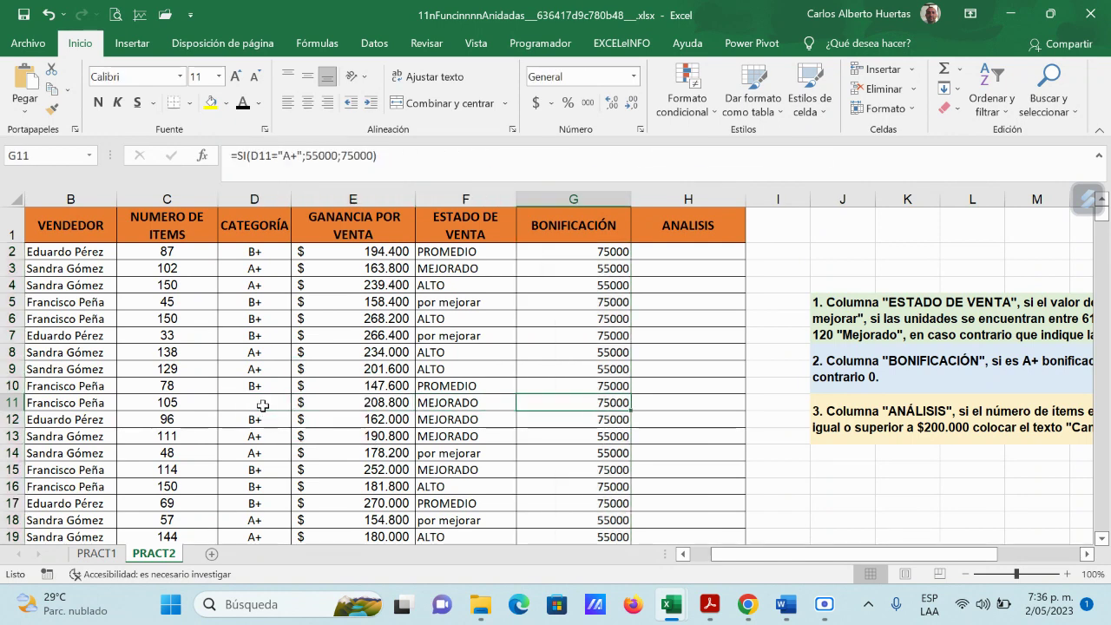
drag(887, 555, 981, 567)
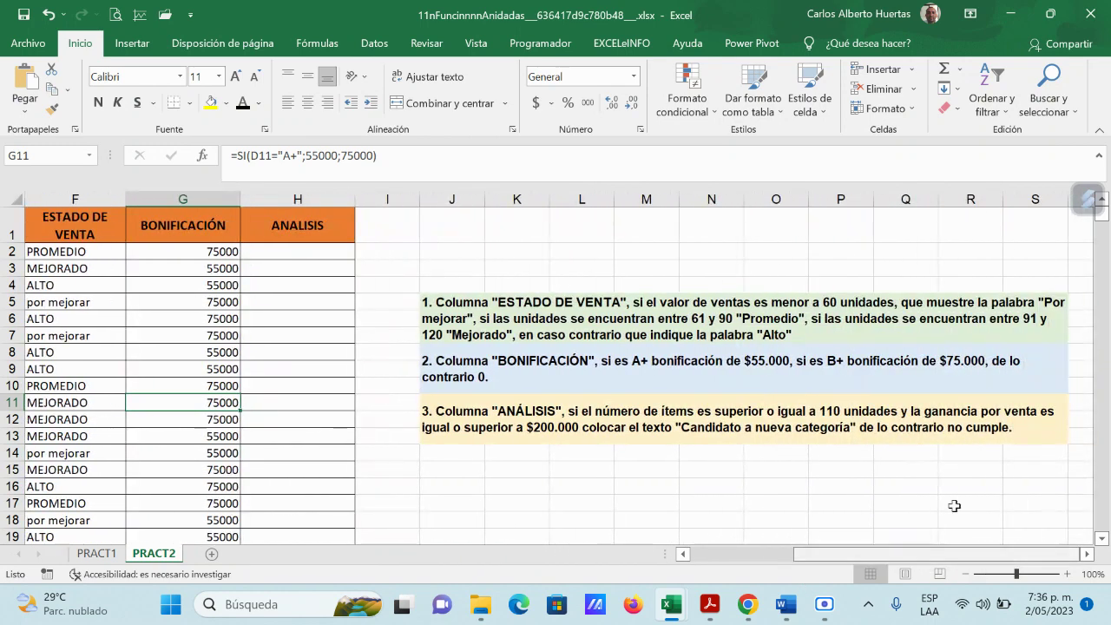
click(908, 364)
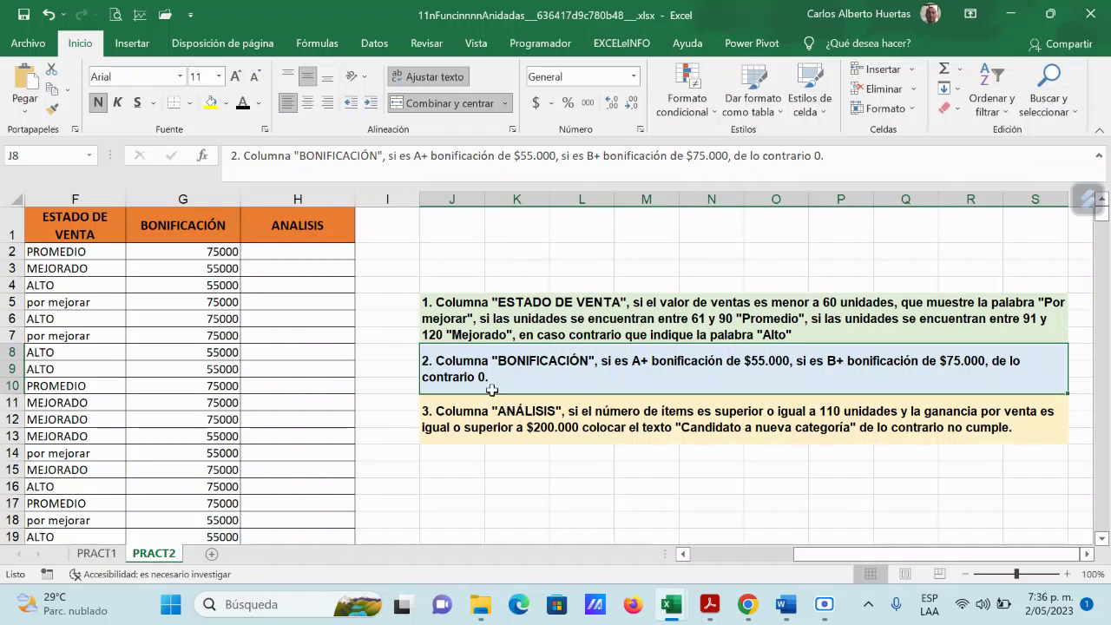
- Reopen the G2 formula and append a second SI after 75000 with the logical test D2=0
click(226, 255)
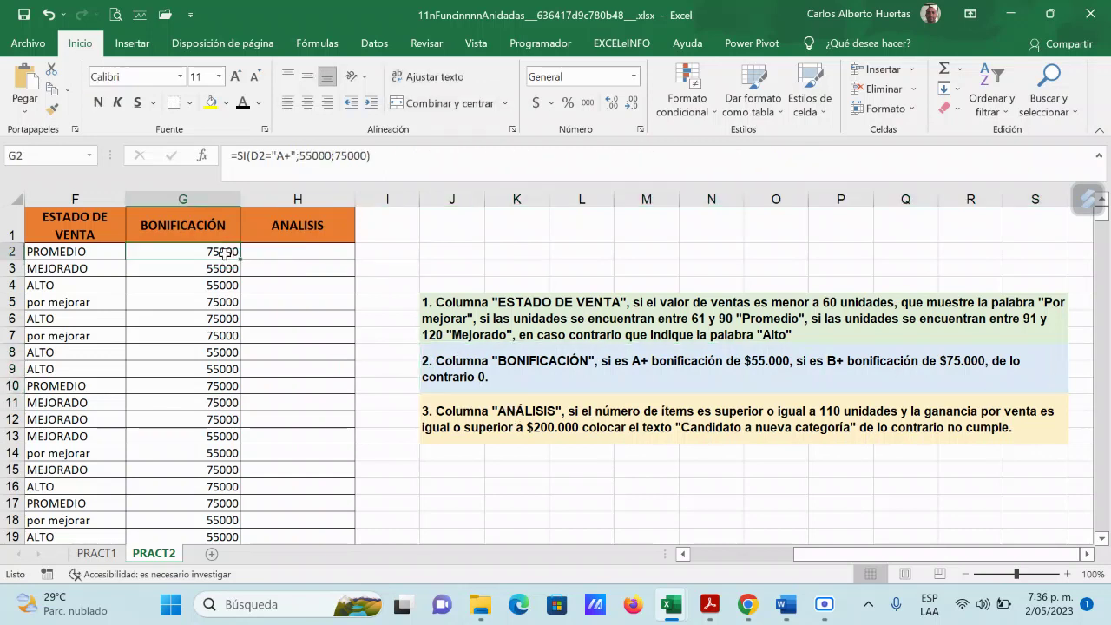
click(372, 157)
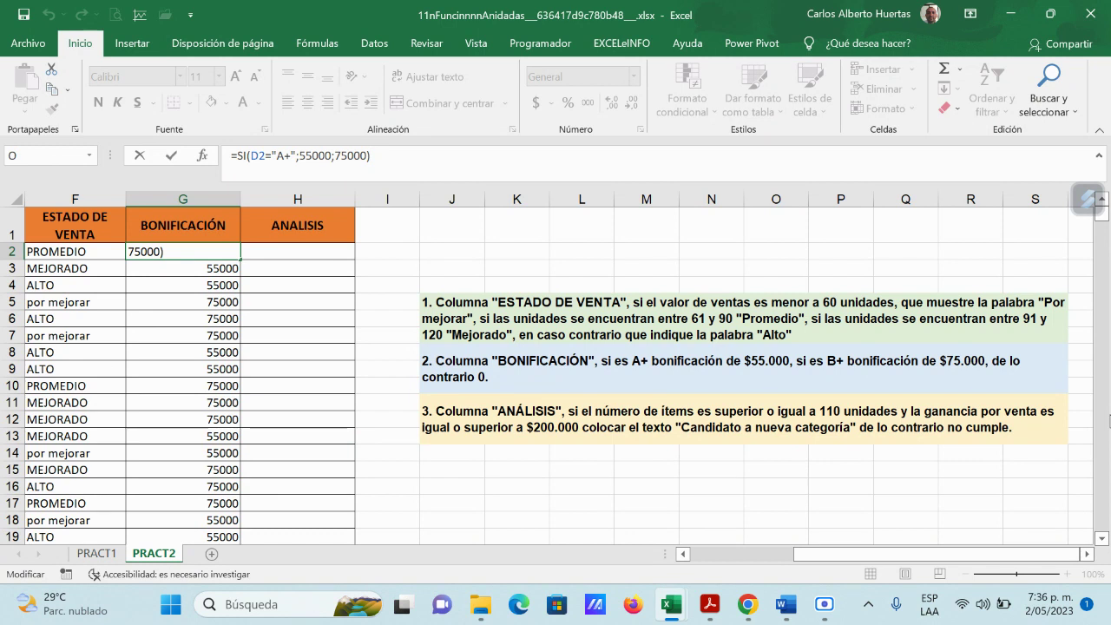
key(BackSpace)
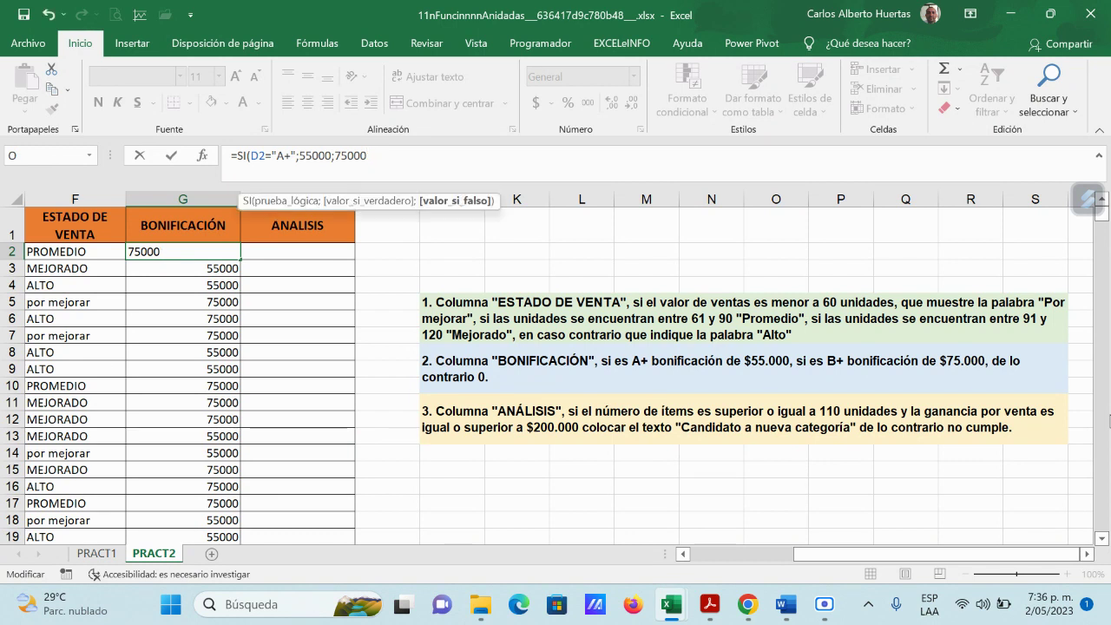
text(;si()
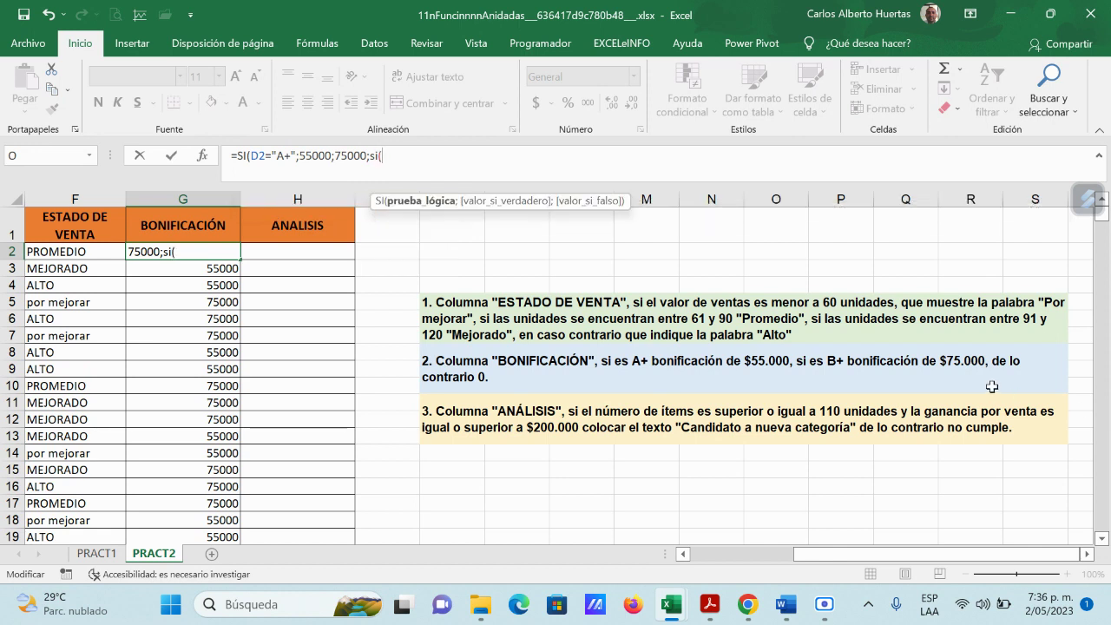
drag(850, 556, 765, 561)
click(272, 251)
text(=)
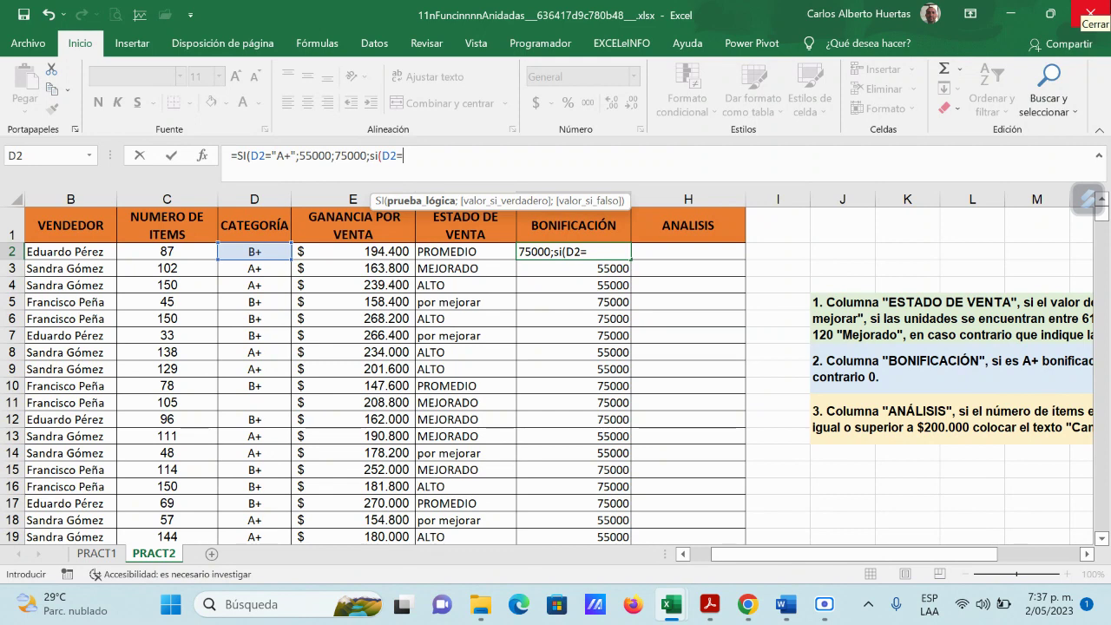
text(0)
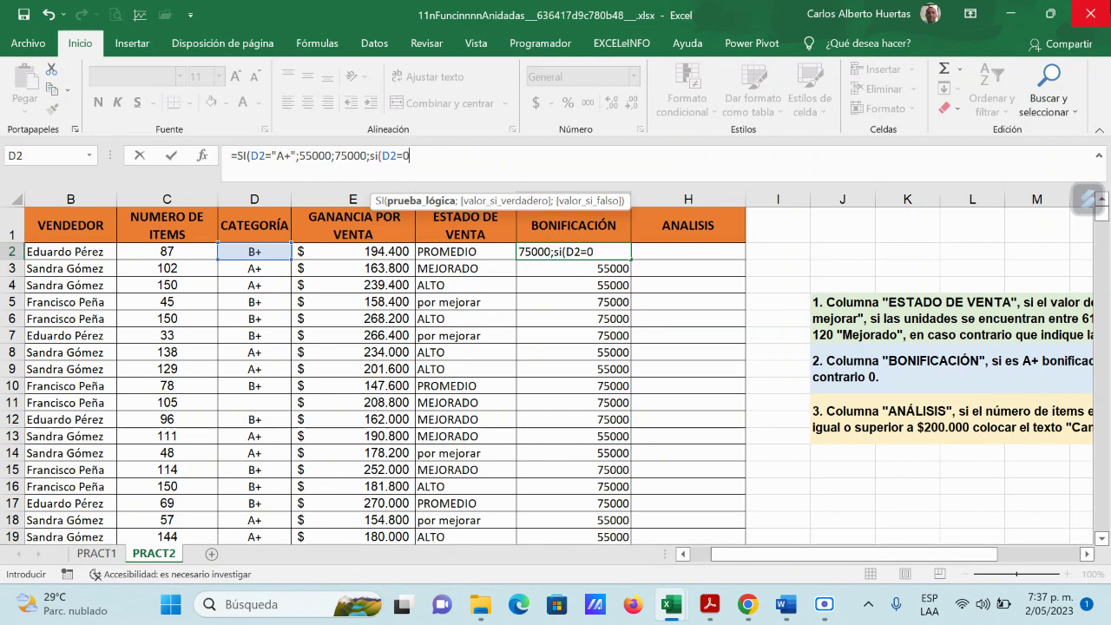
- Give the second SI 0 if true and " " if false, close both functions and try to enter the formula
text(;)
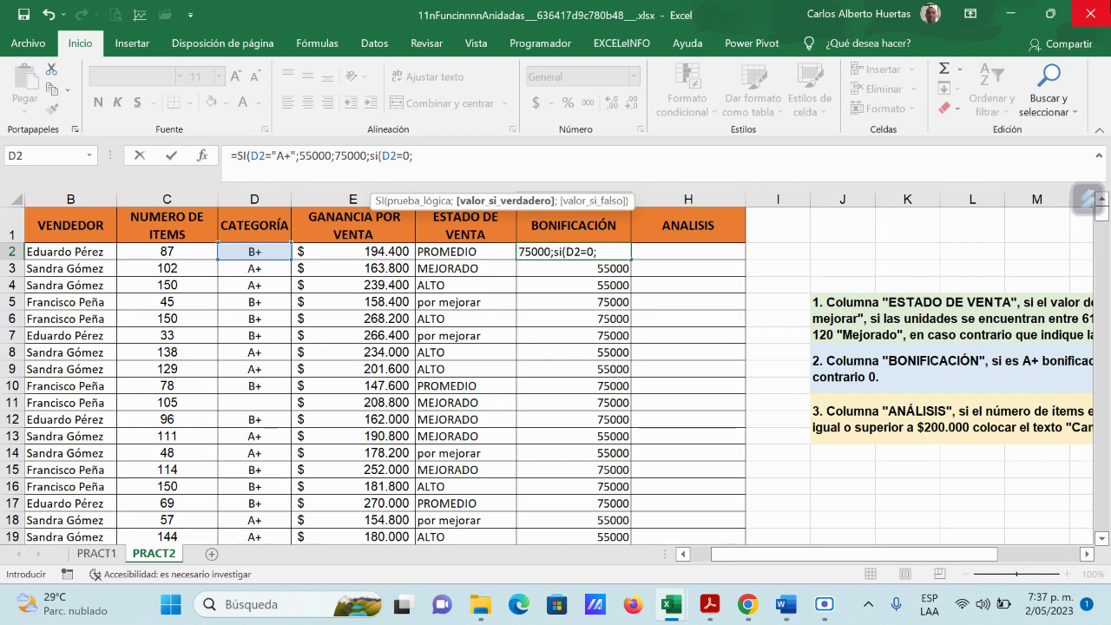
text(0)
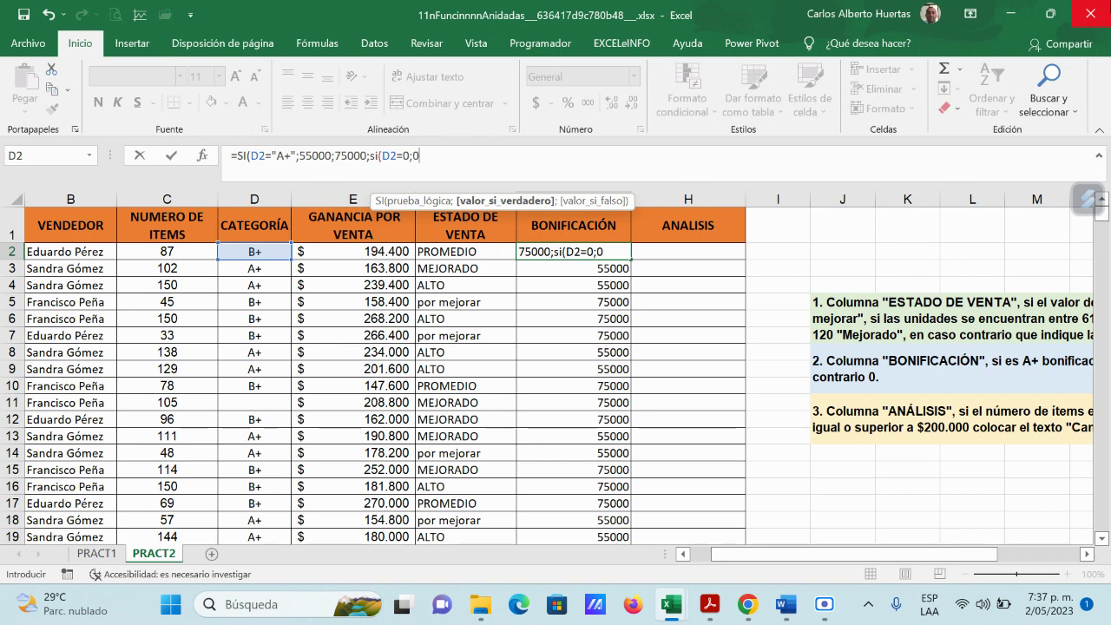
text(;" ")
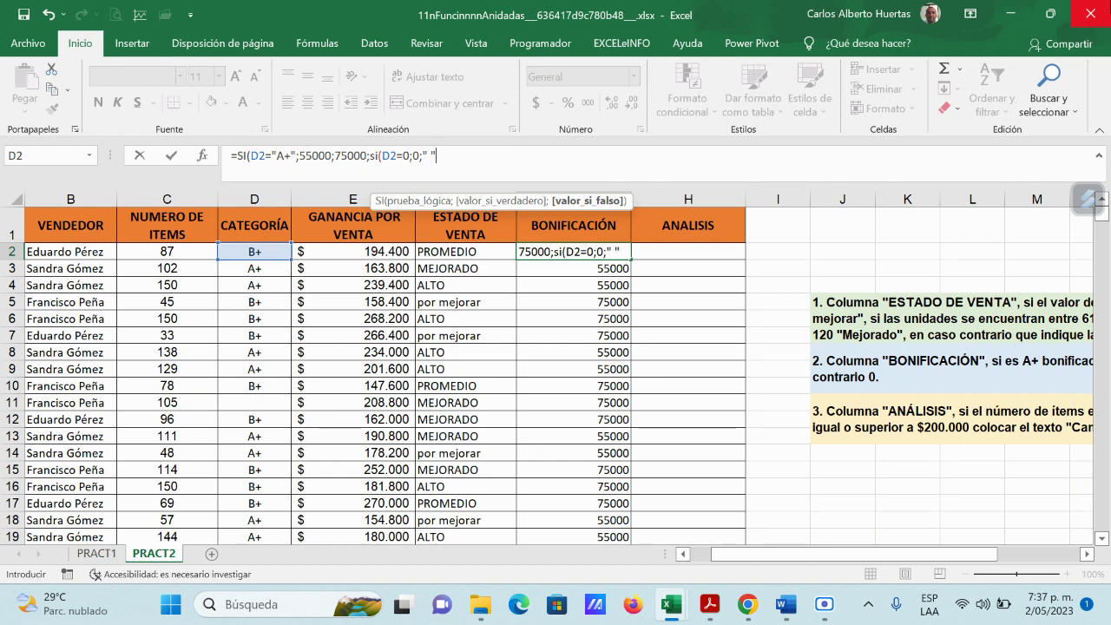
text()))
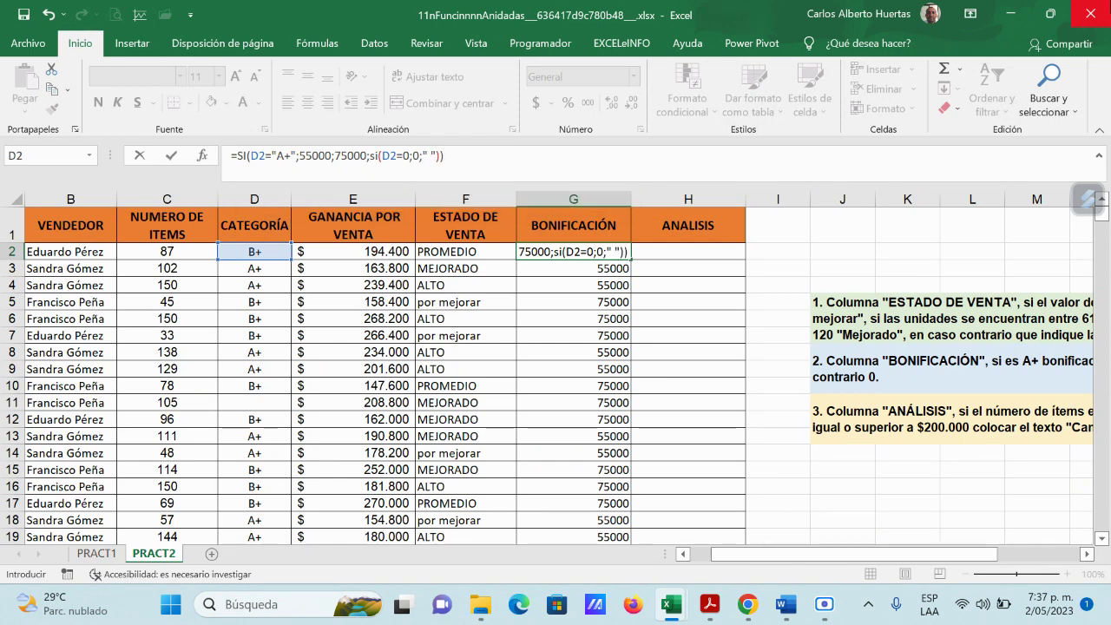
key(Return)
key(Return)
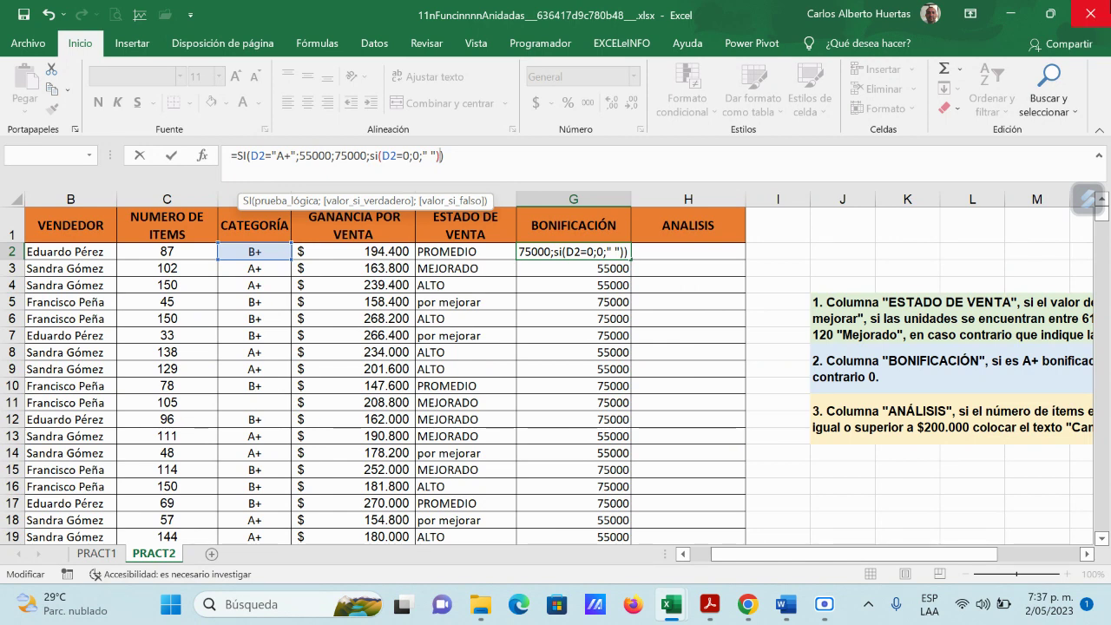
- Remove the last closing parenthesis, close the first SI right after 75000 instead, and enter the G2 formula
key(BackSpace)
key(Return)
key(Return)
key(Left)
key(Left)
key(Left)
key(Left)
key(Left)
key(Left)
key(Left)
key(Left)
key(Left)
key(Left)
key(Left)
key(Left)
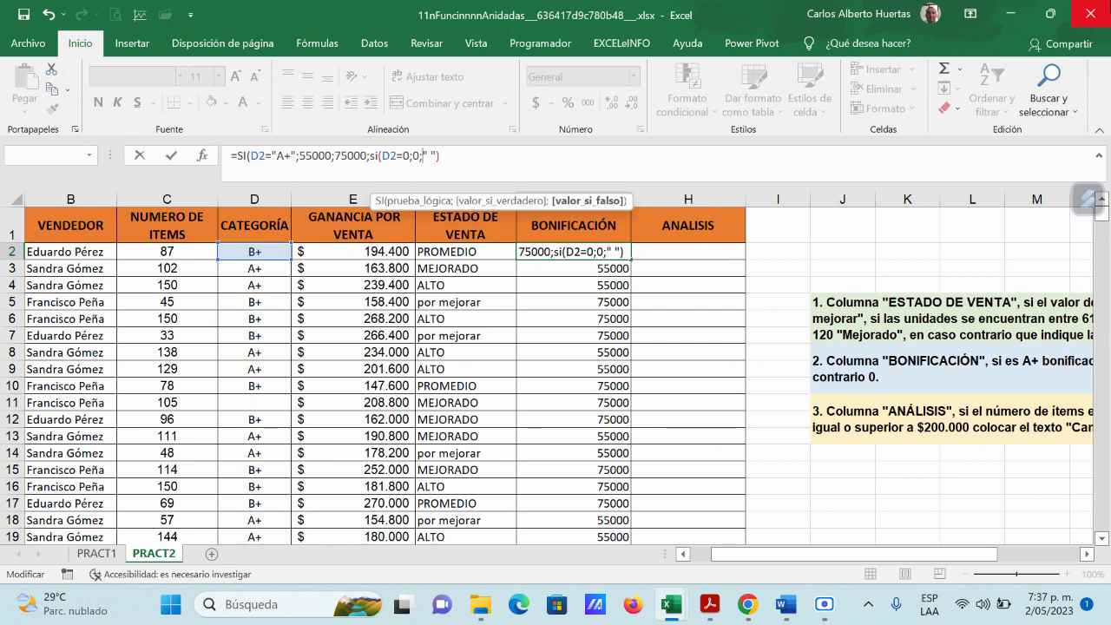
key(Left)
key(Left)
key(Left)
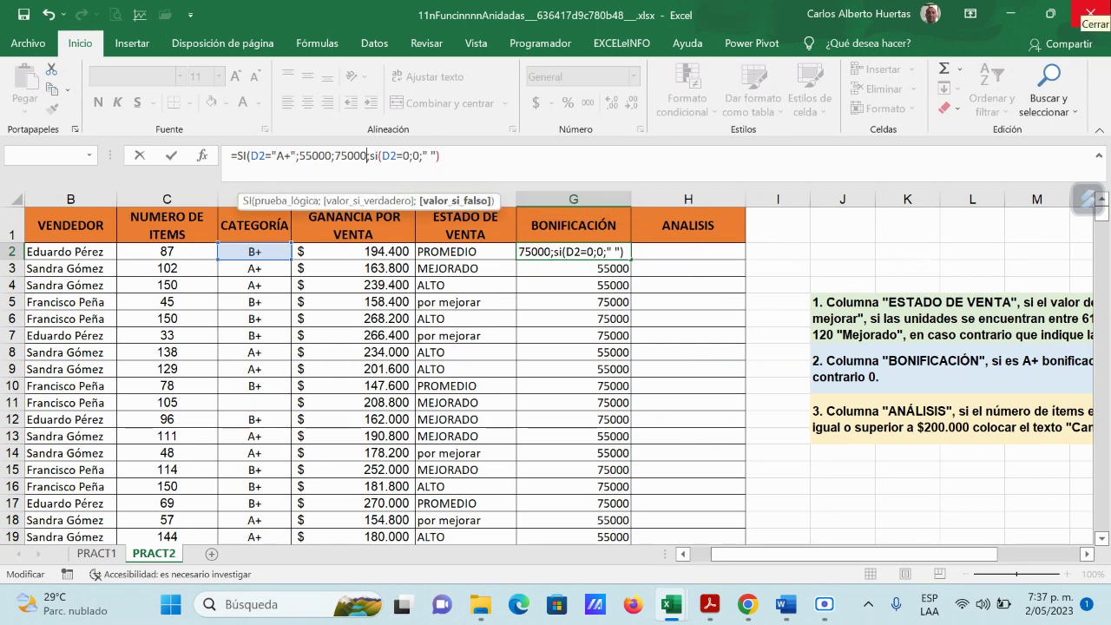
text())
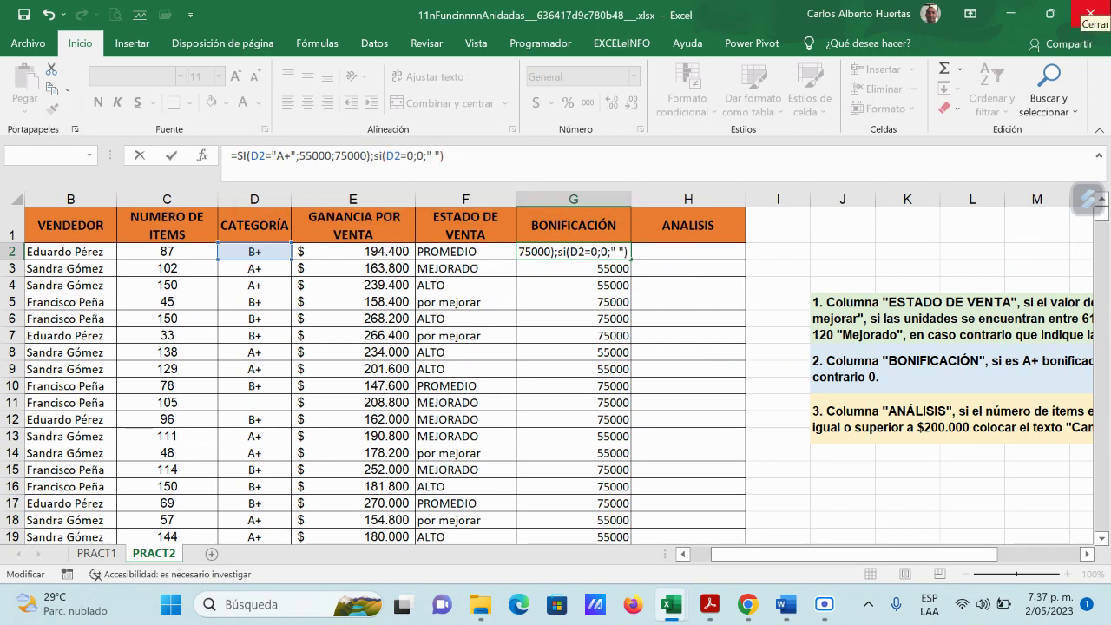
key(Right)
key(Right)
key(Right)
key(Right)
key(Right)
key(Right)
key(Right)
key(Right)
key(Right)
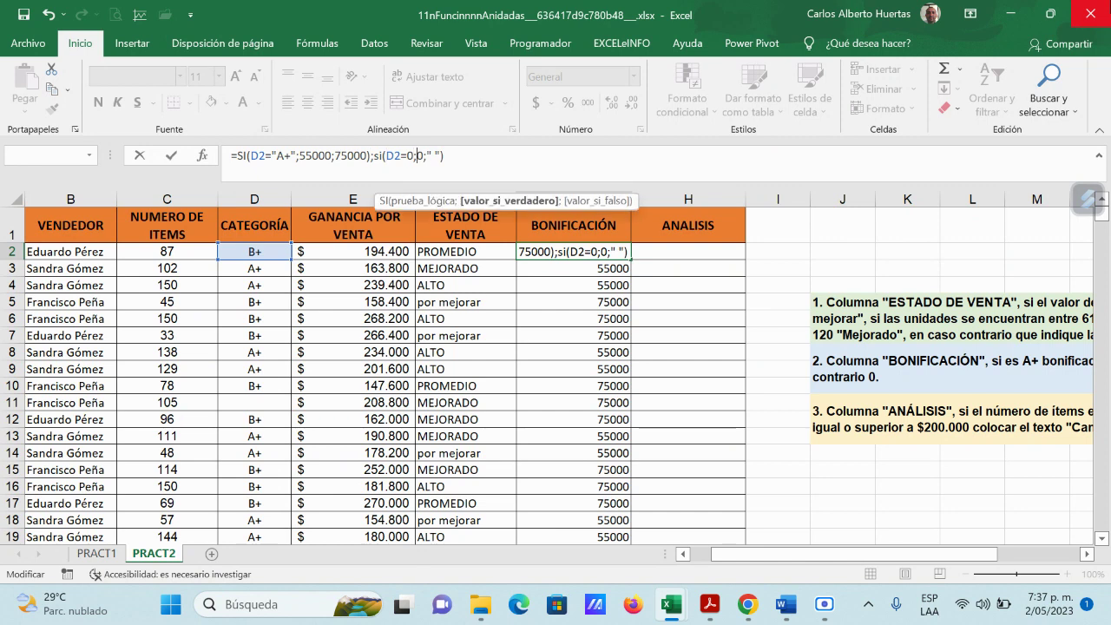
key(Return)
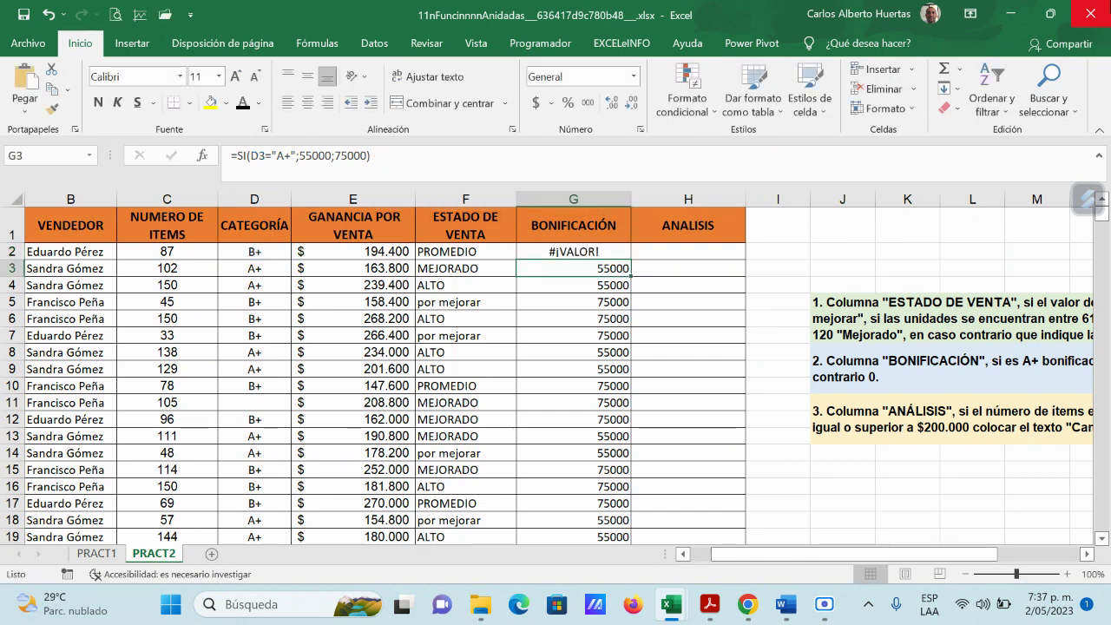
- Delete the appended ;SI(D2=0;0;" ") from the G2 formula and enter the remaining simple SI
key(Up)
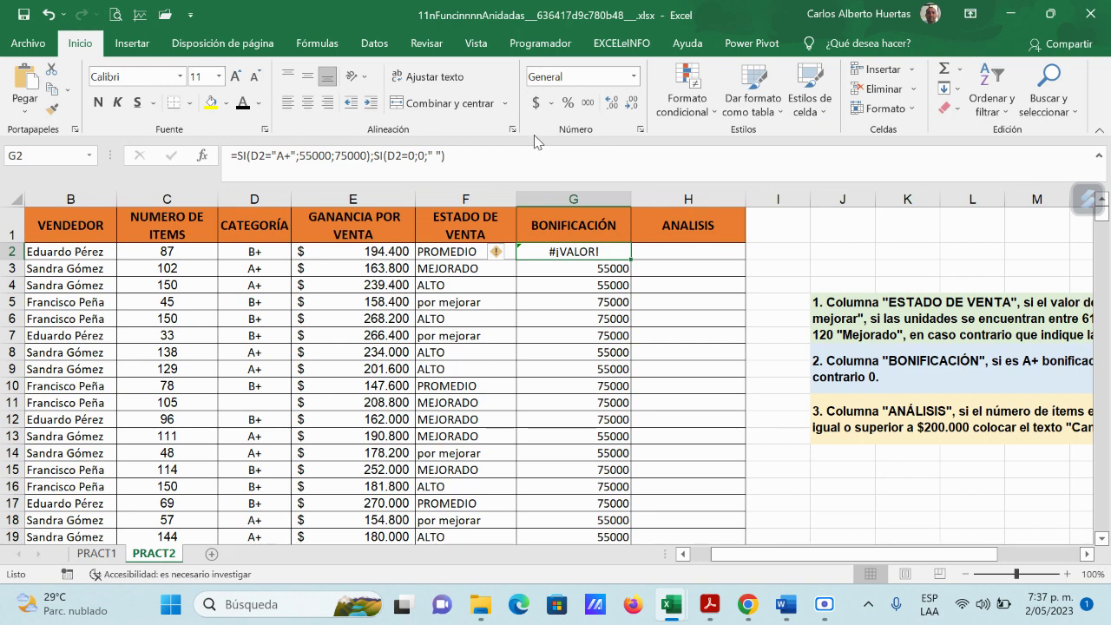
click(503, 156)
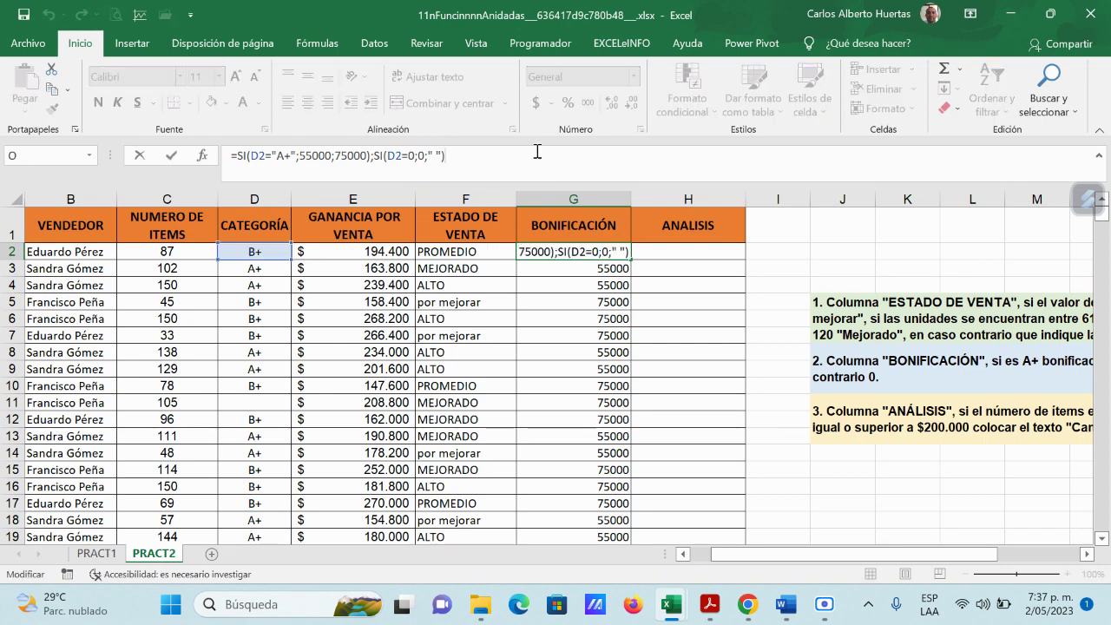
key(BackSpace)
key(BackSpace)
key(BackSpace)
key(BackSpace)
key(BackSpace)
key(BackSpace)
key(BackSpace)
key(BackSpace)
key(BackSpace)
key(BackSpace)
key(BackSpace)
key(BackSpace)
key(BackSpace)
key(BackSpace)
key(BackSpace)
key(Return)
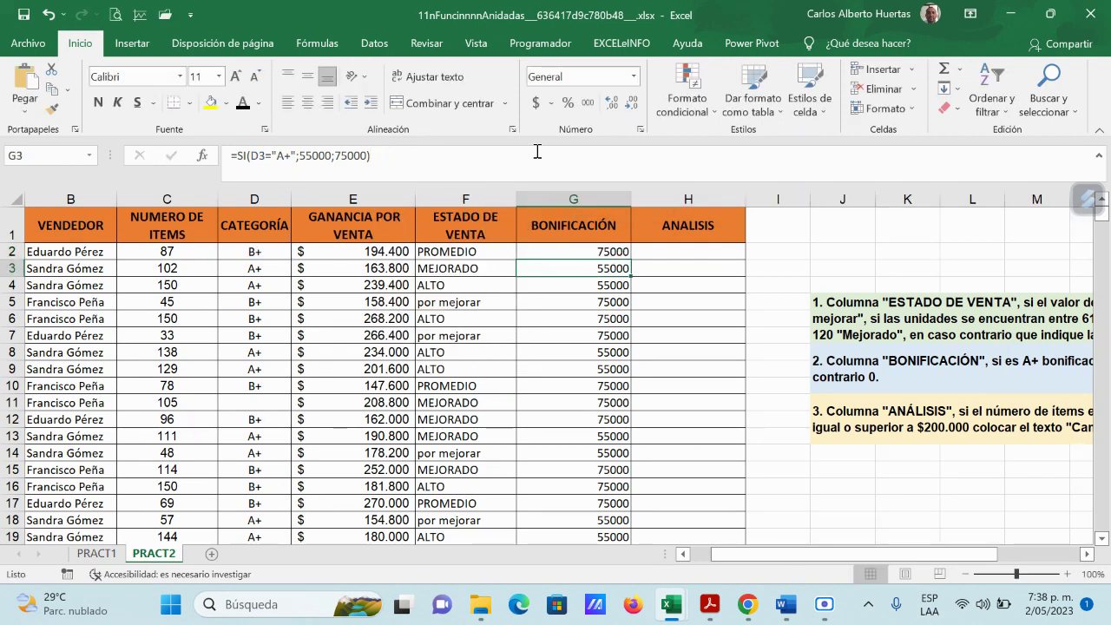
- Replace A+ with a blank space inside the quotation marks of G11's logical test, enter the formula and reselect G11
click(273, 404)
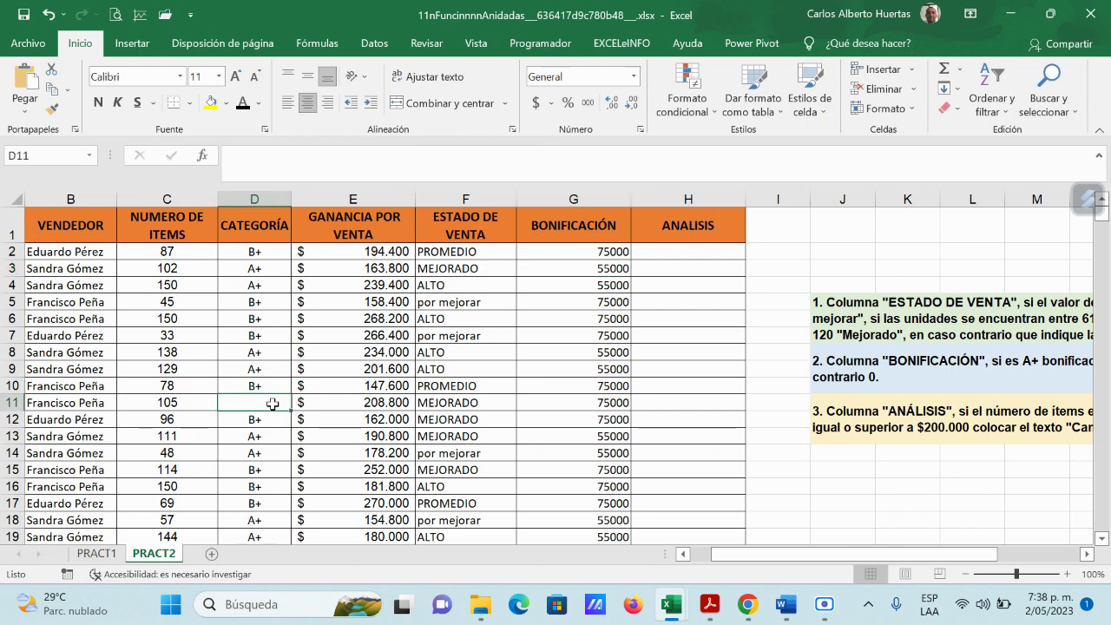
click(594, 406)
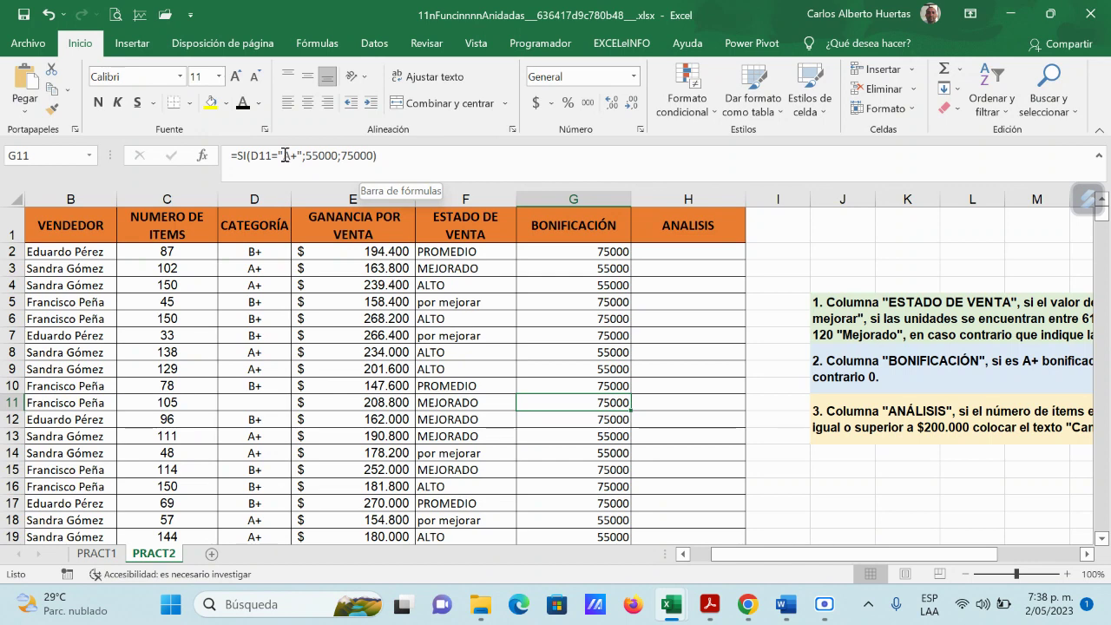
click(292, 153)
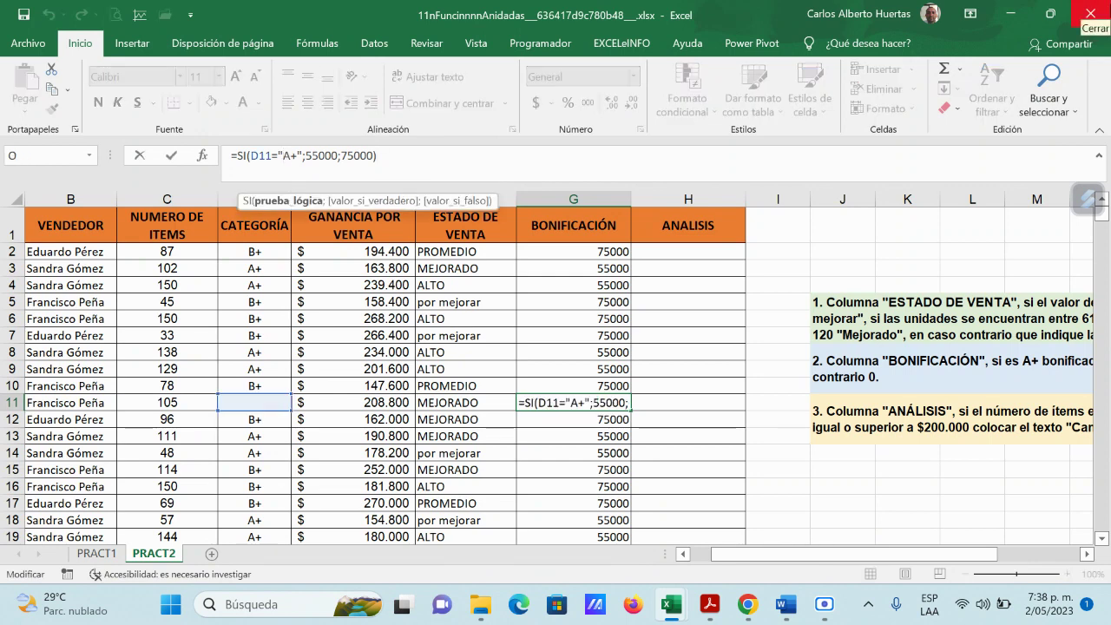
key(BackSpace)
key(BackSpace)
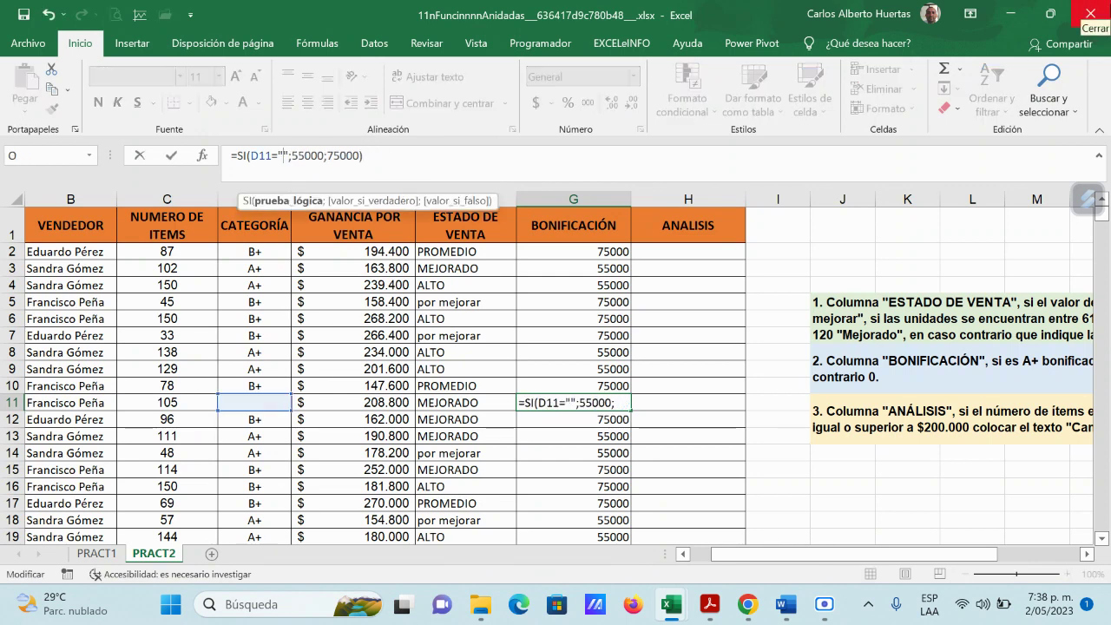
key(BackSpace)
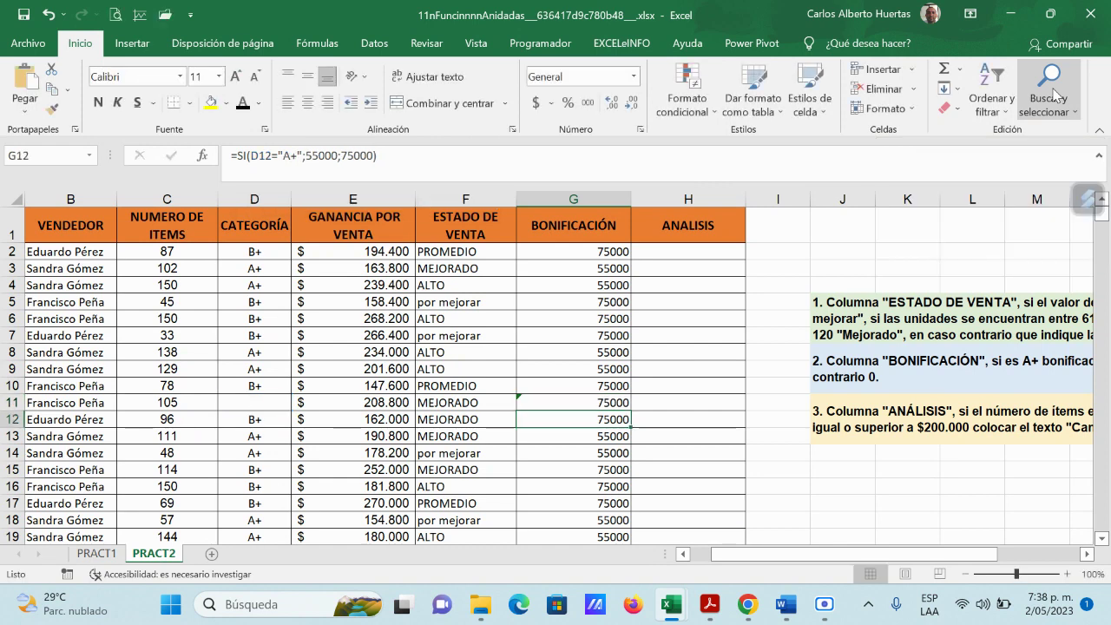
key(ctrl+Return)
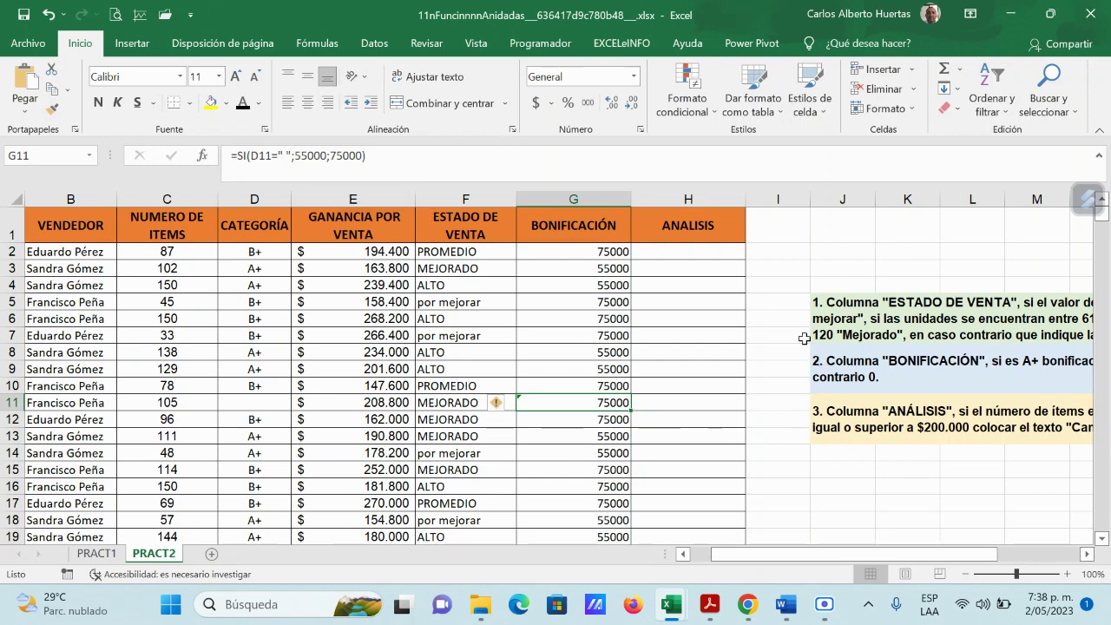
- Delete the false value 75000 and the closing parenthesis from G2's BONIFICACIÓN formula, keeping everything through 55000;
click(609, 249)
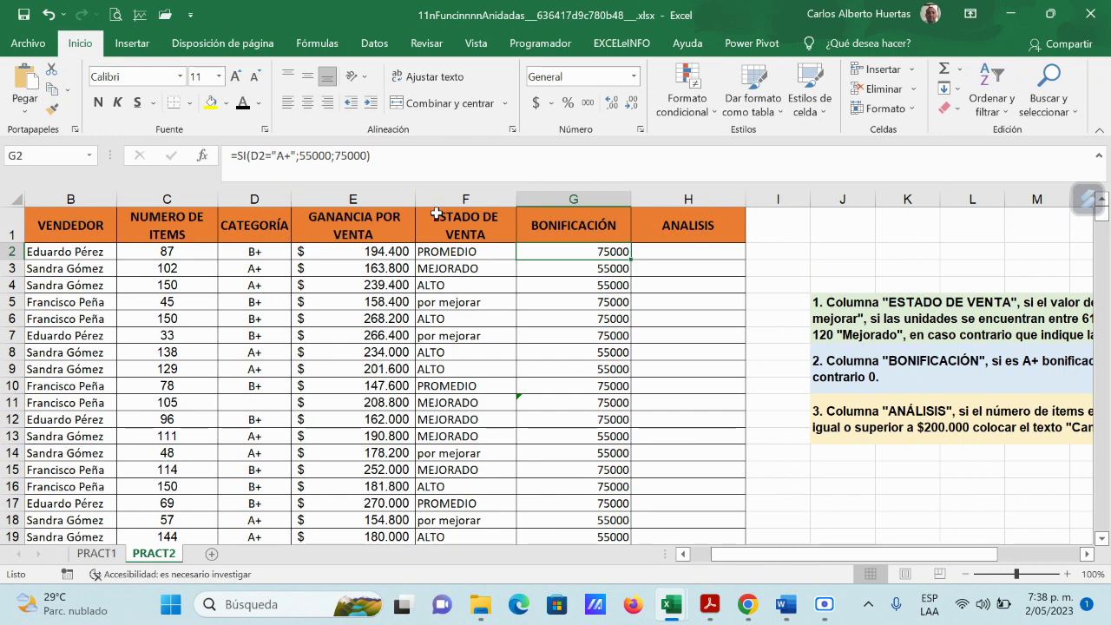
click(382, 154)
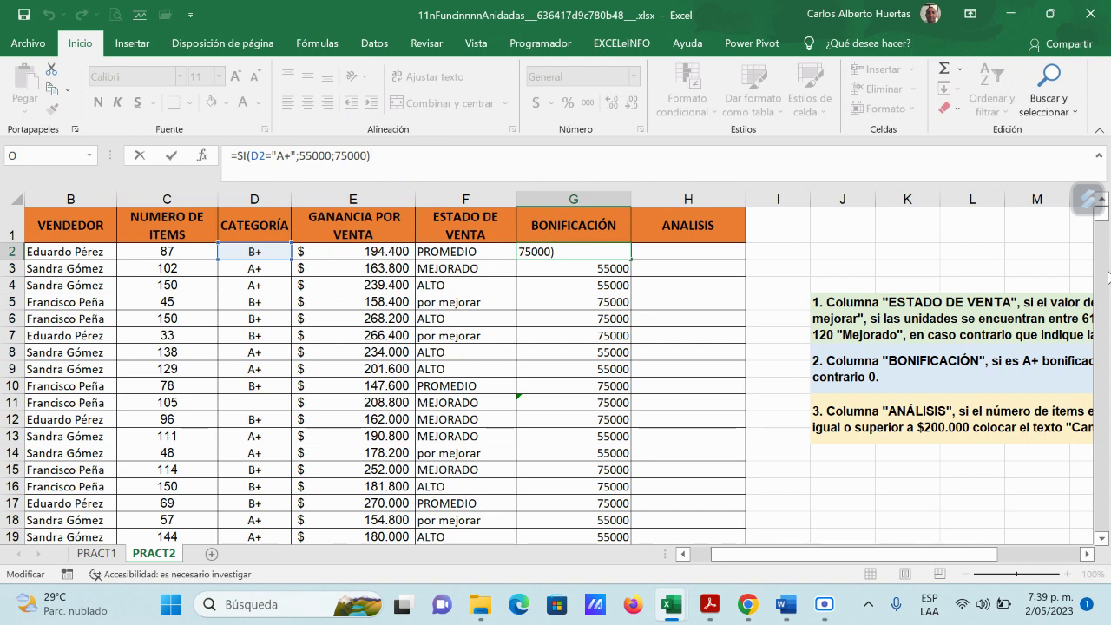
key(BackSpace)
key(BackSpace)
key(BackSpace)
key(BackSpace)
key(BackSpace)
key(BackSpace)
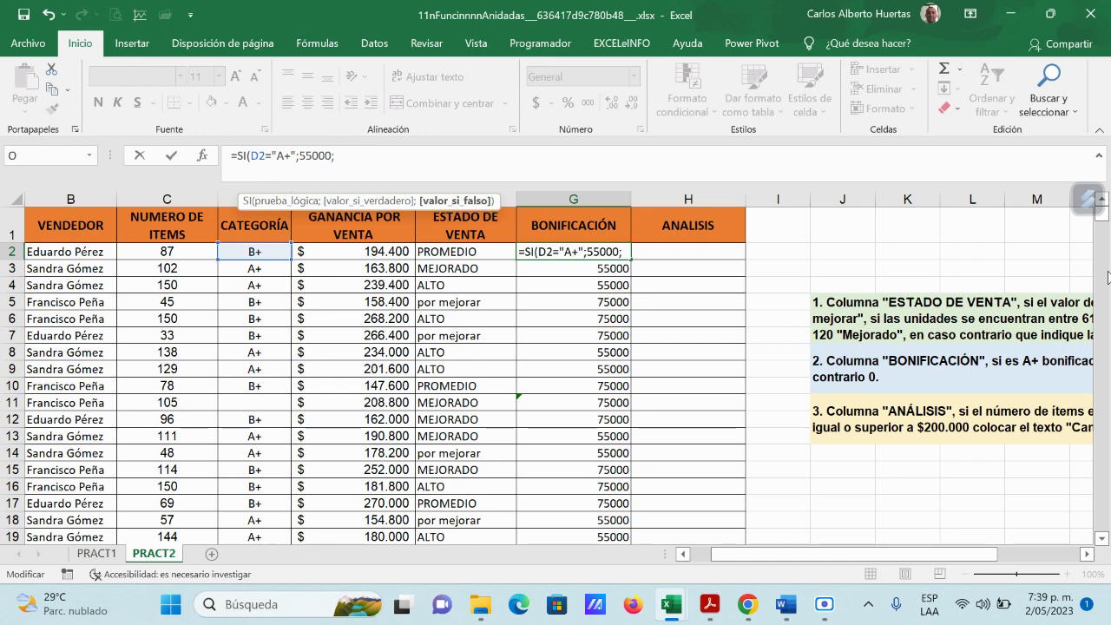
- Nest a second SI as the false argument of G2's formula, using Y(D2=0) as its logical test
text(si)
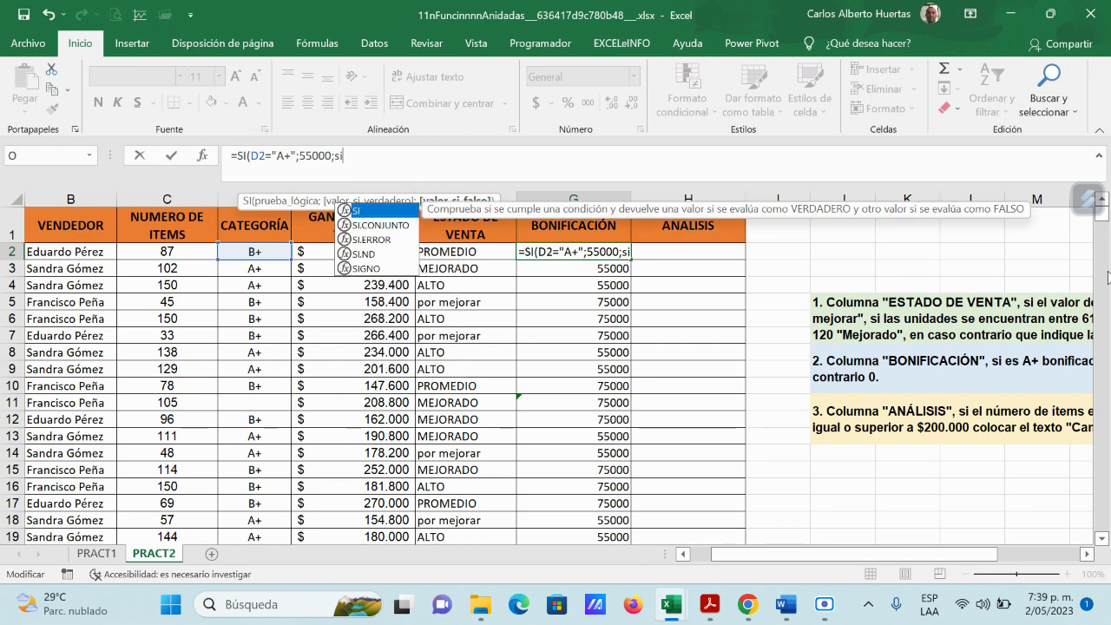
text(()
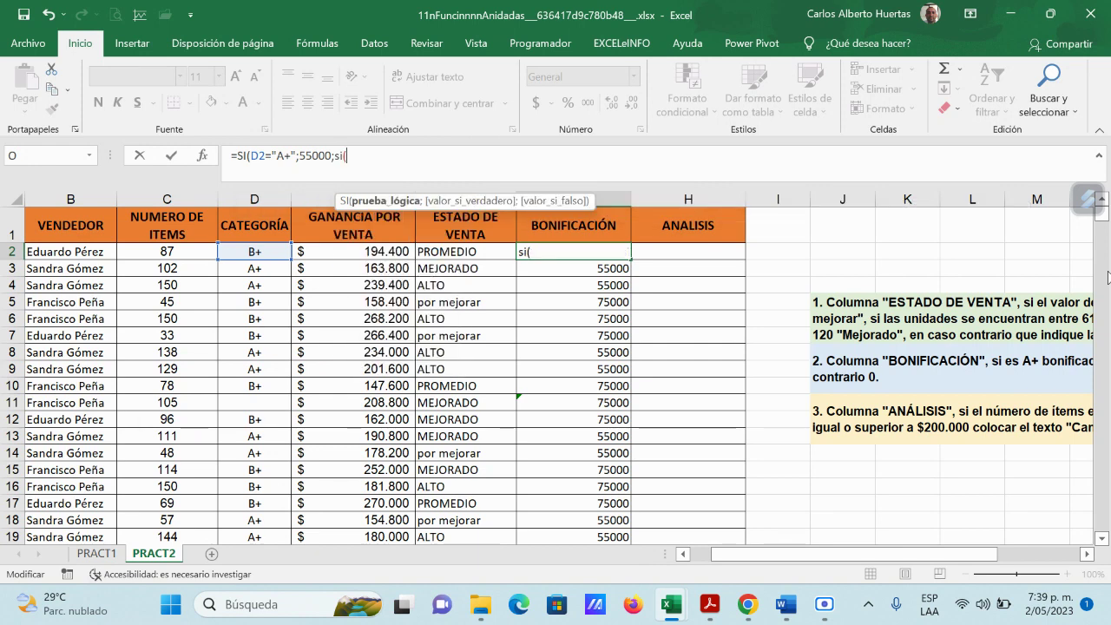
text(y)
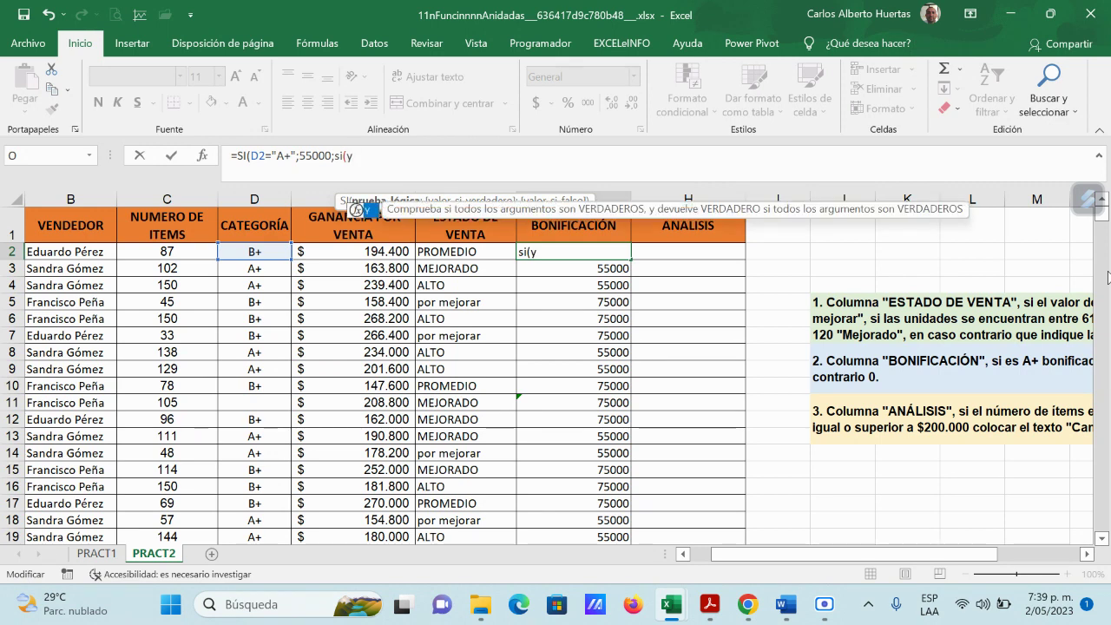
text(()
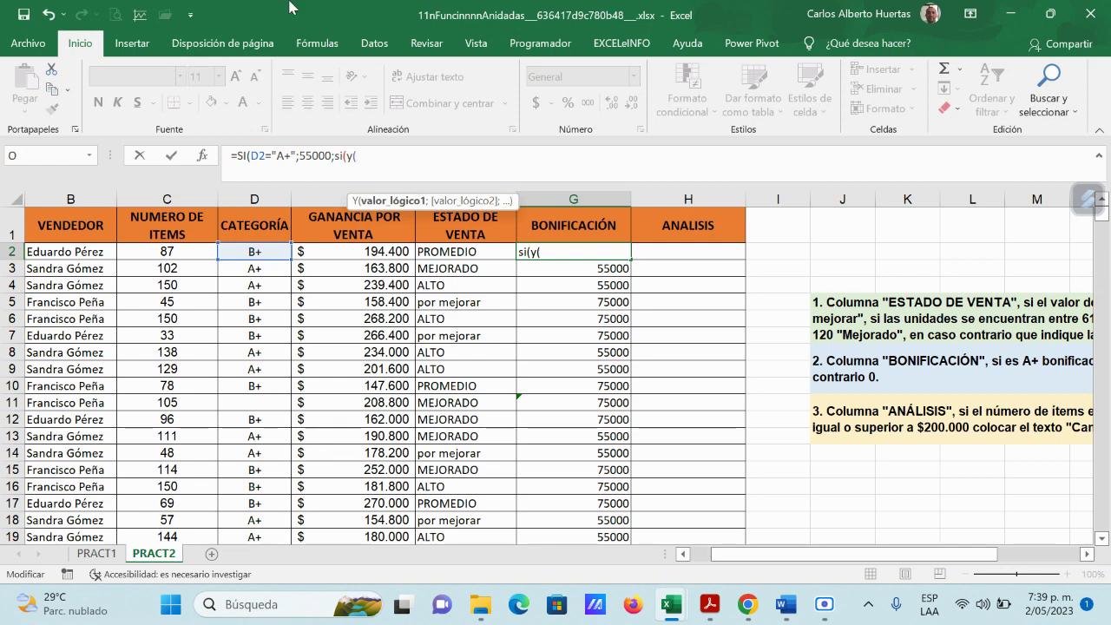
click(258, 250)
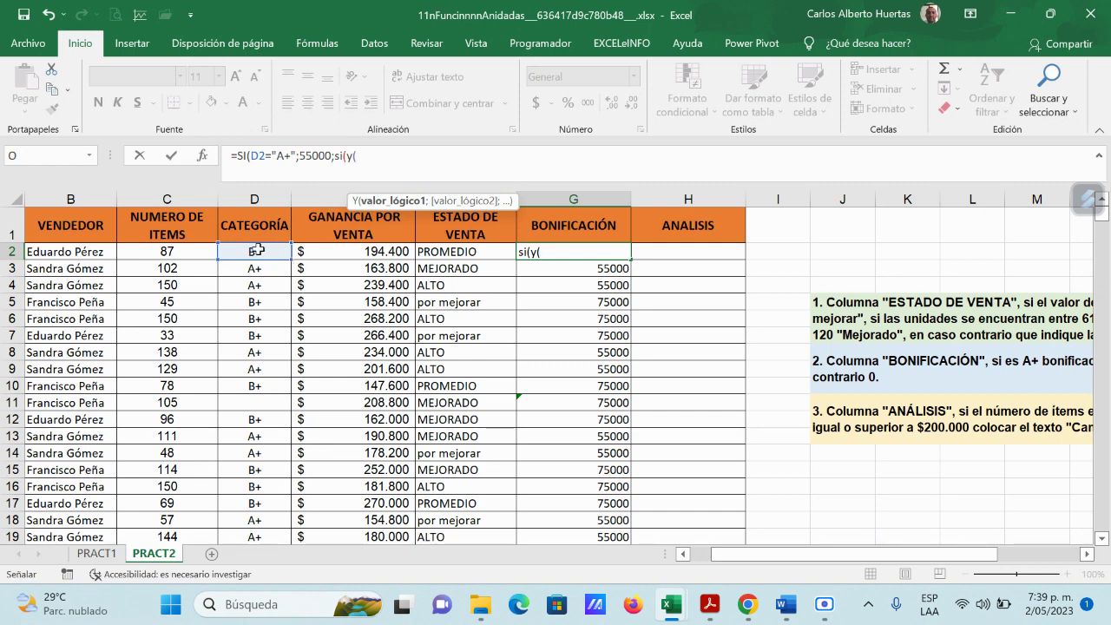
text(=)
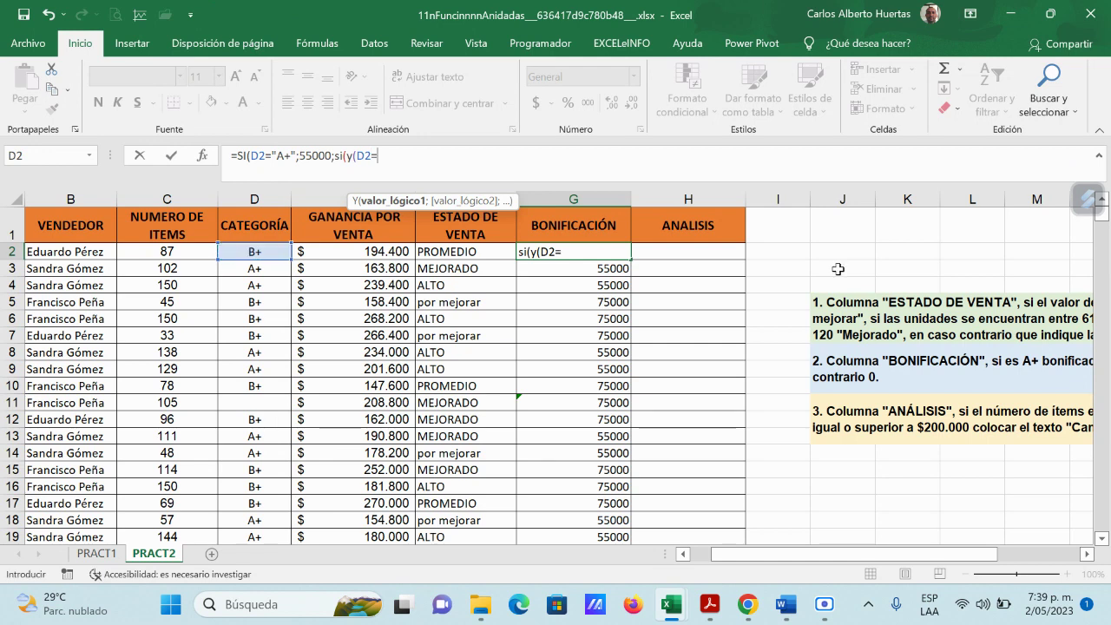
text(0)
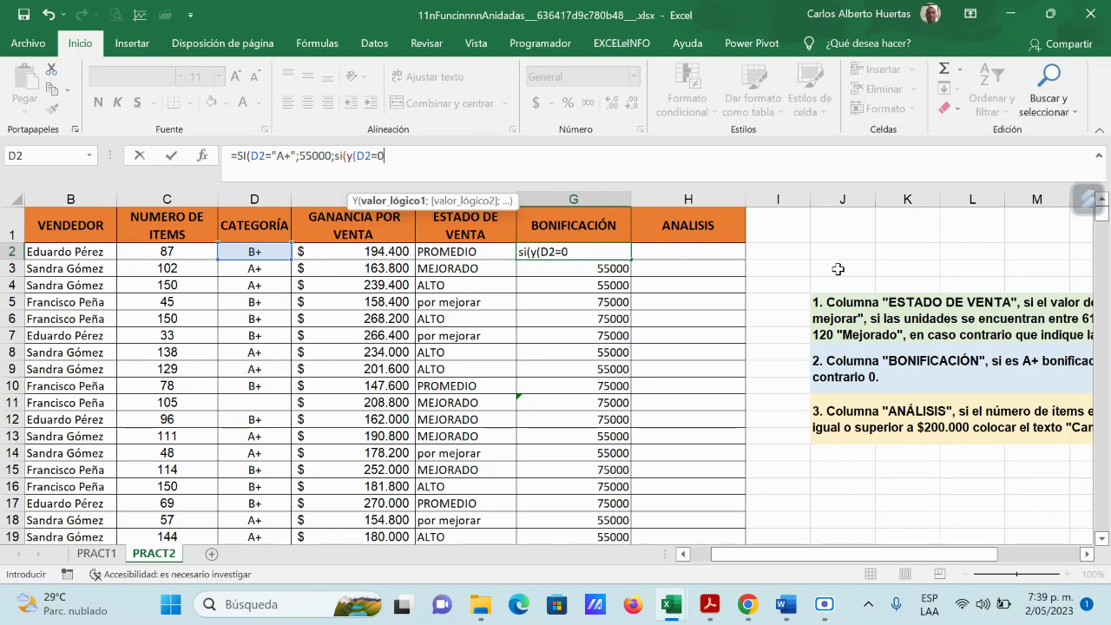
text())
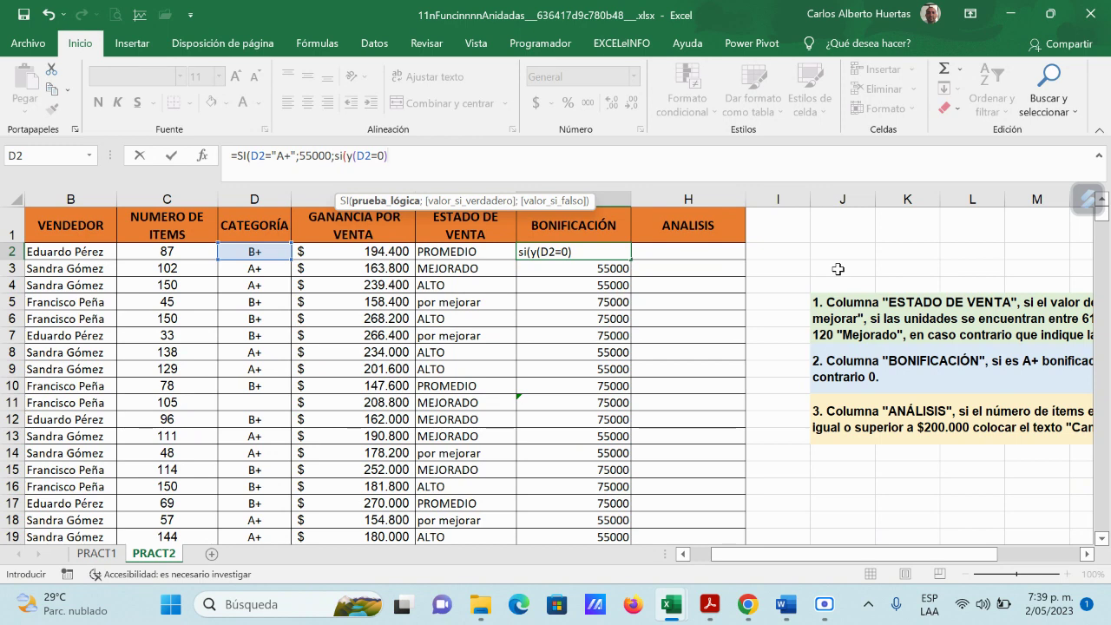
- Give the nested SI 75000 if true and 0 if false, close both functions and enter the formula
text(;)
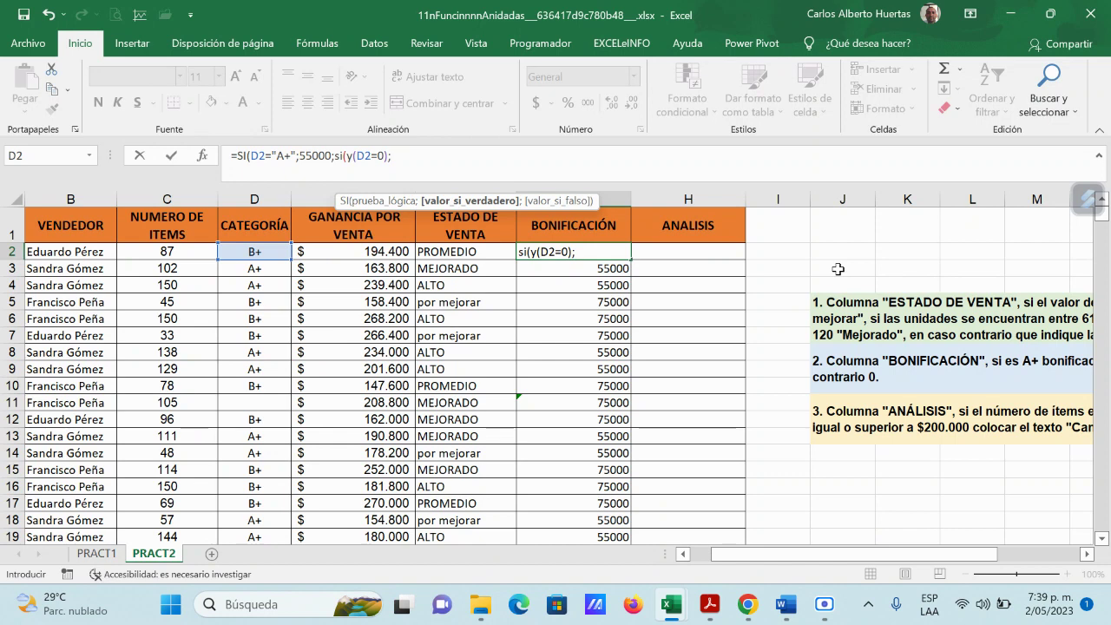
text(75000)
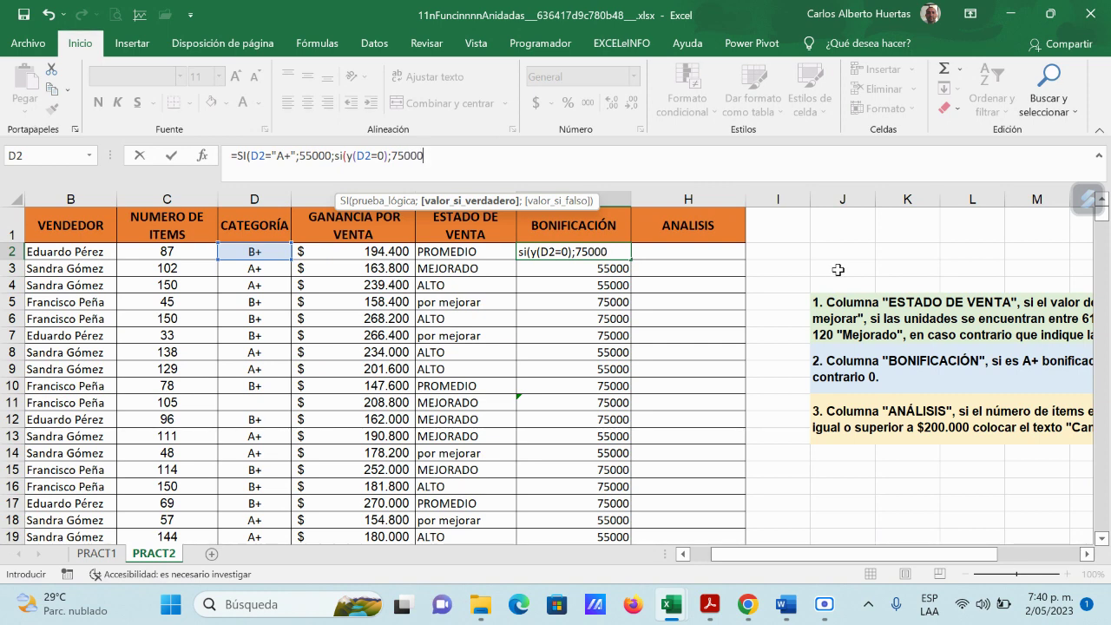
text(;)
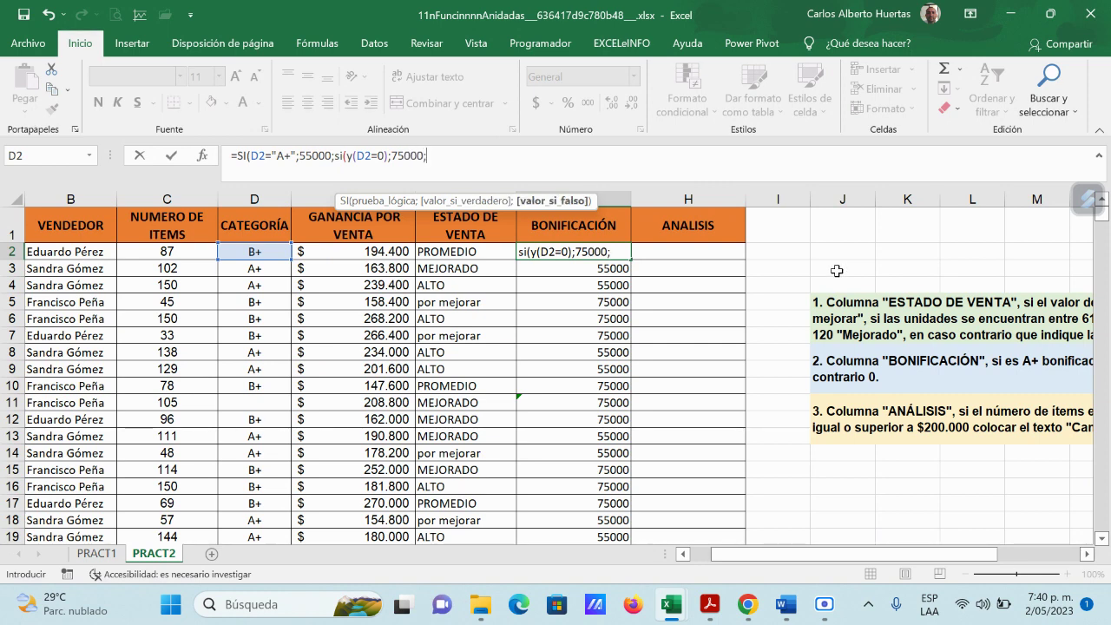
text(0)
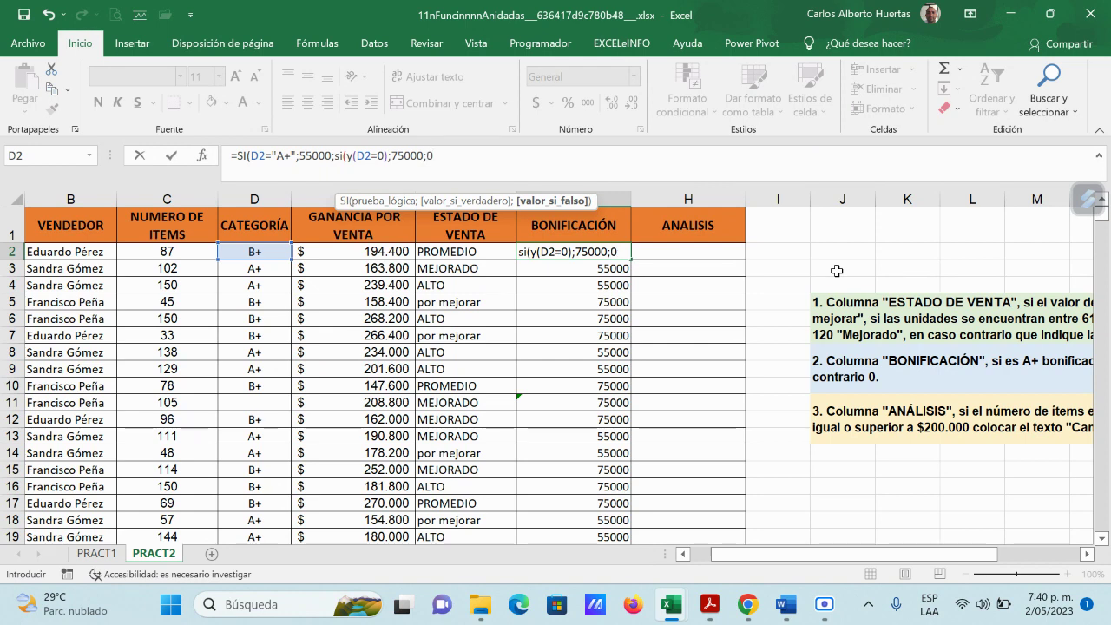
text()))
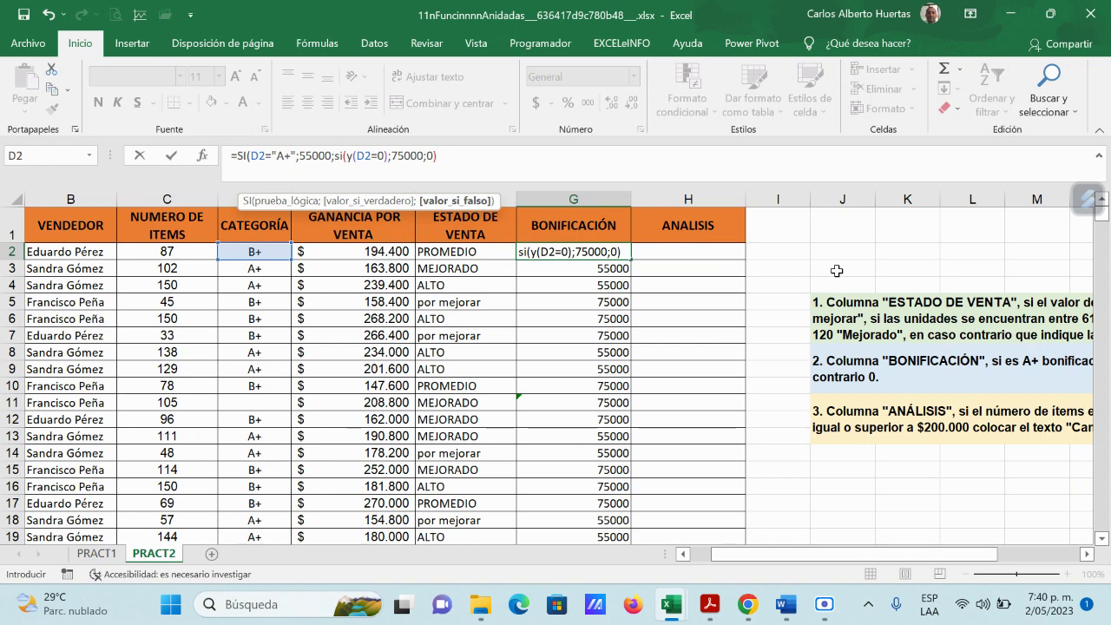
key(Return)
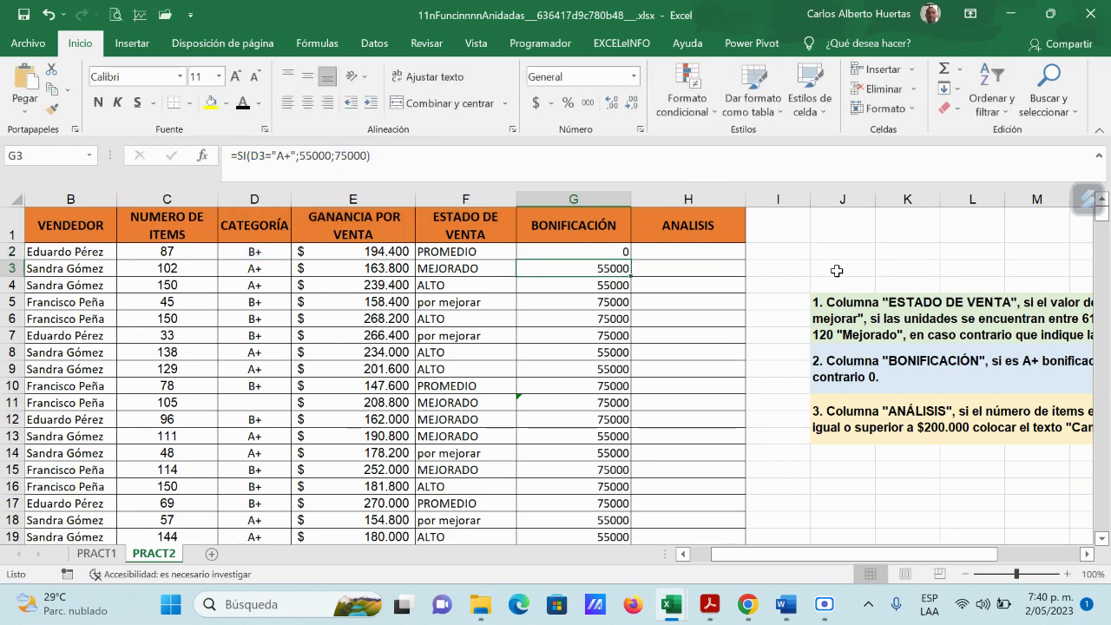
- Reopen G2's formula and insert 75000; between 55000; and the nested SI
key(Up)
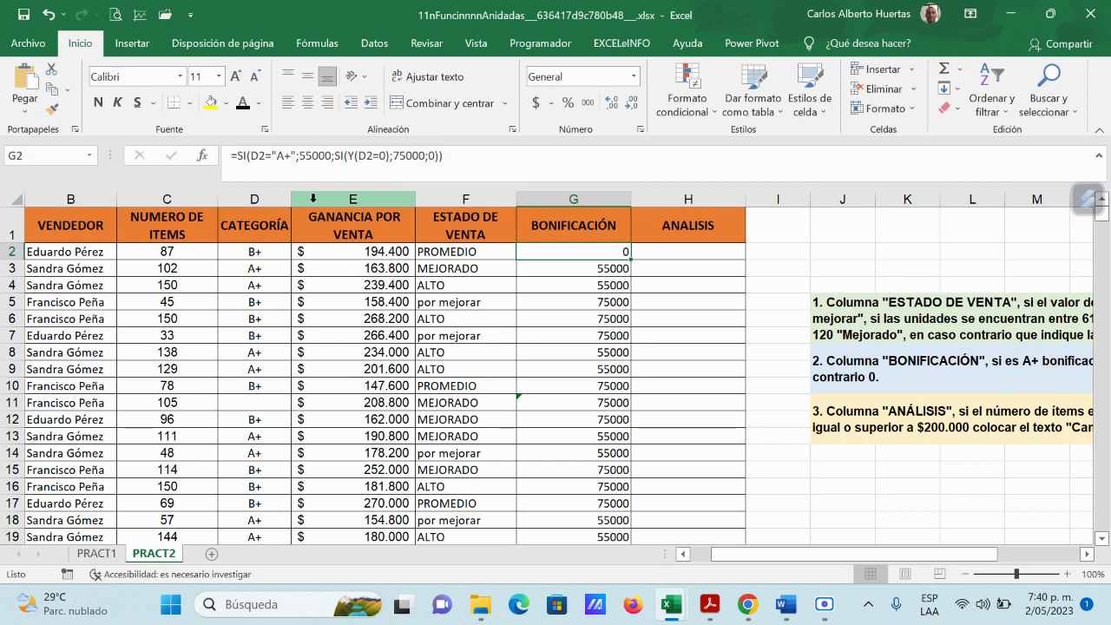
click(335, 159)
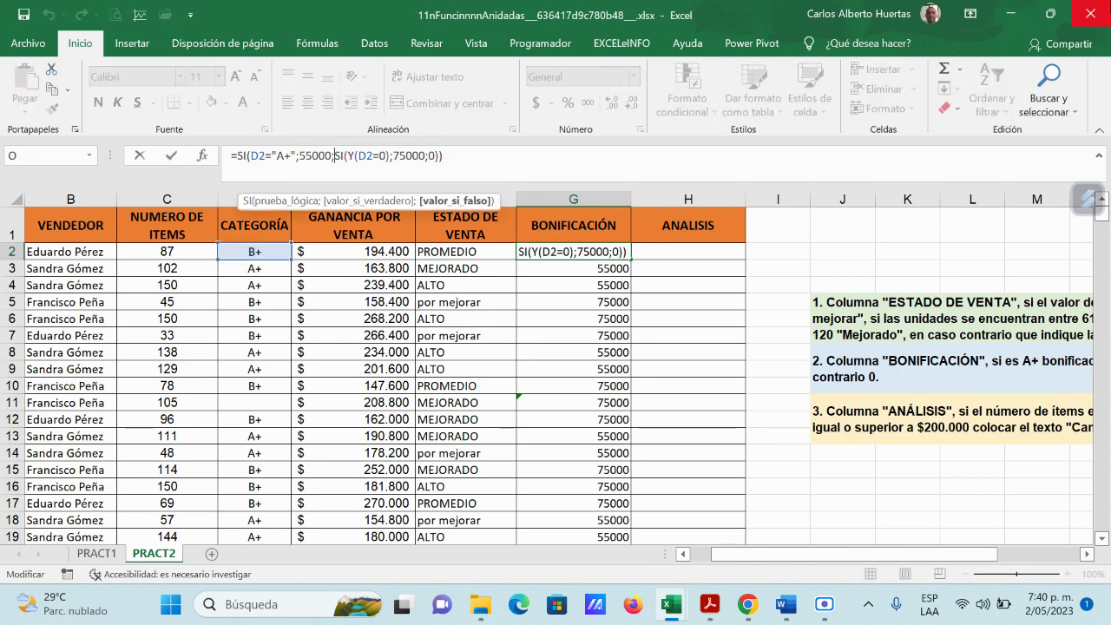
text(75000)
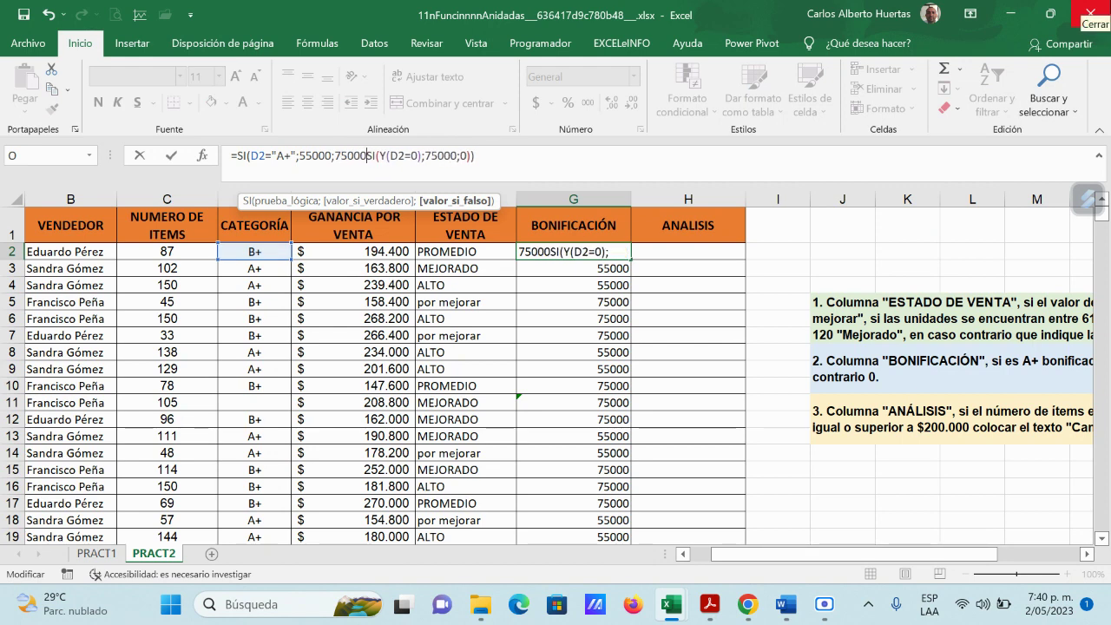
text(;)
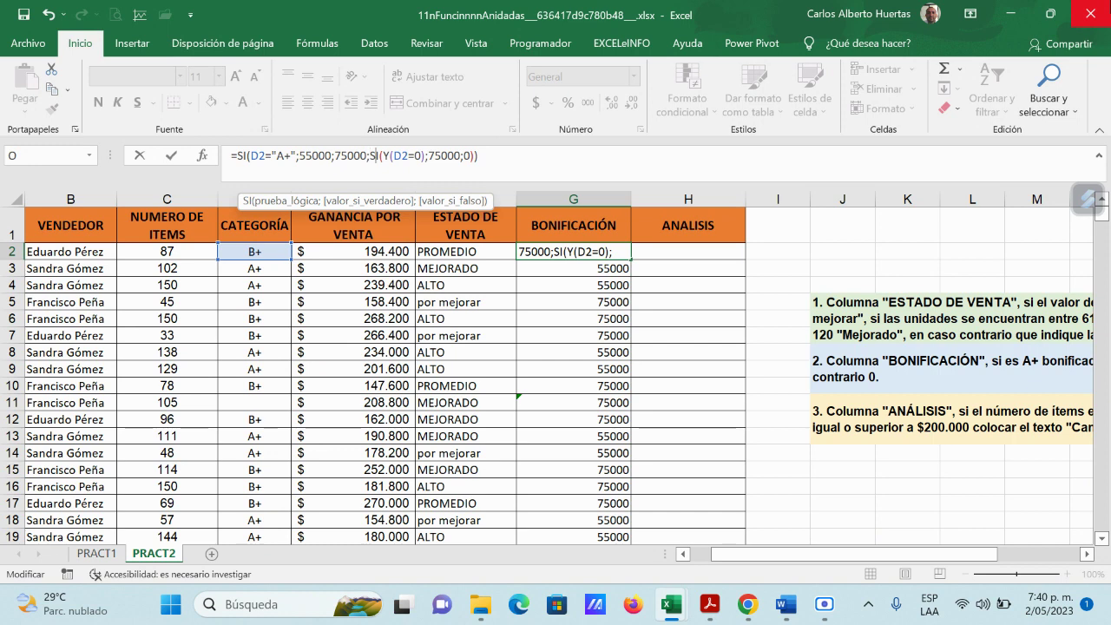
- Delete the 75000 argument that follows Y(D2=0) inside the nested SI and try to enter the formula
key(Right)
key(Right)
key(Right)
key(Right)
key(Right)
key(Right)
key(Right)
key(Right)
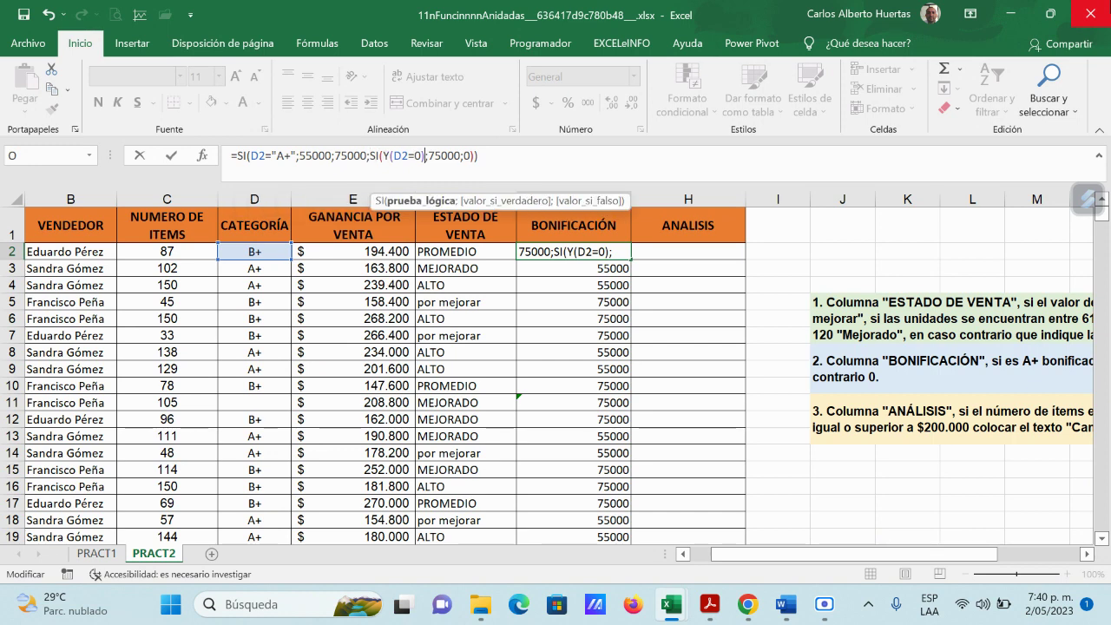
key(Delete)
key(Delete)
key(Delete)
key(Delete)
key(Delete)
key(Delete)
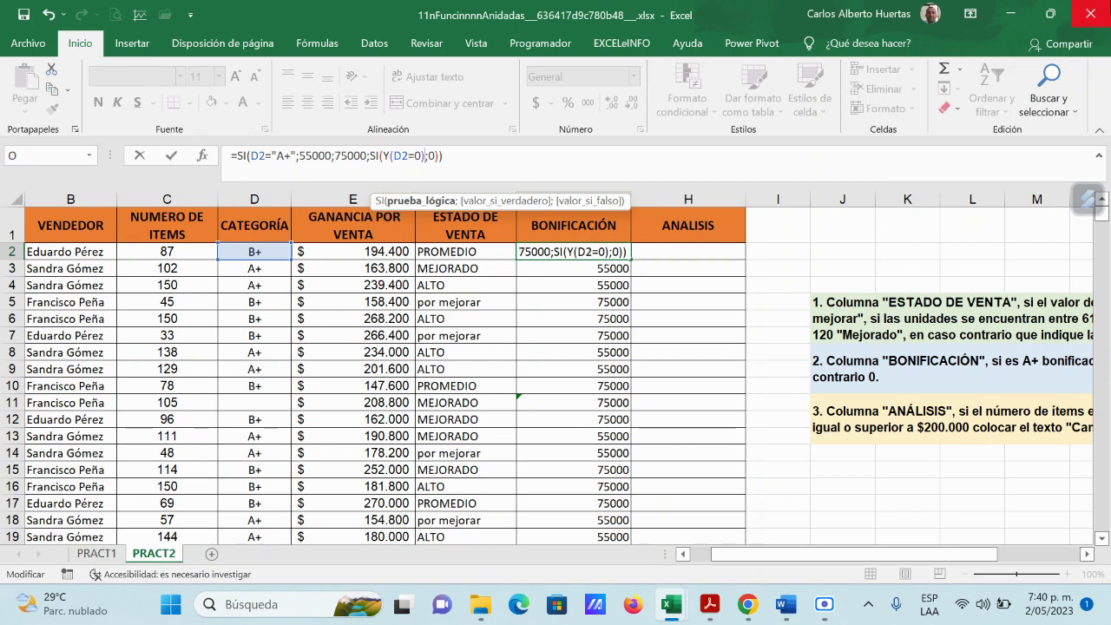
key(Return)
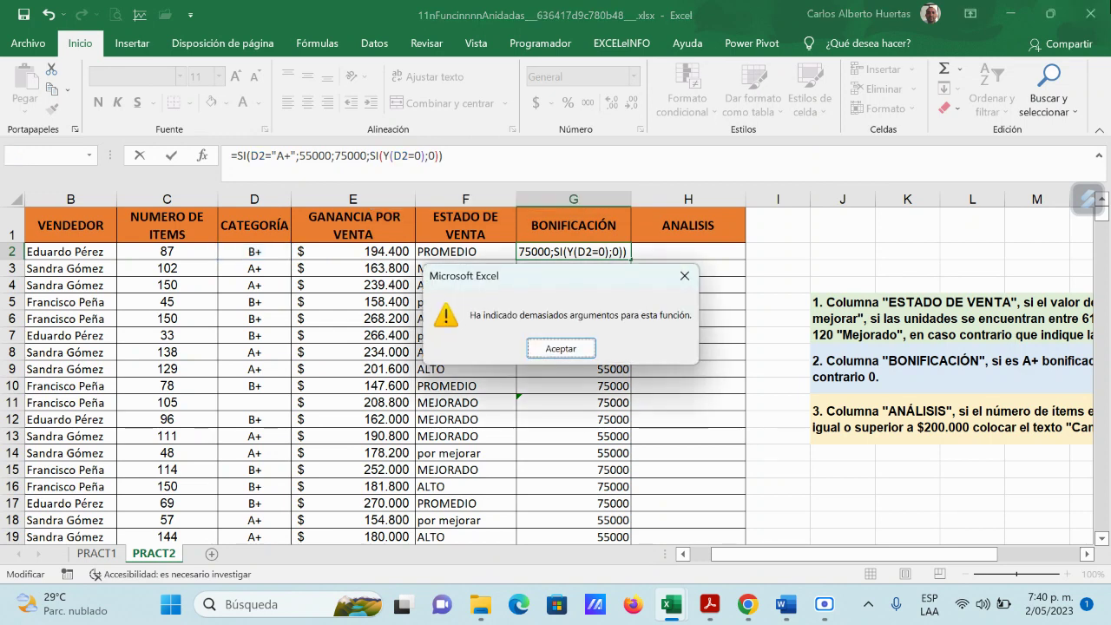
key(Return)
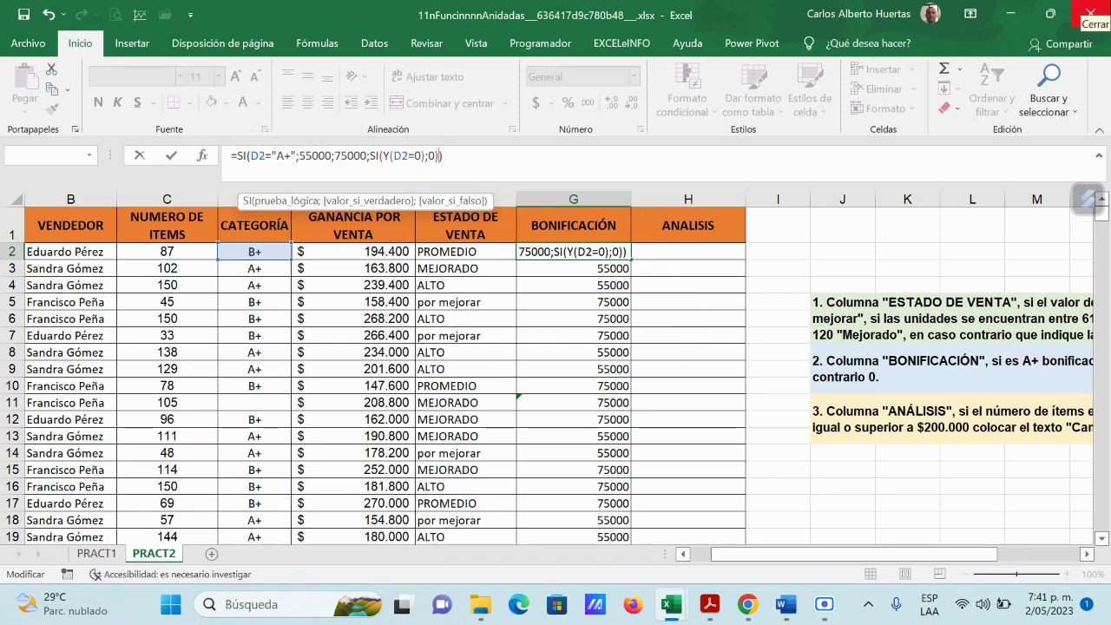
- Remove ;0 and one closing parenthesis after Y(D2=0) in G2's formula and try to enter it
key(BackSpace)
key(BackSpace)
key(BackSpace)
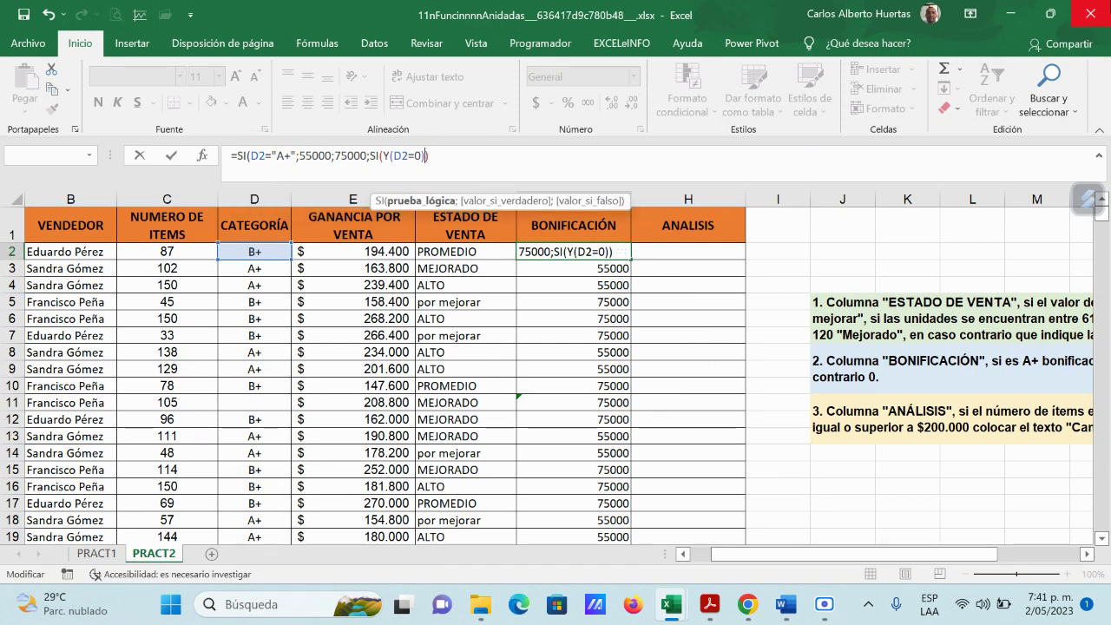
key(Return)
key(Return)
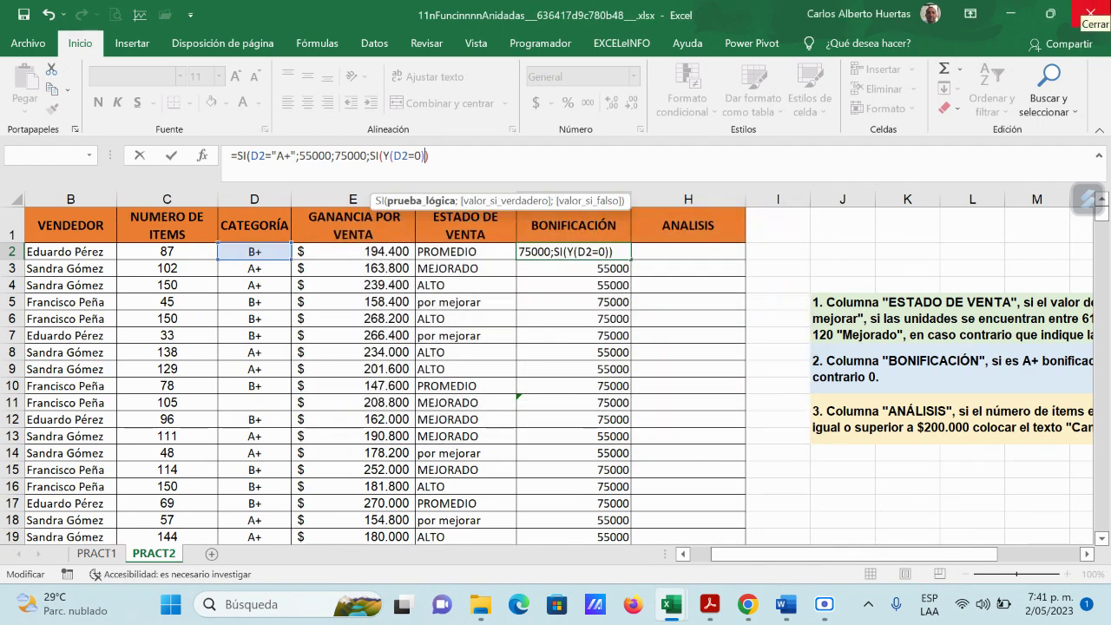
- Remove the Y function and its parentheses so the nested function reads SI(D2=0)
key(Left)
key(BackSpace)
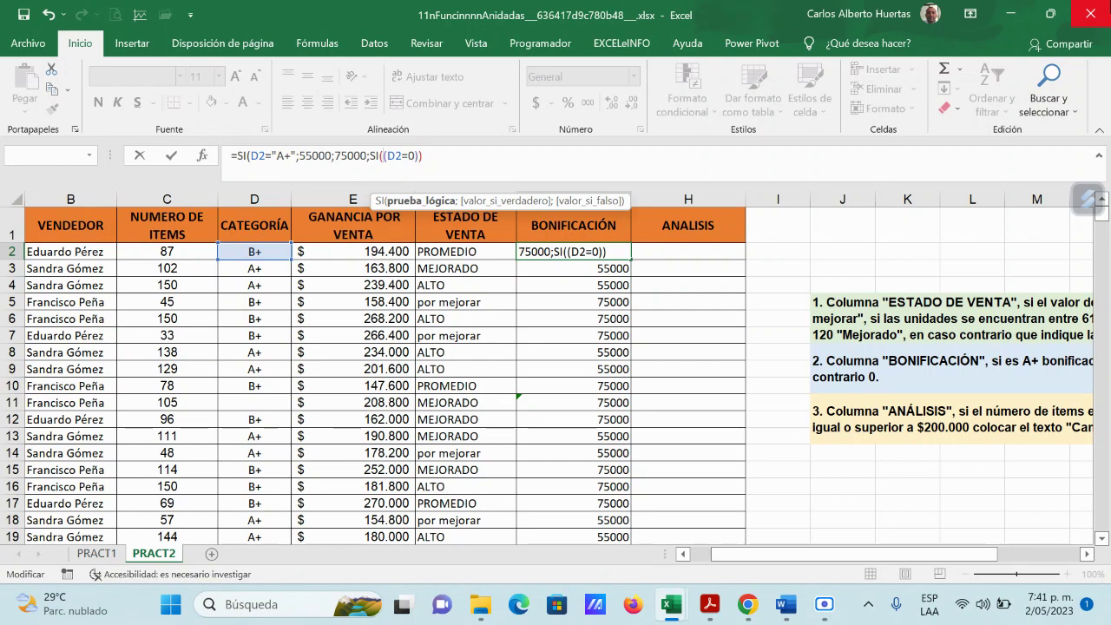
key(BackSpace)
click(398, 155)
key(Delete)
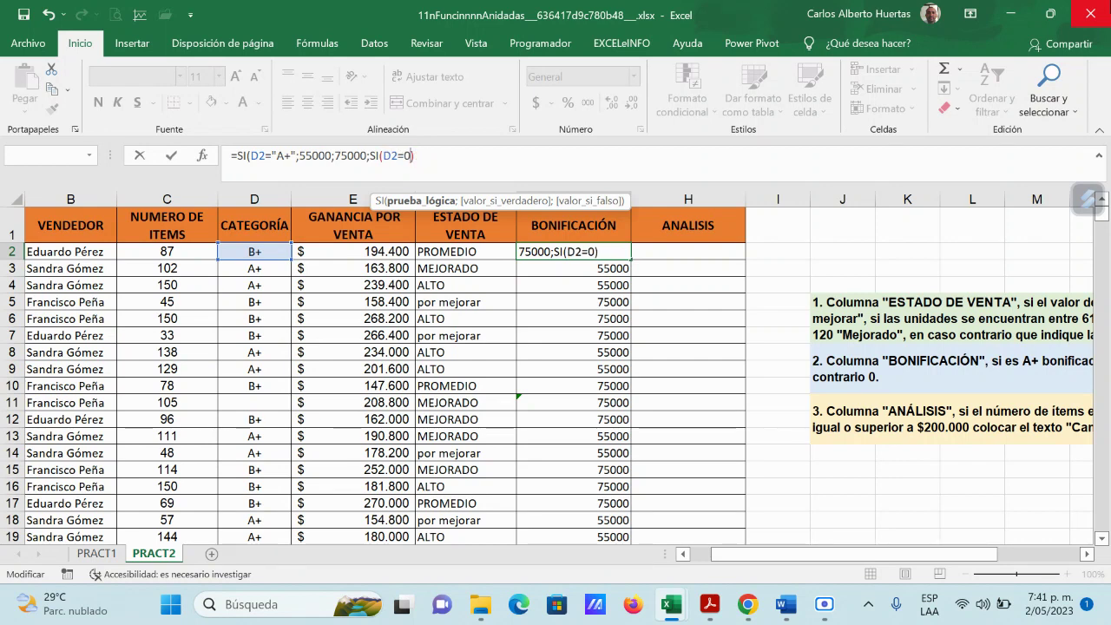
- Append ;0) after SI(D2=0) at the end of G2's formula and try to enter it
click(414, 155)
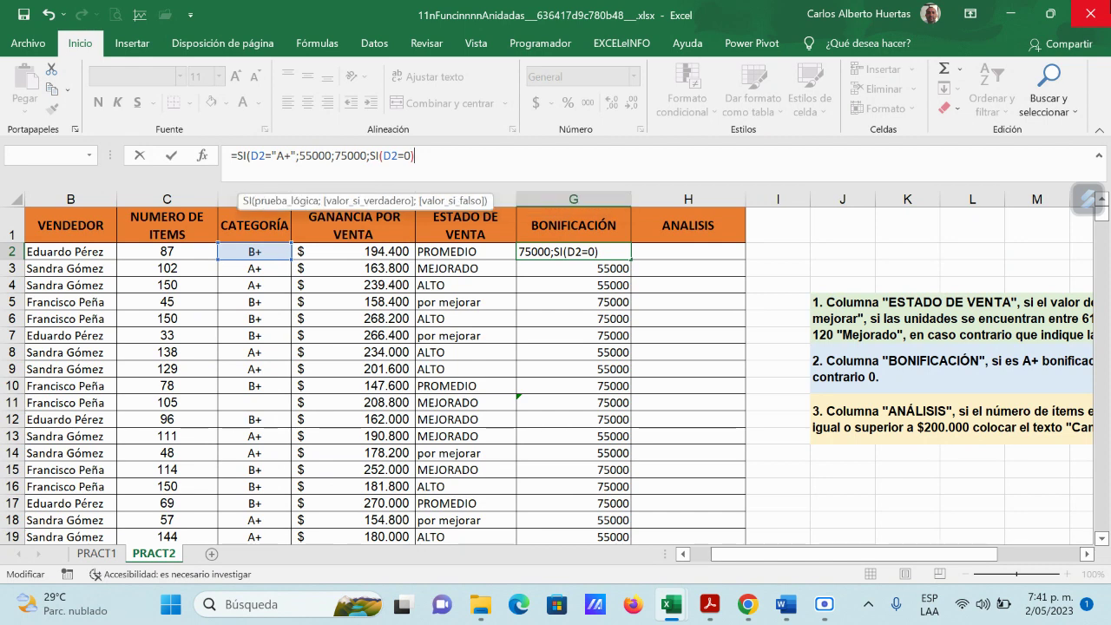
text(;0))
key(Return)
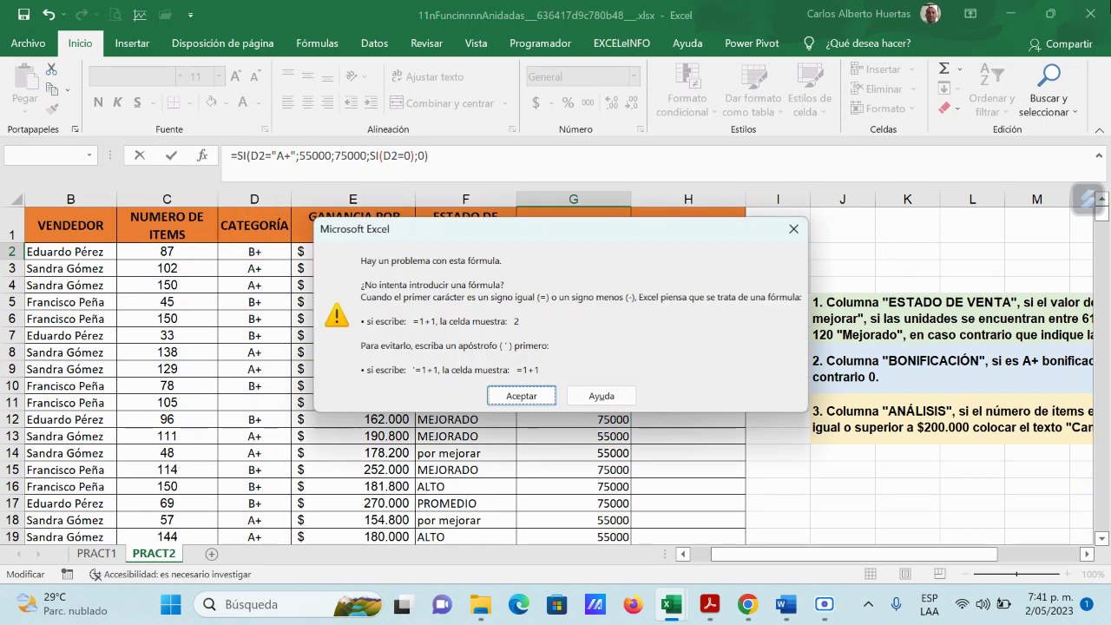
key(Return)
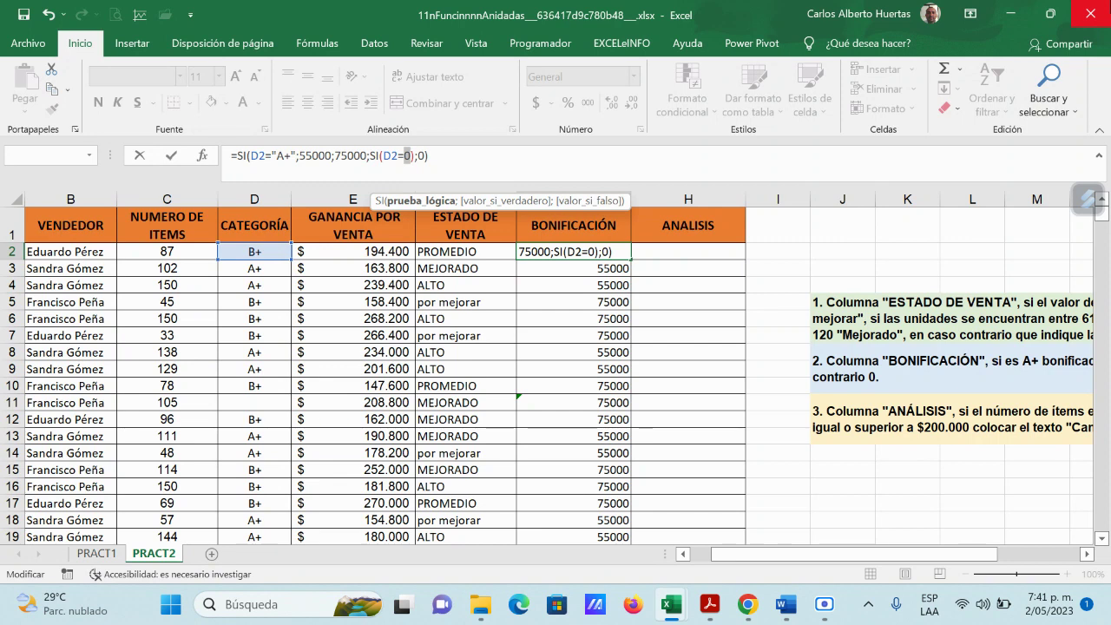
- Change the nested SI's logical test to D2<>0 and try to enter the formula
key(BackSpace)
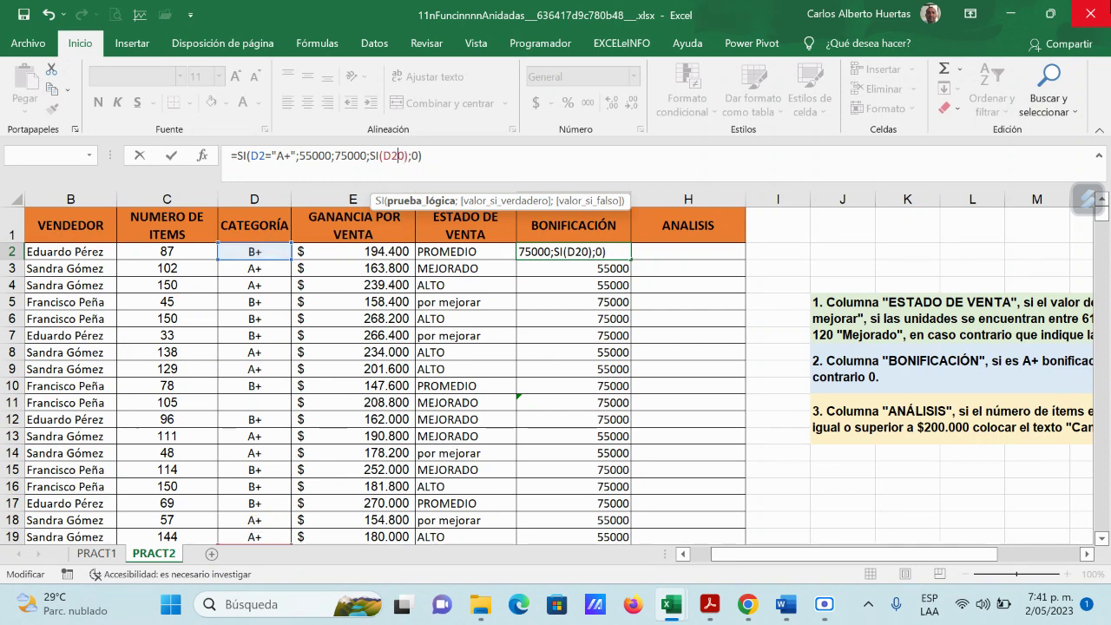
text(<>)
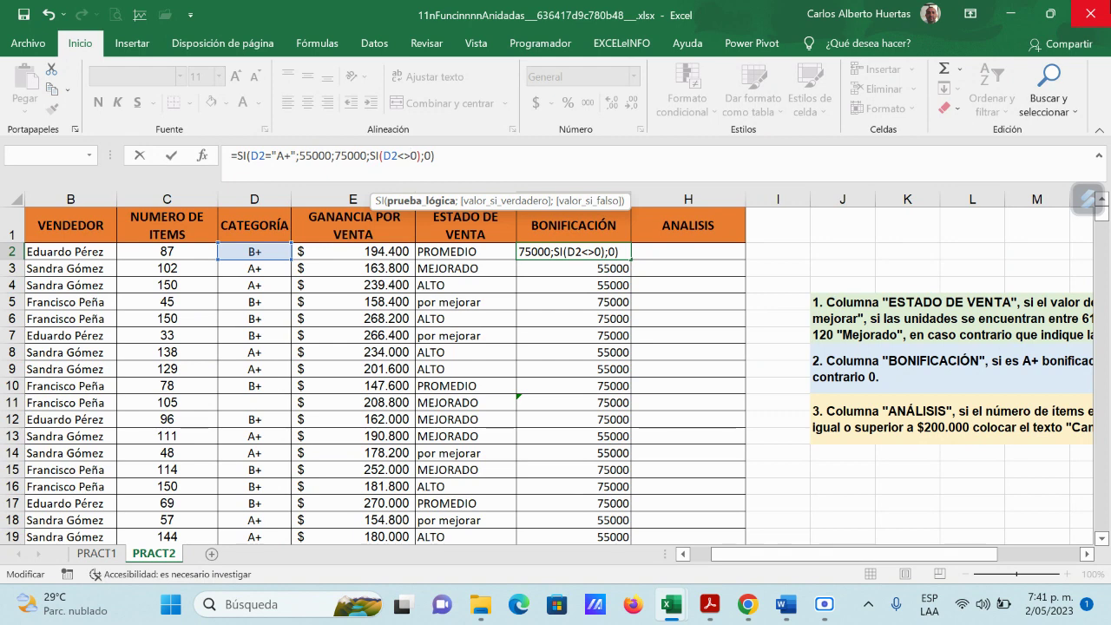
key(Return)
key(Return)
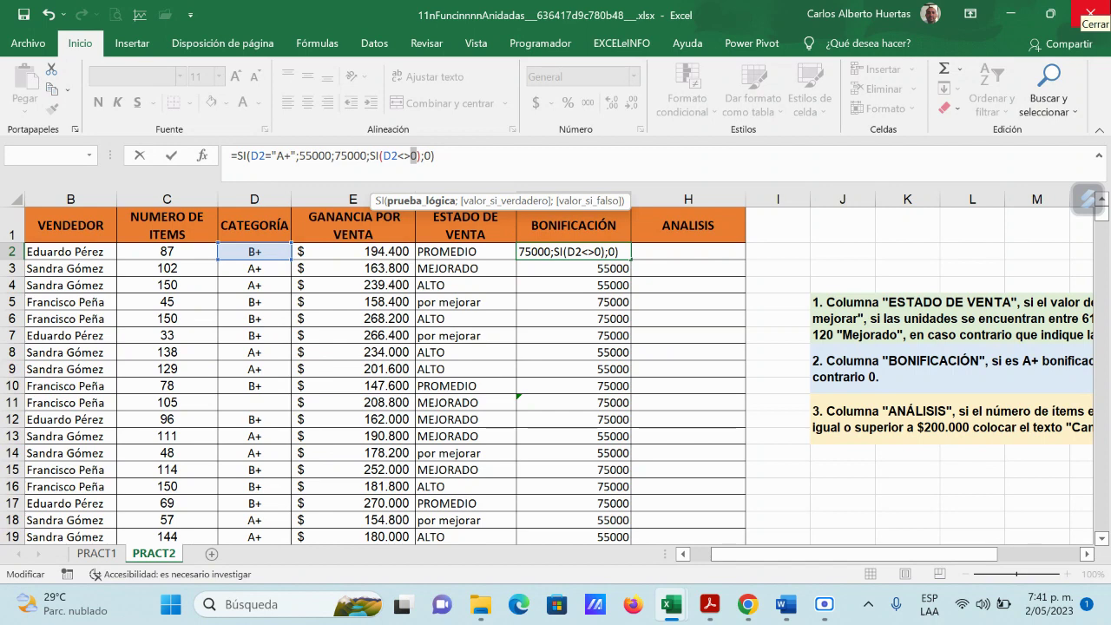
- Remove the nested SI from G2's formula and enter it as =SI(D2="A+";55000;75000)
key(Right)
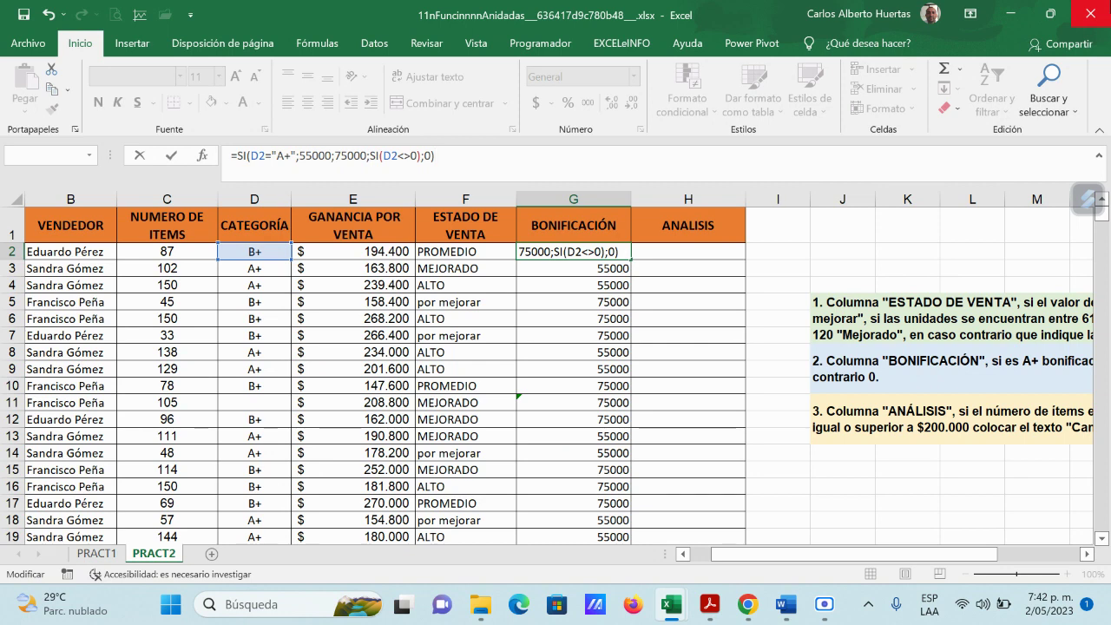
key(BackSpace)
key(BackSpace)
key(BackSpace)
key(BackSpace)
key(BackSpace)
key(BackSpace)
key(BackSpace)
key(BackSpace)
key(BackSpace)
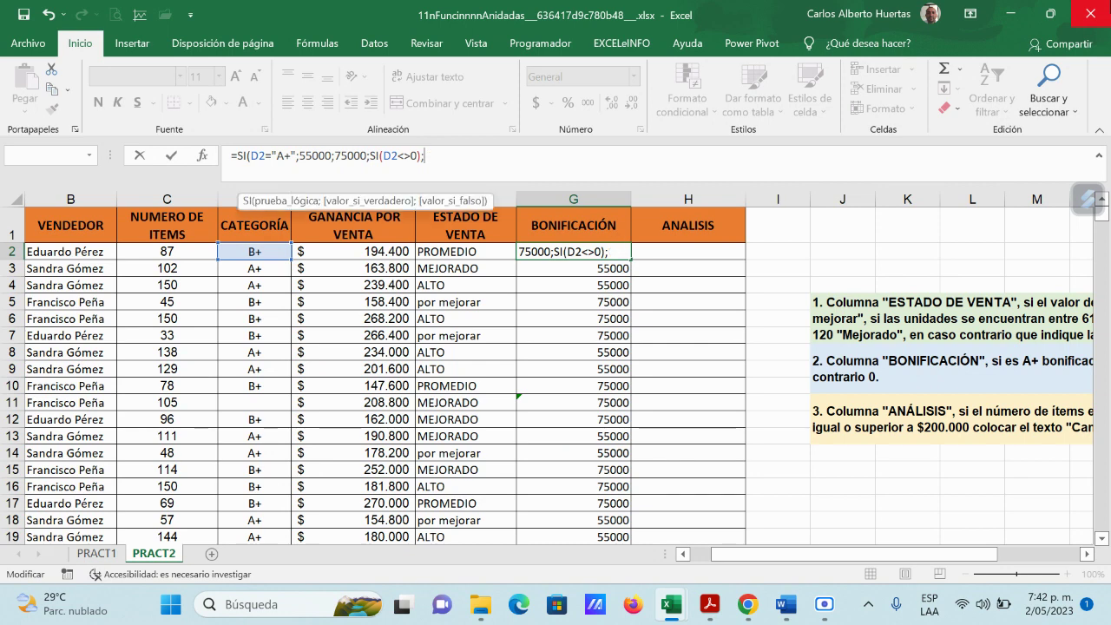
key(BackSpace)
key(BackSpace)
key(BackSpace)
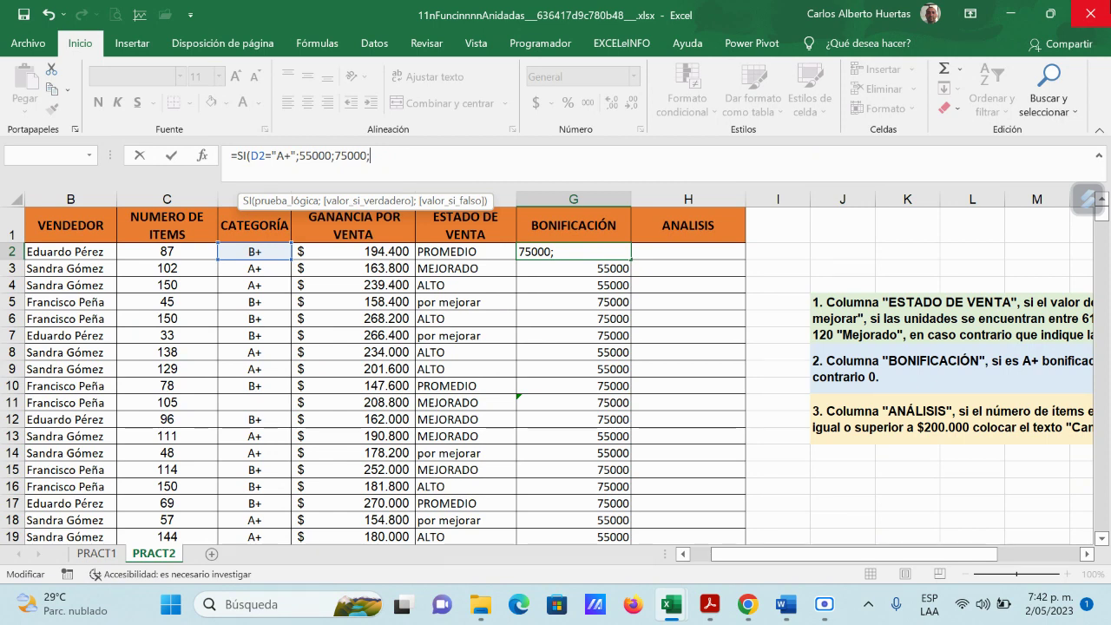
key(BackSpace)
text())
key(Return)
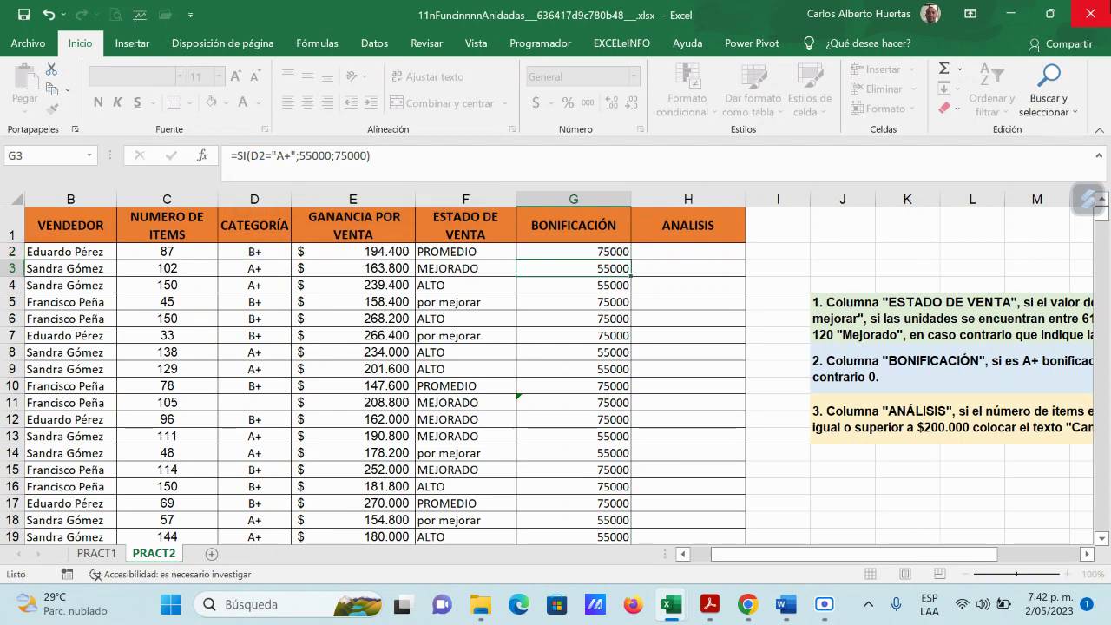
- Examine the BONIFICACIÓN formulas in G2 and G3 and the blank category cell D11
click(572, 252)
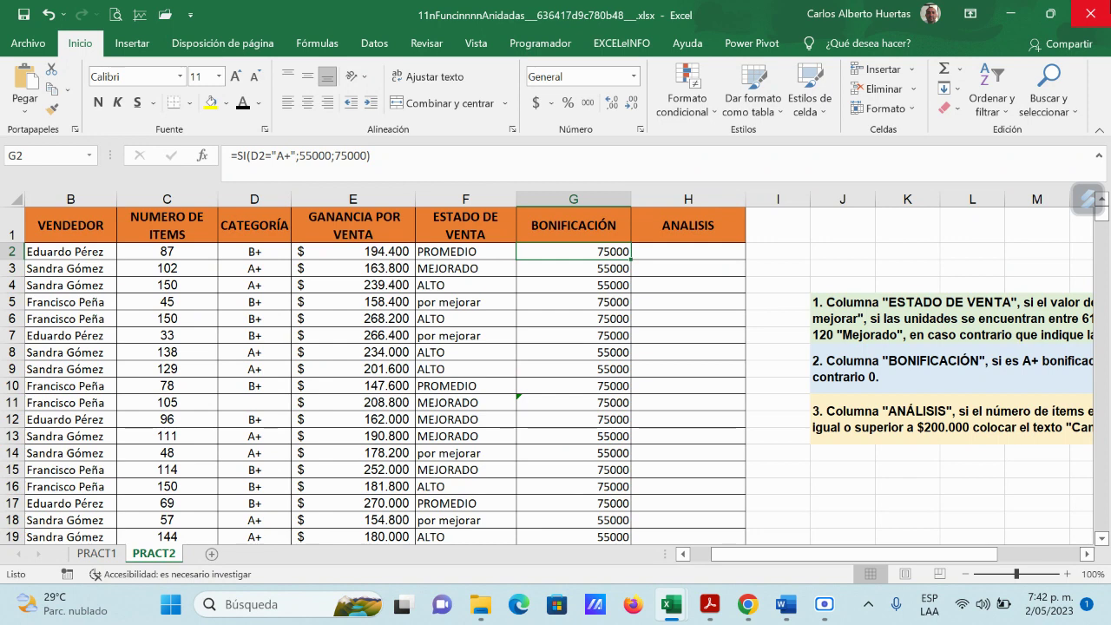
click(572, 268)
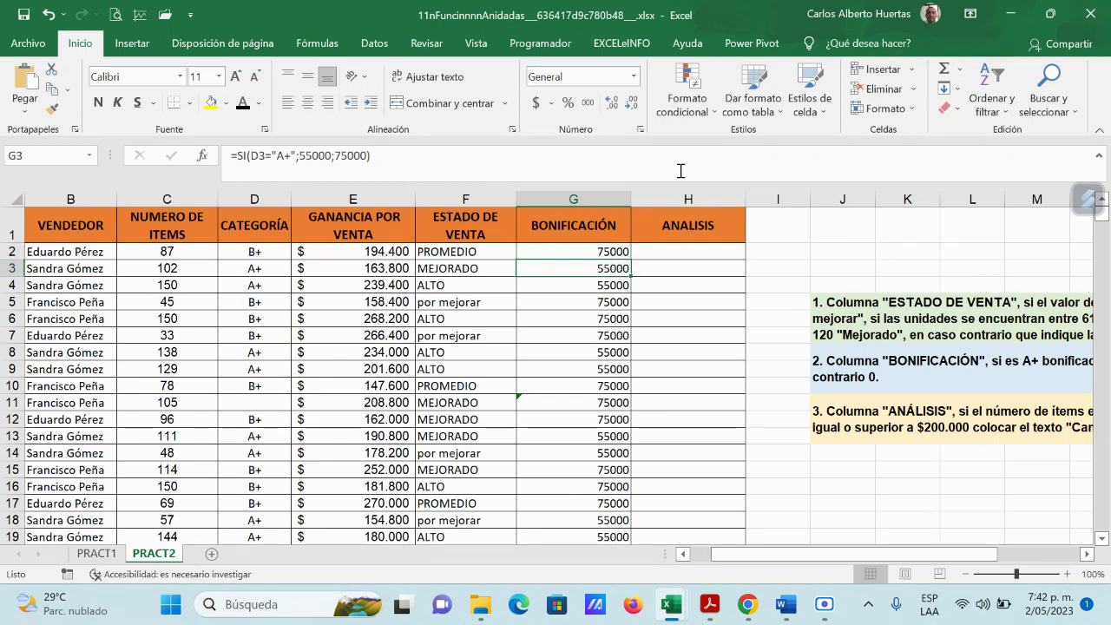
click(252, 402)
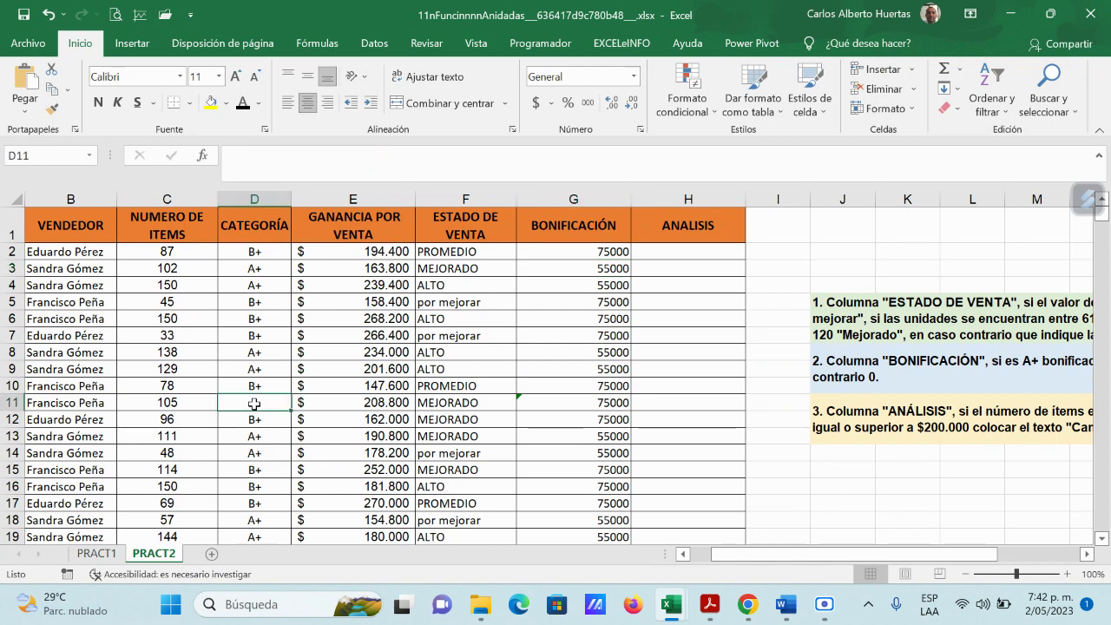
click(613, 250)
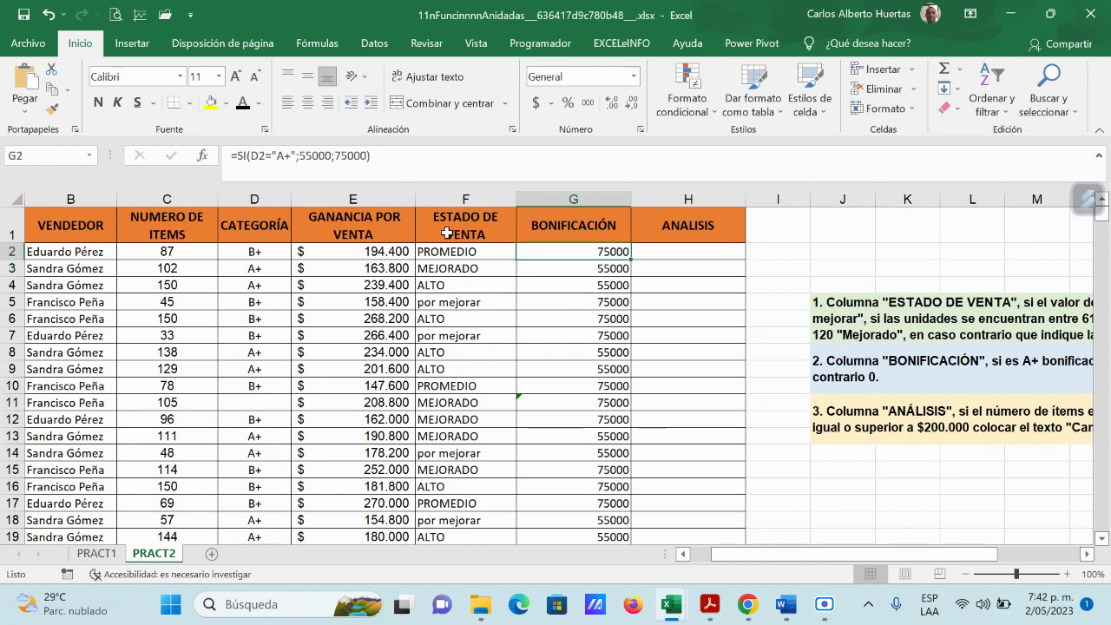
click(402, 177)
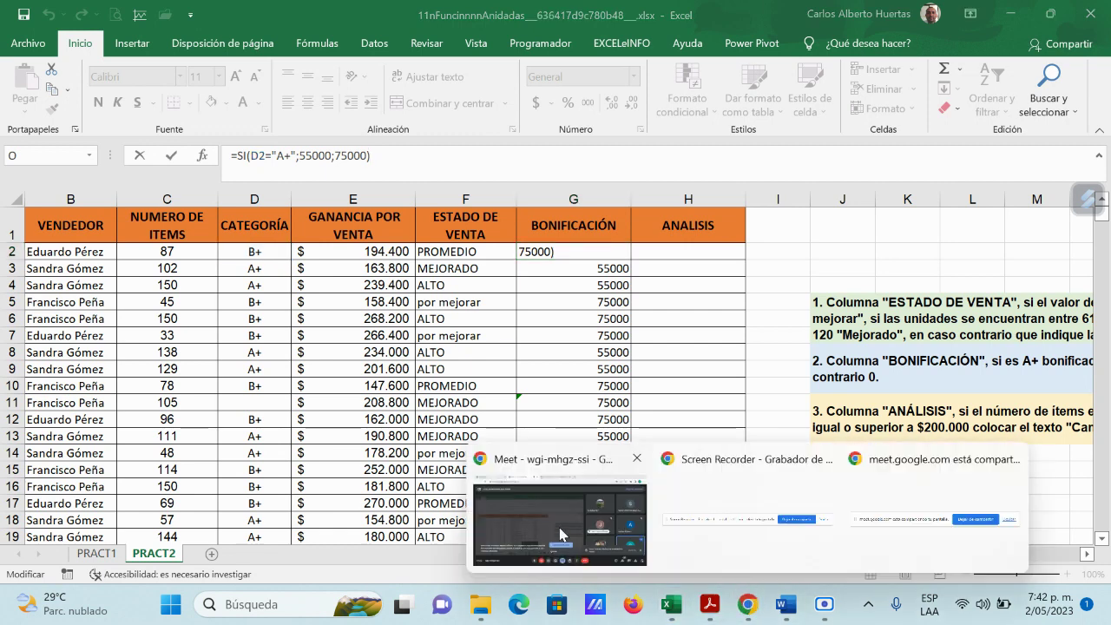
- Switch to the Google Meet call, dismiss the raised-hand and presenting notifications, and return to the Excel workbook
click(564, 512)
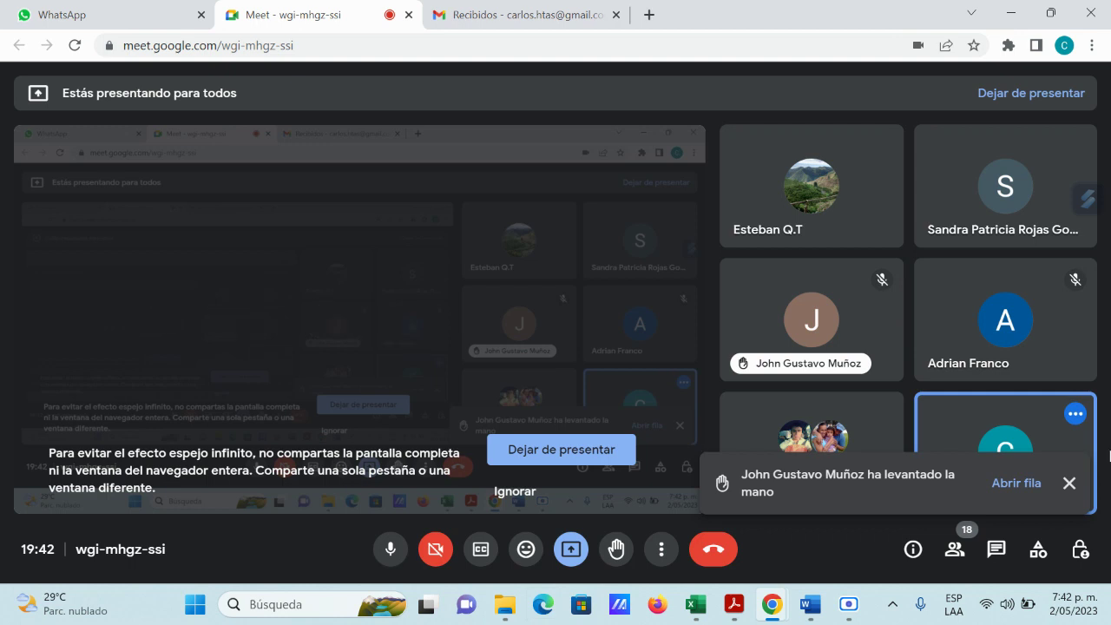
click(1072, 482)
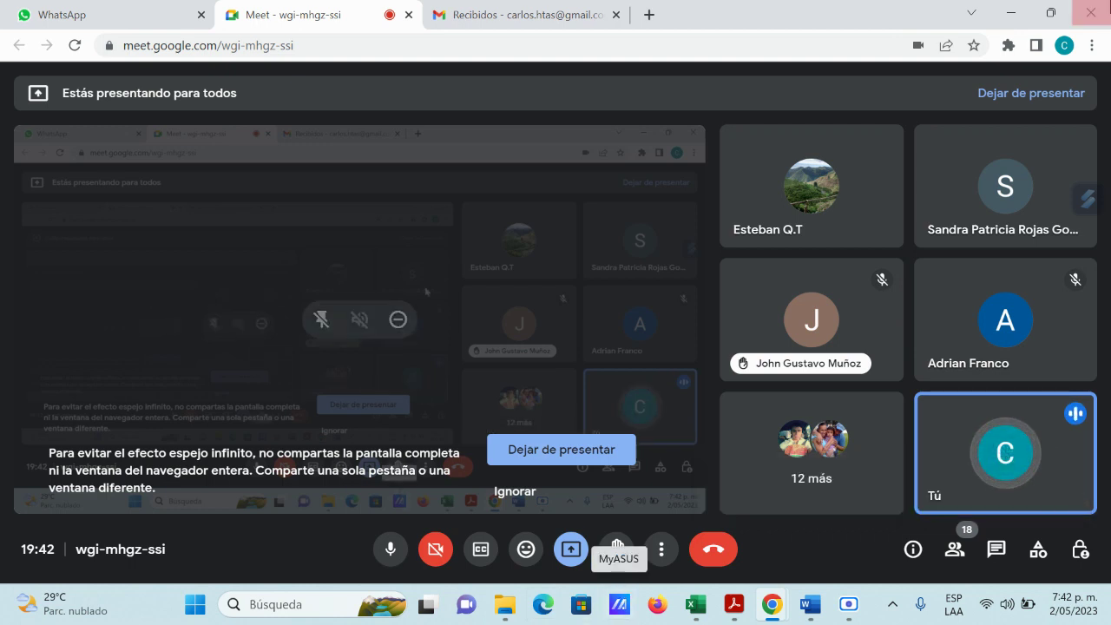
click(1012, 16)
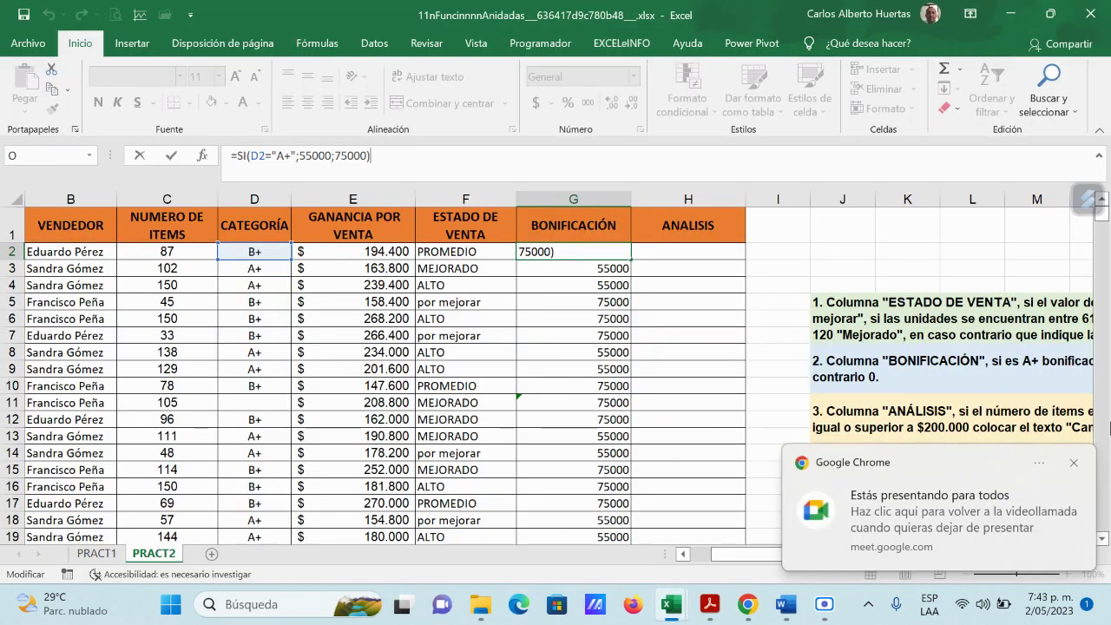
click(1073, 463)
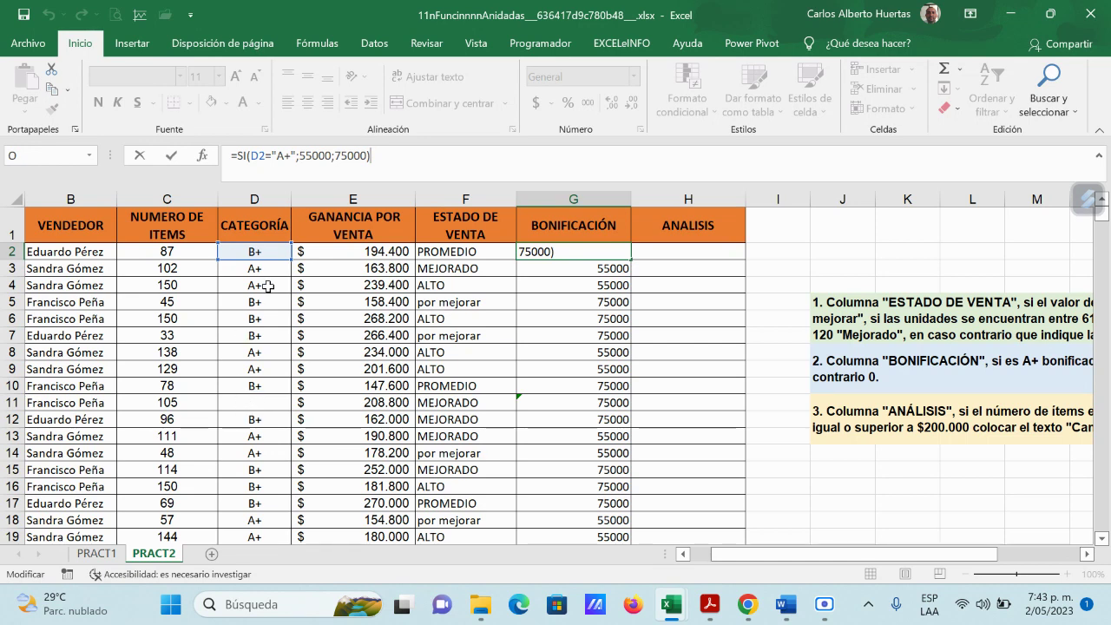
- Clear the BONIFICACIÓN formula from cell G11
click(524, 403)
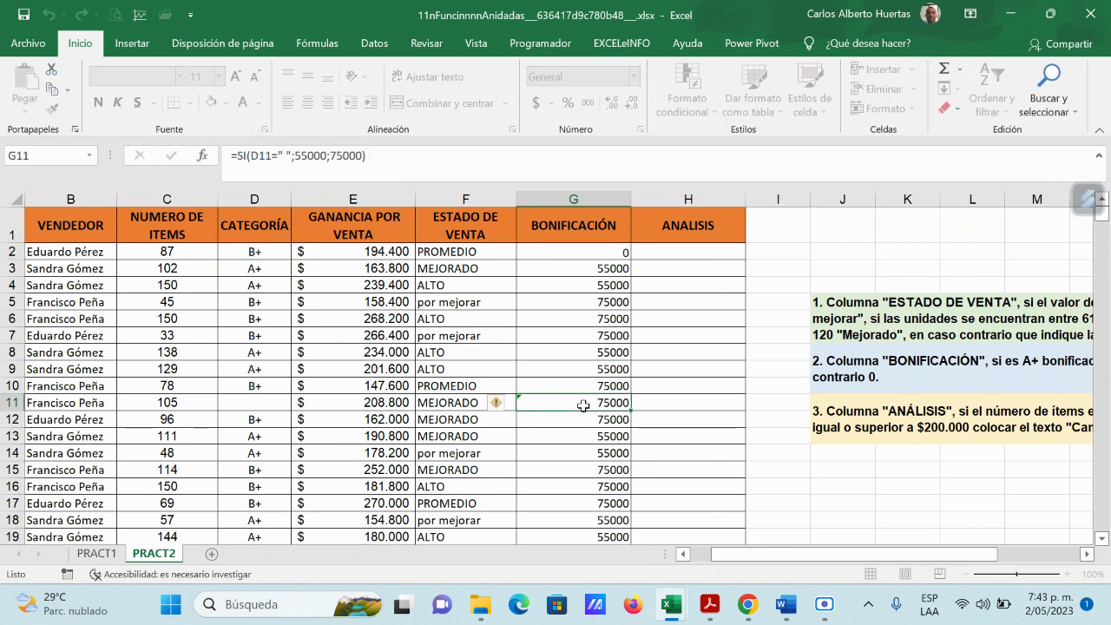
key(Delete)
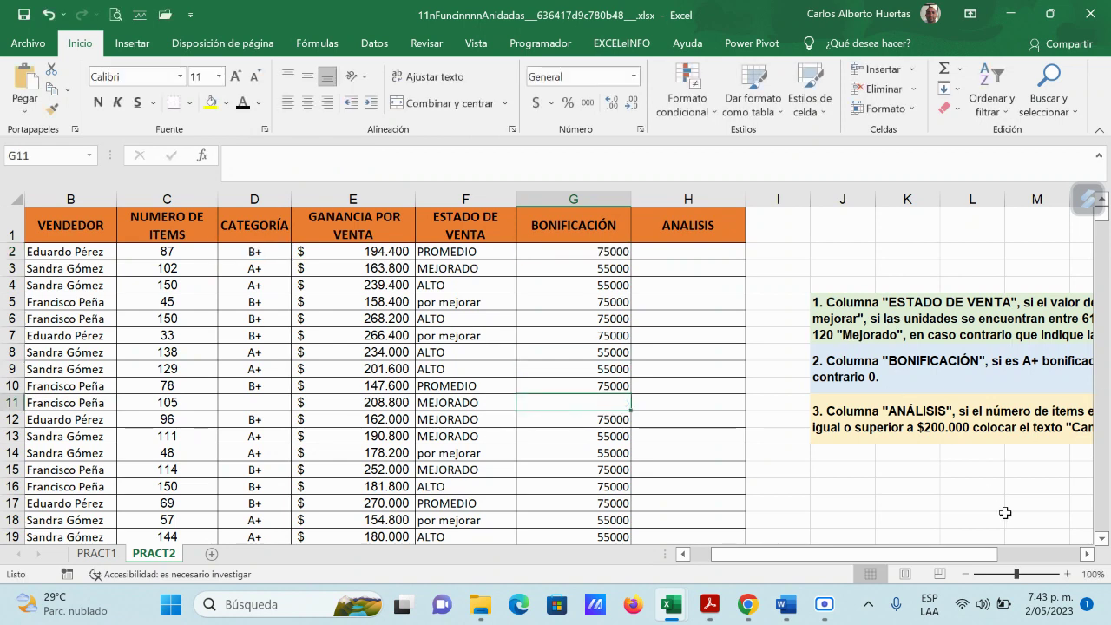
mouse_move(951, 567)
mouse_down()
mouse_move(998, 566)
mouse_move(944, 566)
mouse_up()
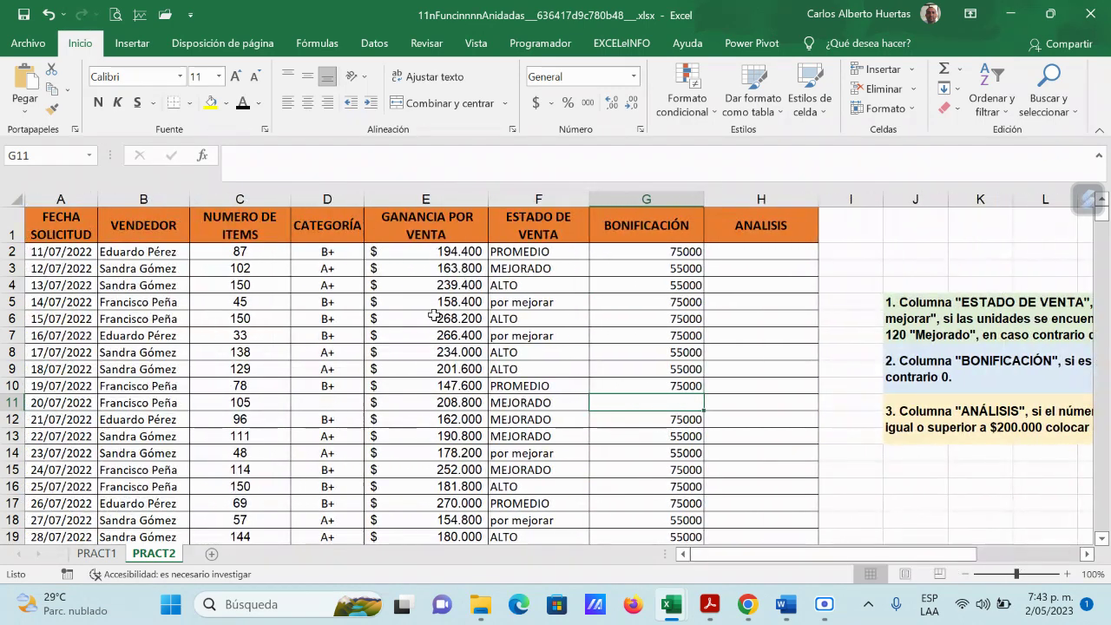
- Review G2's formula and check the CATEGORÍA column for blank cells, including D41 and D47
click(680, 253)
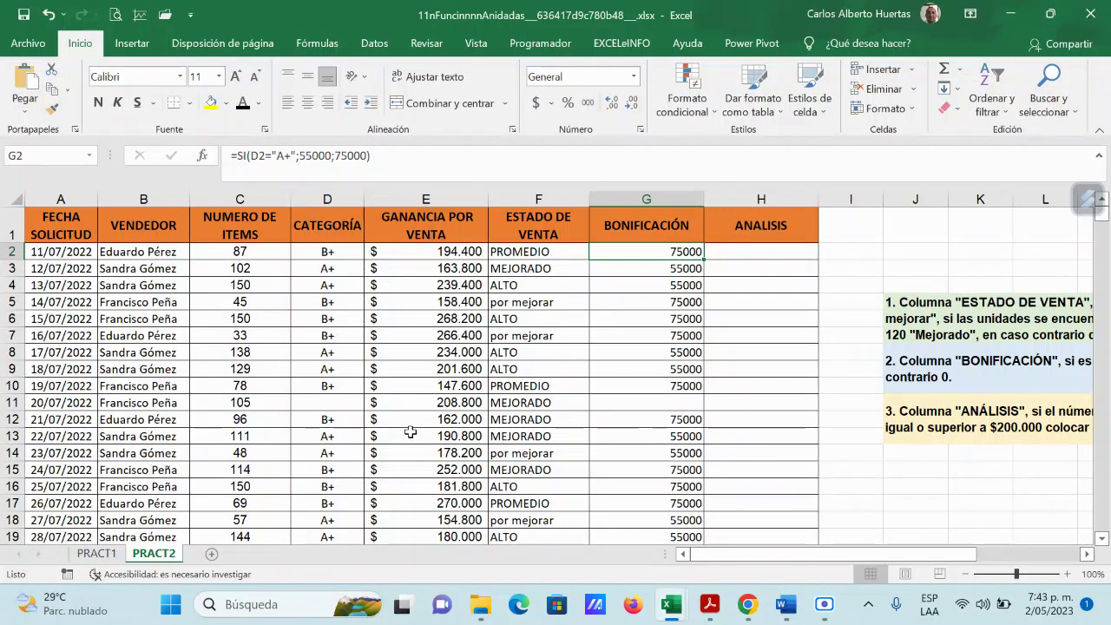
scroll(409, 431, down, 4)
scroll(409, 431, down, 7)
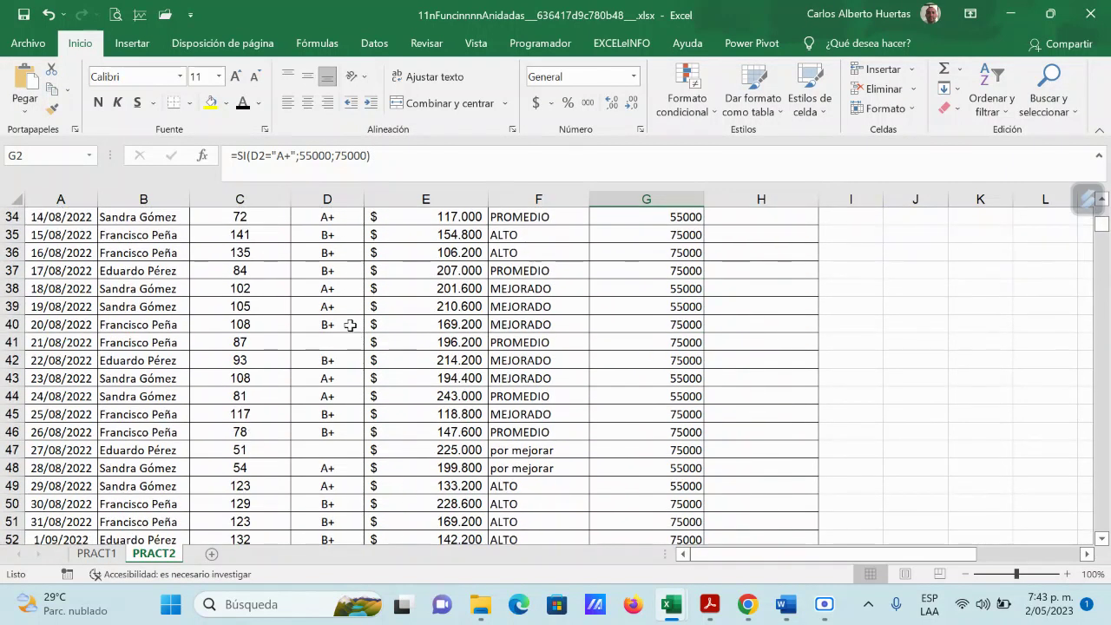
click(329, 341)
click(337, 449)
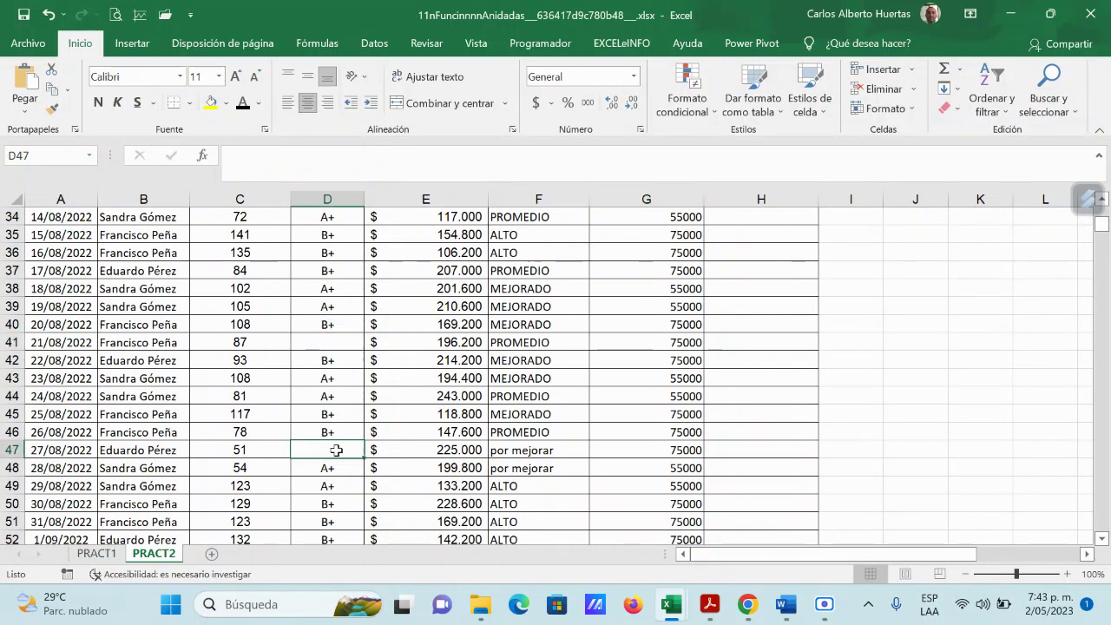
scroll(361, 426, up, 11)
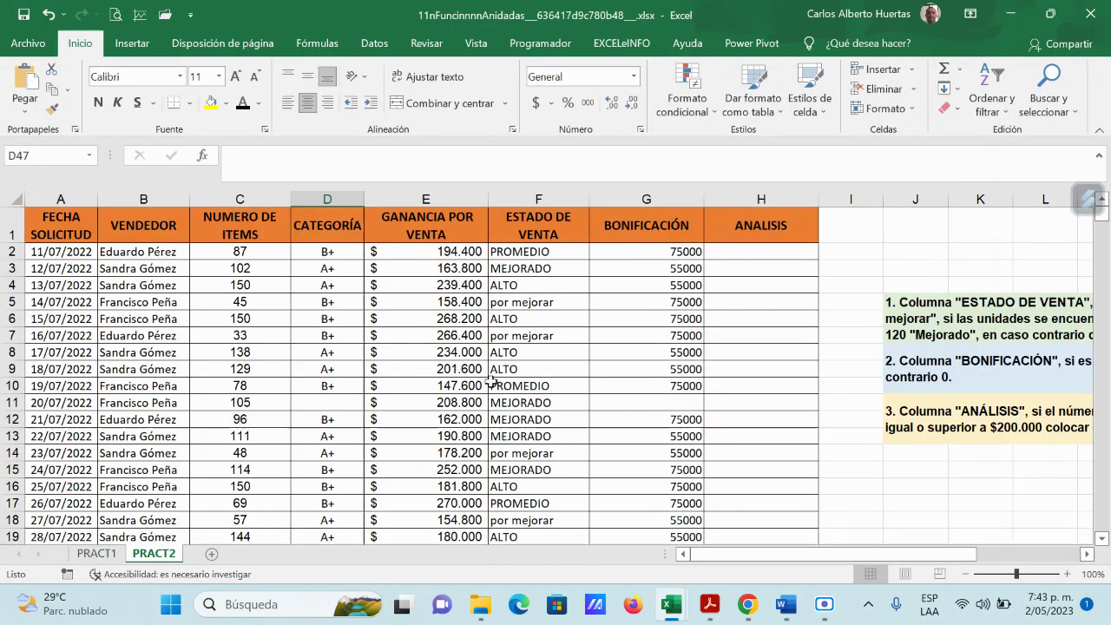
- Fill the BONIFICACIÓN formula from G10 down into G11
click(686, 403)
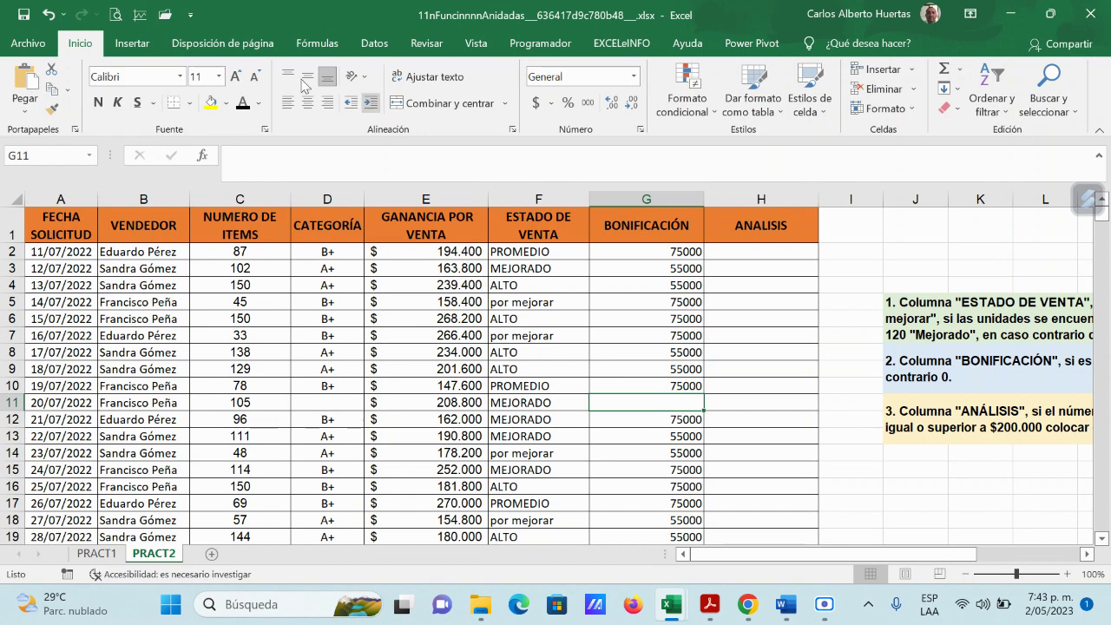
click(694, 386)
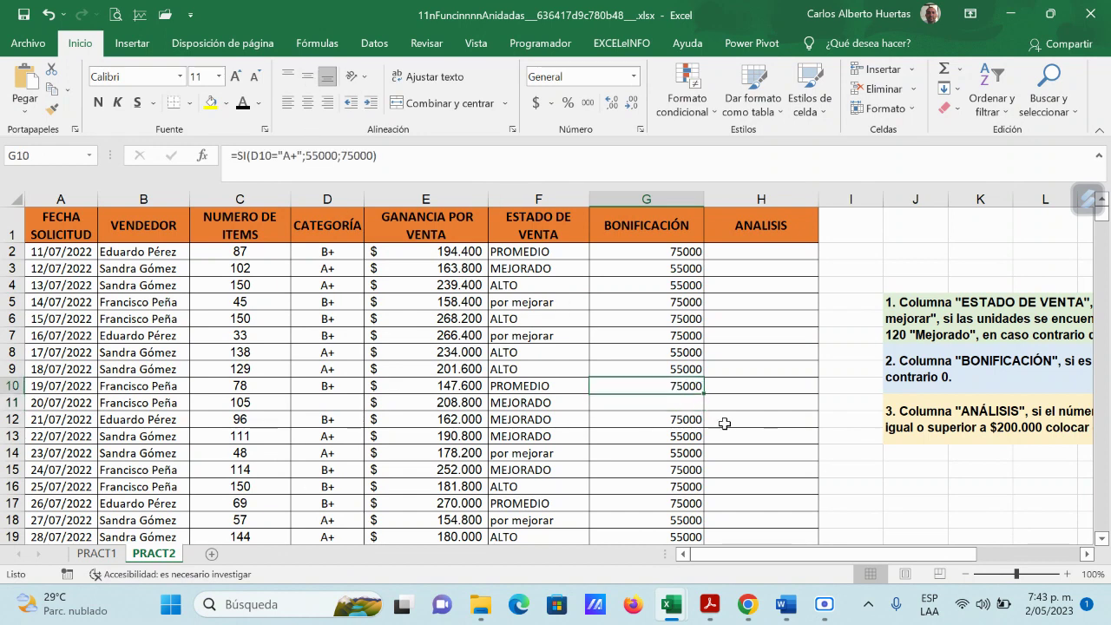
mouse_move(703, 393)
mouse_down()
mouse_move(704, 418)
mouse_move(694, 404)
mouse_up()
click(670, 406)
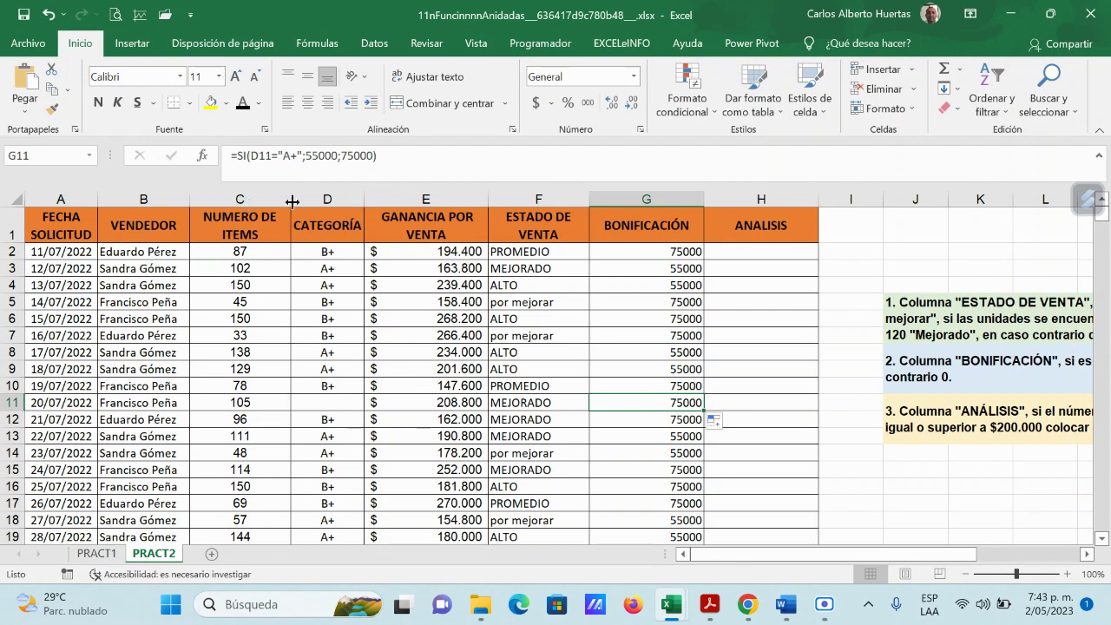
- Append ;si("d11 after the closing parenthesis of G11's BONIFICACIÓN formula
click(390, 155)
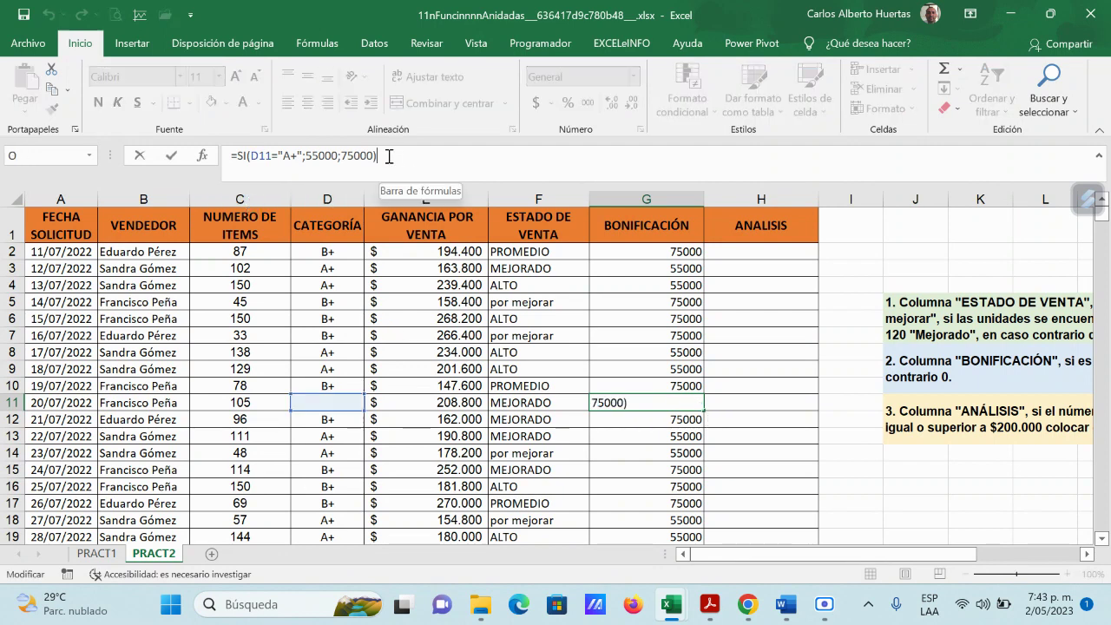
text(;)
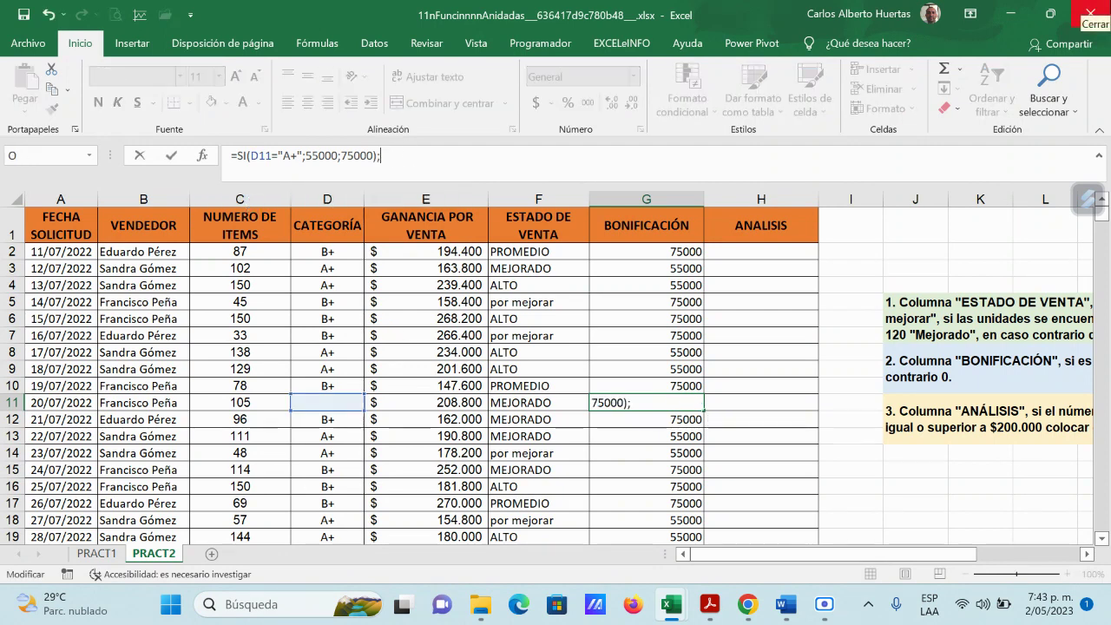
text(si)
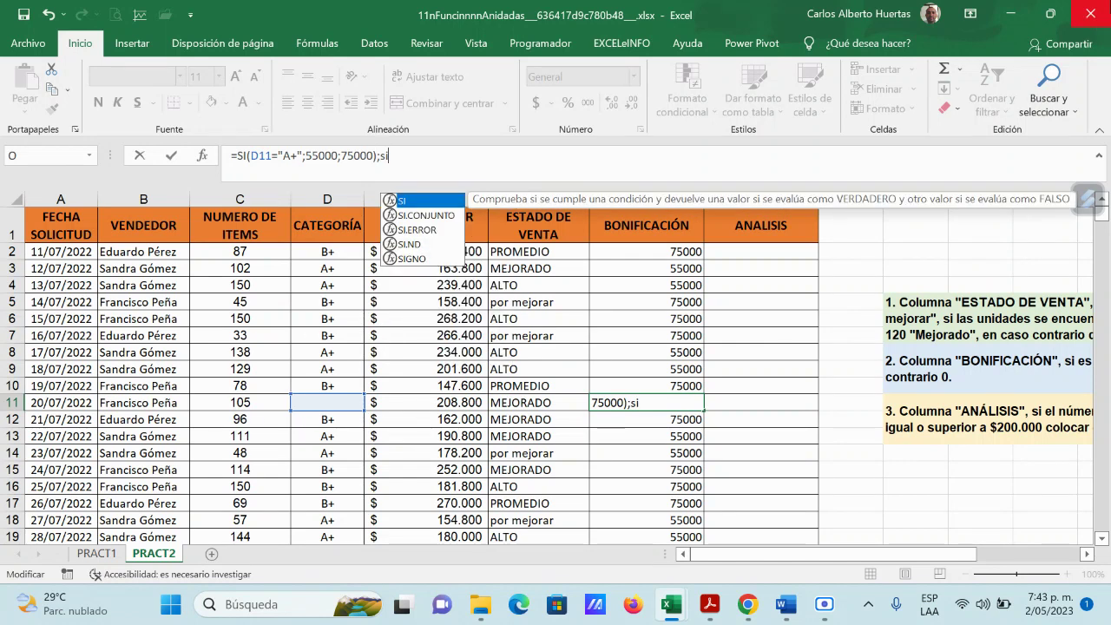
text(()
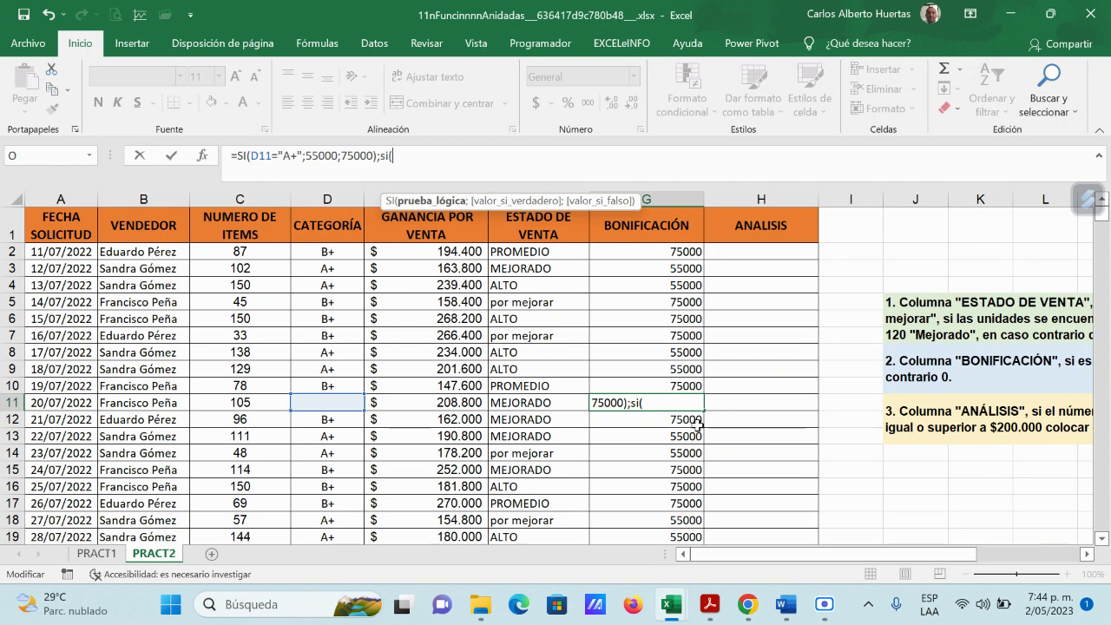
text(")
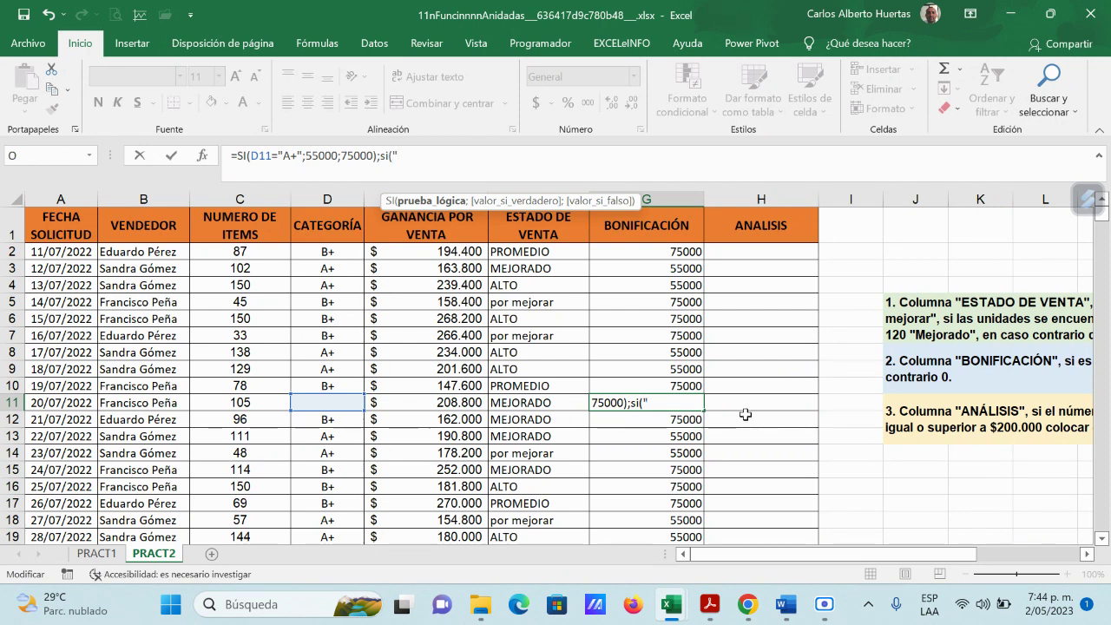
text(c11)
key(BackSpace)
key(BackSpace)
key(BackSpace)
text(d11)
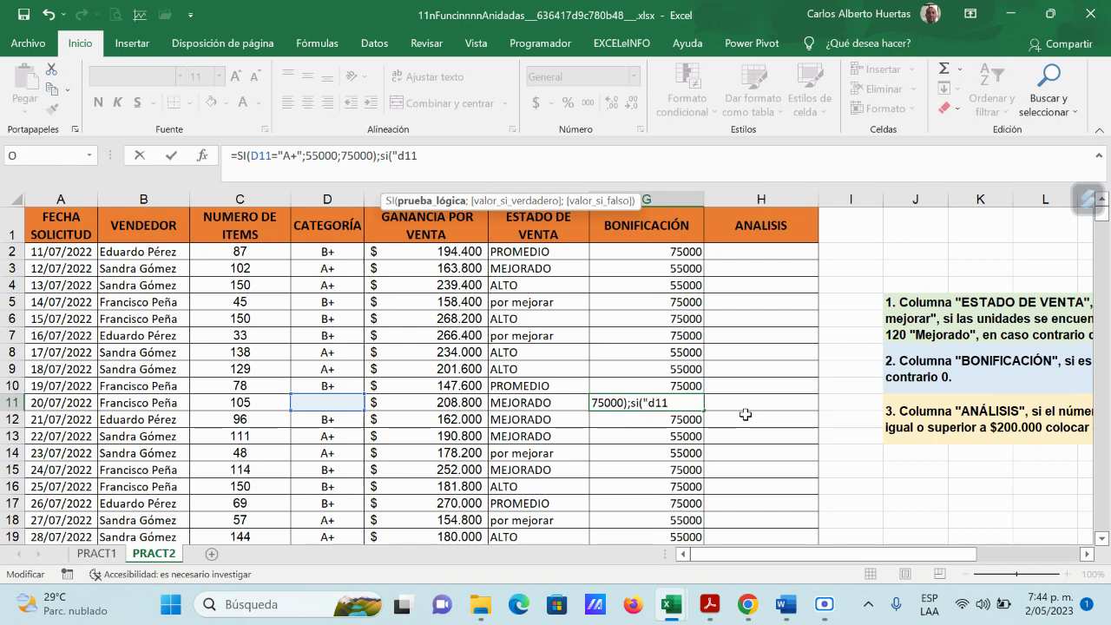
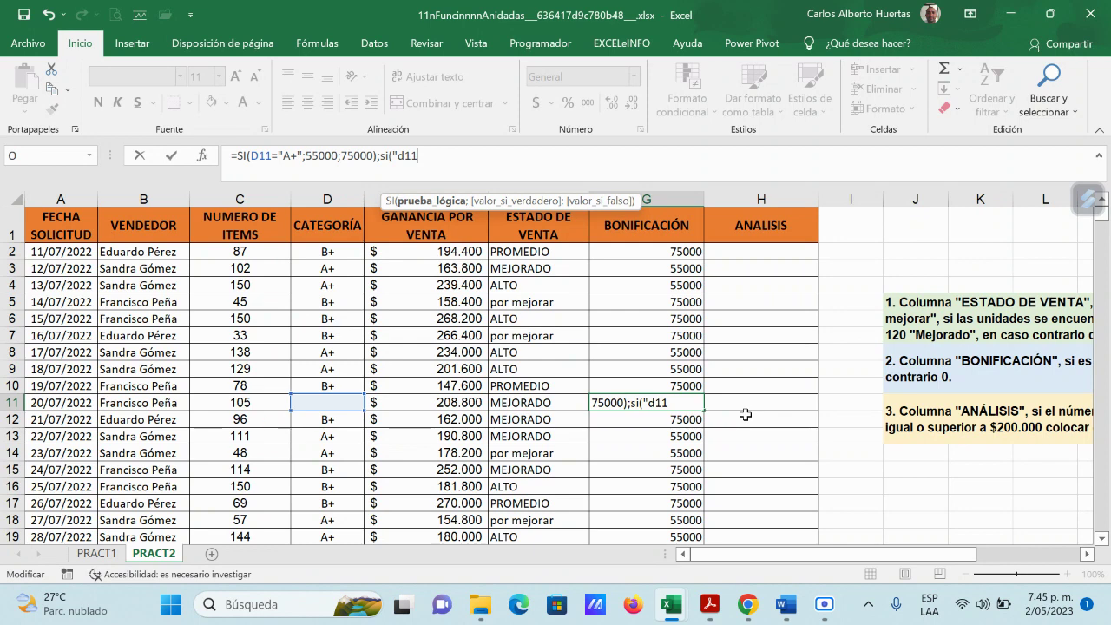
- Replace "d11 in G11's second SI with d11=" ";0) and enter the formula
key(BackSpace)
key(BackSpace)
key(BackSpace)
key(BackSpace)
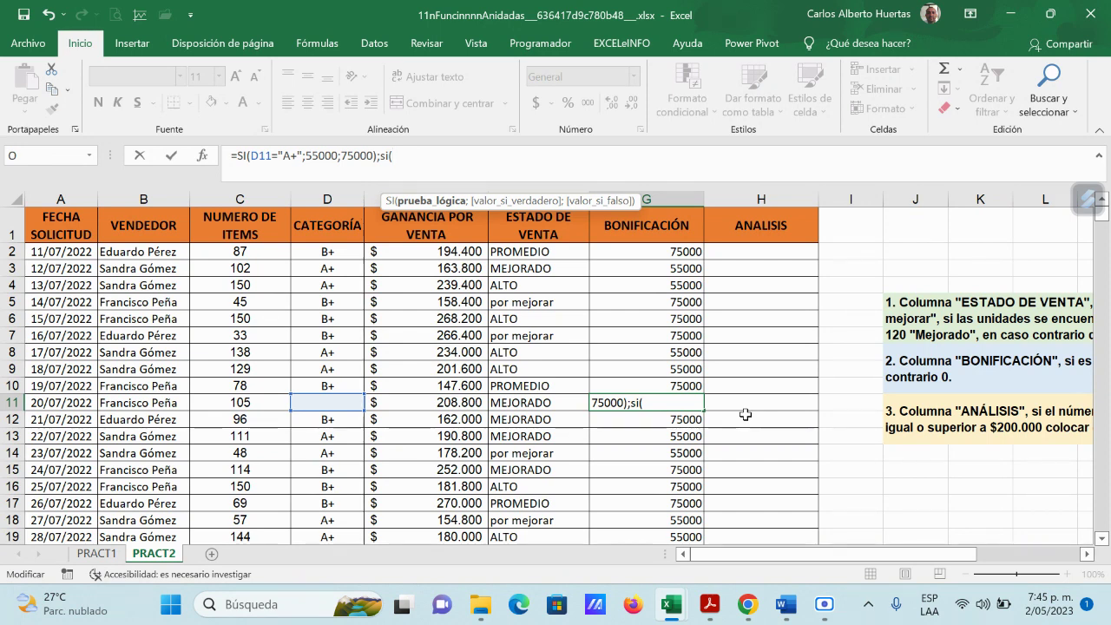
text(d11)
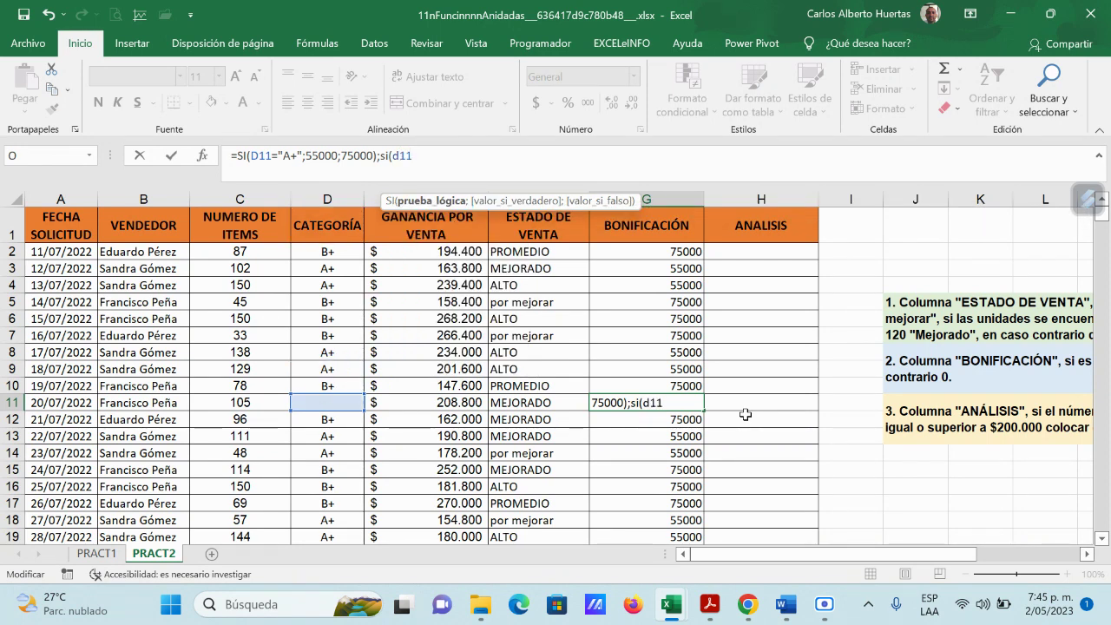
text(=" ";)
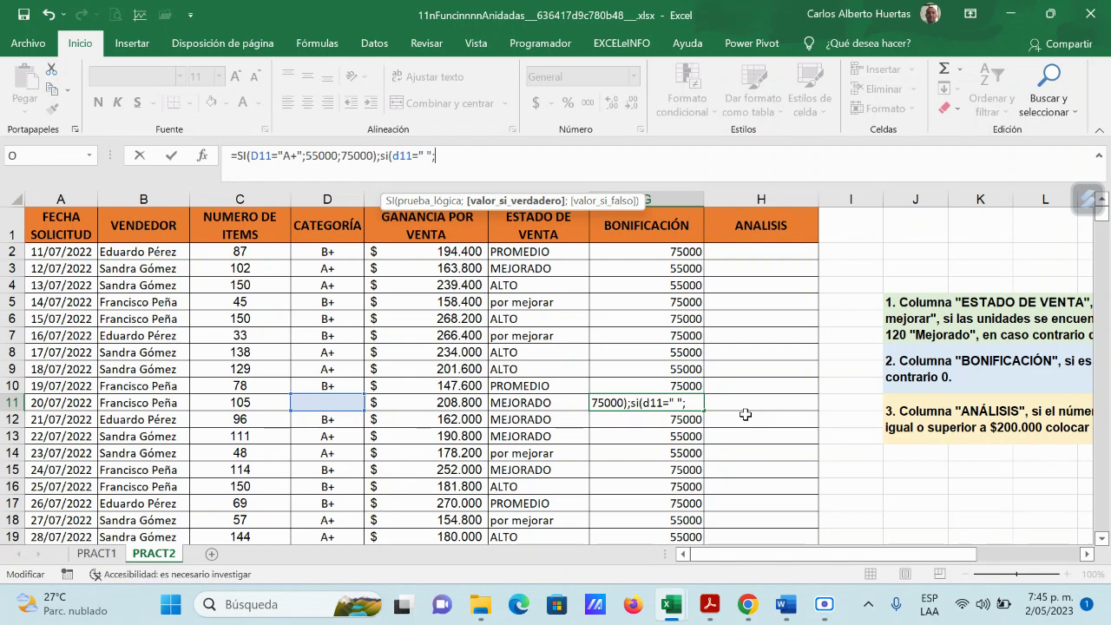
text(0))
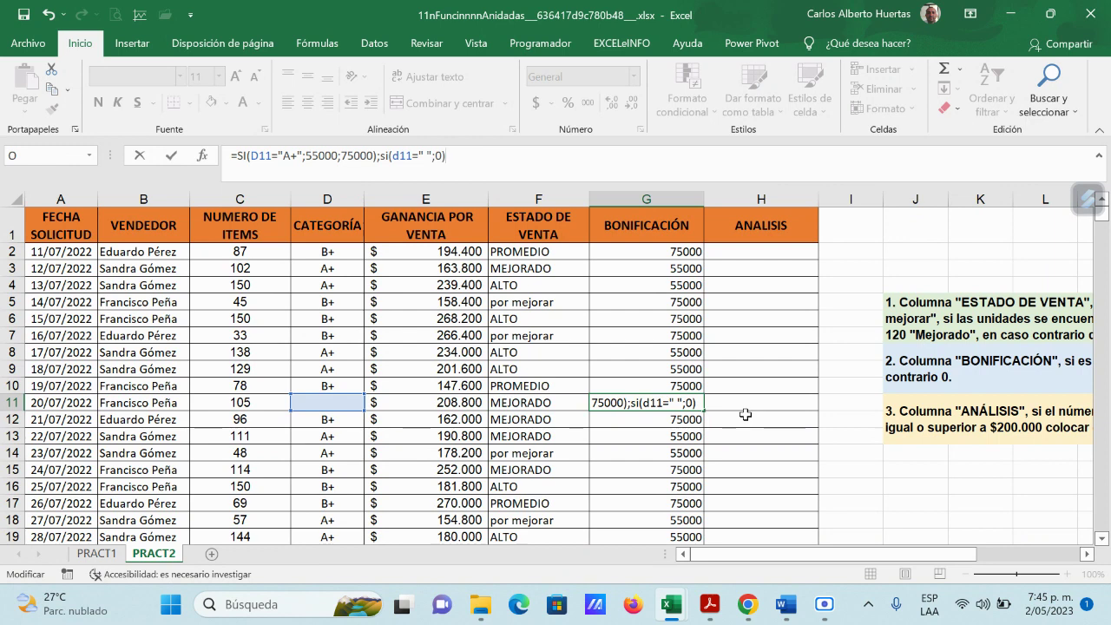
key(Return)
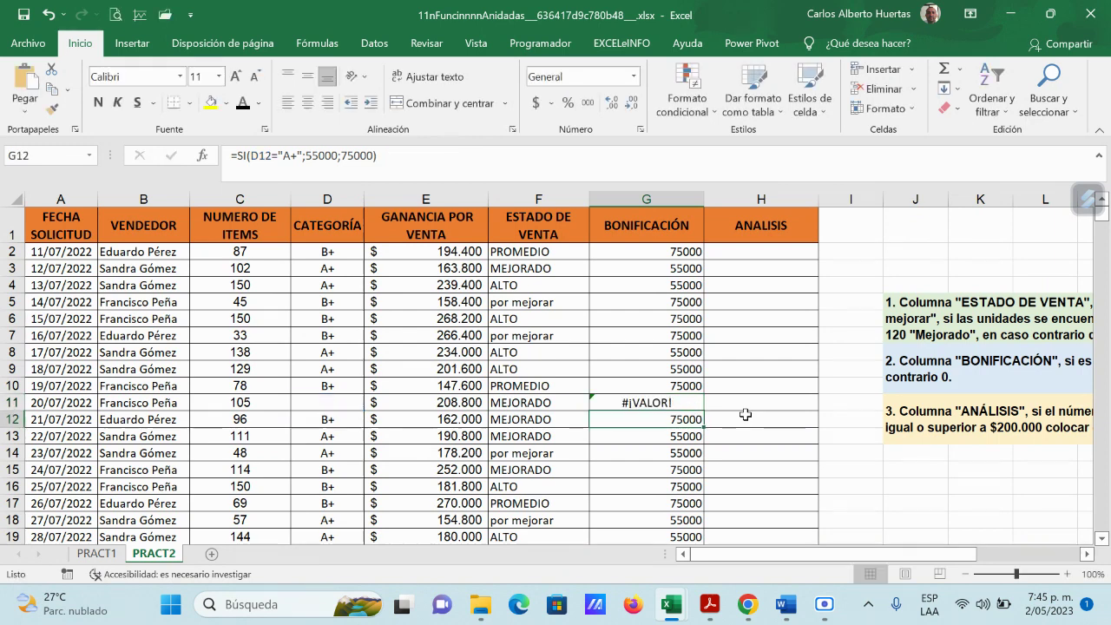
- Try to enter G11's formula with the quotation marks removed from the second SI condition, leaving D11= ;0
key(Up)
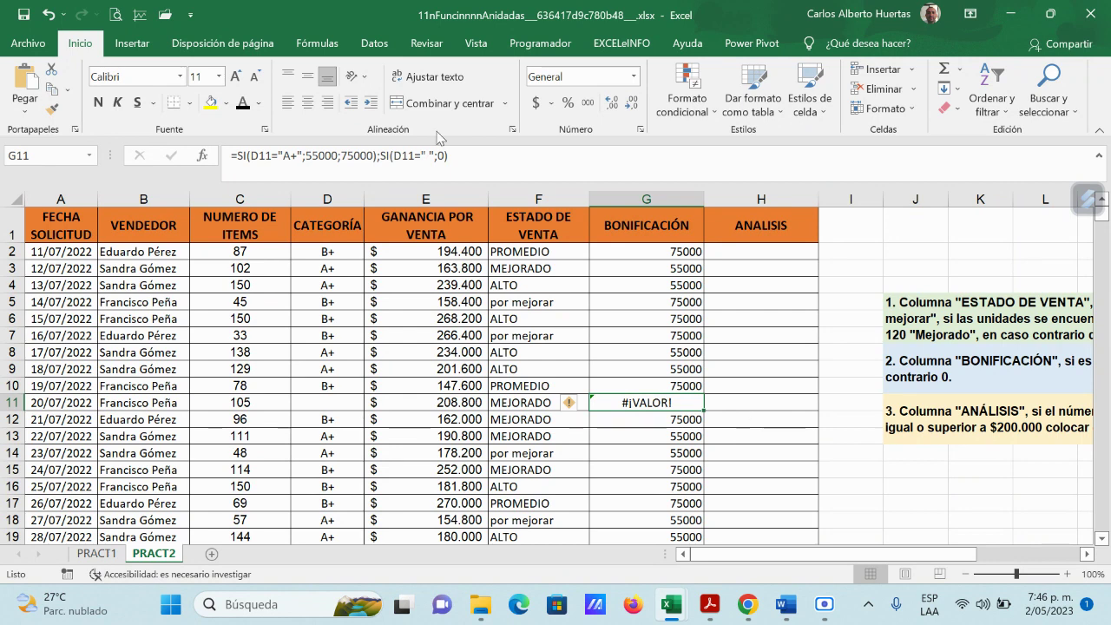
click(423, 156)
key(Delete)
key(Delete)
key(Delete)
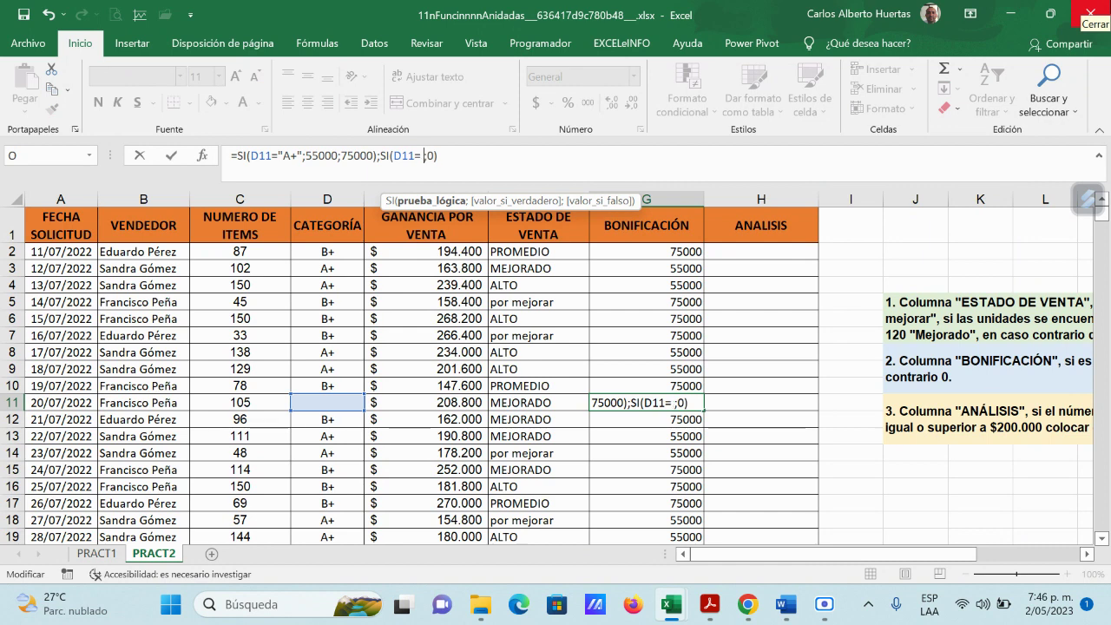
key(Return)
key(Return)
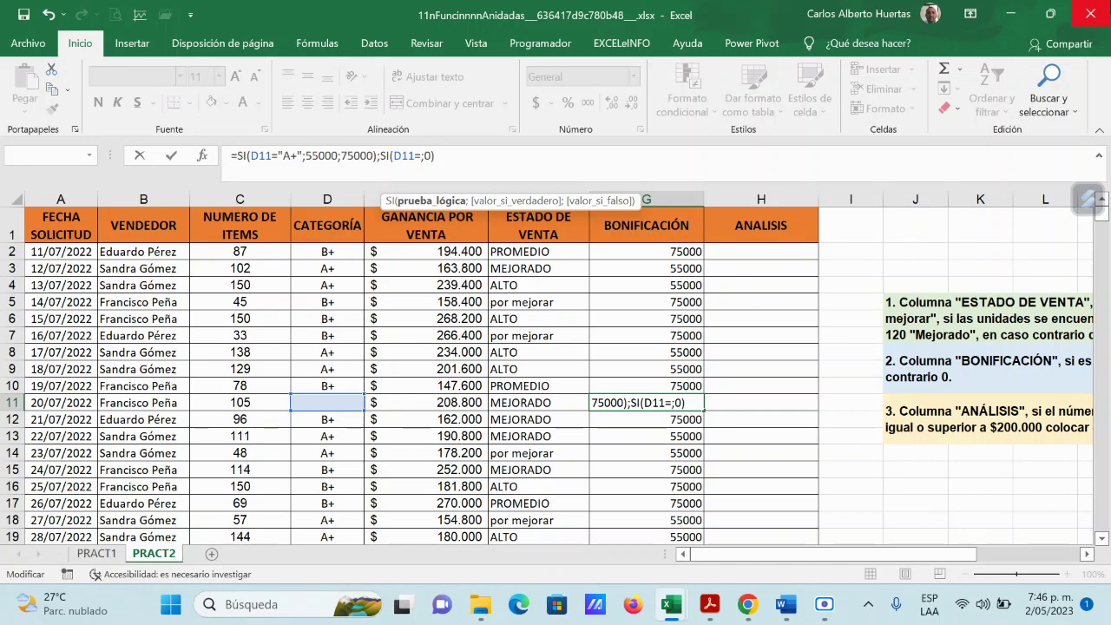
- Complete G11's second SI as SI(D11=" ";1;0) and enter the formula
text(" ")
key(Right)
key(Delete)
text(1)
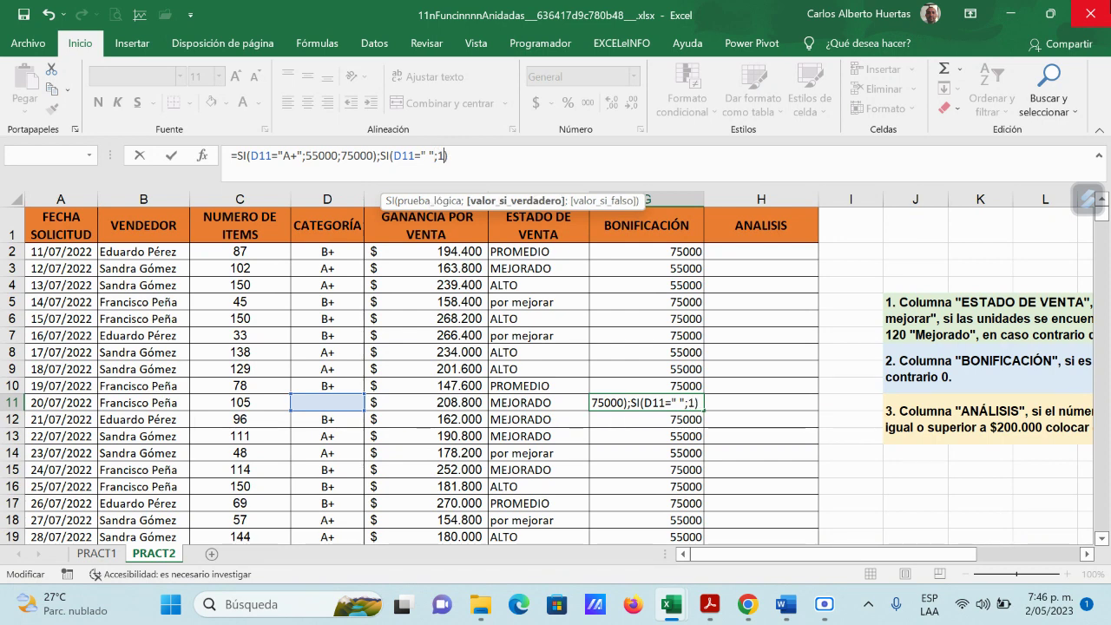
text(;0)
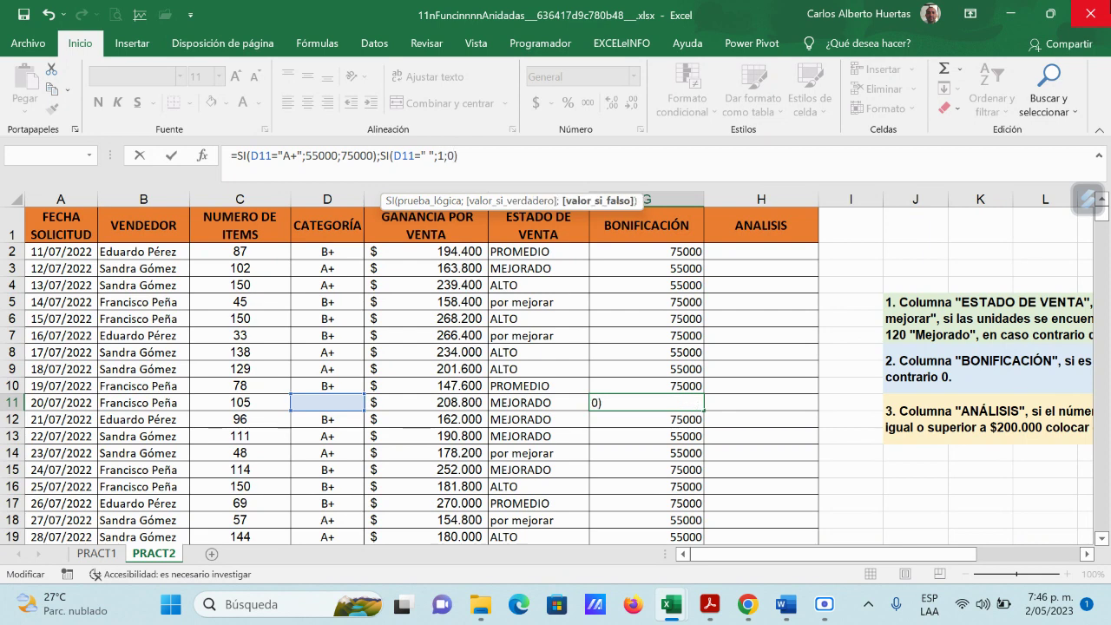
key(Return)
click(646, 403)
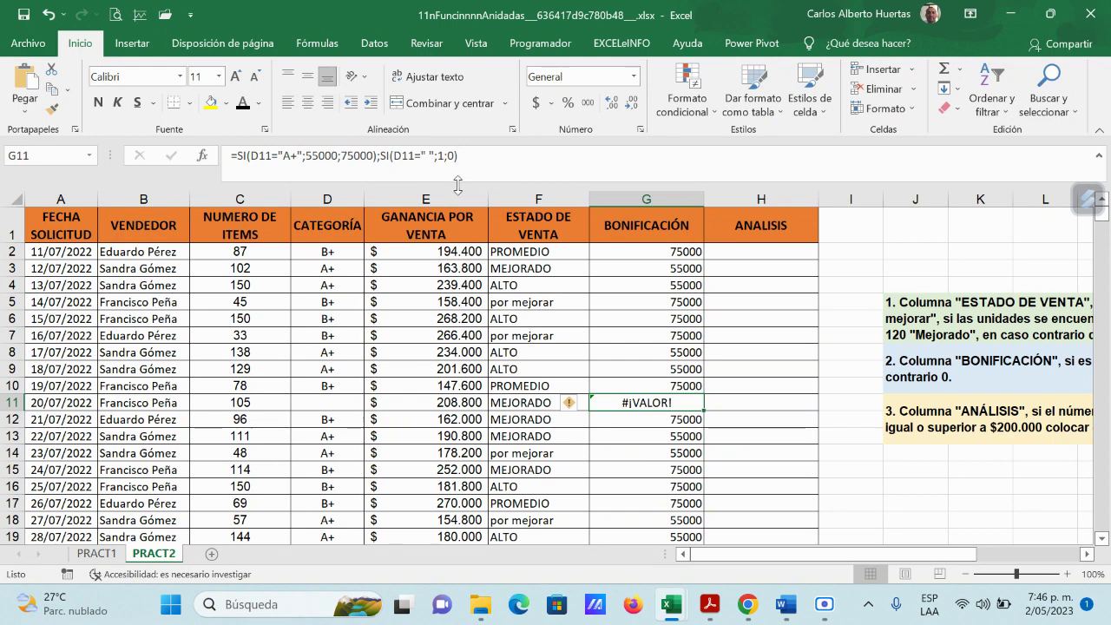
- Wrap the D11=" " condition of G11's second SI in a Y function
click(394, 155)
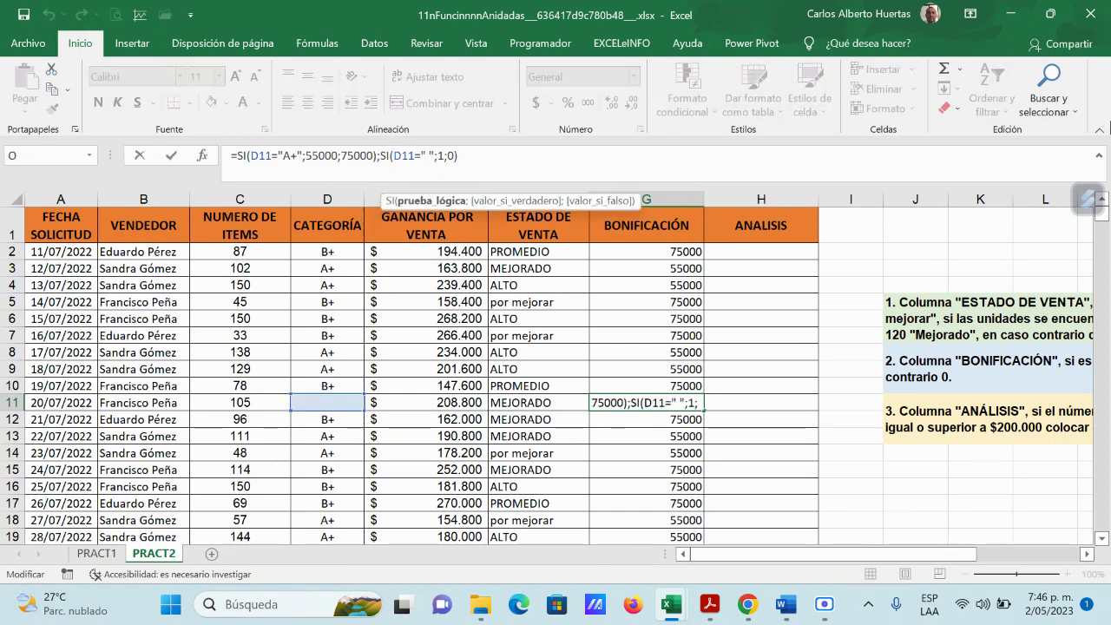
text(y)
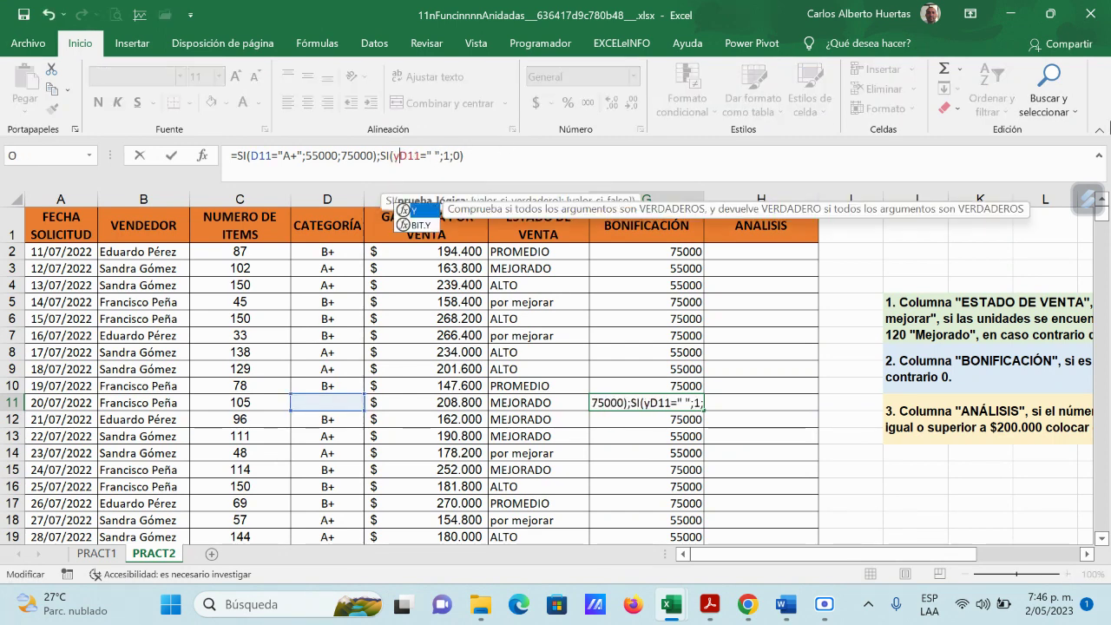
text(()
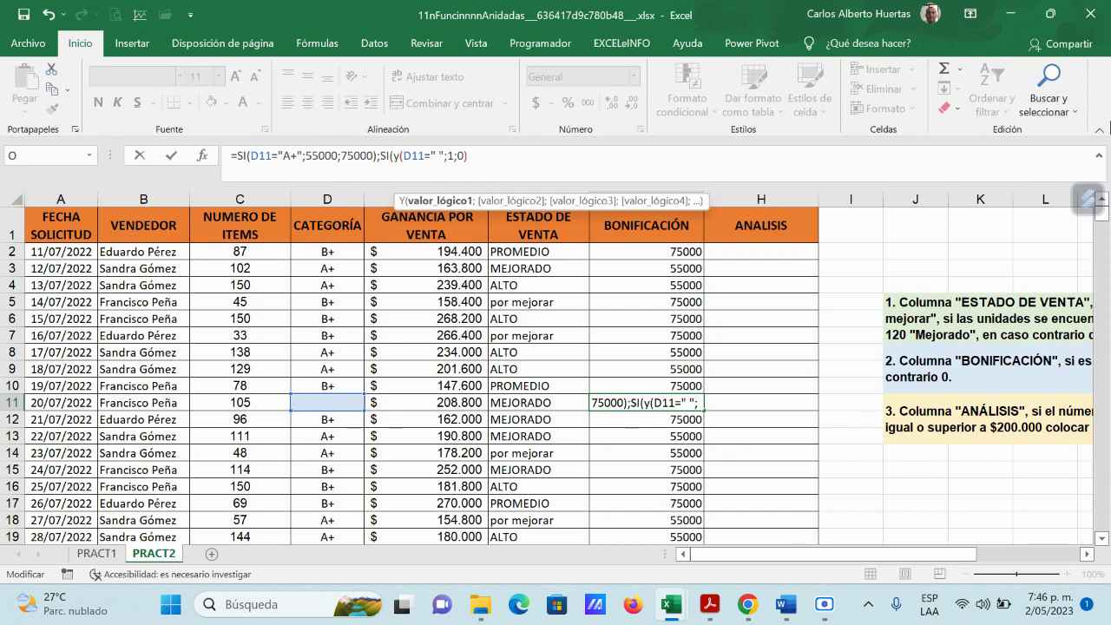
click(424, 155)
text())
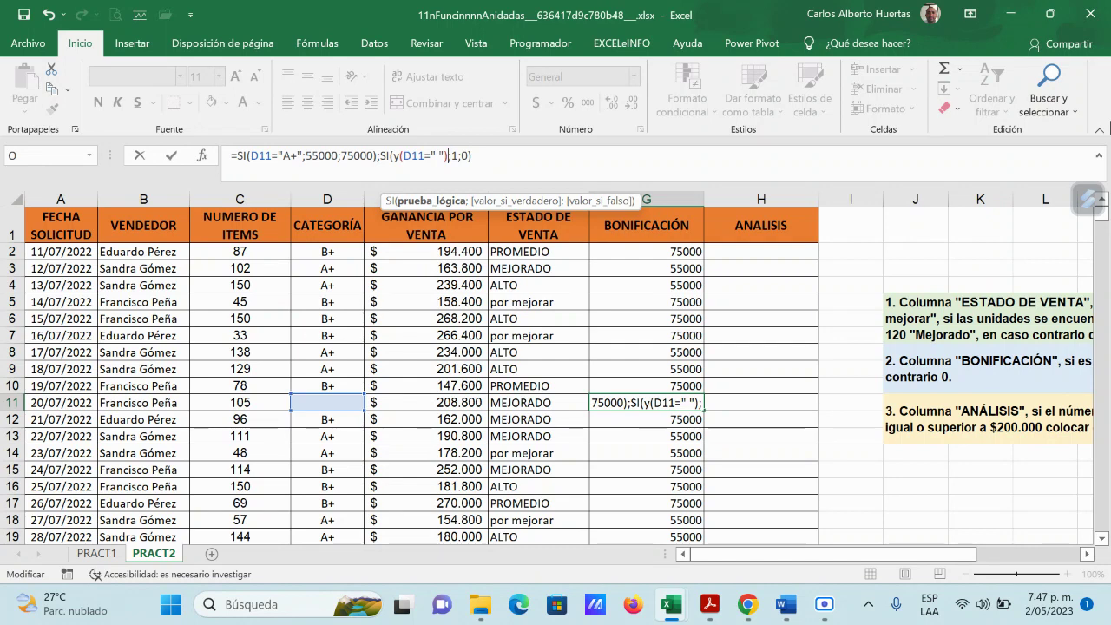
click(439, 155)
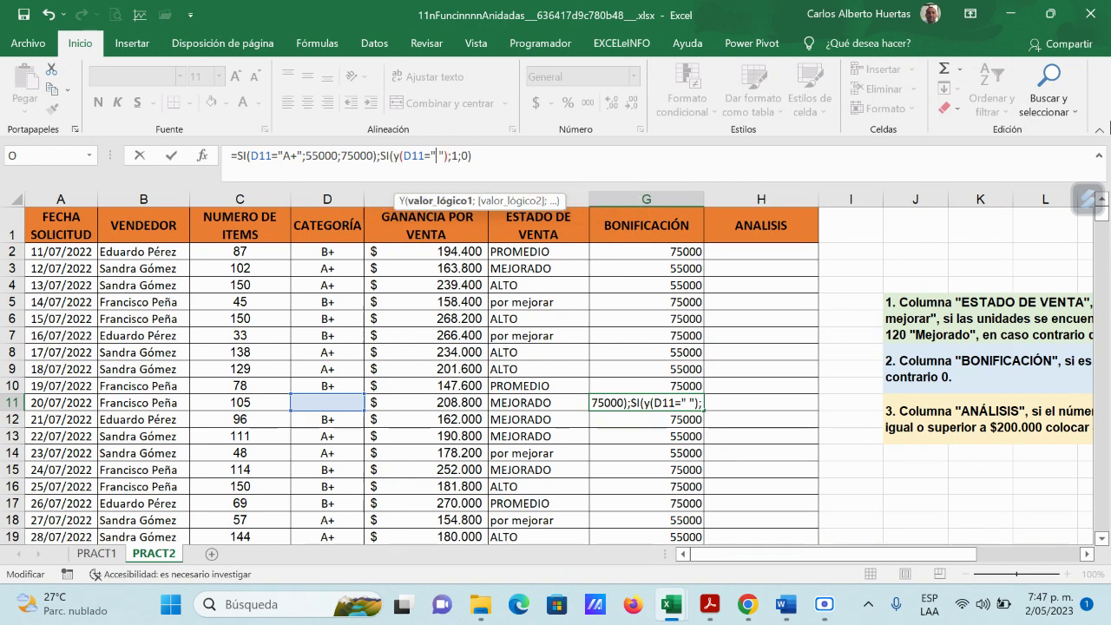
click(393, 155)
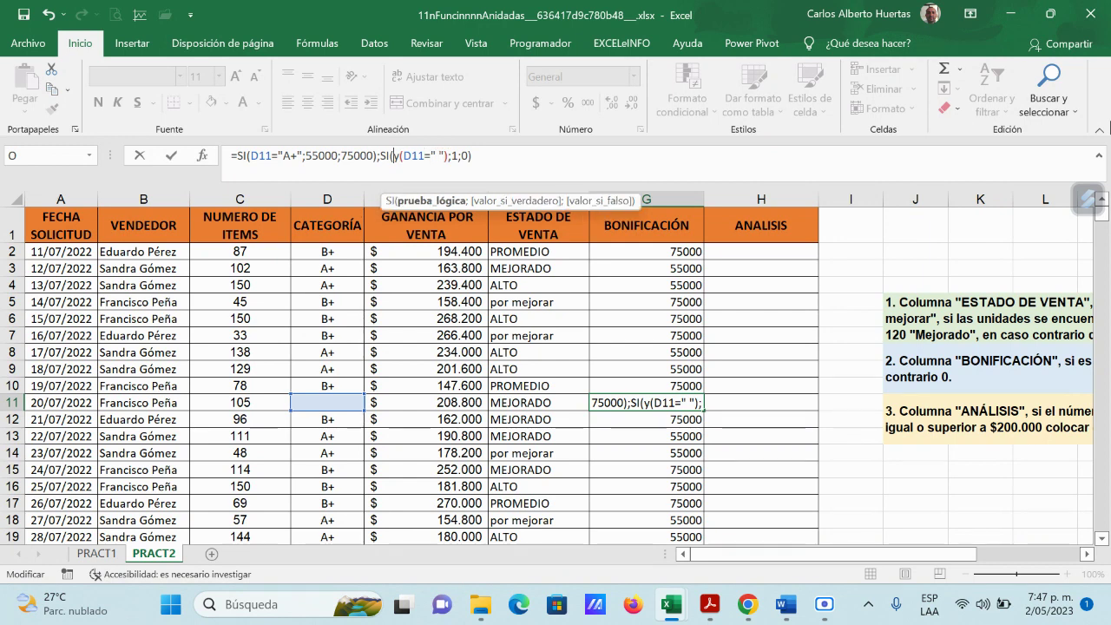
- Try to nest the second SI in G11 by moving the closing parenthesis from after 75000 to the formula's end
click(378, 155)
key(BackSpace)
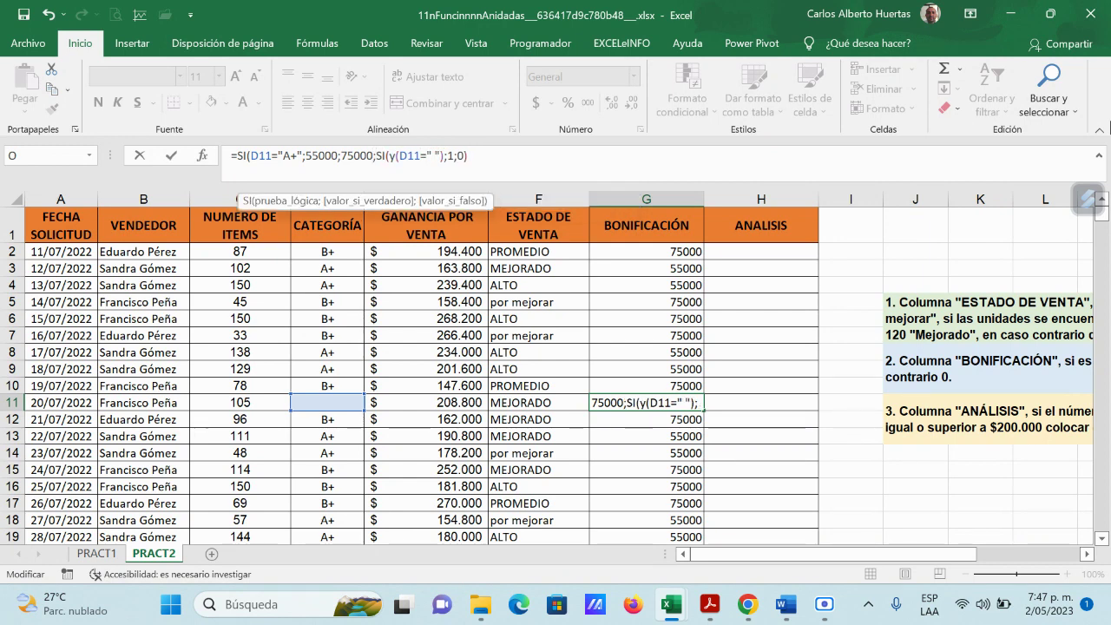
click(426, 155)
click(441, 155)
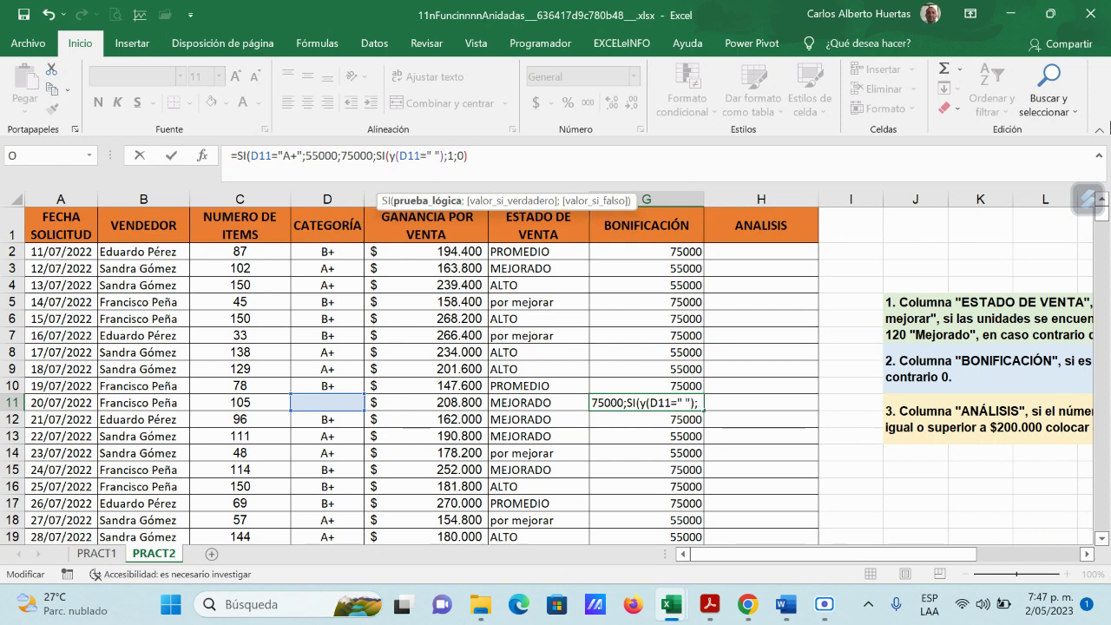
click(446, 155)
click(469, 155)
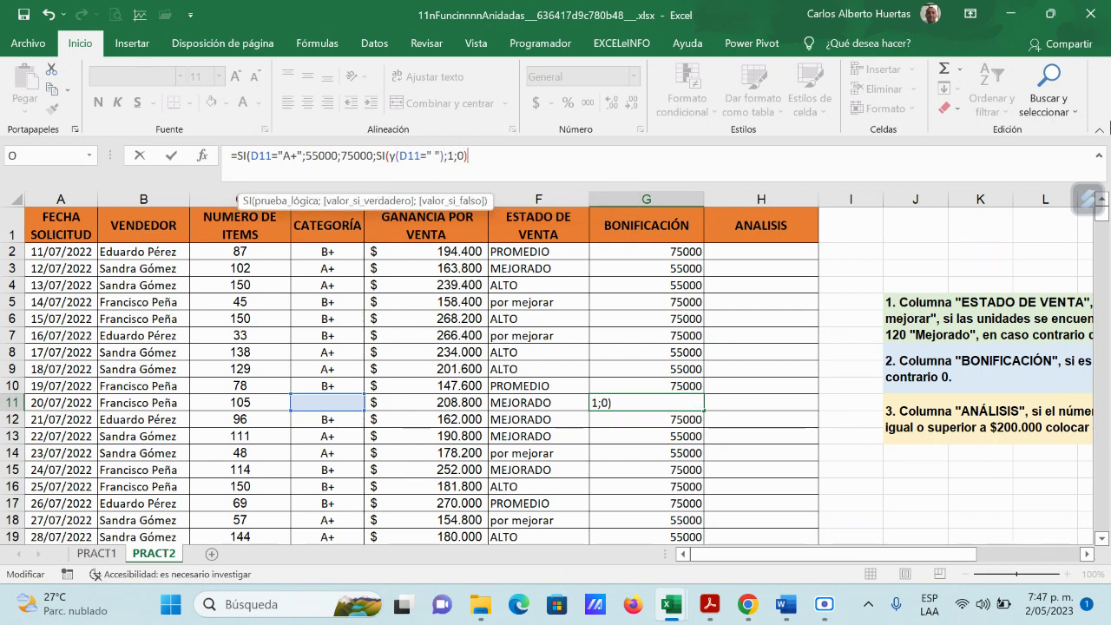
text())
key(Return)
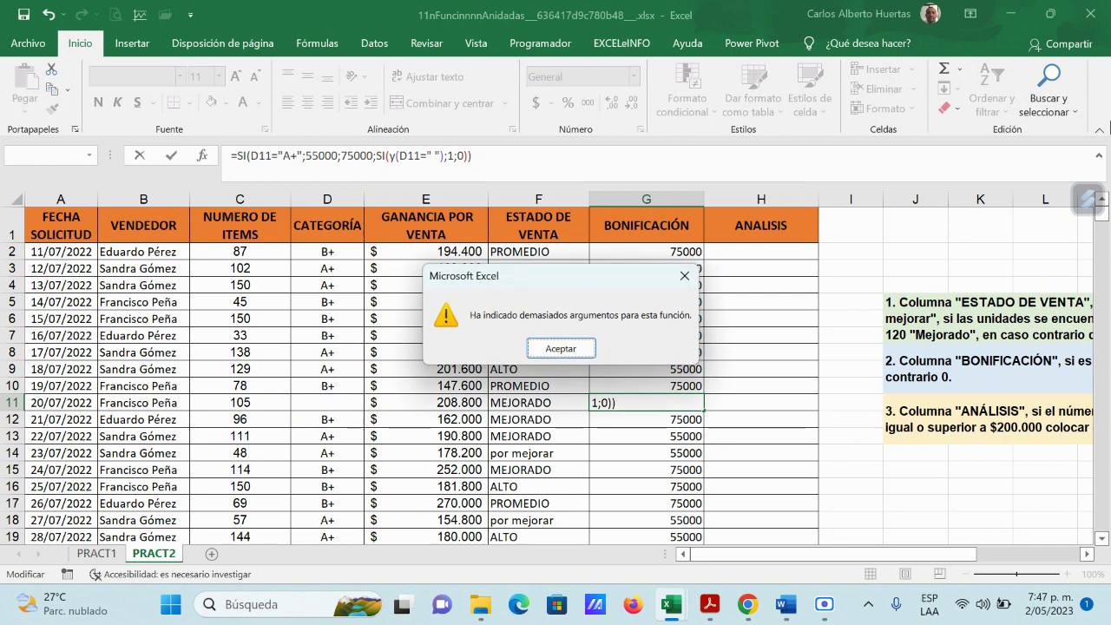
key(Return)
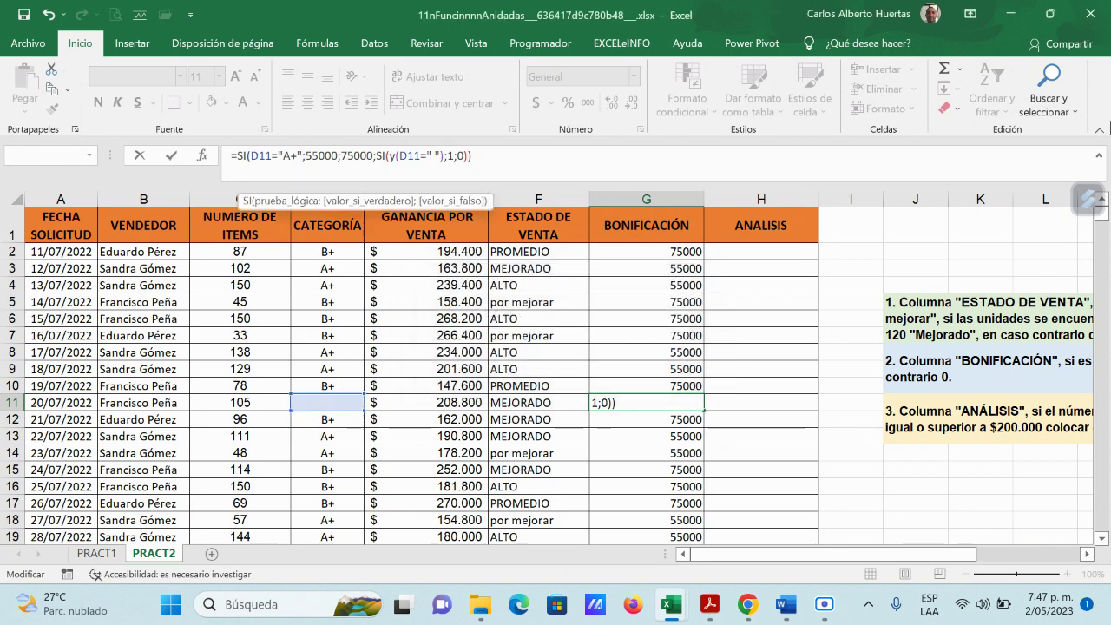
- Remove the extra closing parenthesis from the end of G11's formula and try to enter it
key(BackSpace)
key(Return)
key(Return)
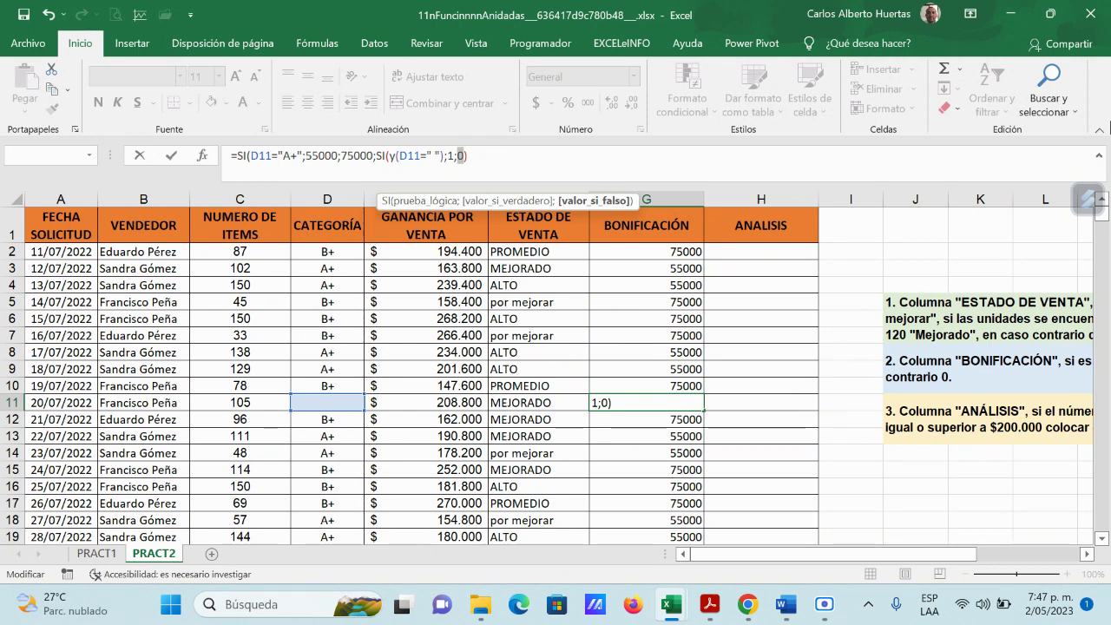
- Replace " " with d11 in G11's Y condition and try to enter the formula
key(Left)
key(Left)
key(Left)
key(Left)
key(BackSpace)
key(BackSpace)
key(BackSpace)
text(d11)
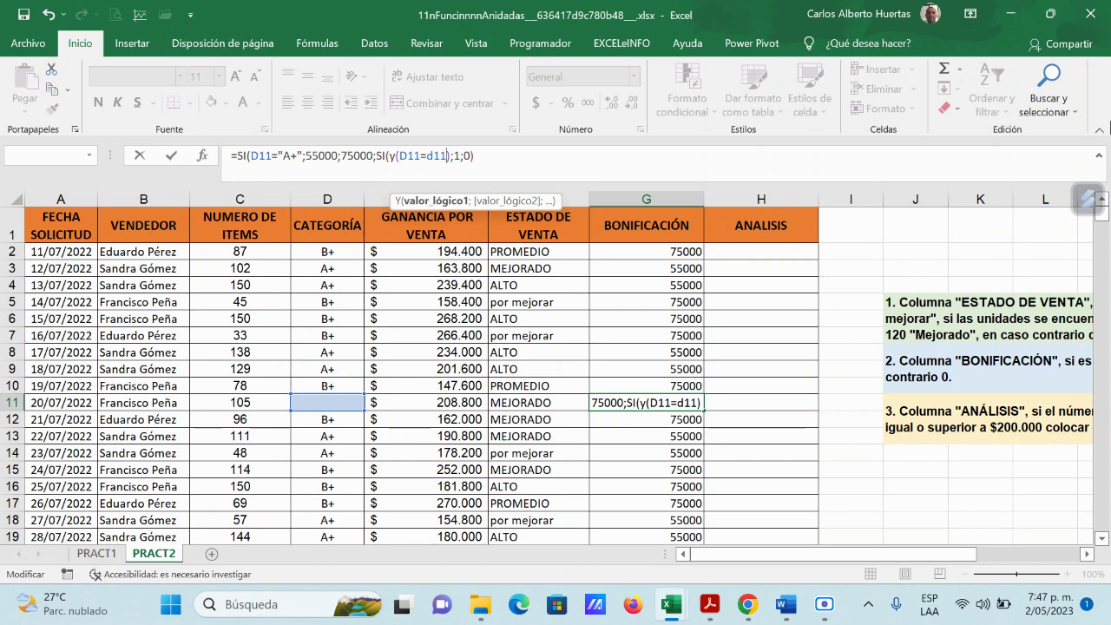
key(Return)
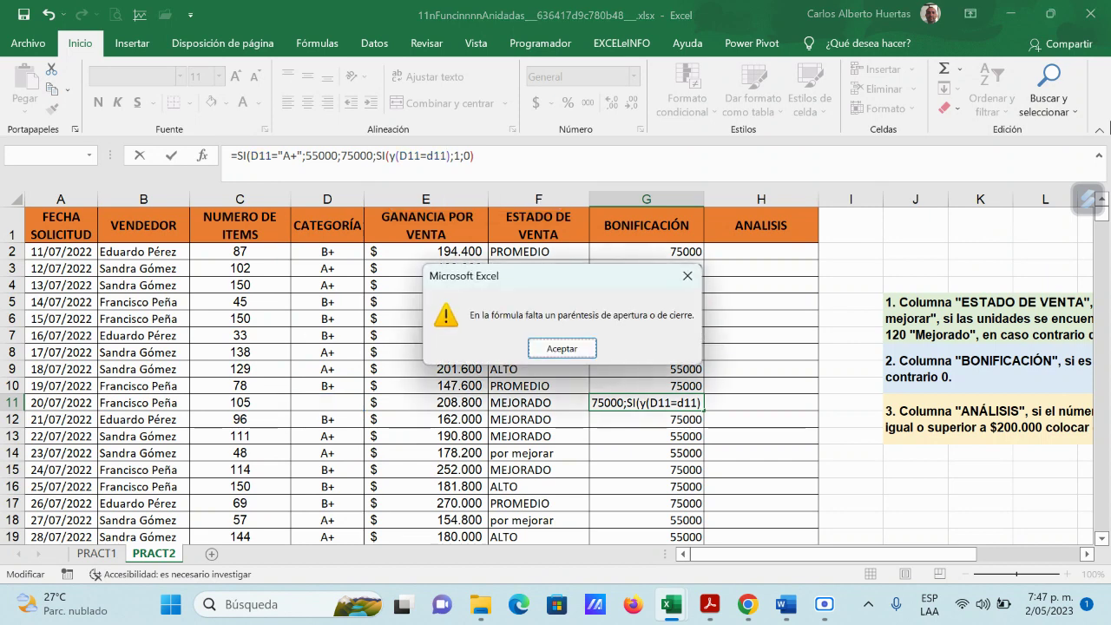
key(Return)
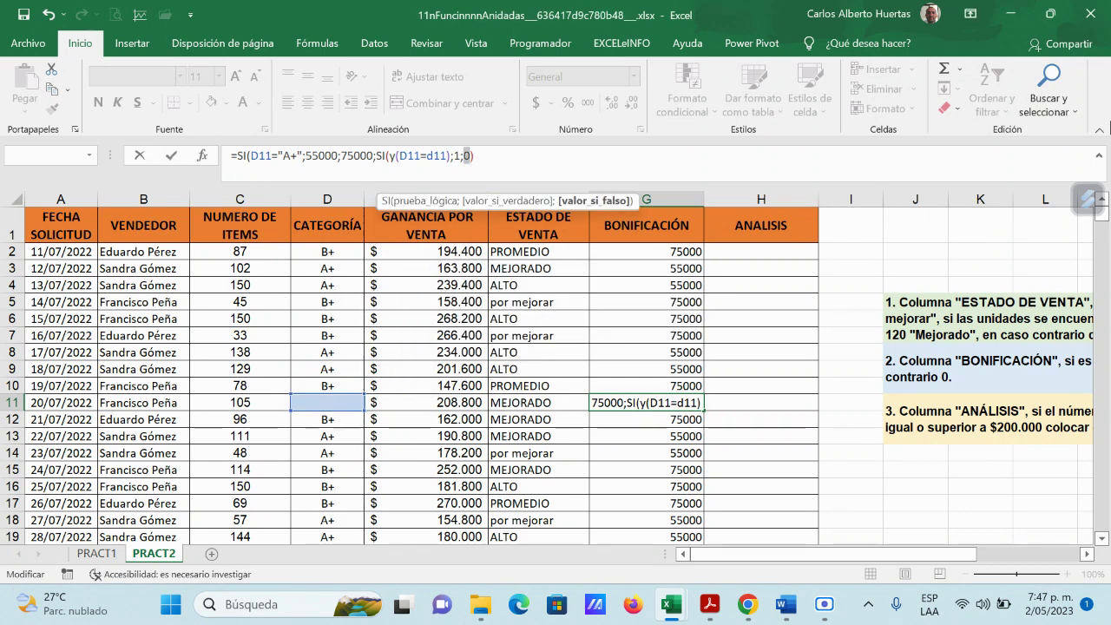
key(Return)
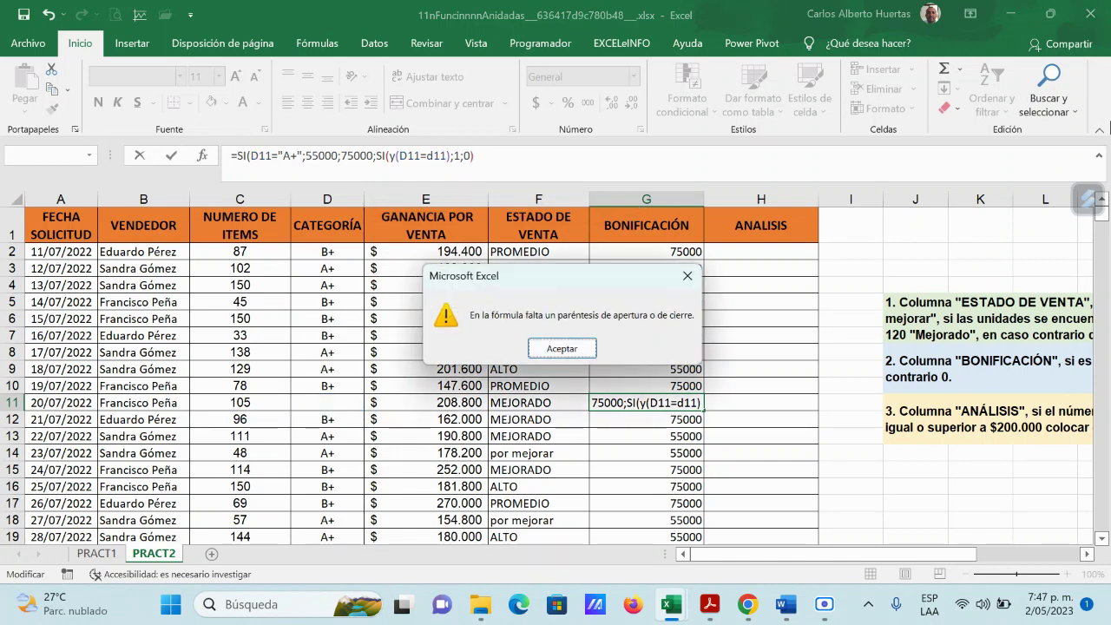
key(Return)
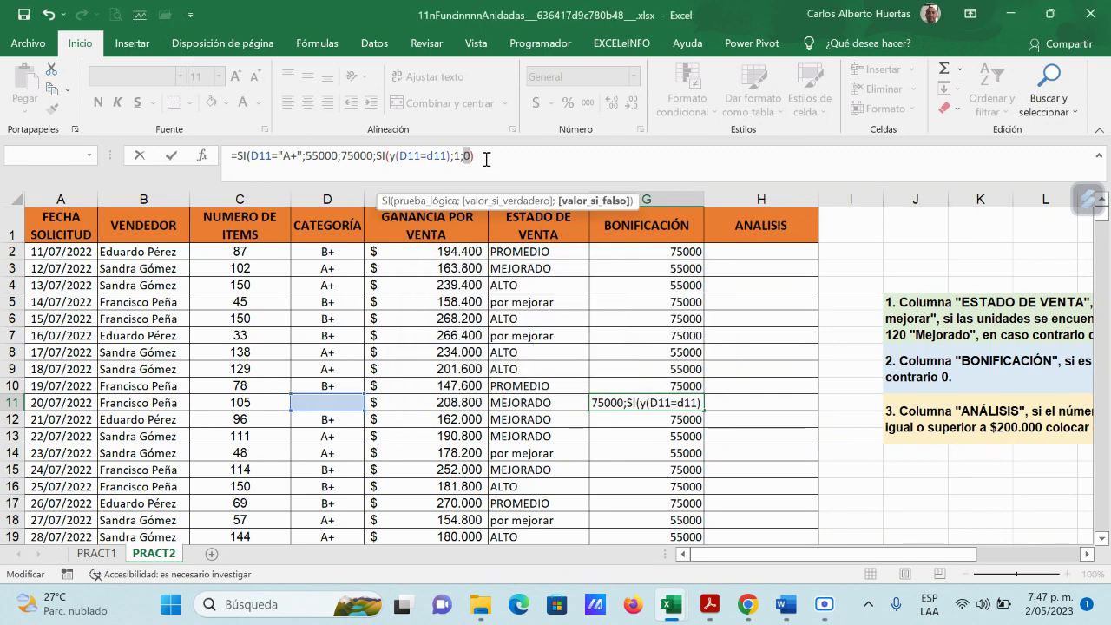
- Add a closing parenthesis at the end of G11's formula and try to enter it
text())
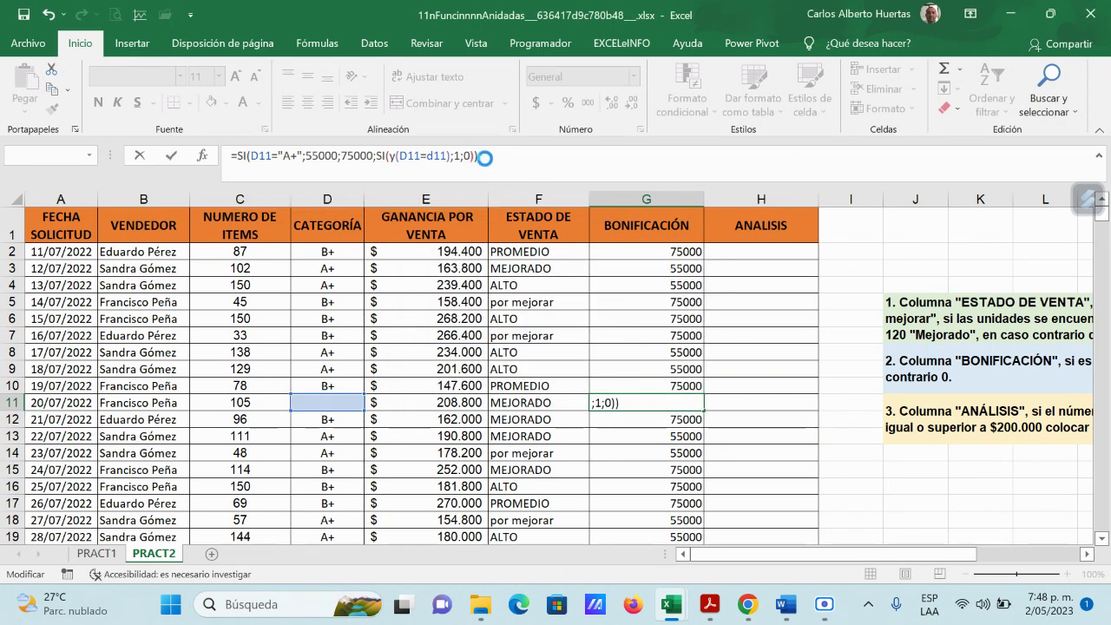
key(Return)
key(Return)
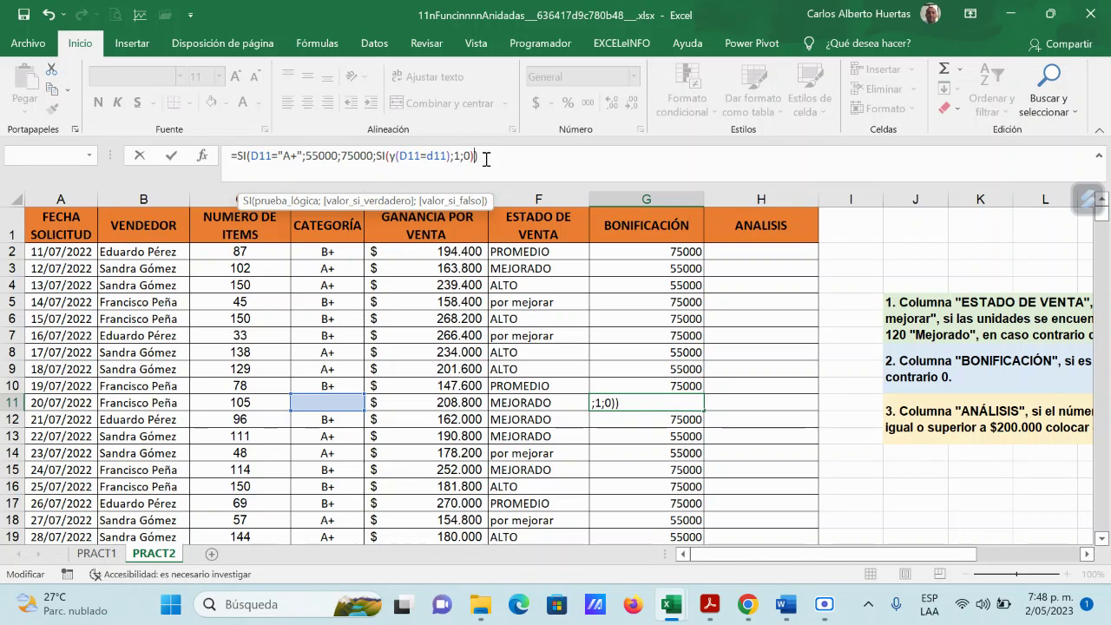
- Restore the closing parenthesis after 75000 in G11's formula and enter it, accepting the proposed correction
key(Left)
key(Left)
key(Left)
key(Left)
key(Left)
key(Left)
key(Left)
key(Left)
key(Left)
key(Left)
key(Left)
key(Left)
key(Left)
key(Left)
key(Left)
key(Left)
key(Left)
key(Left)
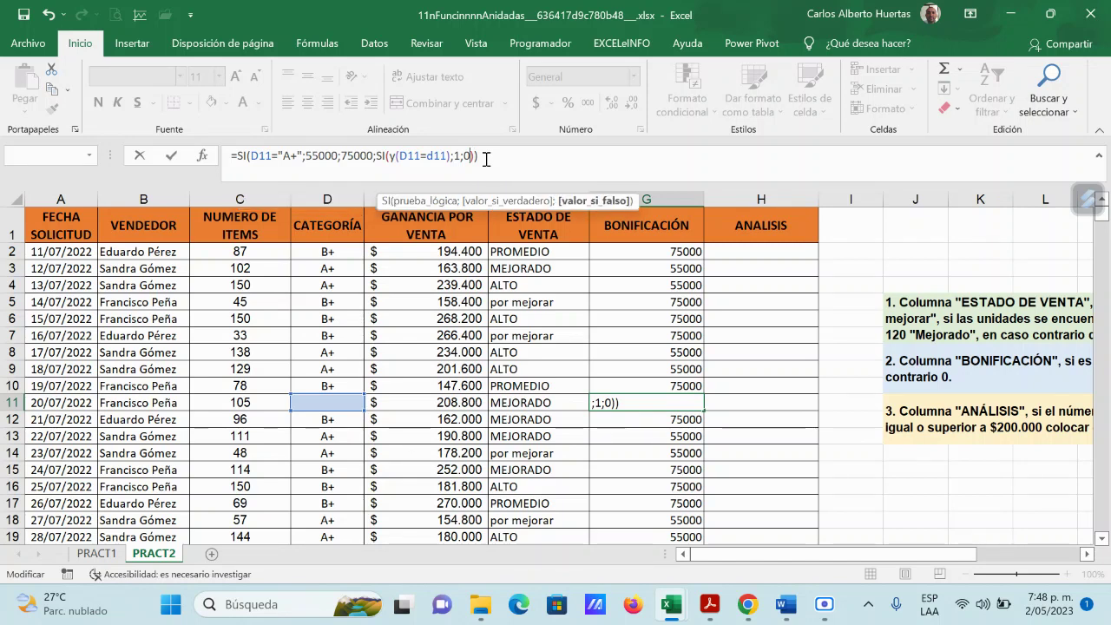
key(Left)
key(Left)
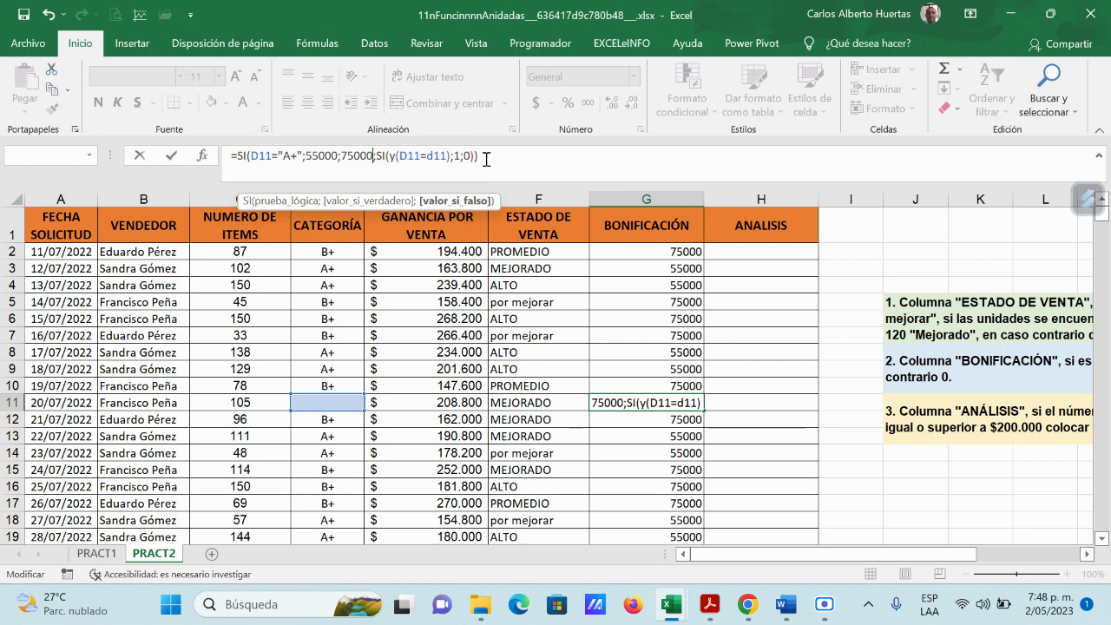
text())
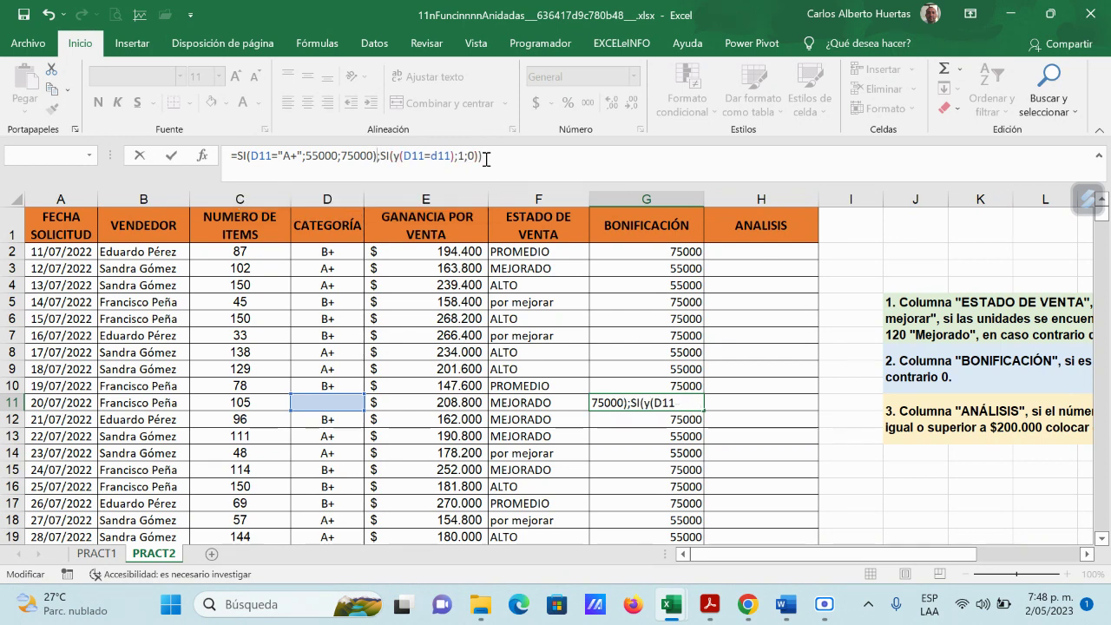
key(Return)
key(Return)
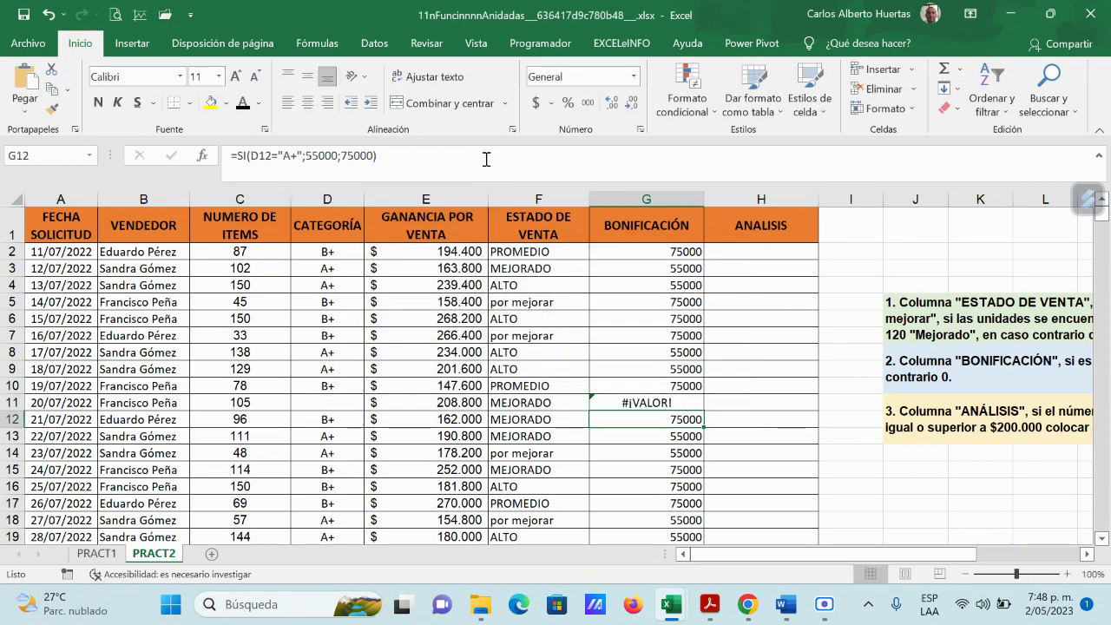
- Remove the compared D11 reference and its closing parenthesis from G11's Y condition and try to enter the formula
key(Up)
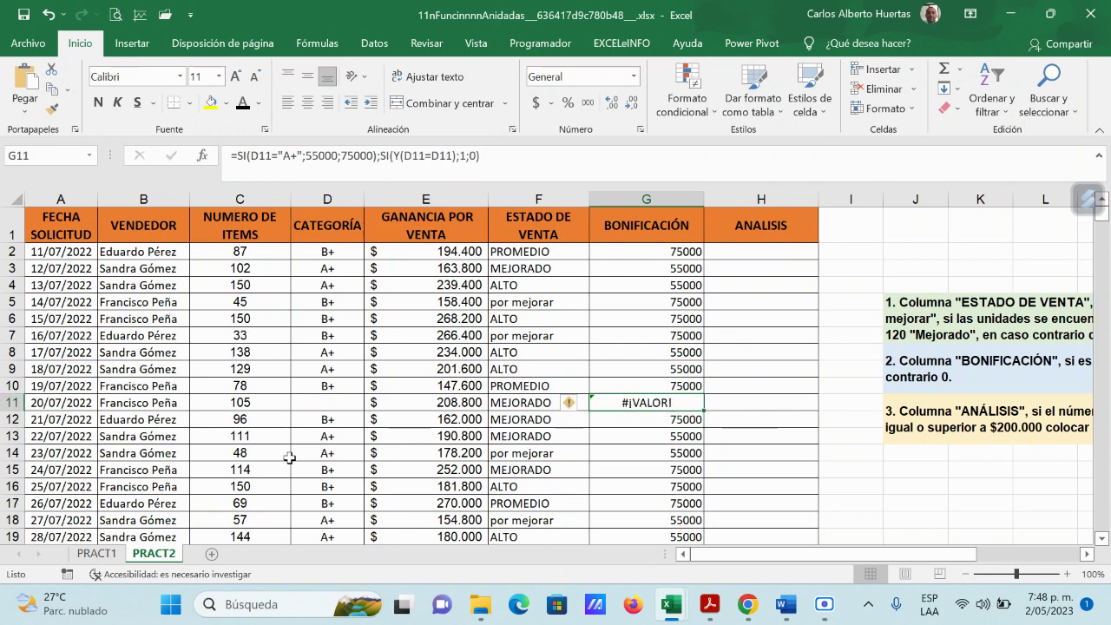
click(333, 403)
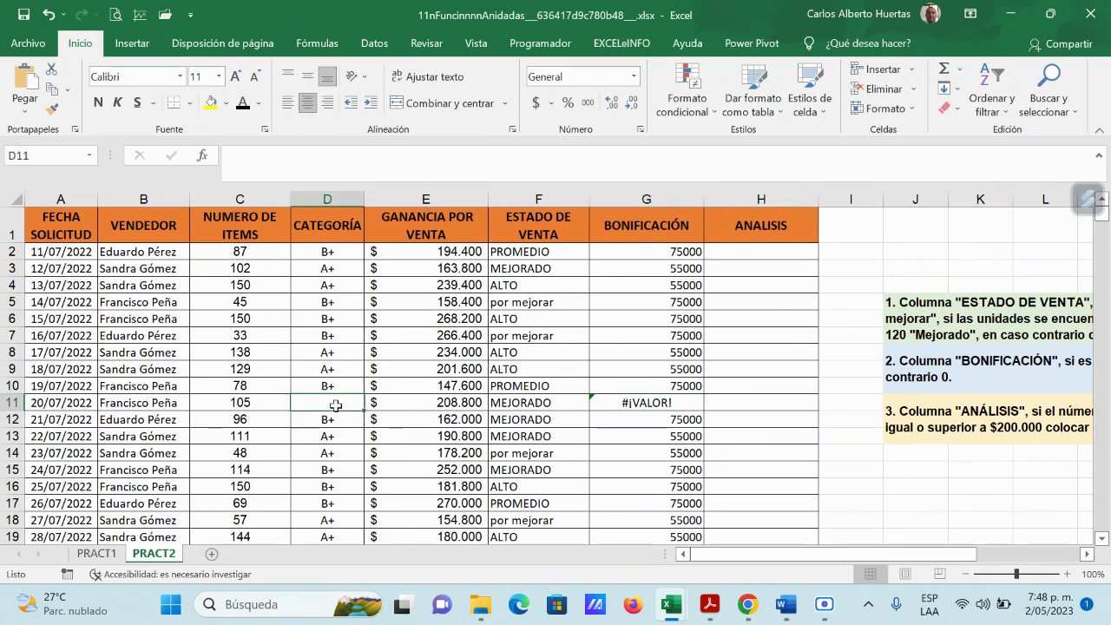
click(655, 409)
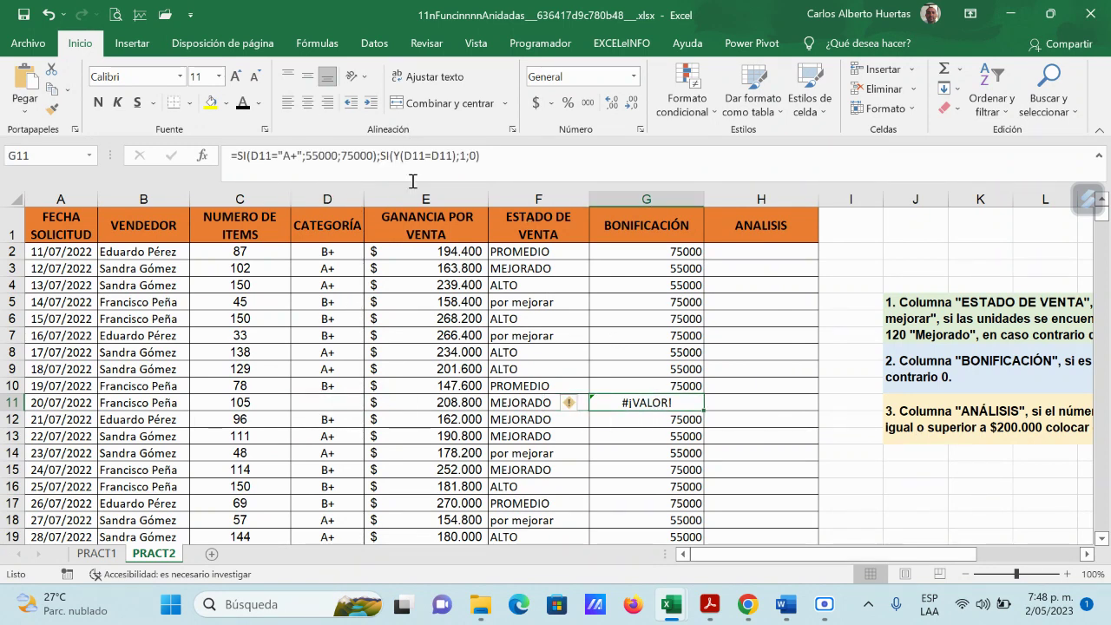
double_click(439, 155)
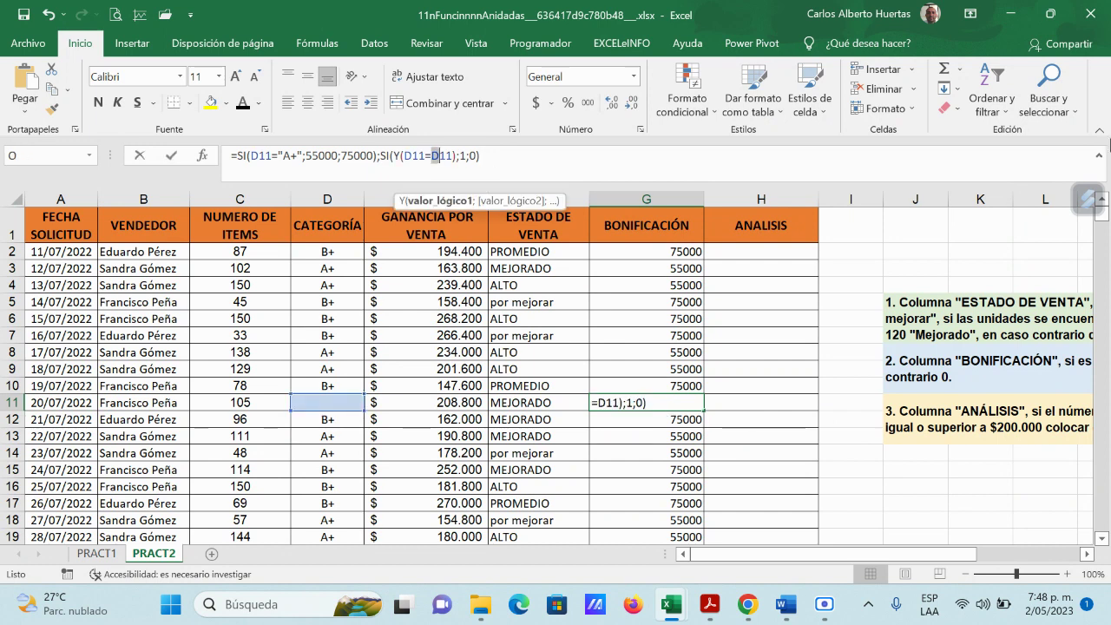
key(BackSpace)
key(Delete)
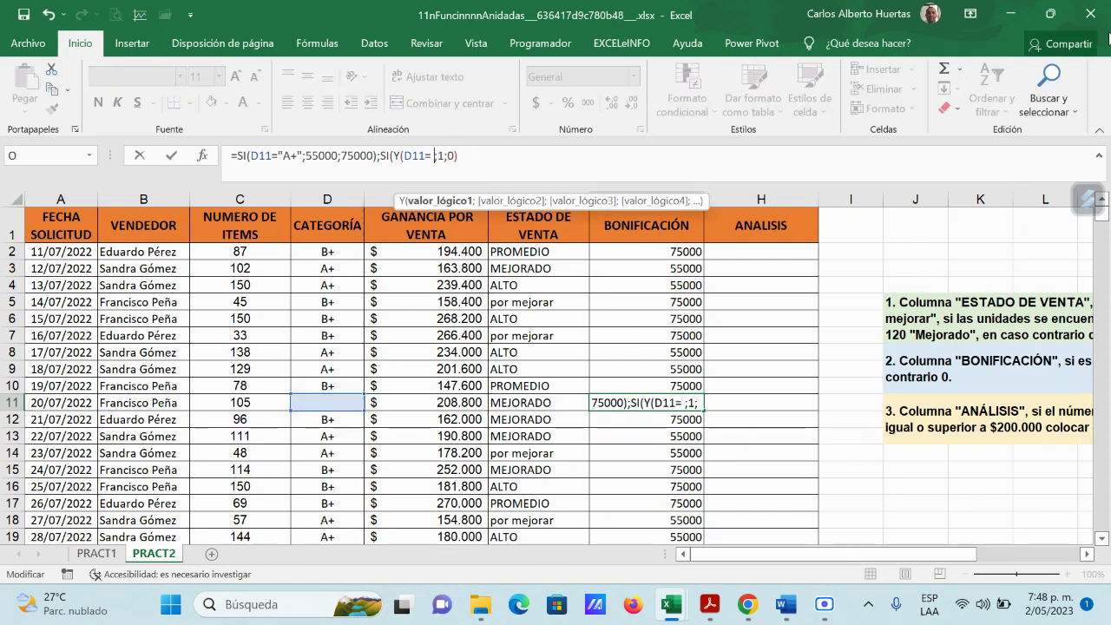
key(Return)
key(Return)
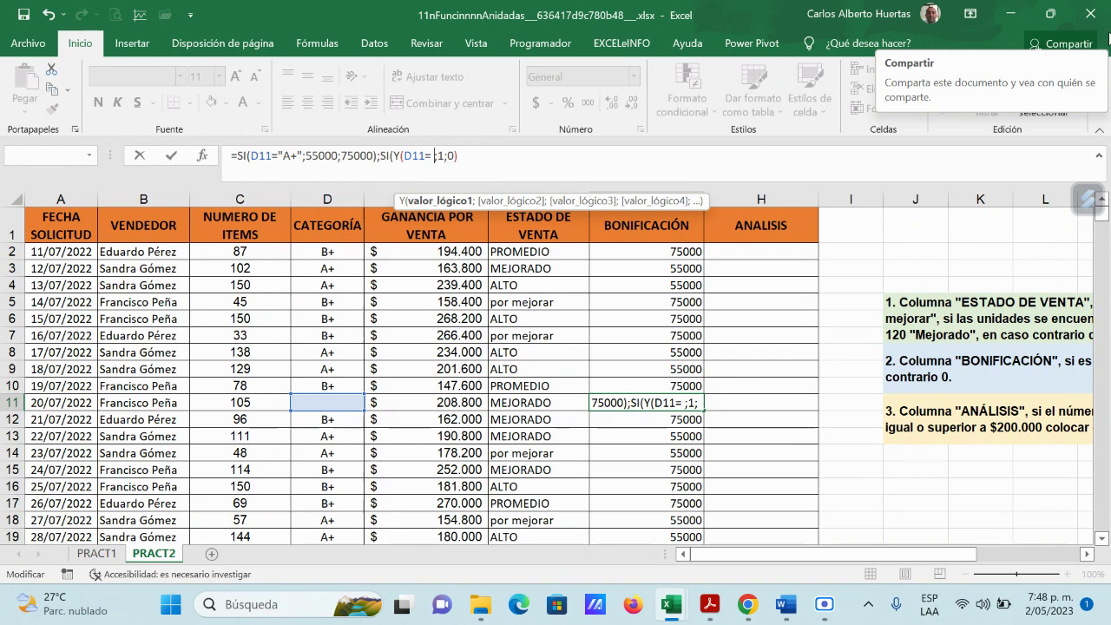
- Remove the Y function and its parenthesis from G11's second SI and make the condition D11=" "
key(Left)
key(Left)
key(Left)
key(Left)
key(Left)
key(BackSpace)
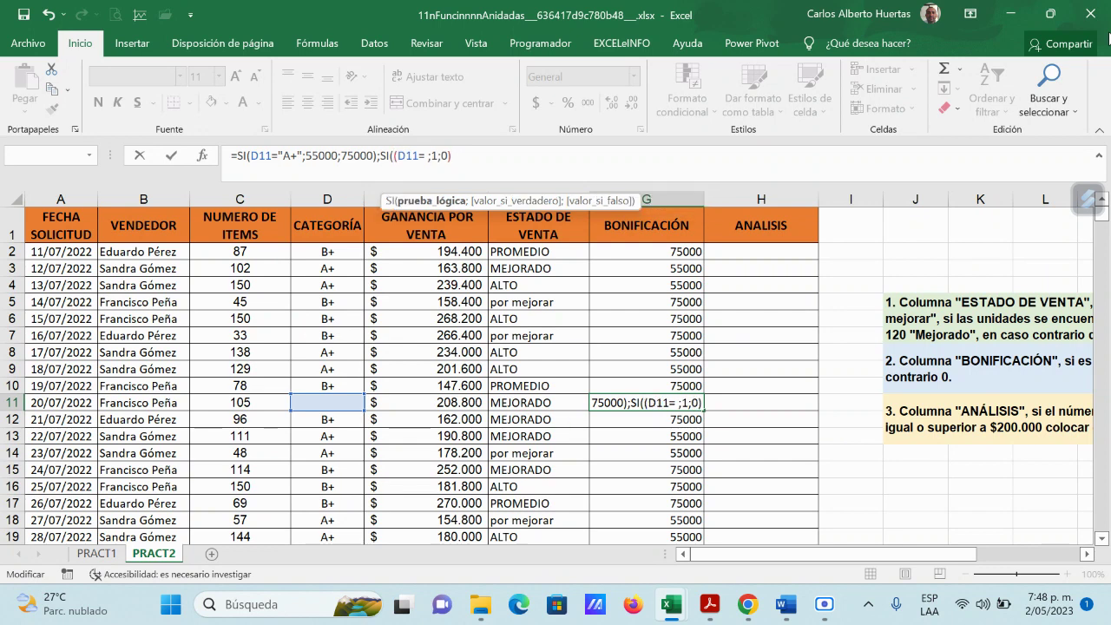
key(Delete)
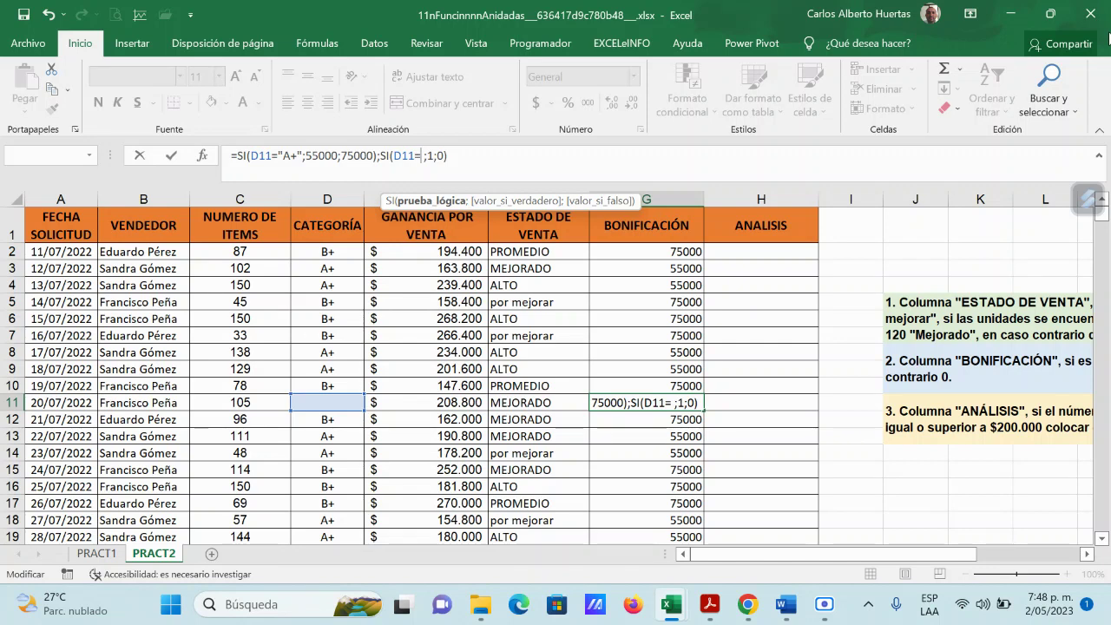
text(" ")
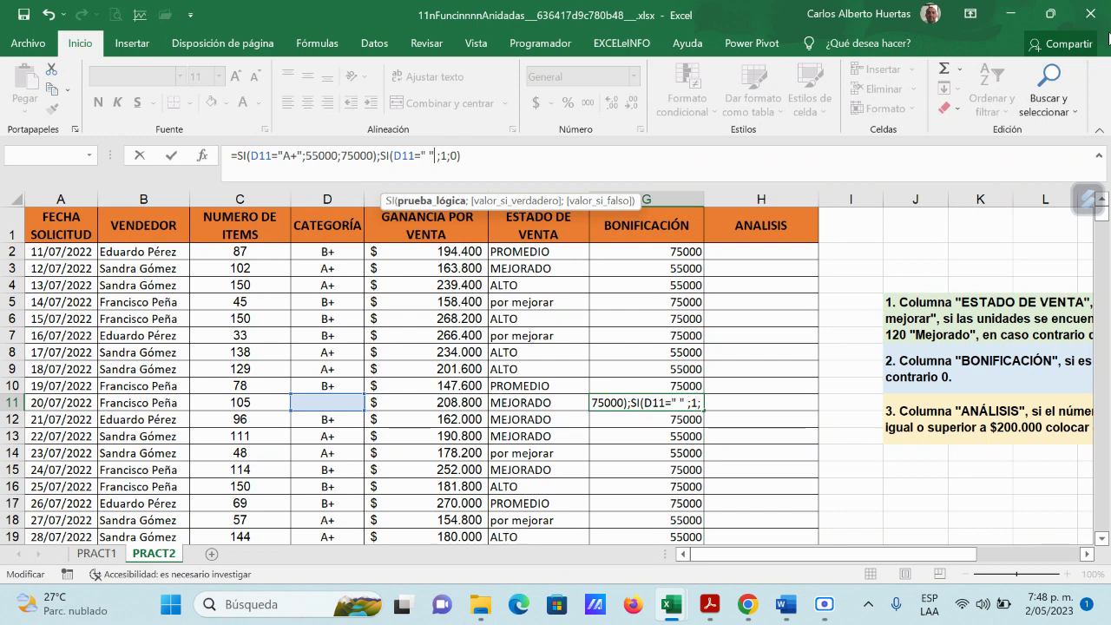
- Change the compared text in G11's second SI to "en blanco" and remove the stray spaces around the closing quote
key(Left)
text(en blan)
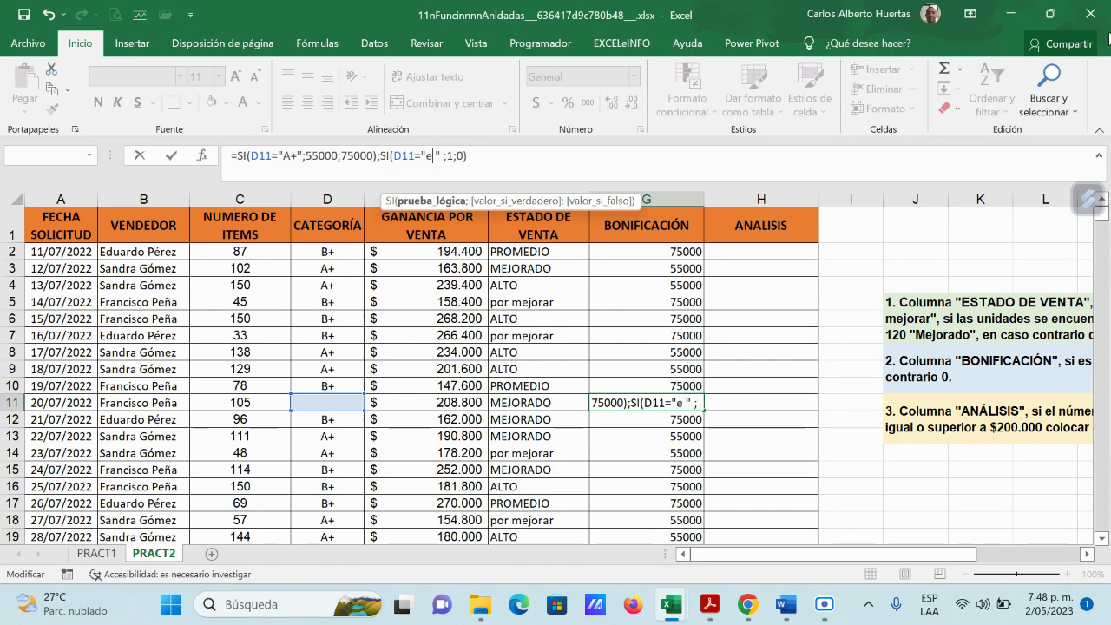
text(co)
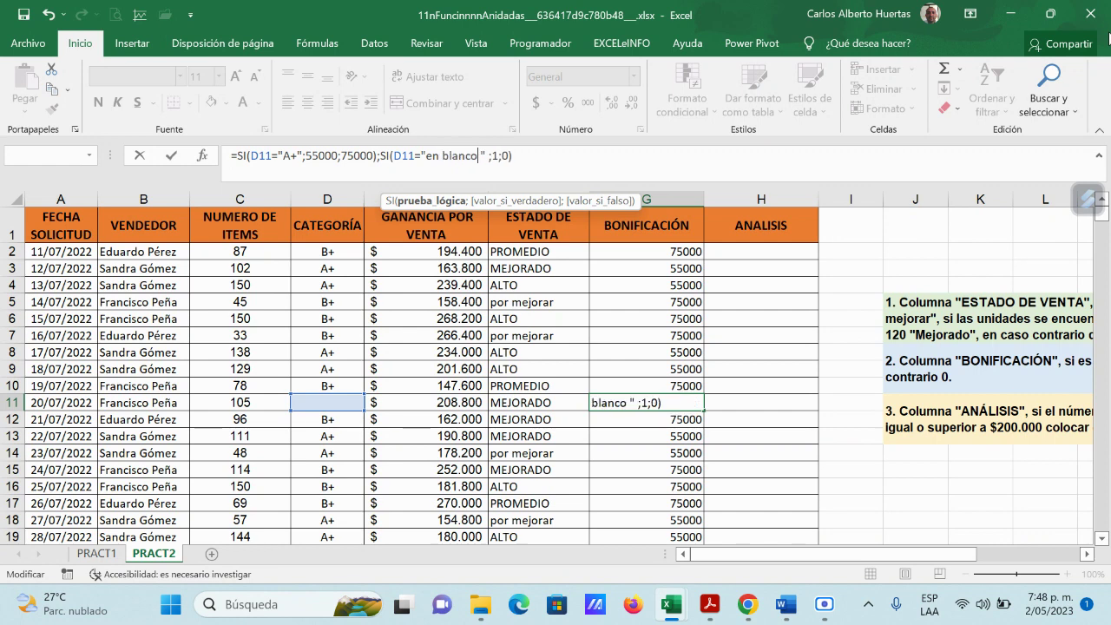
key(Delete)
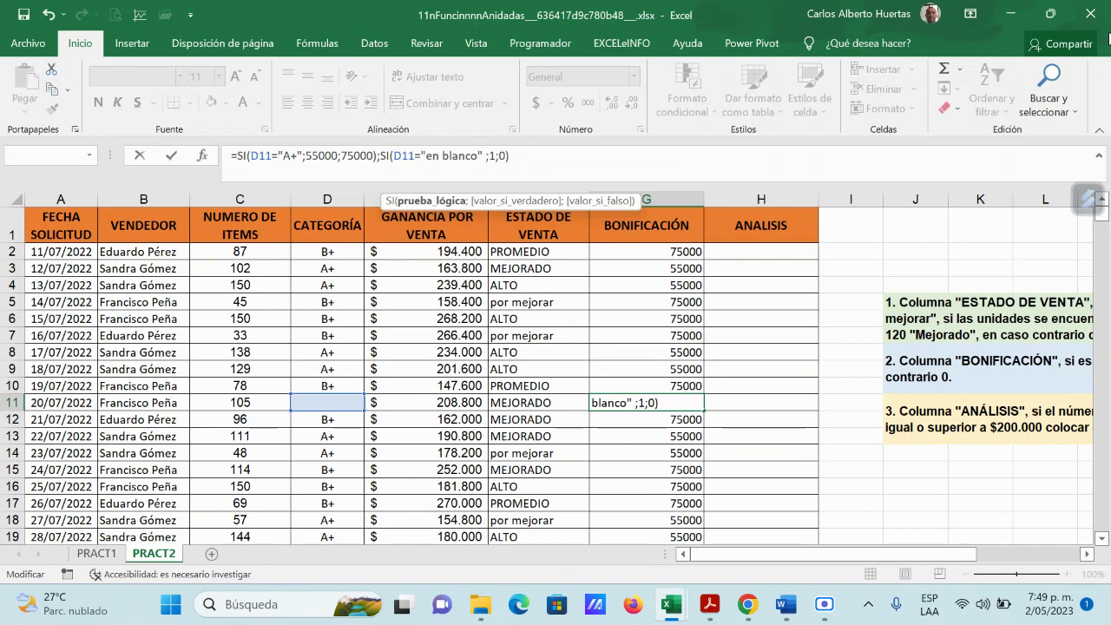
key(Delete)
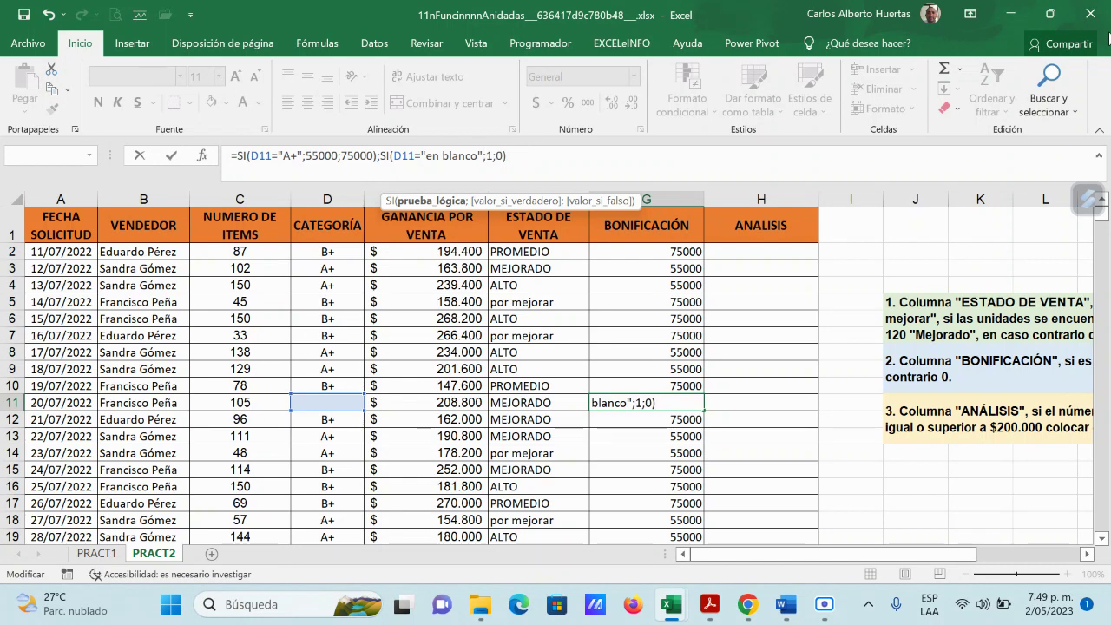
- Remove the ;1;0 arguments from G11's second SI and try to enter the formula
key(Delete)
key(Delete)
key(Delete)
key(Delete)
key(Right)
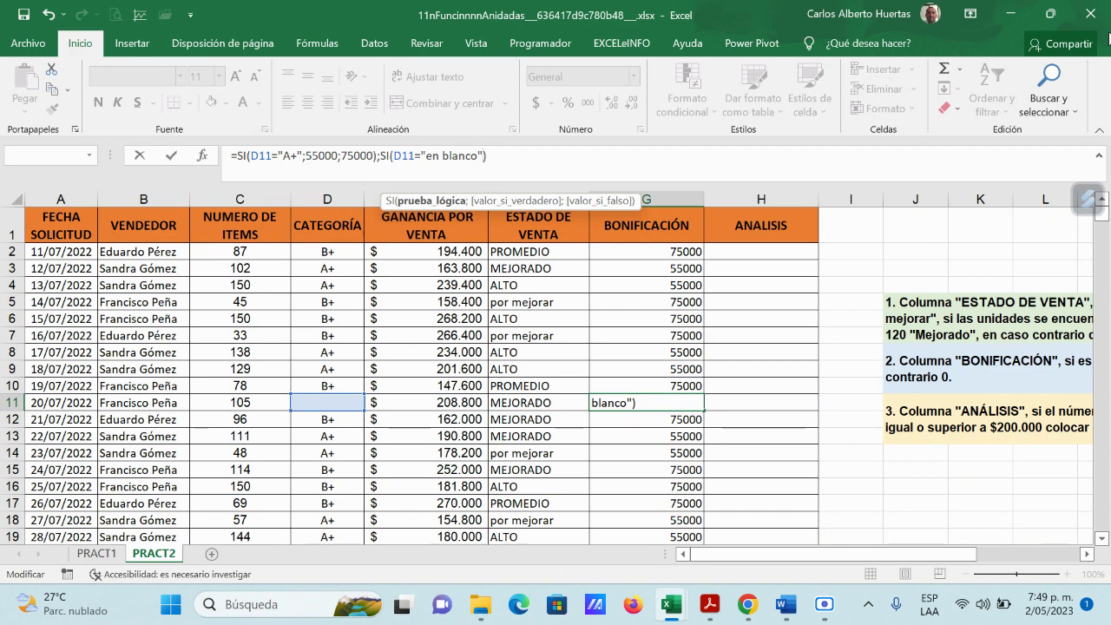
key(Return)
key(Return)
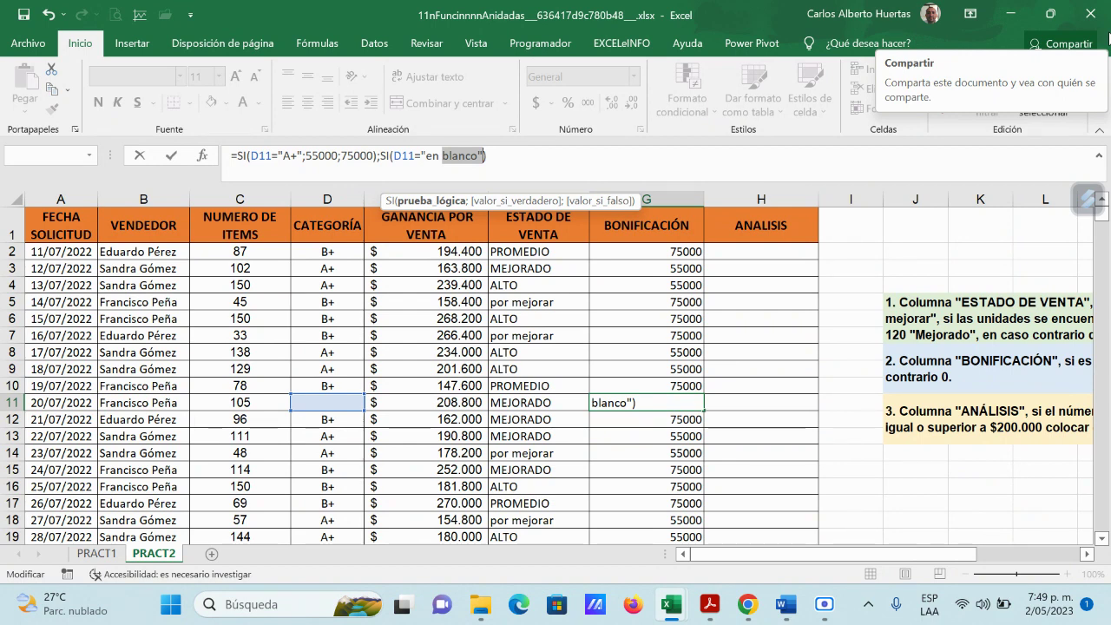
- Switch to the Google Meet call in Chrome and read the call's chat messages, closing the chat when done
click(1017, 14)
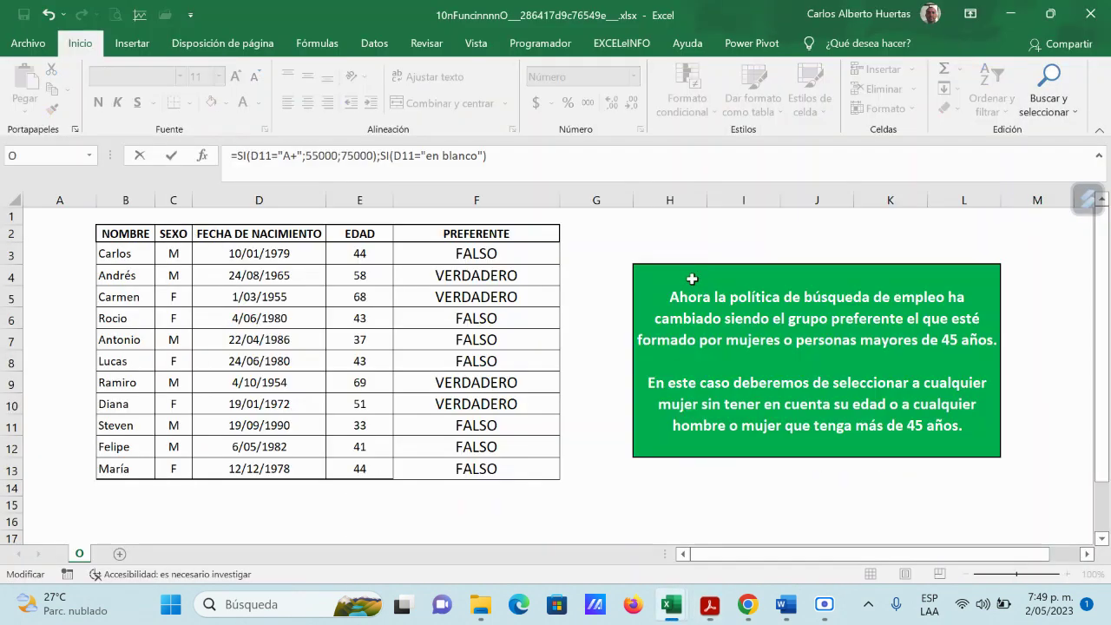
mouse_move(747, 604)
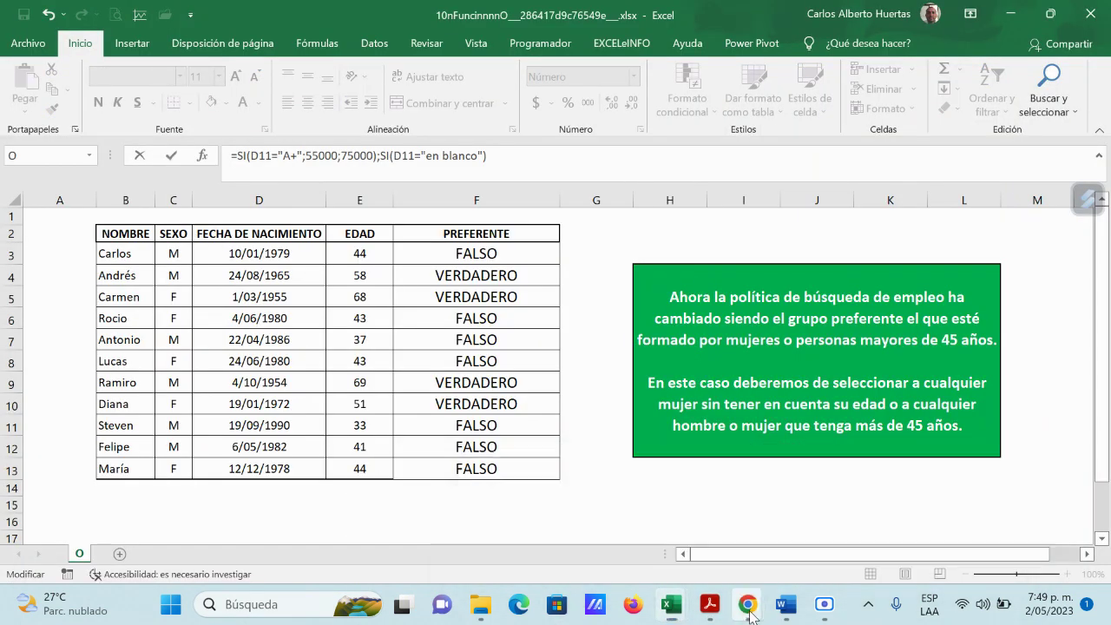
click(538, 498)
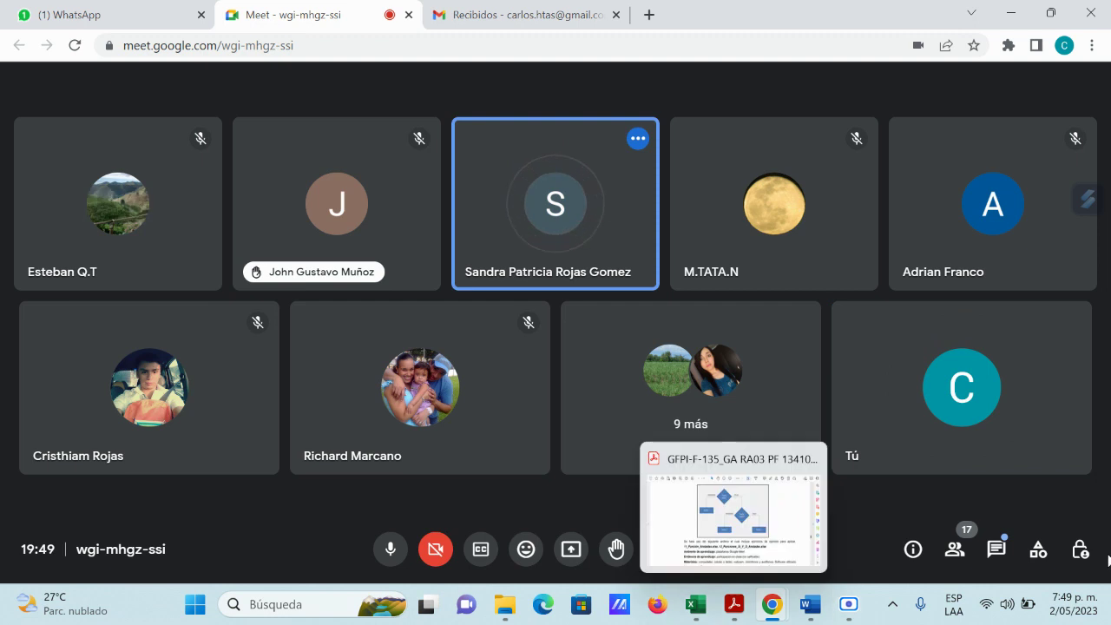
click(996, 551)
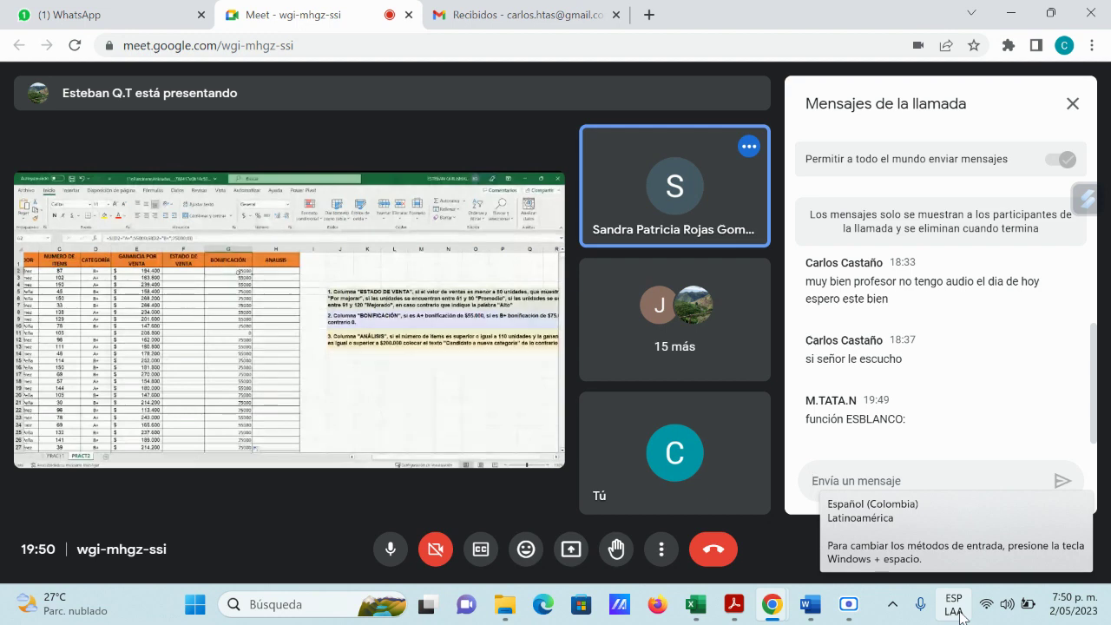
click(1073, 104)
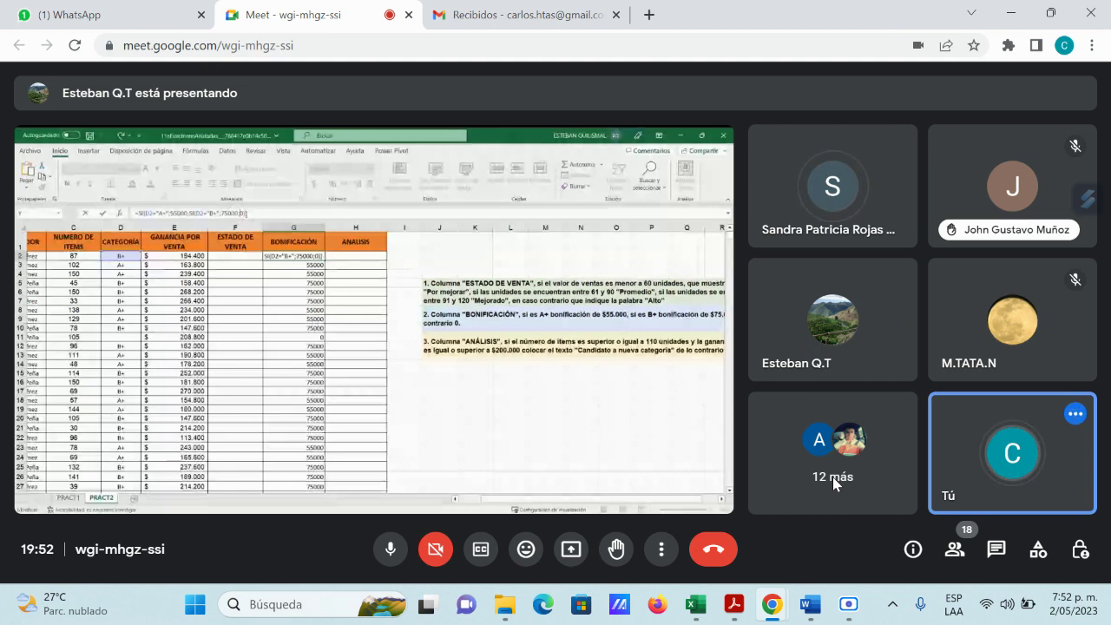
click(996, 549)
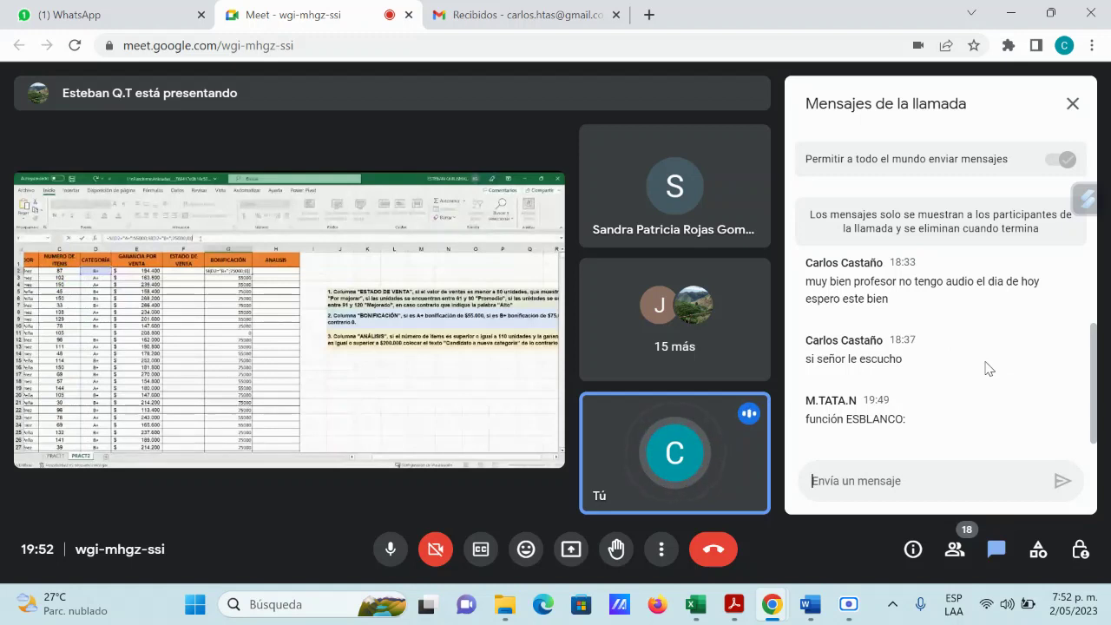
scroll(985, 369, up, 2)
scroll(986, 371, down, 2)
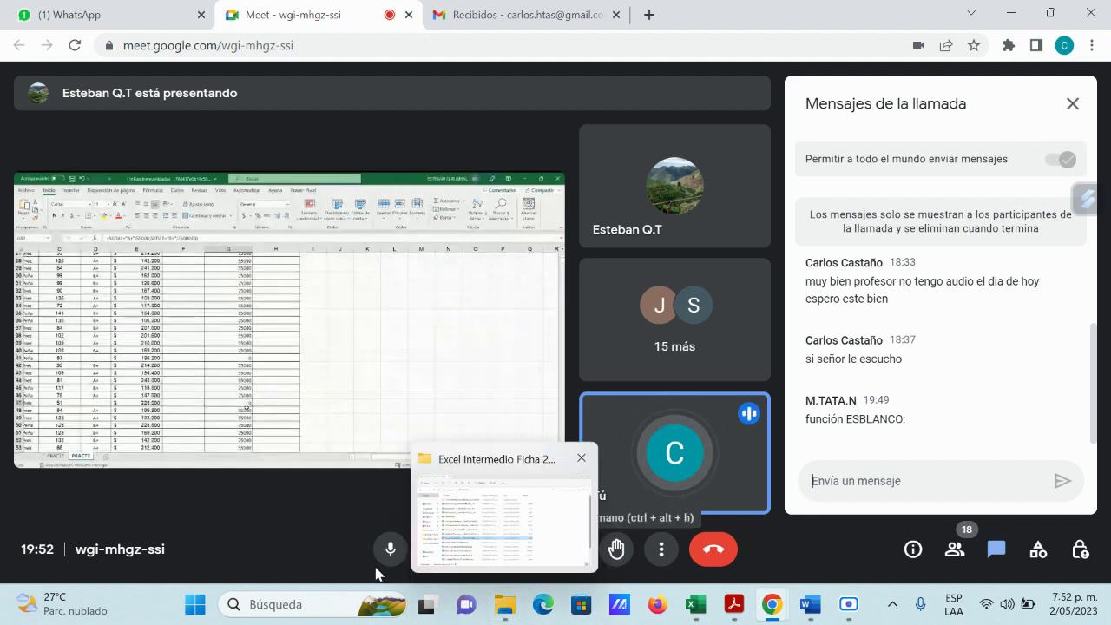
click(1073, 104)
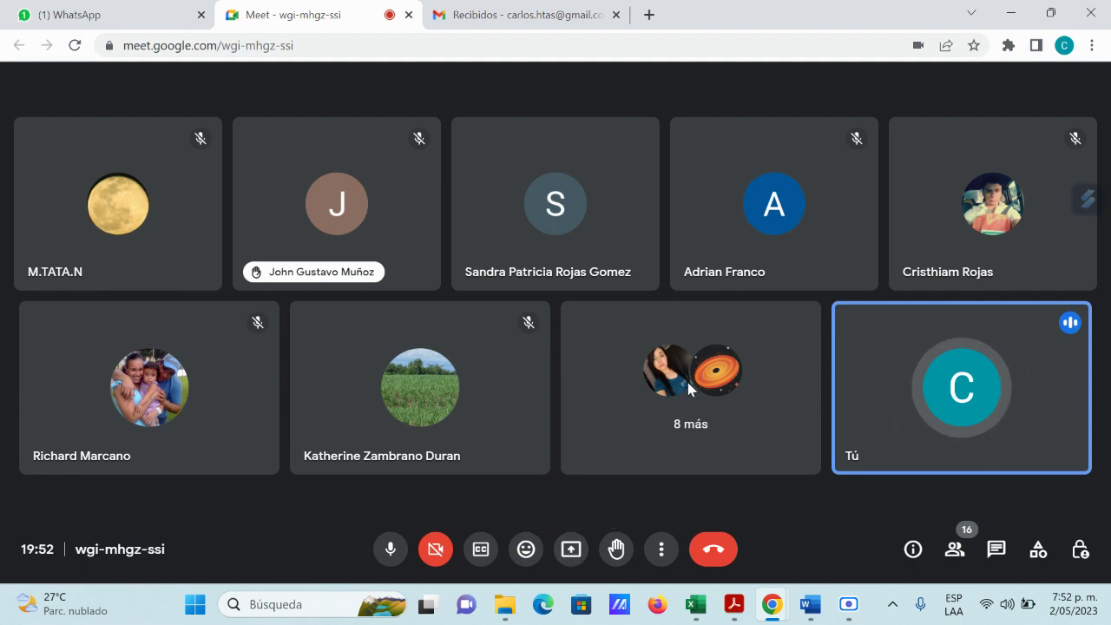
- Present the entire screen to the participants of the Meet call
click(571, 549)
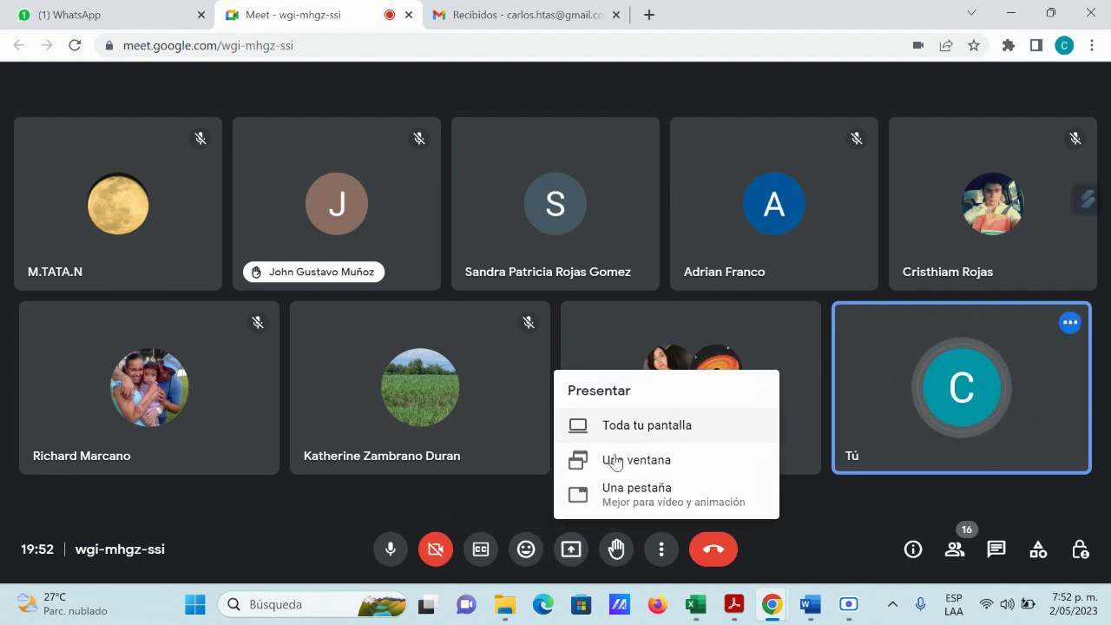
click(634, 426)
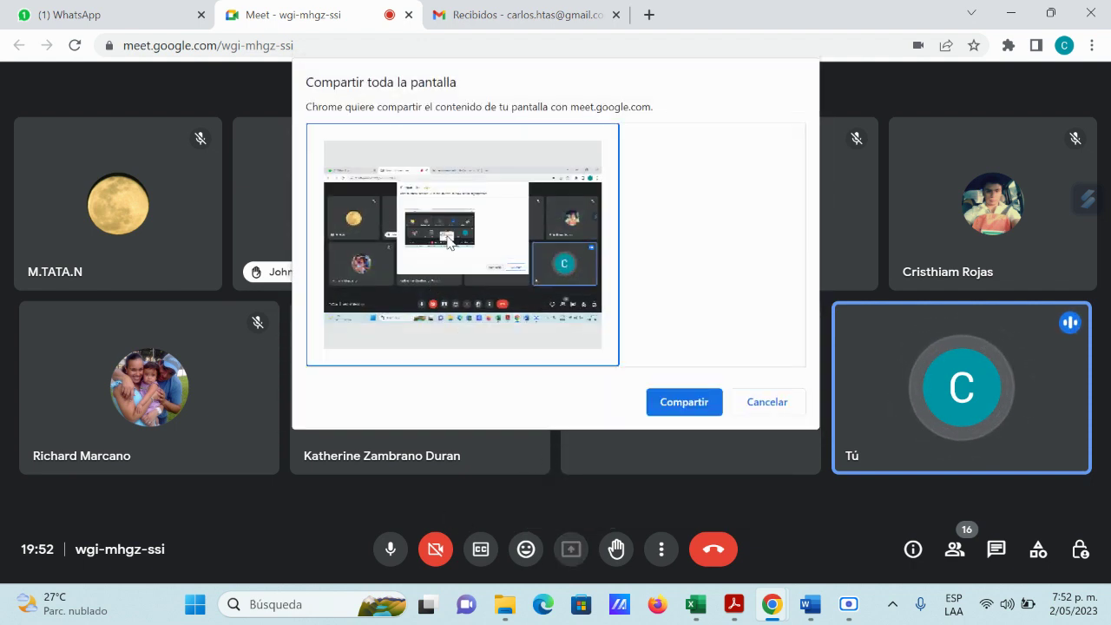
click(687, 405)
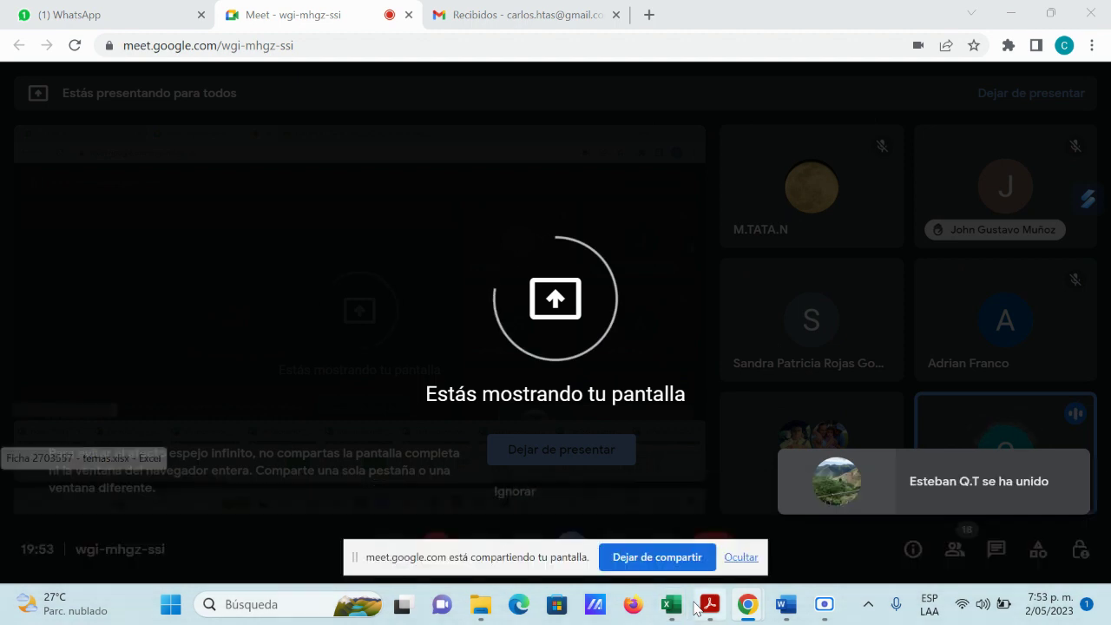
- Switch back to the 11nFuncinnnnAnidadas workbook in Excel and cancel the pending edit of G11's formula
mouse_move(694, 607)
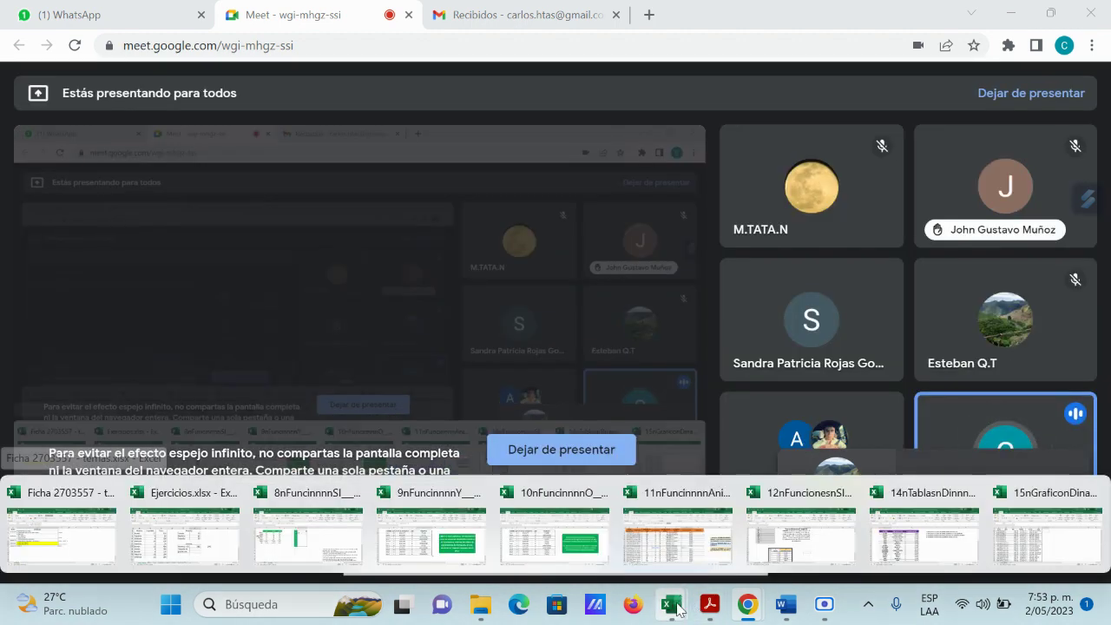
click(681, 553)
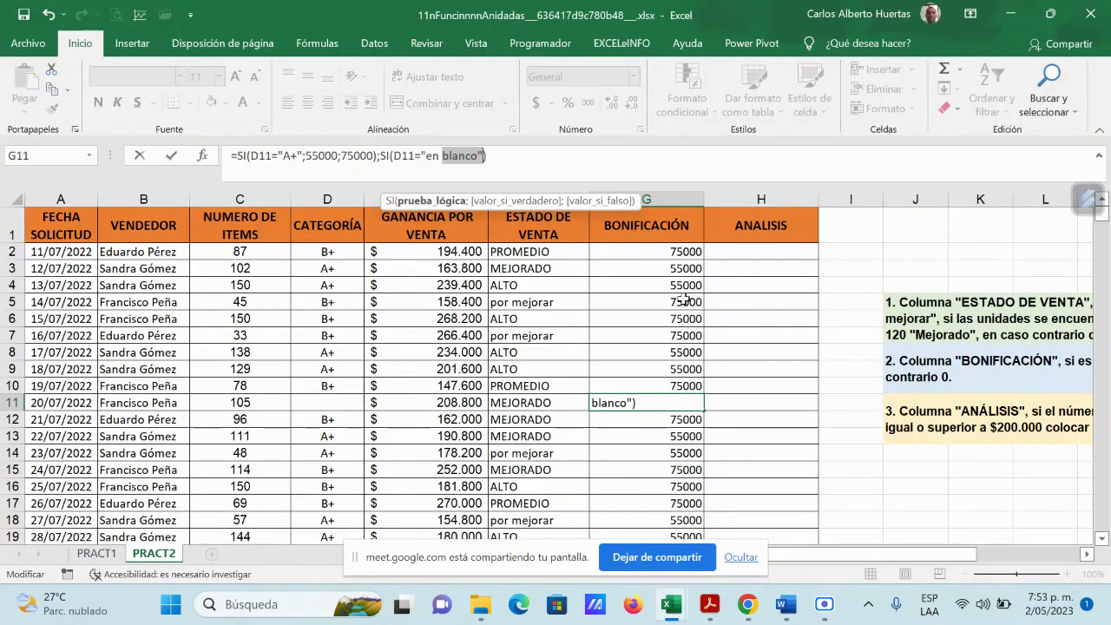
click(661, 251)
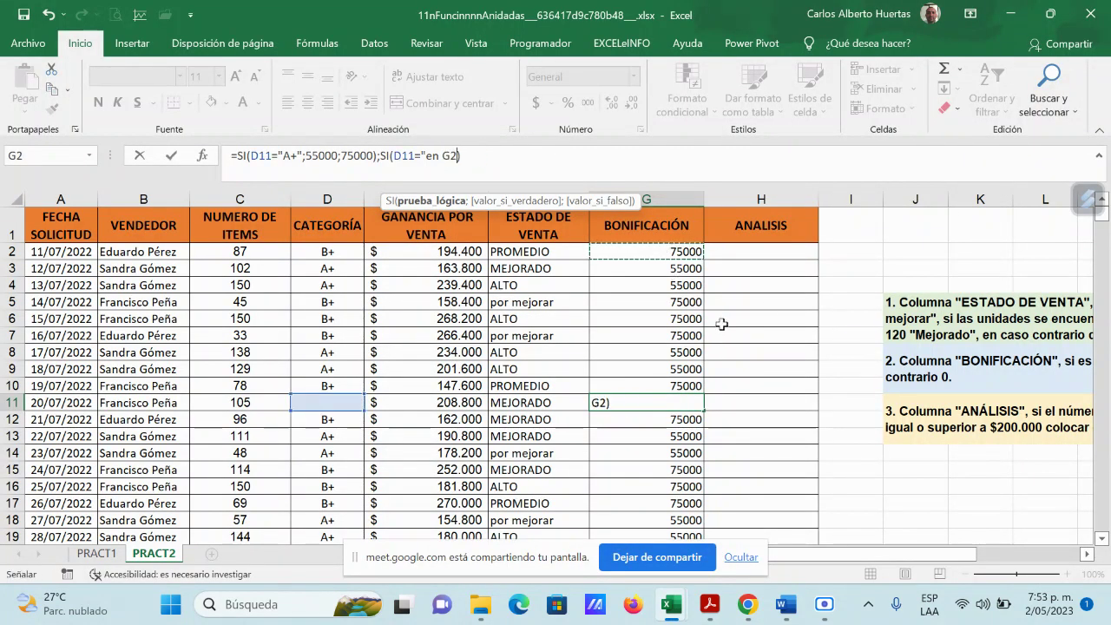
key(Escape)
- Clear G2 and begin a new BONIFICACIÓN formula there with an SI that tests D2
click(681, 252)
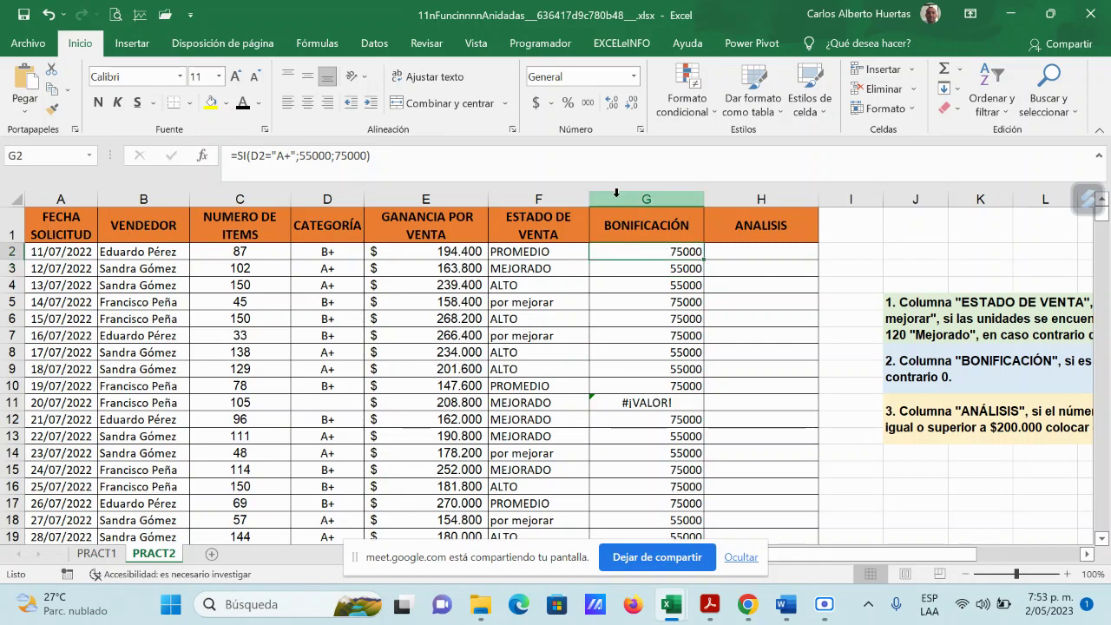
key(Delete)
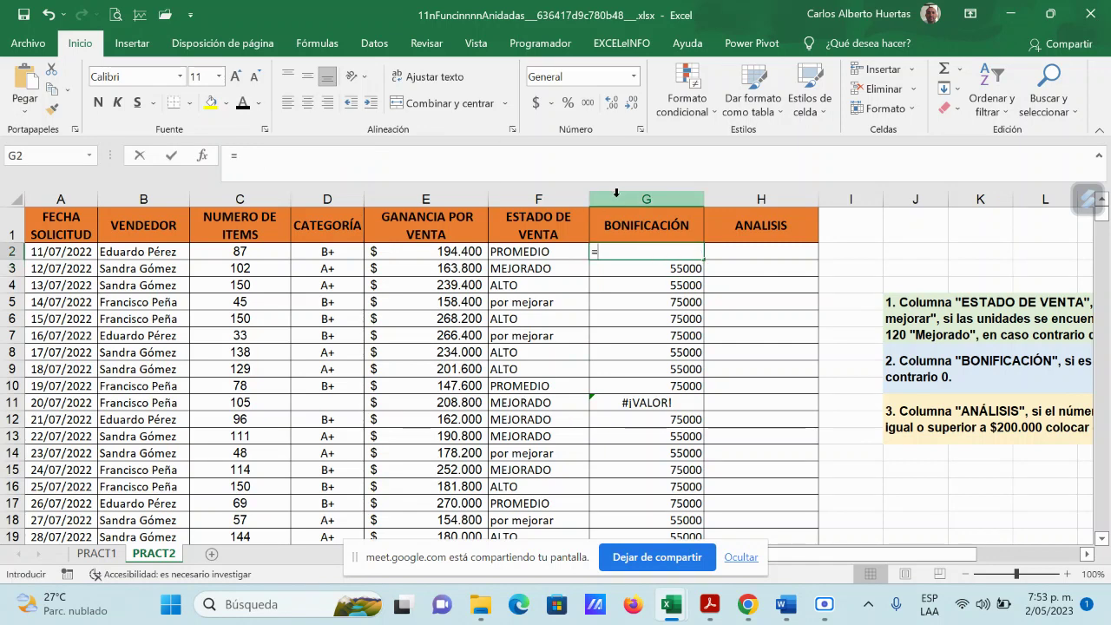
text(=si)
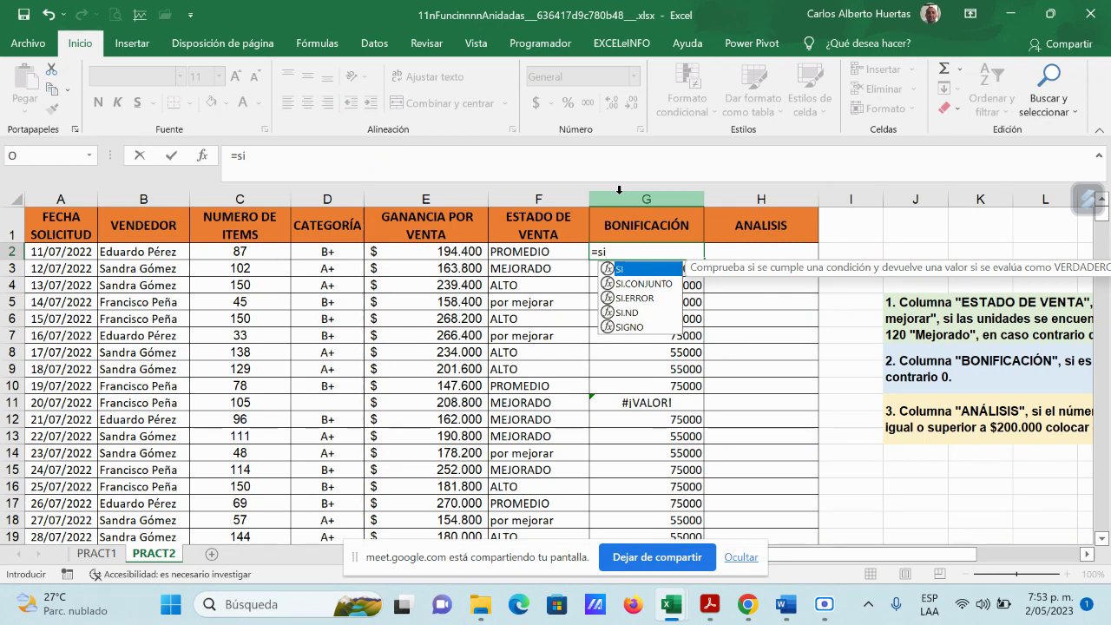
text(()
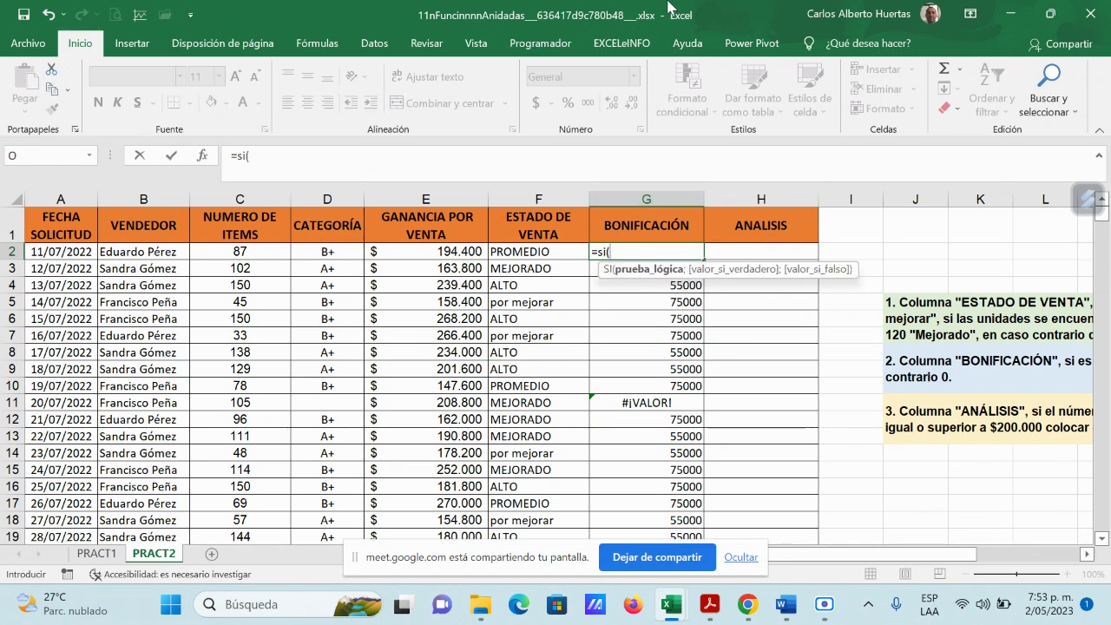
click(333, 252)
text(=)
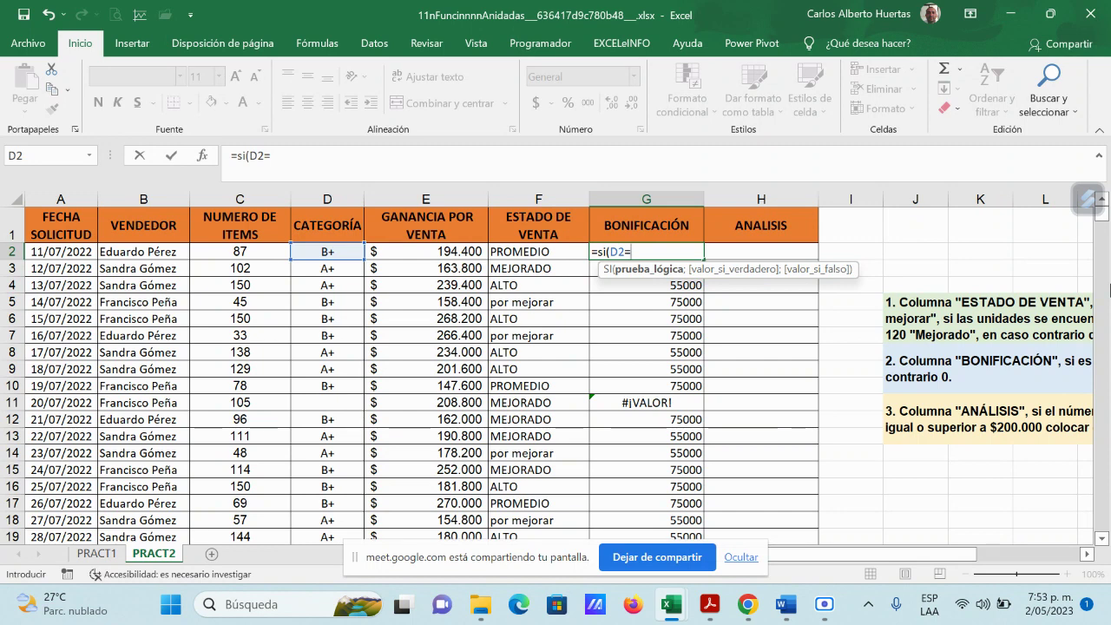
text(A)
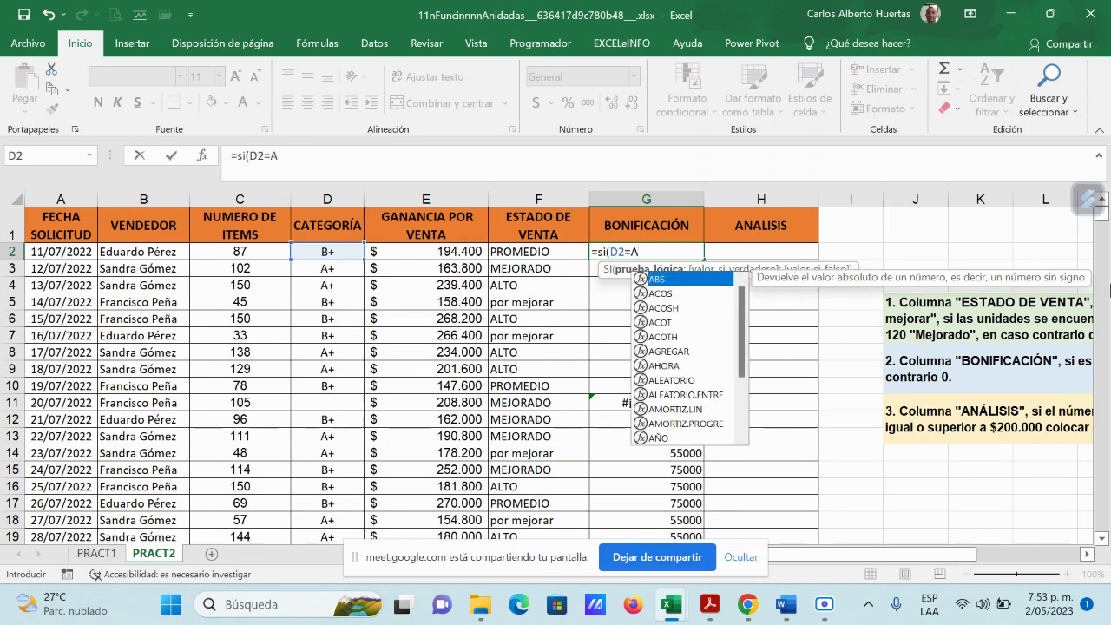
text(+)
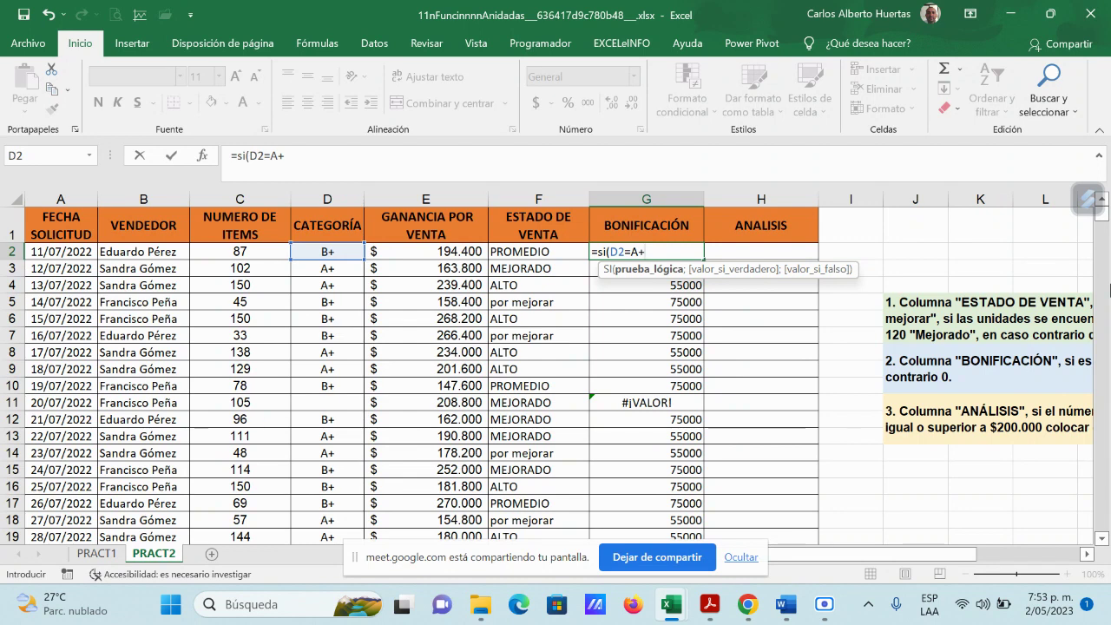
click(538, 252)
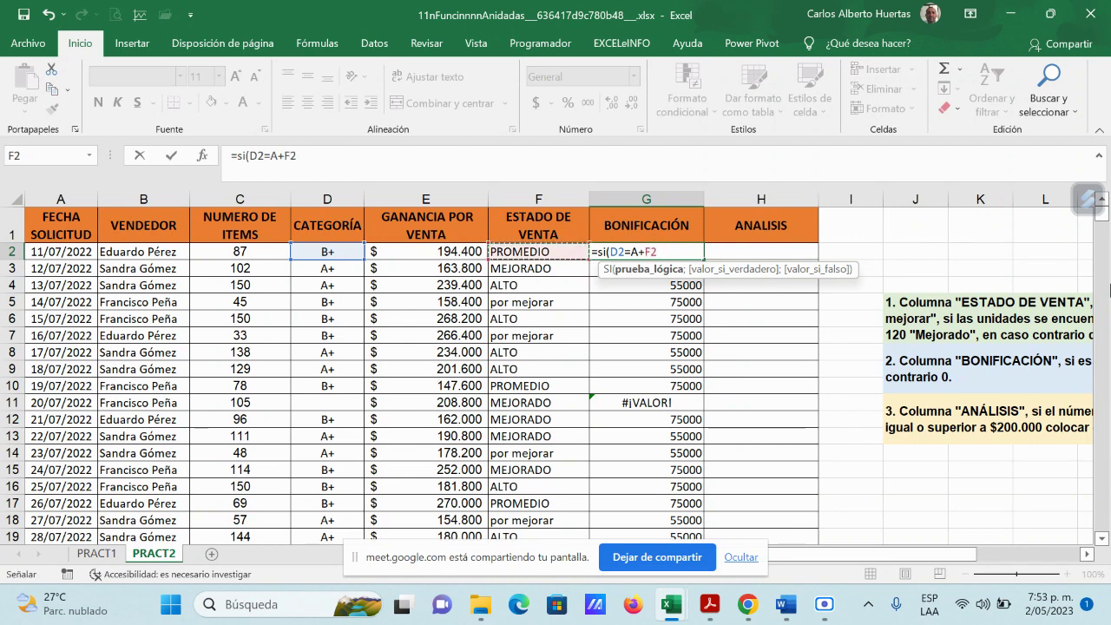
key(BackSpace)
key(BackSpace)
key(BackSpace)
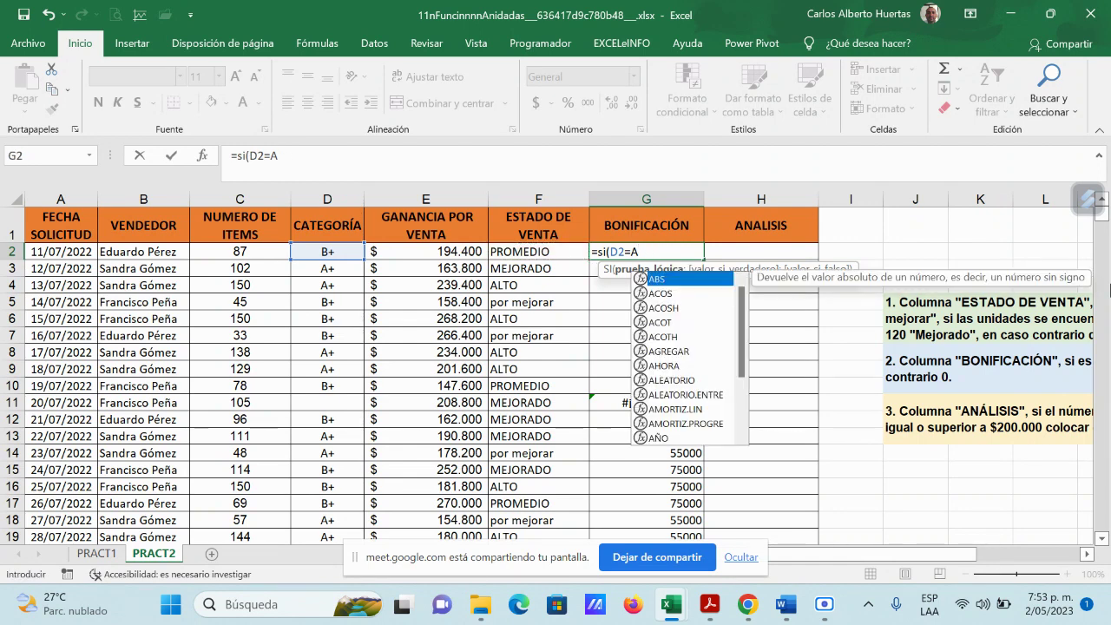
key(BackSpace)
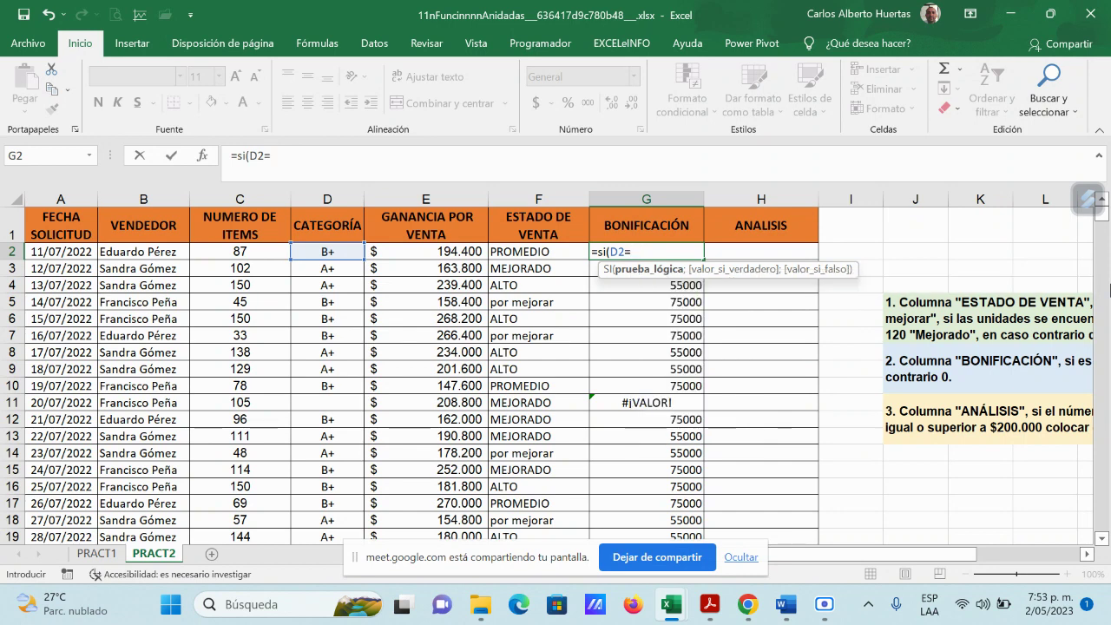
- Compare D2 with "a+" in G2's SI formula and return 55000 when the condition is true
text("a*)
text(+)
text(";)
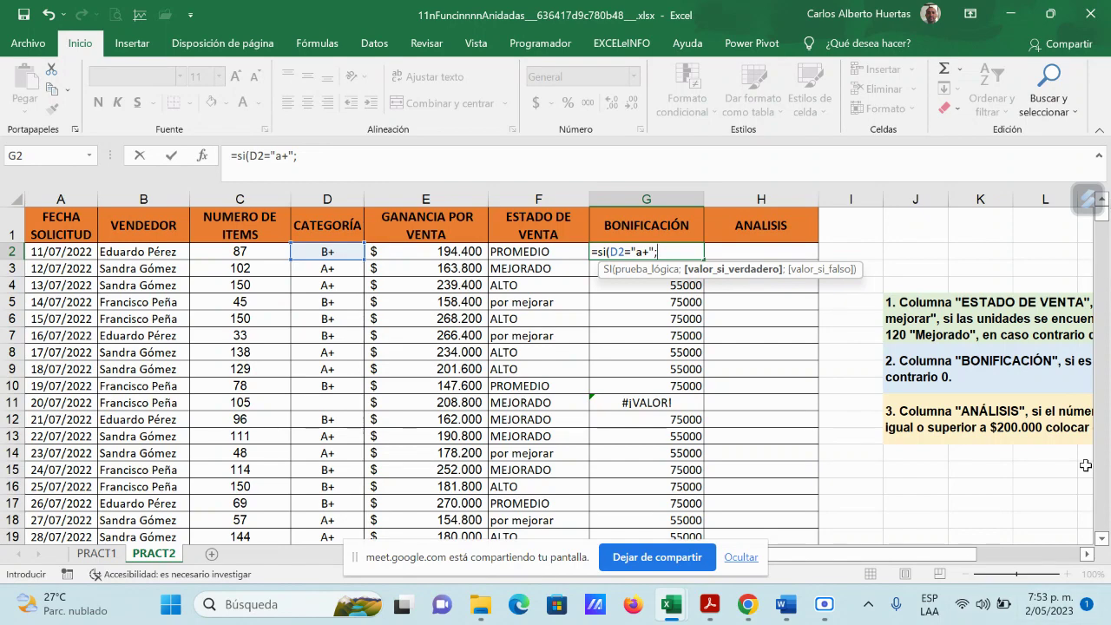
mouse_move(955, 553)
mouse_down()
mouse_move(998, 557)
mouse_move(933, 558)
mouse_up()
text(55000)
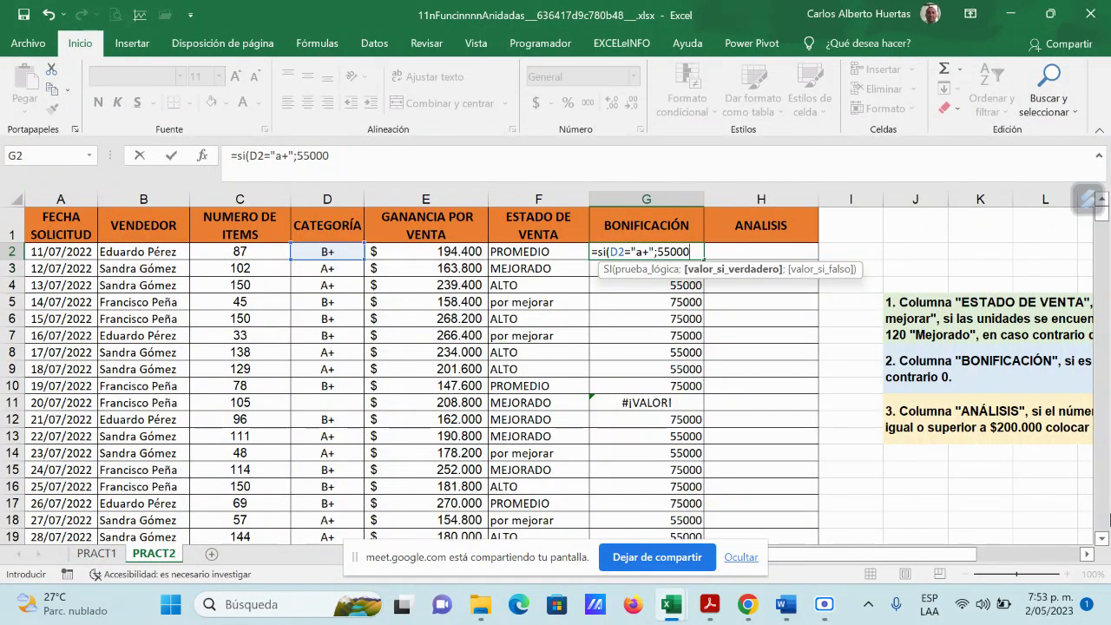
- Nest SI(D2="b+";75000;0) as the value if false in G2's formula and enter it
text(;si)
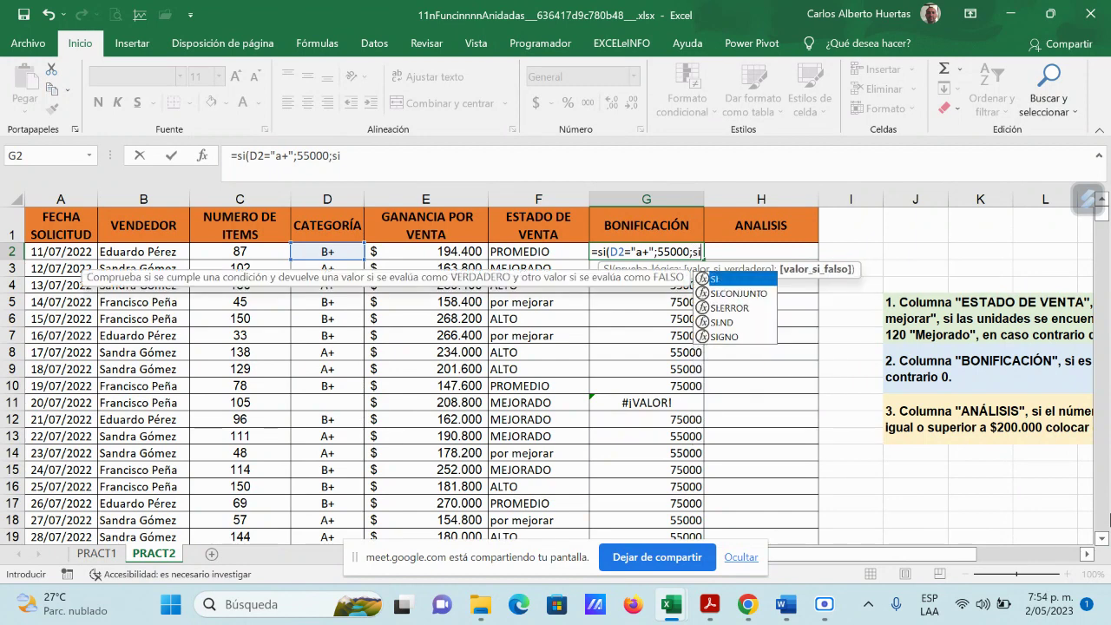
text(()
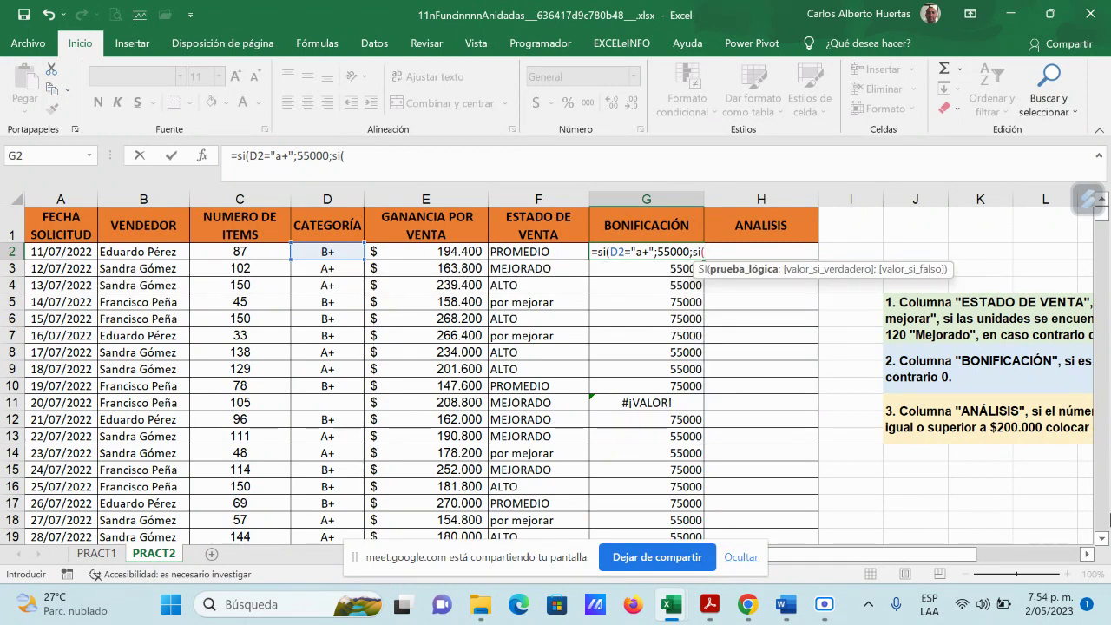
text(d2)
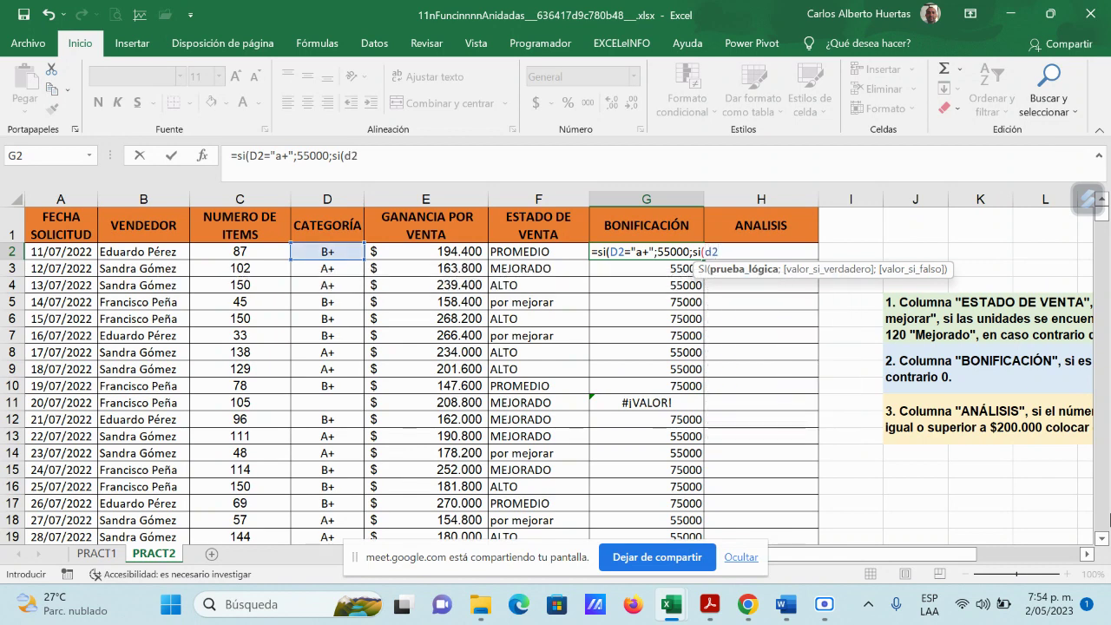
text(=)
text("b+";75)
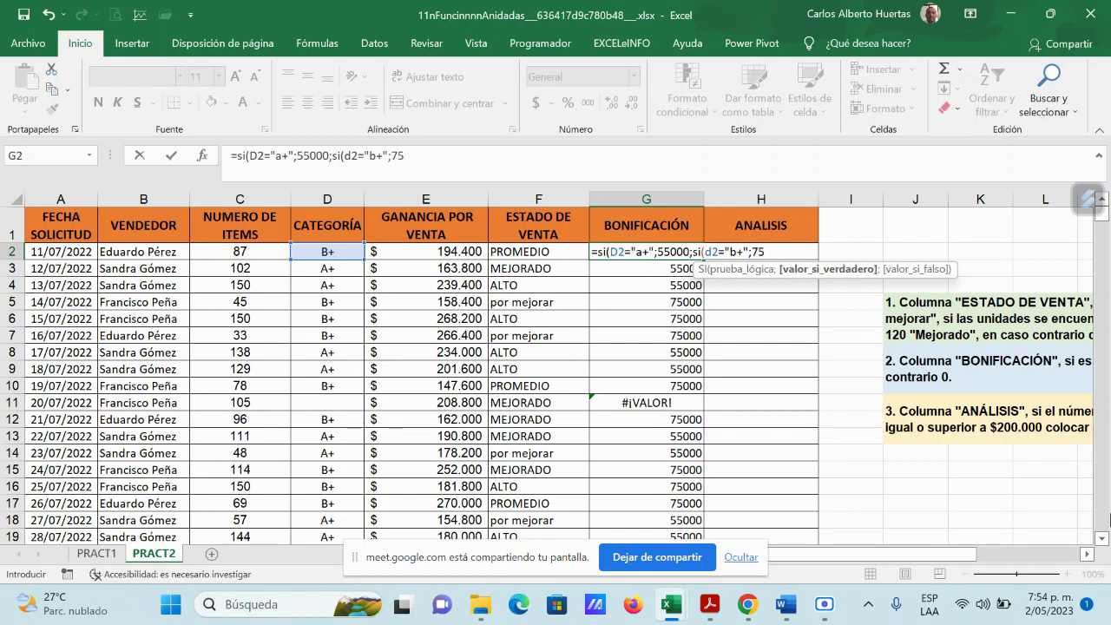
text(000)
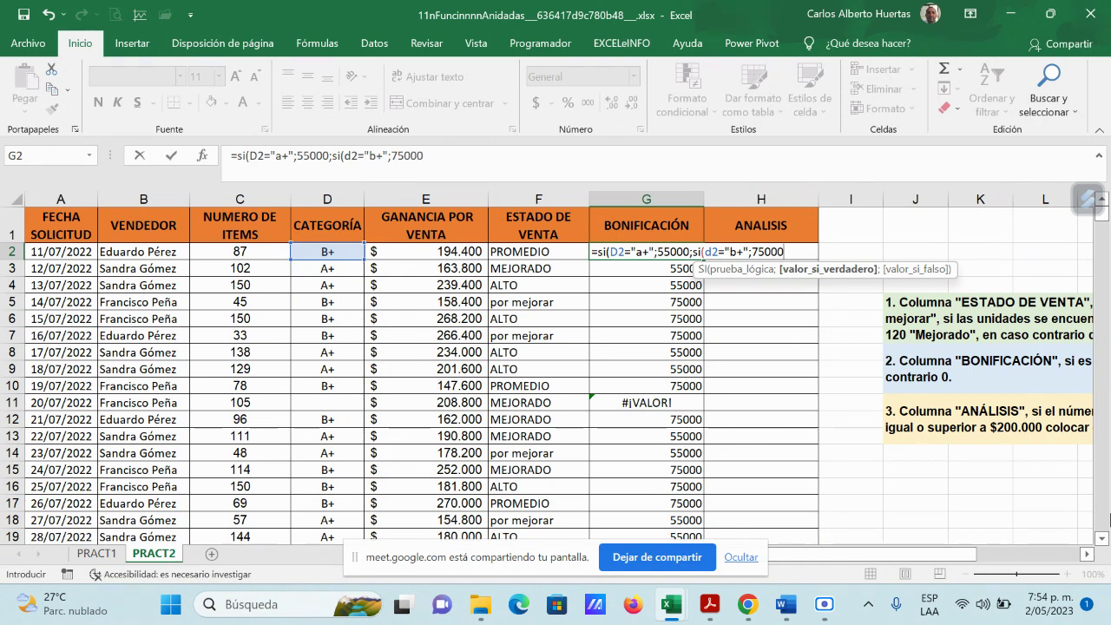
text(;)
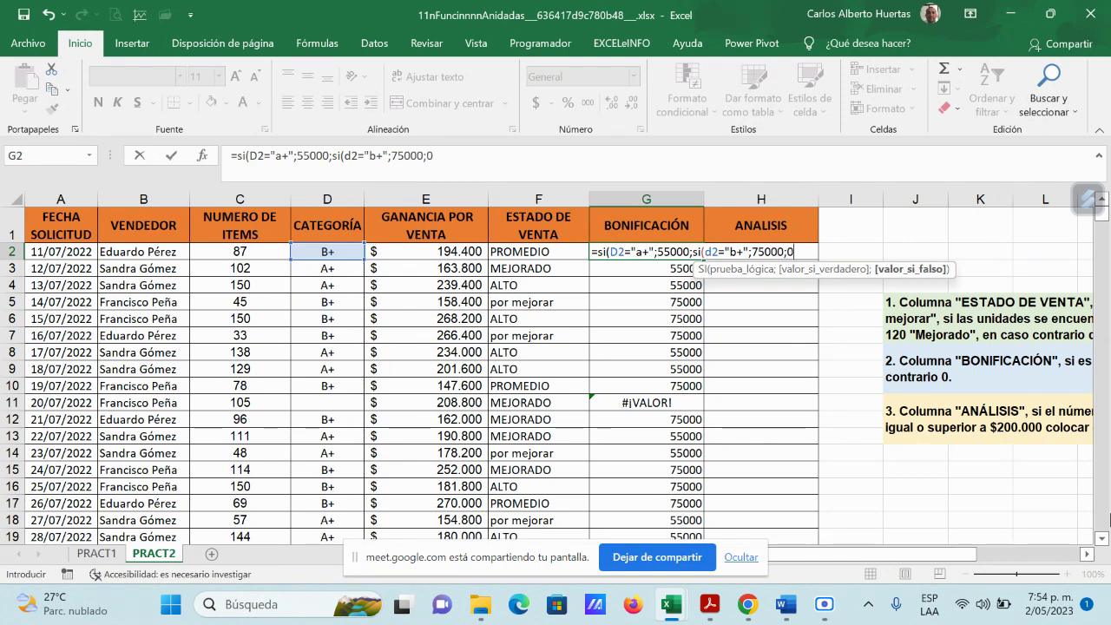
text(0))
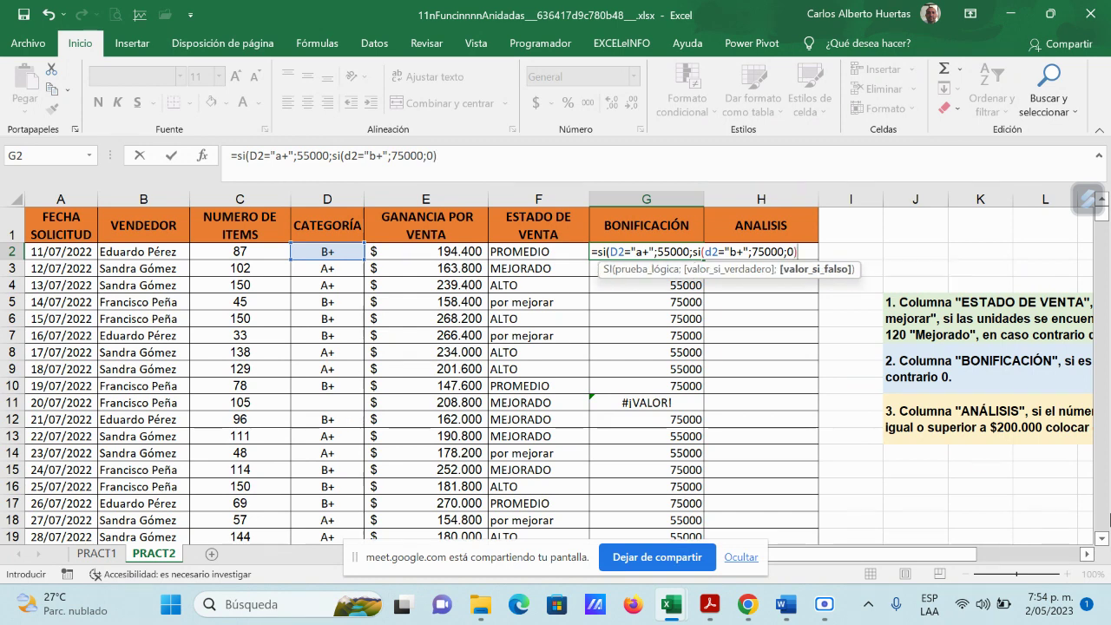
text())
key(Return)
key(Up)
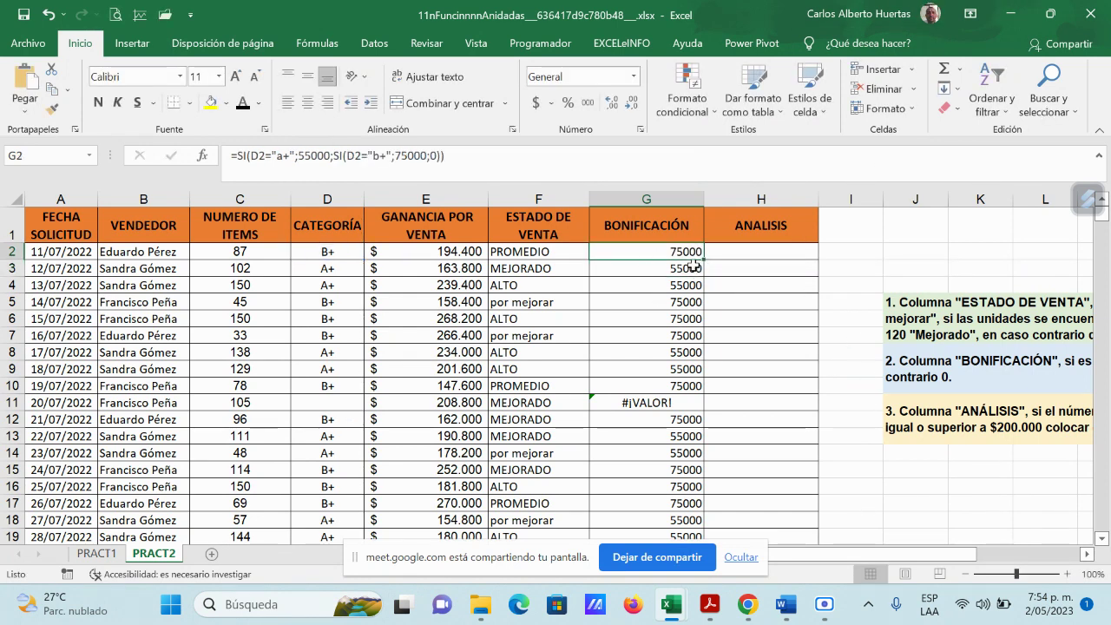
- Fill G2's BONIFICACIÓN formula down to G11 as a test, and extend it through the last row, G122
drag(707, 262, 709, 408)
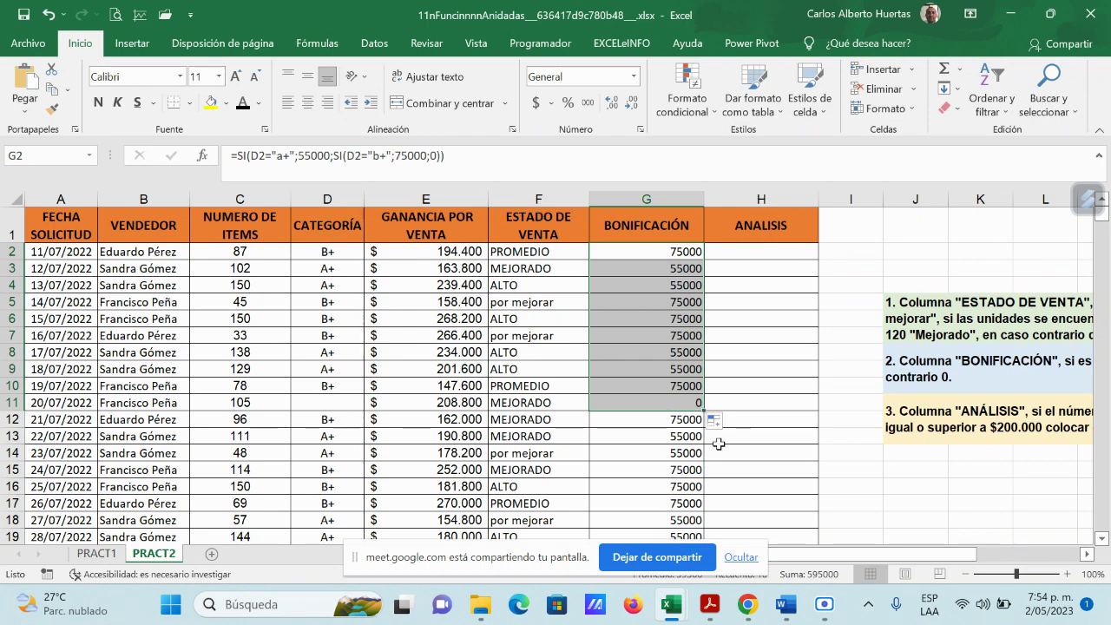
click(685, 404)
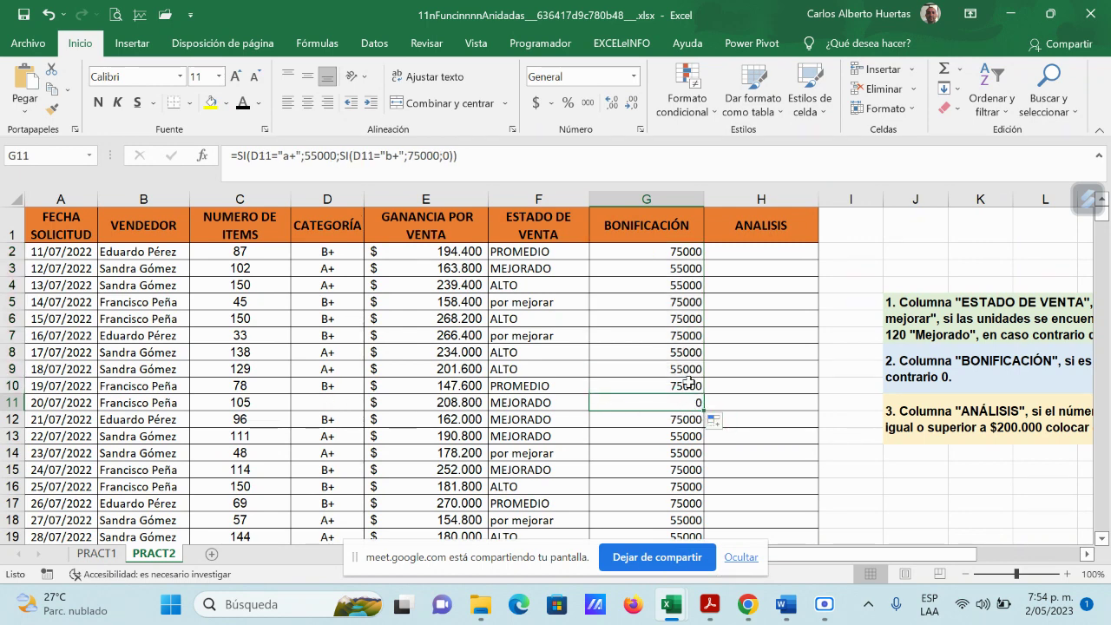
drag(955, 553, 1047, 560)
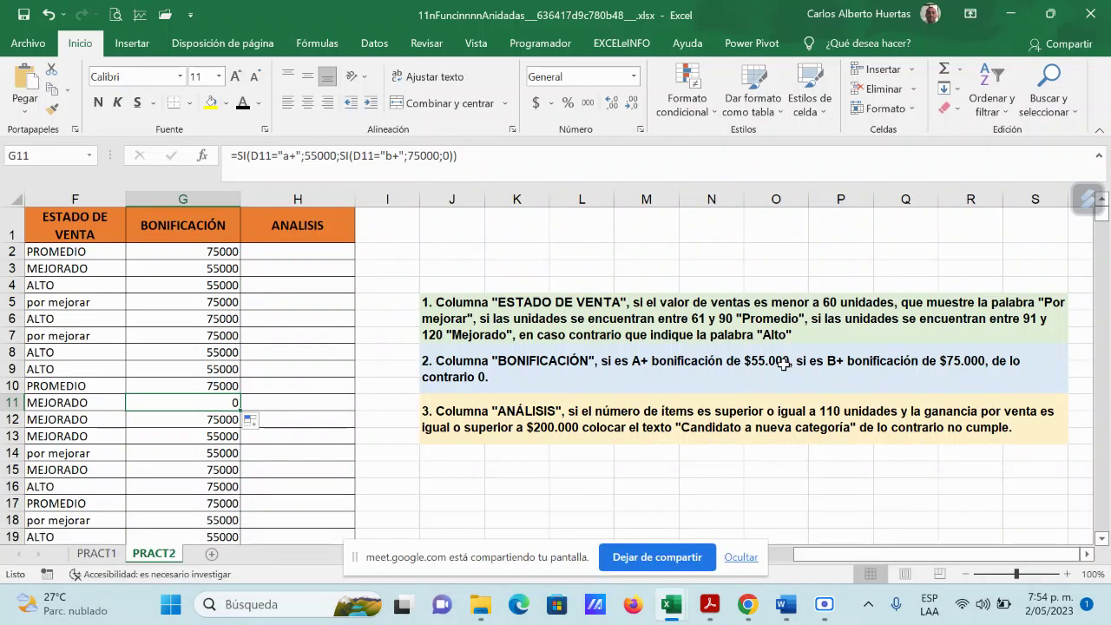
drag(840, 559, 772, 559)
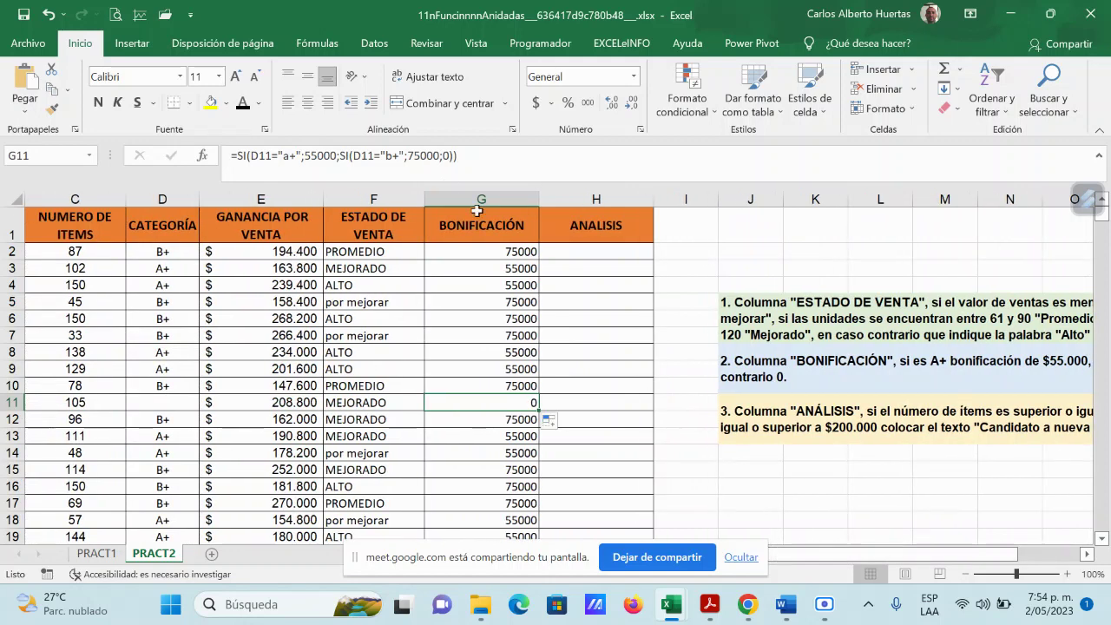
click(523, 252)
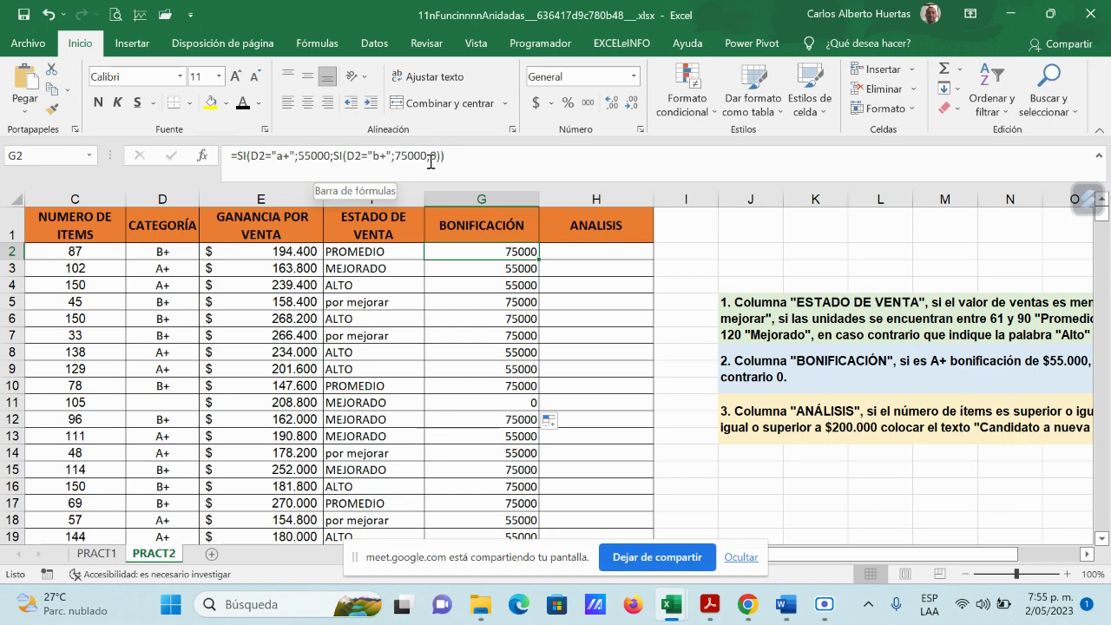
drag(539, 261, 523, 488)
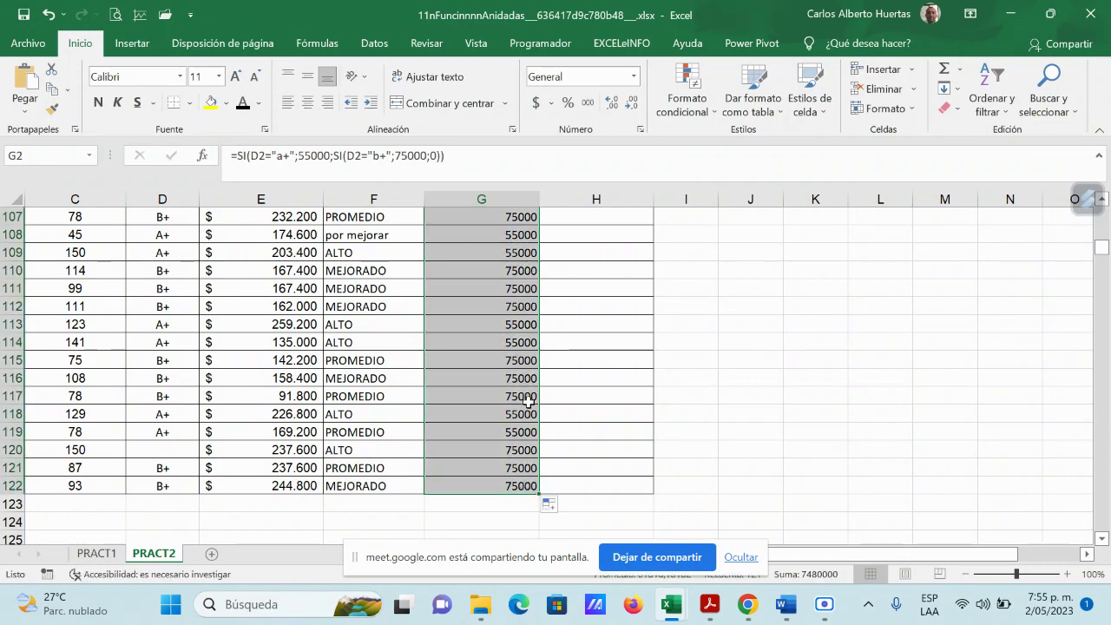
- Check the BONIFICACIÓN results for the blank categories in rows 120, 90 and 83
click(162, 449)
click(521, 450)
scroll(322, 453, up, 7)
scroll(322, 453, up, 2)
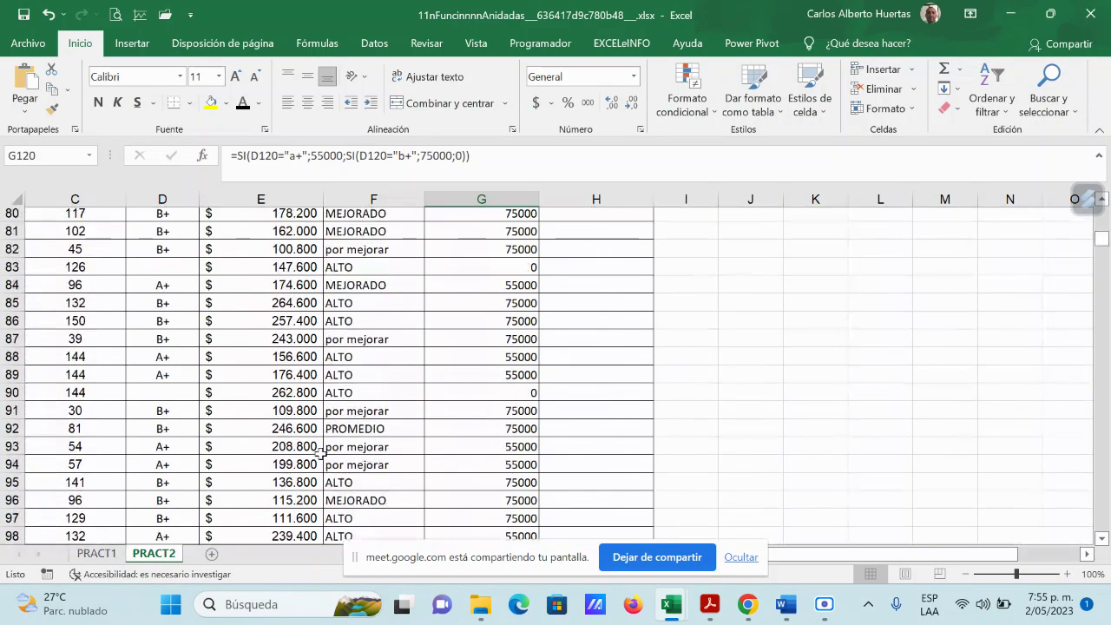
click(176, 395)
click(515, 395)
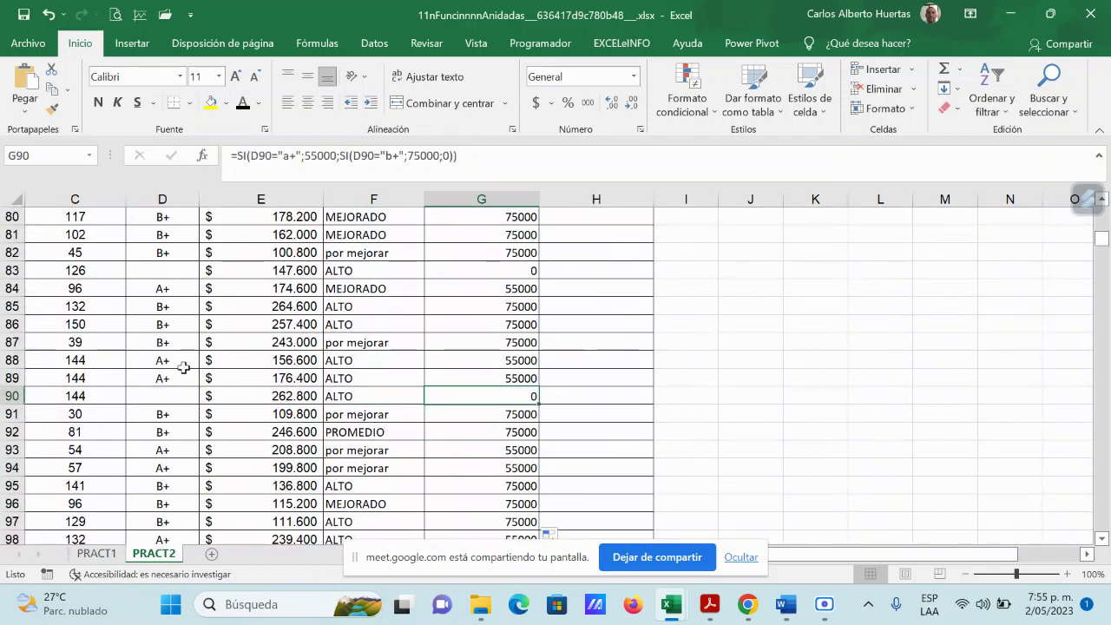
click(166, 272)
click(529, 271)
scroll(708, 431, up, 7)
scroll(708, 431, up, 19)
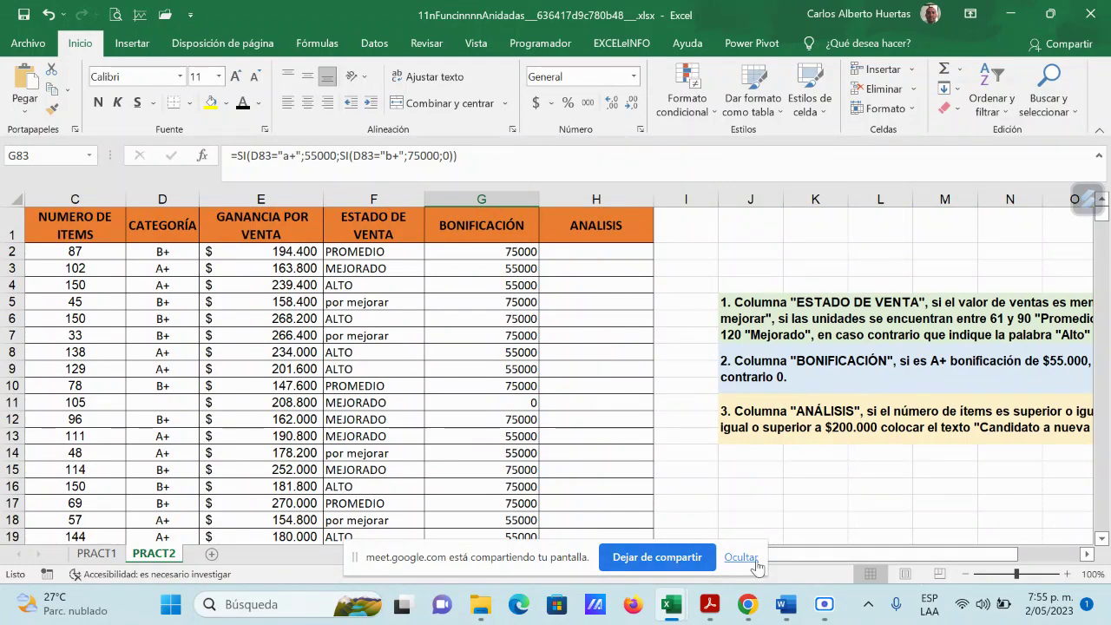
- Hide the Meet screen-sharing bar and read the exercise instruction for the ANÁLISIS column
click(759, 565)
drag(825, 561, 883, 561)
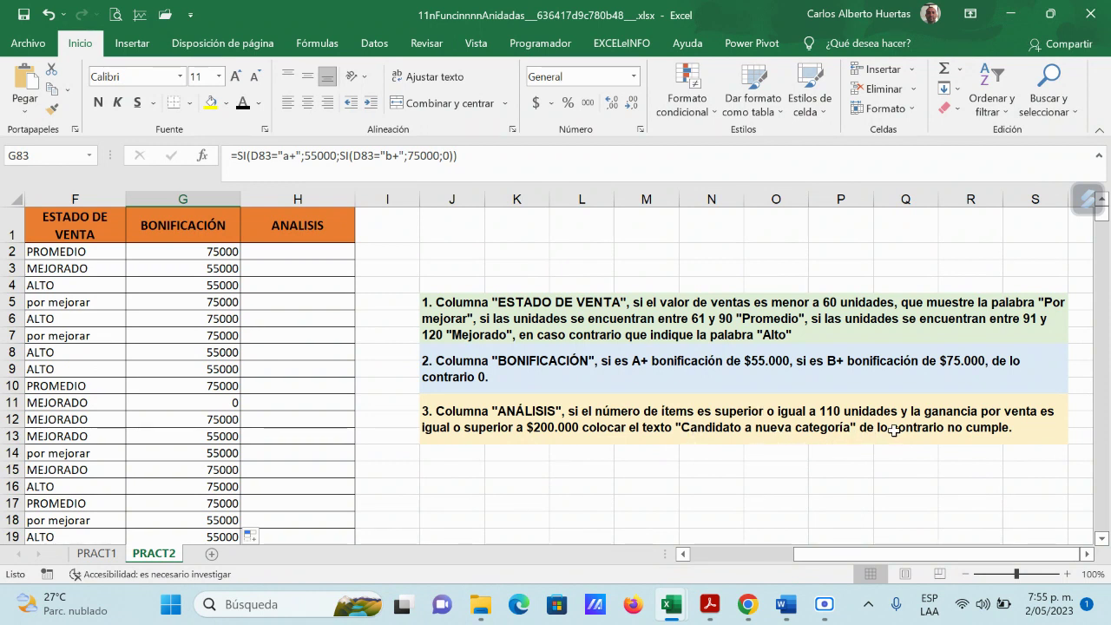
drag(910, 557, 805, 574)
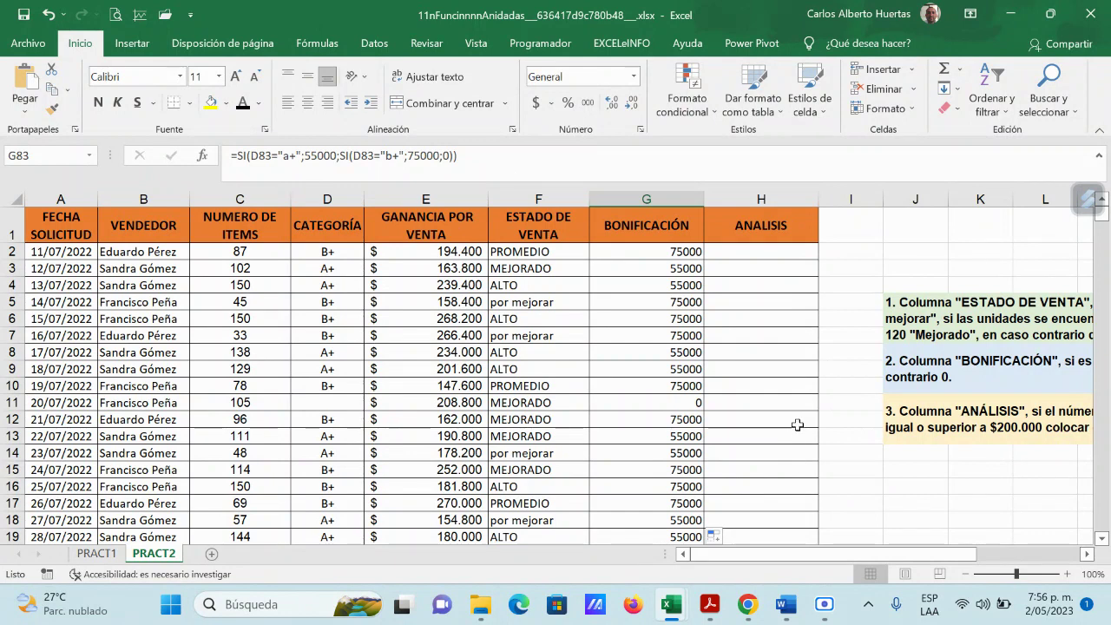
- Switch to the GFPI-F-135 guide PDF in Adobe Acrobat Reader and read item 5 on the SI.CONJUNTO function
click(710, 609)
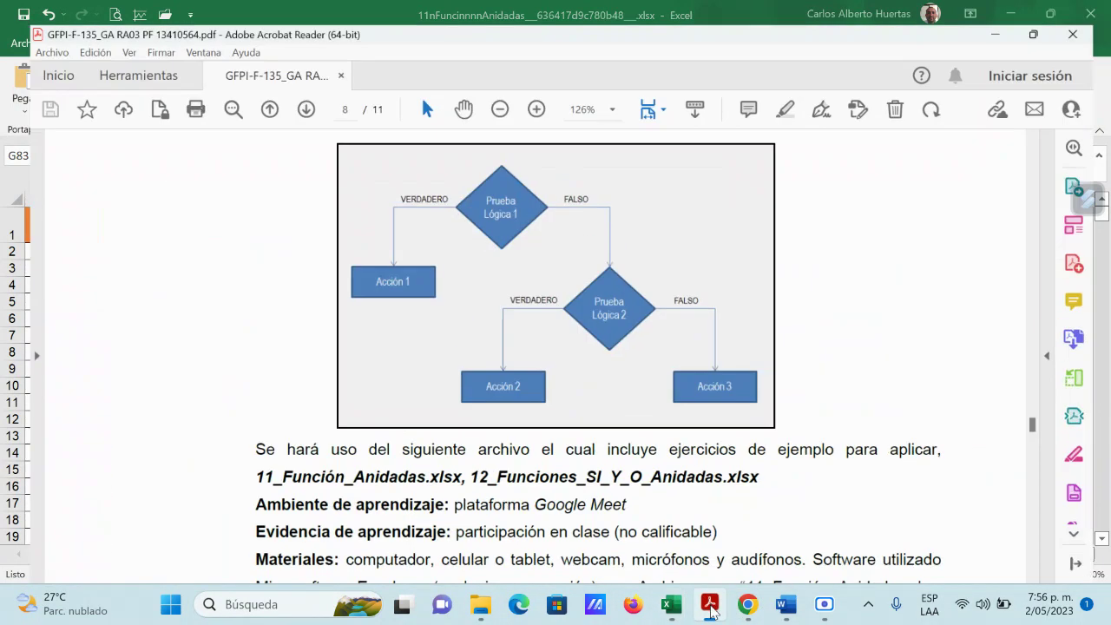
scroll(775, 331, down, 2)
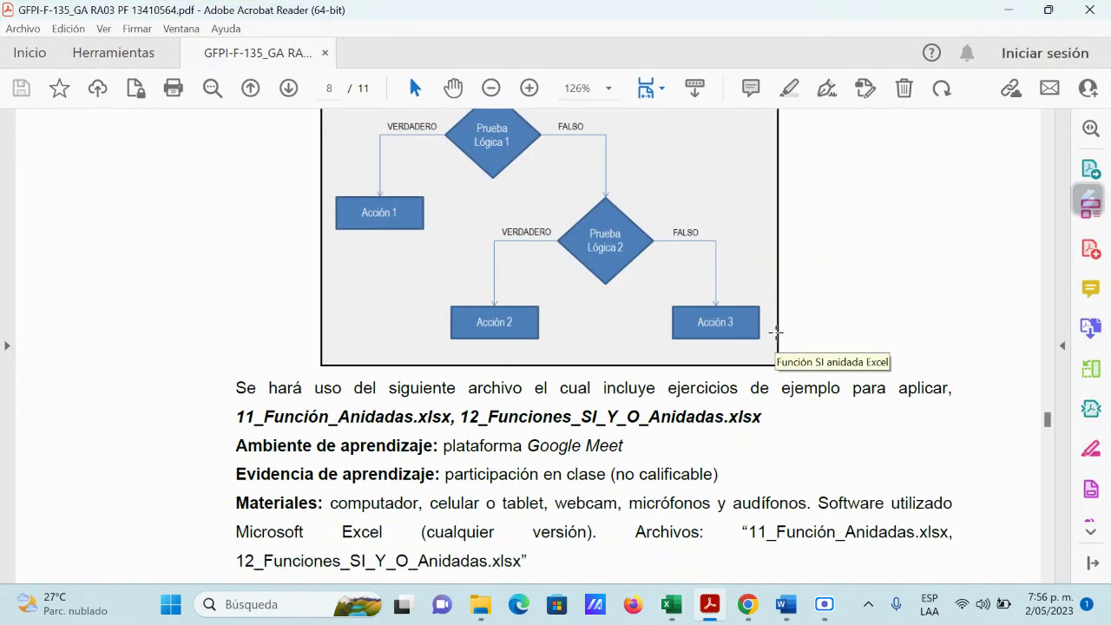
scroll(774, 331, down, 1)
scroll(774, 332, down, 2)
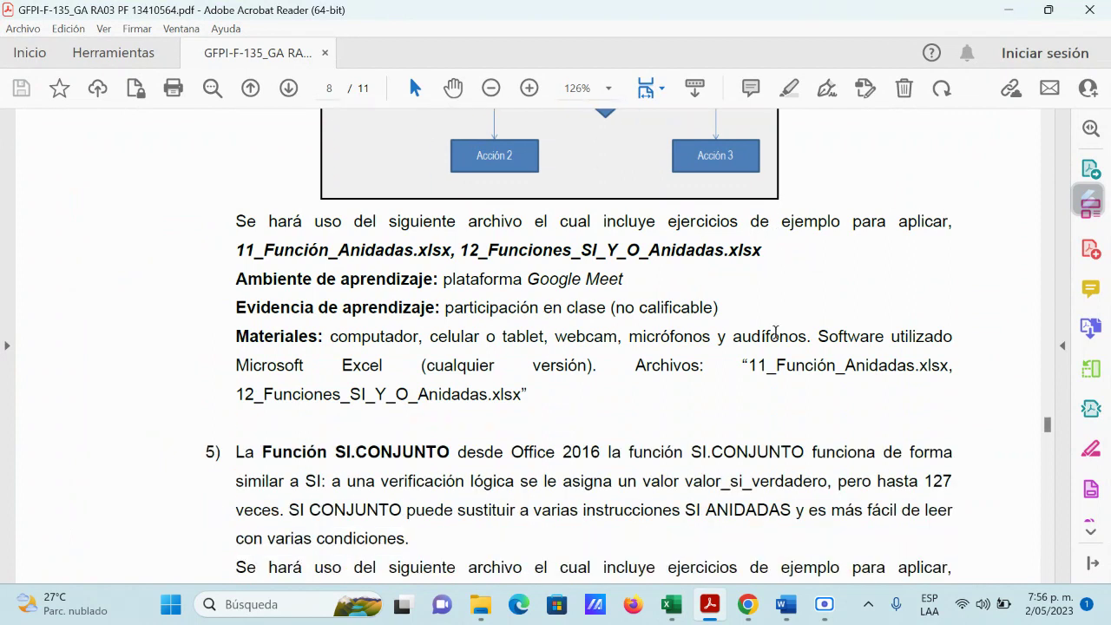
scroll(775, 331, down, 5)
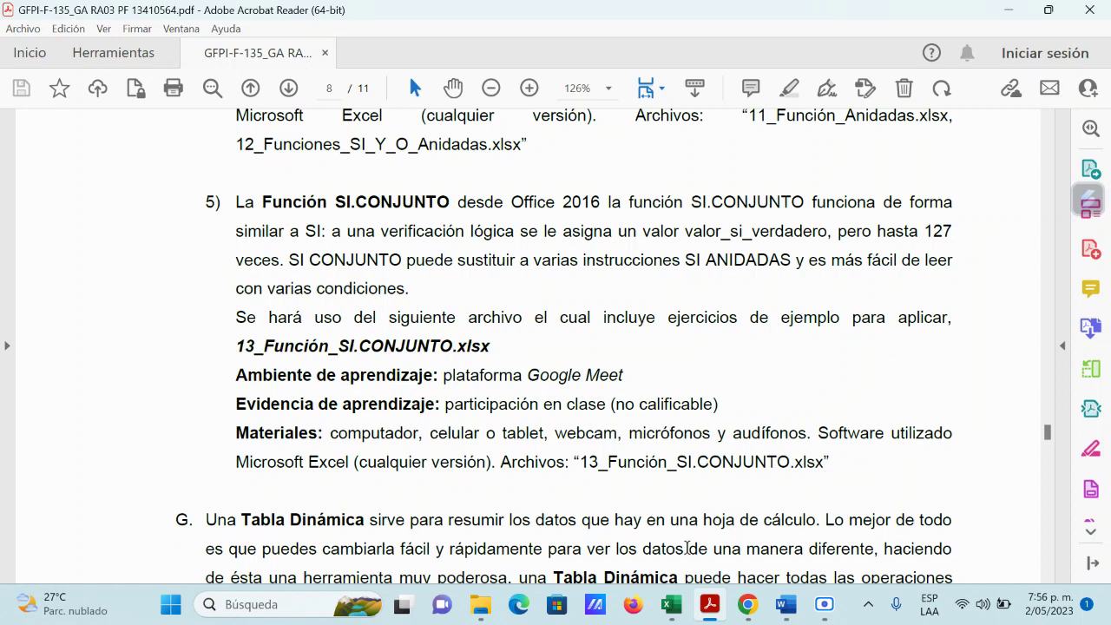
- Open the 13nFuncinnnnSInCONJUNTO workbook from the Excel Intermedio Ficha 2703557 Martes folder and look over its SI.CONJUNTO sheet
mouse_move(677, 608)
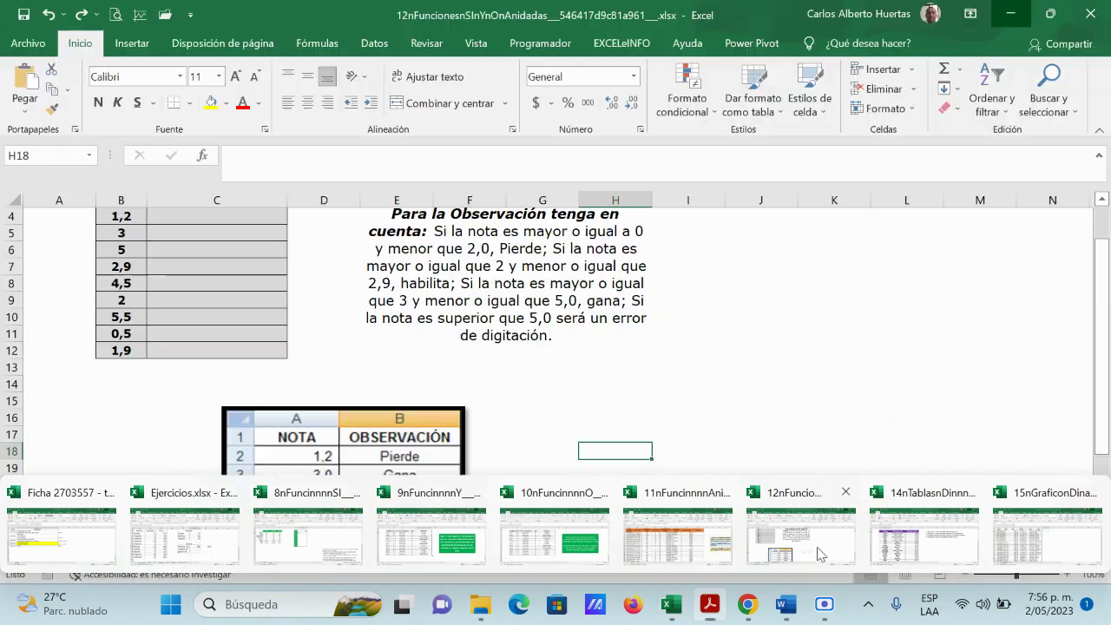
click(801, 538)
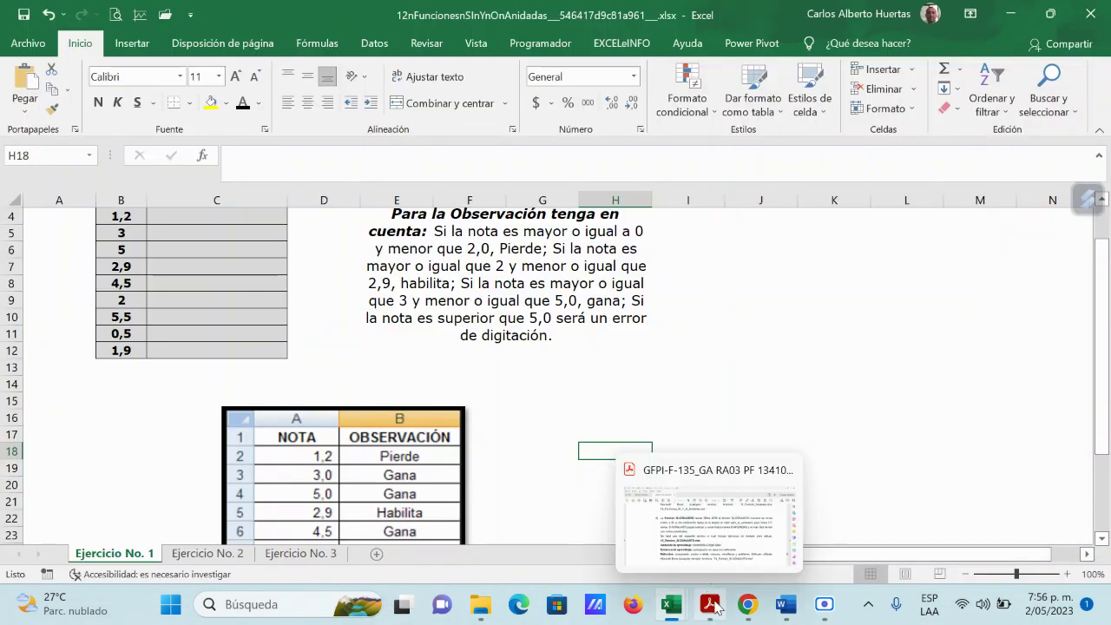
mouse_move(676, 607)
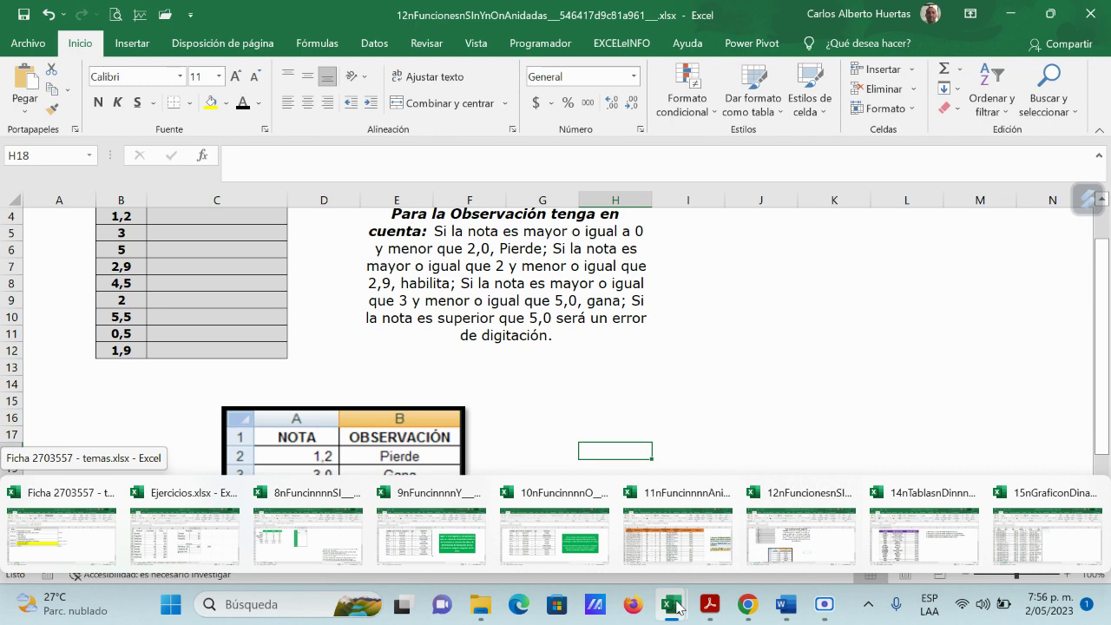
click(478, 584)
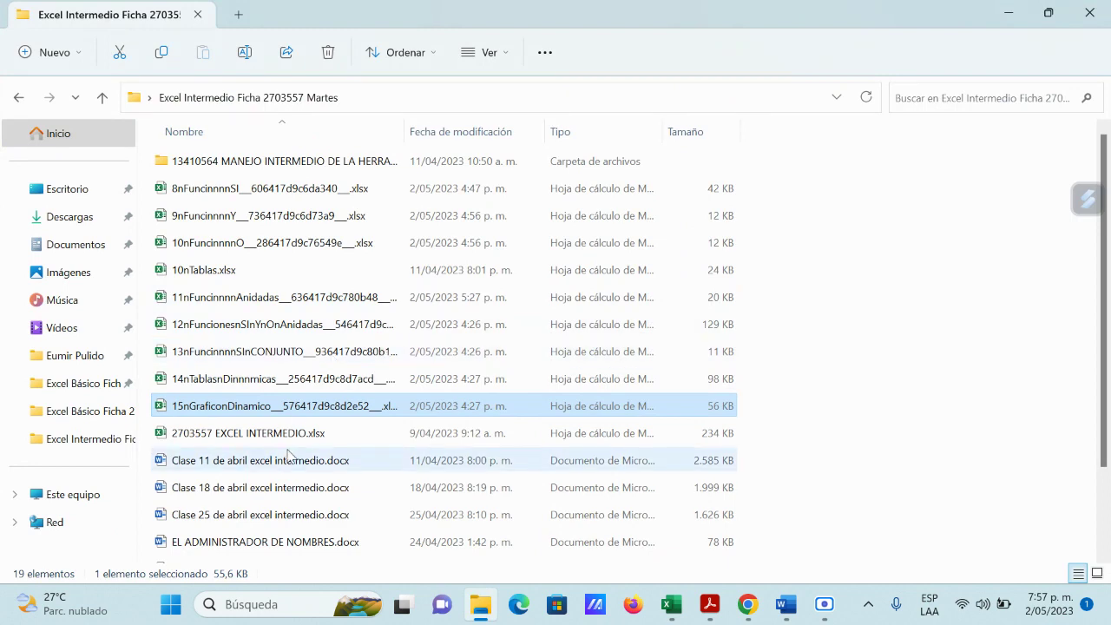
click(278, 361)
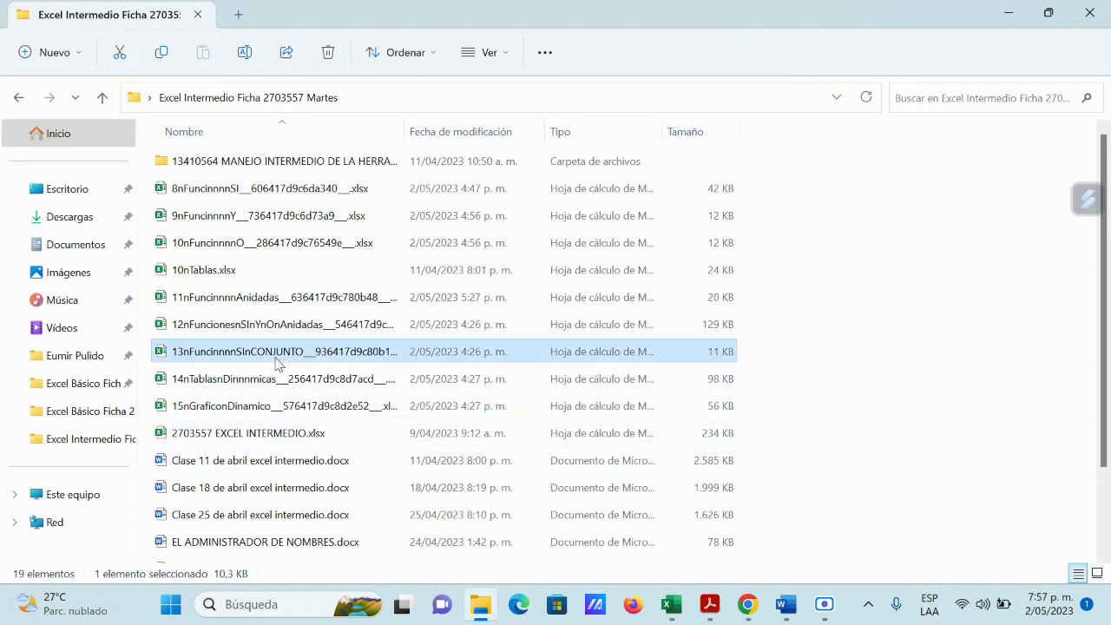
double_click(358, 335)
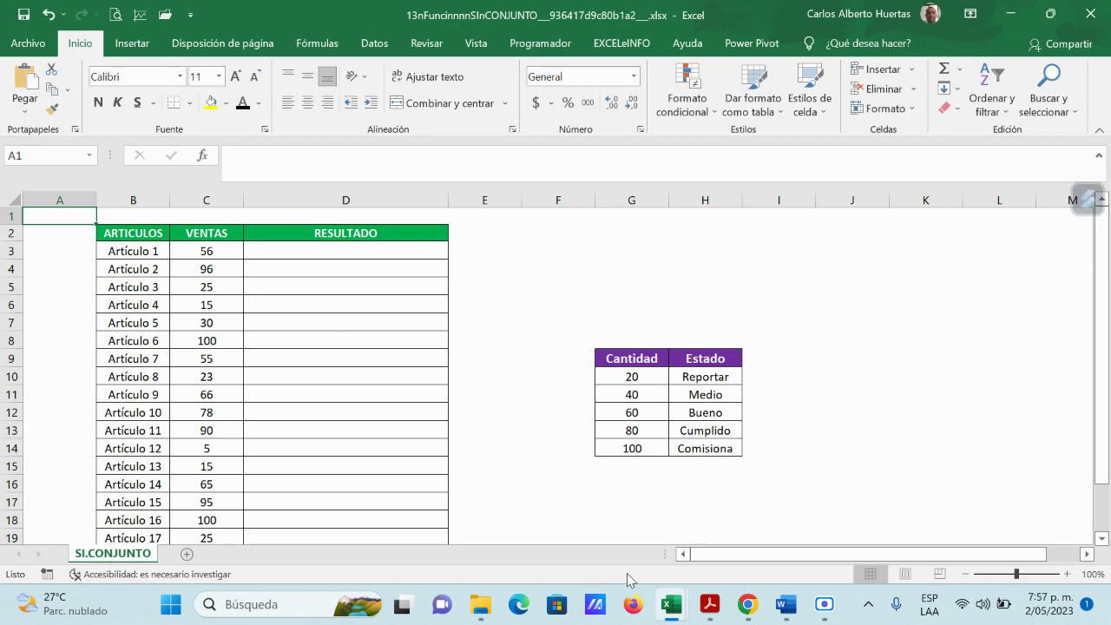
scroll(426, 382, down, 12)
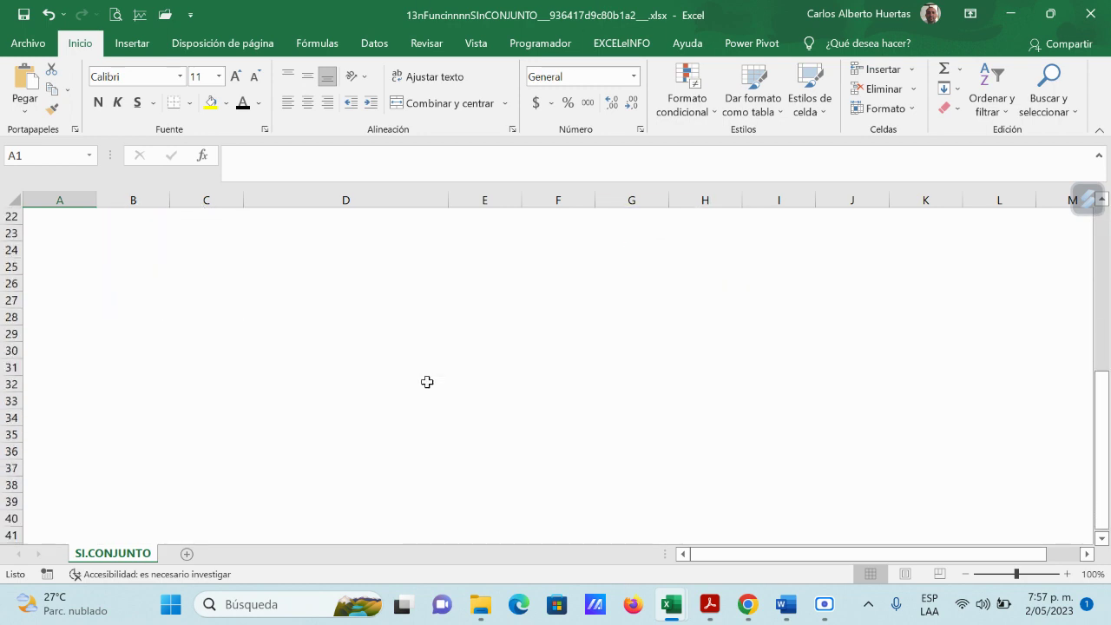
scroll(453, 407, up, 12)
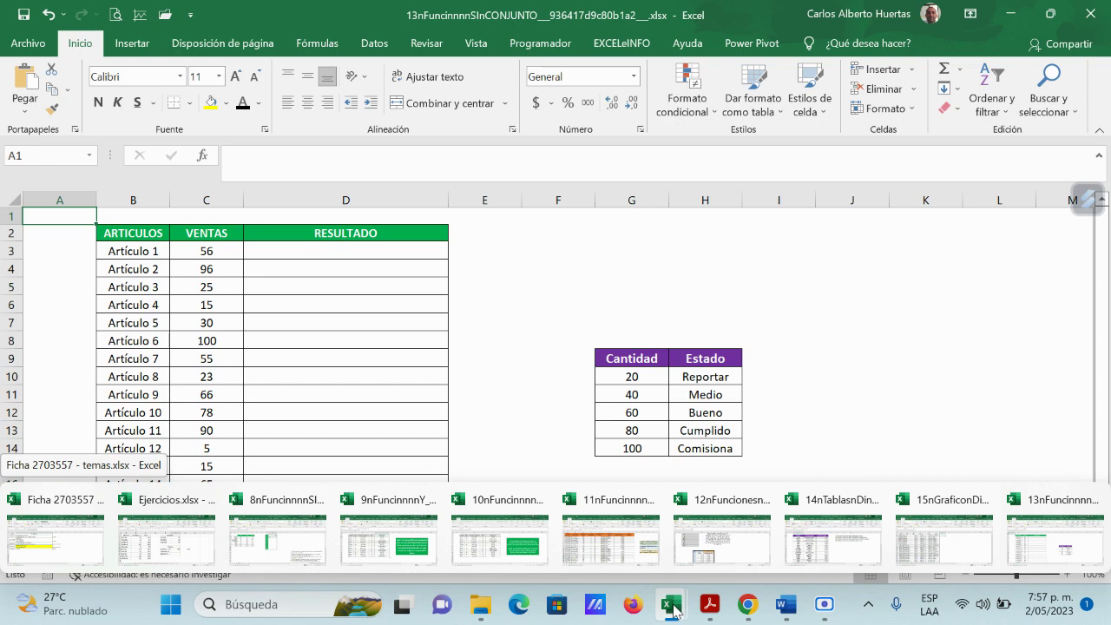
- Switch to the Ejercicios.xlsx workbook and clear cells F7 and G7 on the sumar conjunto sheet
click(133, 537)
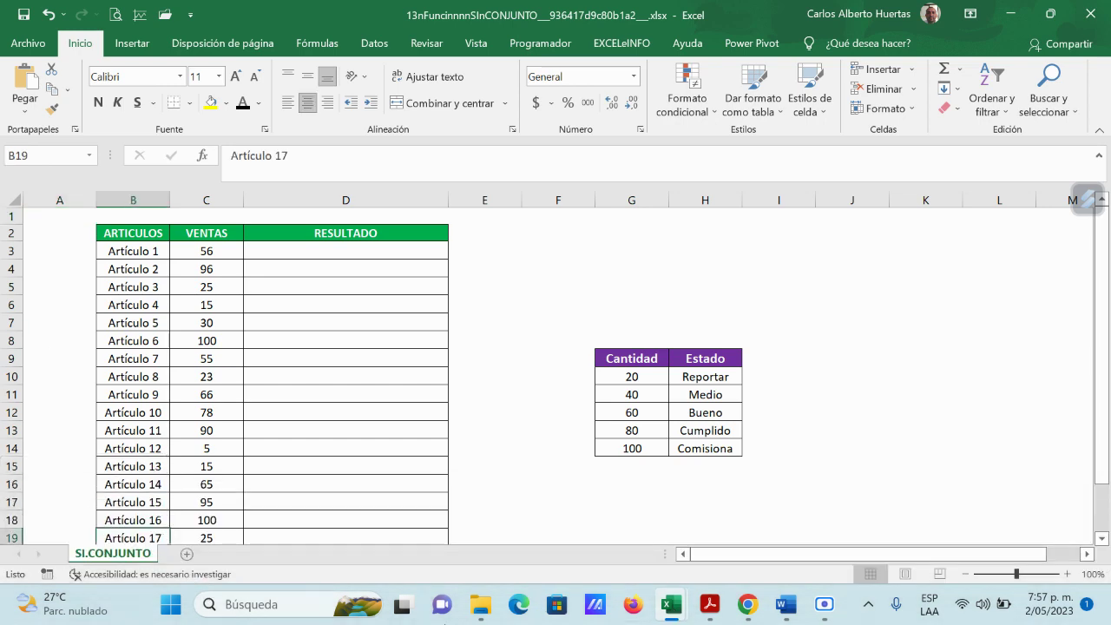
click(174, 538)
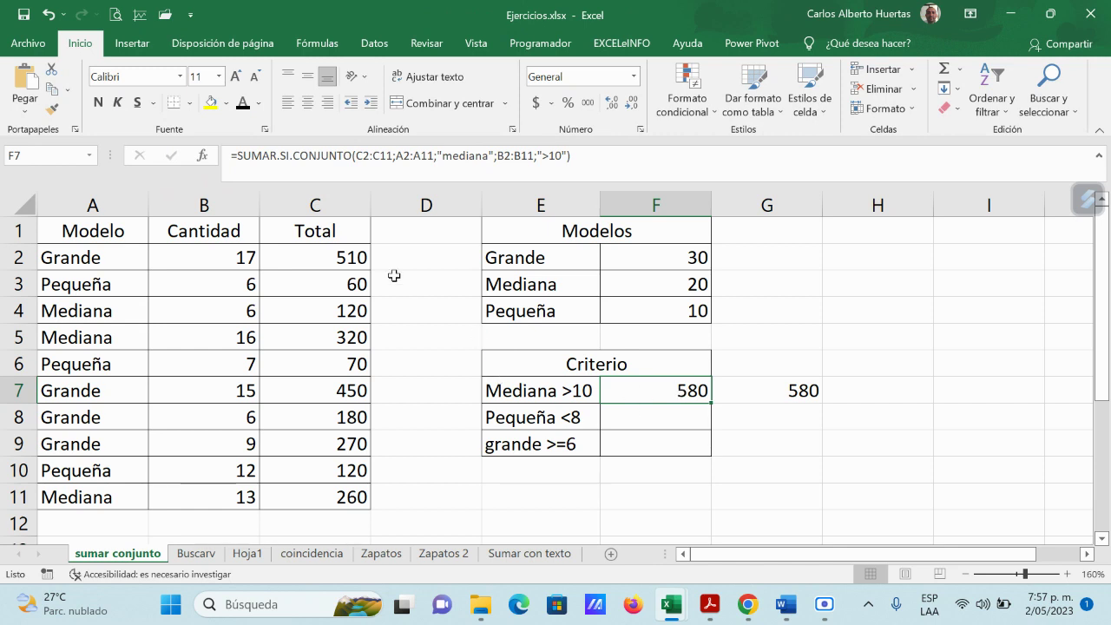
key(Delete)
click(798, 391)
key(Delete)
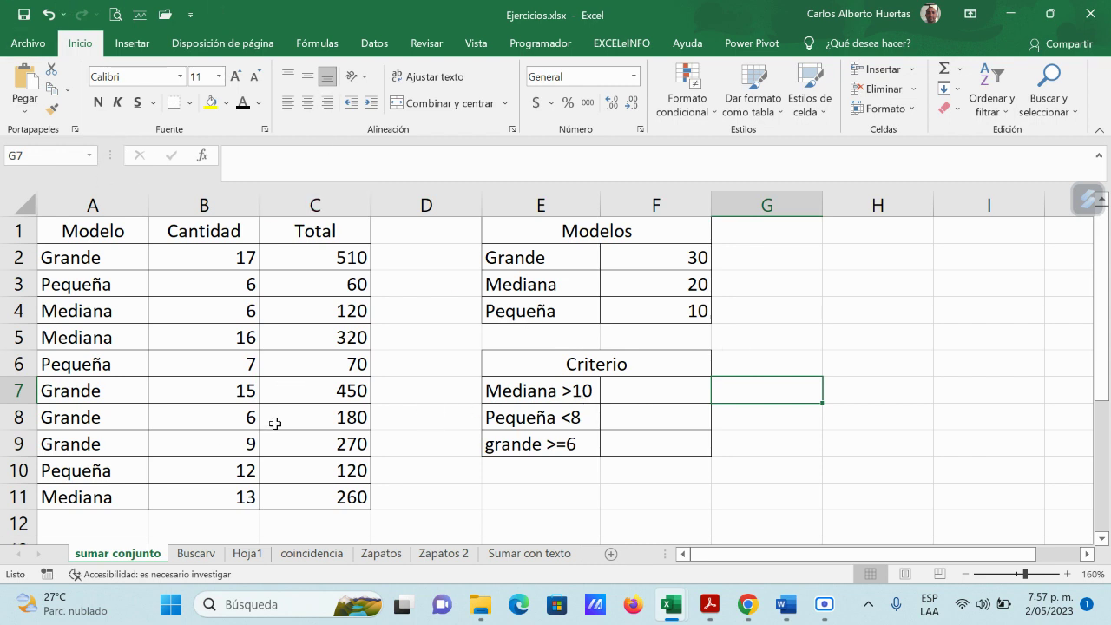
- Switch to EXCEL INTERMEDIO.docx in Word and read the Sumar Si Conjunto exercise about the Antonella store
mouse_move(789, 610)
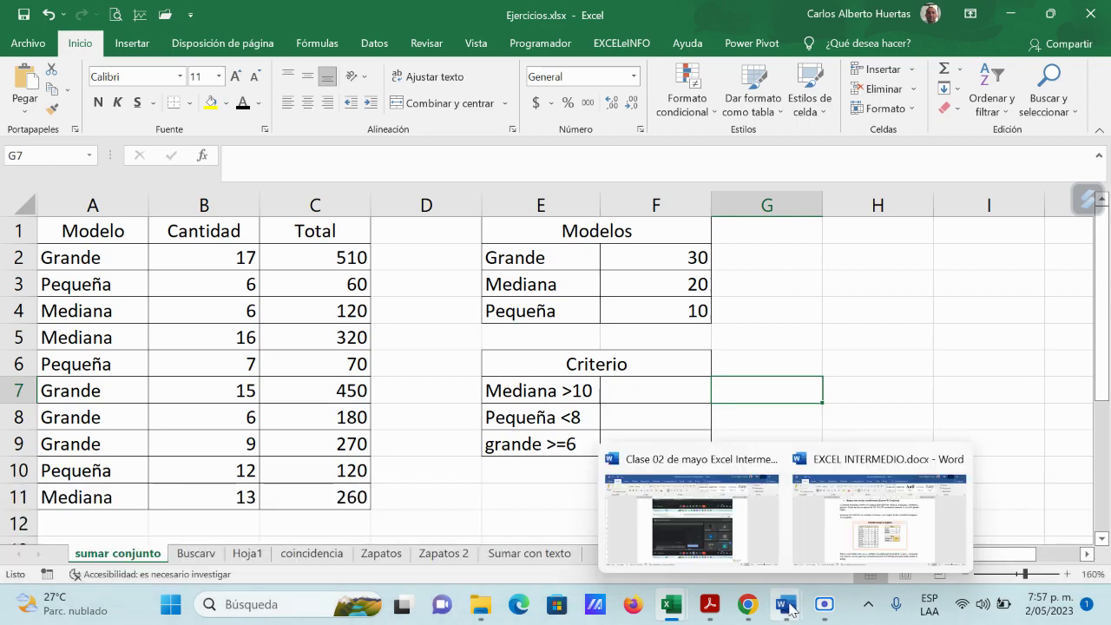
click(842, 473)
scroll(853, 525, up, 3)
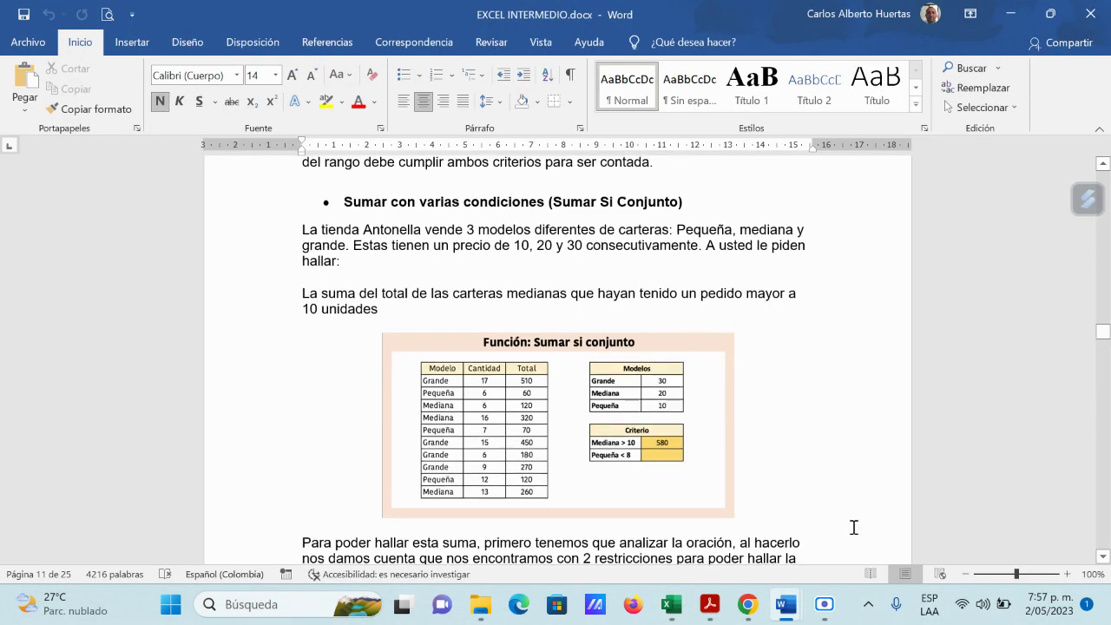
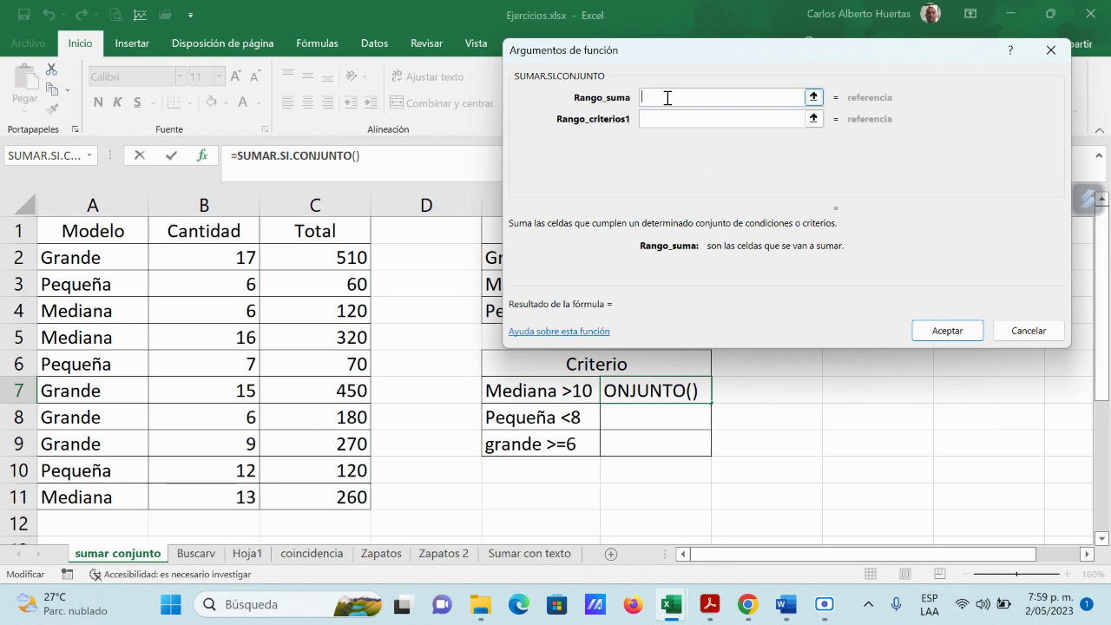
- In F7's SUMAR.SI.CONJUNTO arguments, set Rango_suma to C2:C11 and Rango_criterios1 to A2:A11
click(813, 97)
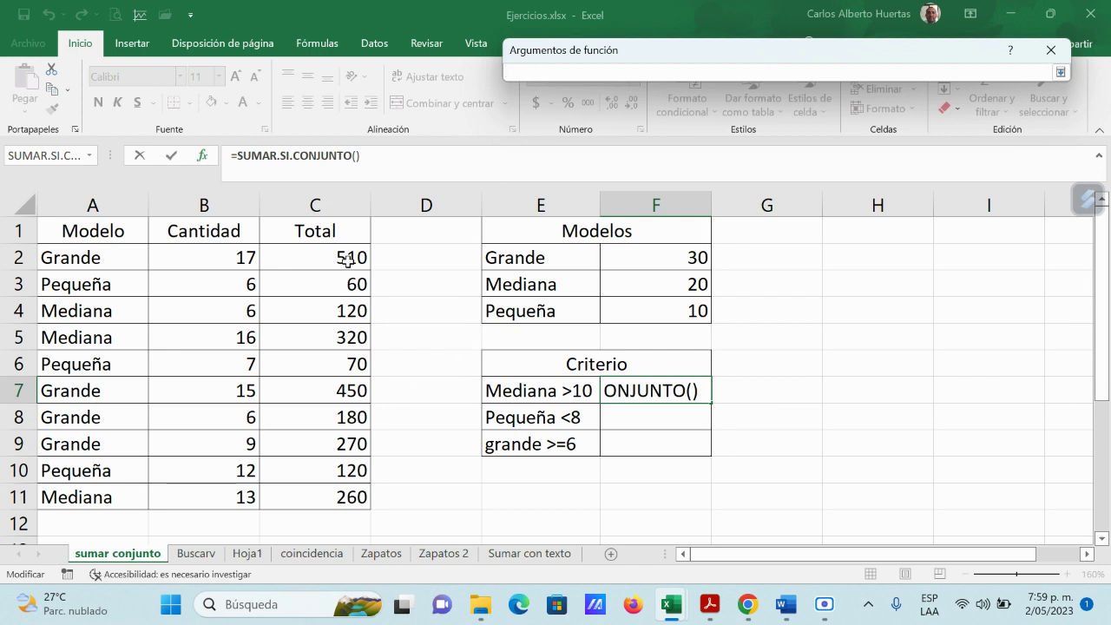
drag(349, 256, 342, 497)
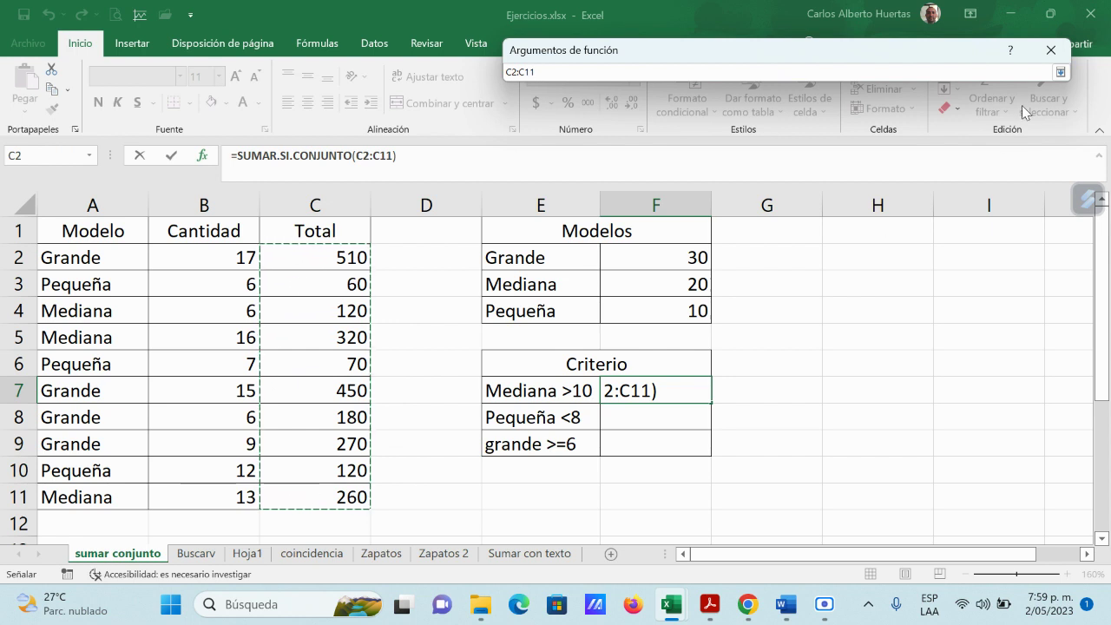
click(1060, 72)
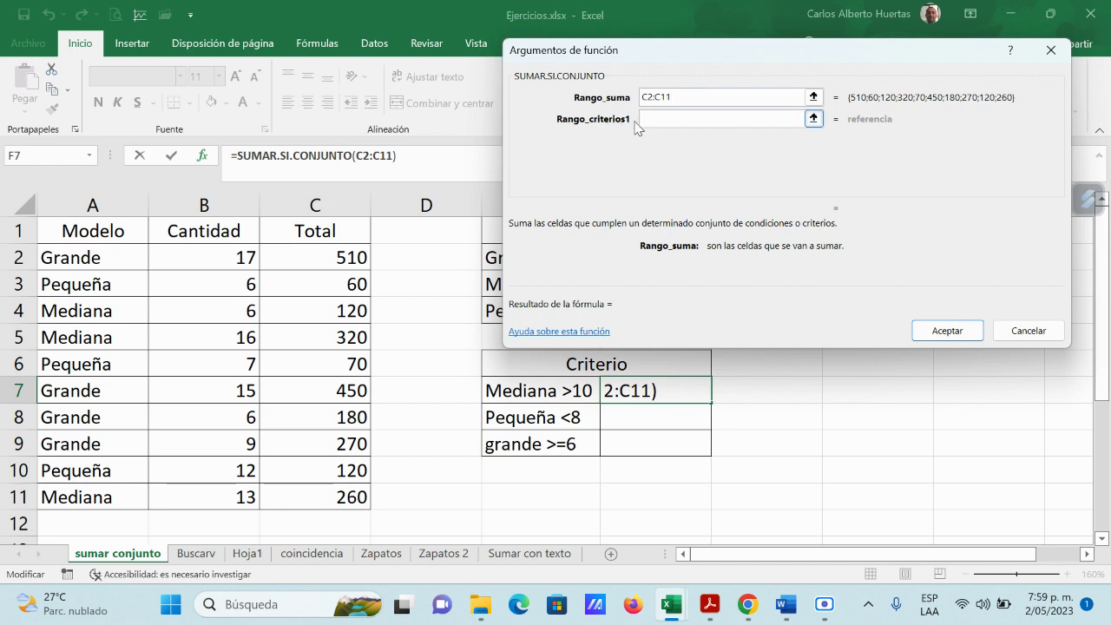
click(814, 119)
drag(120, 257, 120, 497)
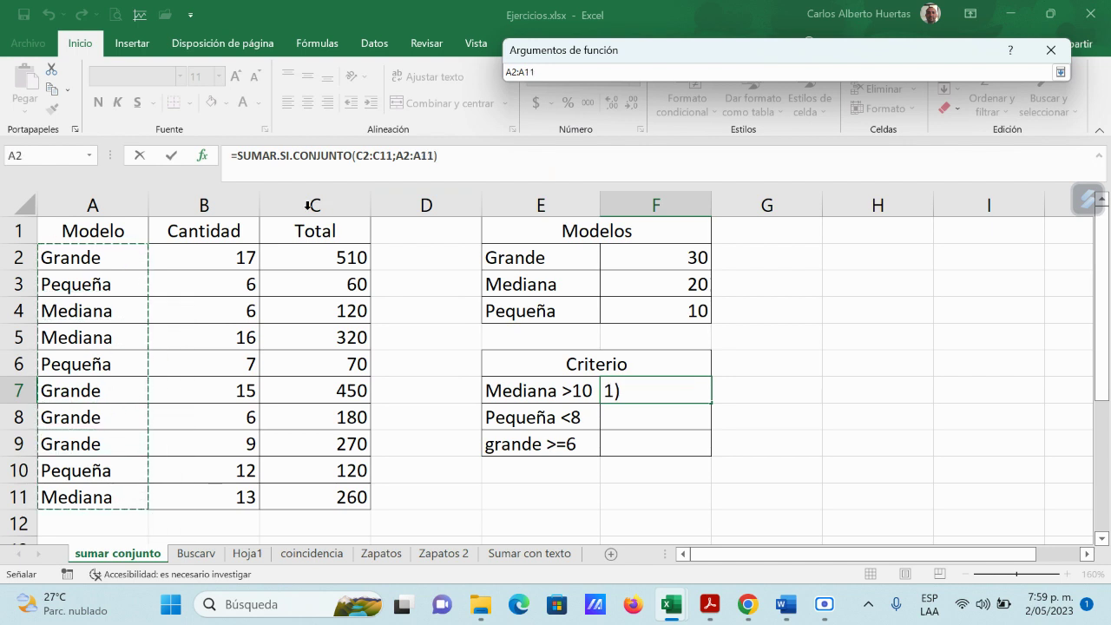
click(1060, 73)
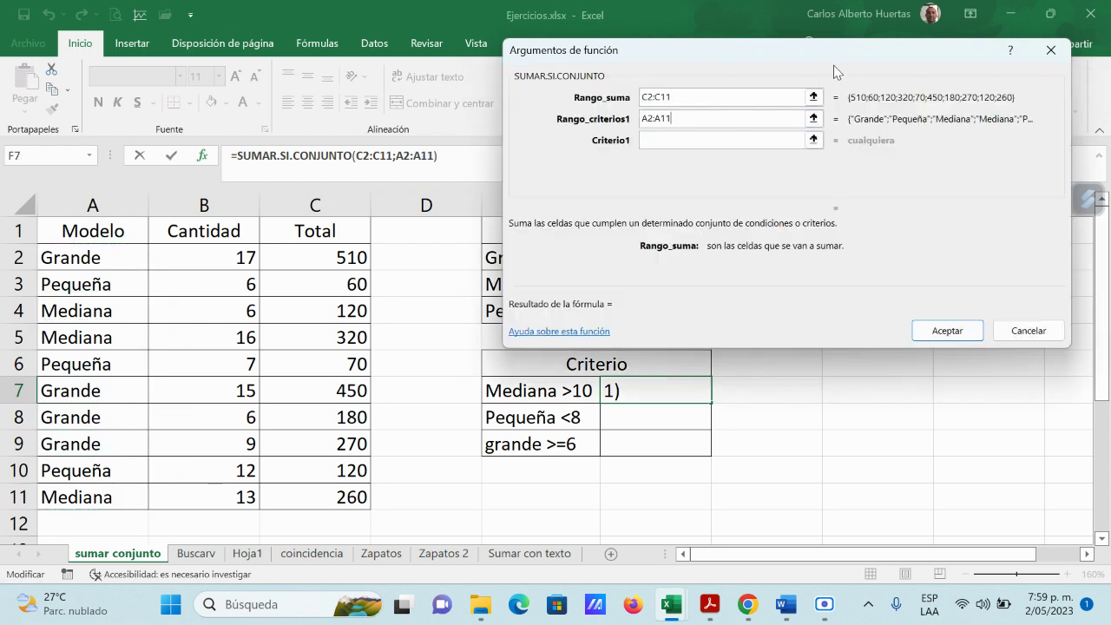
- Set Criterio1 of the SUMAR.SI.CONJUNTO function to mediana
click(653, 141)
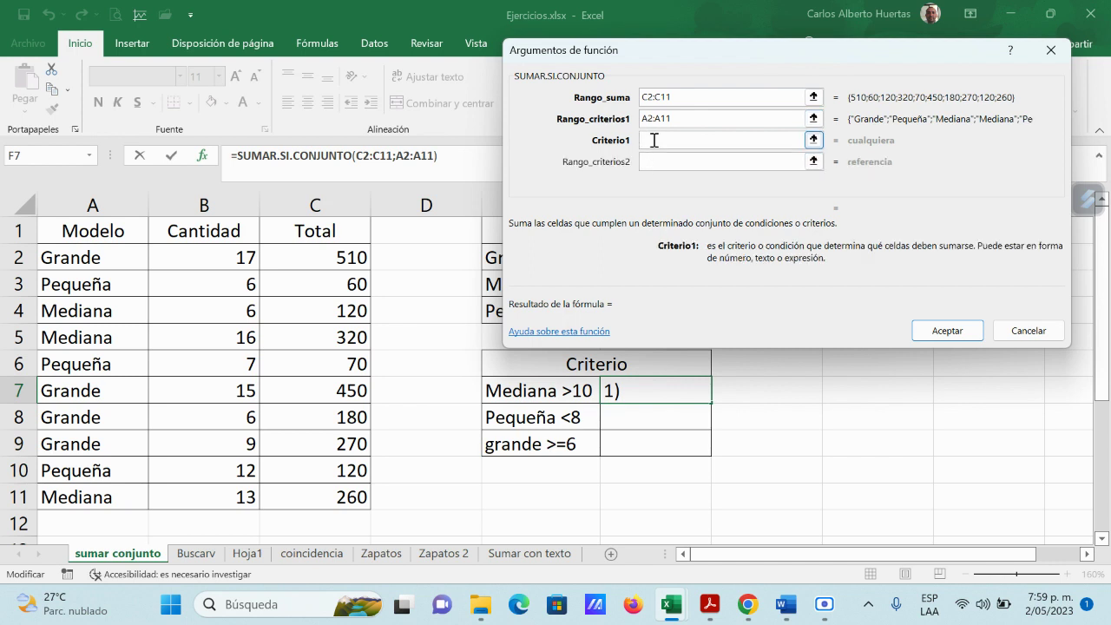
text(medina)
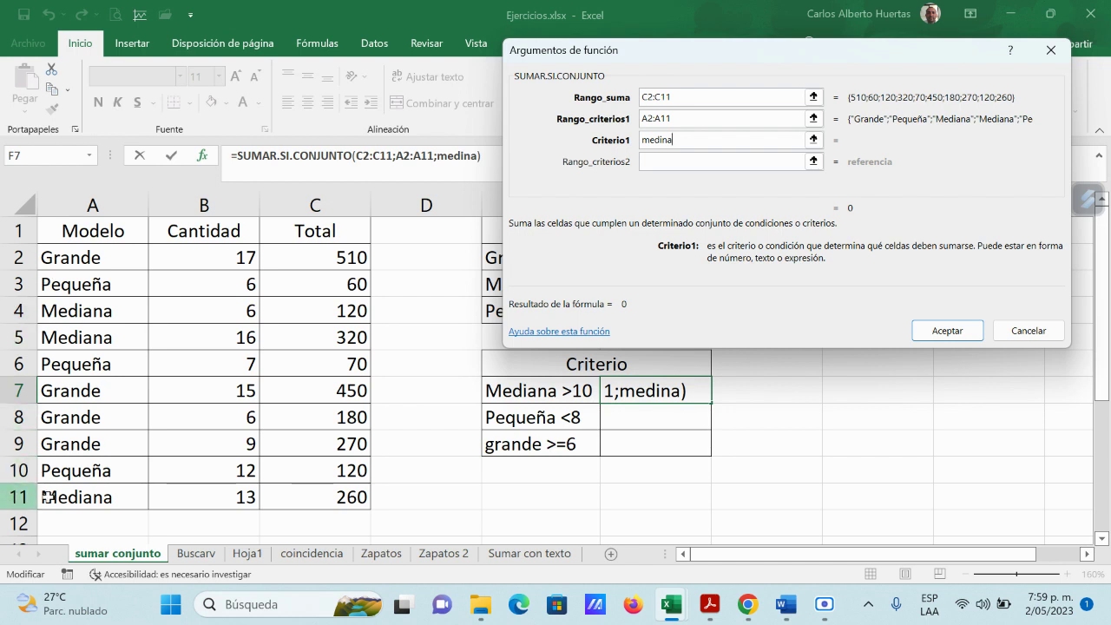
key(BackSpace)
key(BackSpace)
text(ana)
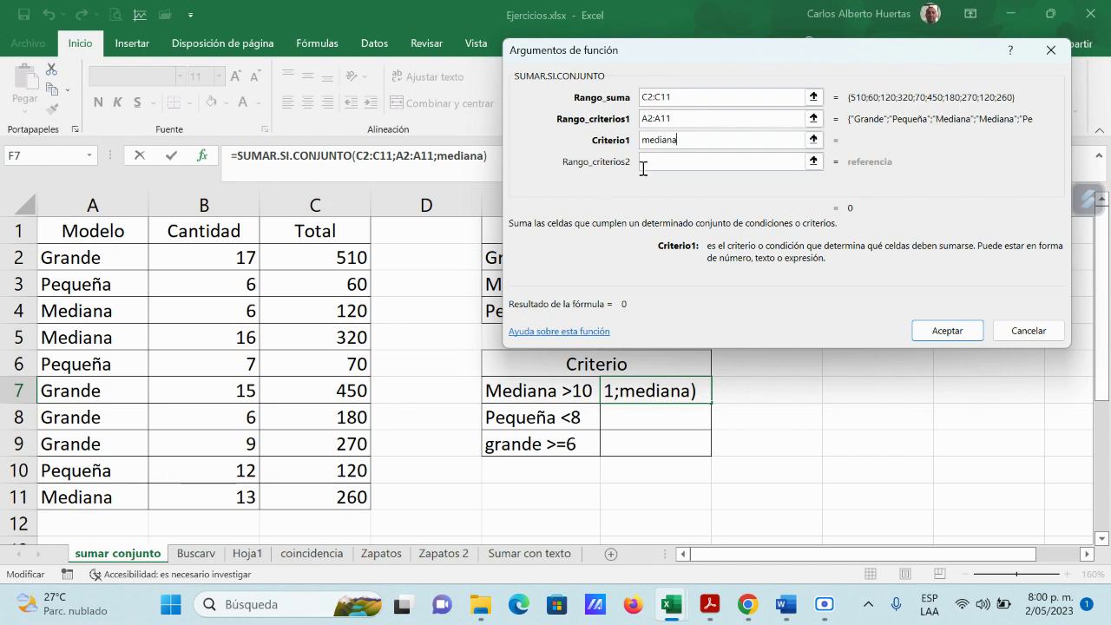
- Set Rango_criterios2 to B2:B11 and Criterio2 to >10, and enter the SUMAR.SI.CONJUNTO formula in F7
click(814, 161)
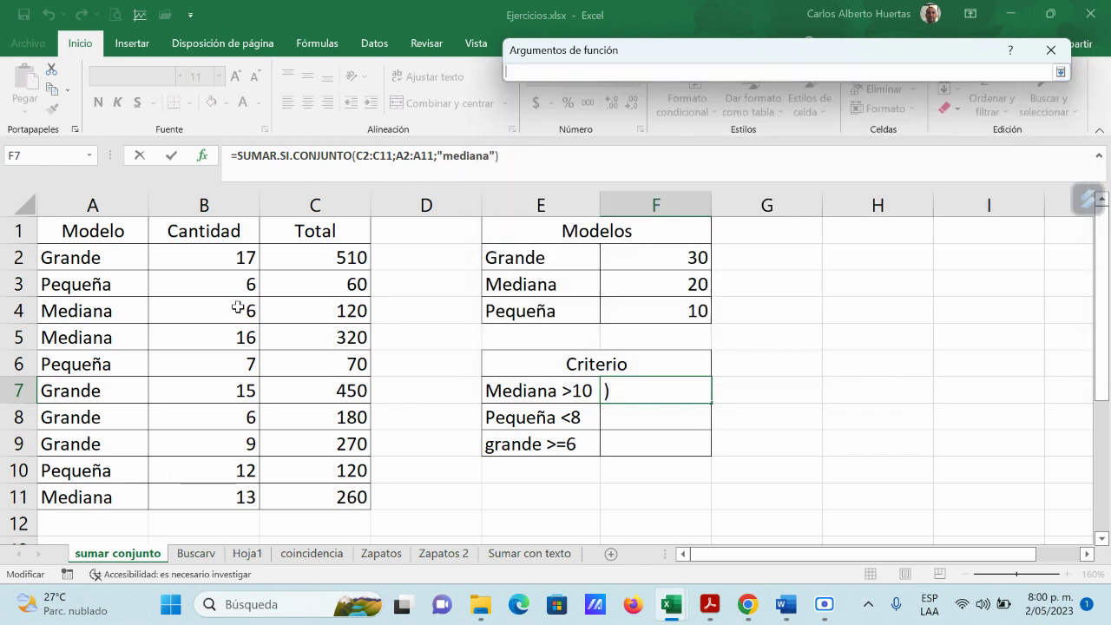
drag(218, 257, 208, 495)
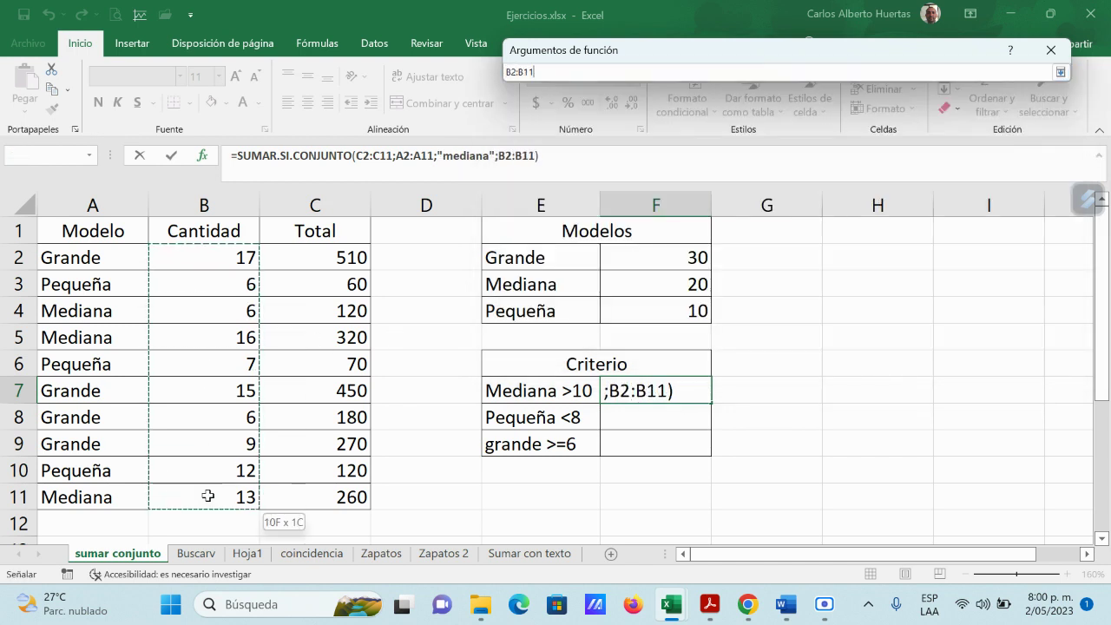
click(1060, 72)
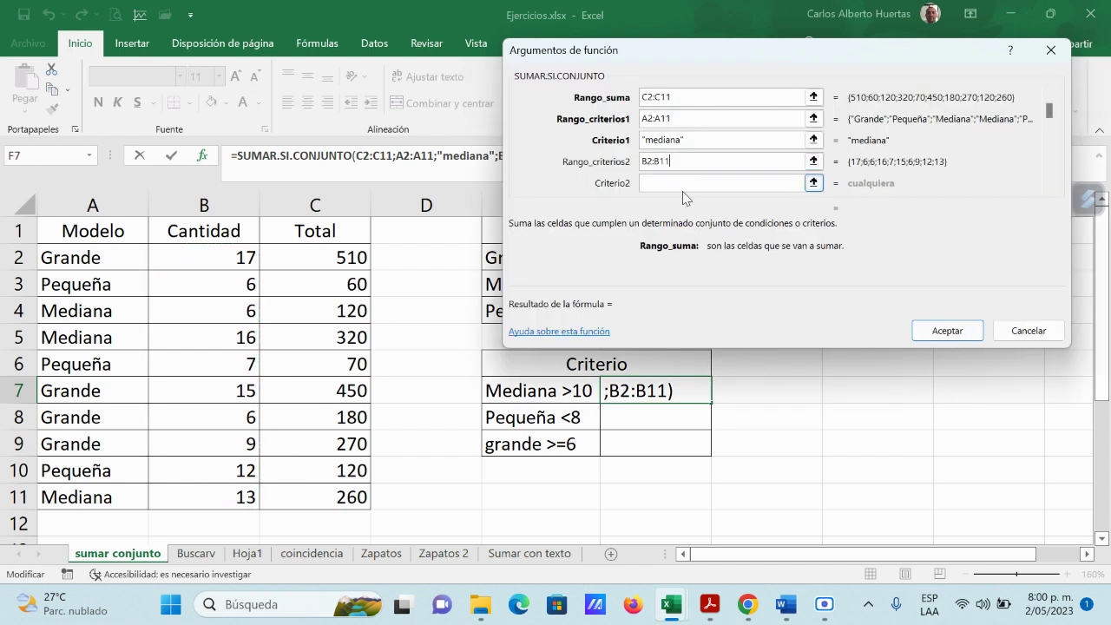
click(661, 183)
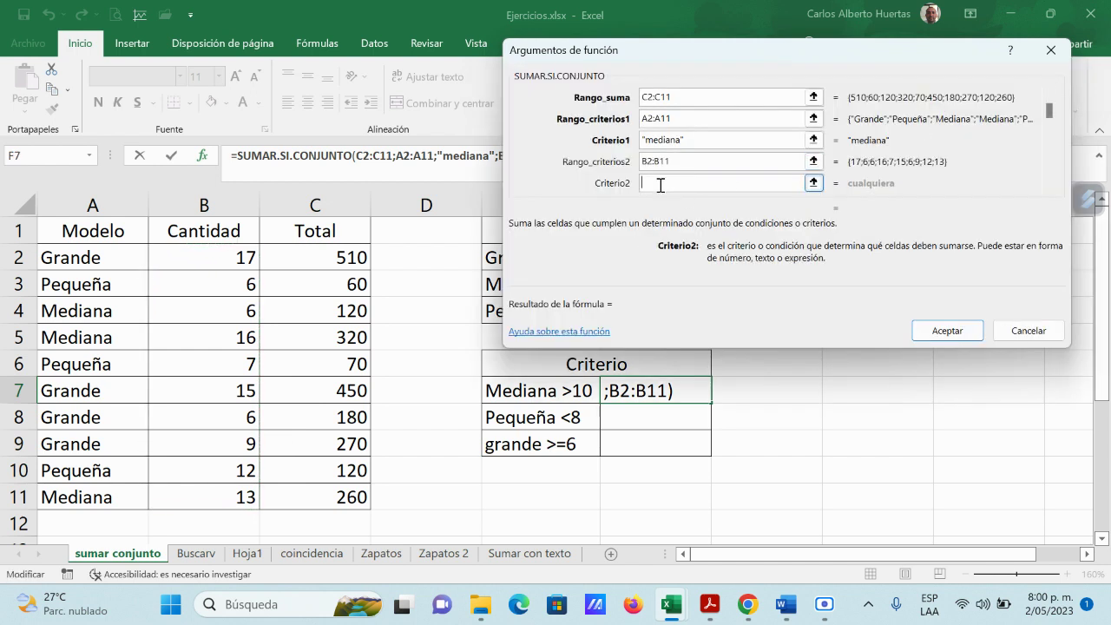
text(>10)
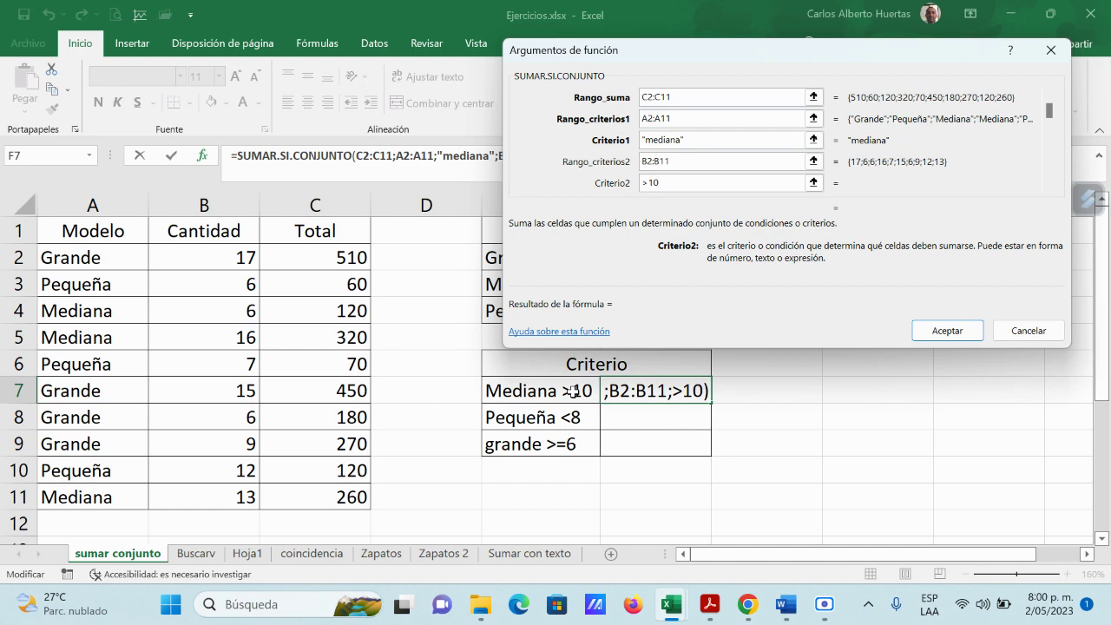
click(947, 331)
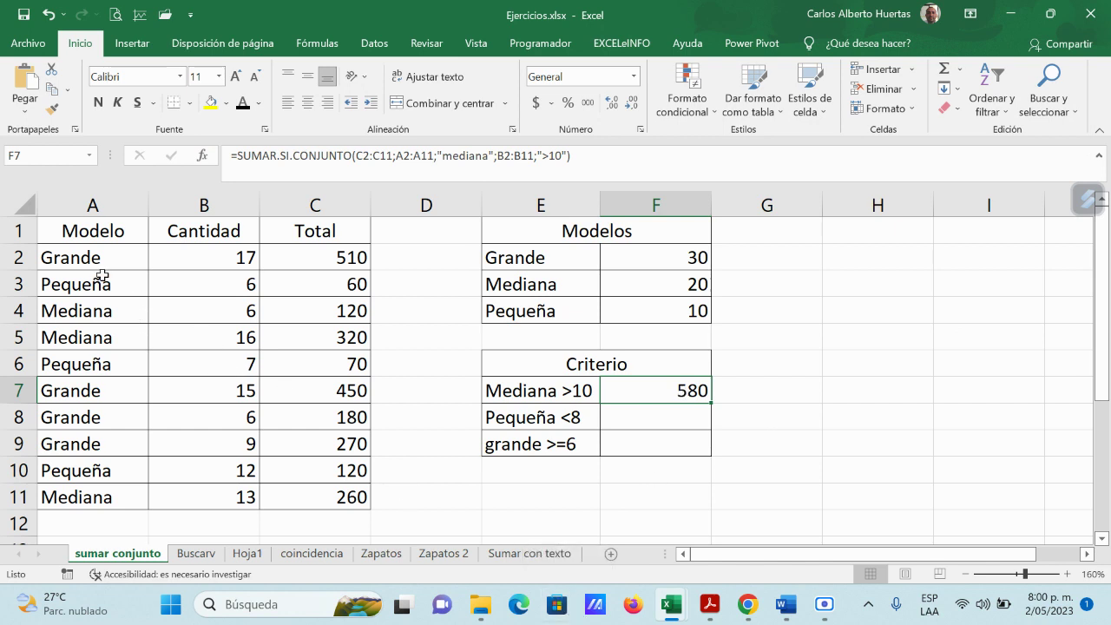
- Fill C5 and C11, the totals of Mediana orders above 10 units, with yellow and select both to check their sum
click(101, 312)
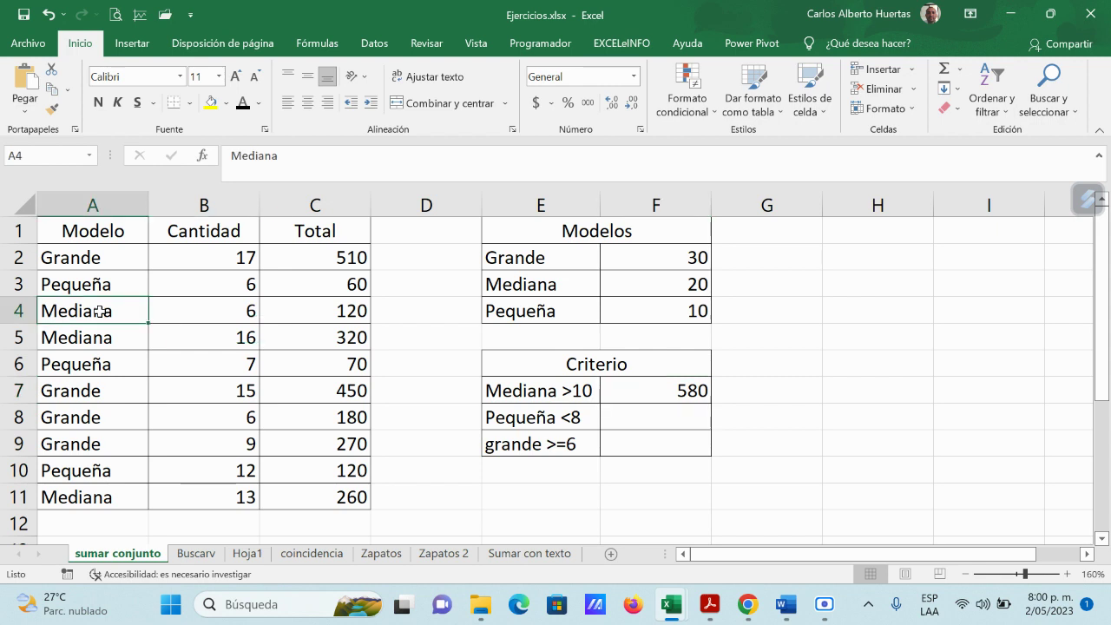
click(219, 311)
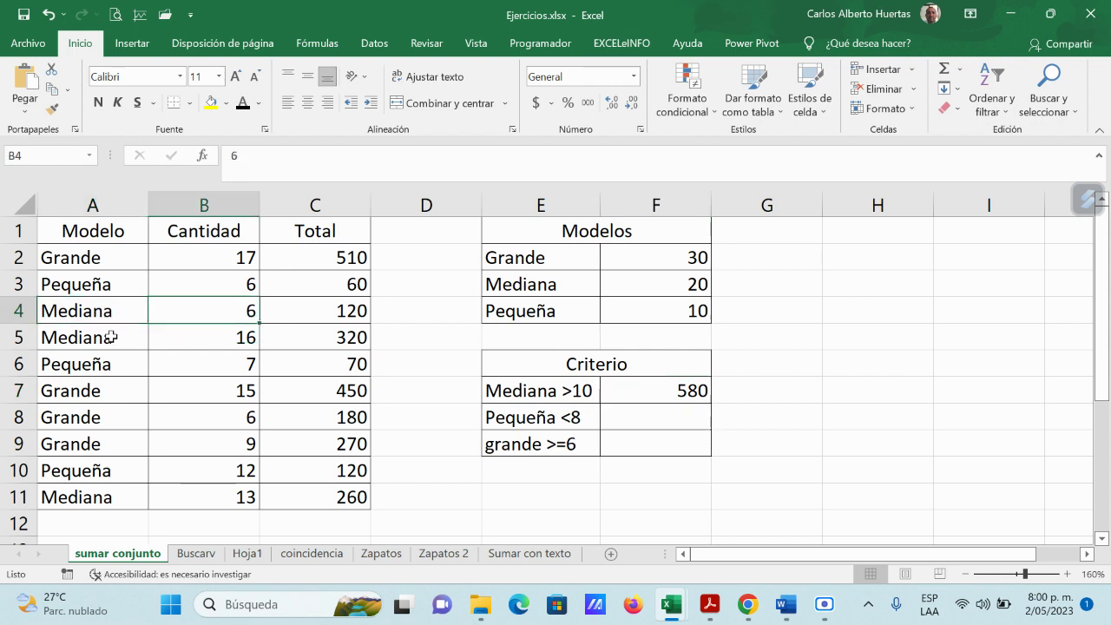
click(351, 335)
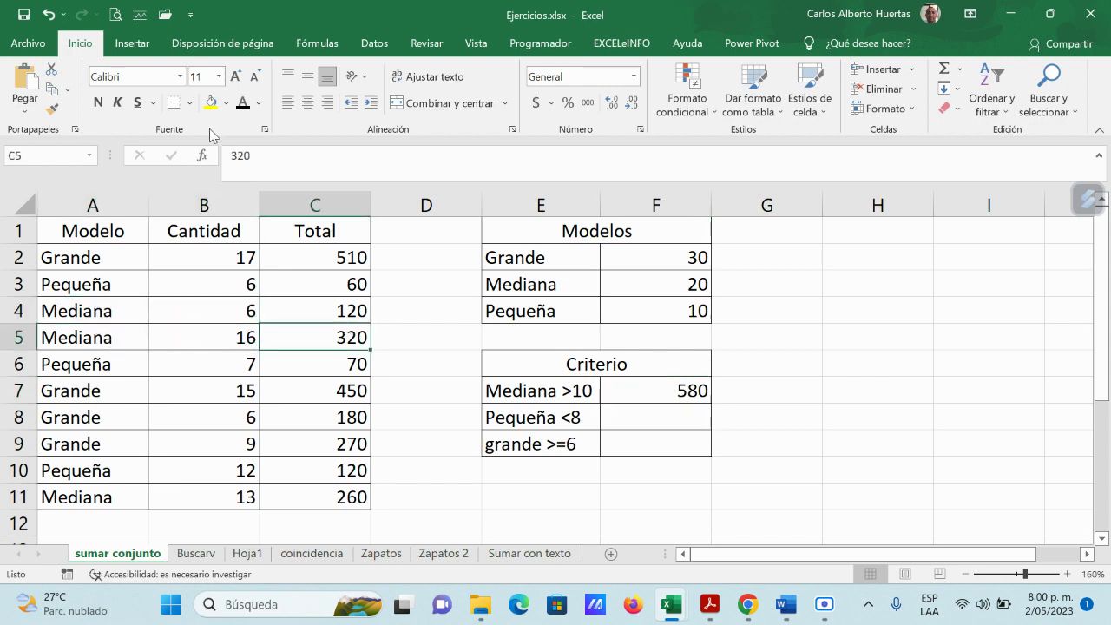
click(211, 103)
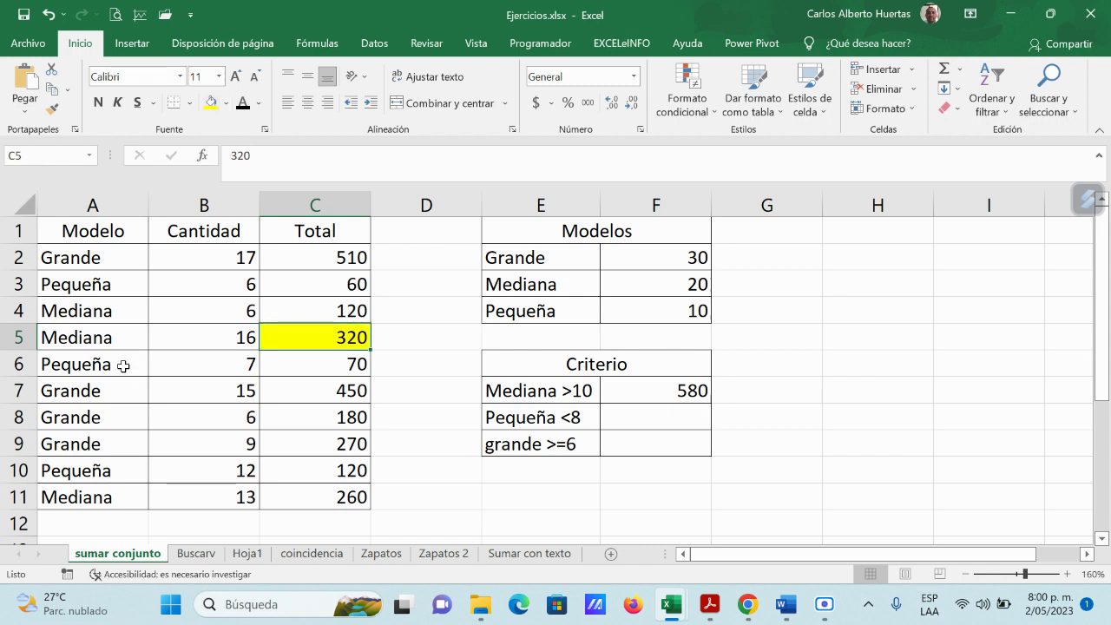
click(228, 500)
click(361, 495)
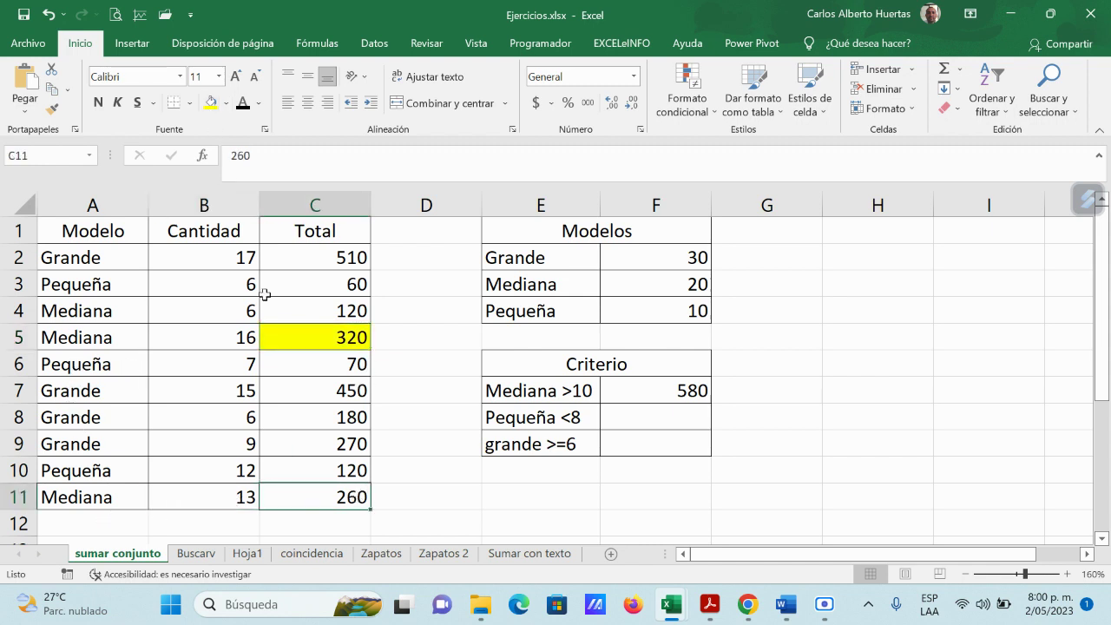
click(208, 104)
click(344, 340)
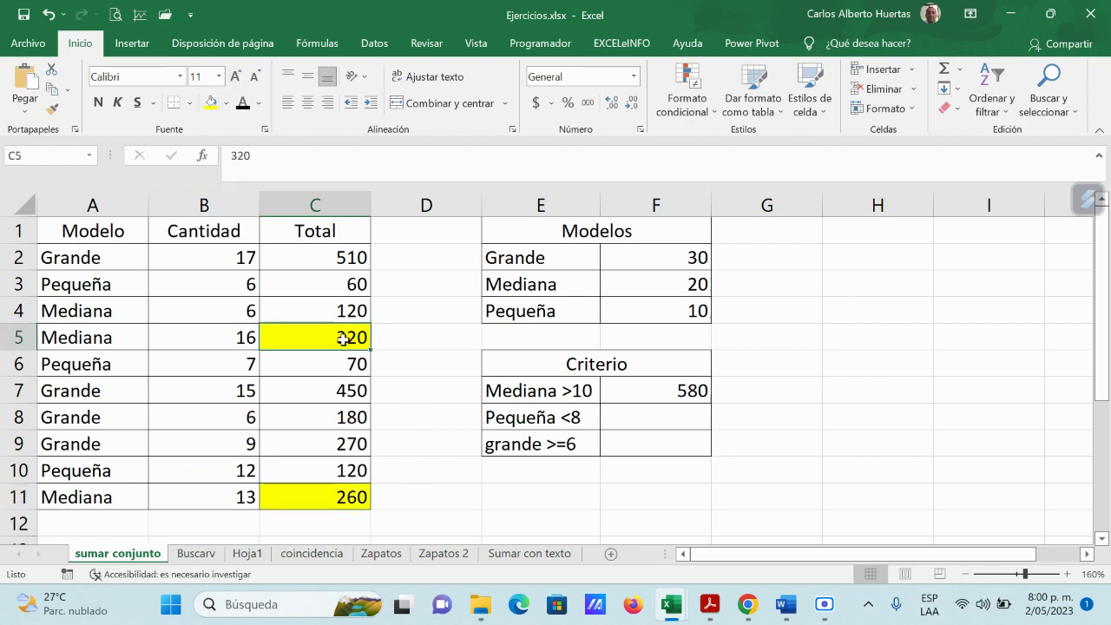
ctrl+click(356, 496)
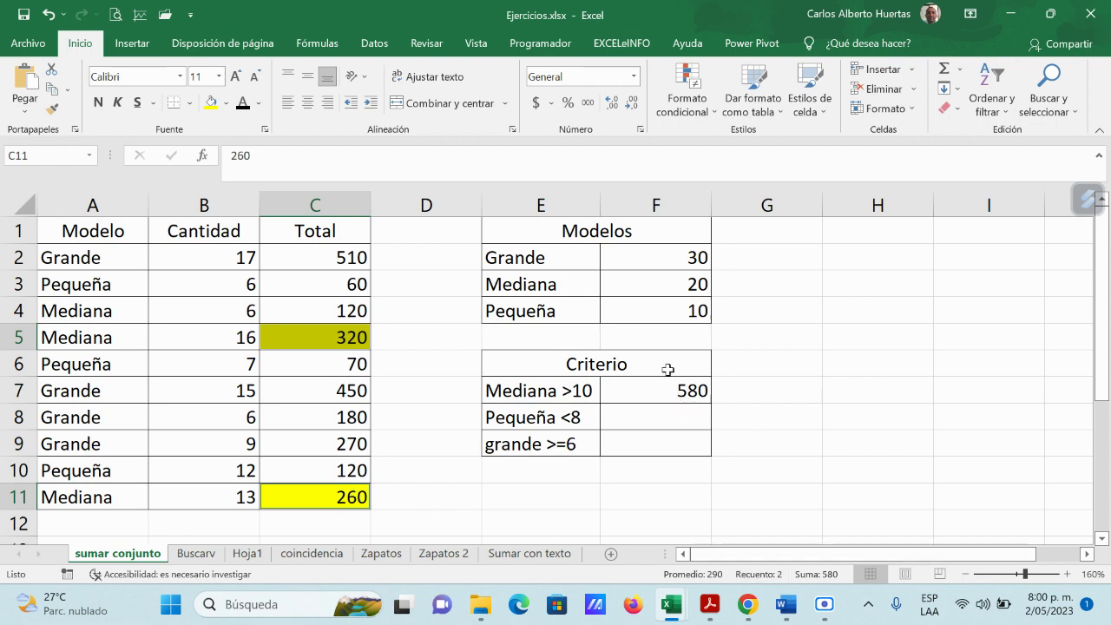
click(668, 392)
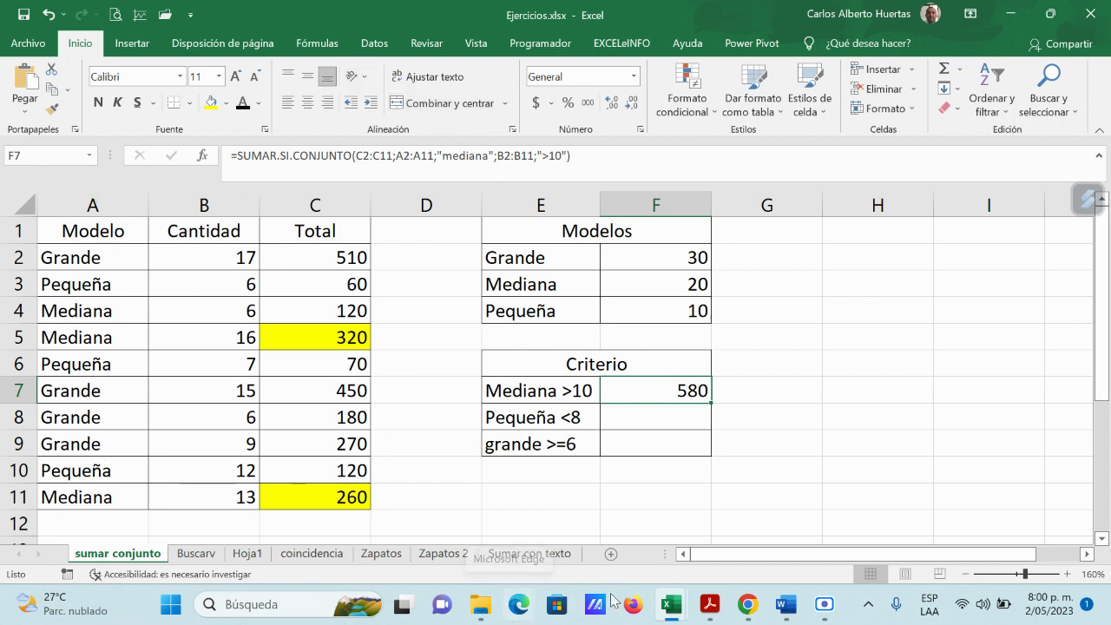
mouse_move(675, 606)
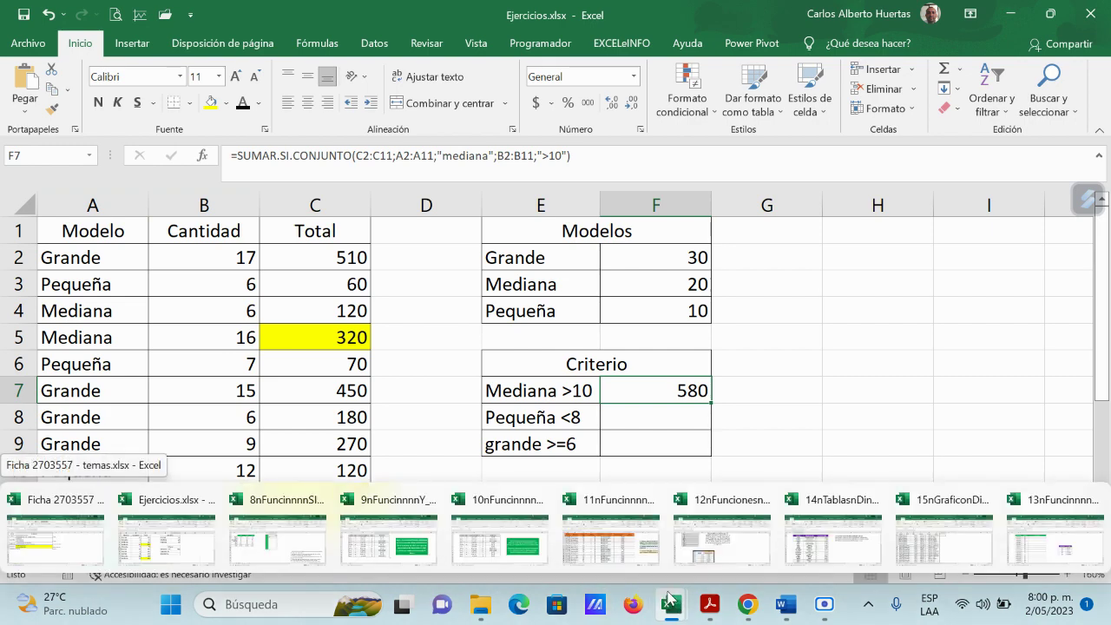
click(611, 538)
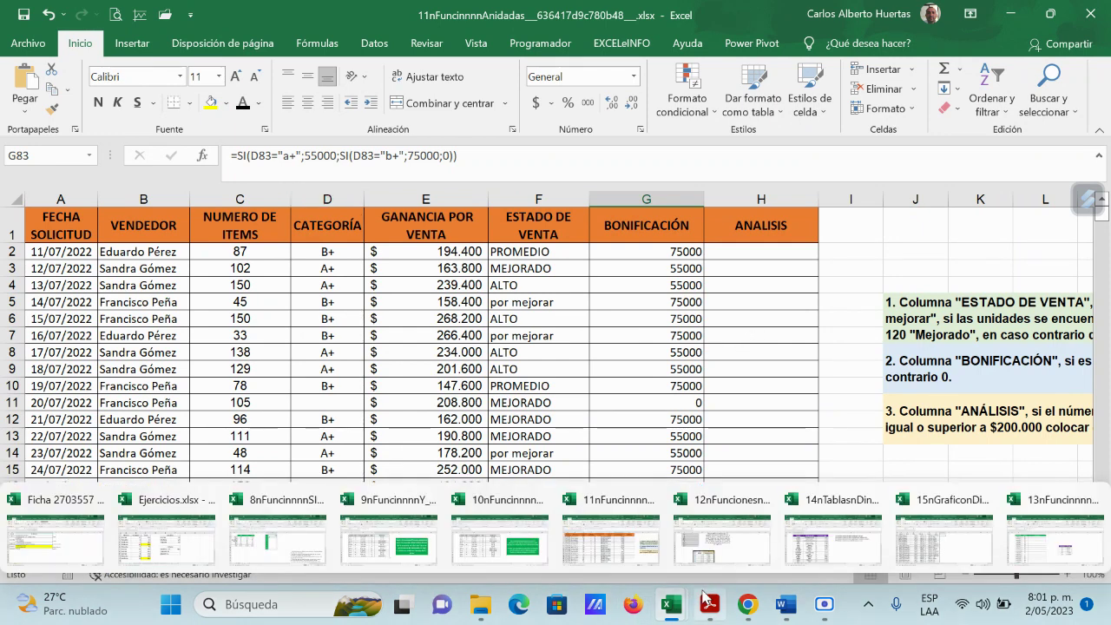
mouse_move(677, 605)
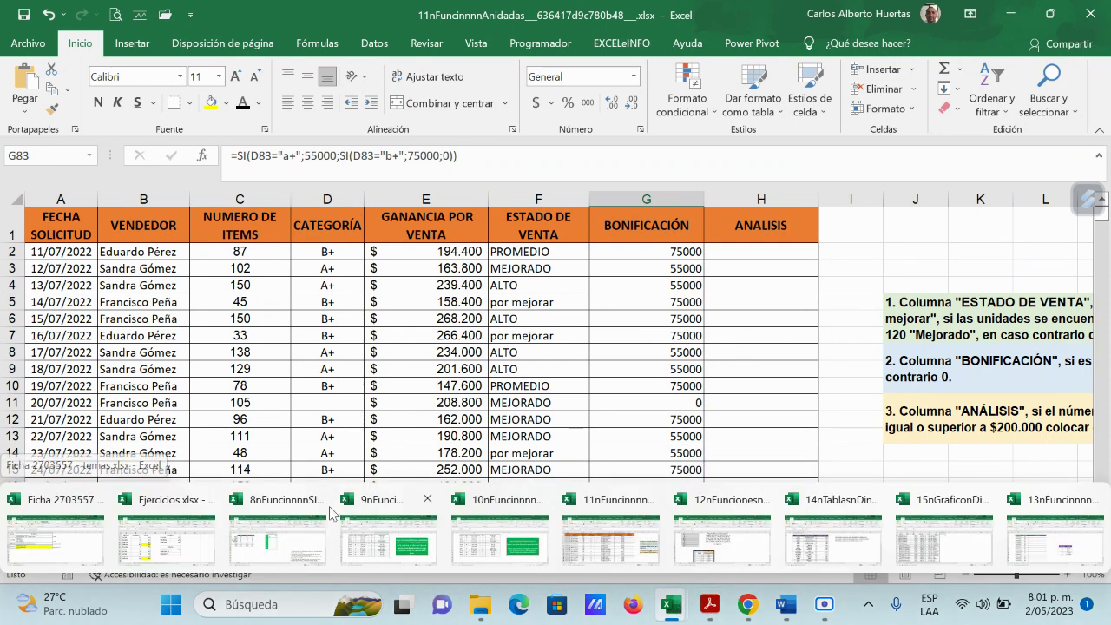
mouse_move(184, 548)
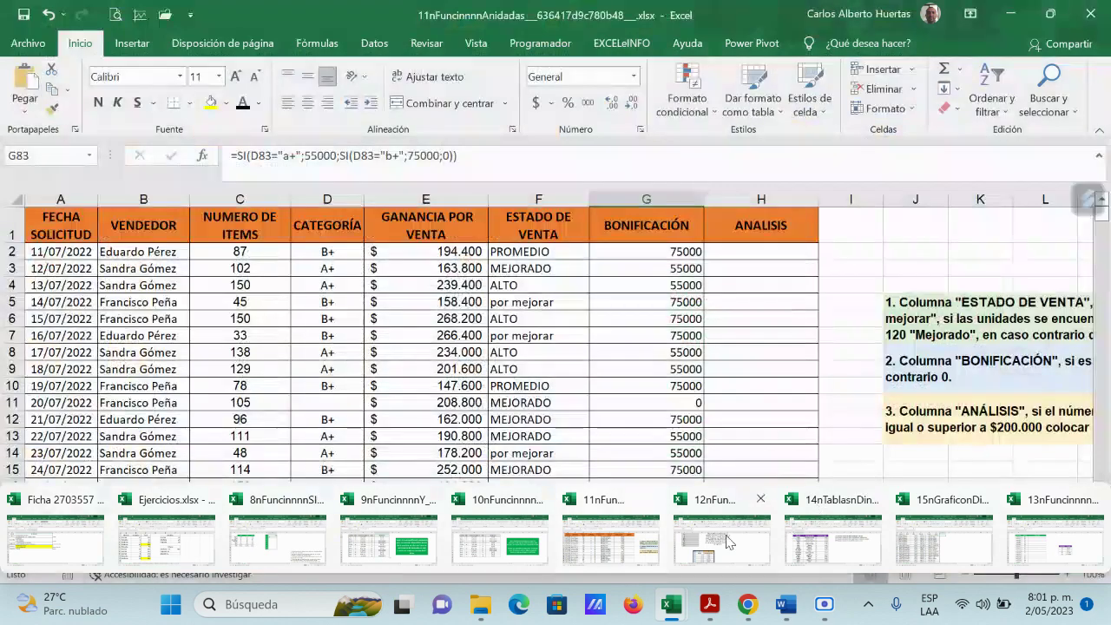
mouse_move(351, 550)
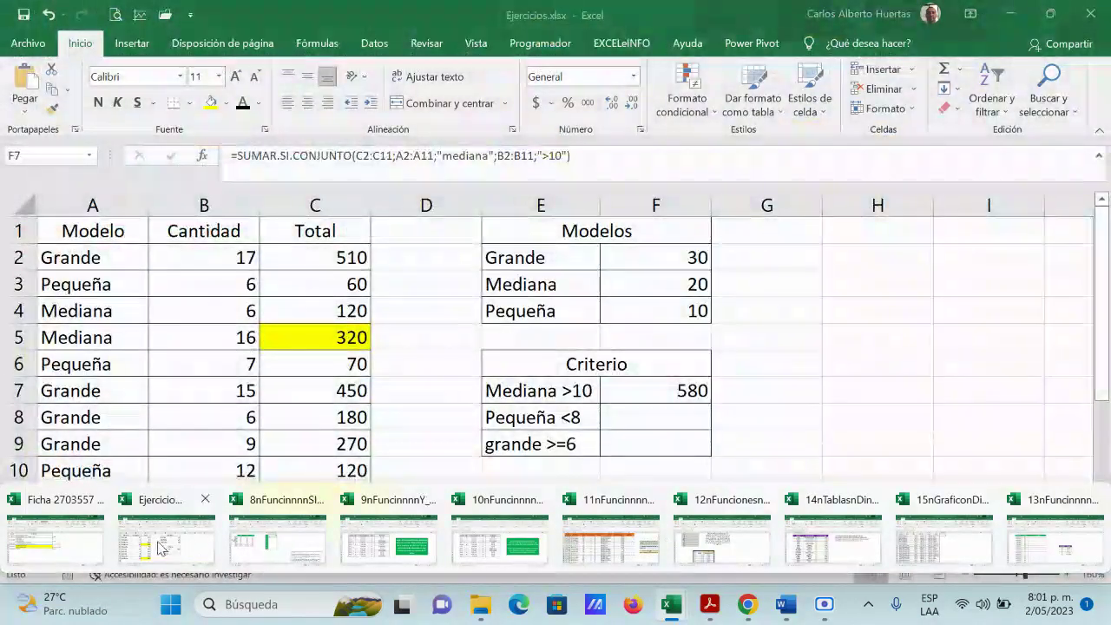
scroll(848, 353, down, 1)
scroll(848, 352, up, 1)
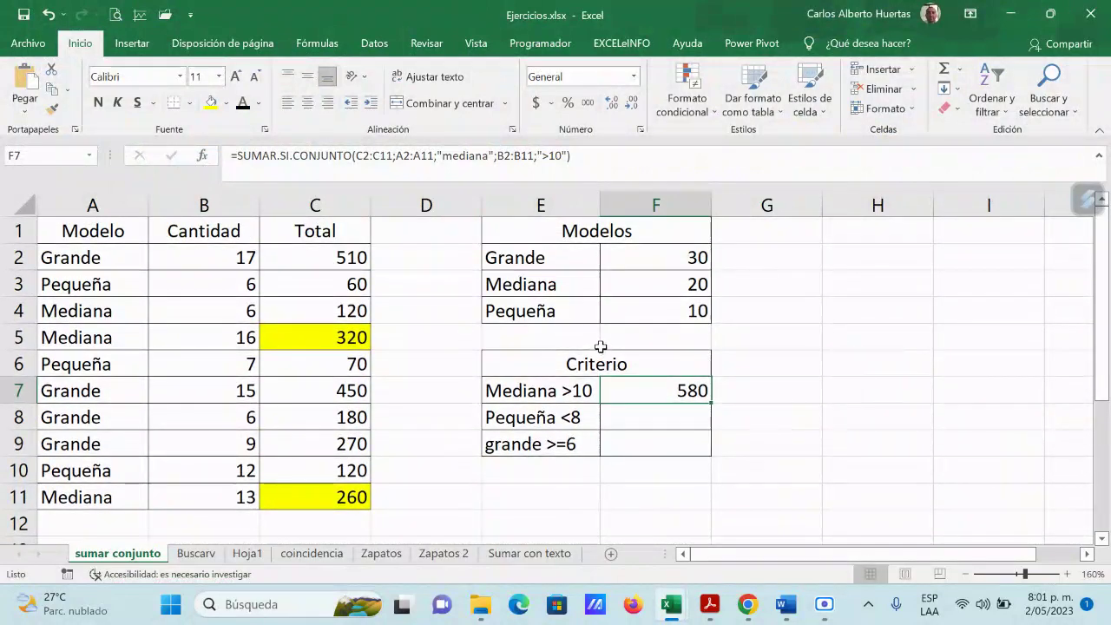
mouse_move(758, 618)
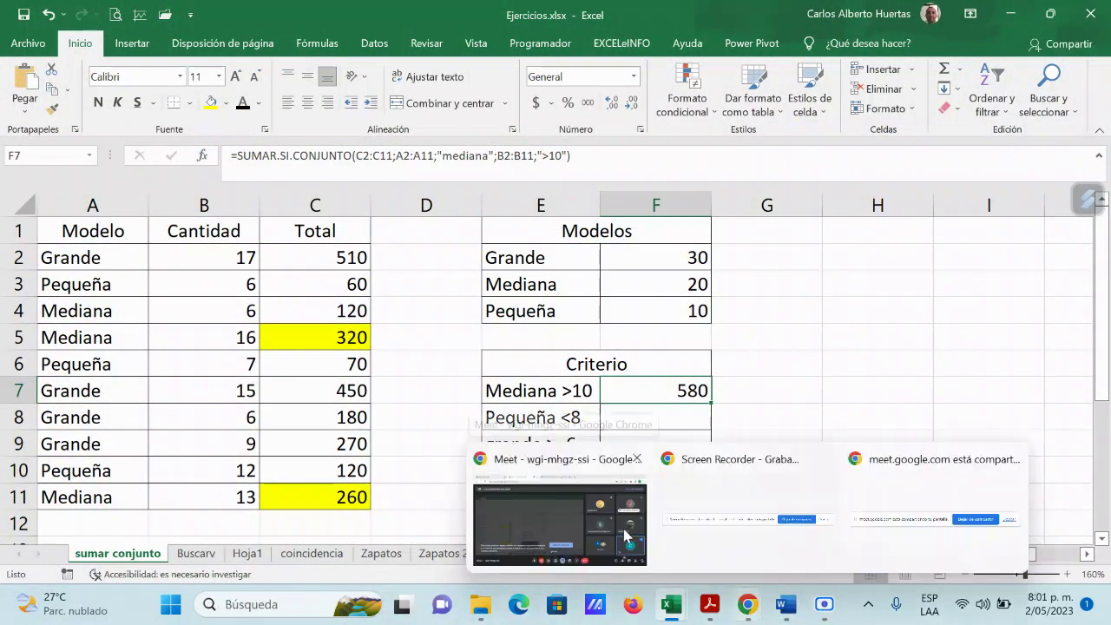
mouse_move(590, 531)
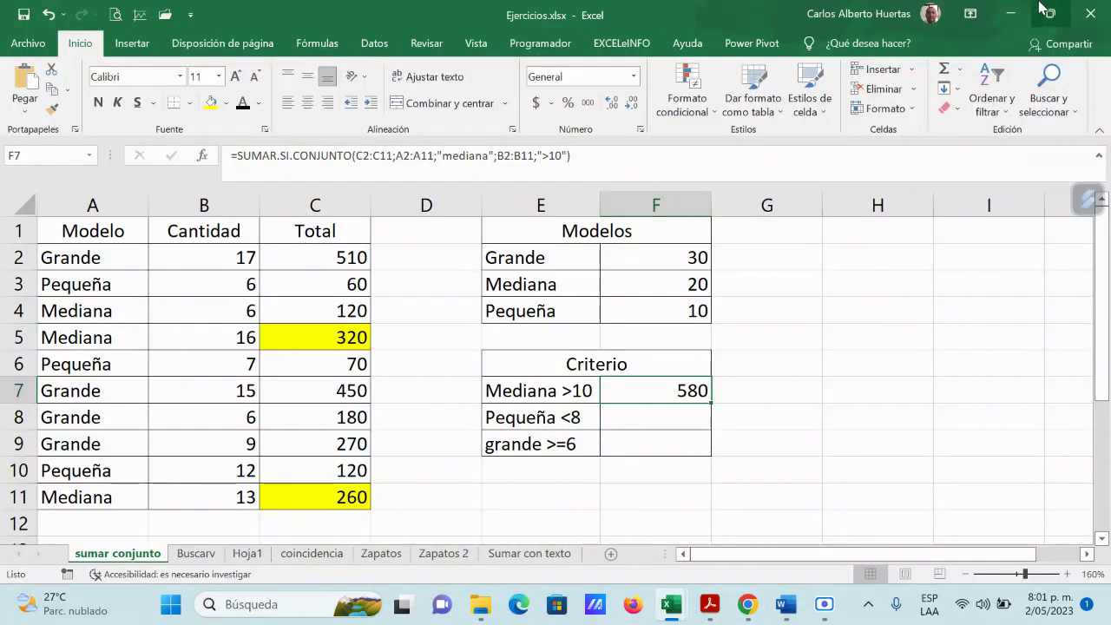
key(ctrl+Tab)
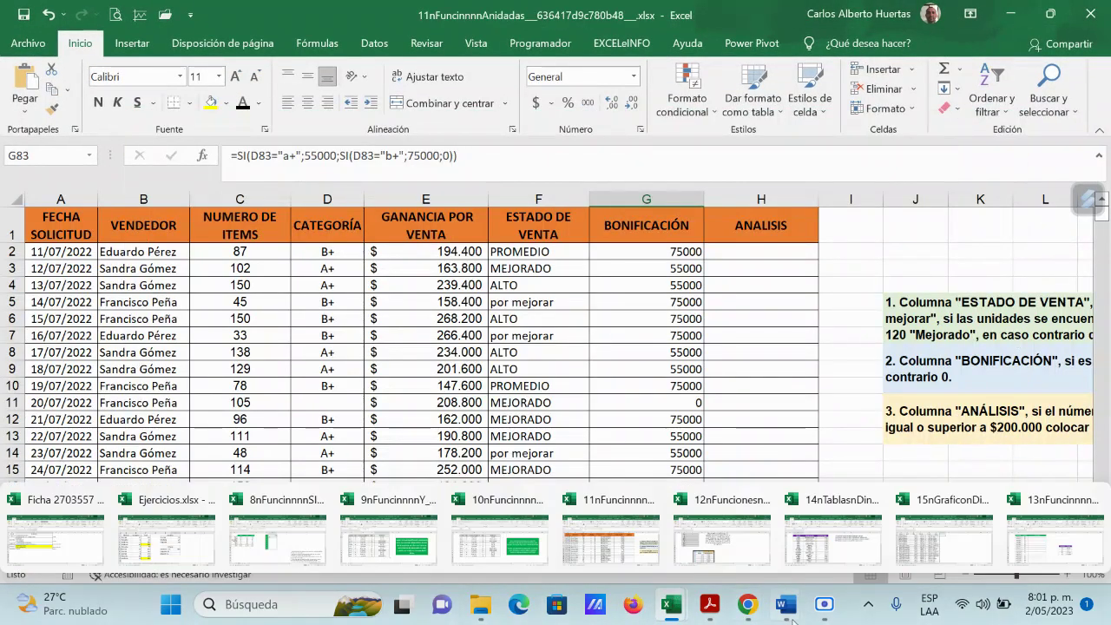
- Switch to the learning guide in Acrobat Reader and read from the Función SI.CONJUNTO section through the Tabla Dinámica section and its exercise file
click(712, 609)
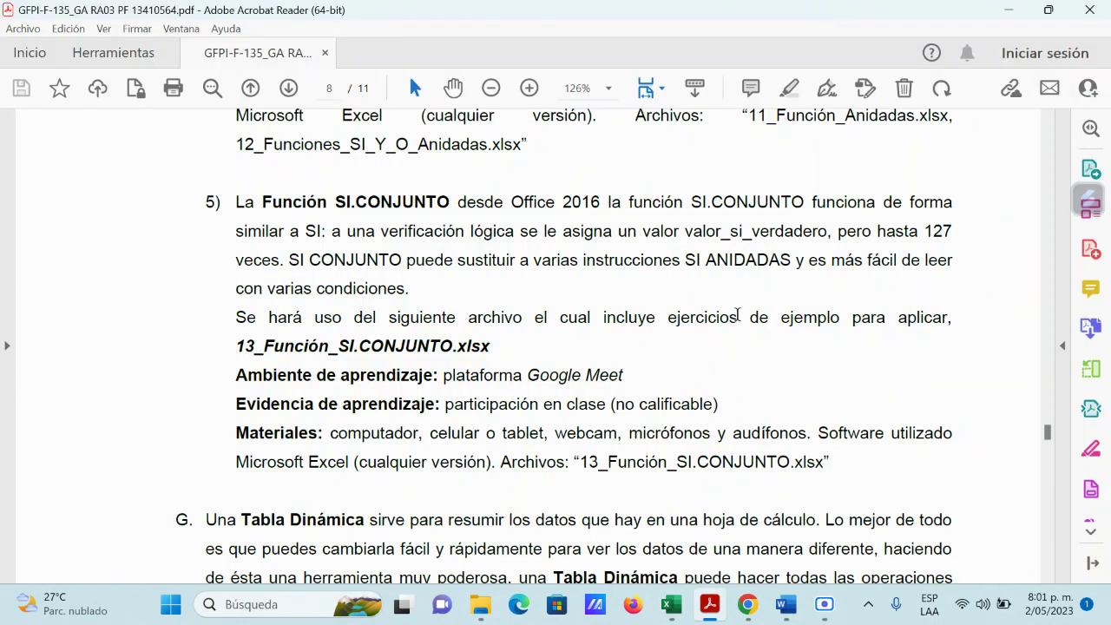
scroll(732, 364, down, 5)
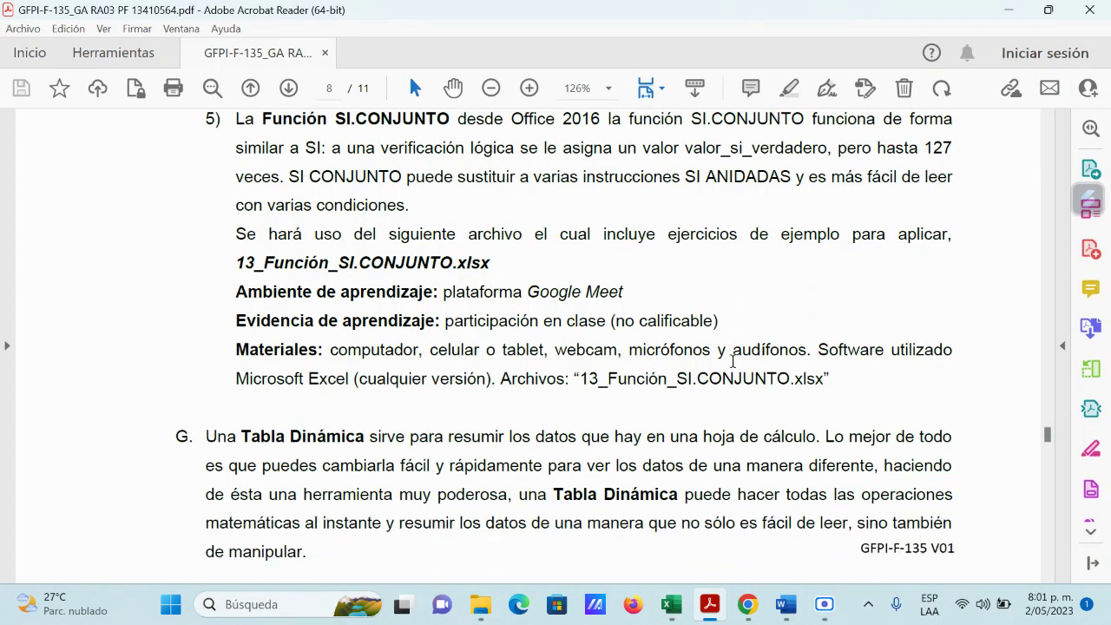
scroll(732, 360, down, 1)
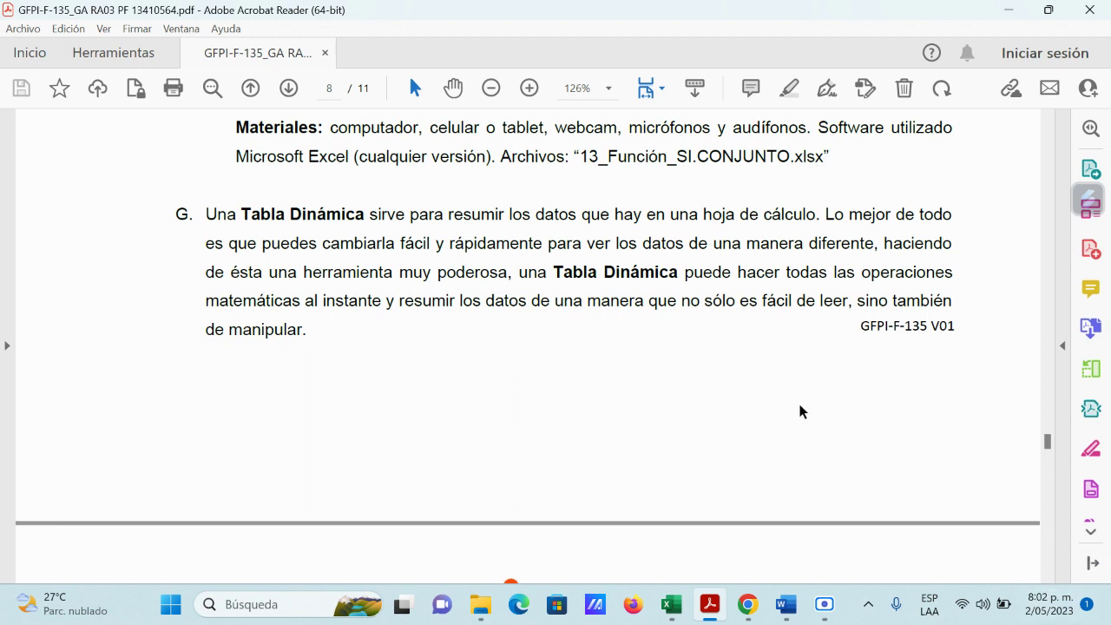
scroll(799, 411, down, 5)
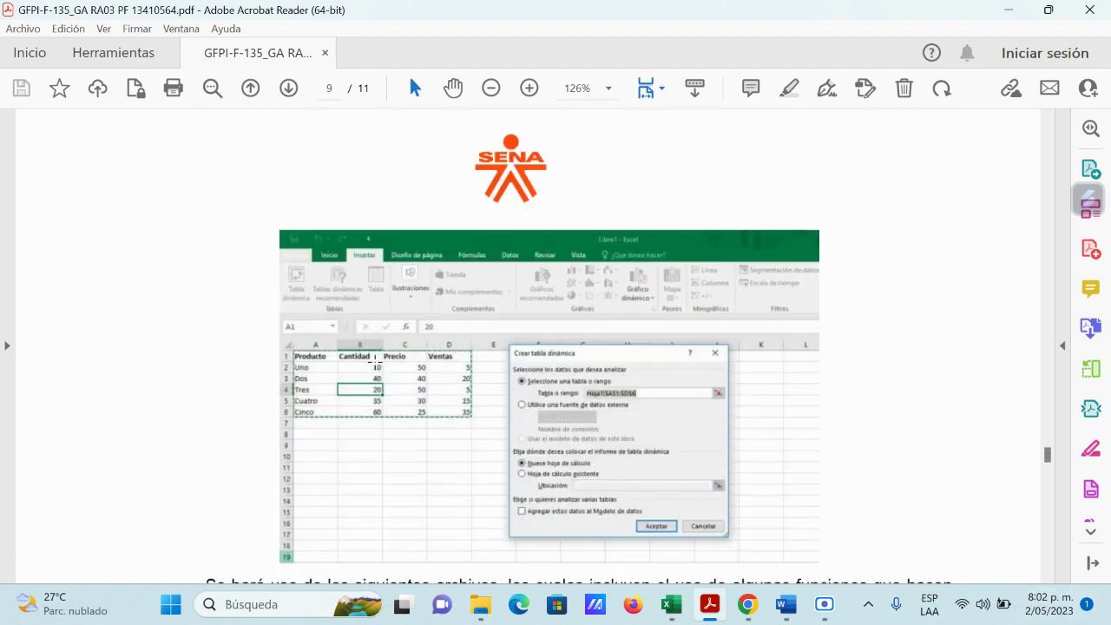
scroll(604, 395, down, 3)
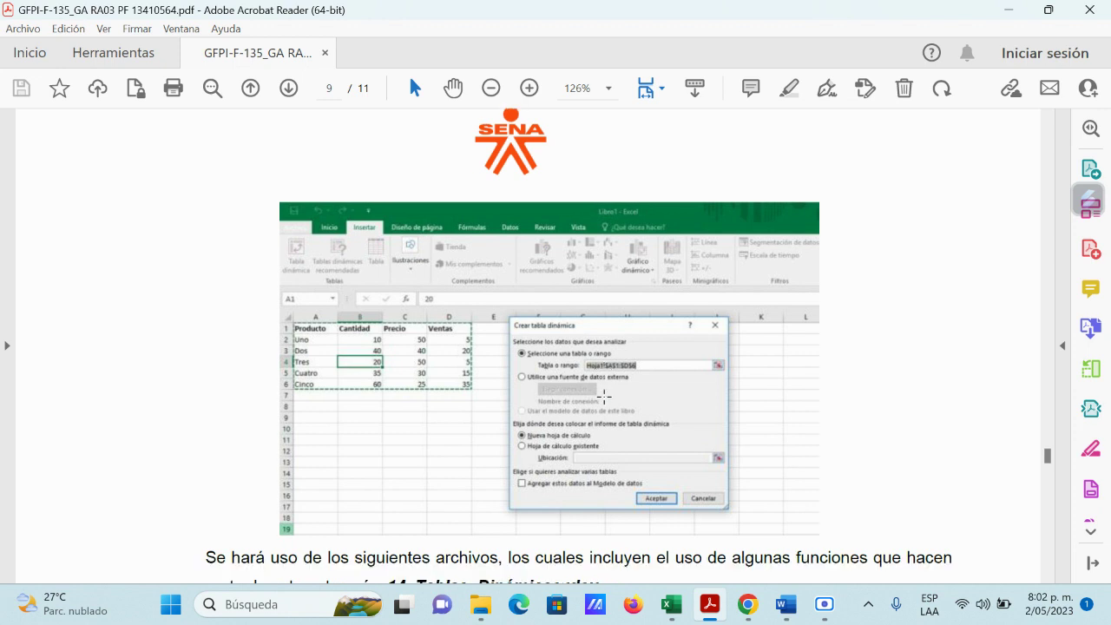
scroll(603, 400, down, 2)
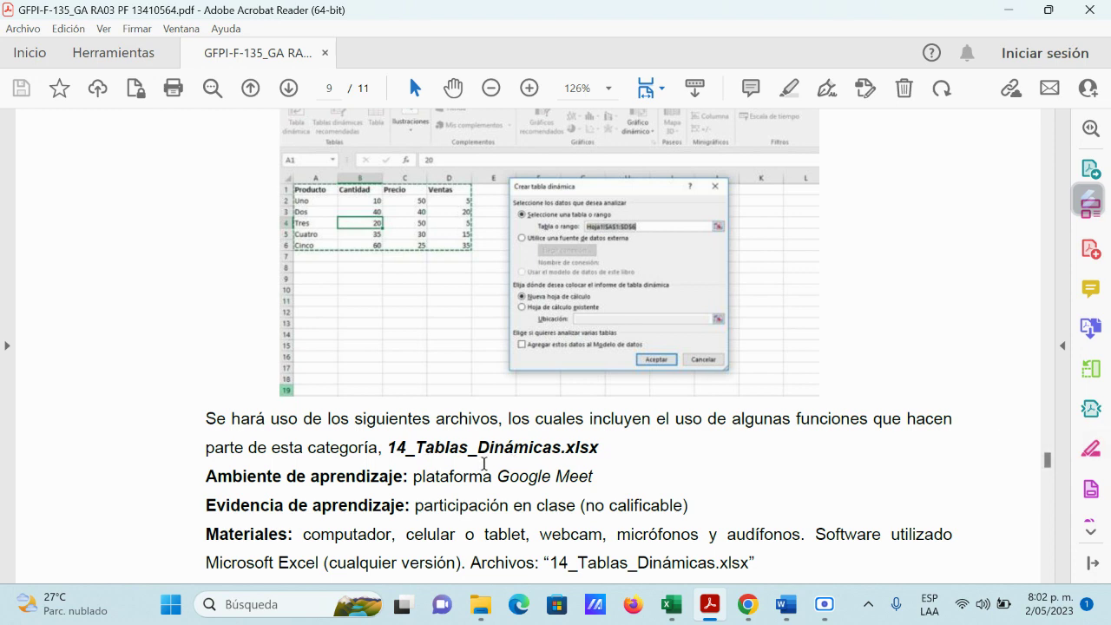
- Switch to the 14 Tablas Dinámicas workbook in Excel and look through the sales table and pivot table exercises on sheet TD1
mouse_move(672, 607)
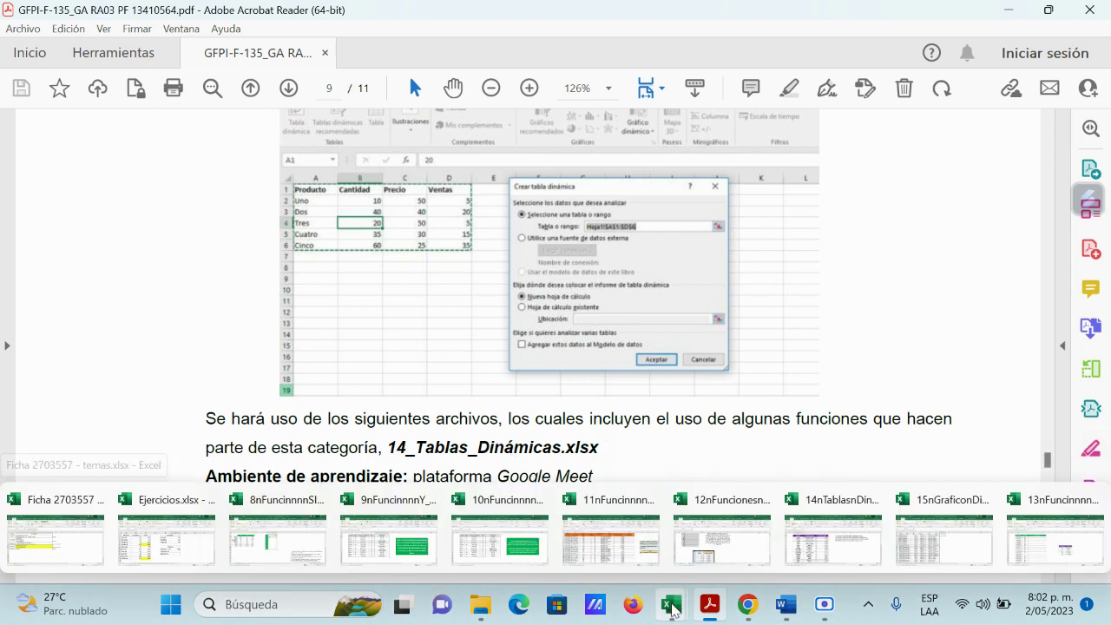
click(829, 538)
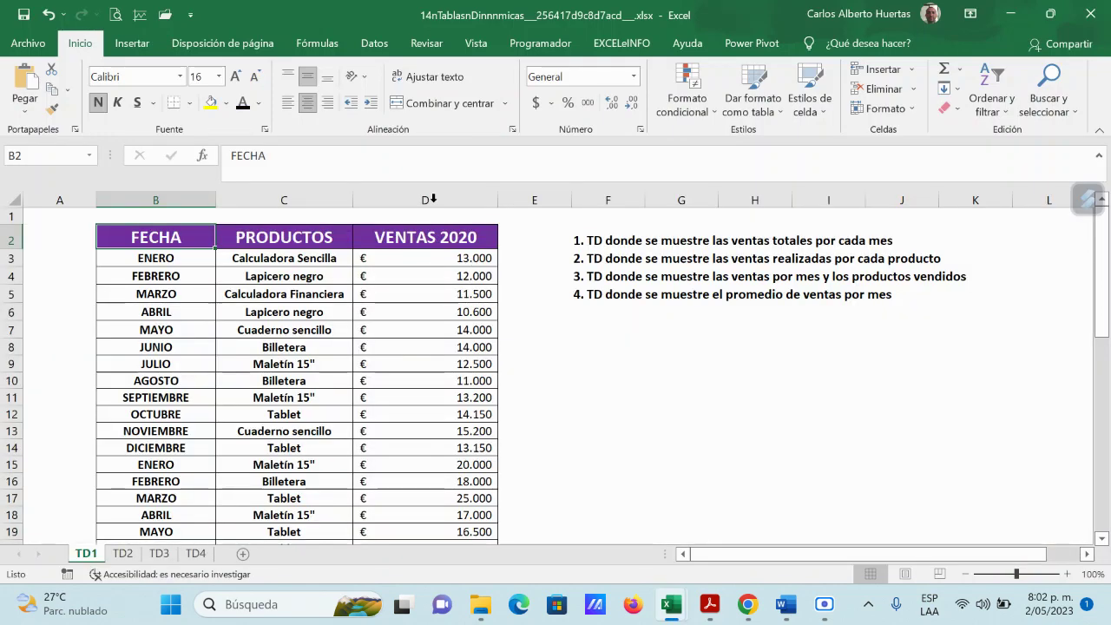
scroll(699, 401, down, 6)
scroll(698, 401, up, 6)
scroll(365, 329, down, 13)
scroll(366, 330, up, 8)
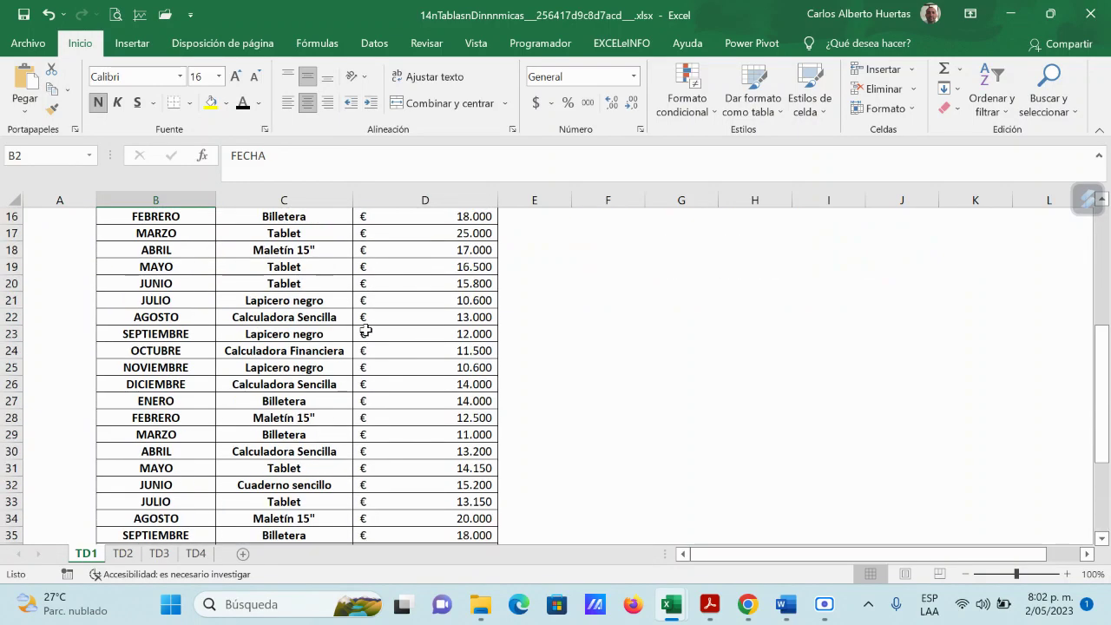
scroll(365, 330, up, 5)
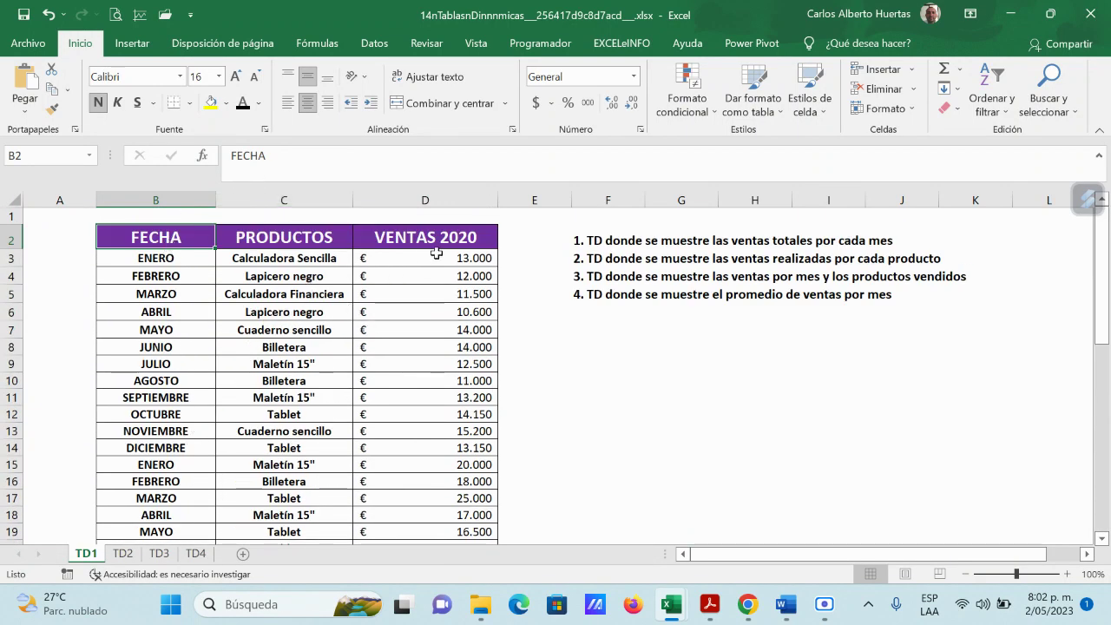
scroll(439, 367, down, 1)
scroll(438, 365, up, 1)
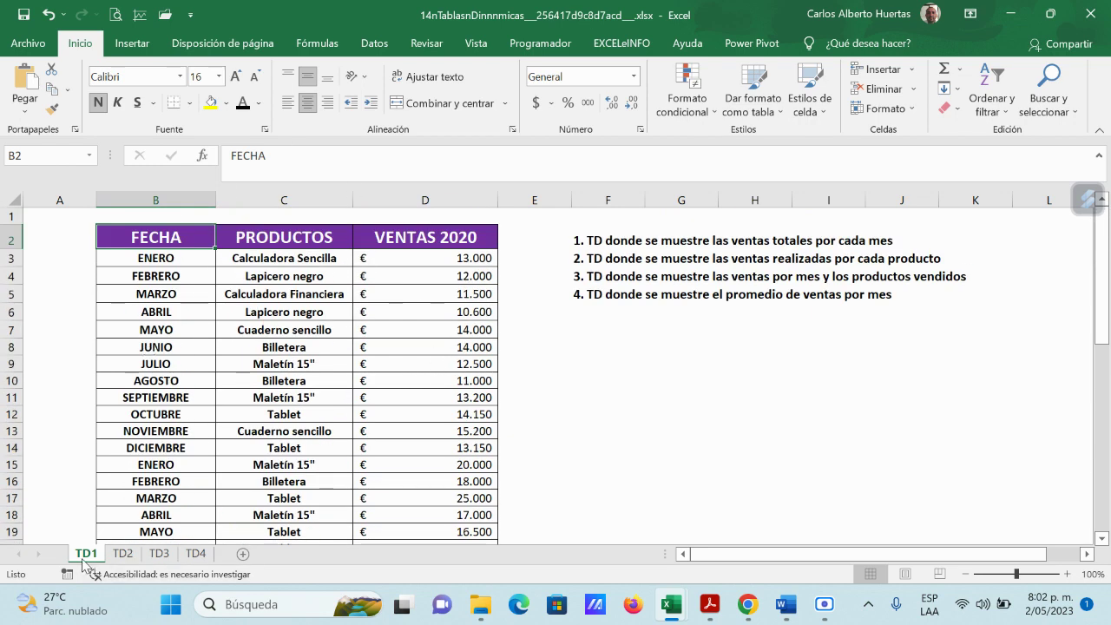
- Look over the data and exercises on sheets TD2, TD3 and TD4, and return to sheet TD1
click(122, 554)
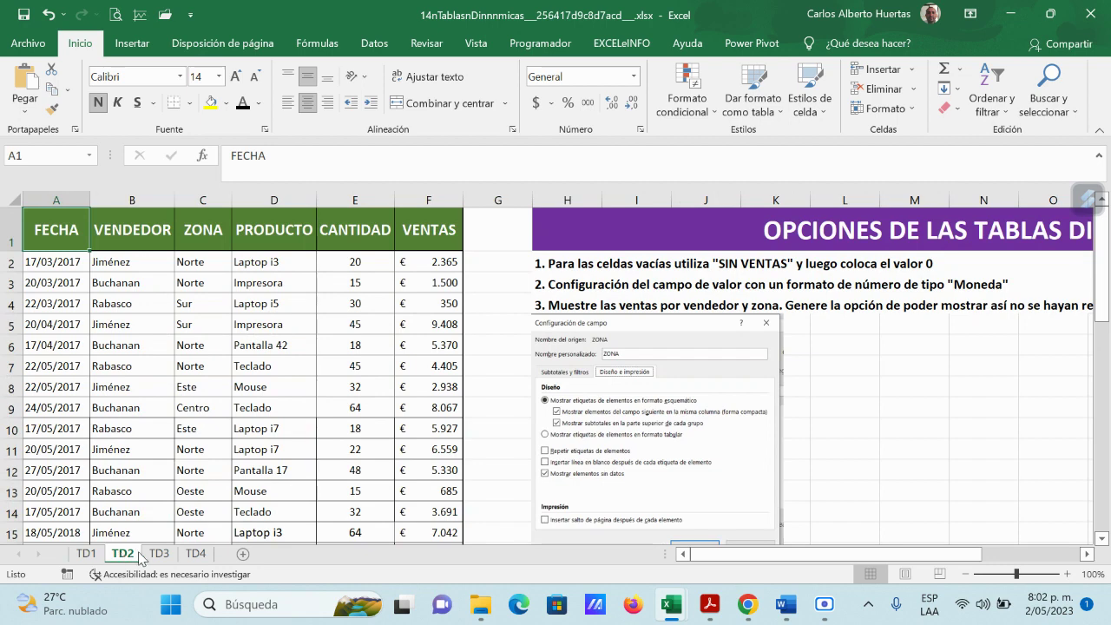
click(159, 555)
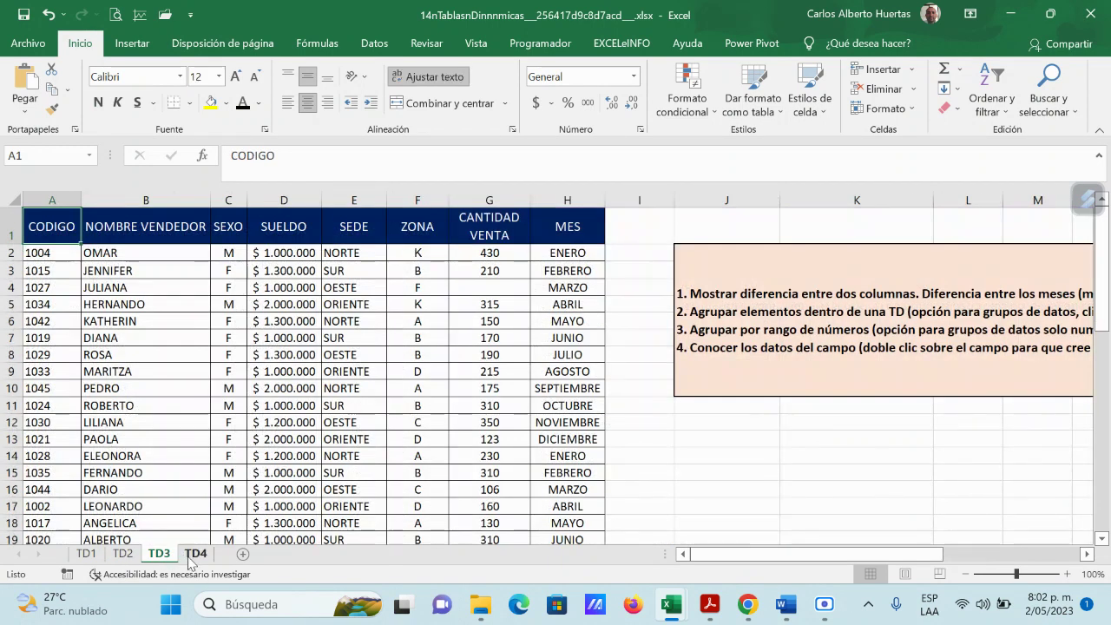
click(190, 556)
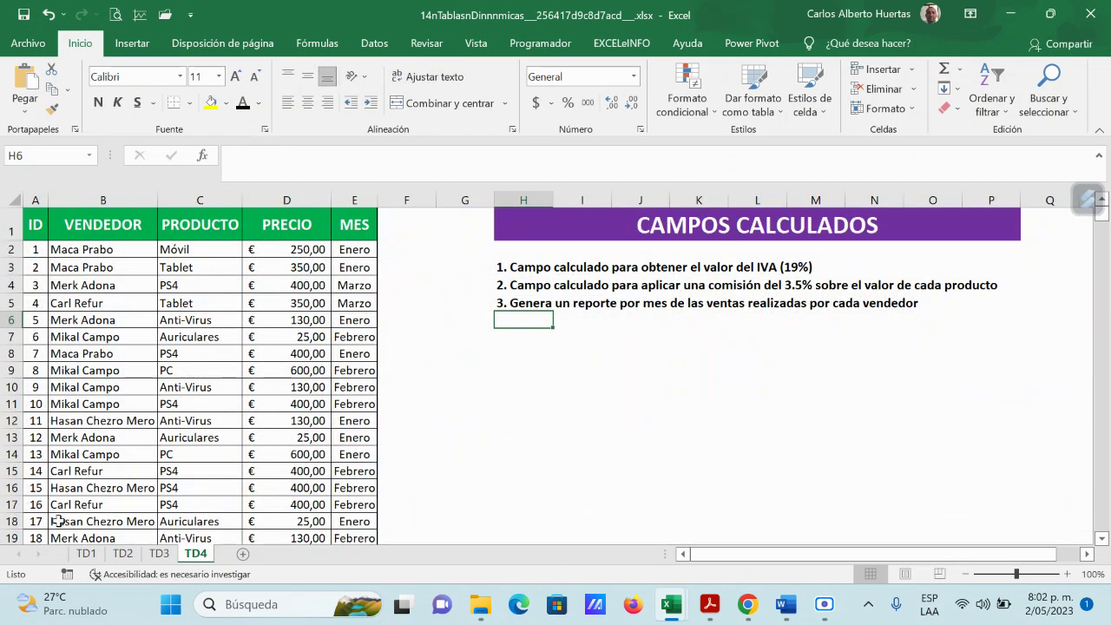
click(90, 555)
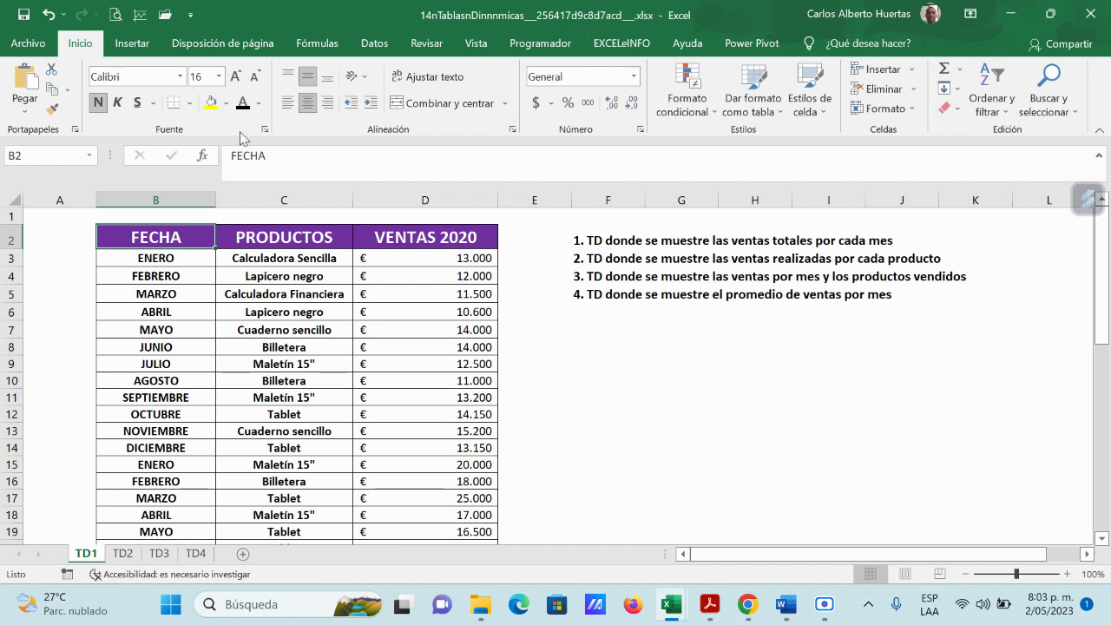
- Insert a pivot table based on the TD1 range B2:D47, placed on a new worksheet
click(136, 45)
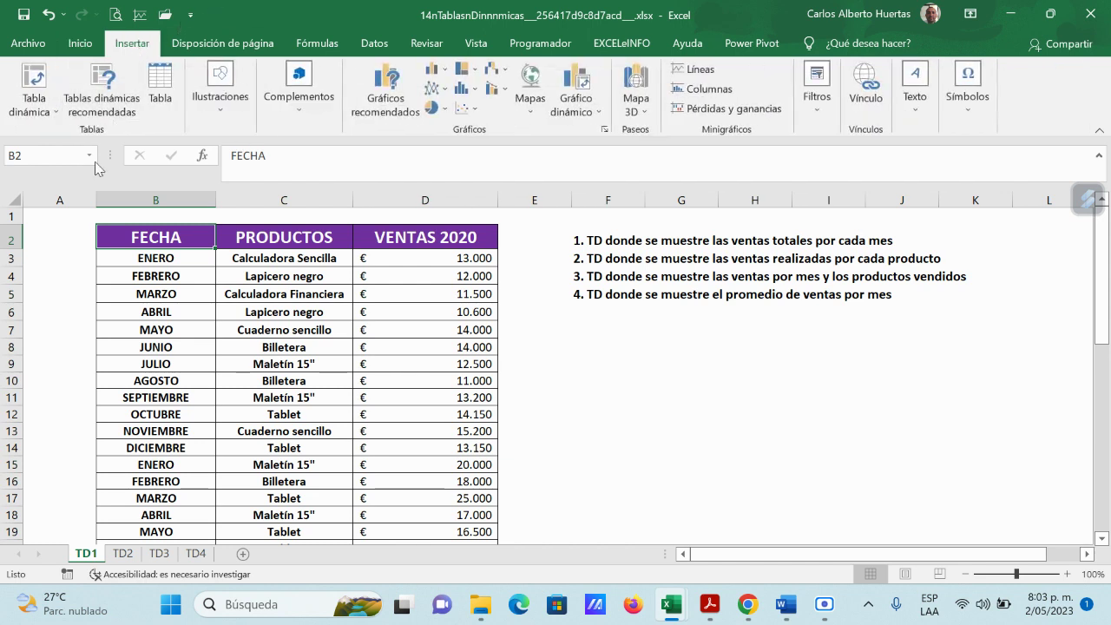
click(33, 81)
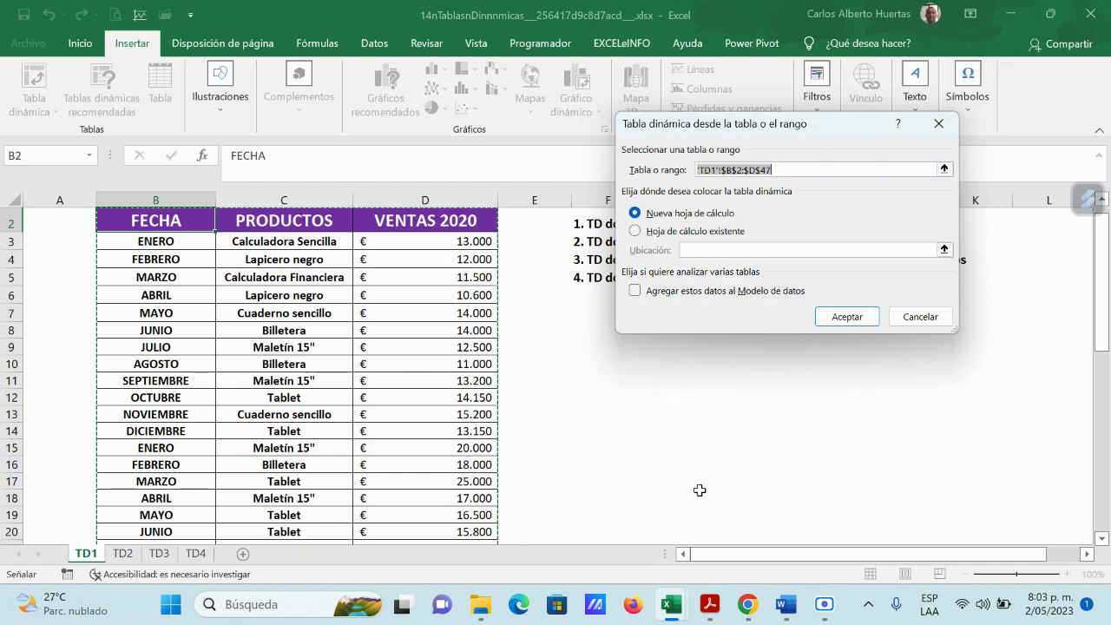
scroll(684, 470, down, 9)
scroll(683, 471, down, 2)
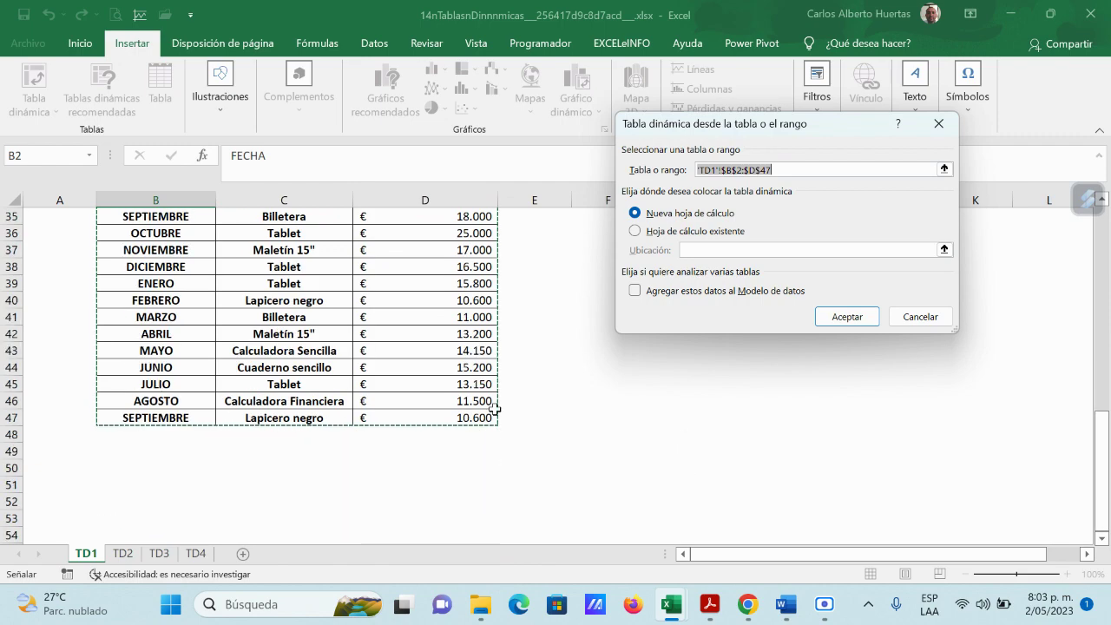
scroll(114, 419, up, 11)
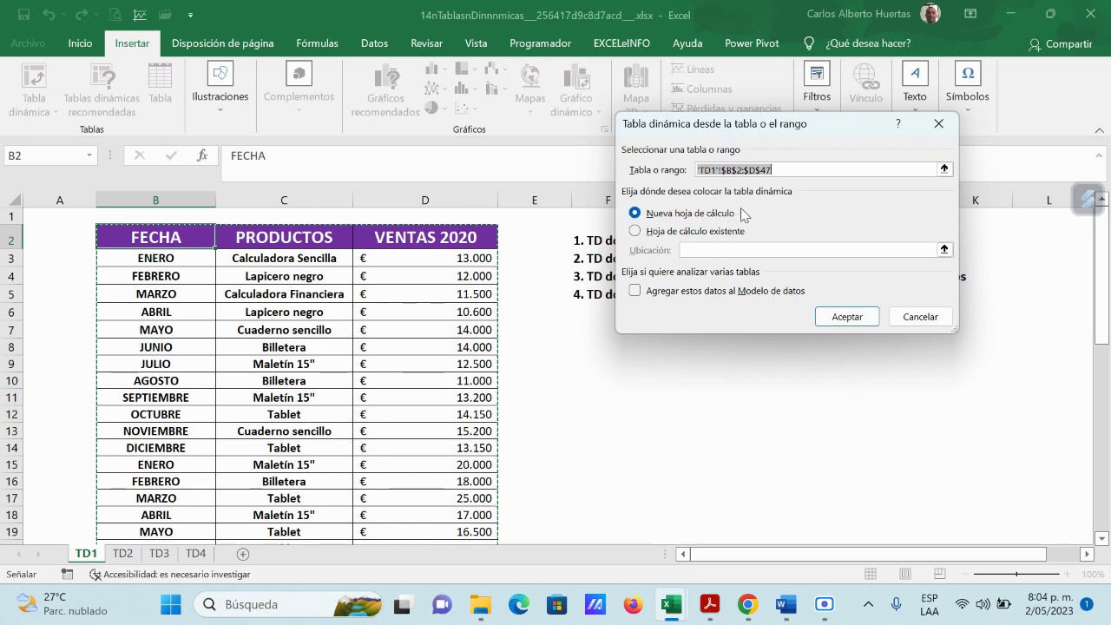
click(848, 320)
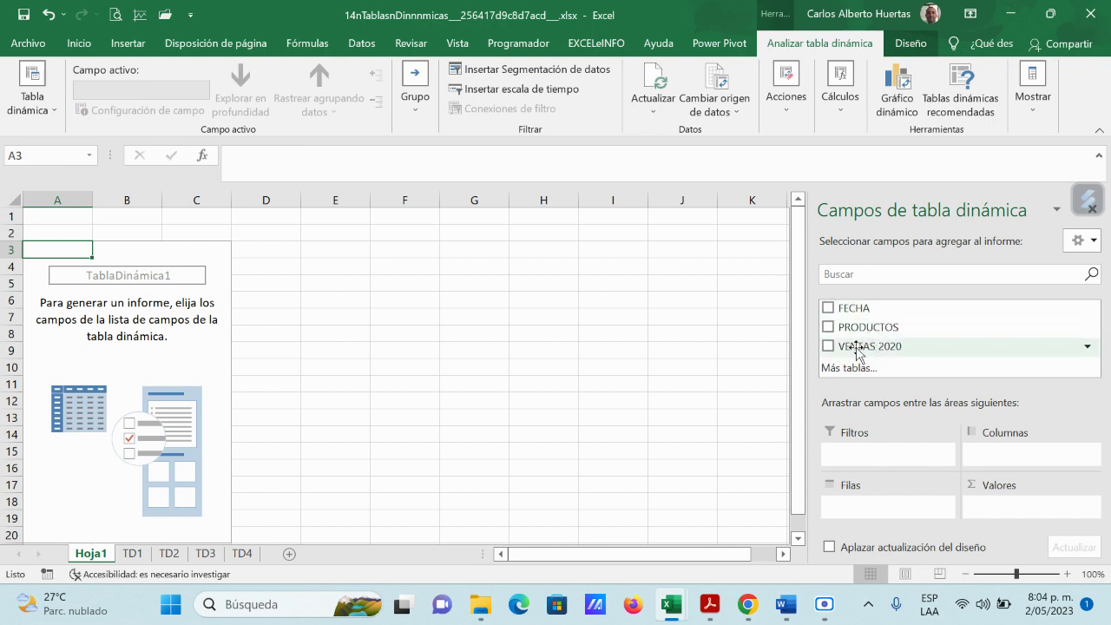
- Compare the source table's headers on TD1 with the pivot table fields on Hoja1, and look through the months in the FECHA column
click(132, 555)
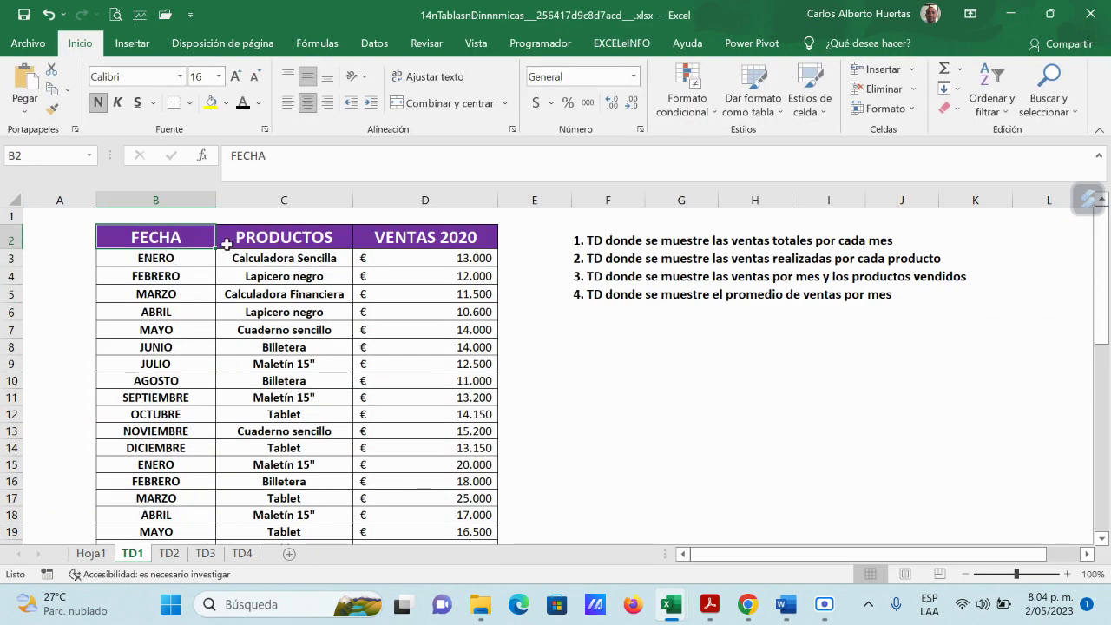
click(86, 554)
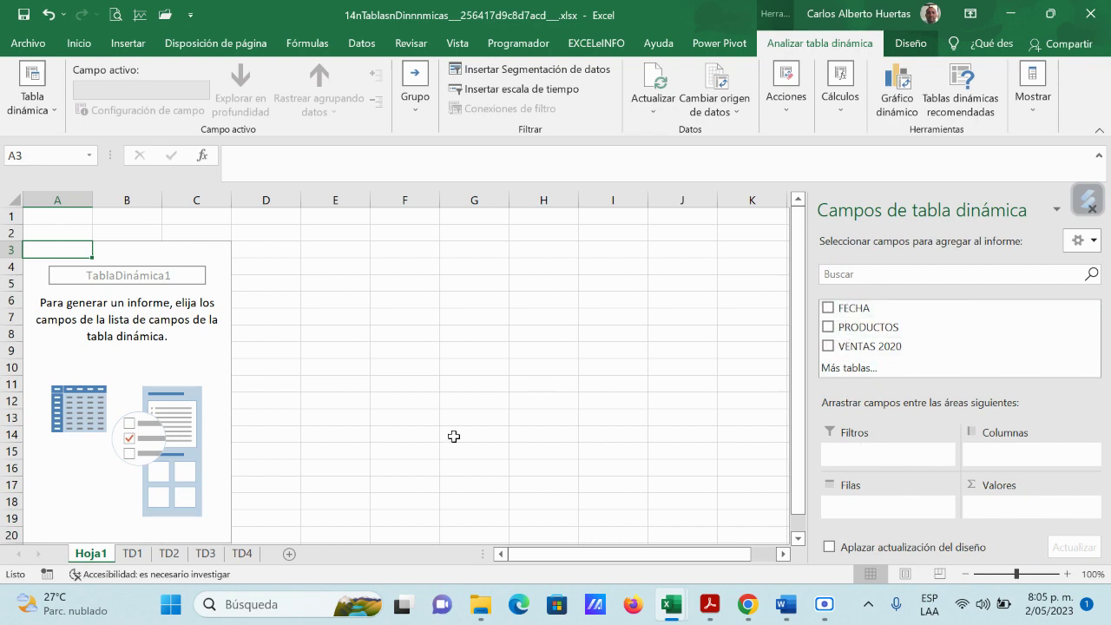
click(132, 552)
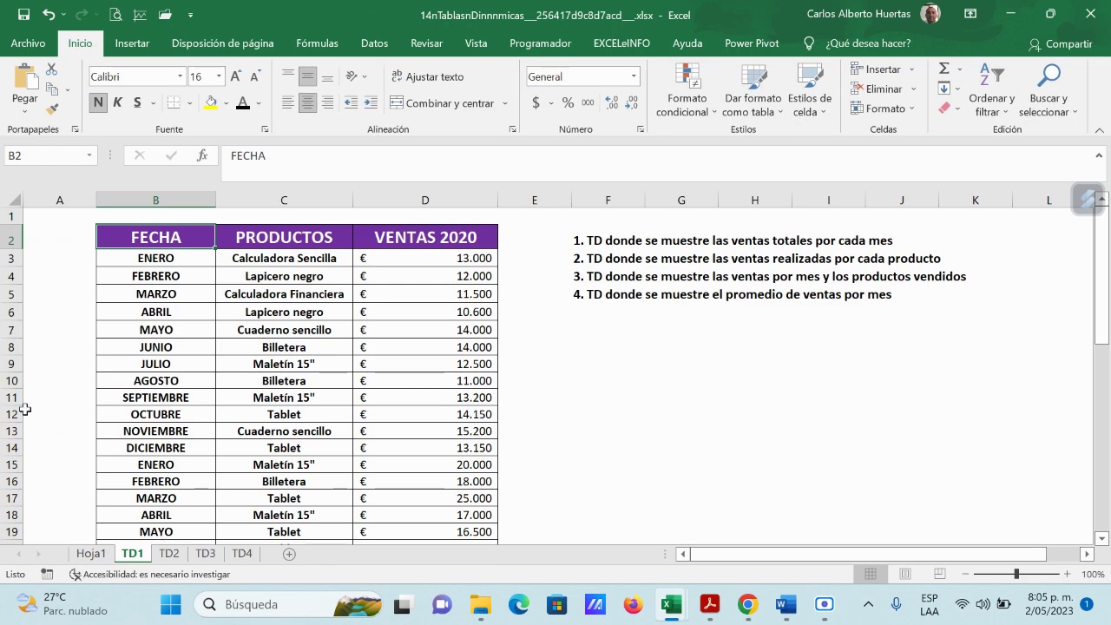
scroll(176, 371, down, 8)
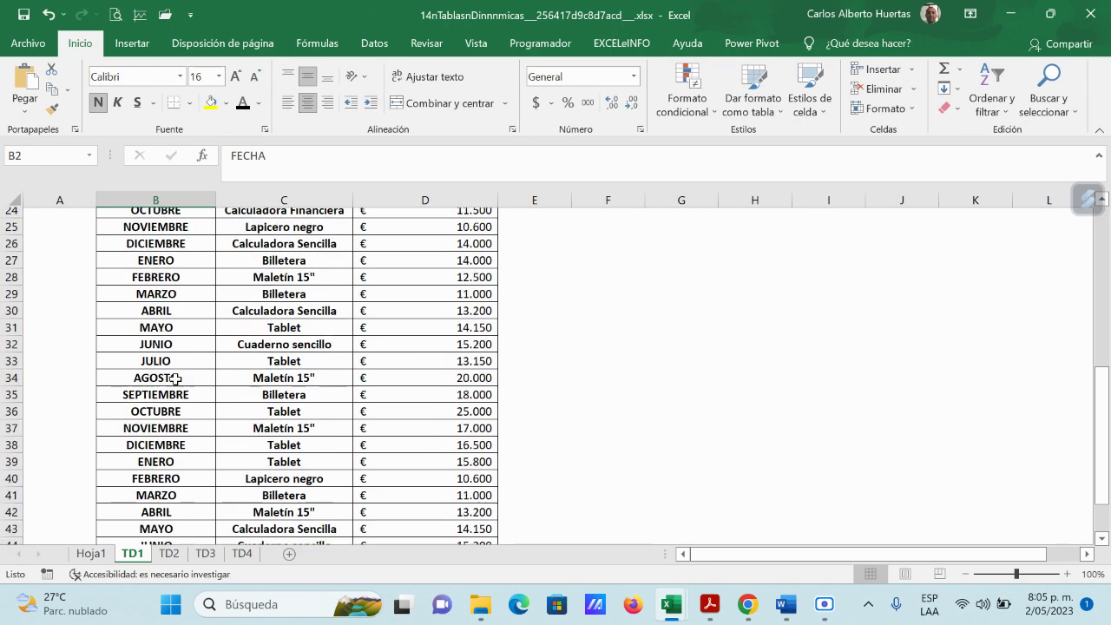
scroll(176, 379, down, 4)
scroll(170, 386, up, 9)
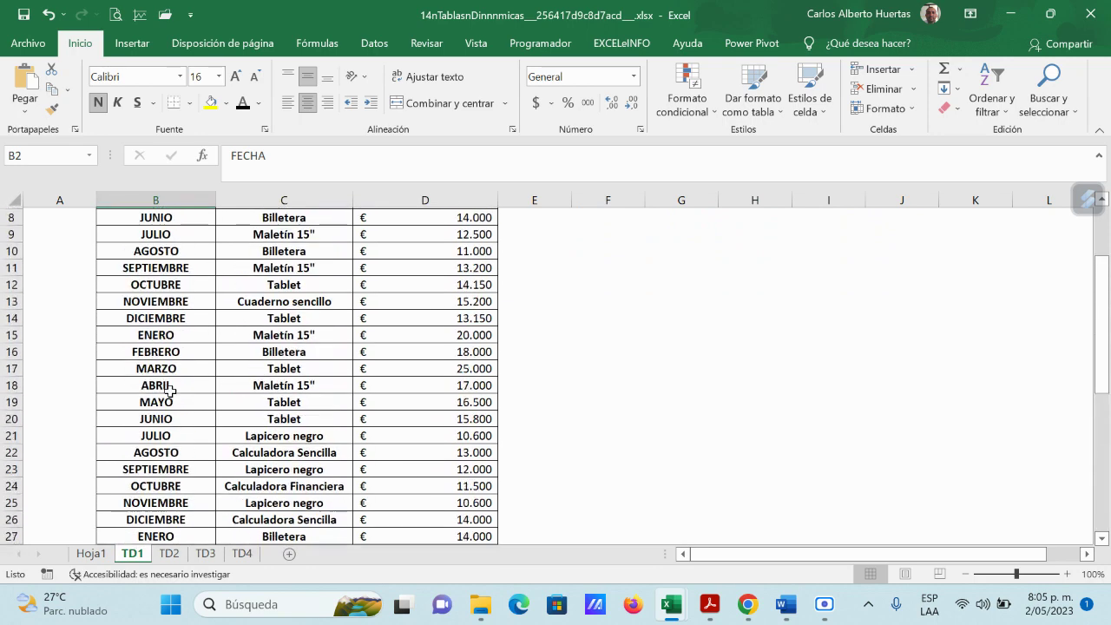
- Add VENTAS 2020 as the summed value field of the pivot table on Hoja1
scroll(171, 390, up, 3)
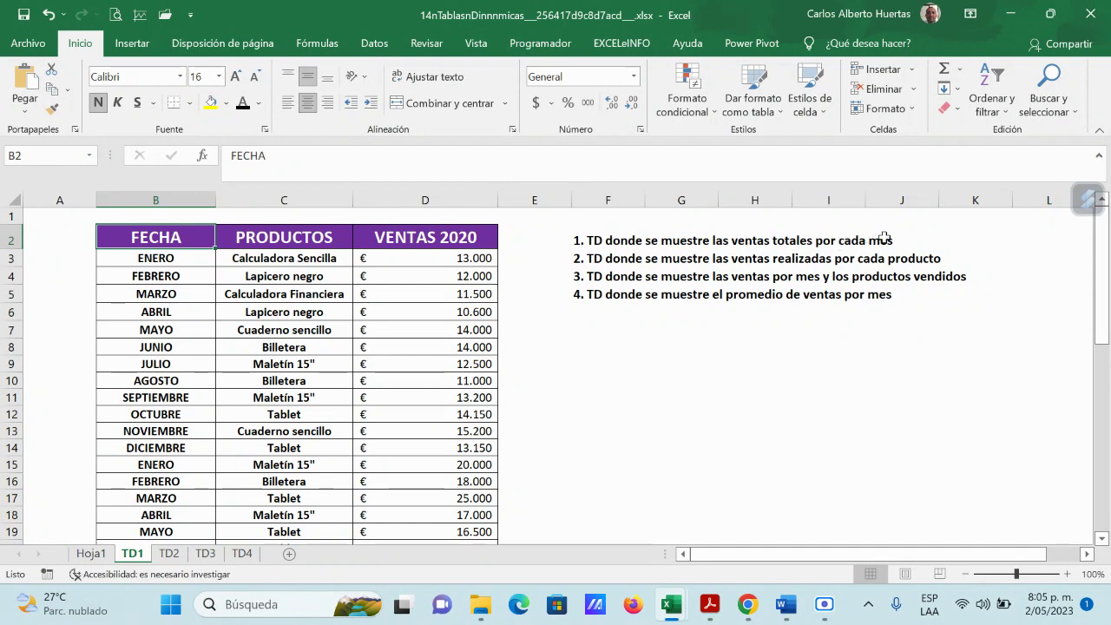
click(97, 553)
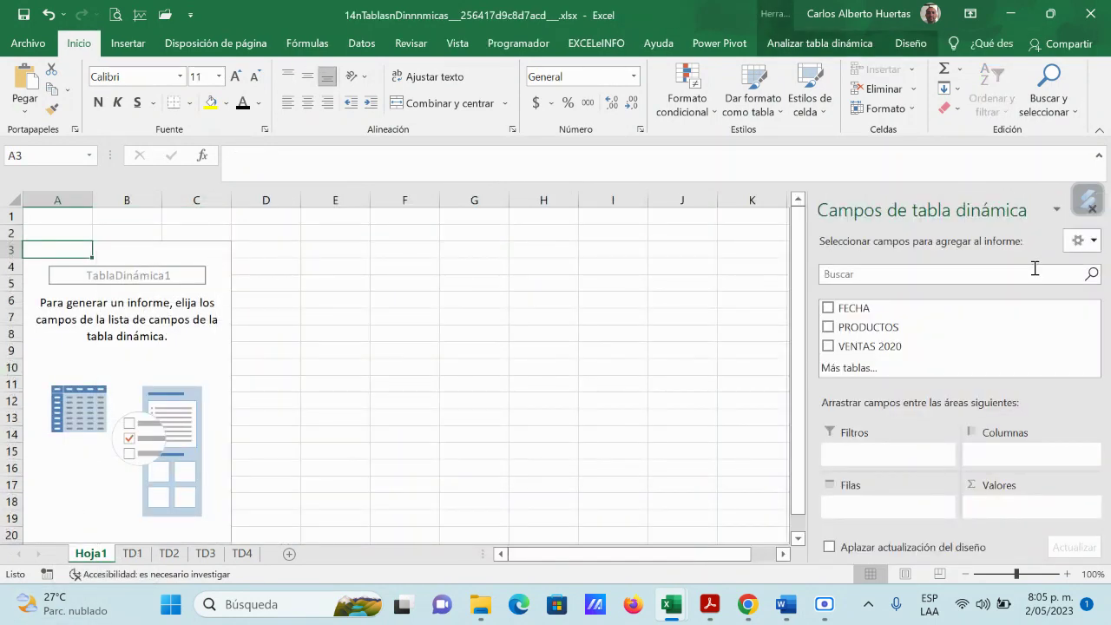
drag(880, 349, 1001, 513)
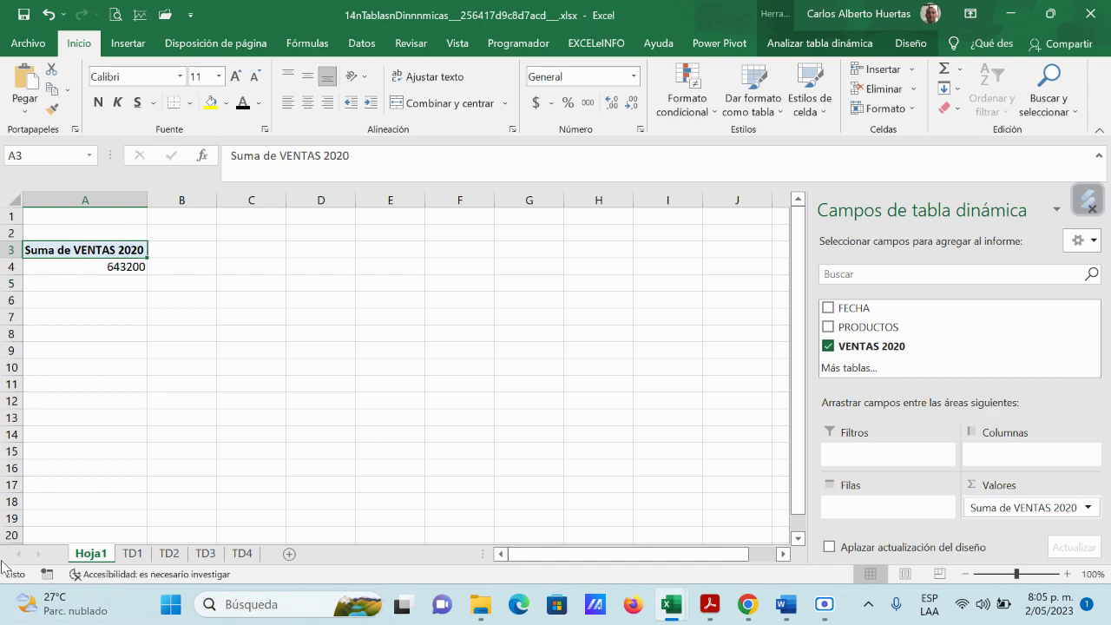
- Check the first exercise on TD1, and place FECHA in the Hoja1 pivot table's columns before moving it to the rows
click(131, 553)
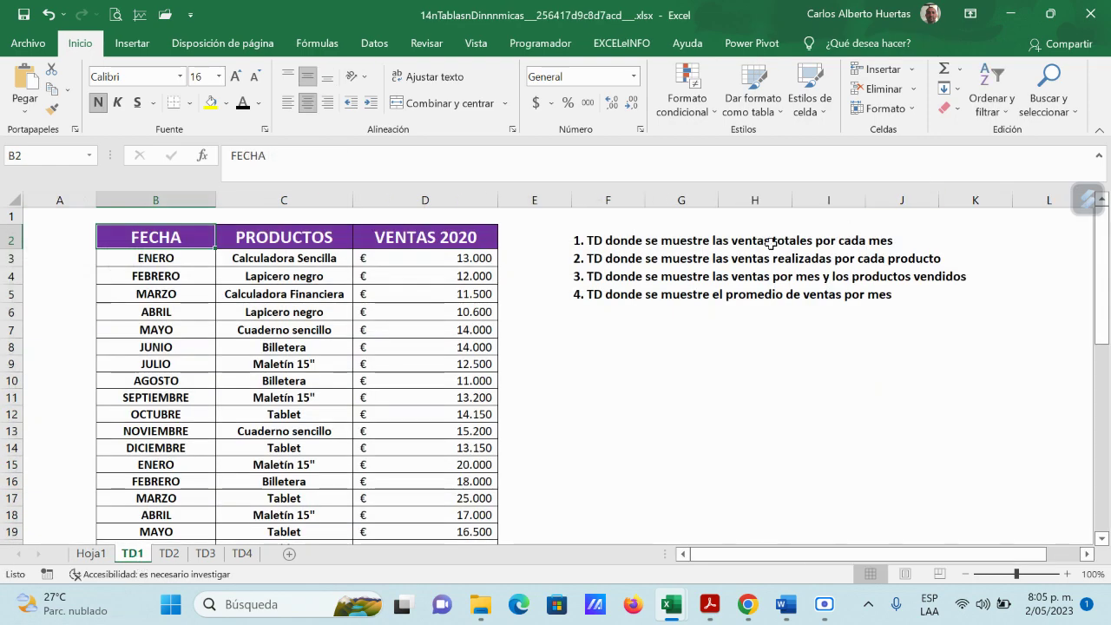
click(92, 553)
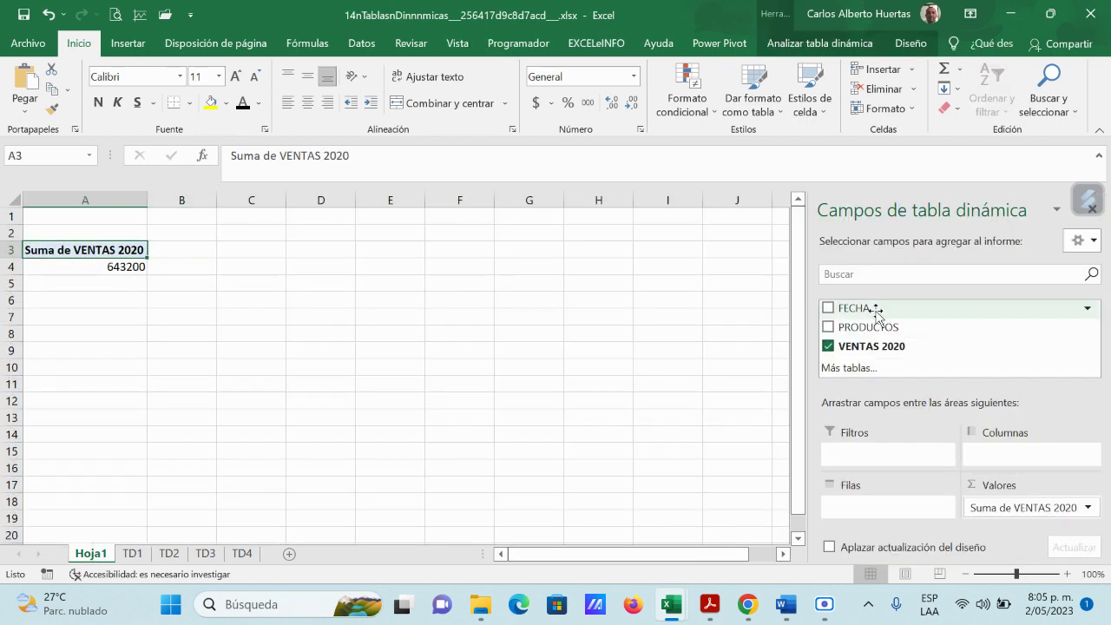
drag(864, 308, 1007, 467)
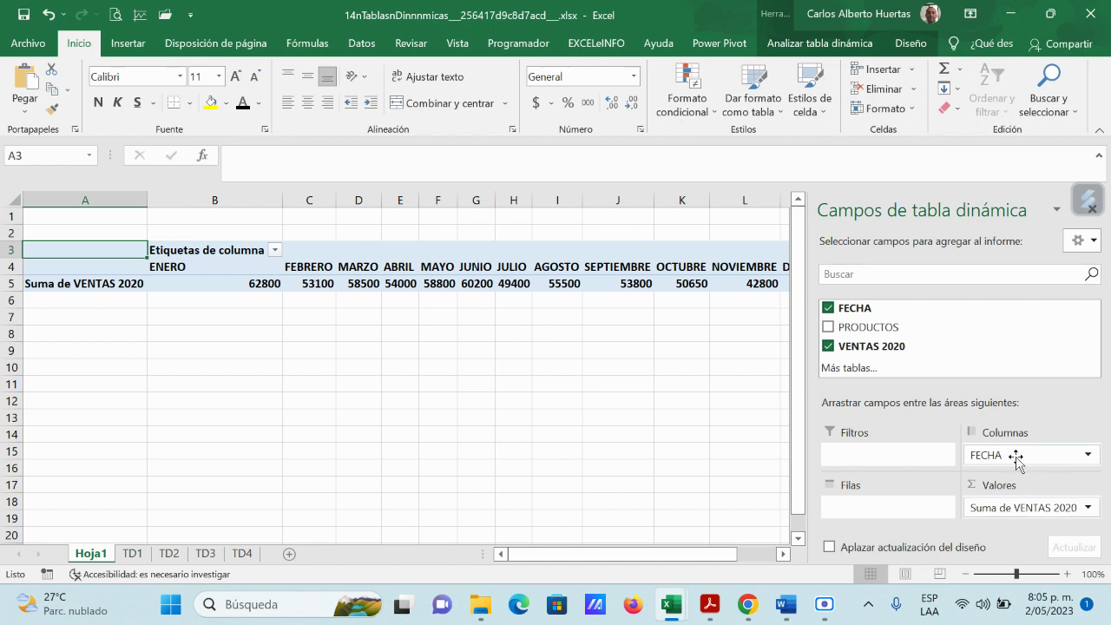
drag(1021, 460, 877, 512)
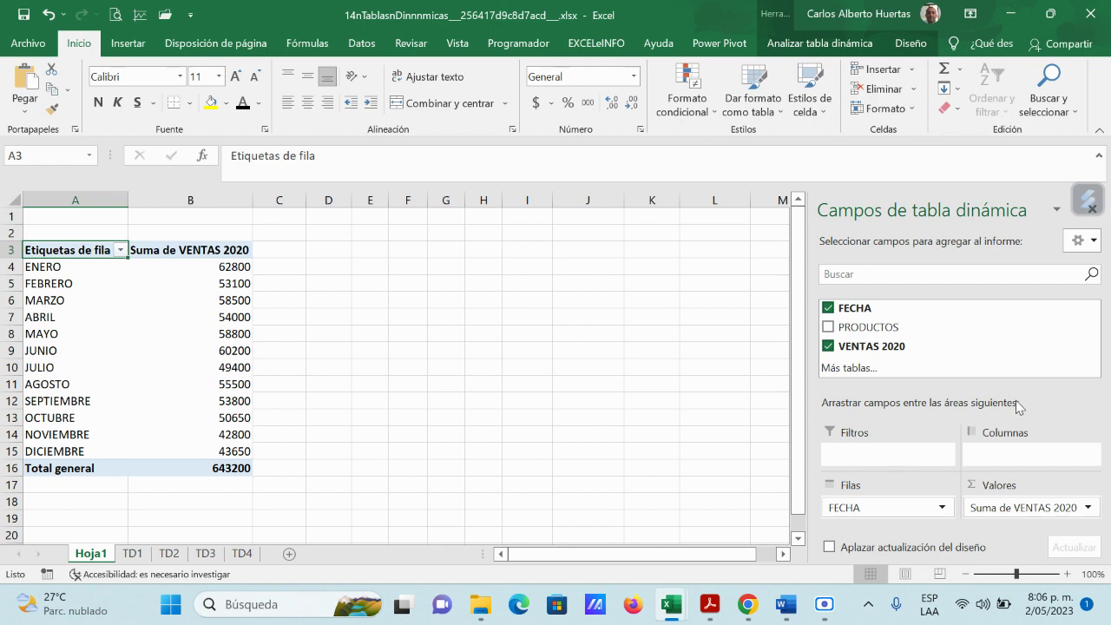
- Try VENTAS 2020 as a second row field under FECHA and look through the monthly breakdown
drag(876, 347, 870, 518)
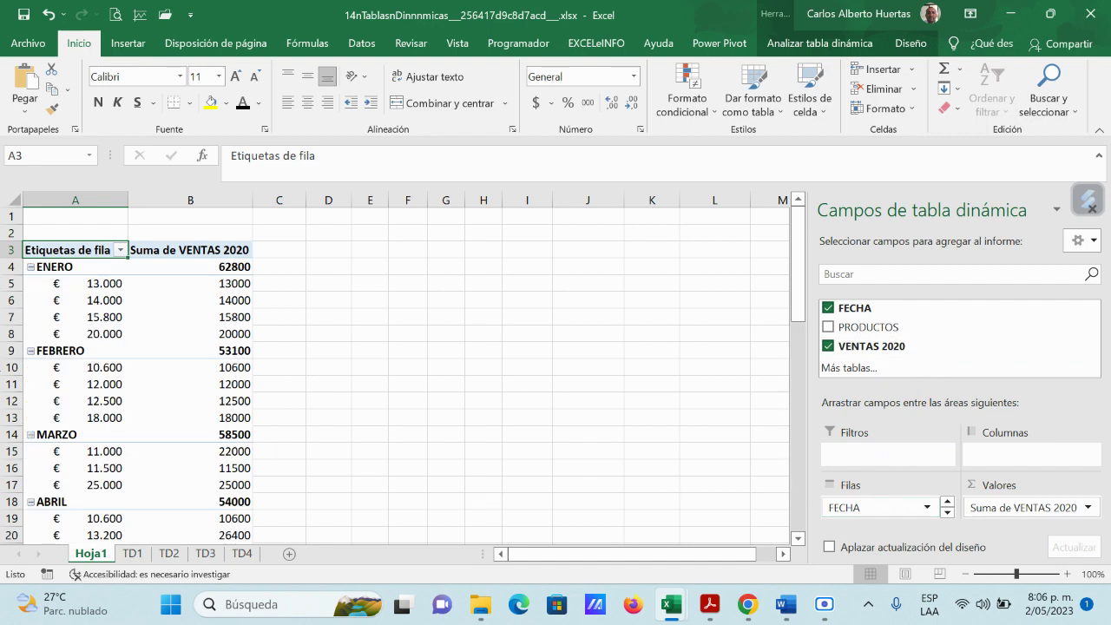
scroll(260, 425, down, 15)
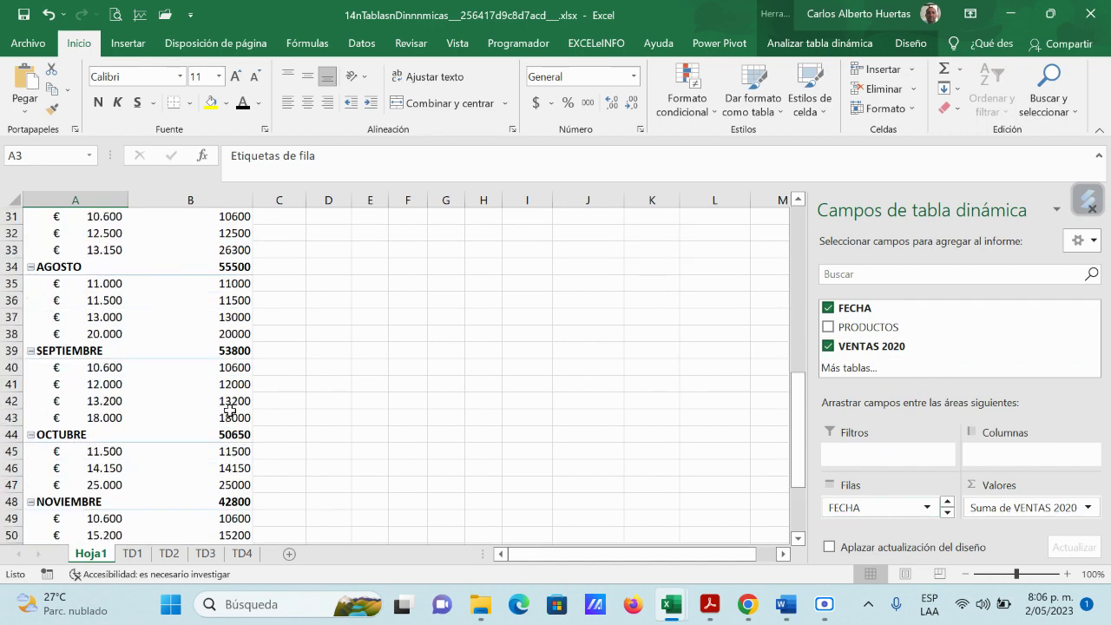
scroll(229, 410, up, 15)
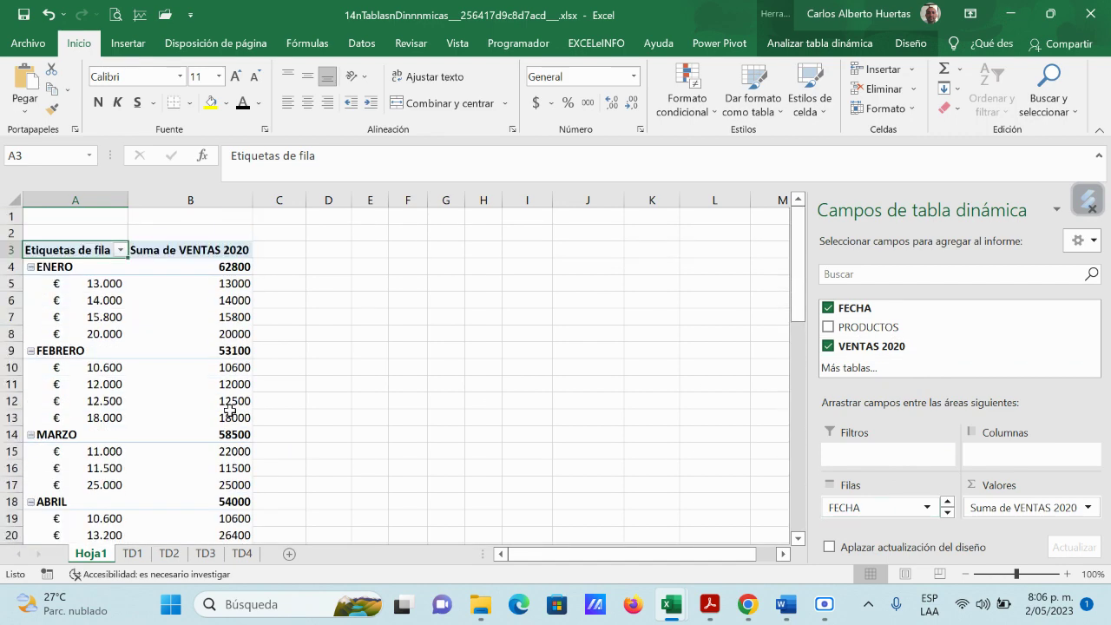
click(947, 513)
click(913, 510)
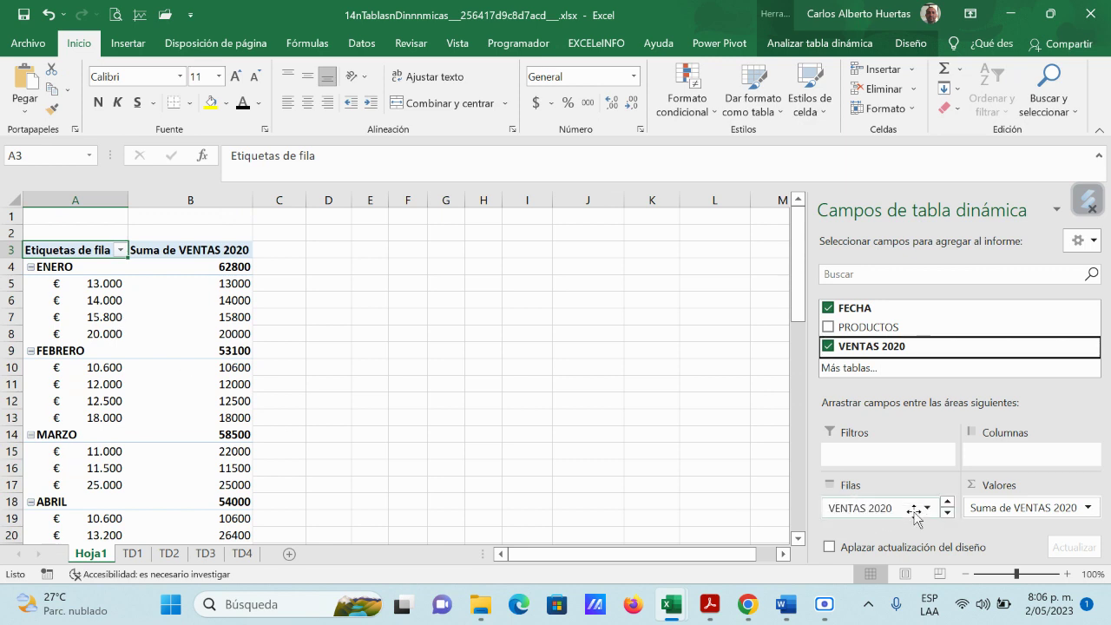
scroll(915, 513, up, 1)
scroll(915, 513, down, 1)
- Replace VENTAS 2020 in the rows with PRODUCTOS, and move PRODUCTOS to the report filter
mouse_move(873, 514)
mouse_down()
mouse_move(954, 351)
mouse_move(908, 348)
mouse_move(897, 512)
mouse_move(889, 534)
mouse_move(877, 524)
mouse_up()
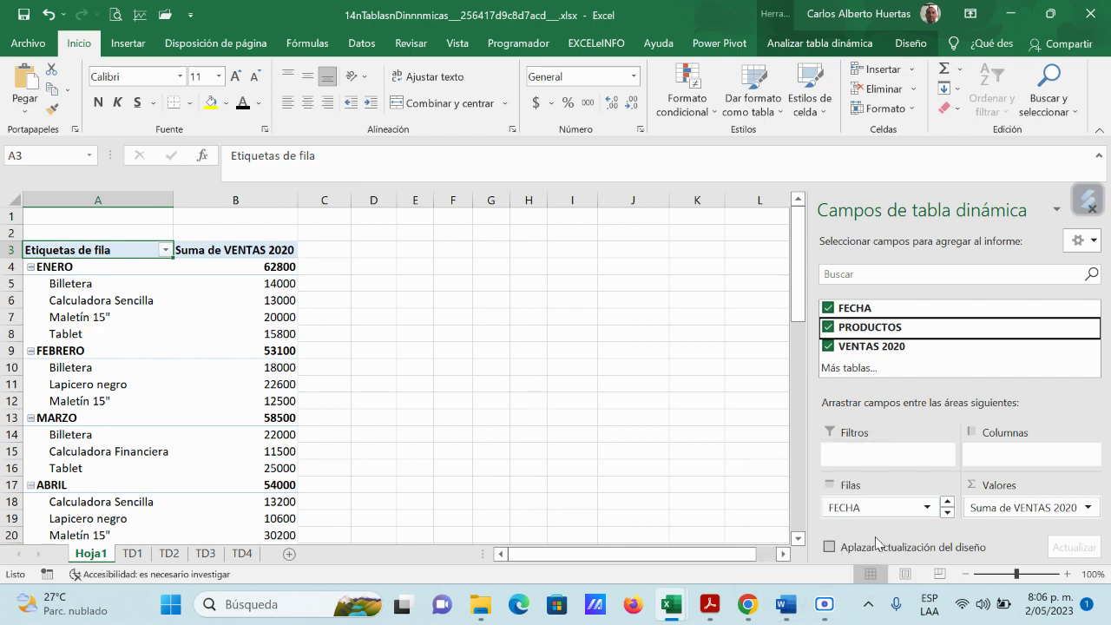
click(946, 512)
drag(871, 511, 871, 455)
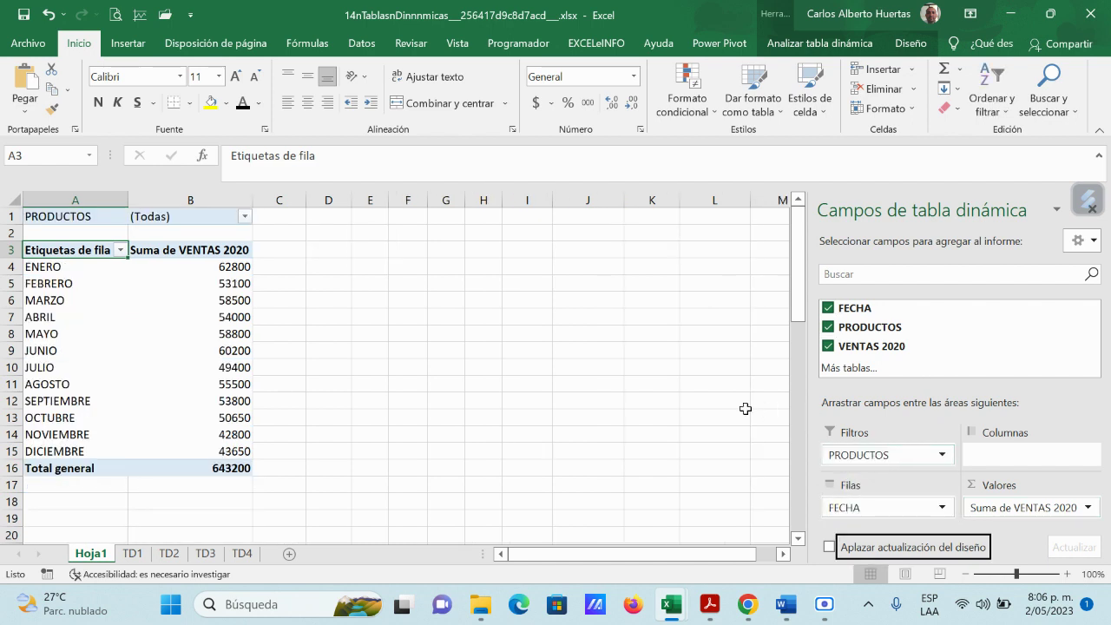
- Filter the pivot table by PRODUCTOS to Billetera only, with selection of multiple items enabled
click(246, 216)
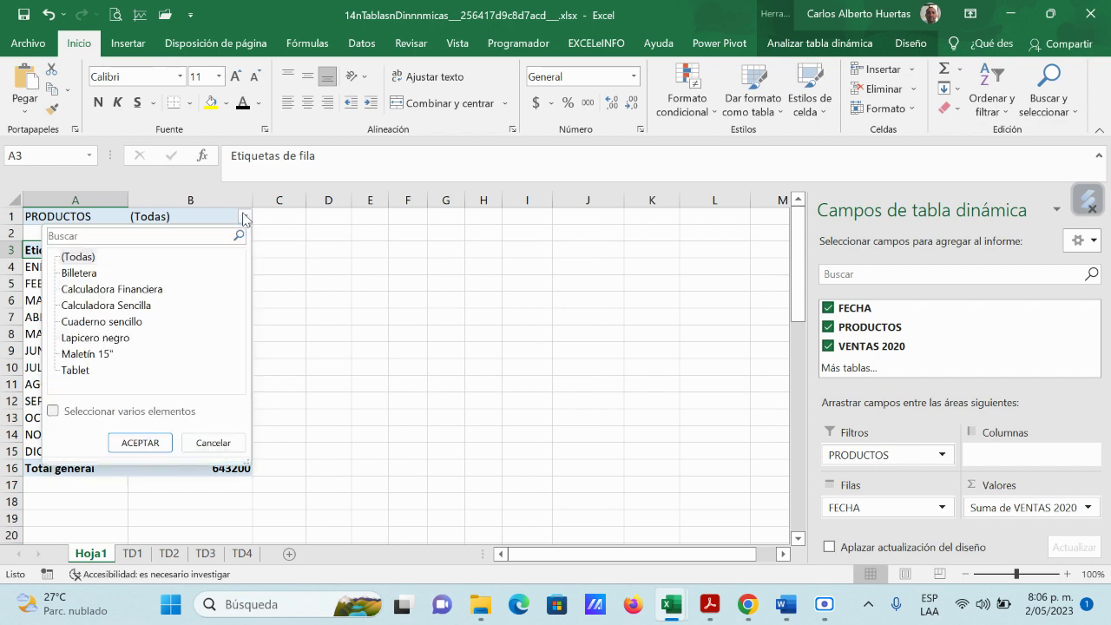
click(76, 276)
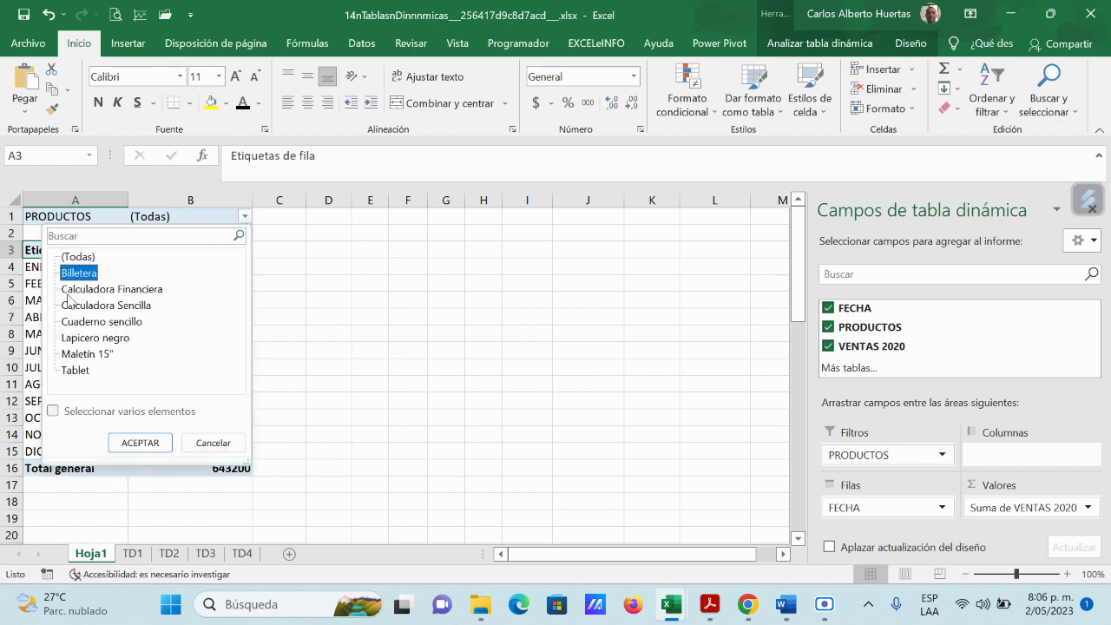
click(80, 412)
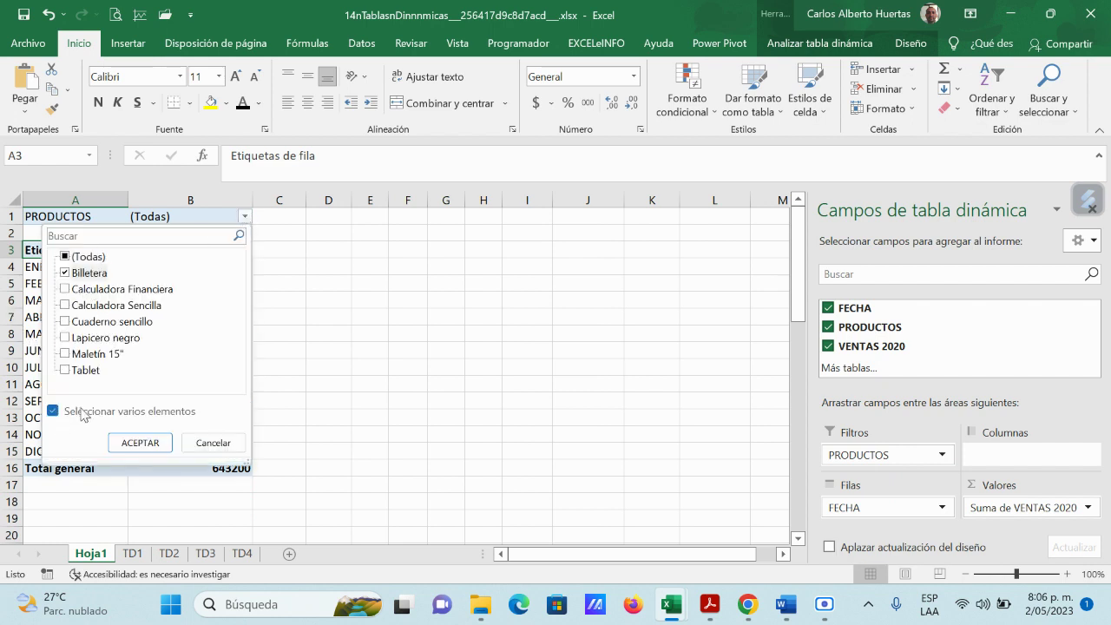
click(140, 443)
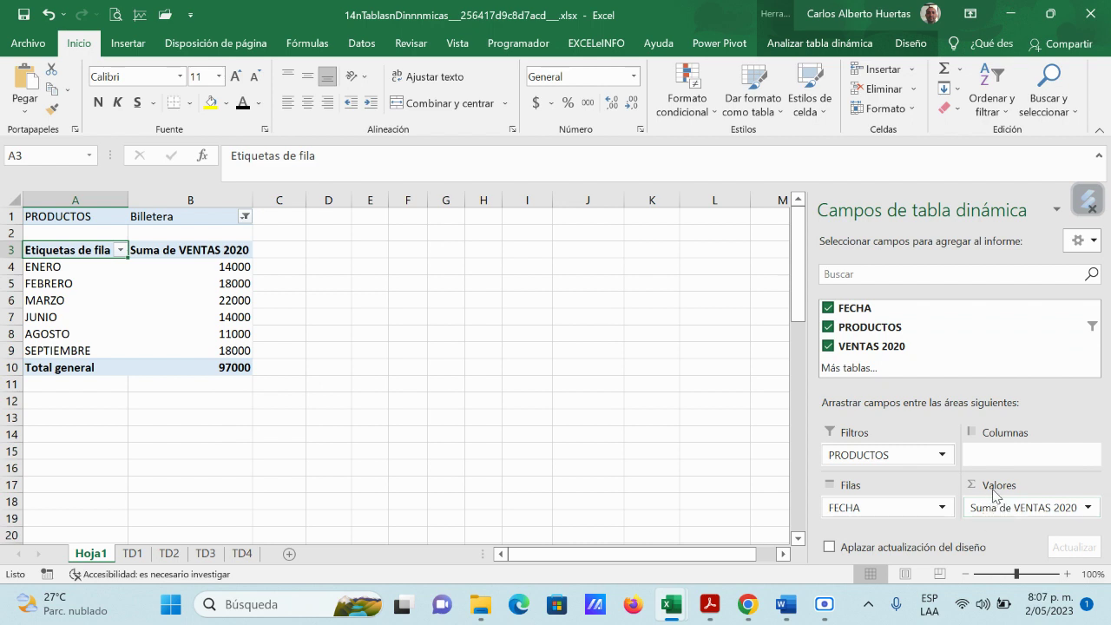
- Look through the summary functions available in the value field settings of Suma de VENTAS 2020, and leave them unchanged
click(1088, 508)
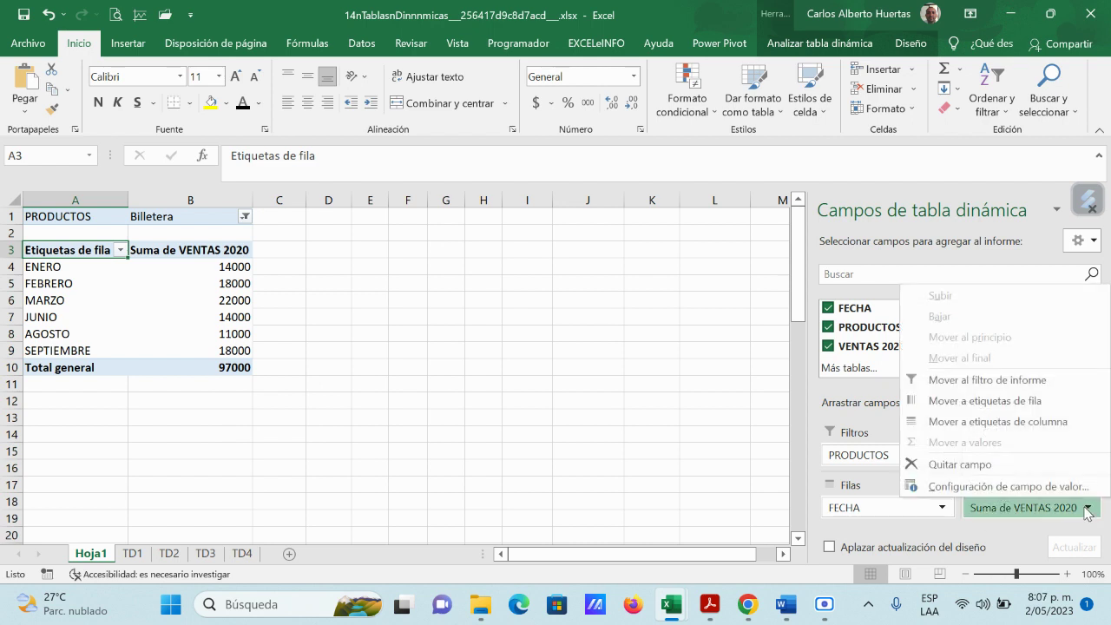
click(1068, 492)
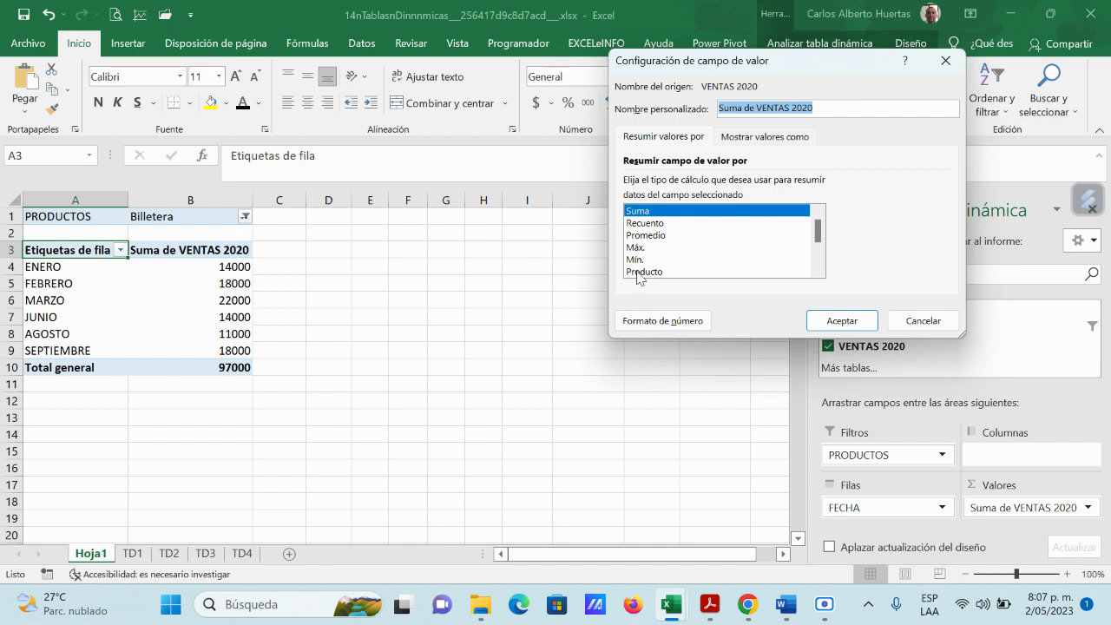
drag(823, 236, 823, 250)
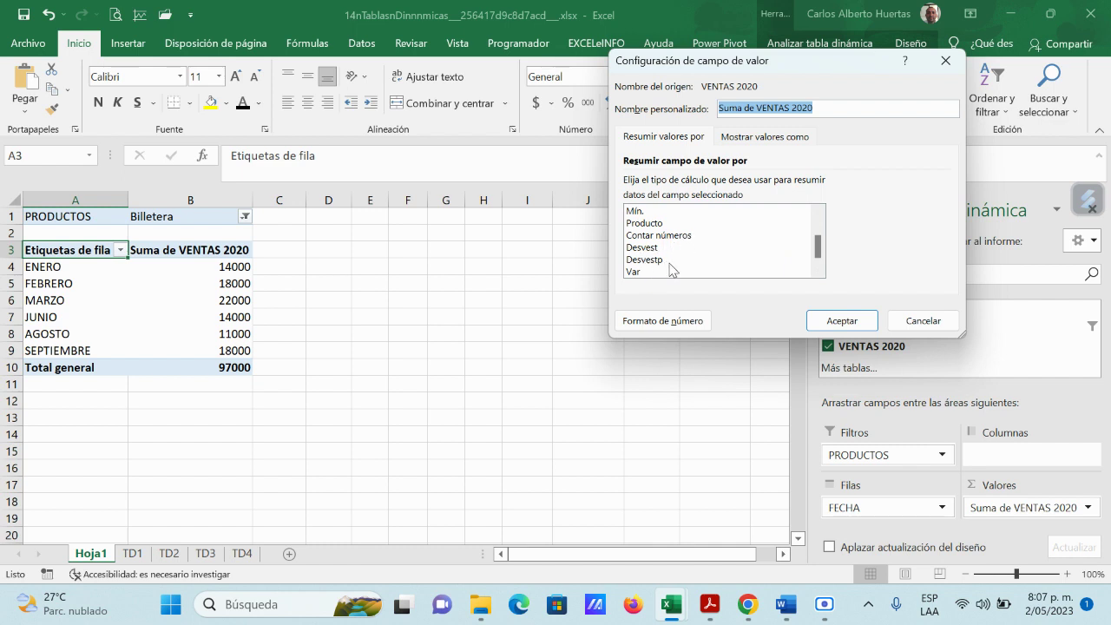
drag(823, 247, 821, 262)
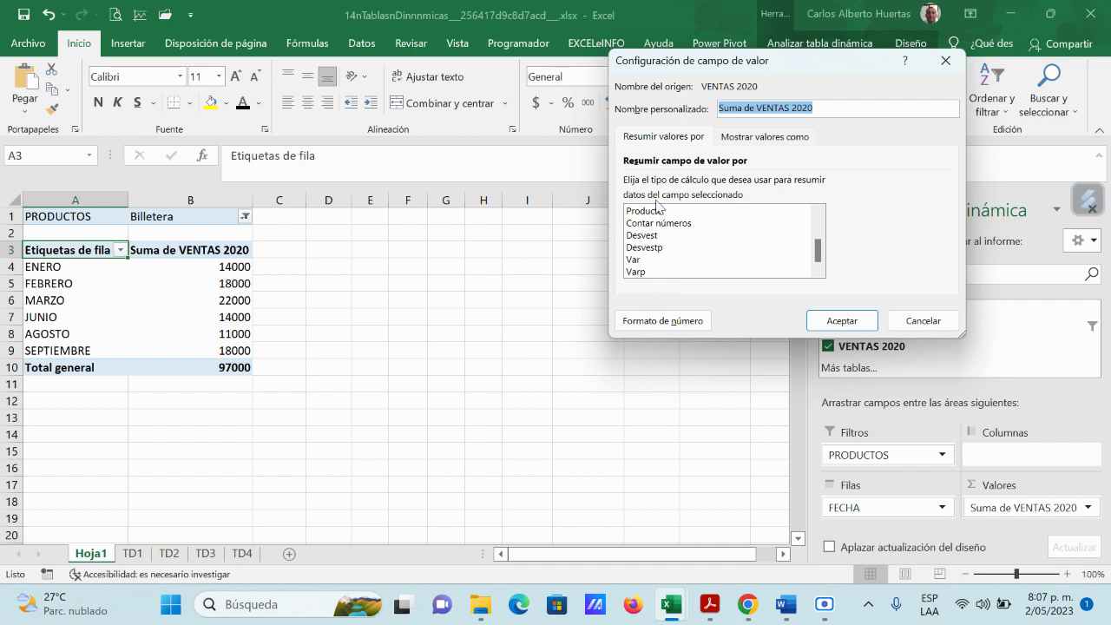
click(925, 321)
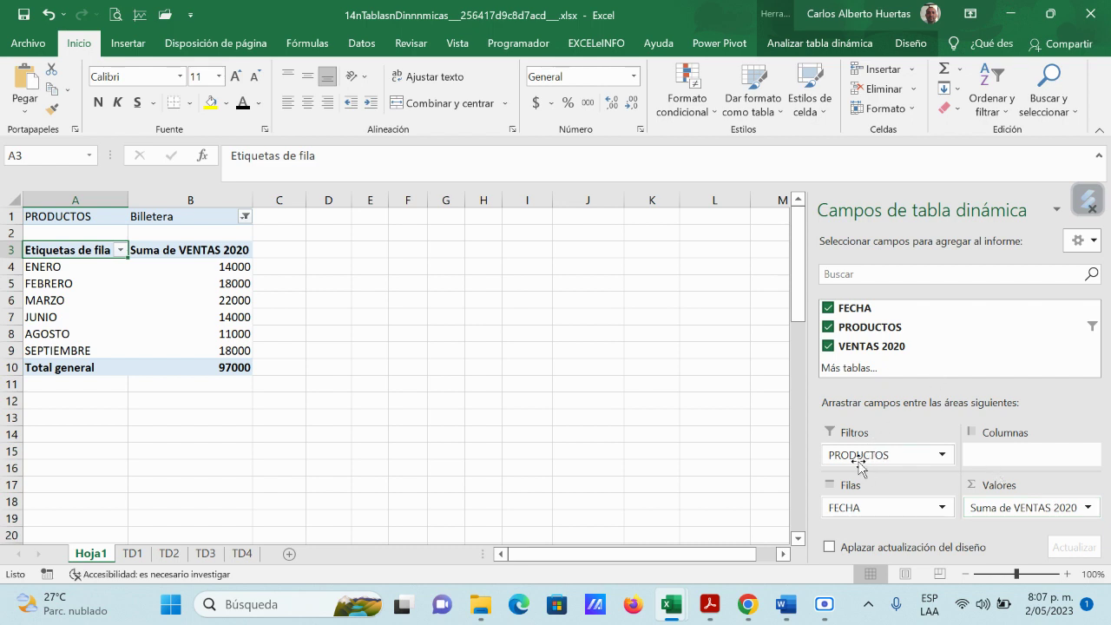
- Include Calculadora Financiera alongside Billetera in the PRODUCTOS report filter, and return the filter to Billetera only
click(246, 217)
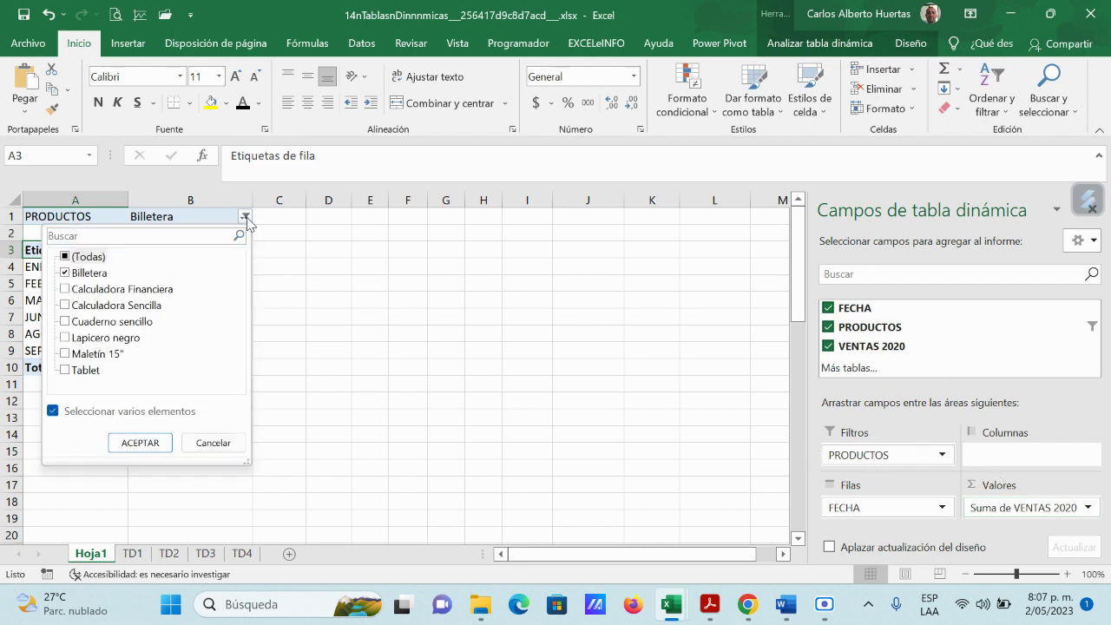
click(76, 292)
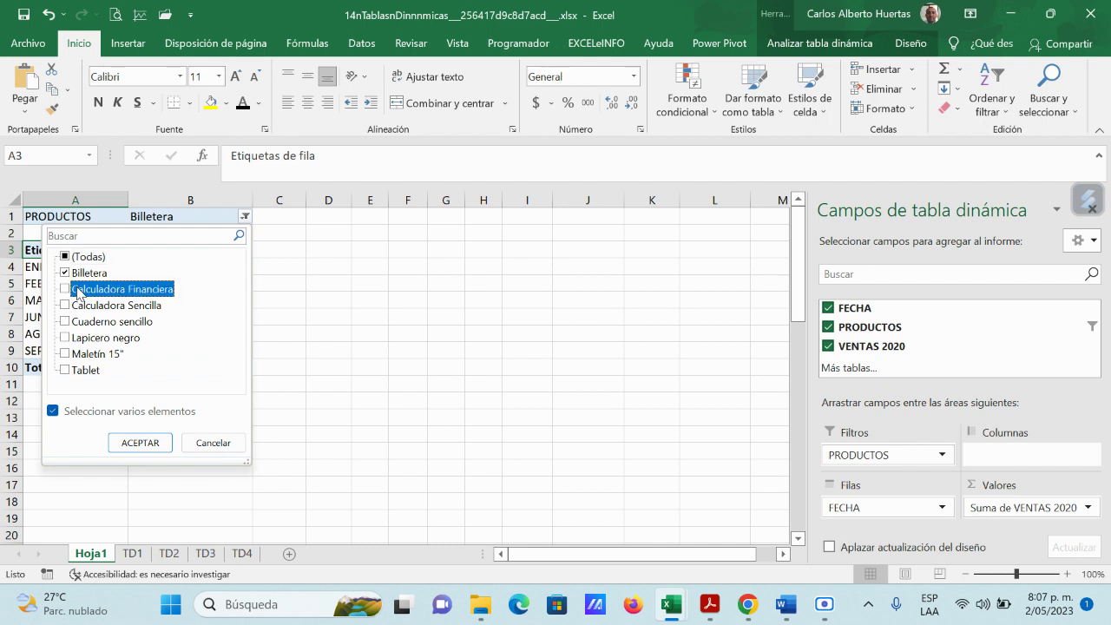
click(140, 443)
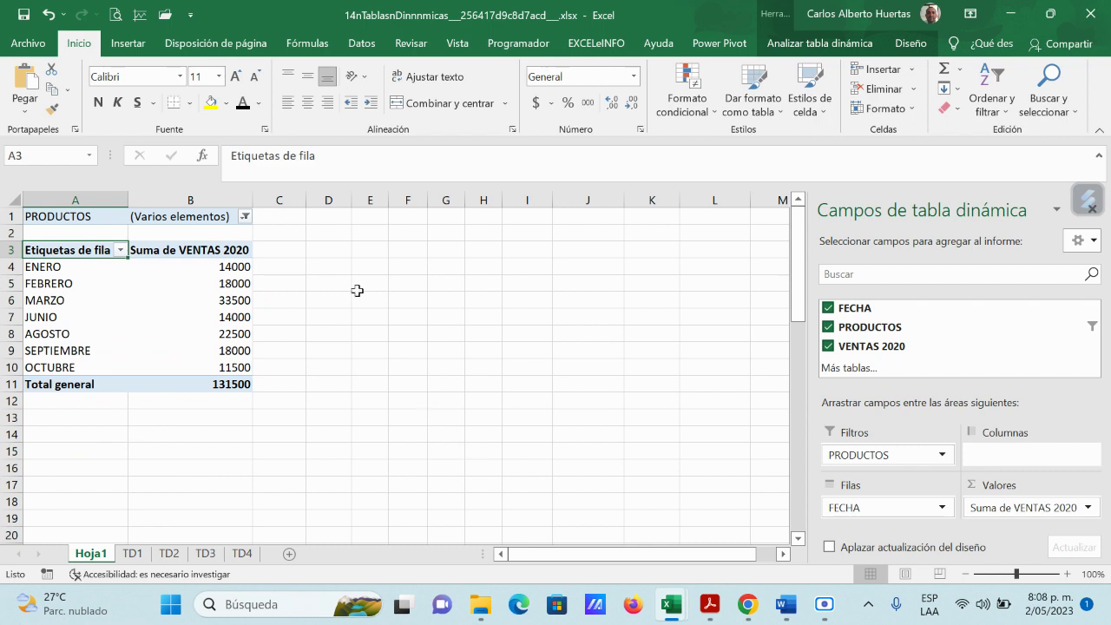
click(245, 217)
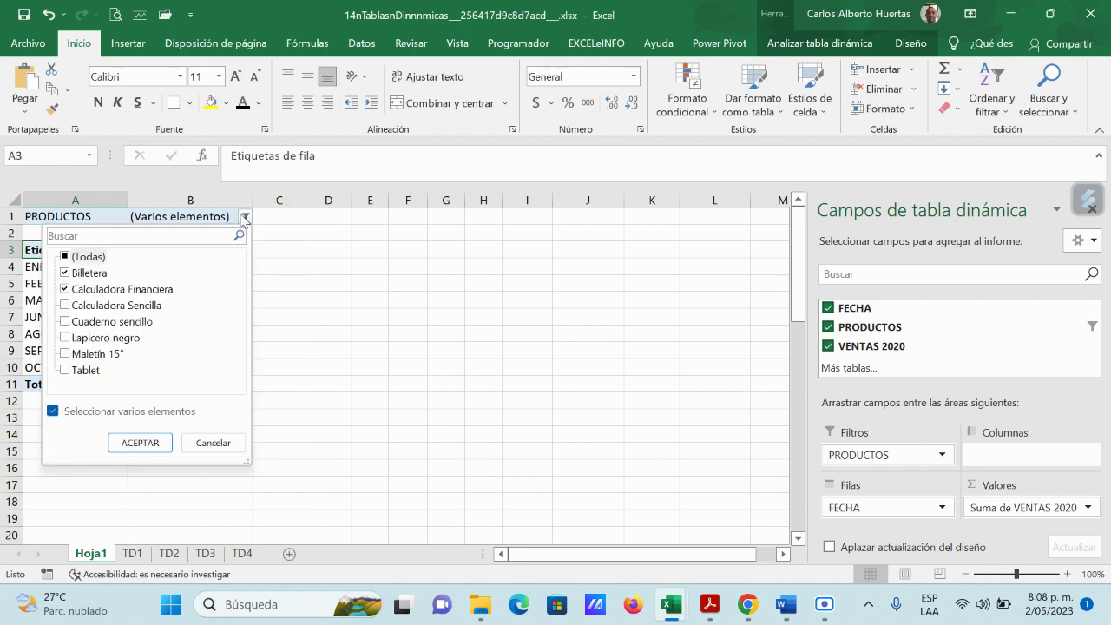
click(106, 295)
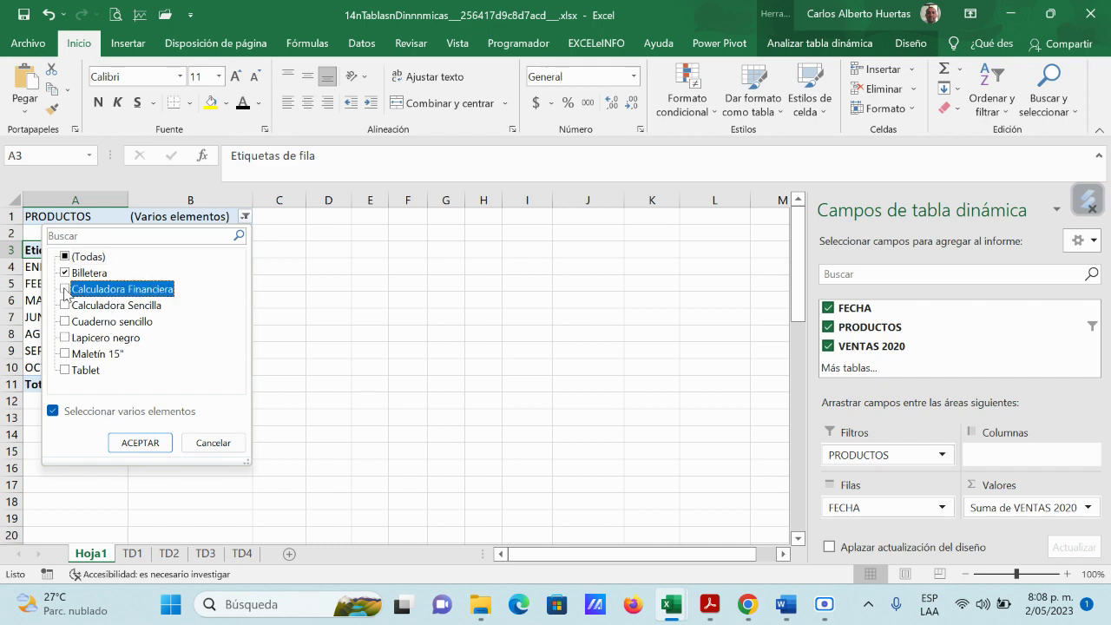
click(131, 441)
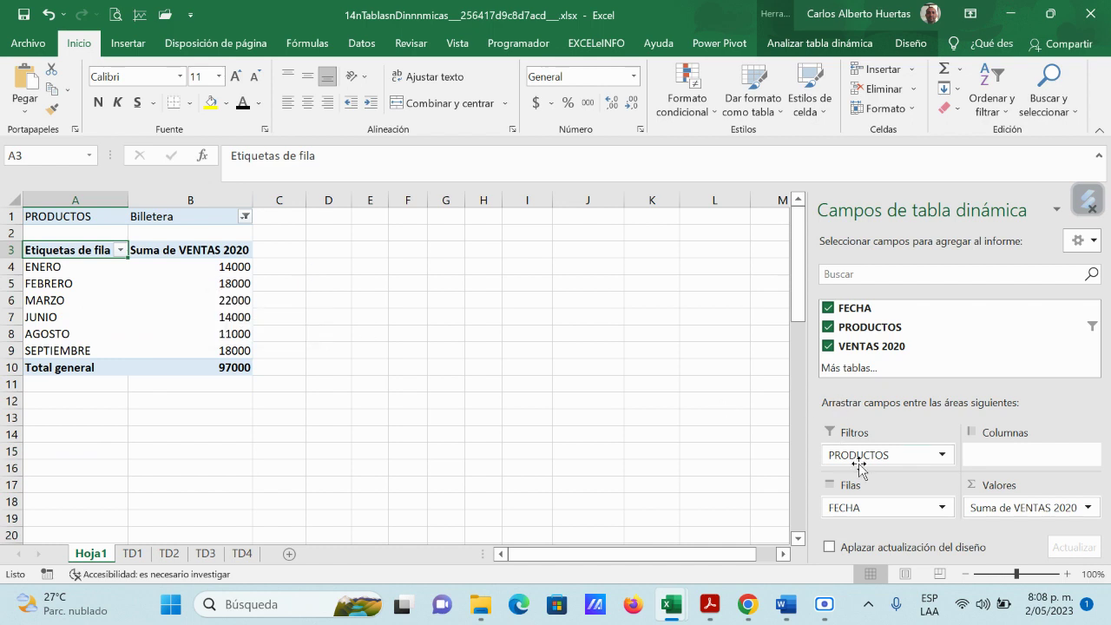
- Move PRODUCTOS to the pivot table's columns and filter it to Billetera and Calculadora Financiera
drag(859, 458, 999, 460)
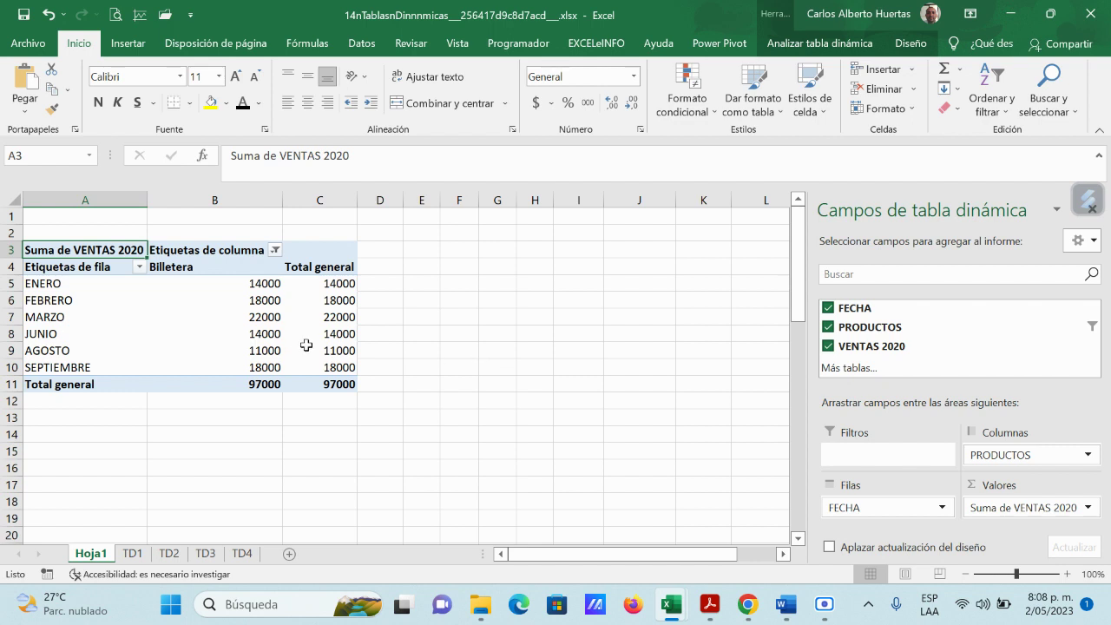
click(274, 251)
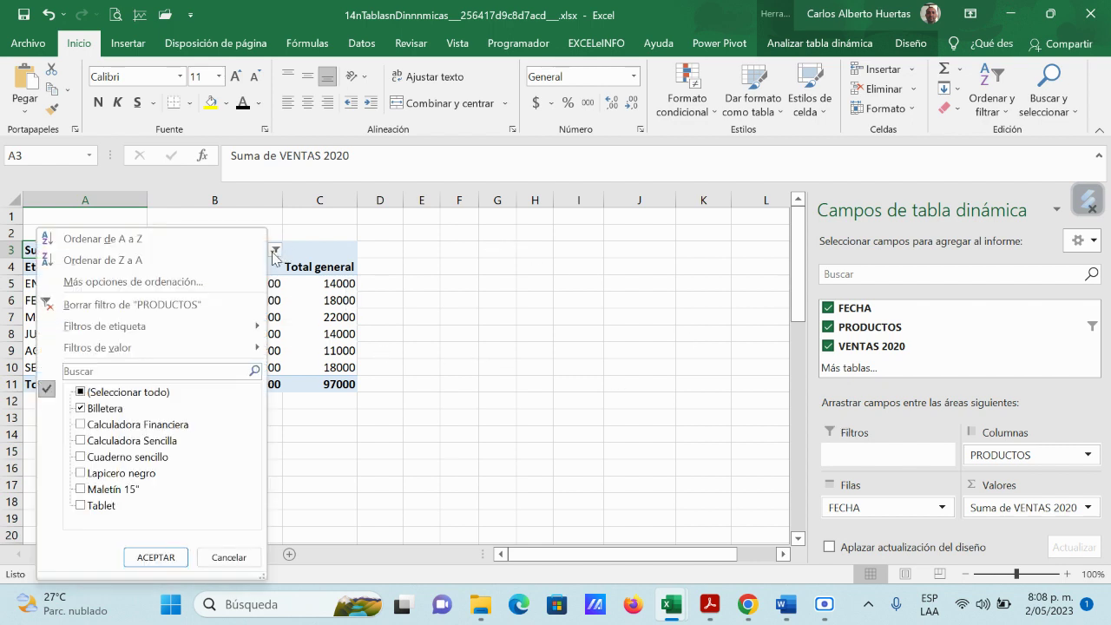
click(97, 425)
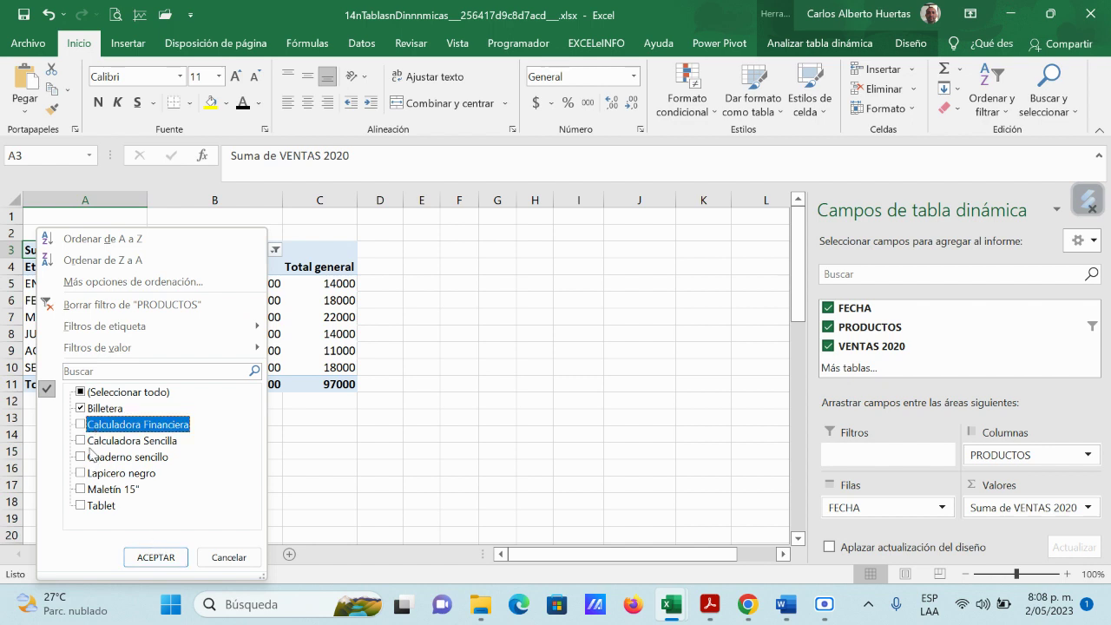
click(80, 424)
click(153, 557)
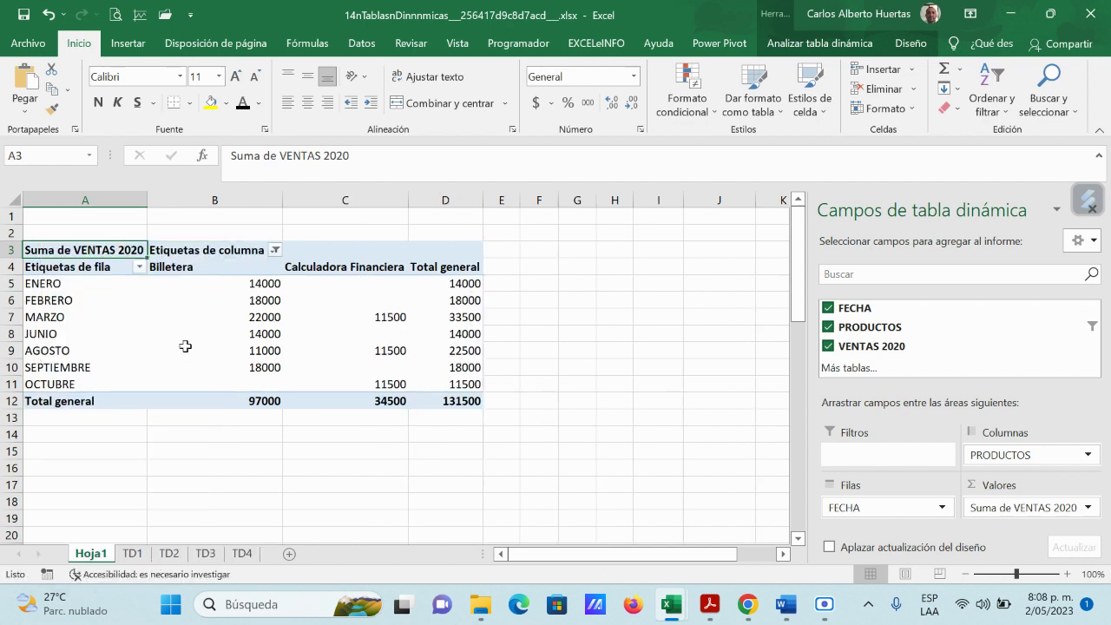
- Format the pivot table values in B5:D12 as accounting currency in $ without decimals
mouse_move(400, 312)
drag(252, 284, 454, 400)
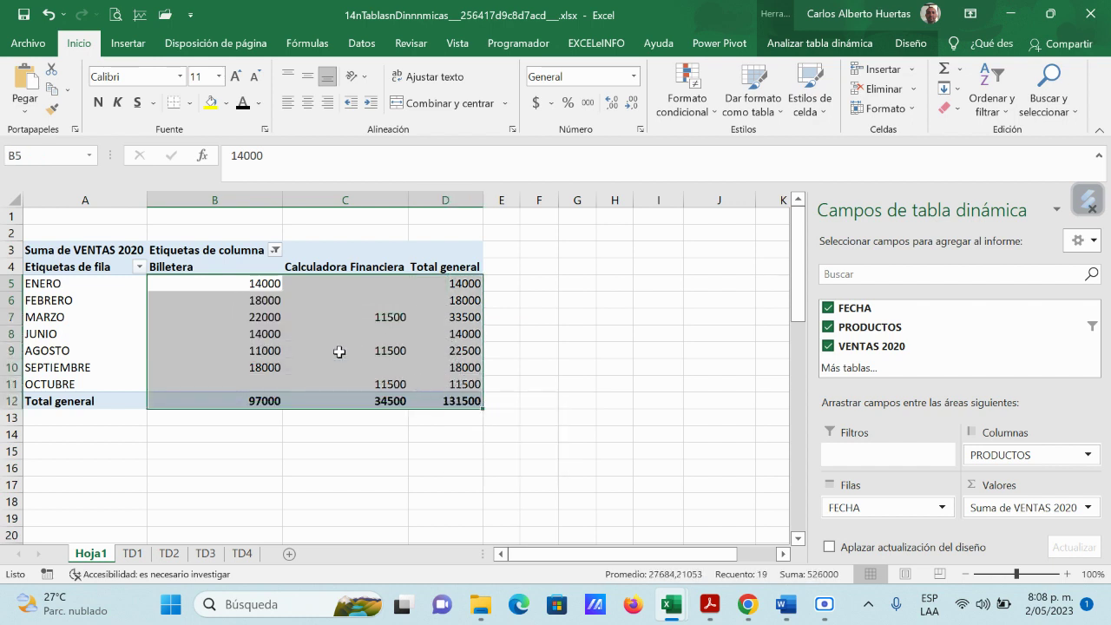
click(535, 104)
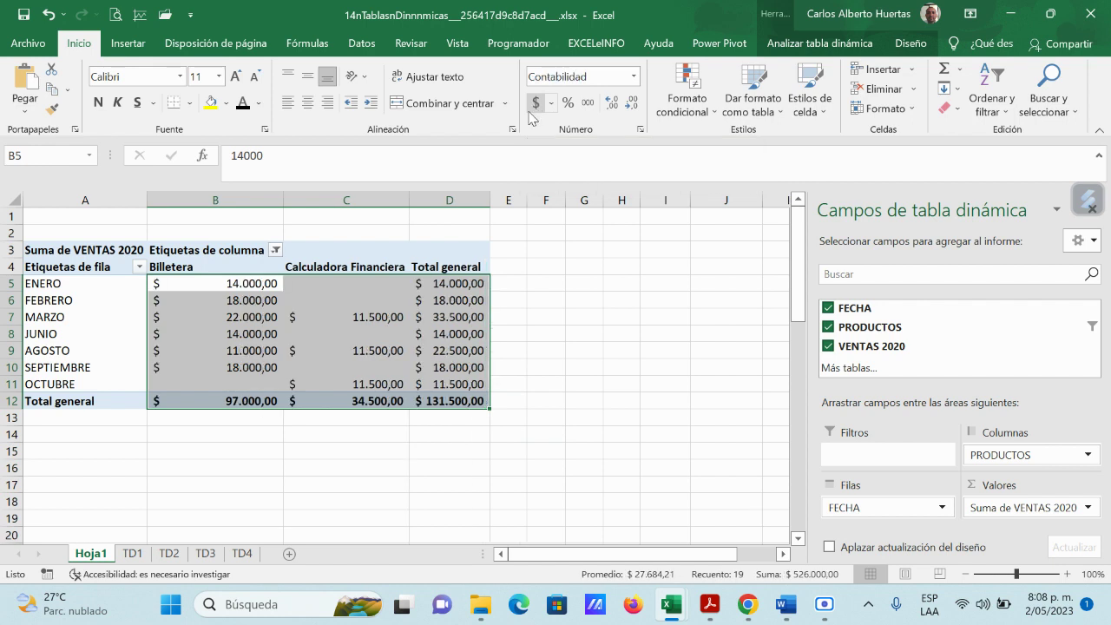
click(612, 111)
click(612, 111)
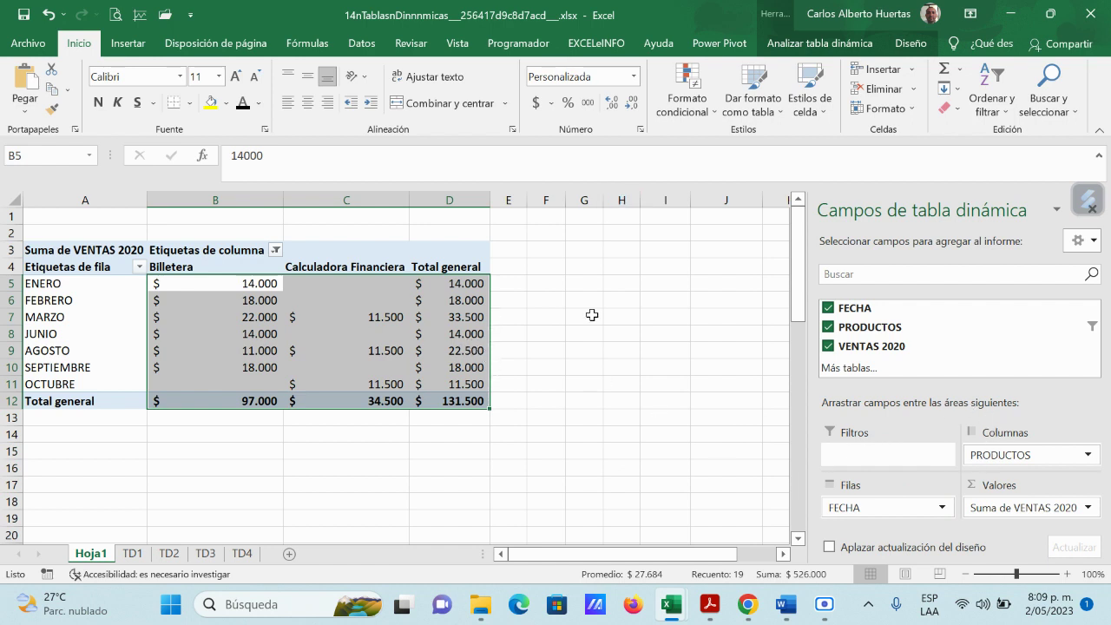
click(605, 338)
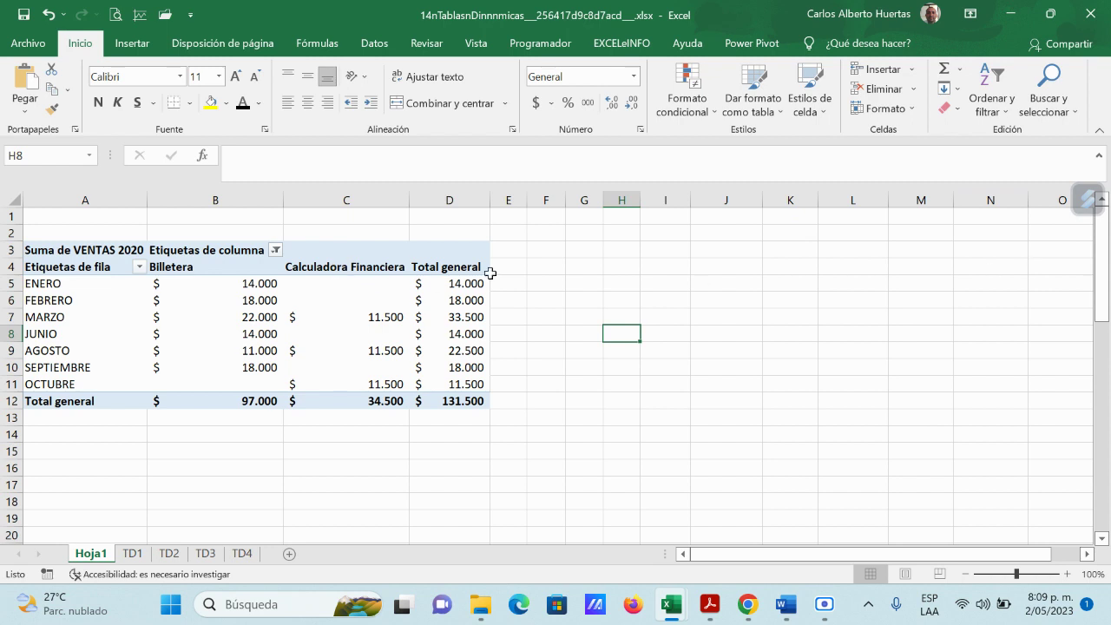
click(313, 250)
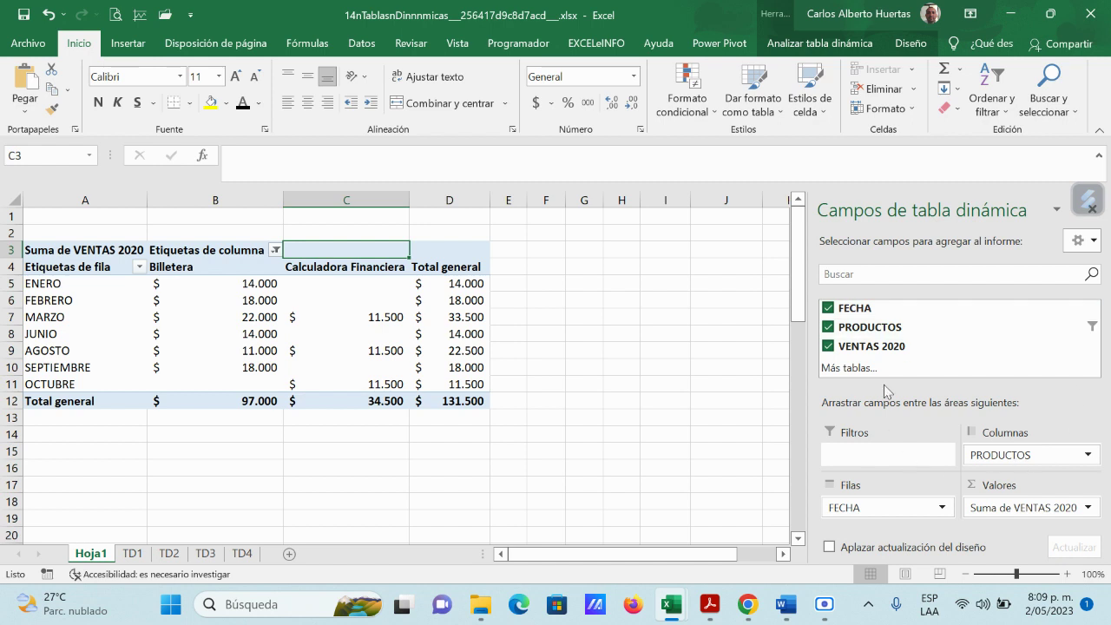
click(593, 306)
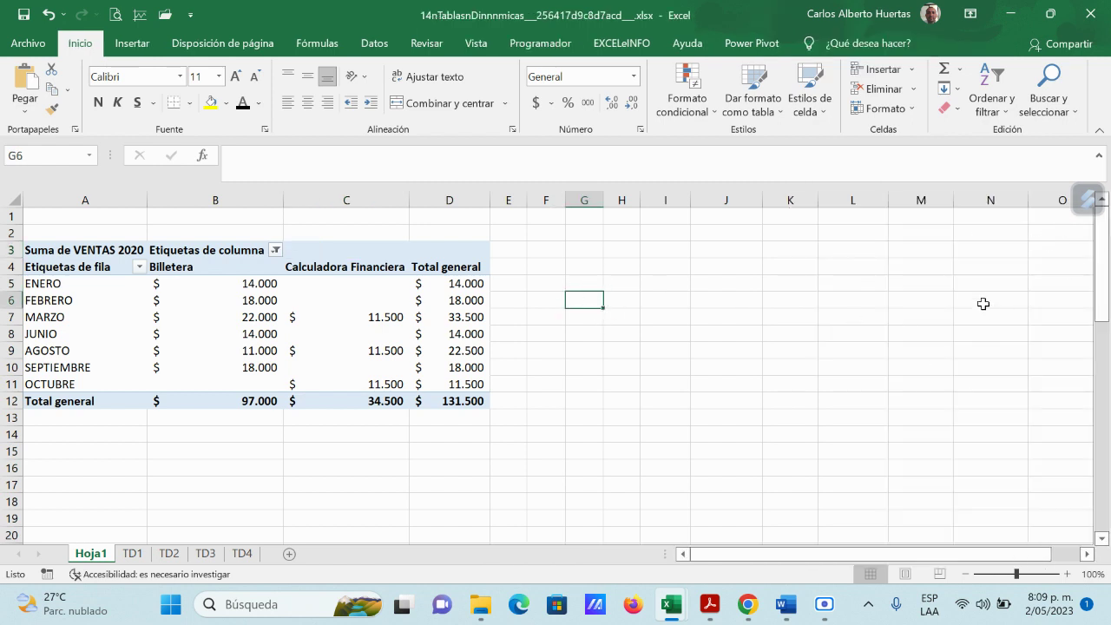
- Insert a Columnas agrupadas pivot chart based on the Hoja1 pivot table
click(323, 252)
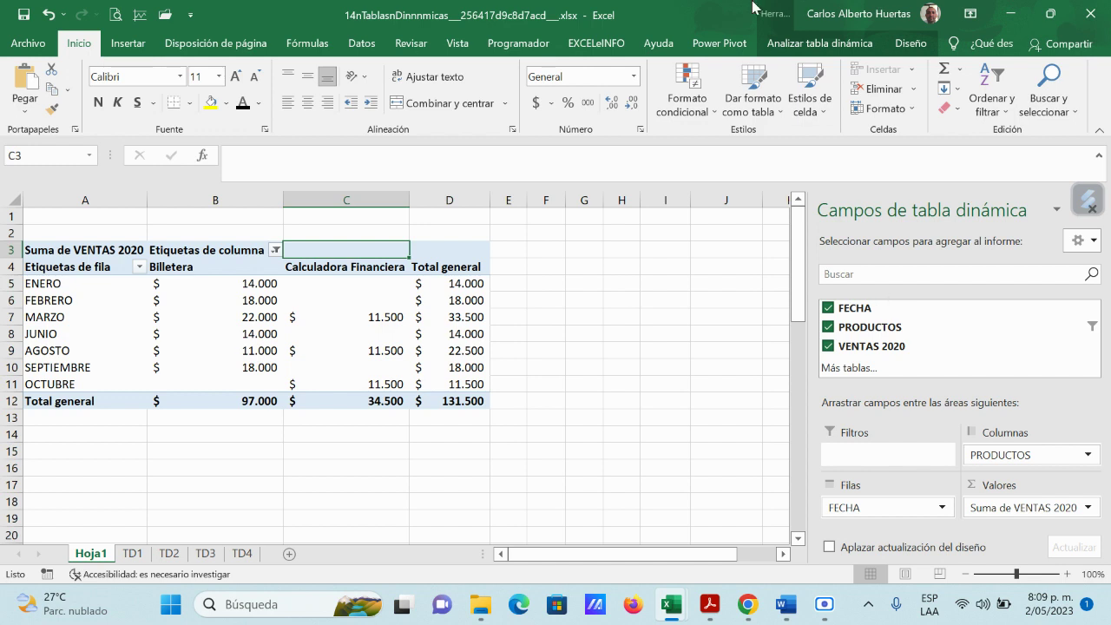
click(132, 45)
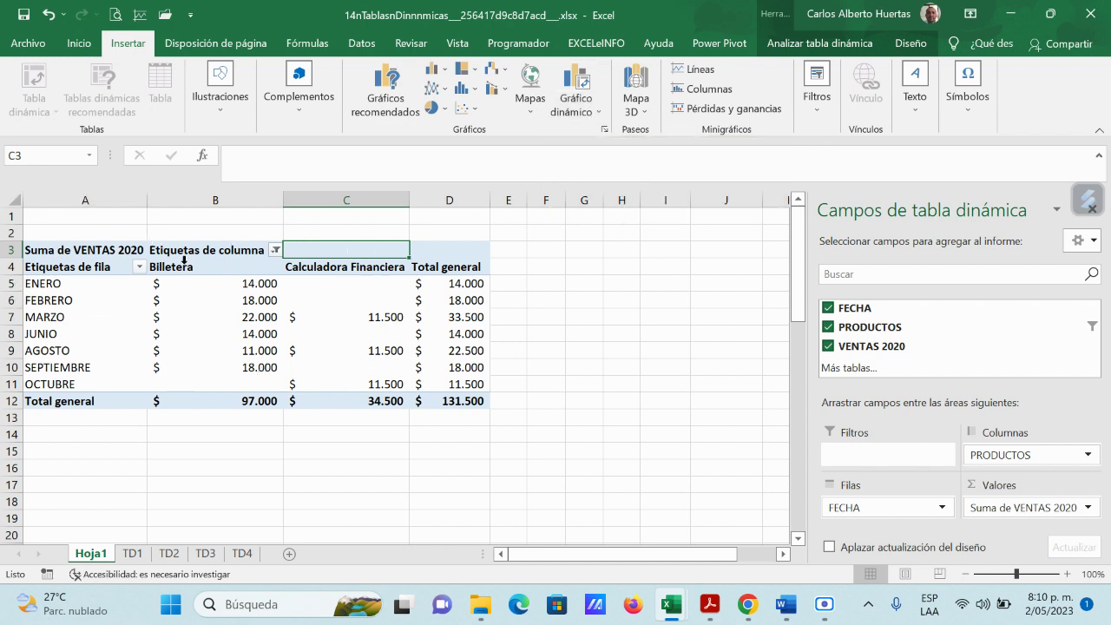
click(580, 113)
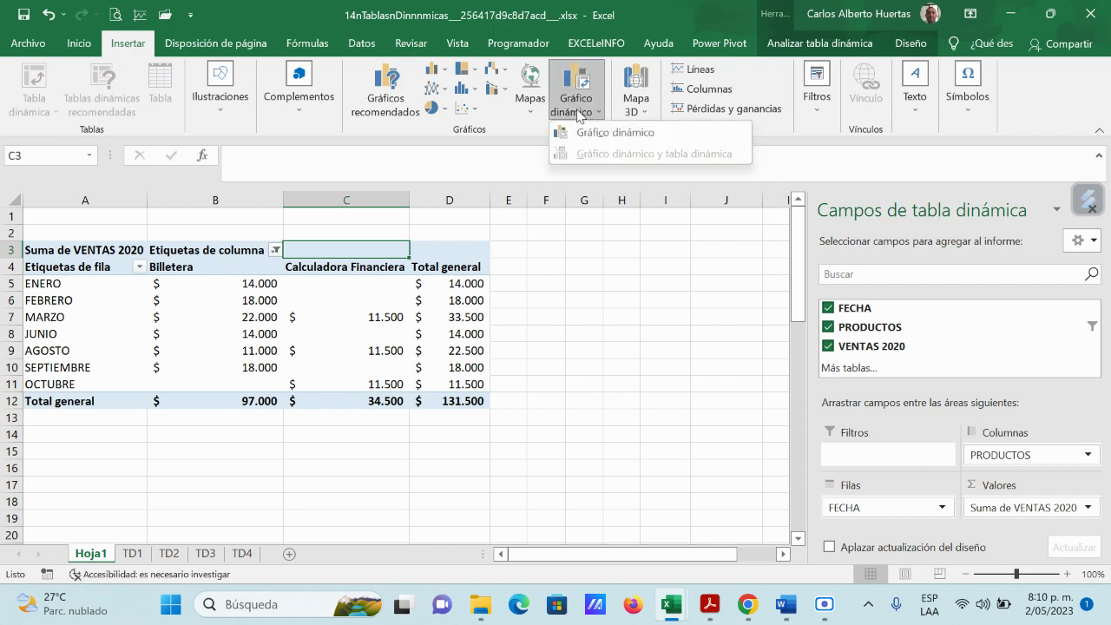
click(583, 135)
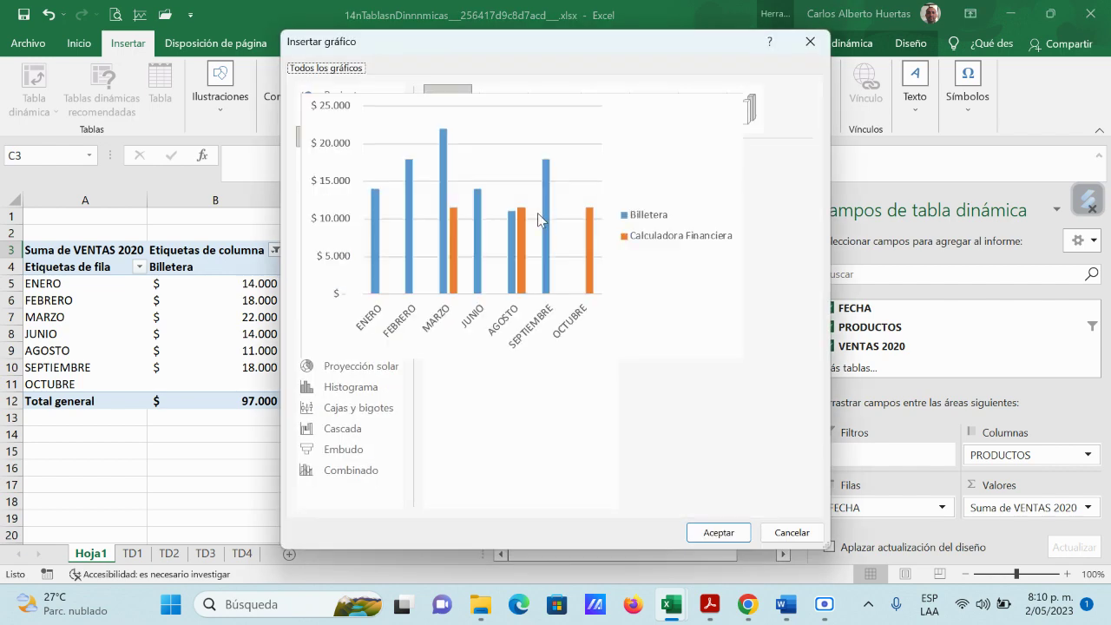
mouse_move(477, 265)
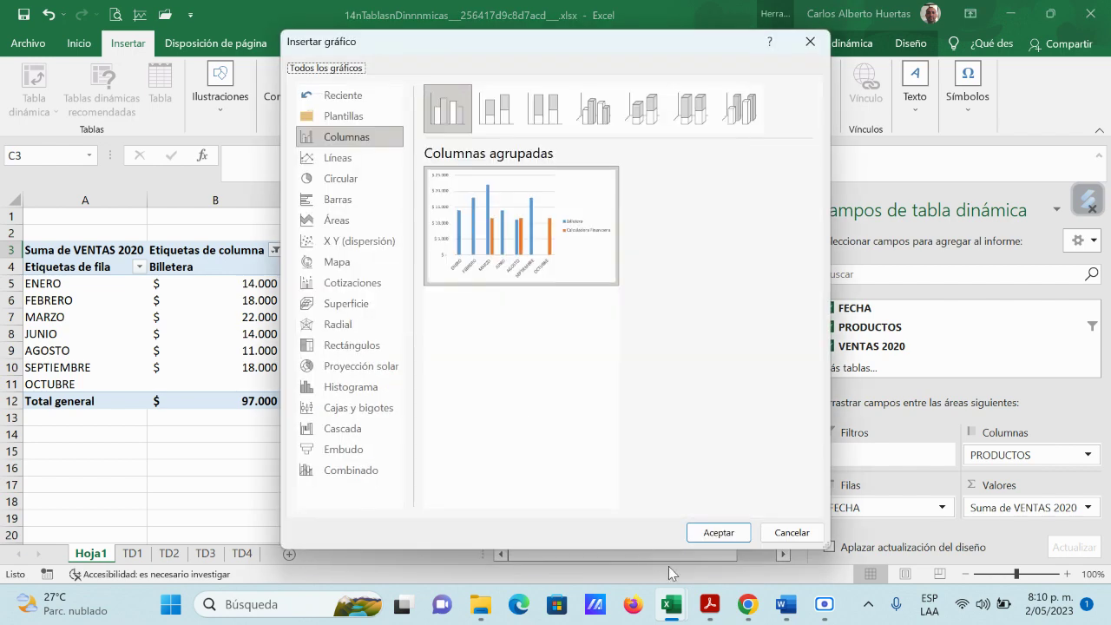
click(719, 532)
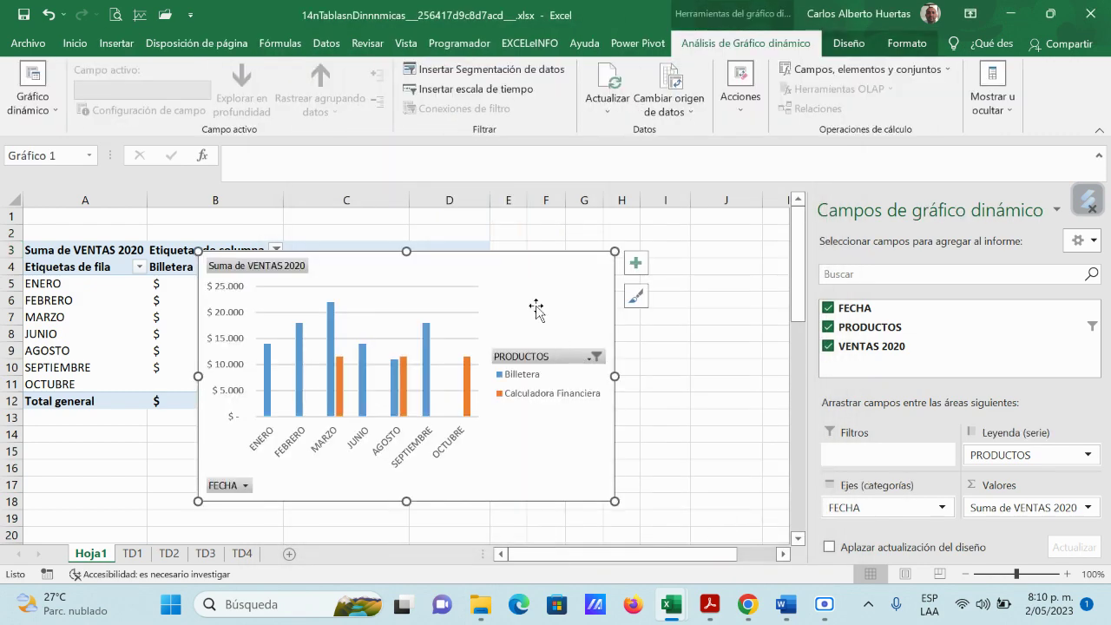
- Move the pivot chart beside the pivot table, starting around column G, and deselect it
drag(518, 285, 939, 263)
click(661, 269)
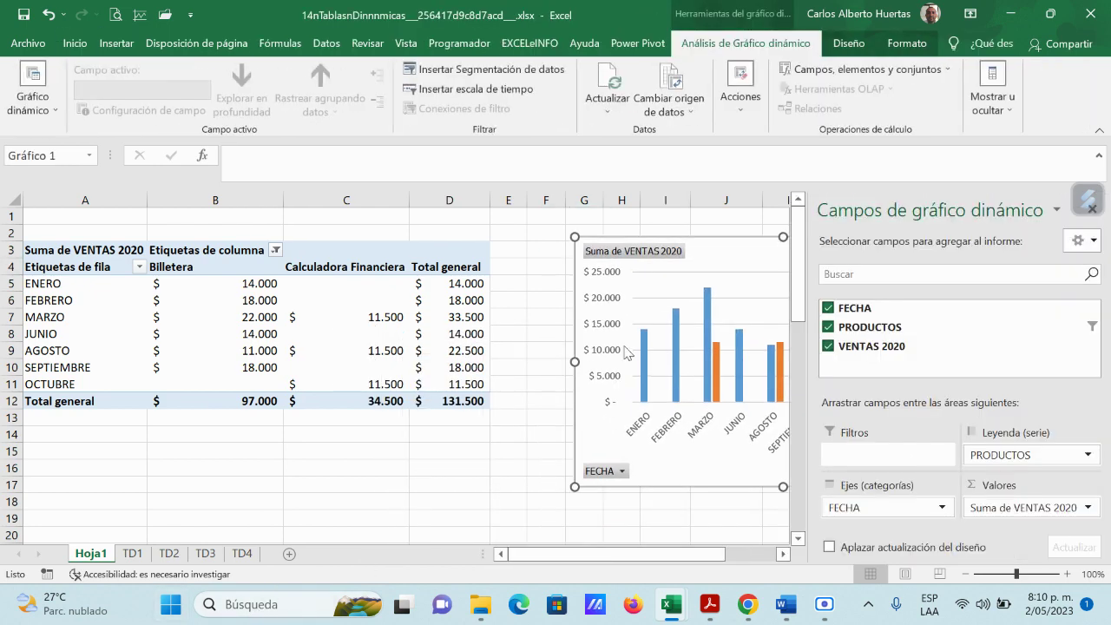
click(449, 500)
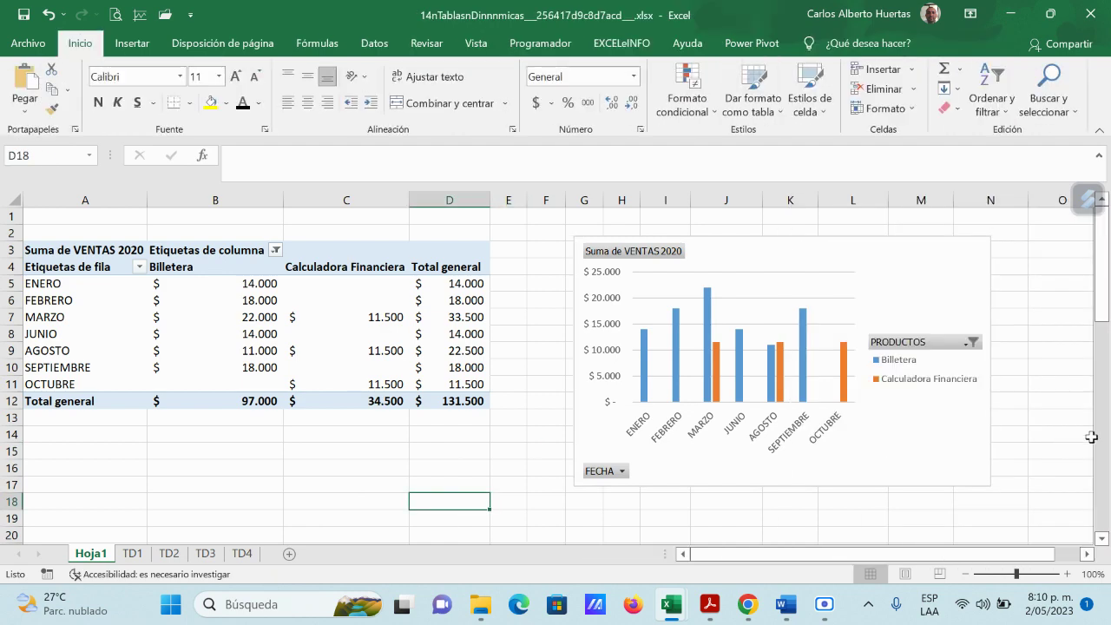
- Detach the pivot chart's field list and float it over the pivot table so the whole chart is uncovered
click(928, 431)
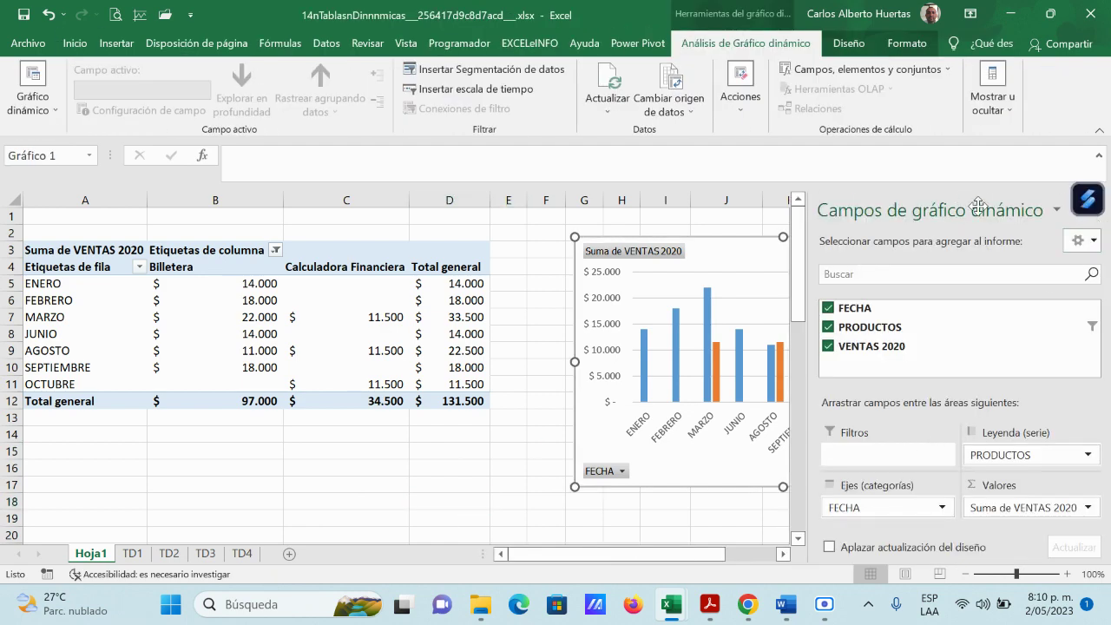
drag(922, 204, 259, 155)
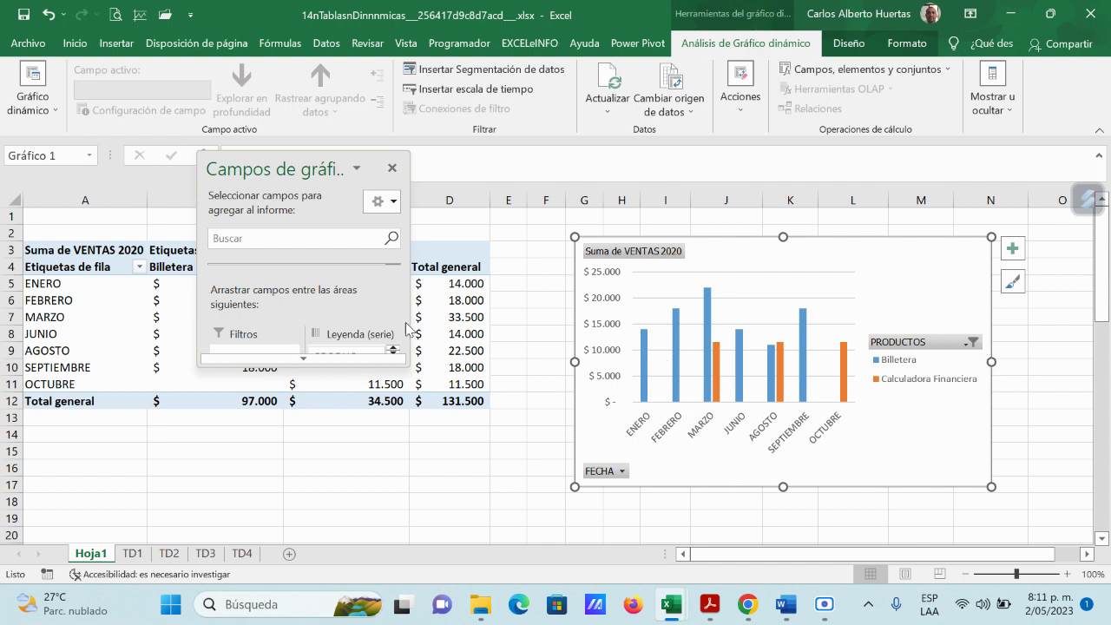
drag(278, 163, 345, 132)
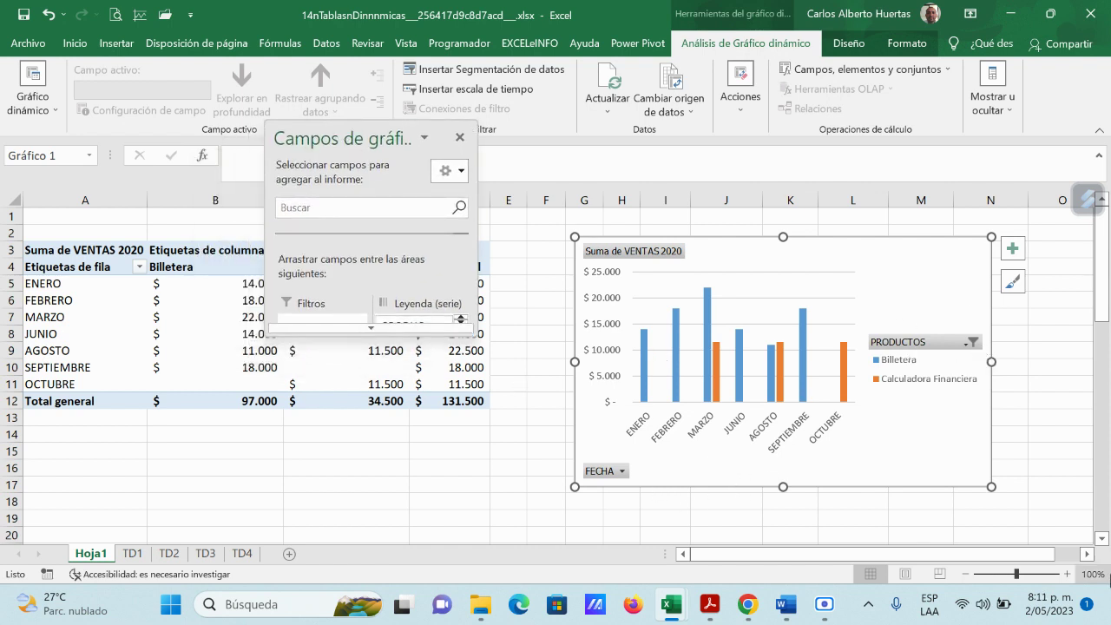
- Filter PRODUCTOS in the pivot chart to Cuaderno sencillo and Maletín 15" only
click(970, 342)
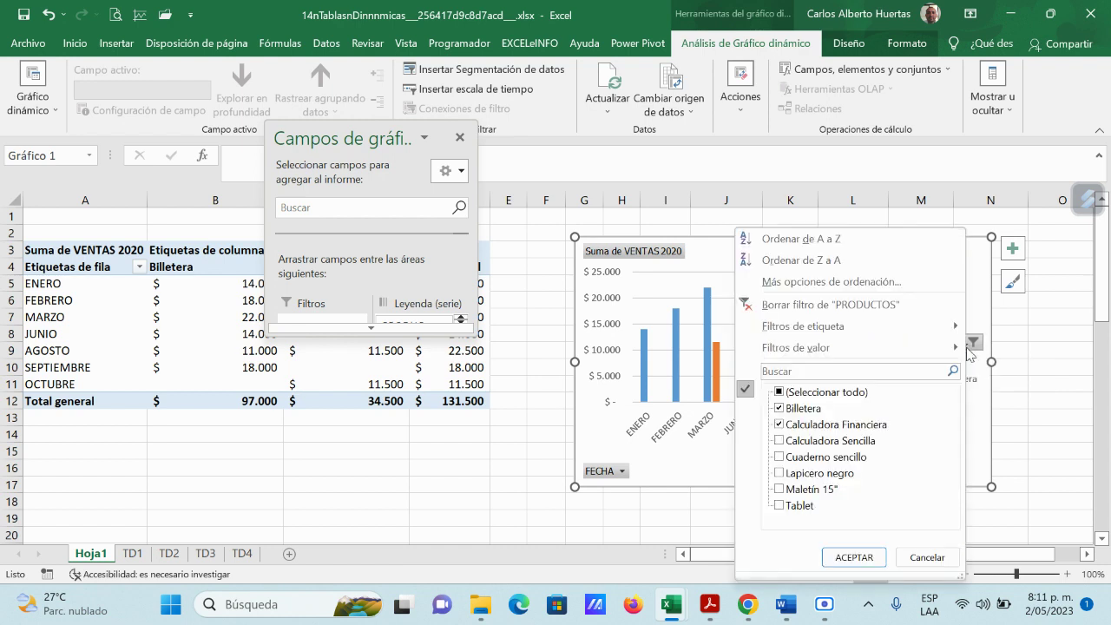
click(803, 408)
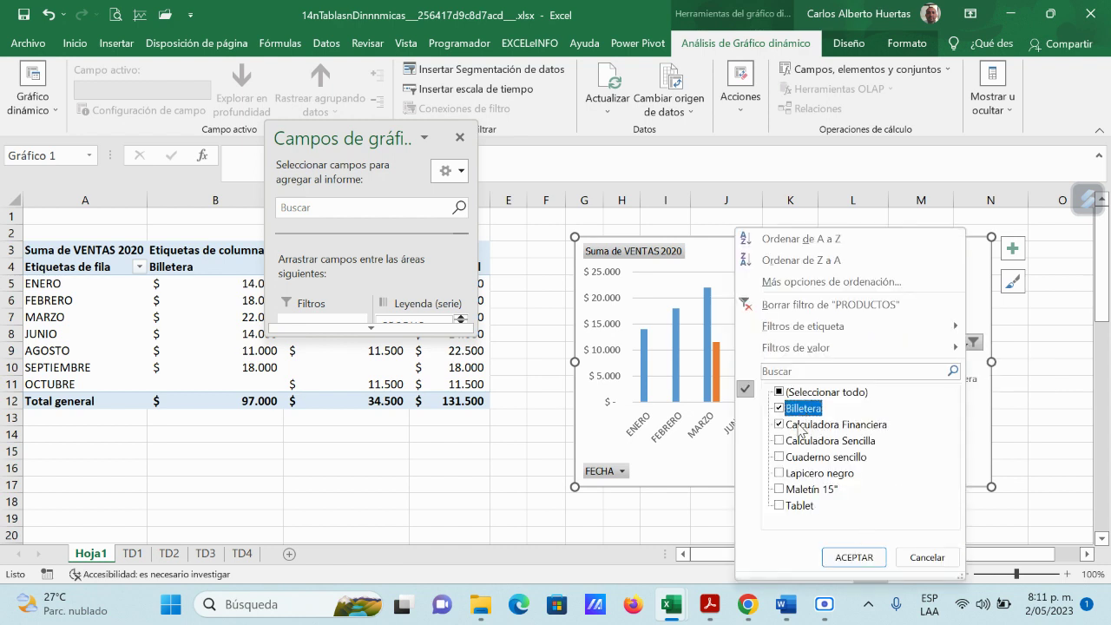
click(778, 424)
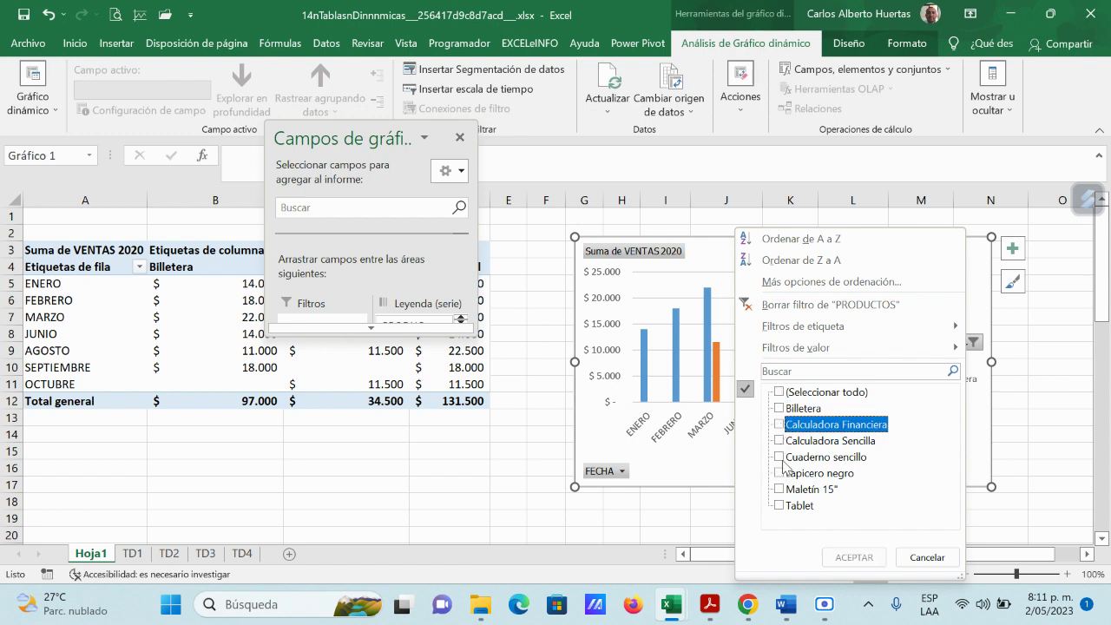
click(780, 458)
click(780, 489)
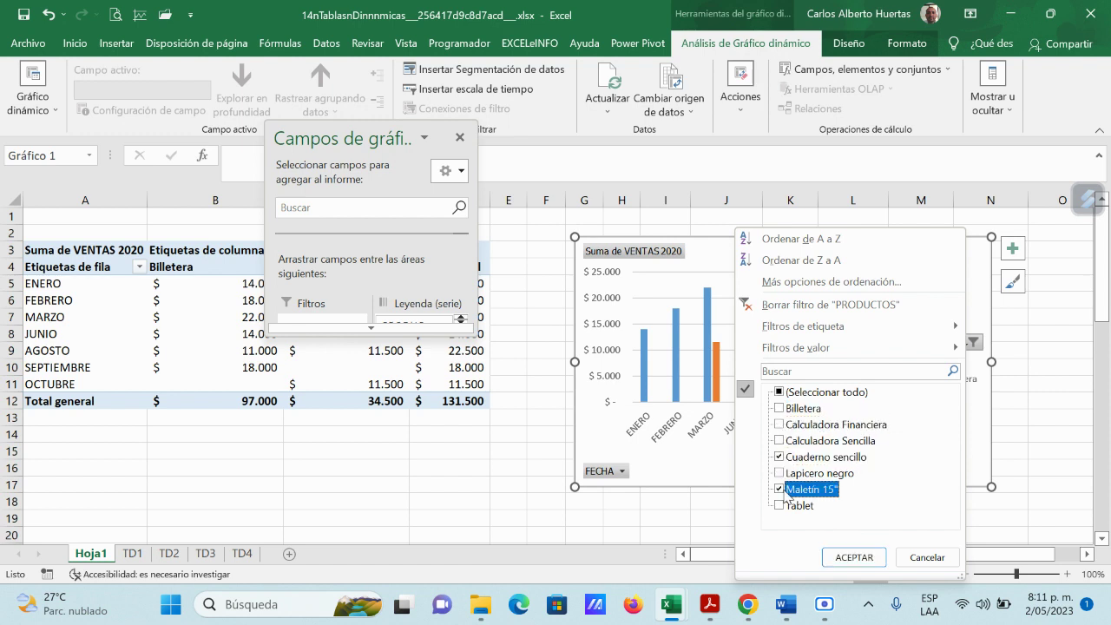
click(853, 557)
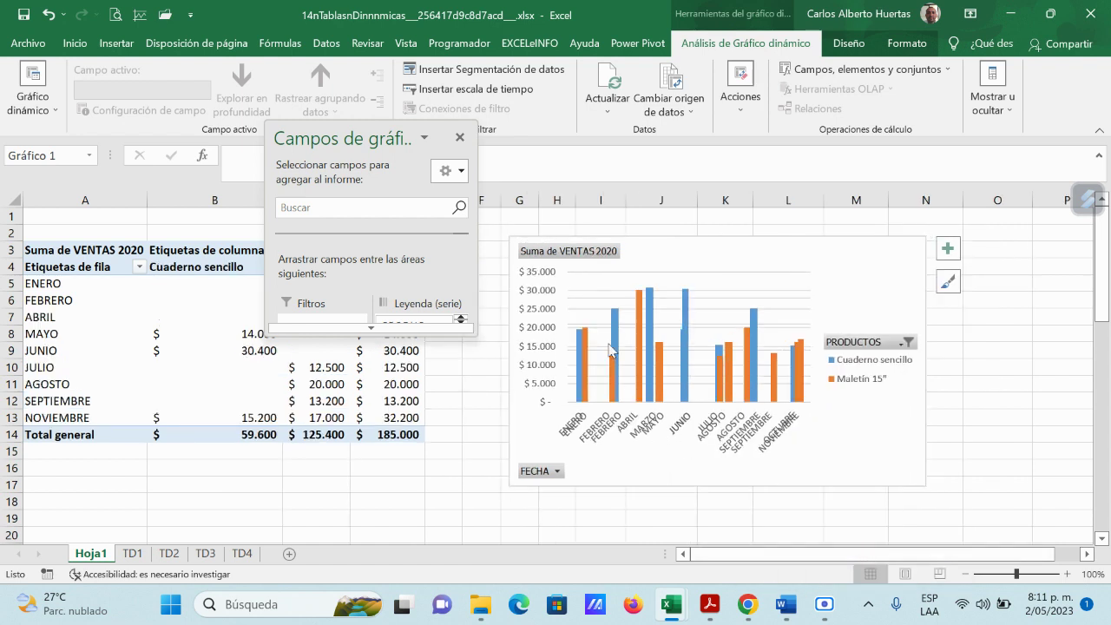
- Add axis titles and a chart title to the pivot chart
click(598, 297)
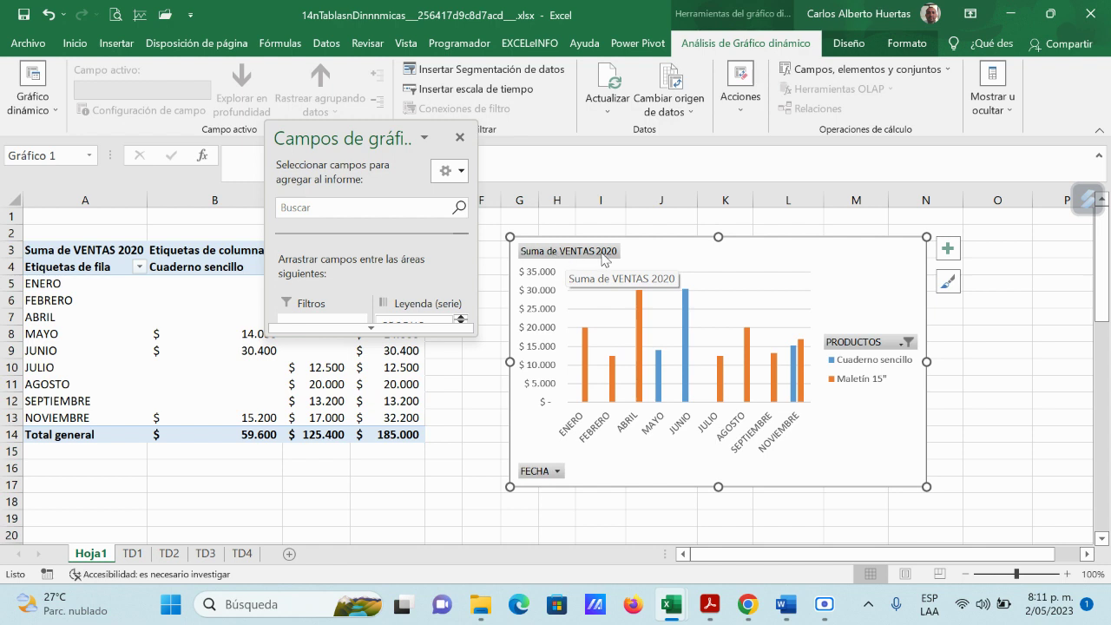
click(948, 250)
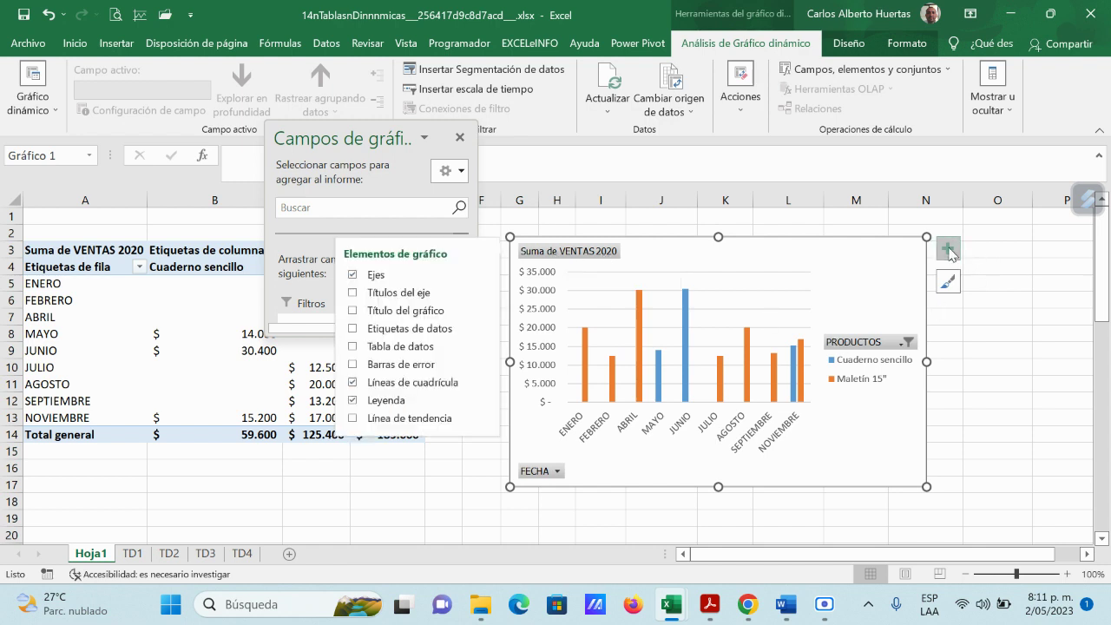
click(356, 295)
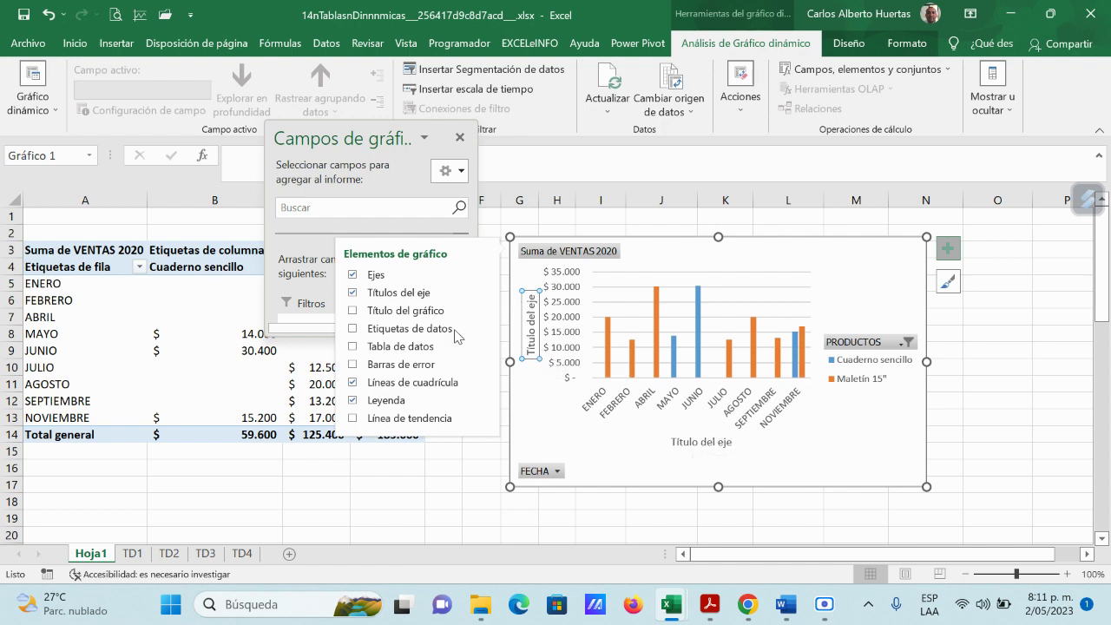
click(353, 311)
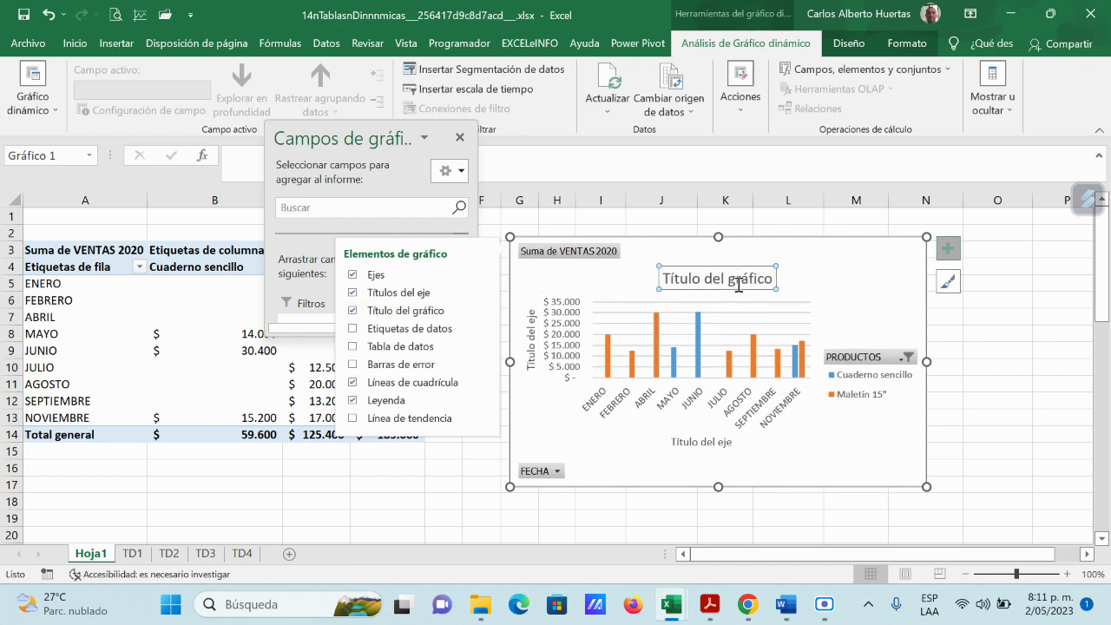
- Try data labels and a data table on the pivot chart, turning each one off again
click(352, 328)
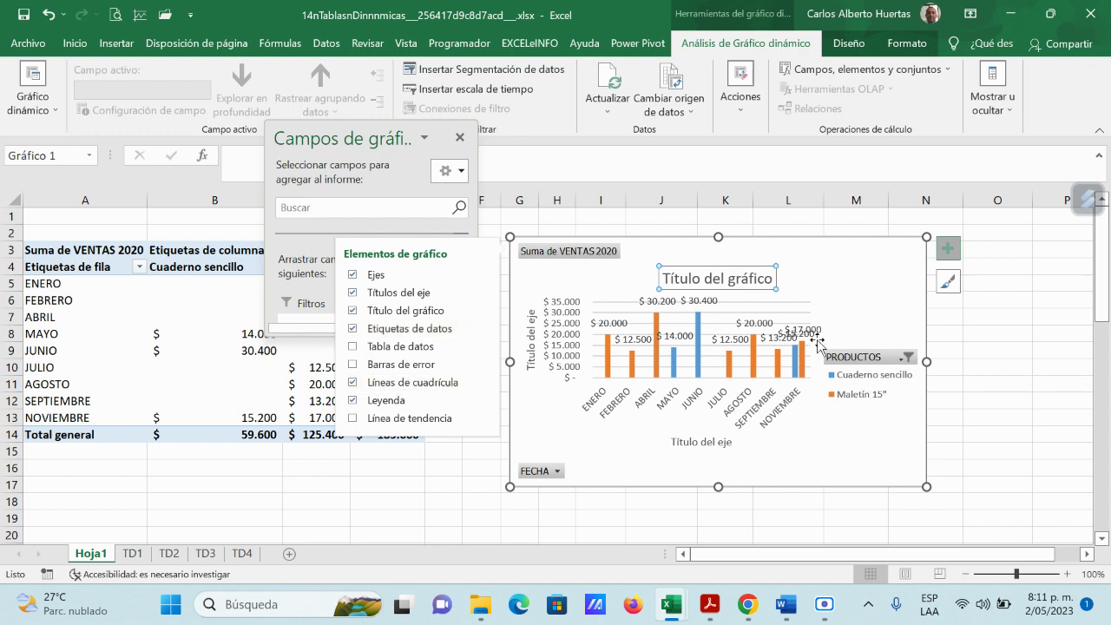
click(353, 330)
click(354, 346)
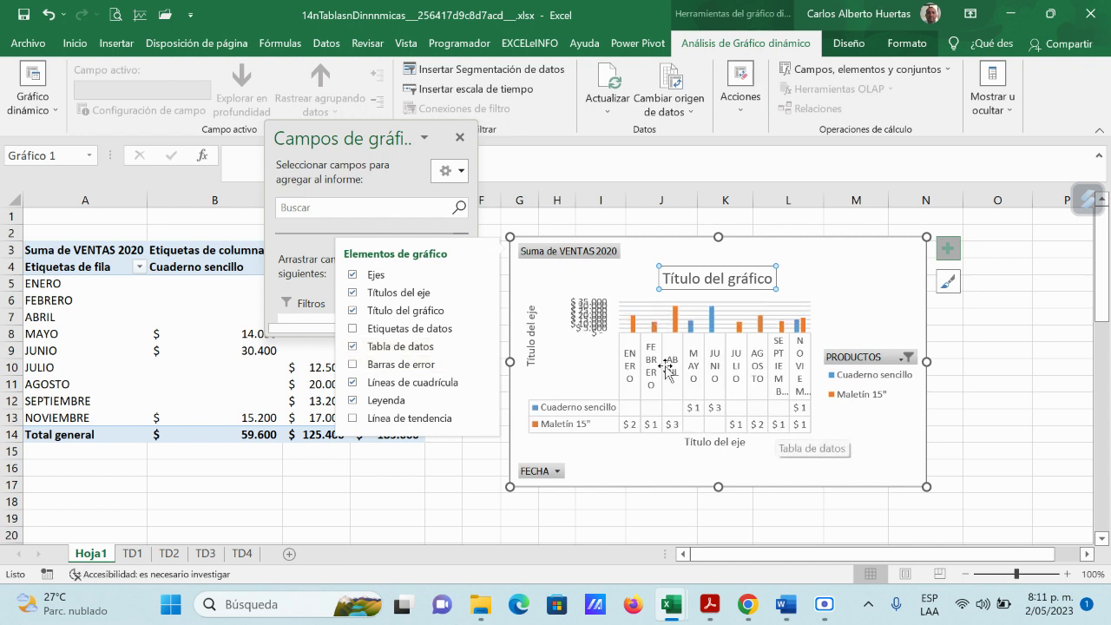
click(354, 347)
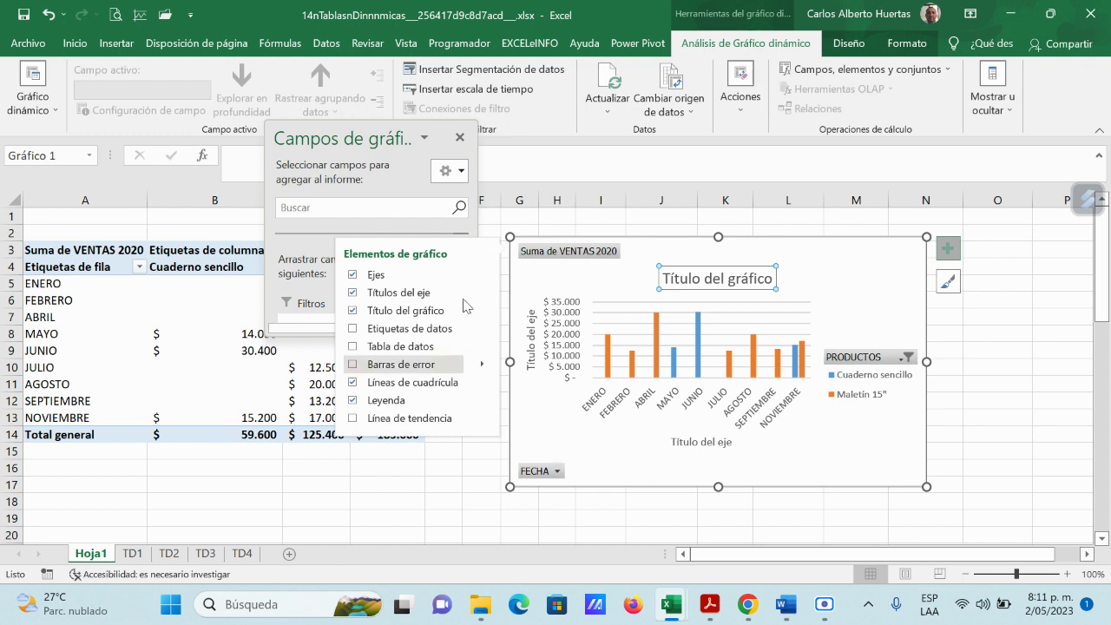
- Filter PRODUCTOS in the pivot chart to Tablet only, and enlarge the chart to about column O and row 20
click(907, 357)
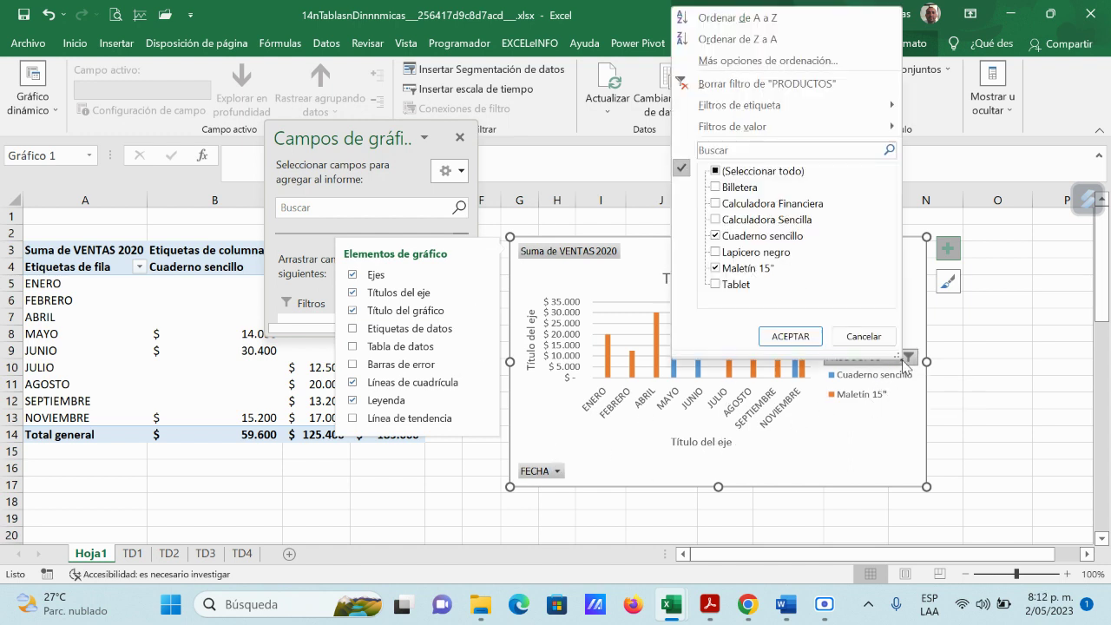
click(715, 237)
click(715, 268)
click(715, 284)
click(784, 336)
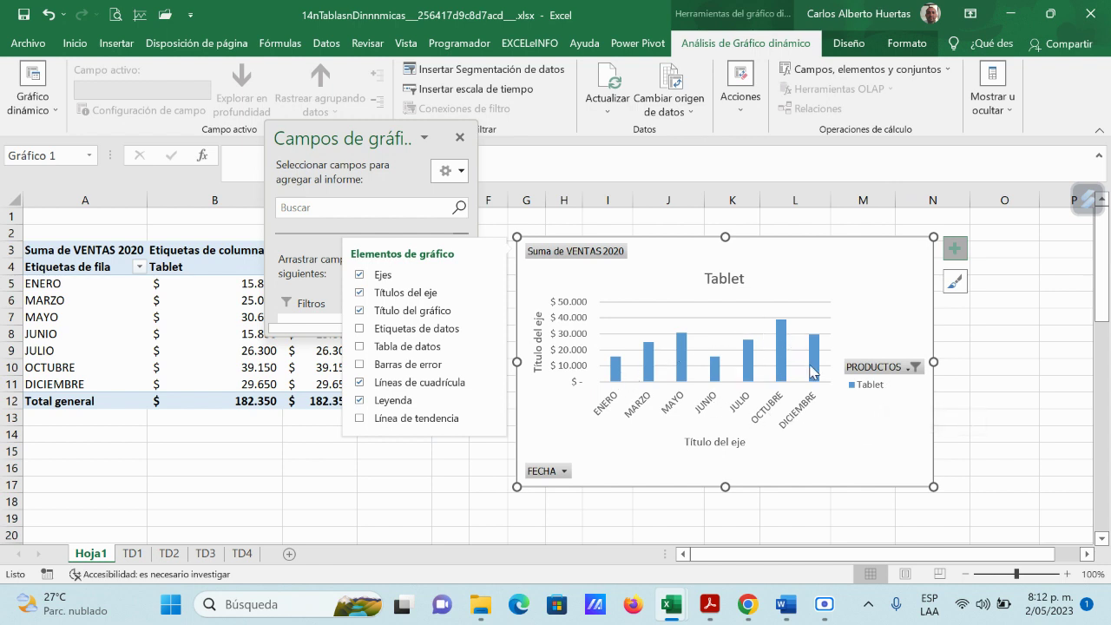
drag(930, 486, 1032, 536)
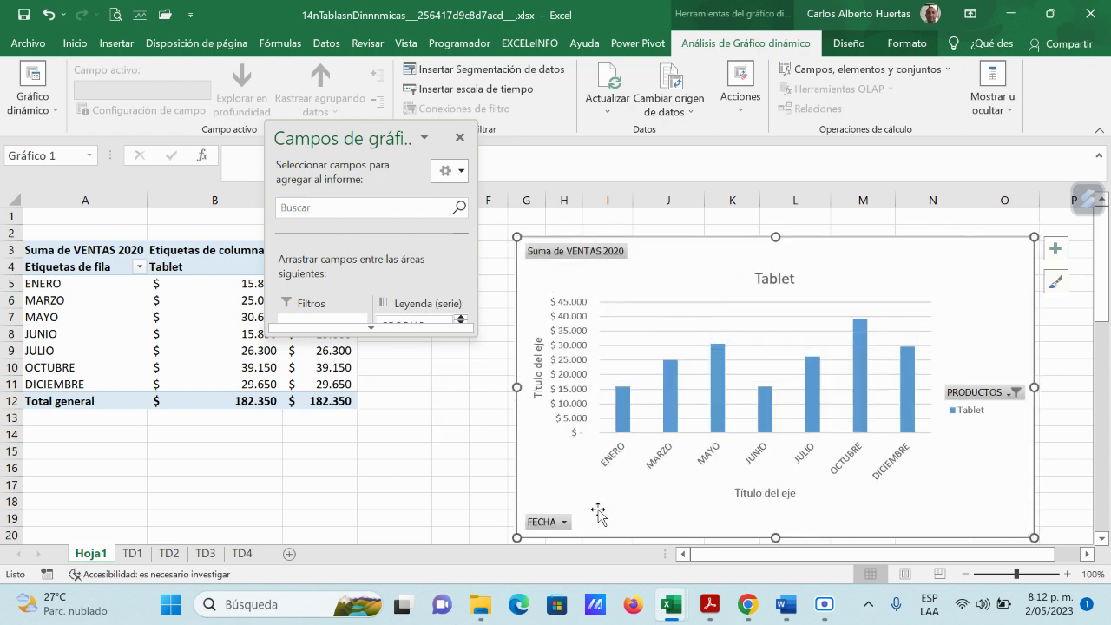
- Filter FECHA in the pivot chart to ENERO, FEBRERO and MARZO
click(564, 524)
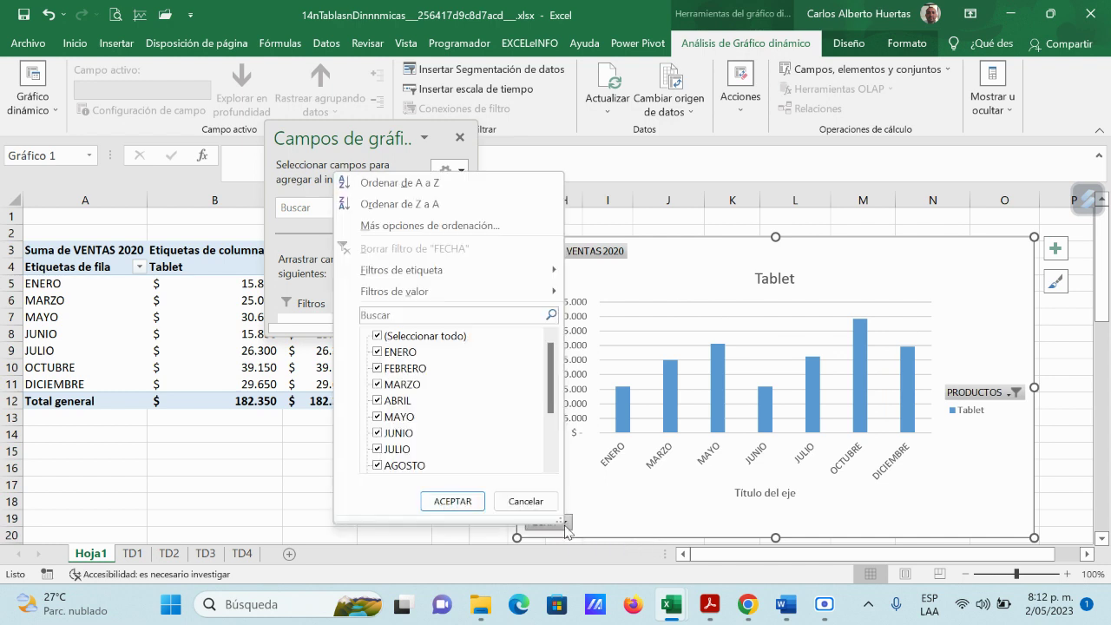
click(419, 335)
click(378, 336)
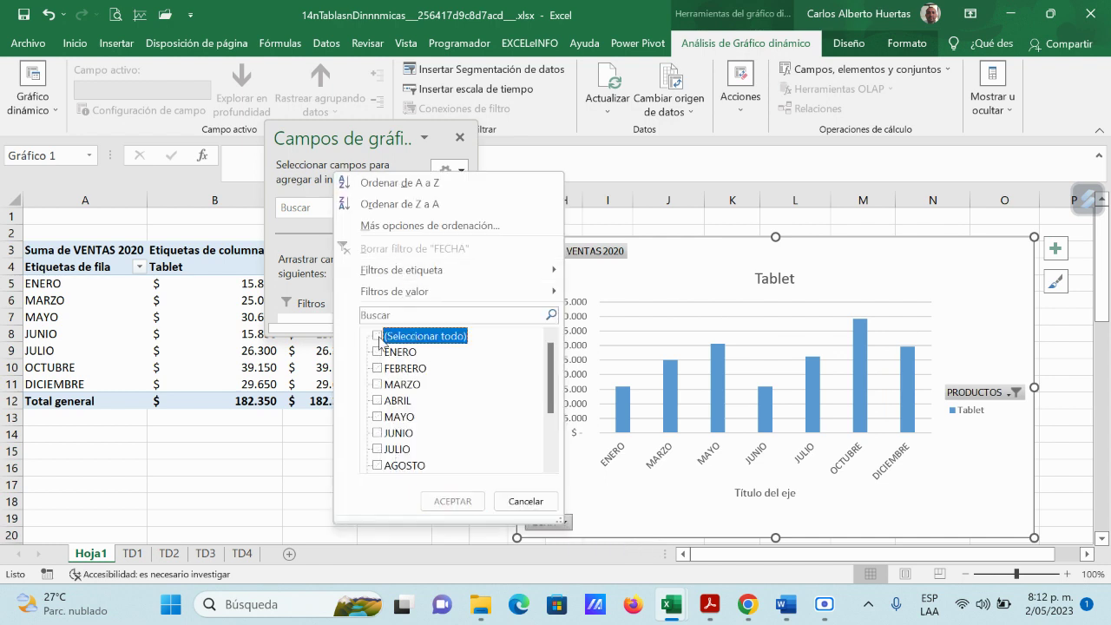
click(378, 351)
click(378, 368)
click(377, 384)
click(446, 502)
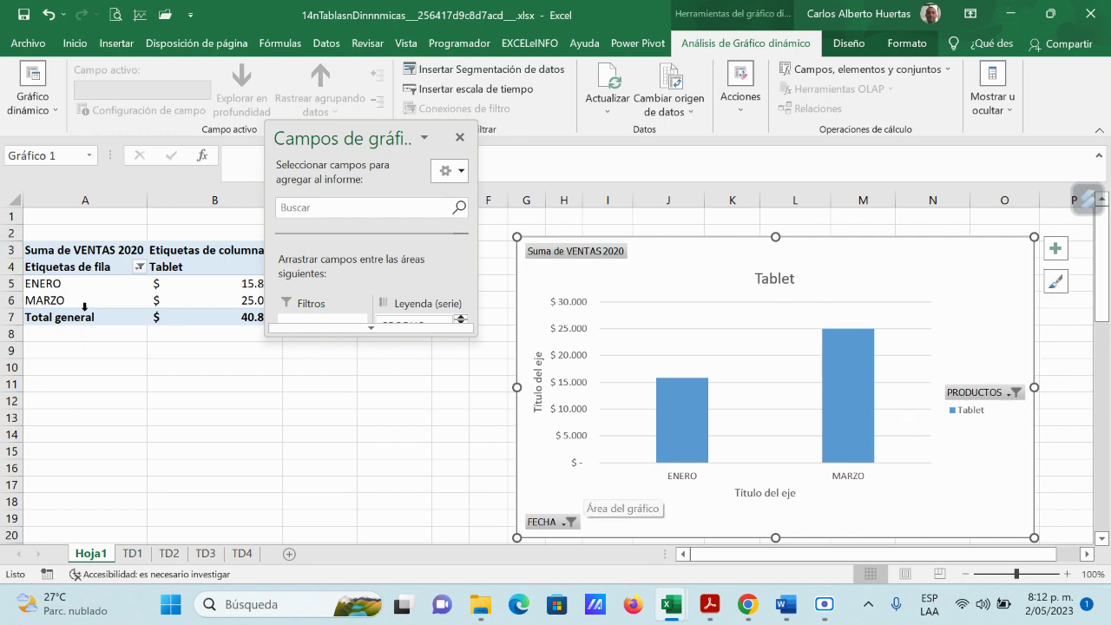
- Move the floating field list away from the pivot table and select empty cell A11
click(199, 252)
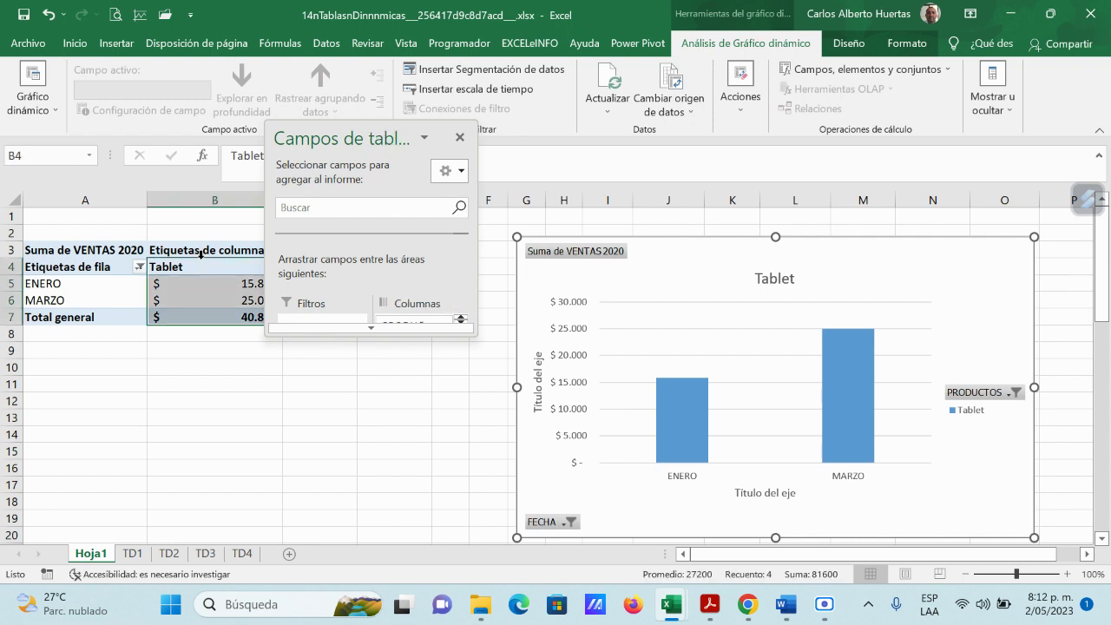
drag(396, 127, 965, 108)
click(144, 376)
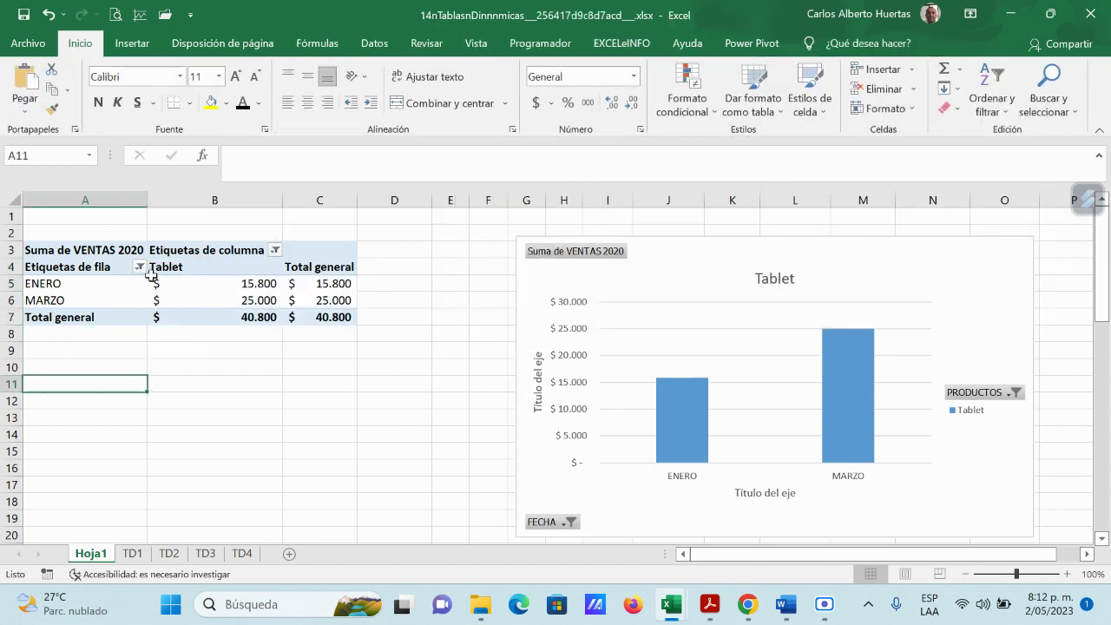
- Include ABRIL, MAYO and JUNIO in the pivot table's FECHA row filter
click(139, 267)
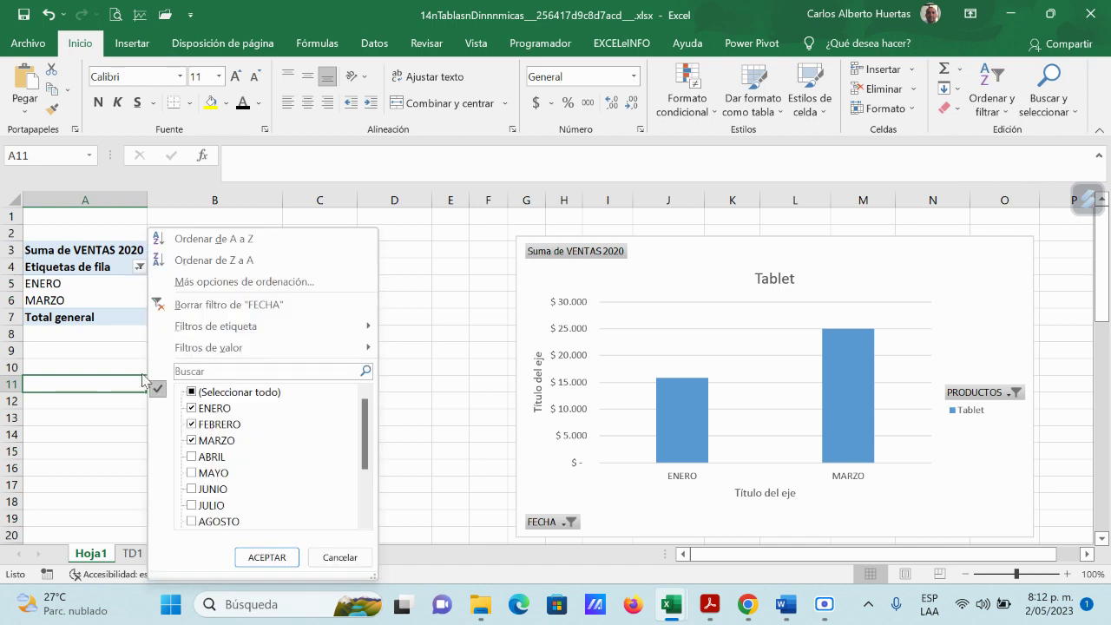
click(199, 456)
click(200, 473)
click(199, 489)
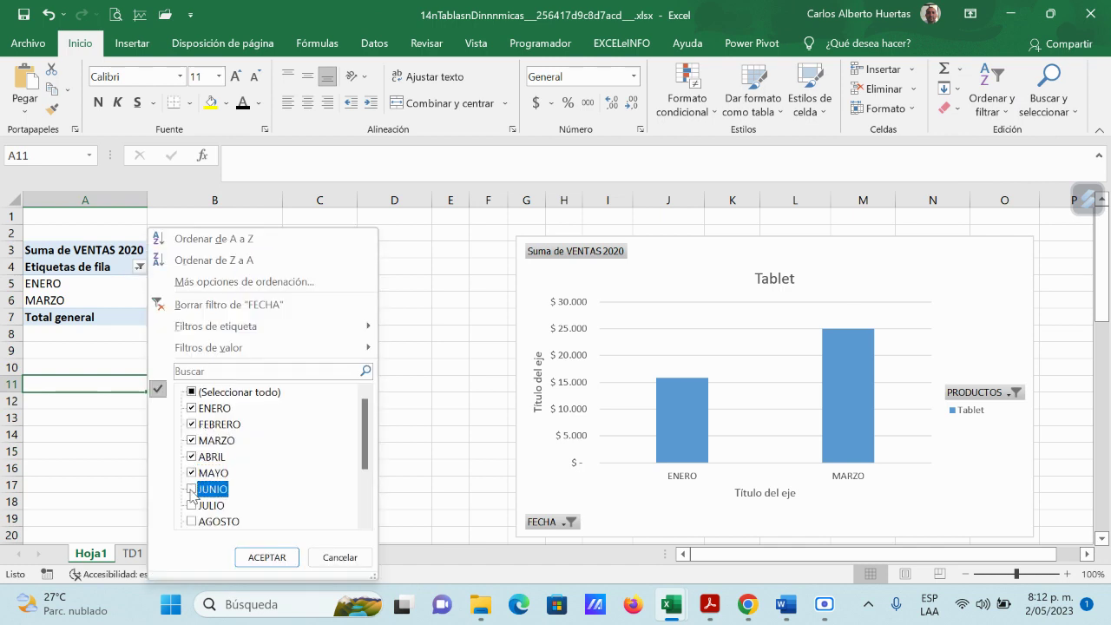
click(267, 558)
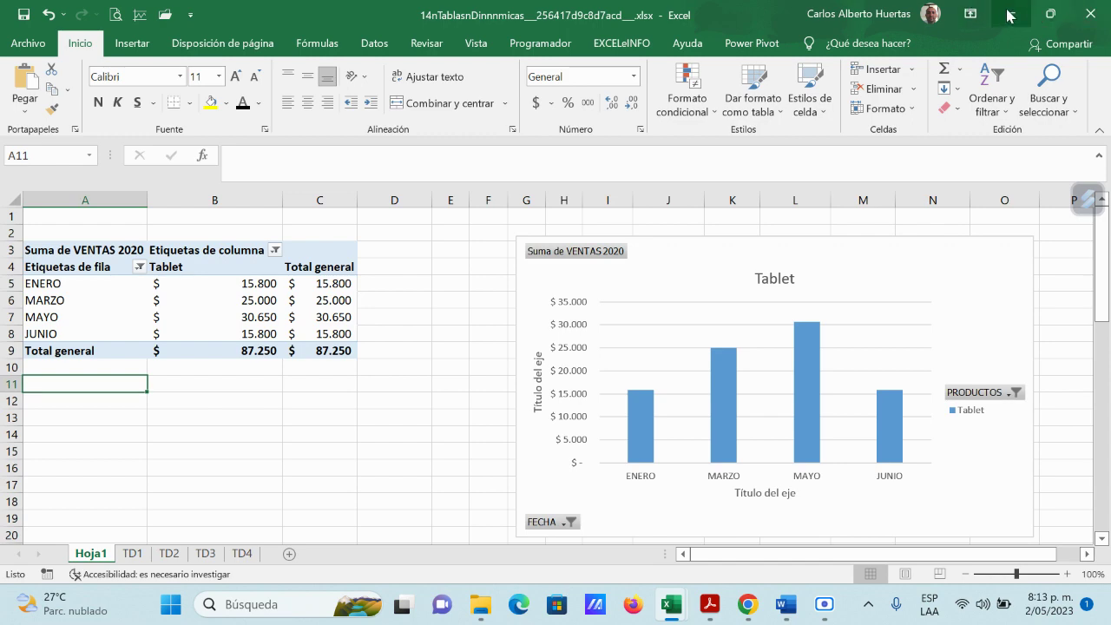
- Minimize the workbook, switch to the Google Meet call and stop presenting the screen
click(1009, 16)
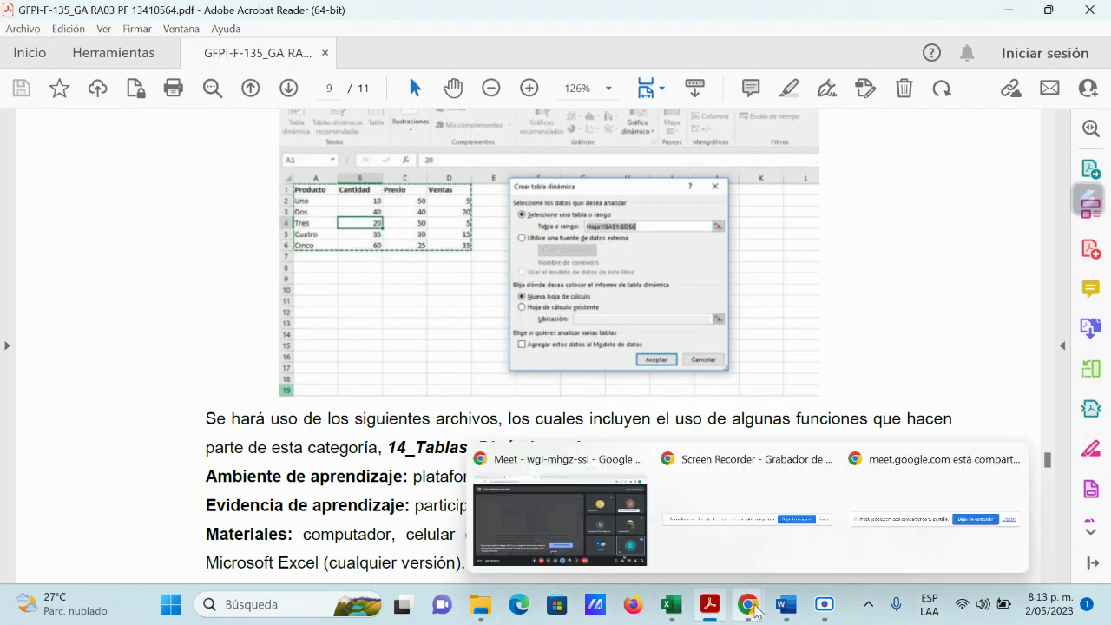
mouse_move(751, 610)
click(563, 546)
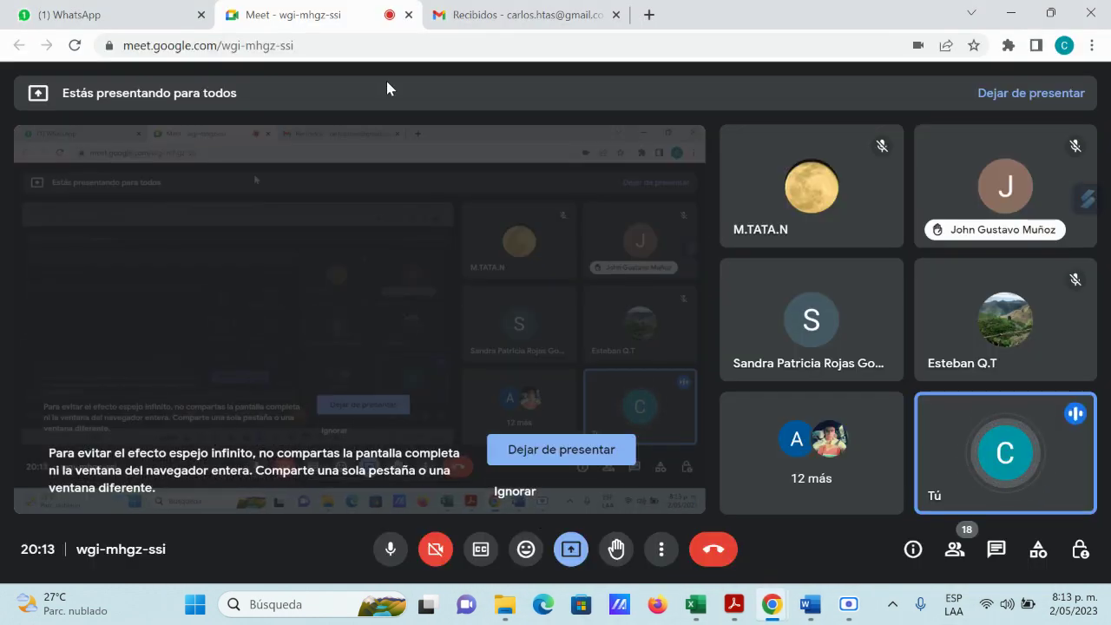
click(546, 451)
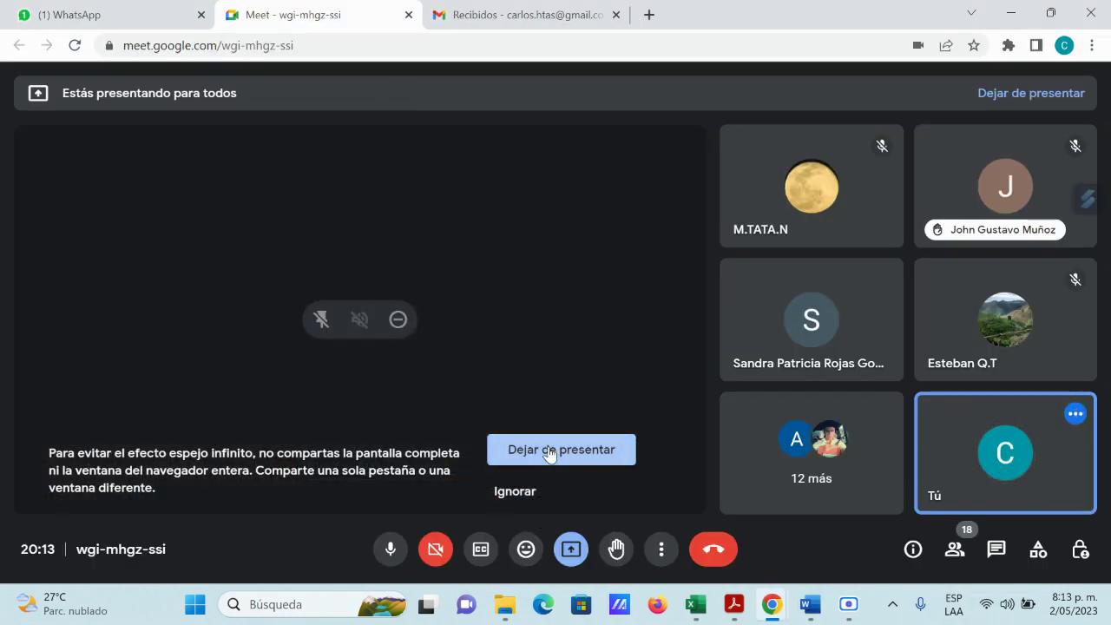